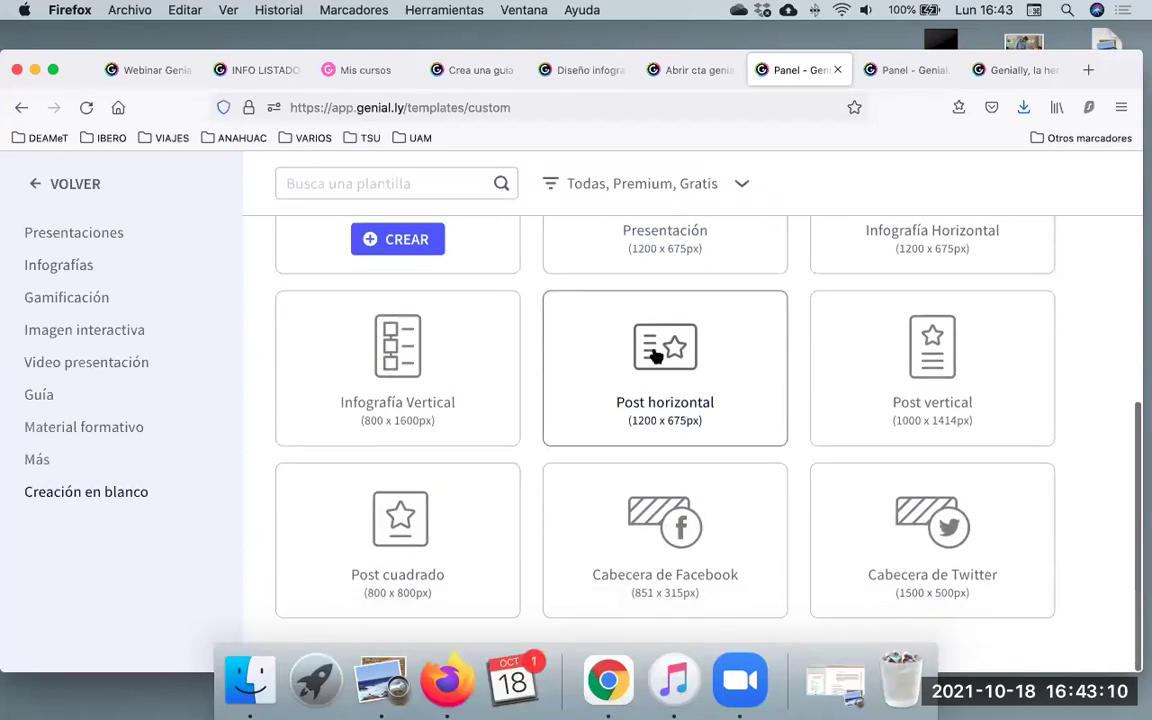
Create a blank horizontal post (Post horizontal, 1200 x 675 px) and dismiss the image-tools announcement.
scroll(655, 357, down, 5)
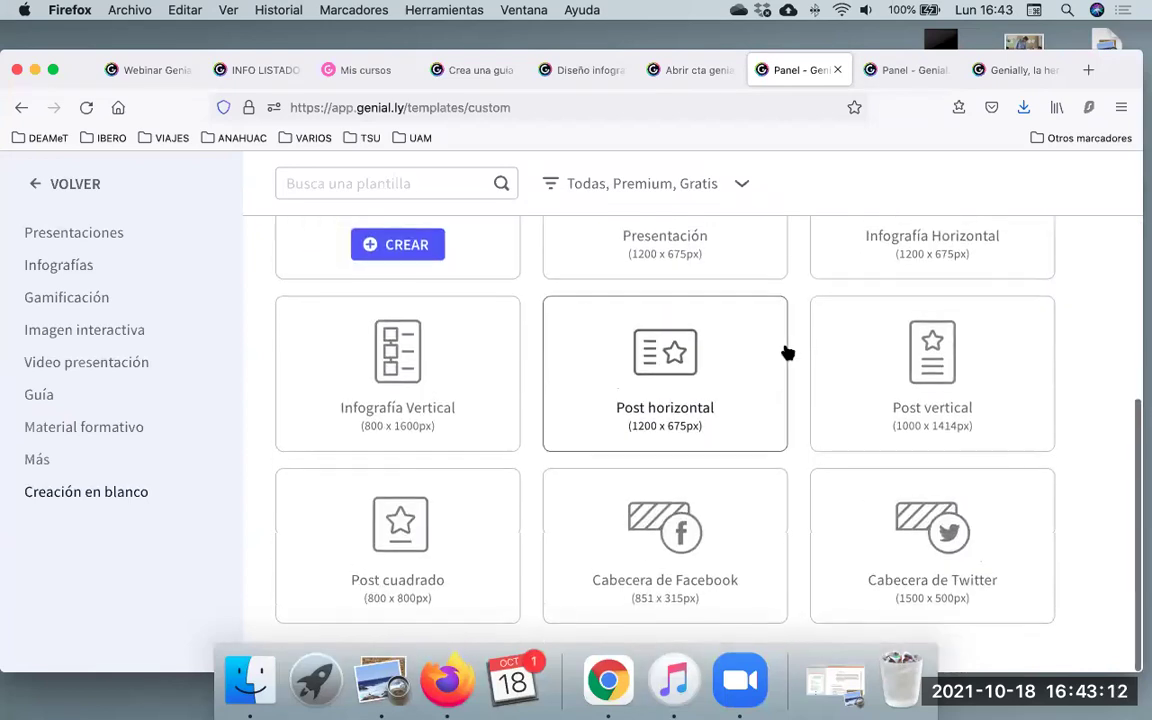
scroll(728, 398, up, 3)
scroll(574, 419, down, 1)
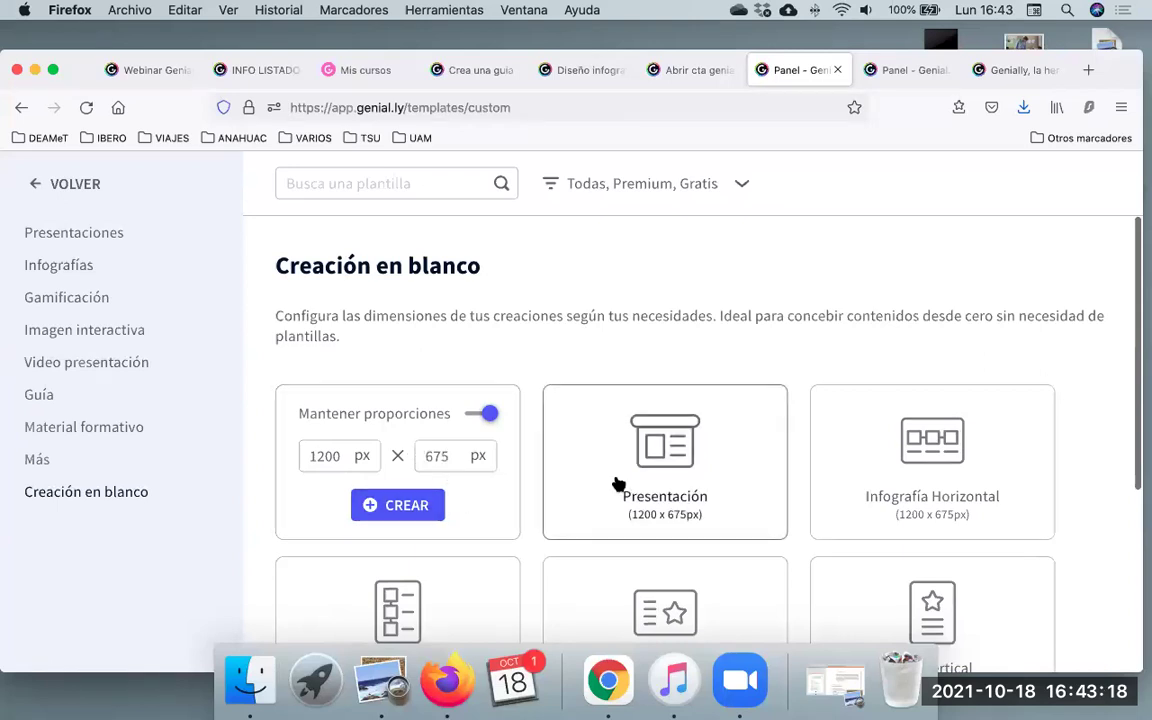
scroll(707, 314, down, 3)
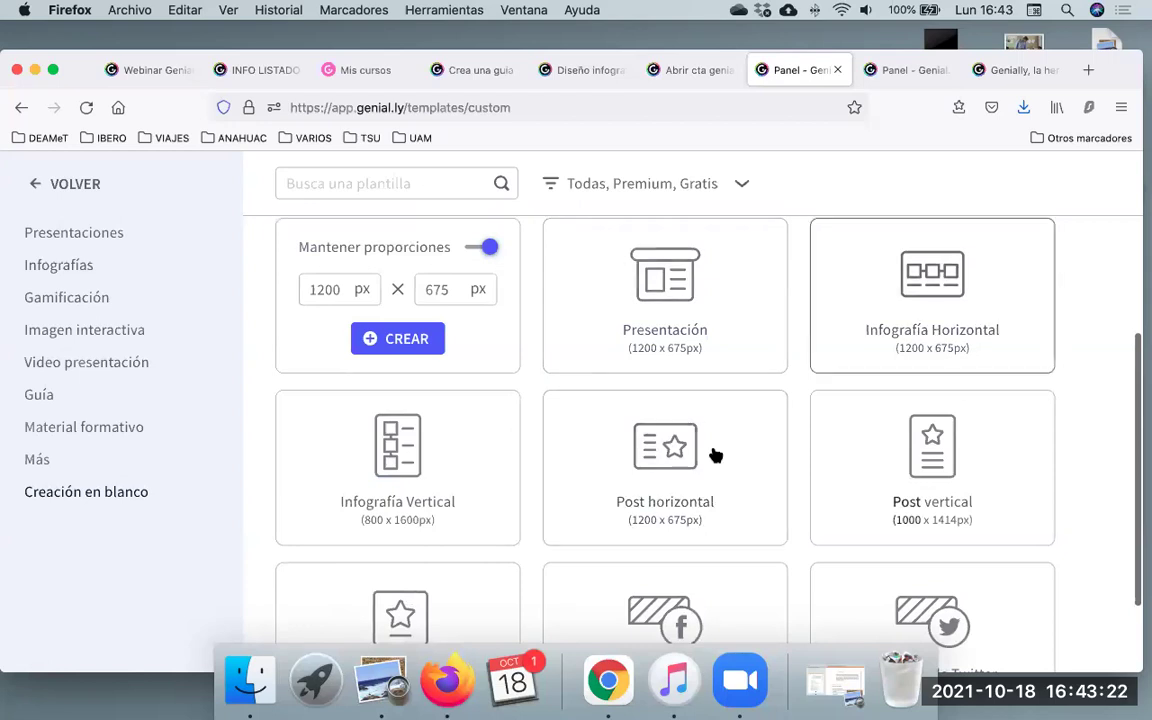
scroll(715, 455, down, 2)
scroll(715, 455, up, 5)
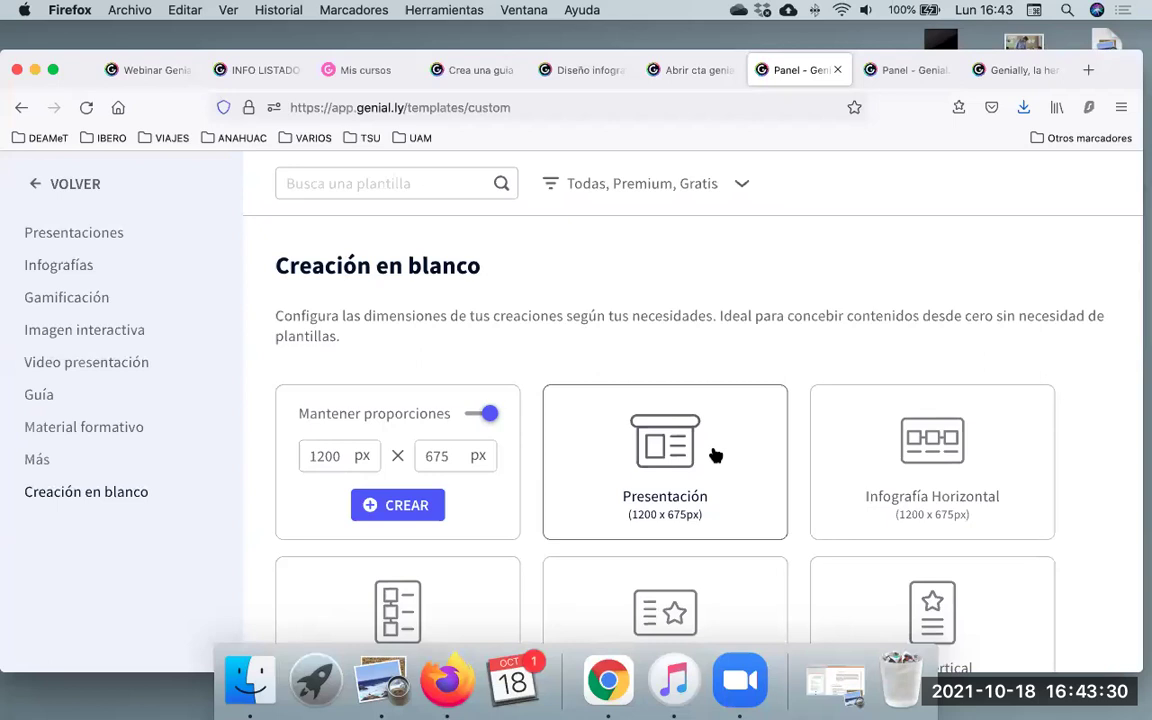
scroll(715, 455, down, 5)
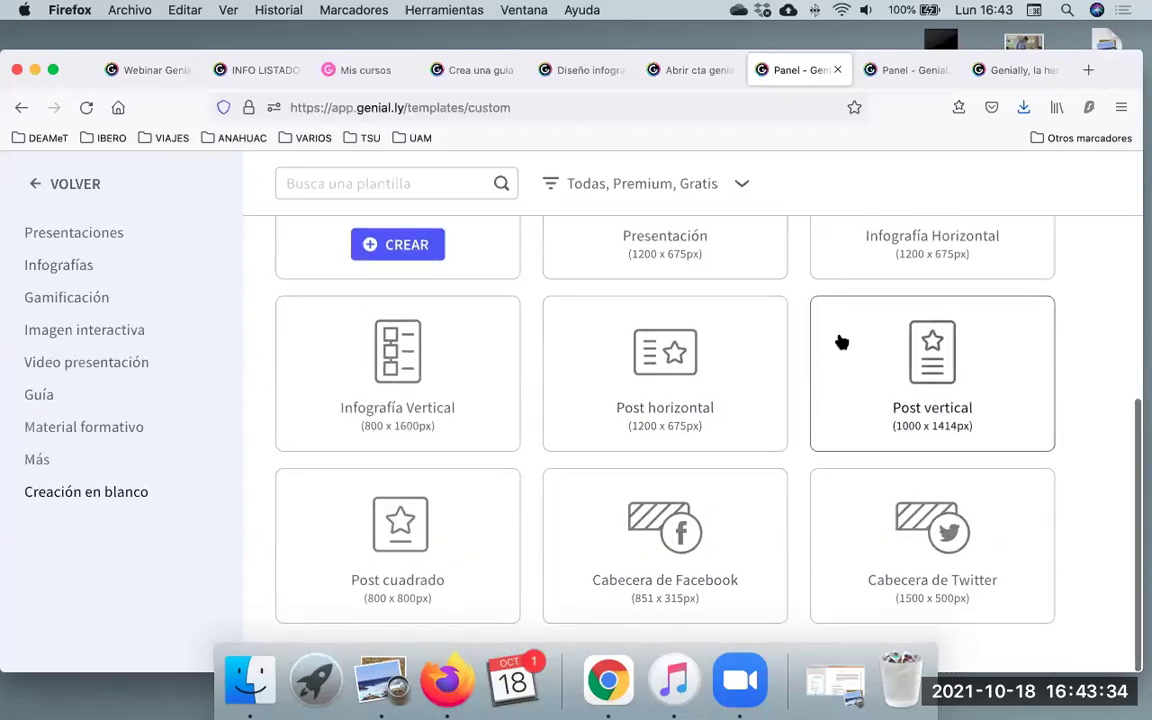
click(663, 352)
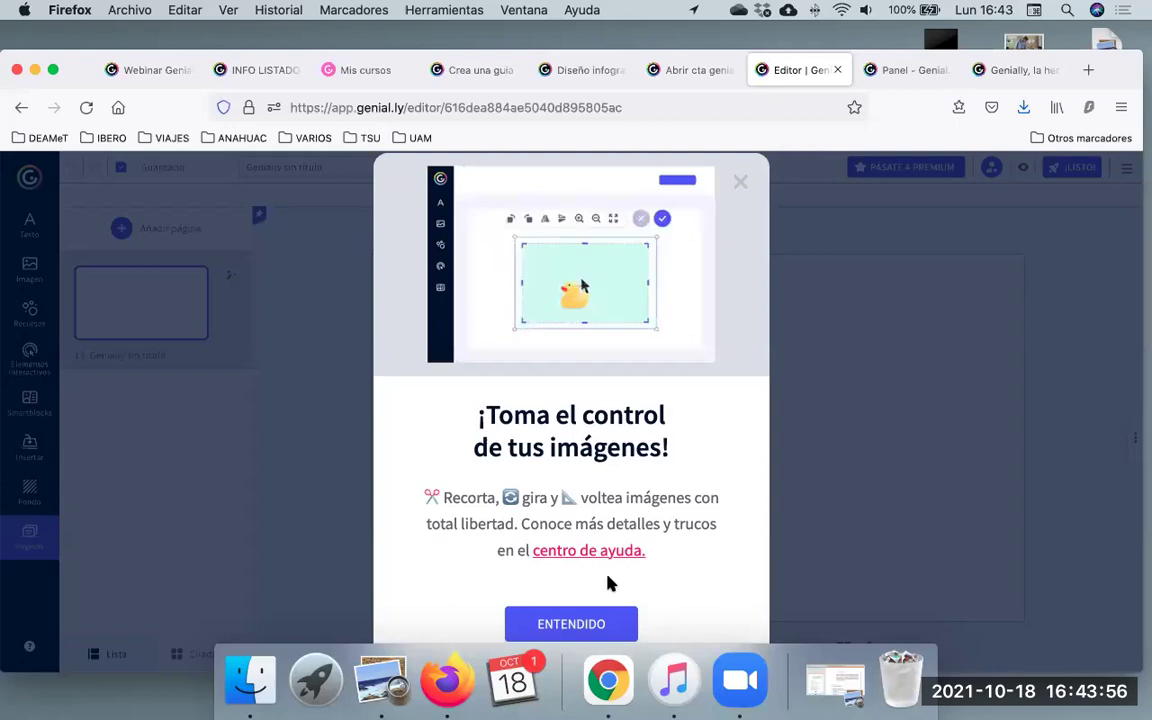
click(600, 628)
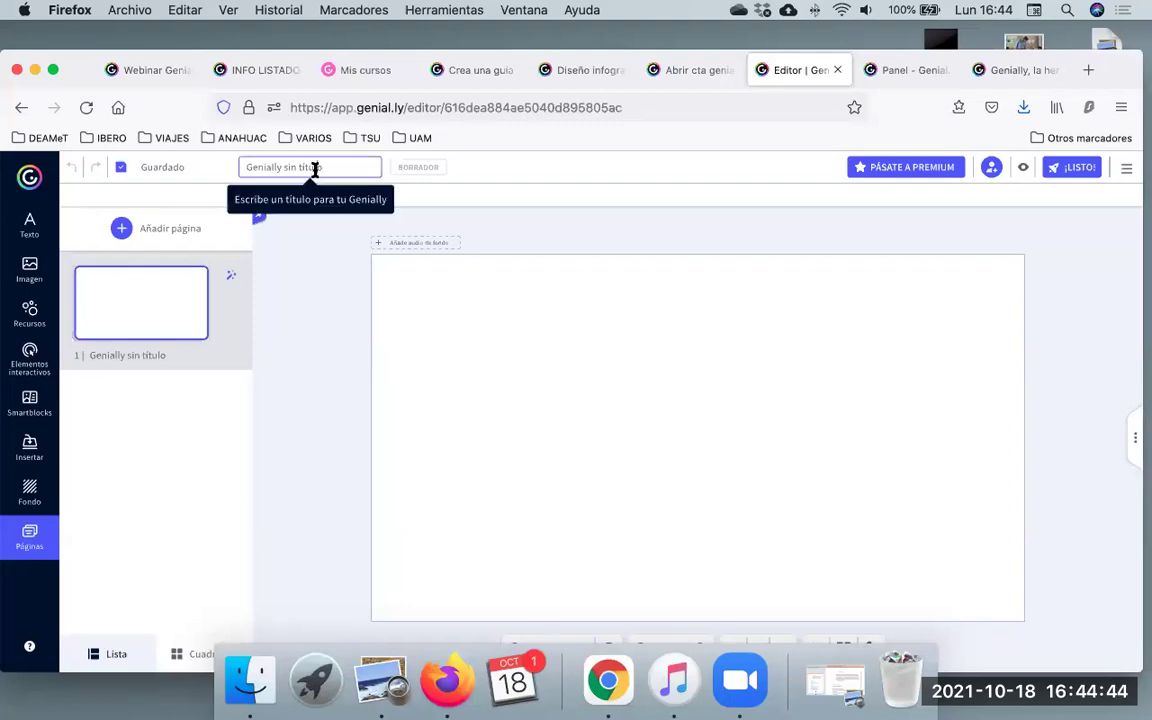
Replace the creation's default title with "Prueba".
drag(329, 166, 234, 164)
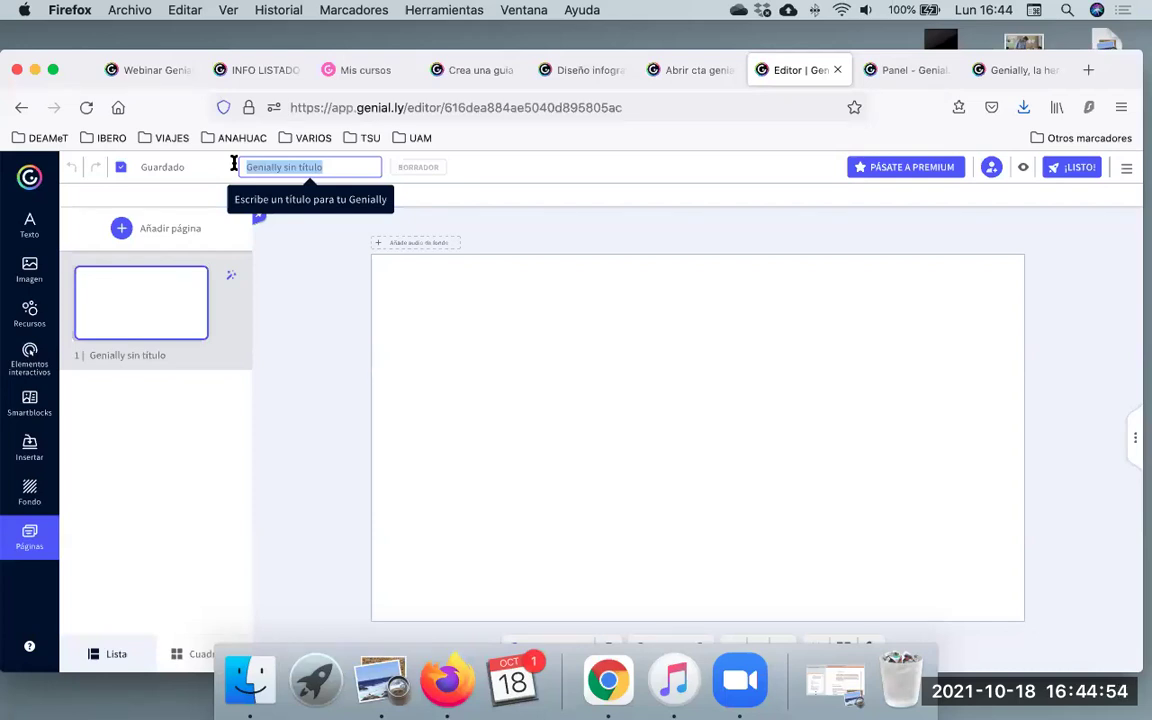
text(Prueba)
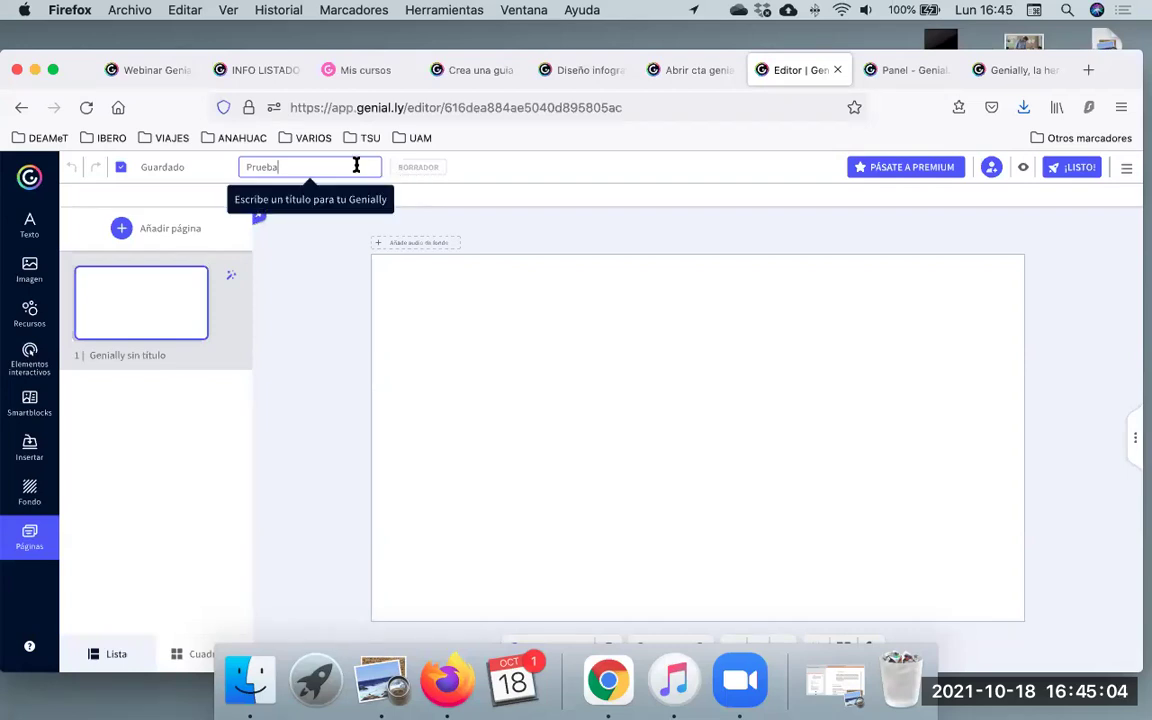
click(447, 318)
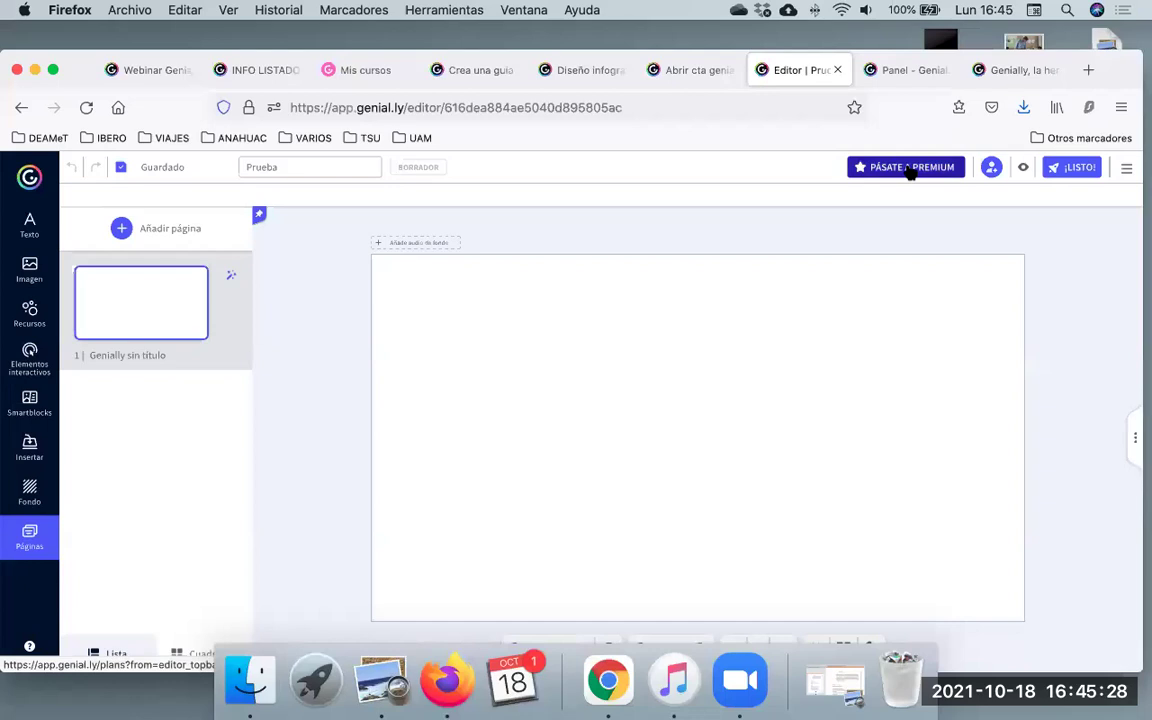
Examine the collaborator invitation dialog for the creation and close it without inviting anyone.
click(991, 168)
click(504, 292)
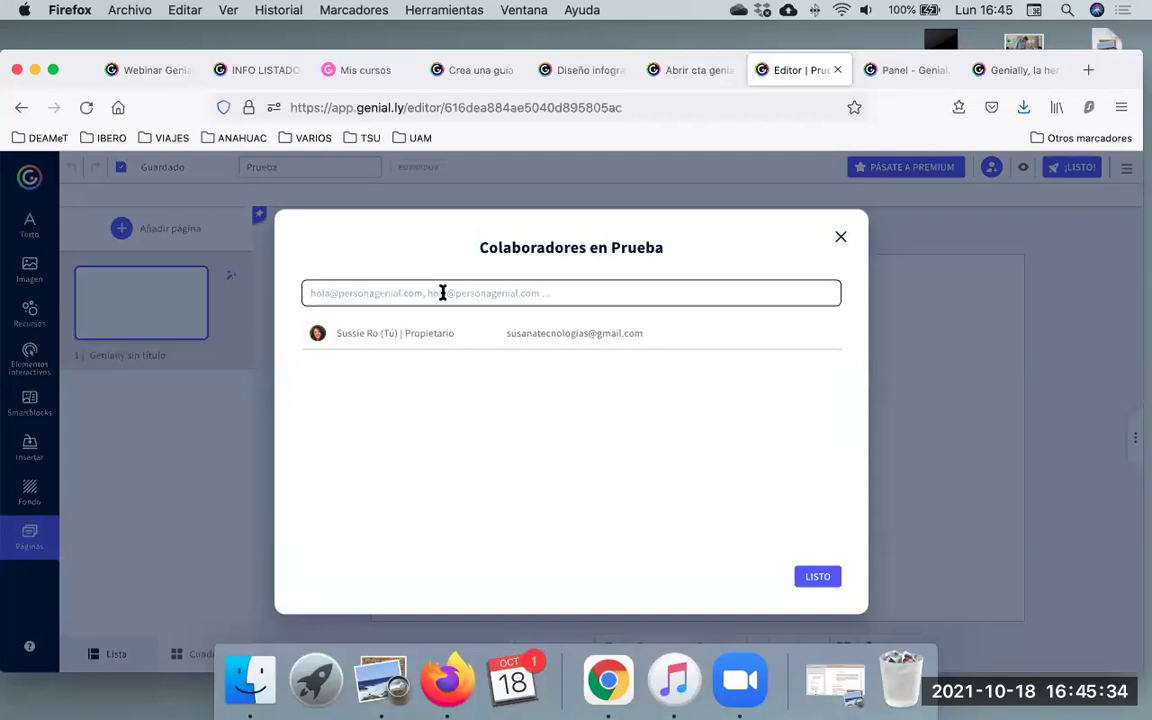
click(588, 440)
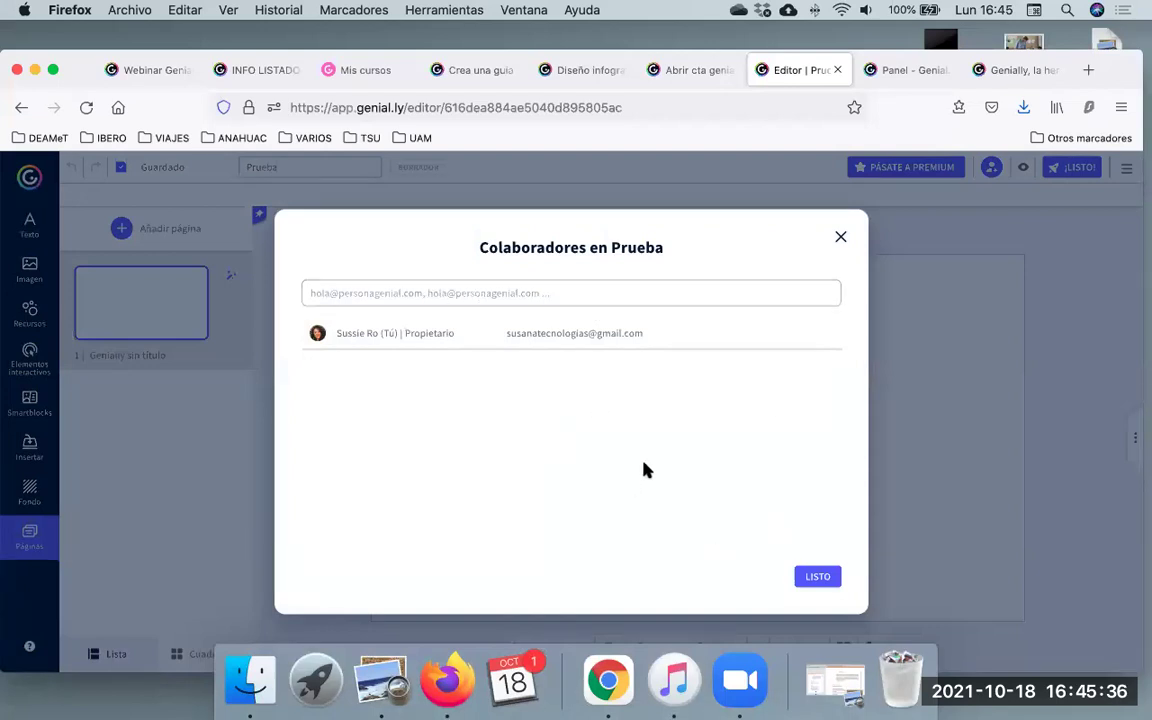
click(839, 236)
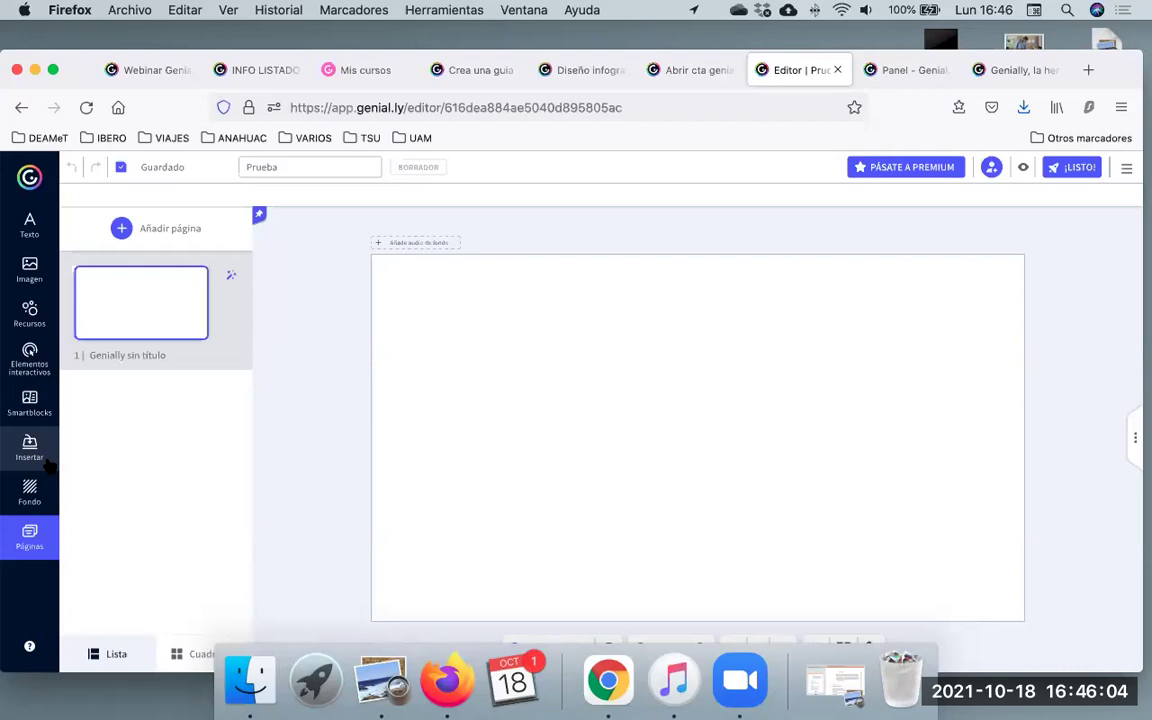
Browse the text styles and place a "Título 1" heading in the upper part of the blank page.
click(32, 233)
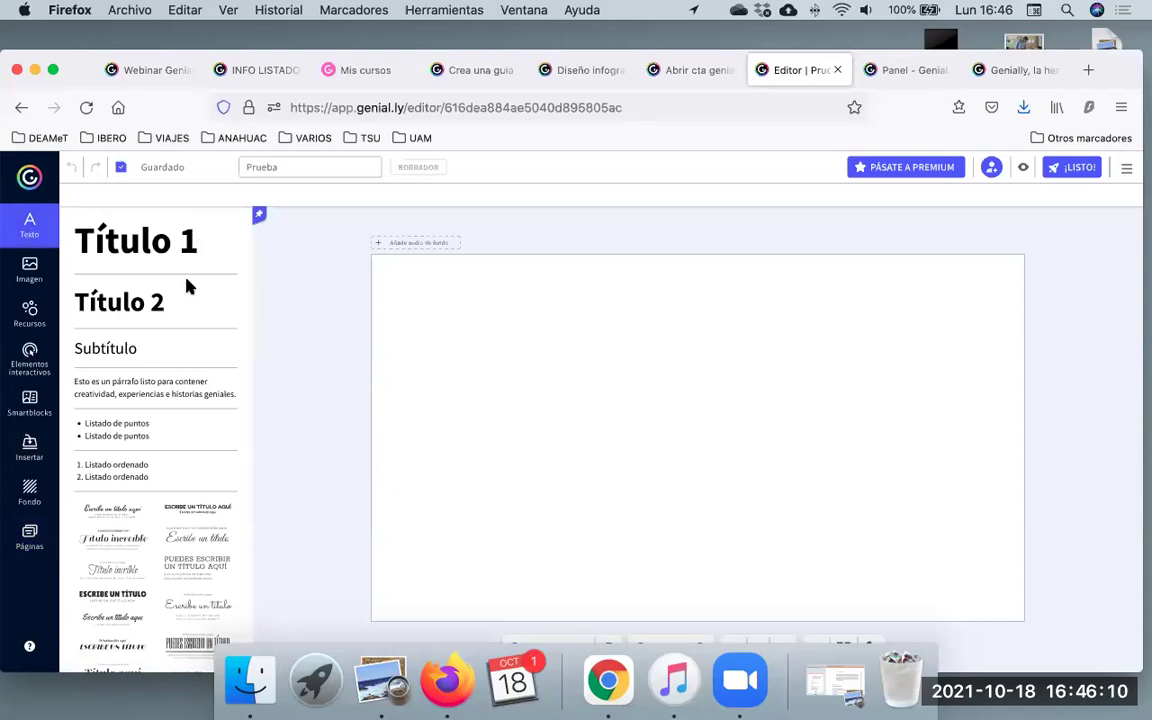
scroll(187, 286, down, 1)
scroll(187, 286, down, 10)
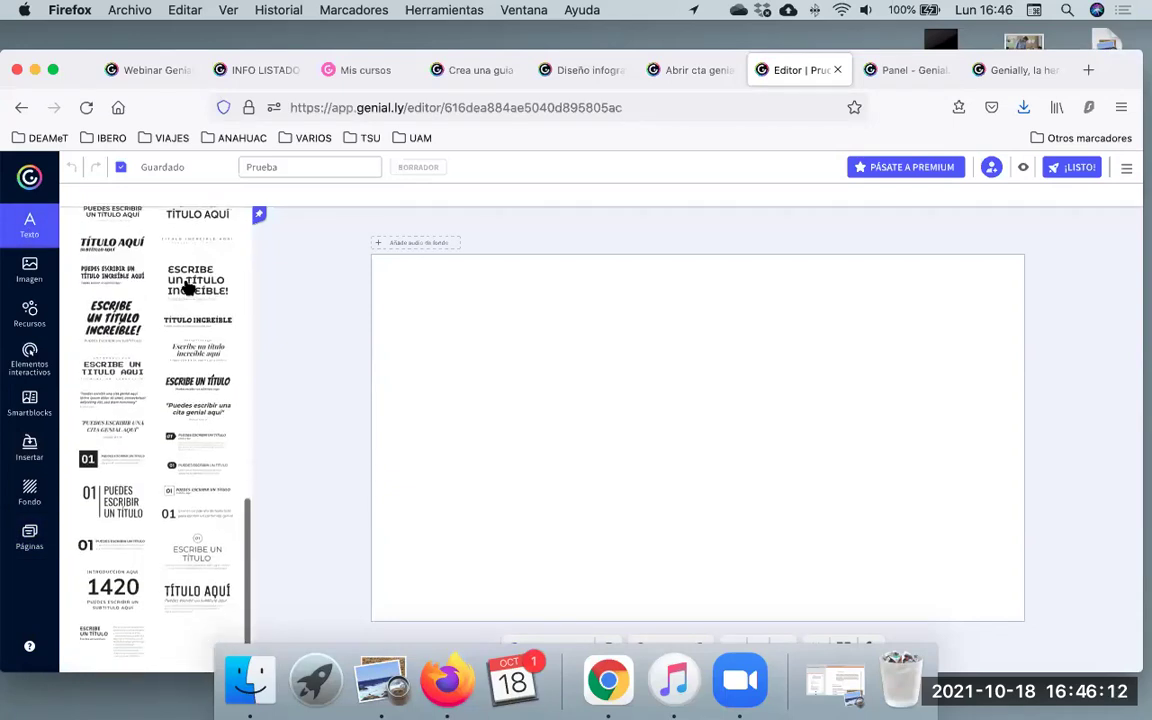
scroll(188, 288, up, 10)
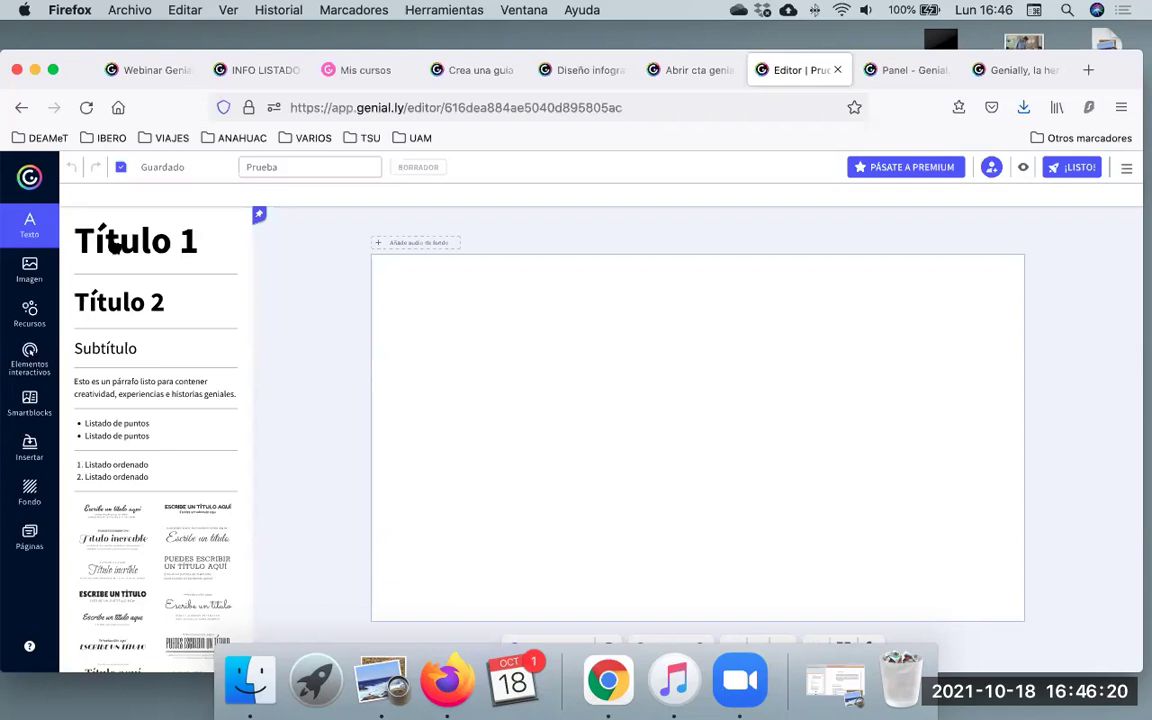
drag(262, 240, 504, 336)
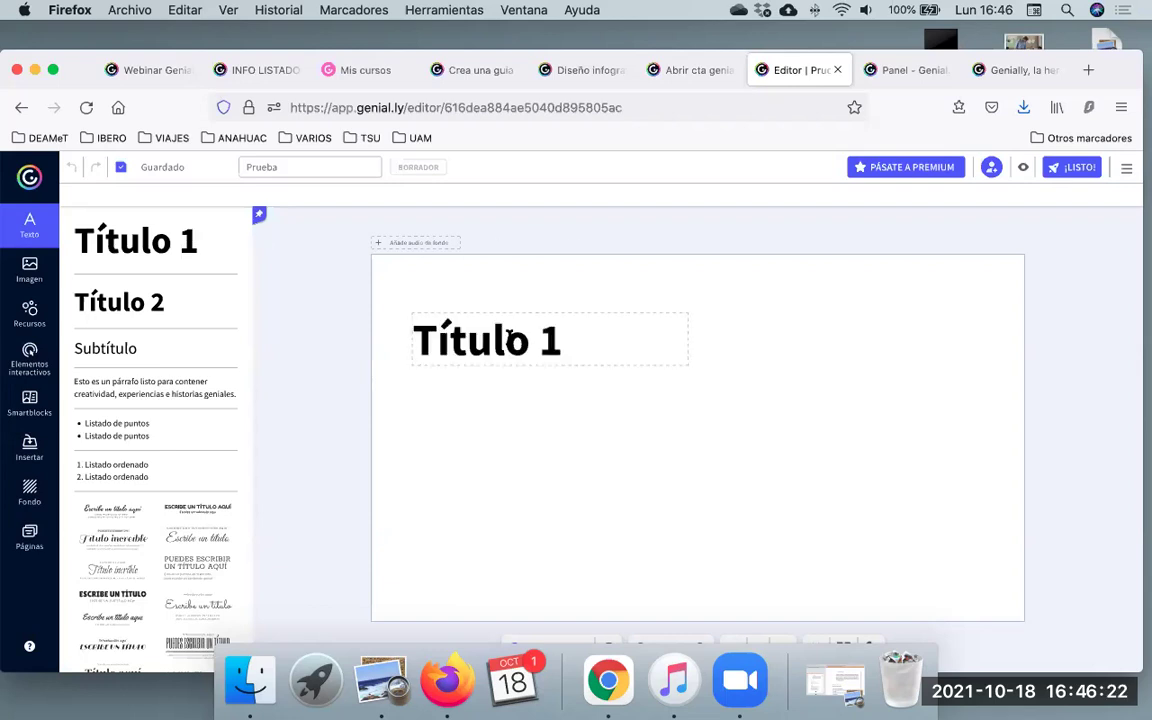
Replace the heading's placeholder text with "Prueba Genially".
double_click(577, 351)
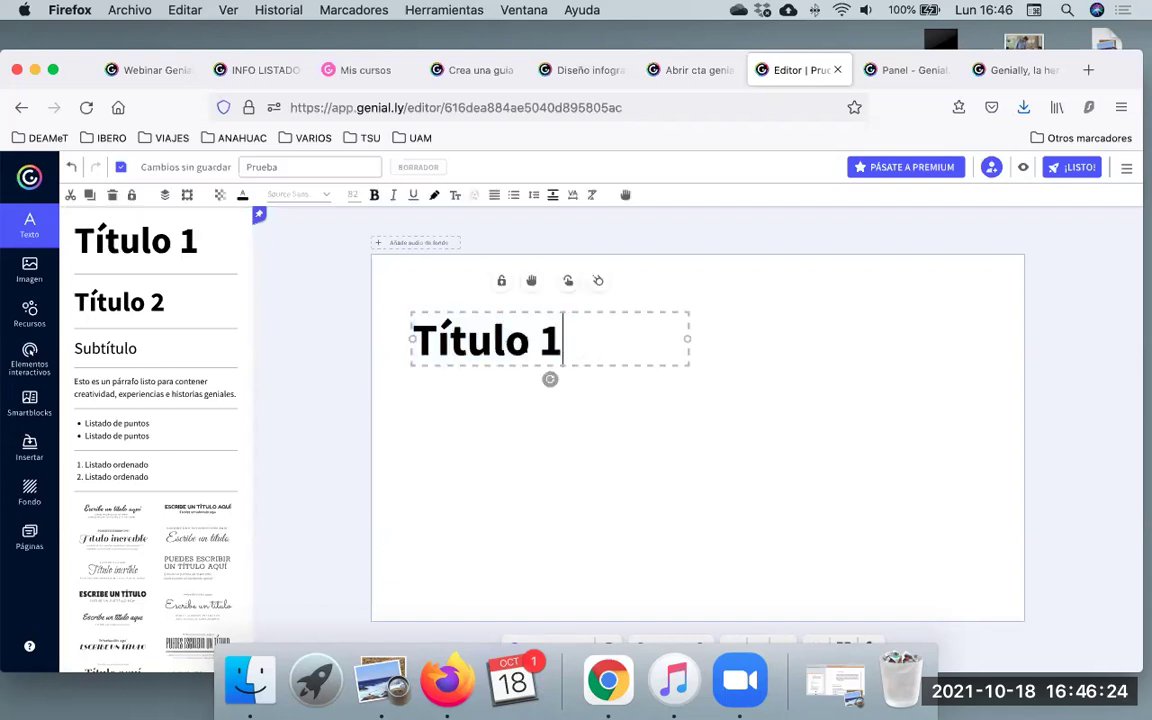
key(BackSpace)
key(BackSpace)
key(BackSpace)
key(BackSpace)
key(BackSpace)
key(BackSpace)
key(BackSpace)
key(BackSpace)
key(BackSpace)
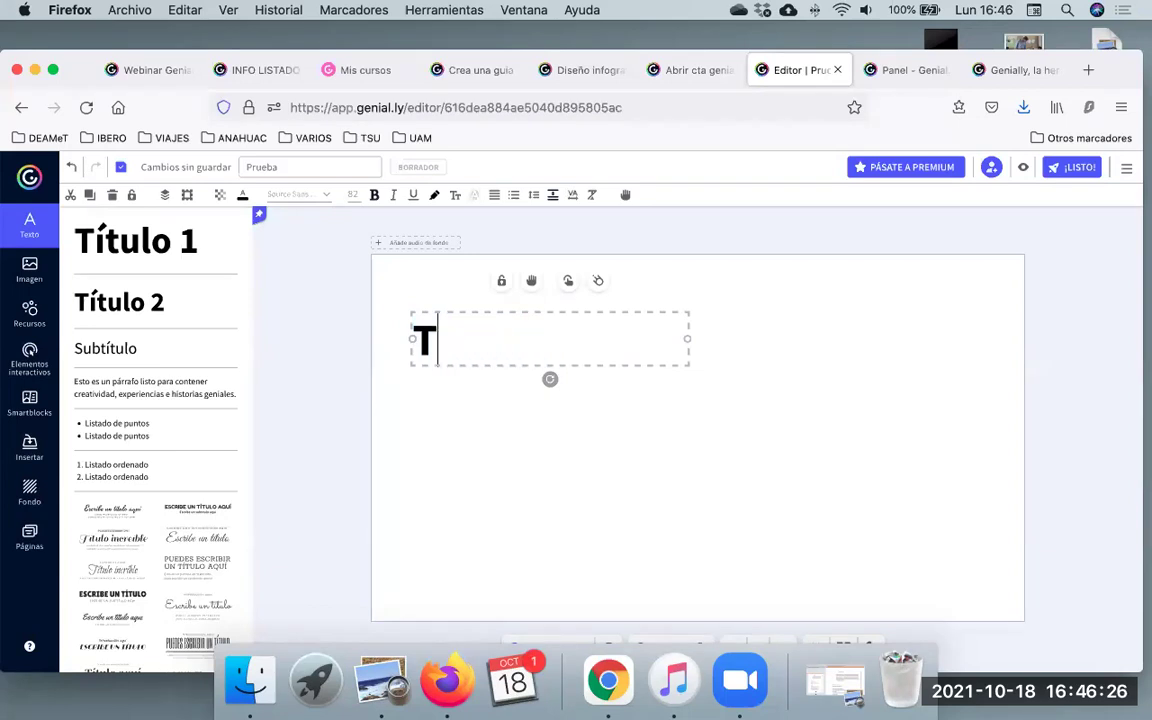
text(Prueba)
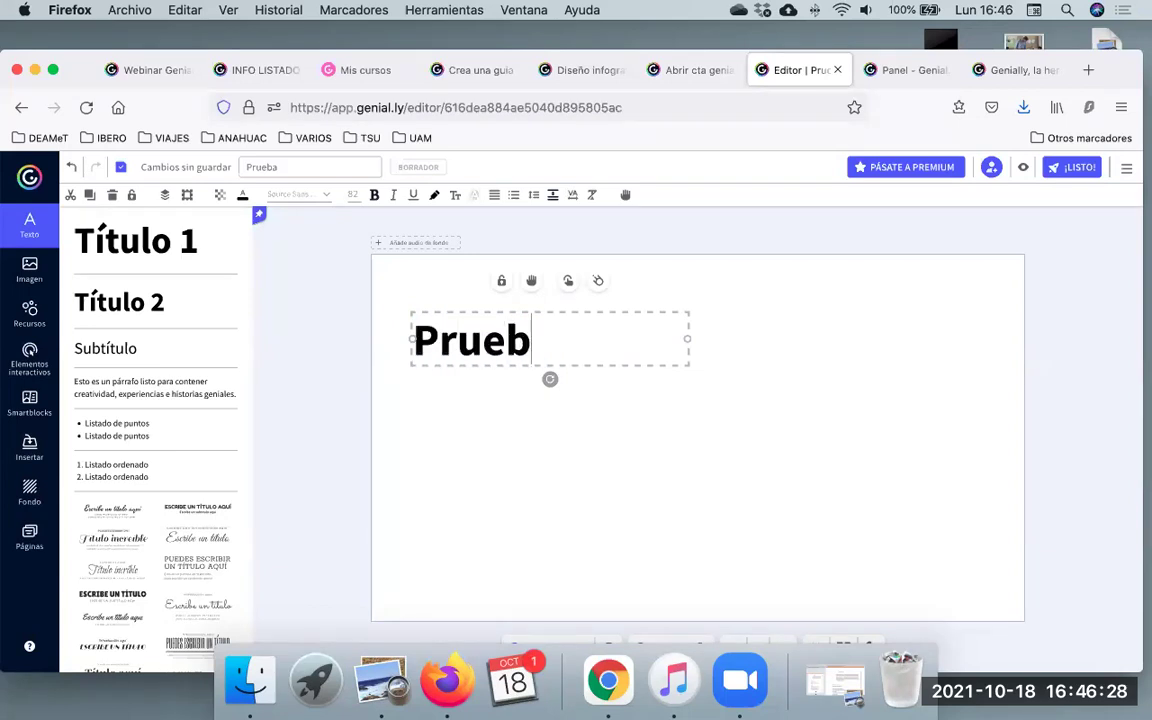
text(ially)
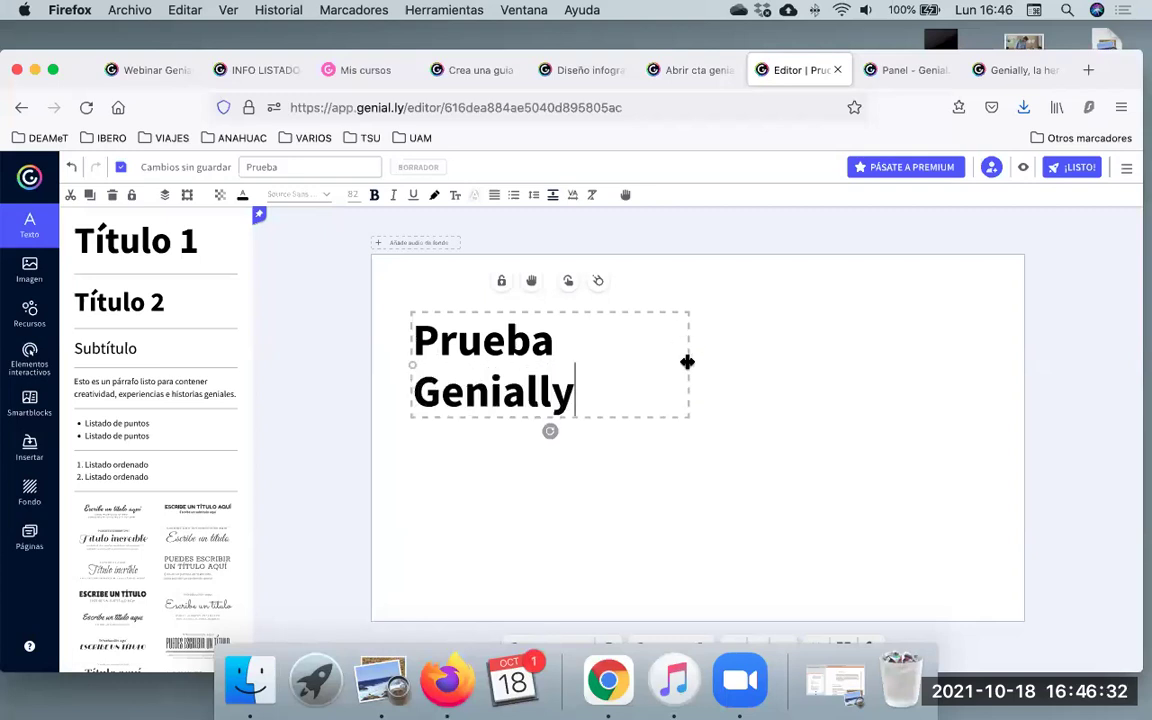
Widen the heading's text box so the text fits on one line, and move it slightly up the page.
drag(687, 362, 900, 368)
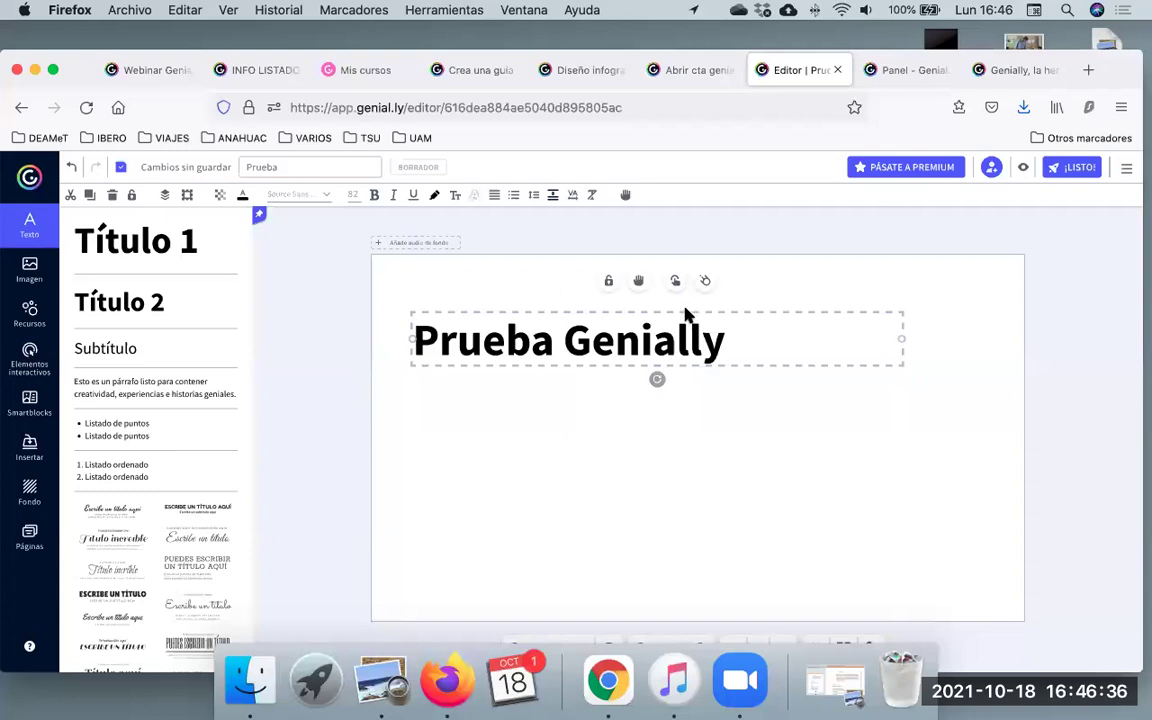
click(724, 454)
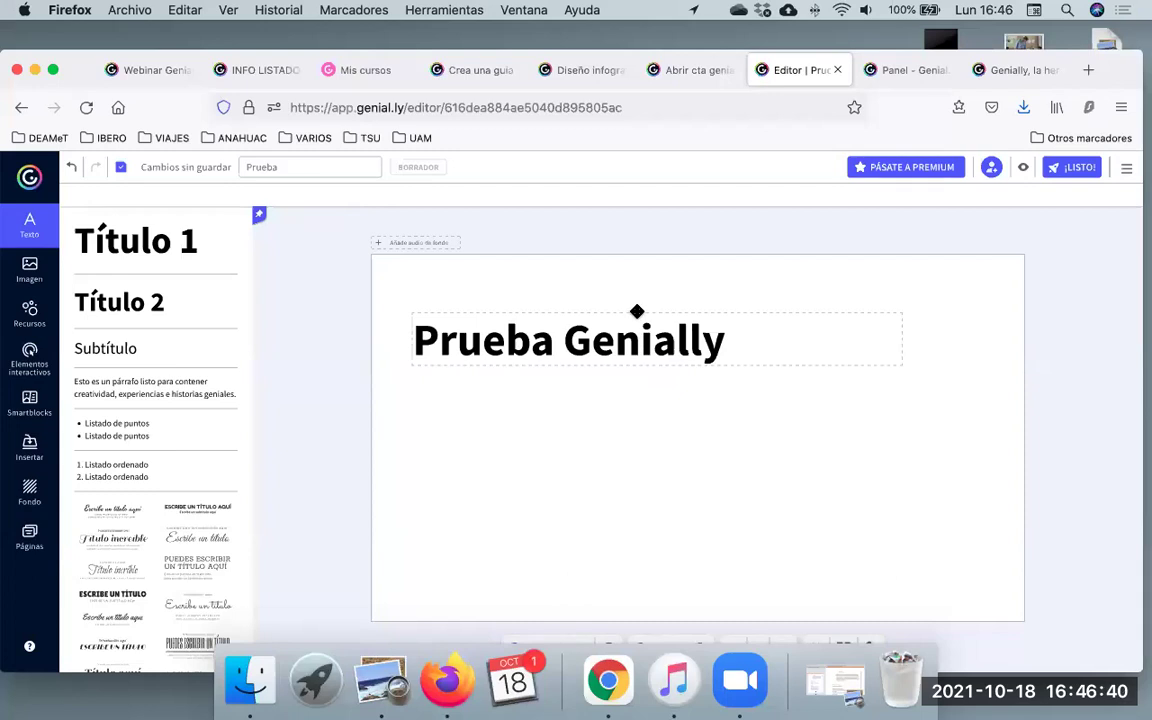
drag(637, 311, 631, 282)
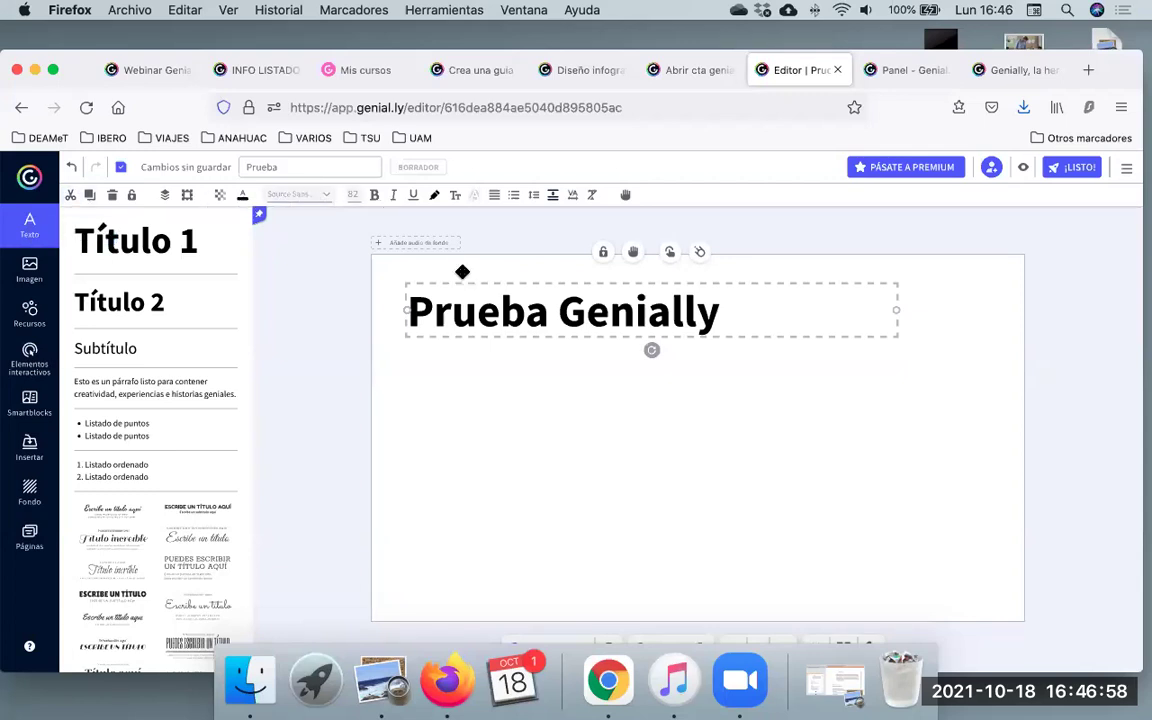
Colour the whole "Prueba Genially" heading red (#E83030).
click(242, 197)
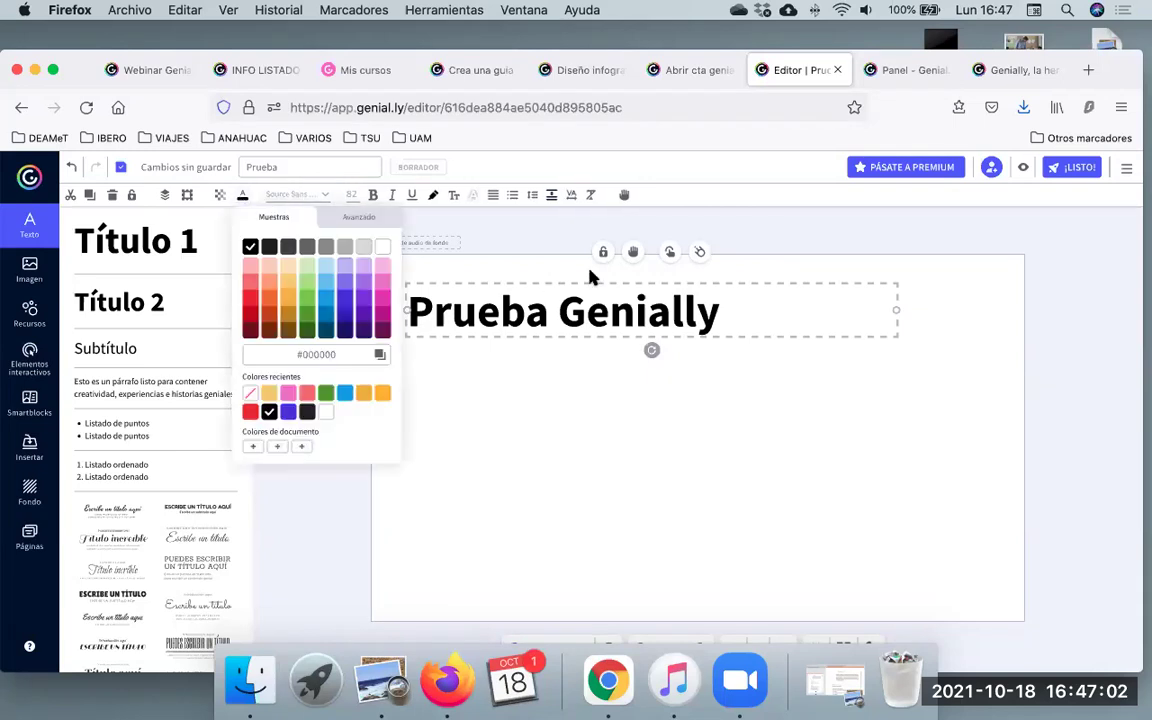
click(591, 268)
click(598, 320)
drag(720, 312, 467, 283)
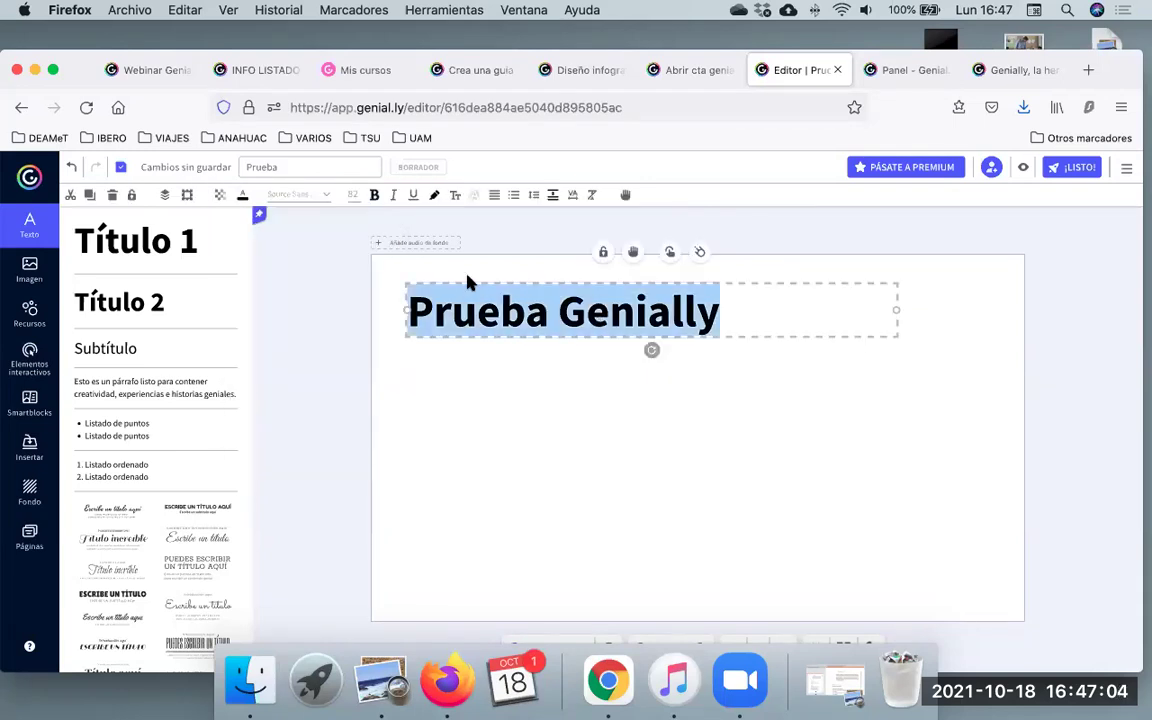
click(242, 196)
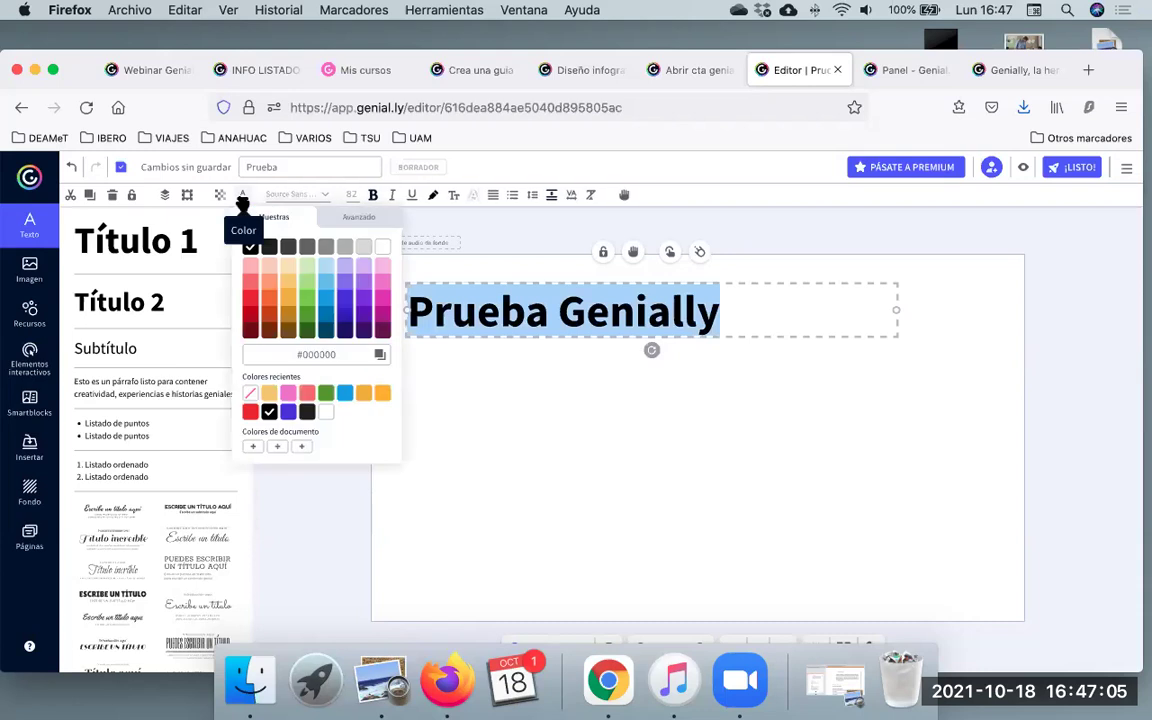
click(250, 300)
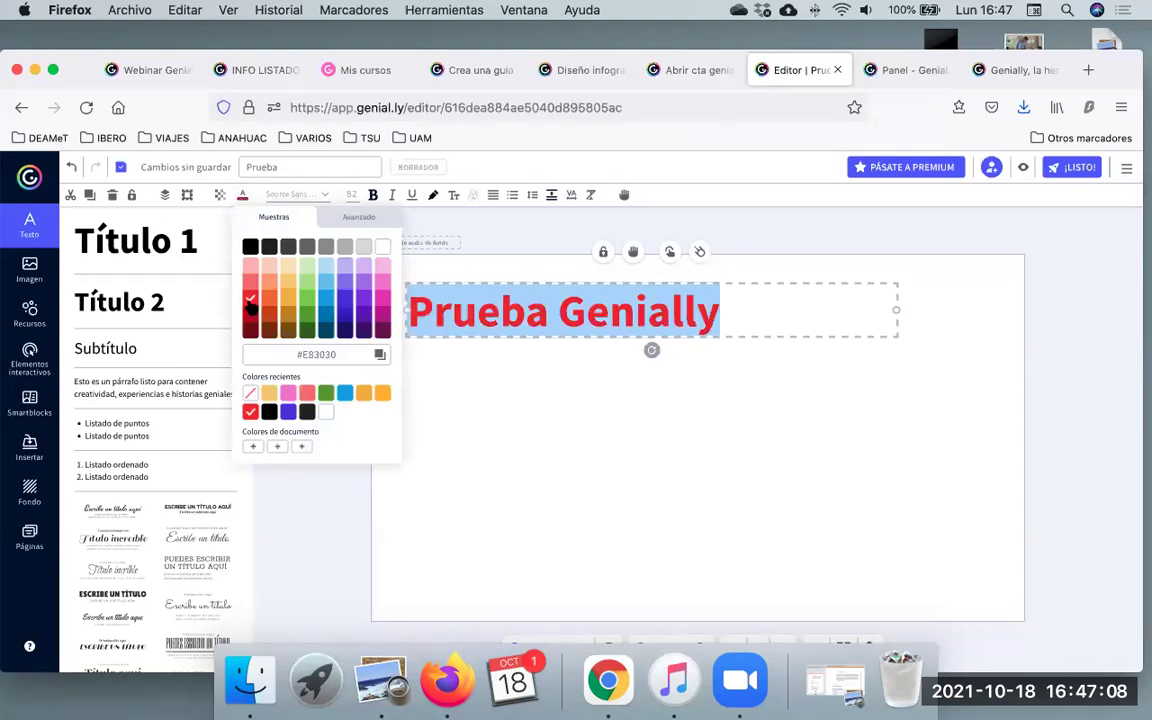
Change the heading's font to Aclonica.
click(325, 197)
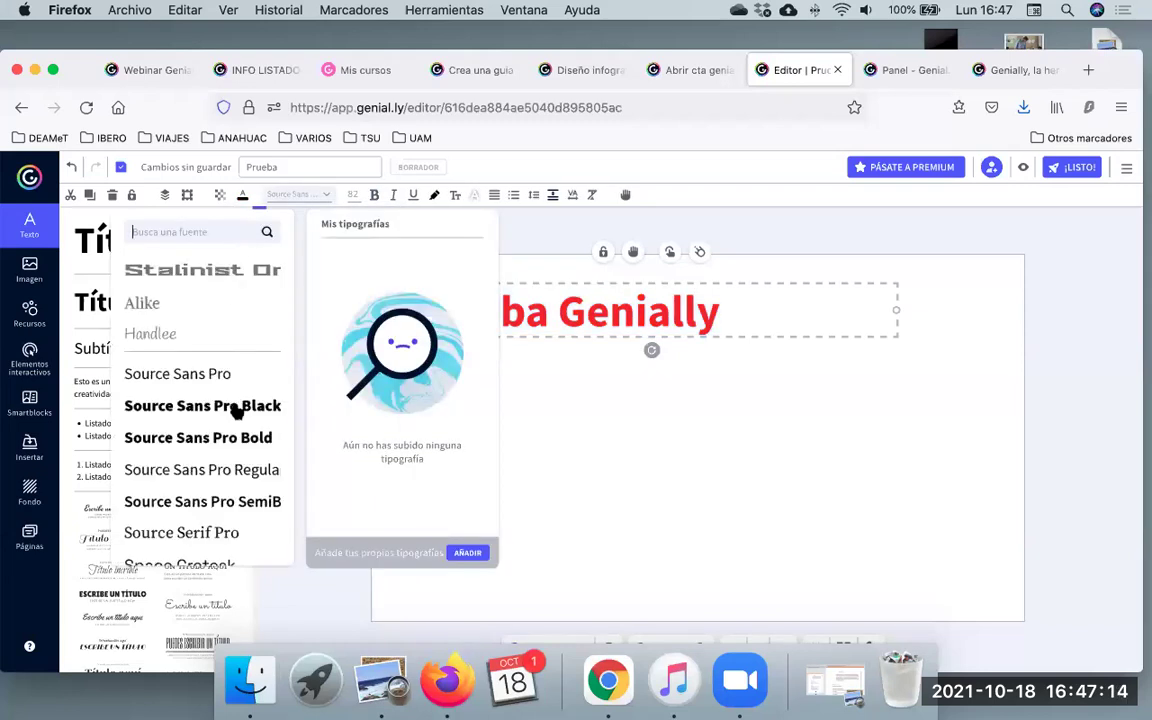
scroll(236, 410, down, 10)
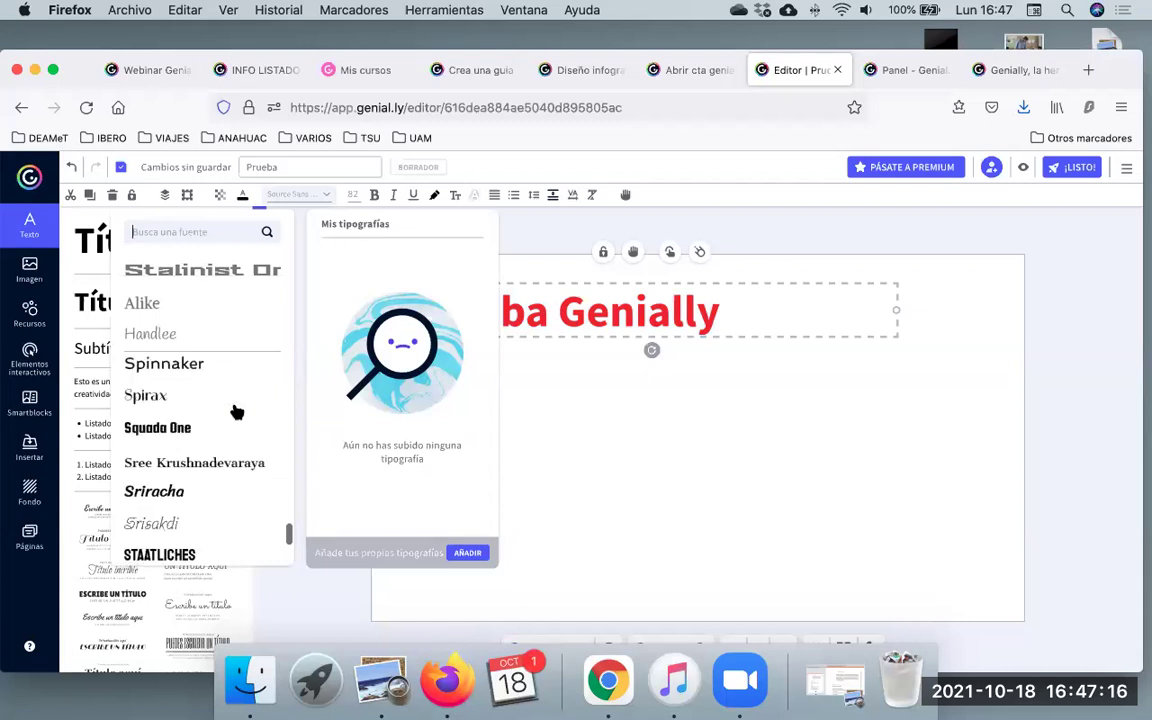
scroll(236, 410, down, 8)
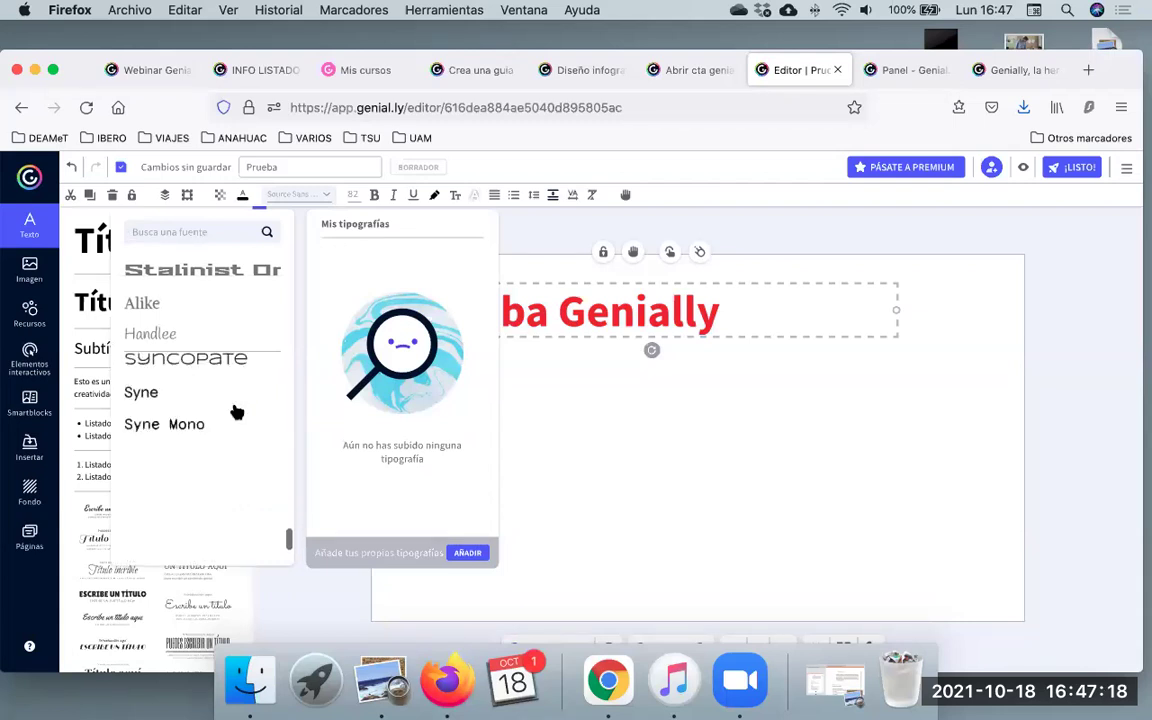
drag(287, 540, 285, 521)
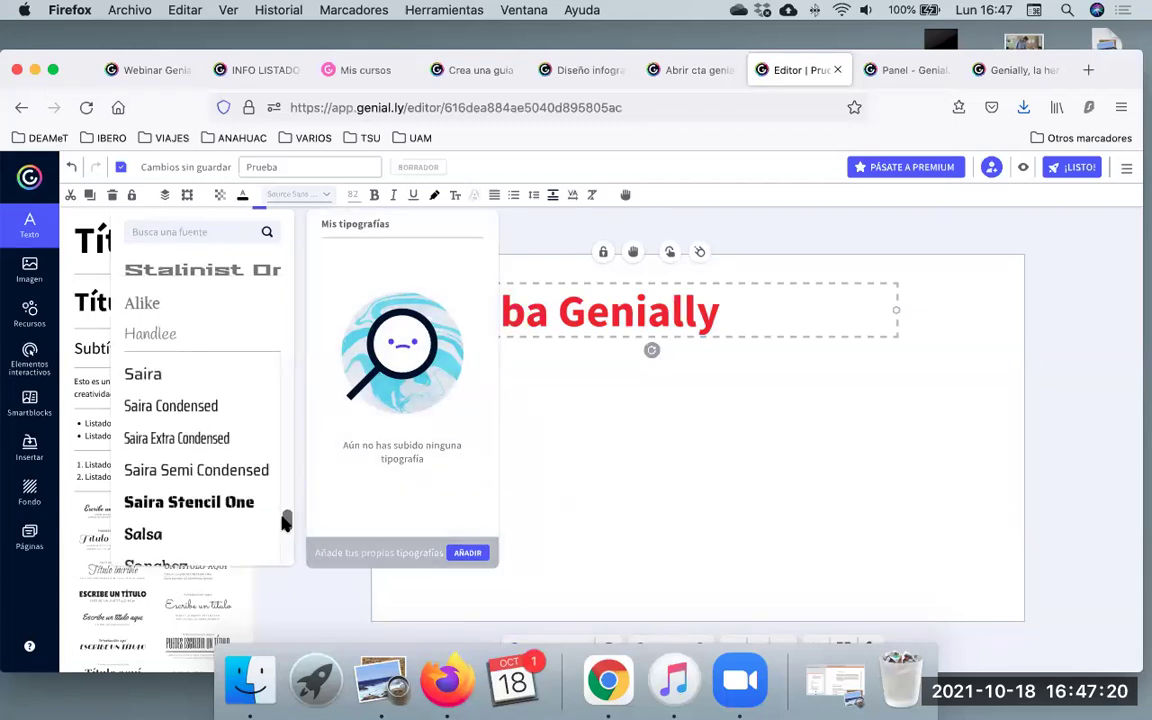
scroll(279, 374, up, 20)
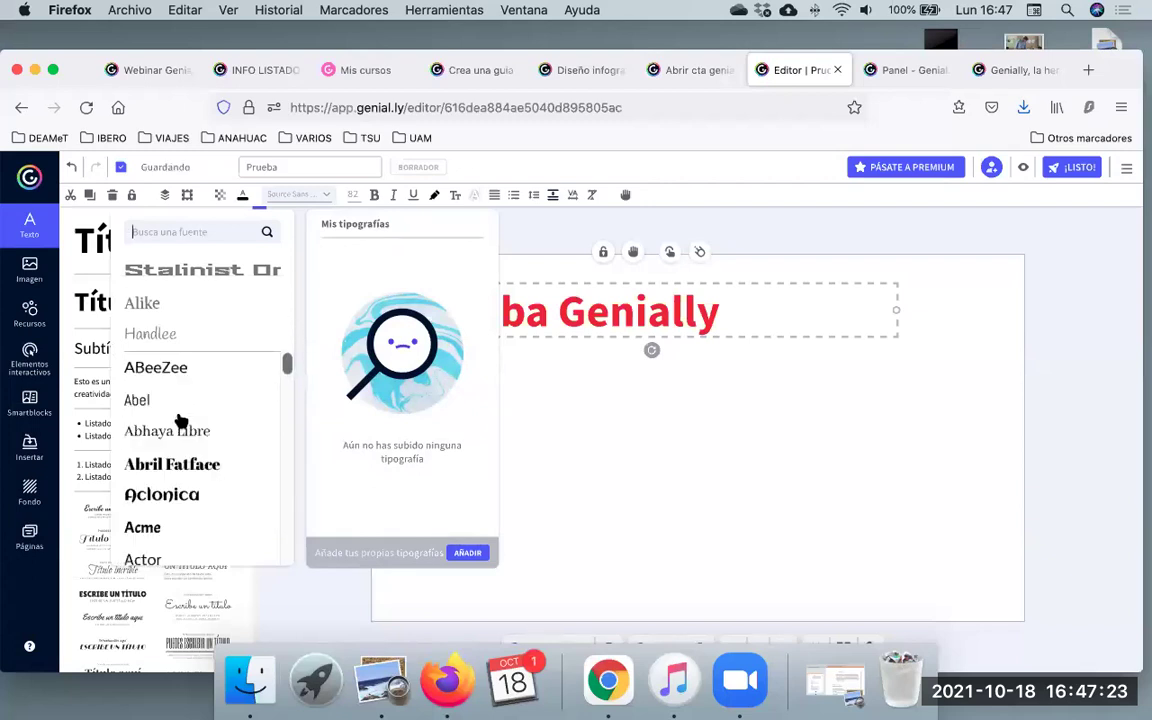
click(186, 494)
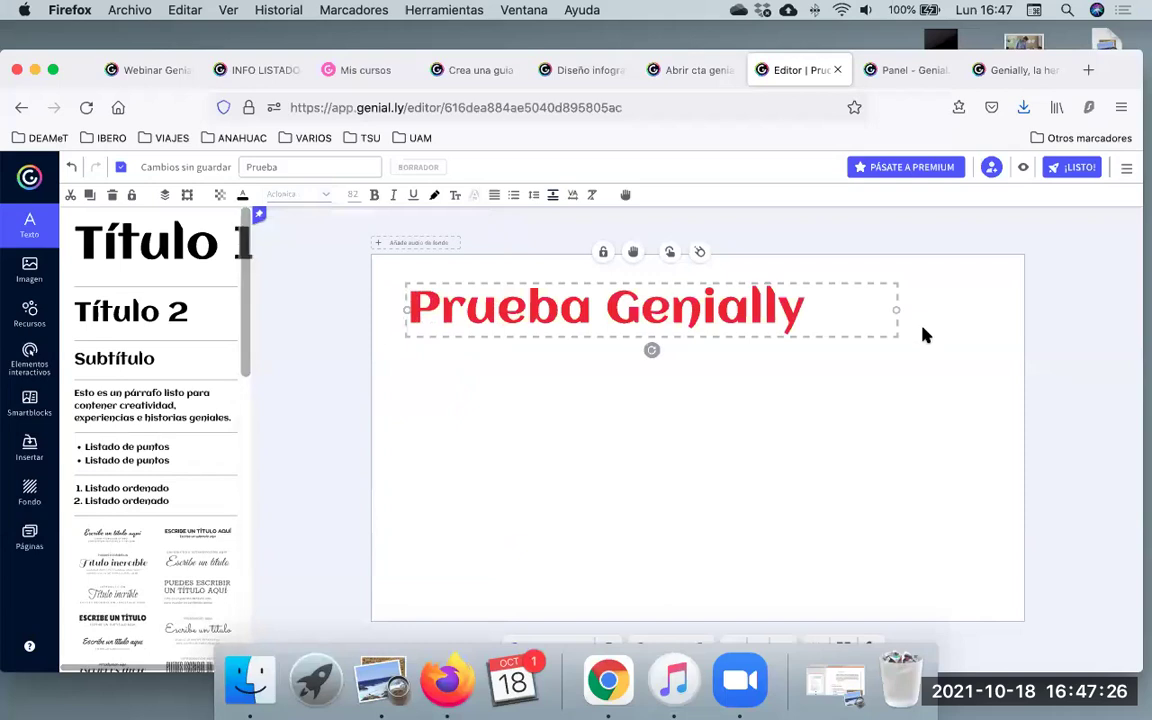
Set the heading's font size to 120 px and widen its text box so the text fits on one line.
click(354, 196)
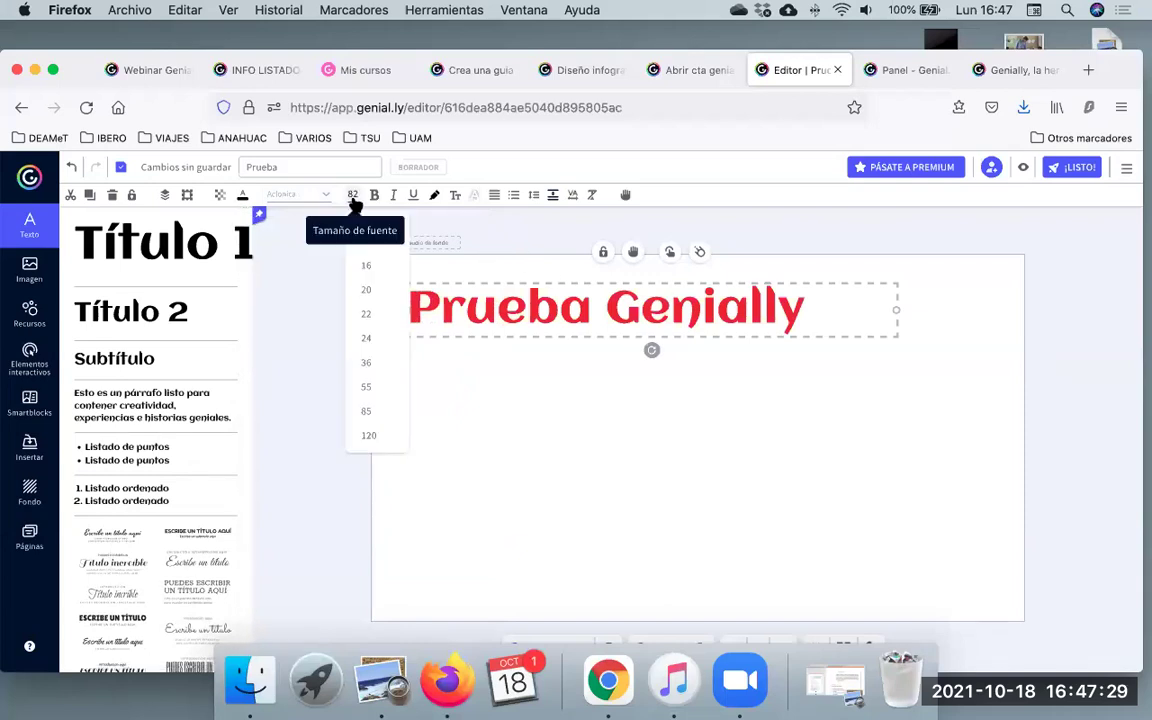
click(367, 410)
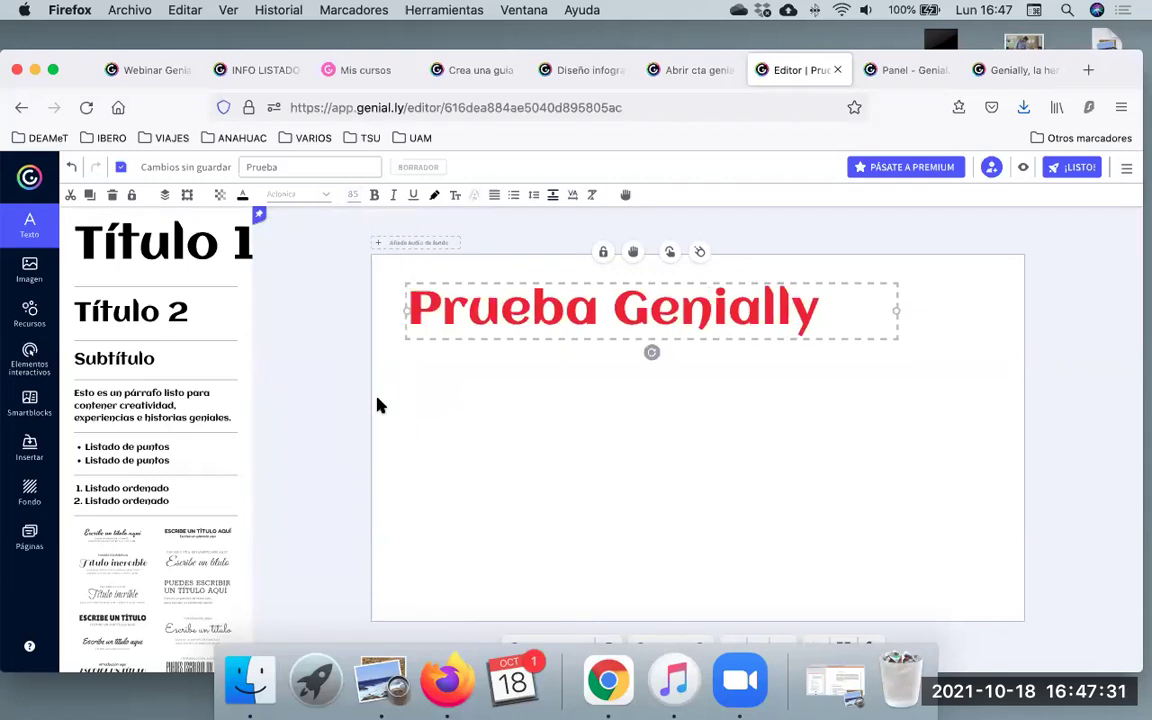
click(356, 196)
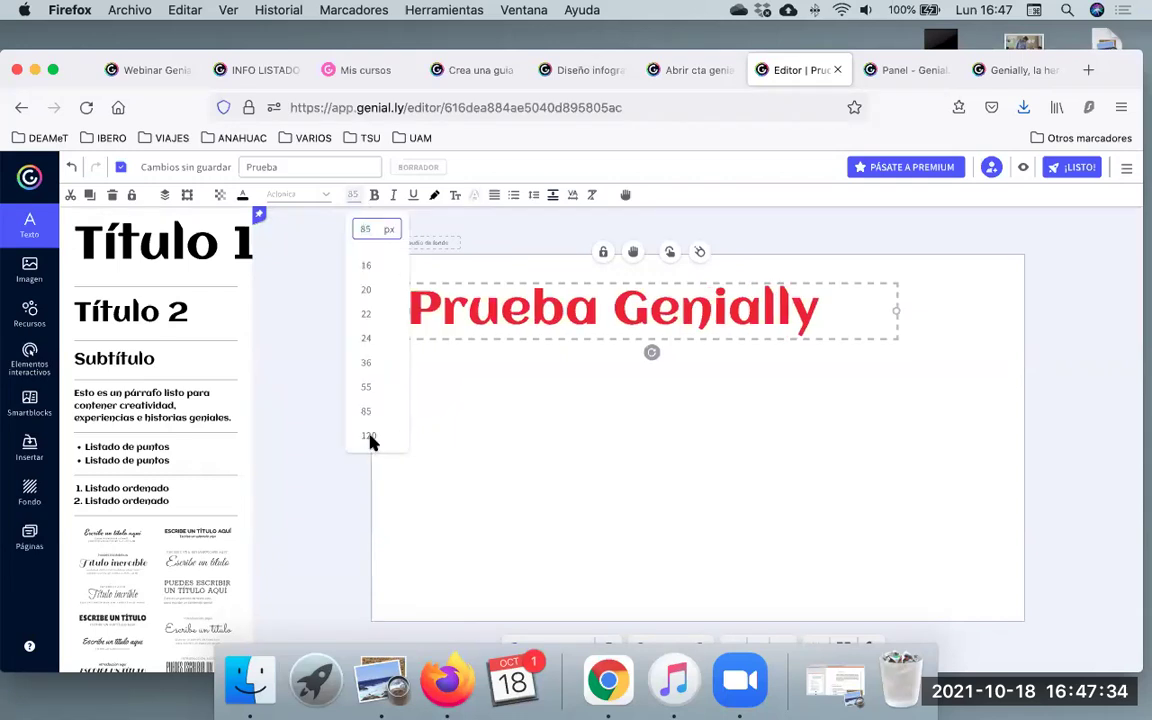
click(368, 437)
drag(894, 357, 1008, 350)
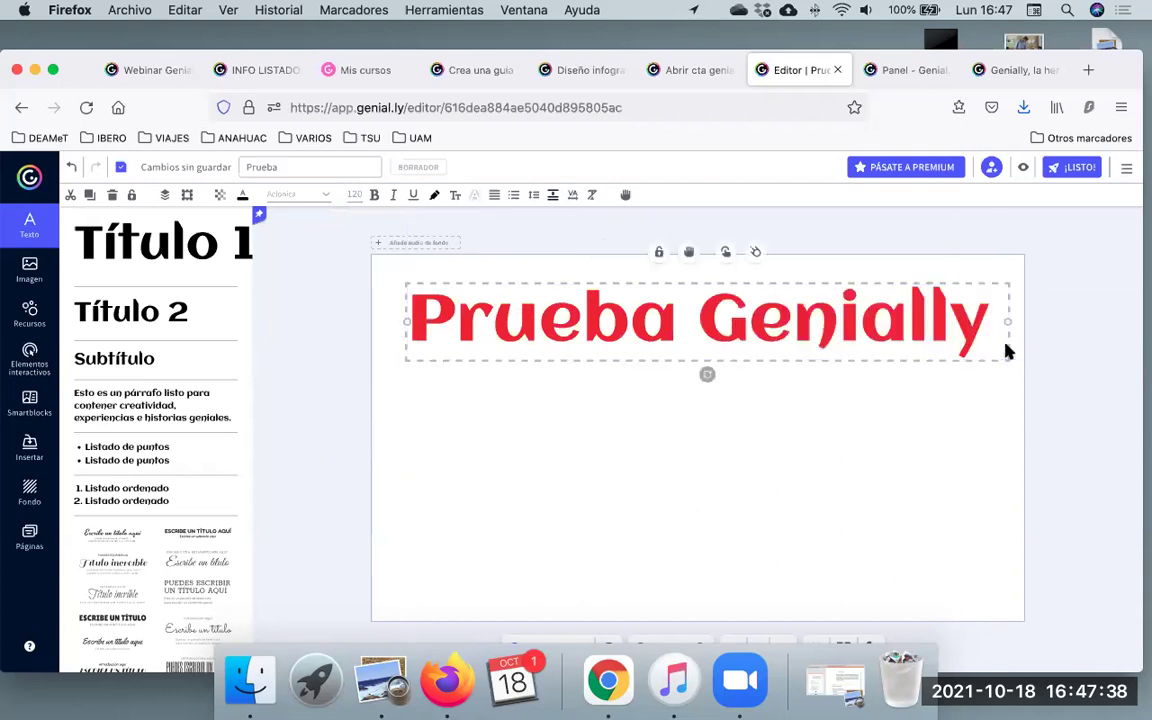
Toggle the heading's bold off and on, leaving it bold, and apply italic and underline to it.
click(375, 200)
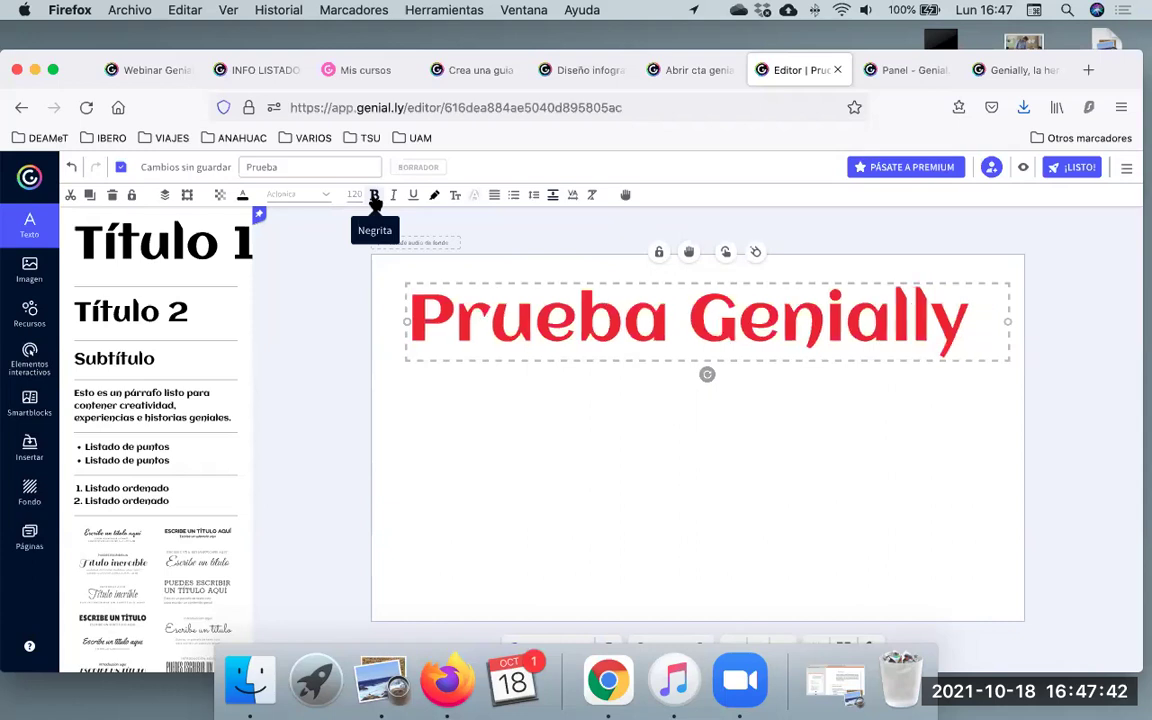
click(375, 200)
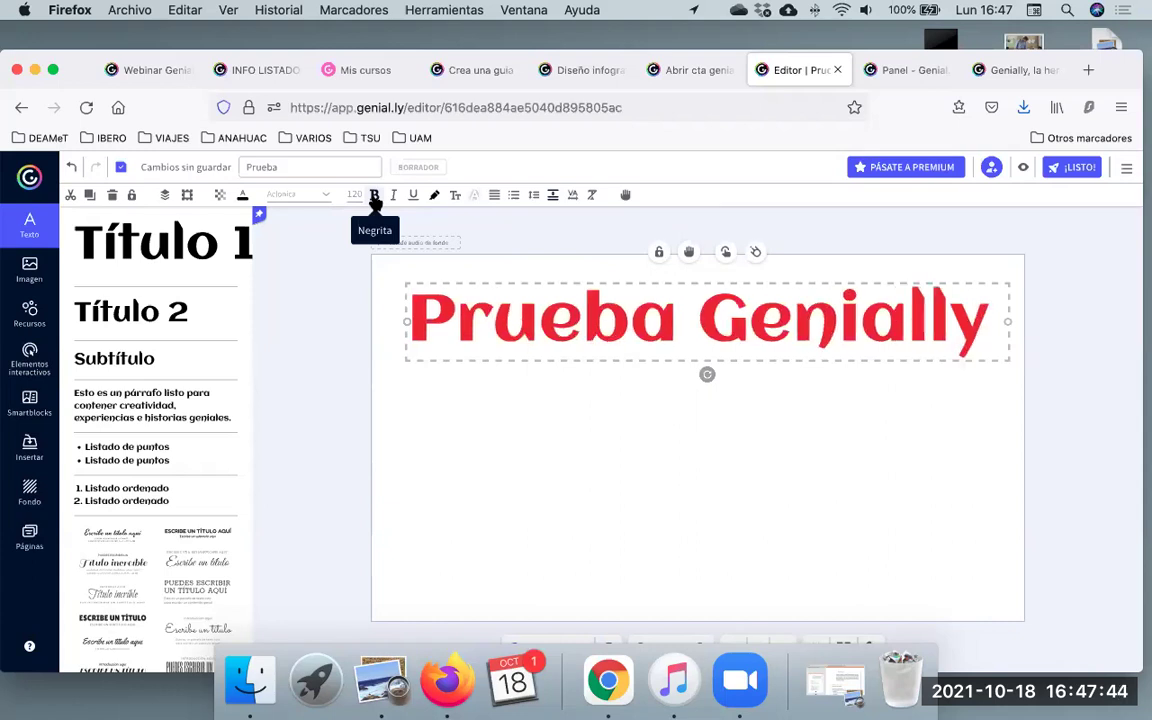
click(375, 200)
click(375, 200)
click(394, 196)
click(414, 196)
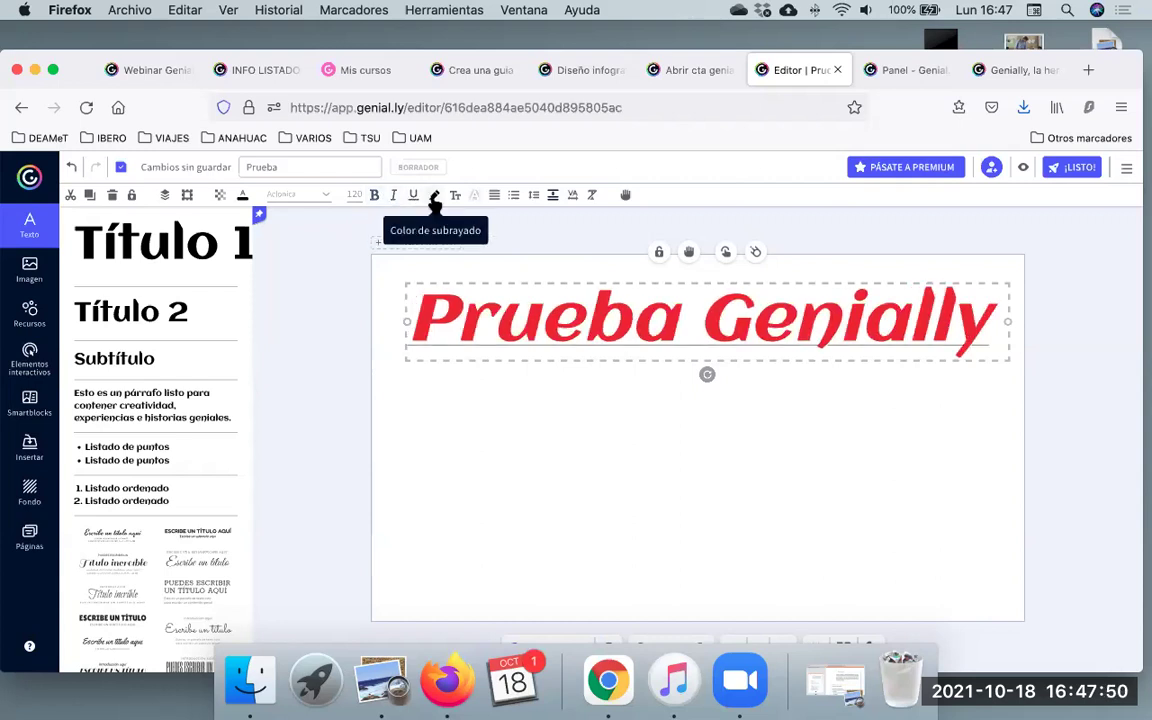
Apply a light green highlight colour behind the whole heading and deselect it.
click(434, 198)
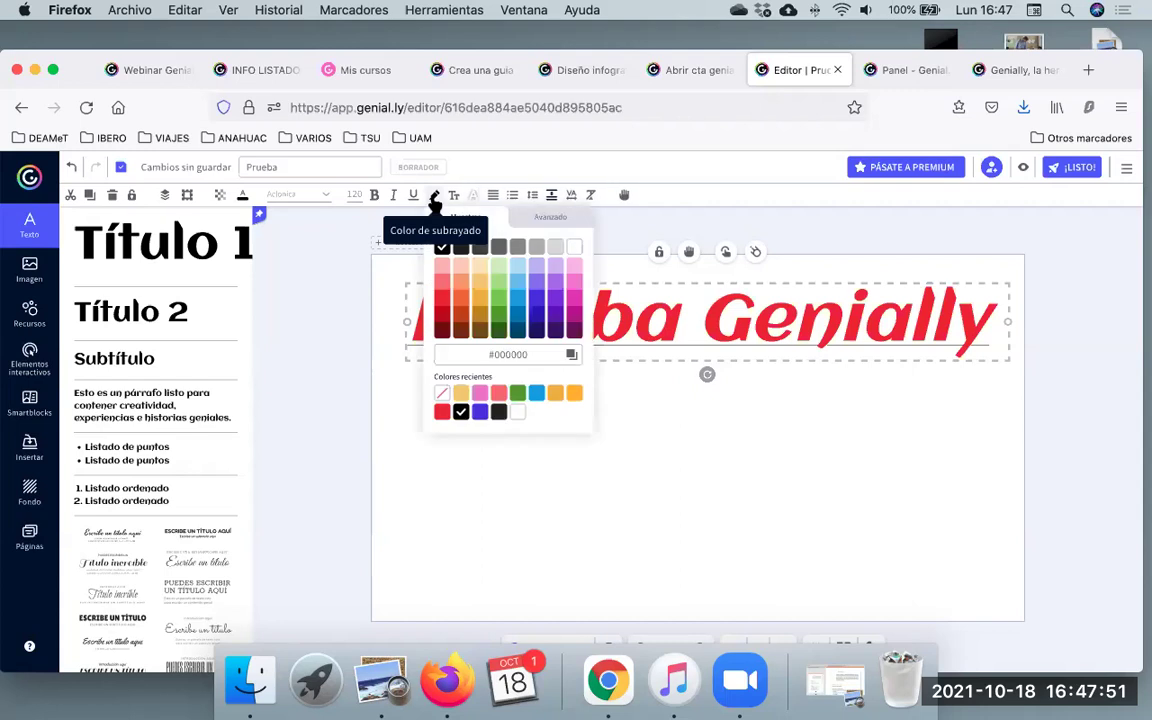
click(503, 303)
click(481, 188)
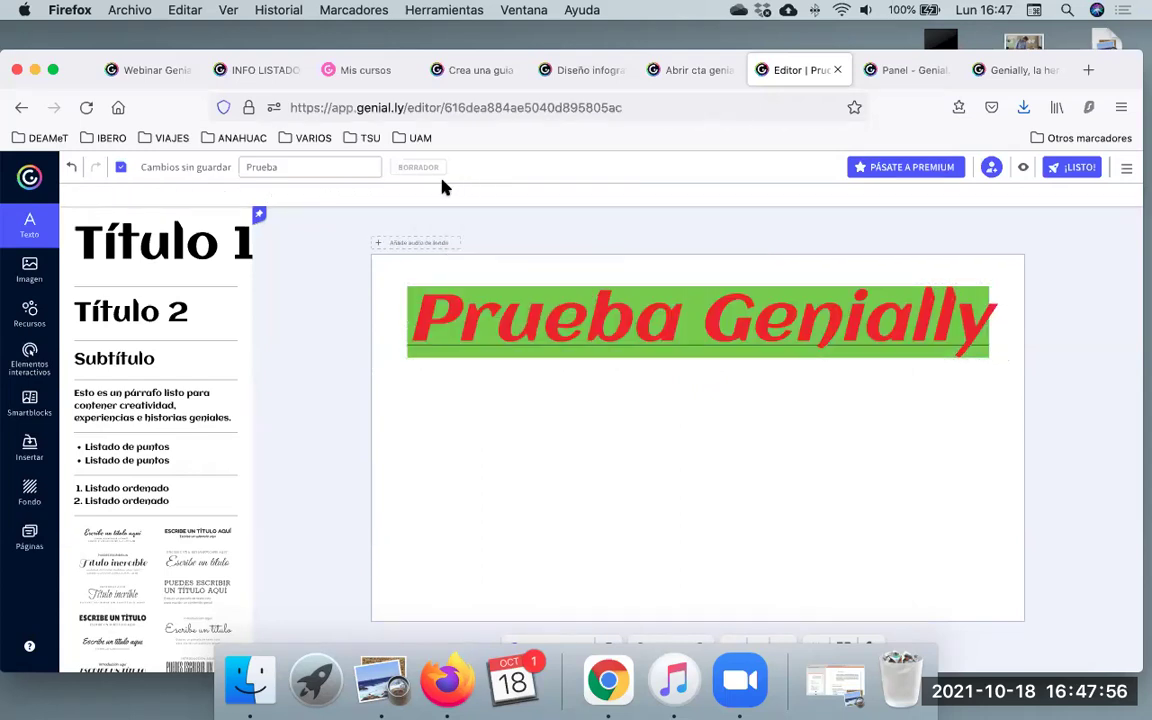
Align the heading to the page's top-right, top-left, centre and bottom-centre in turn, and move it back up near the top edge.
click(505, 320)
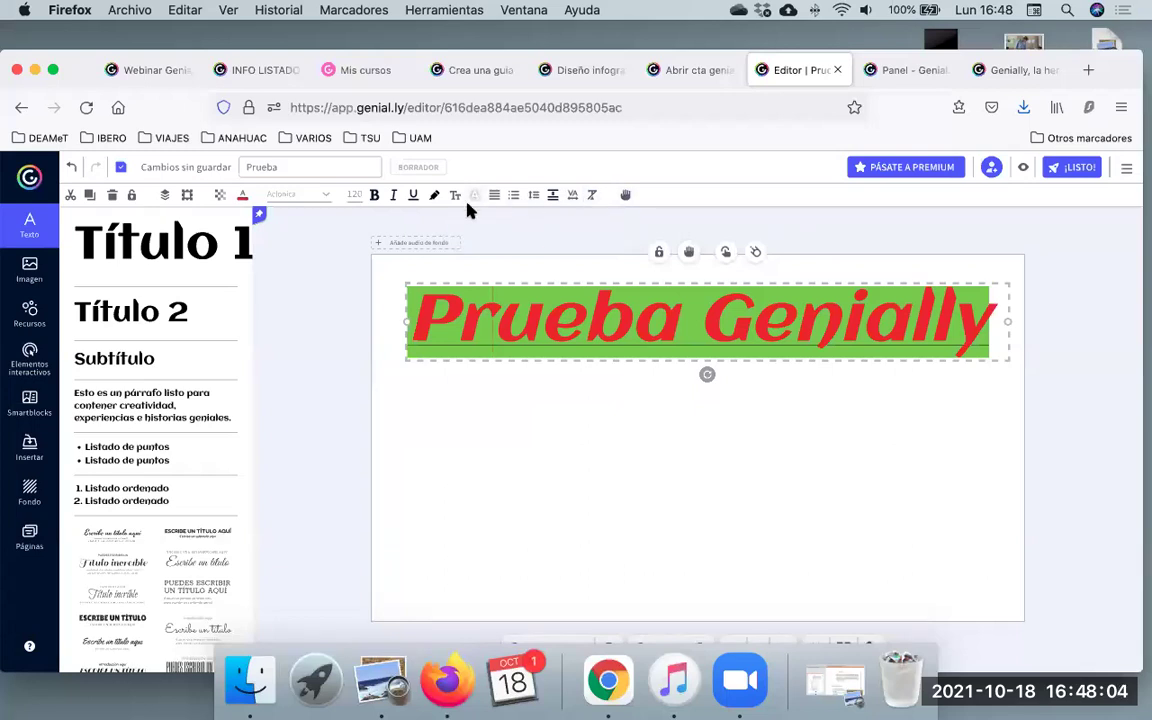
click(187, 196)
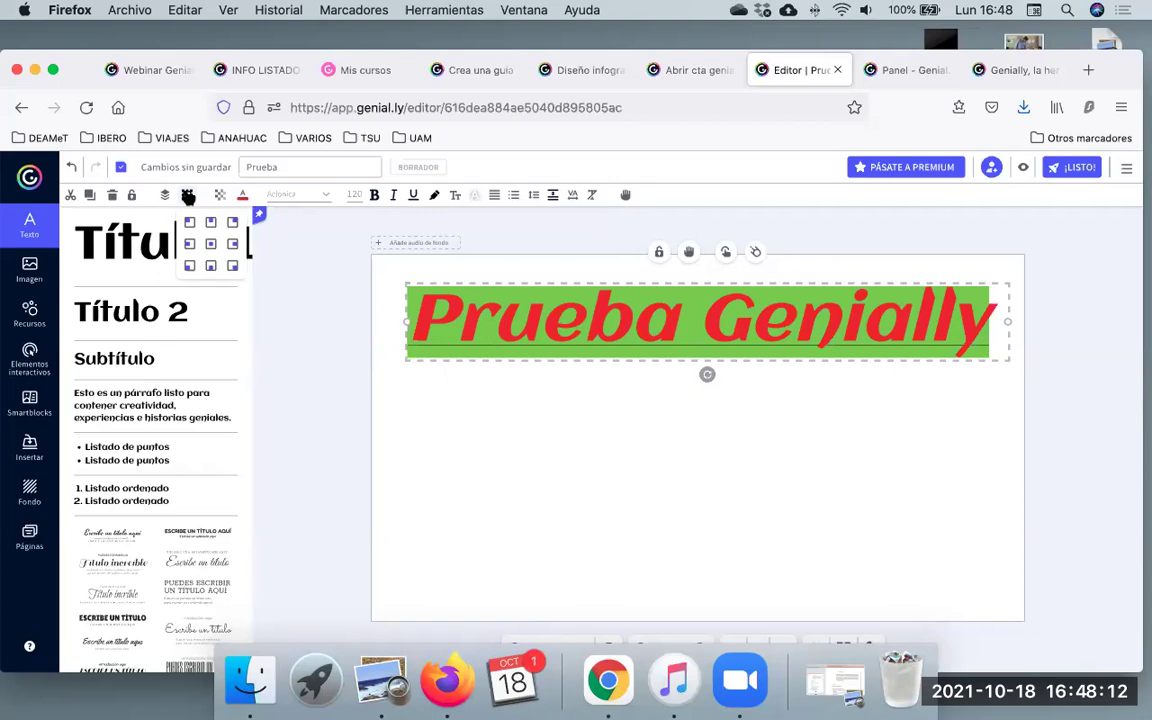
click(232, 223)
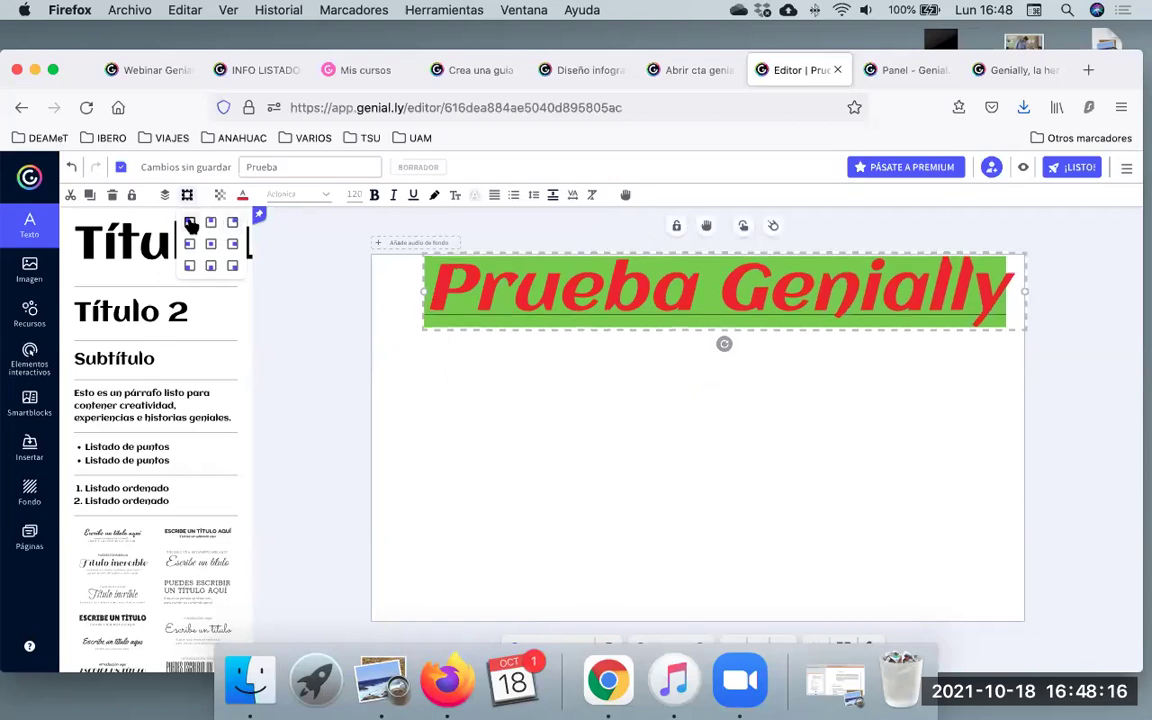
click(189, 222)
click(210, 244)
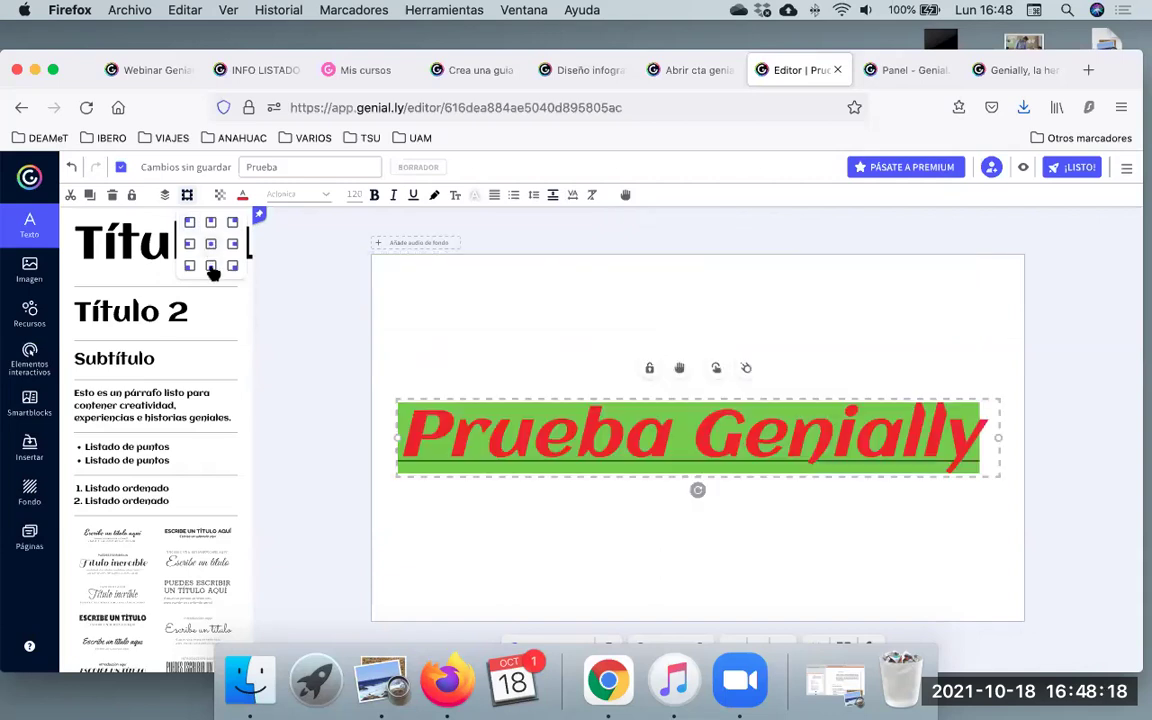
click(211, 267)
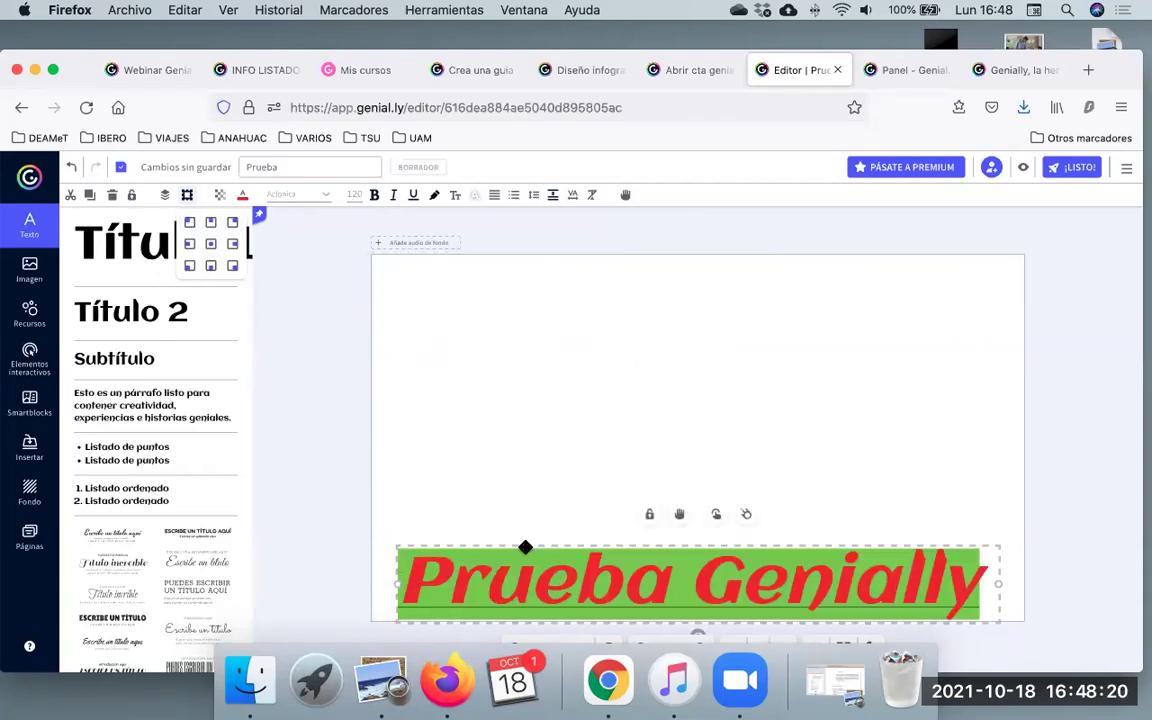
drag(525, 545, 530, 300)
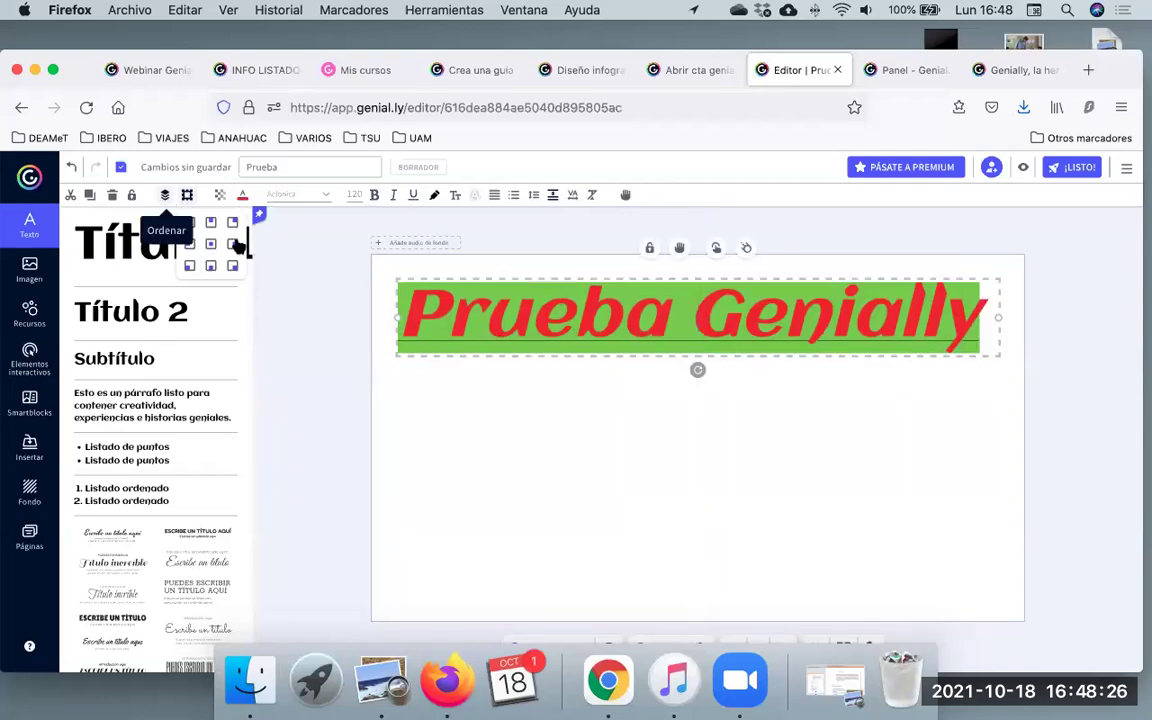
click(311, 252)
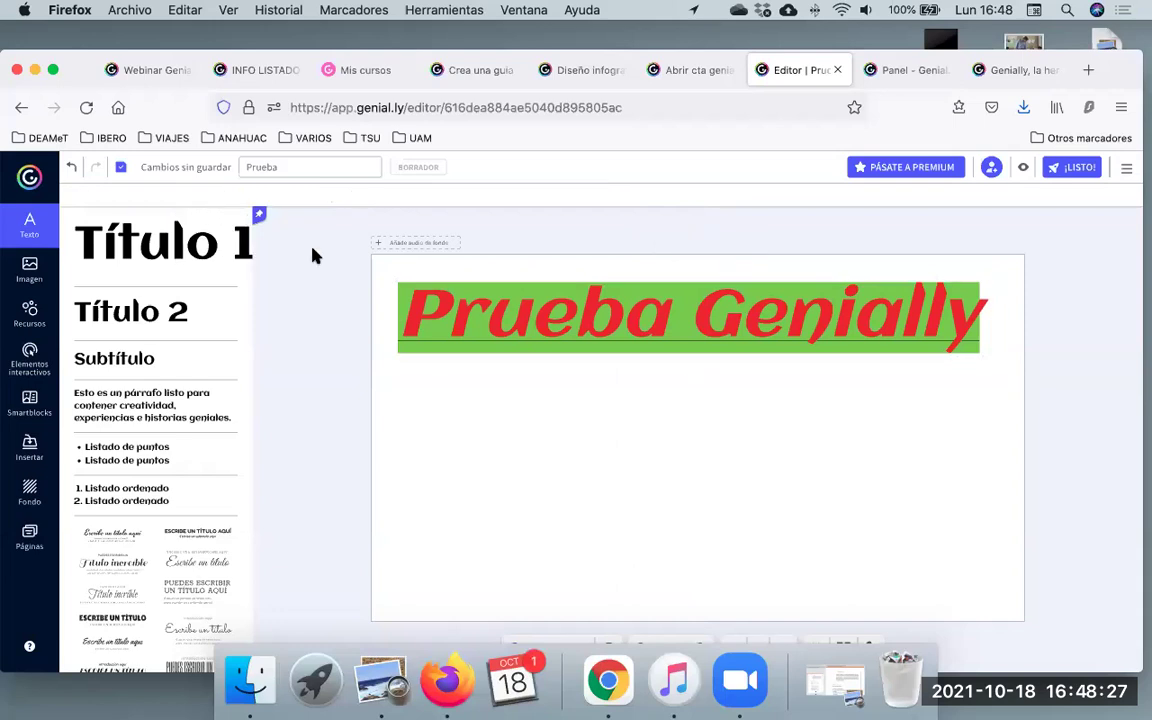
Move the heading slightly down the page, lock it, and try selecting it while it is locked.
click(415, 288)
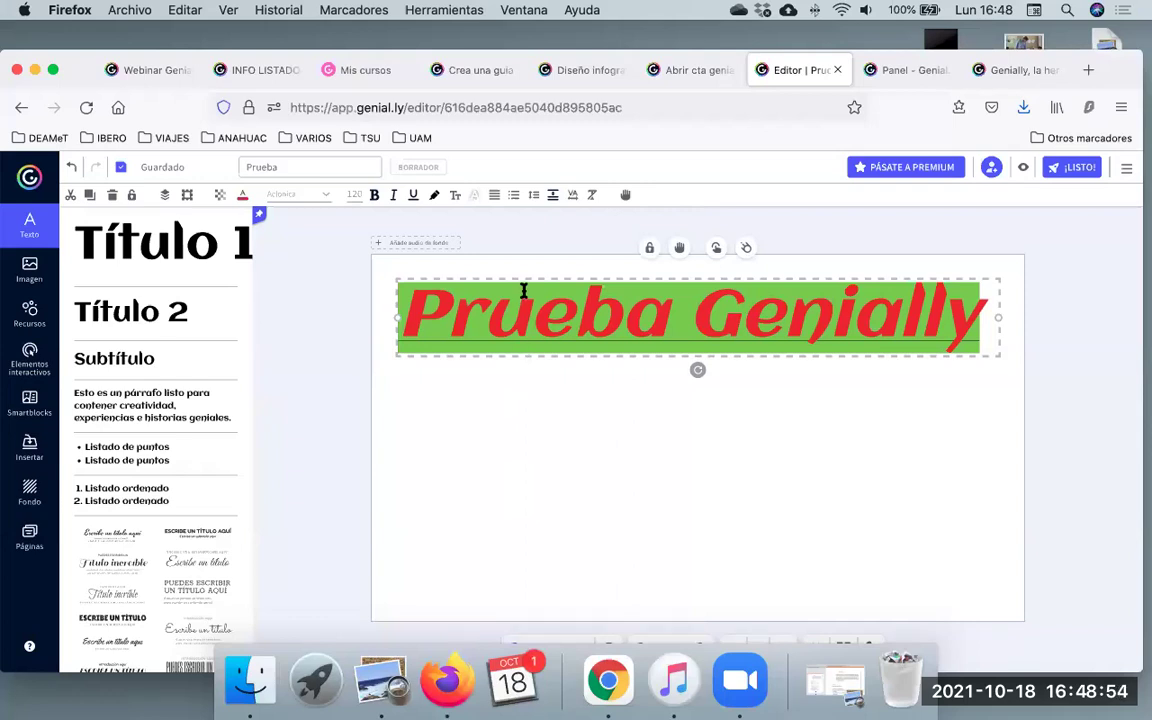
drag(517, 278, 512, 337)
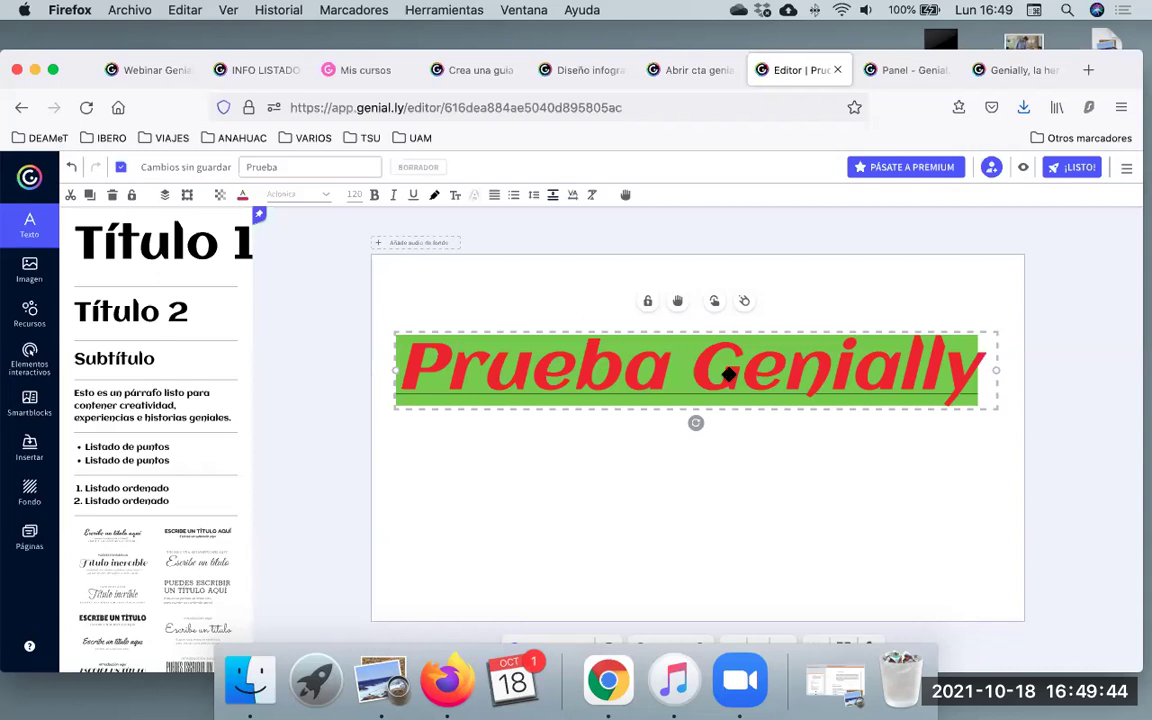
click(648, 302)
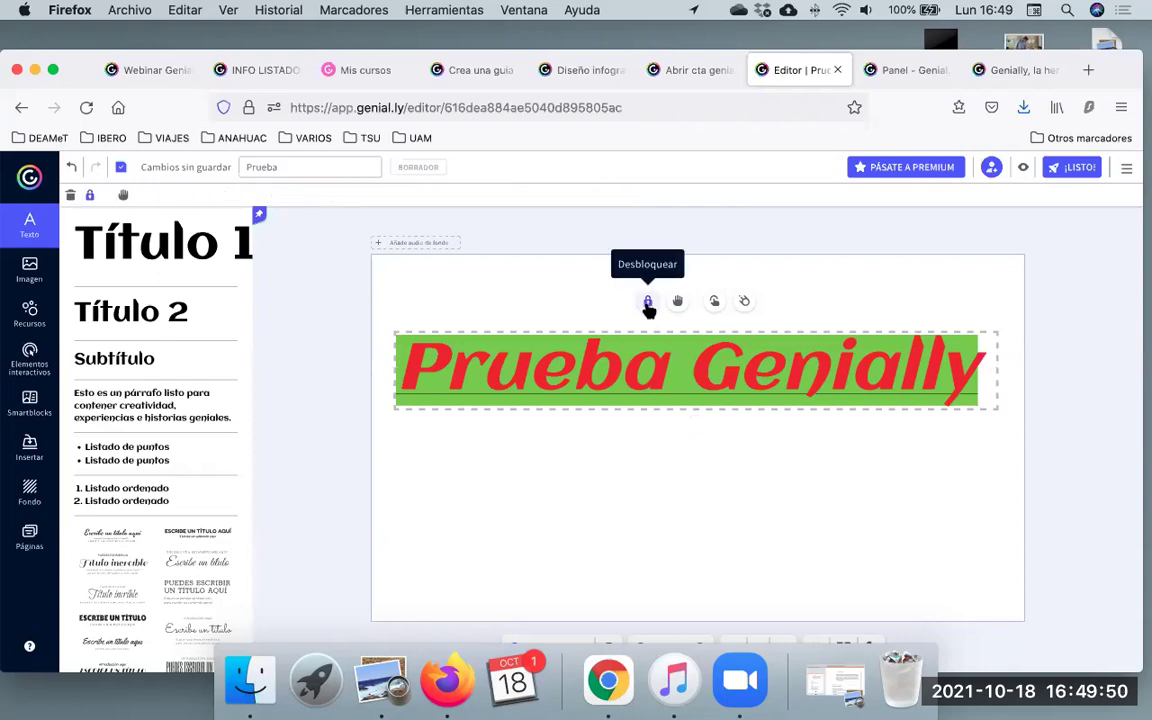
click(663, 368)
click(663, 368)
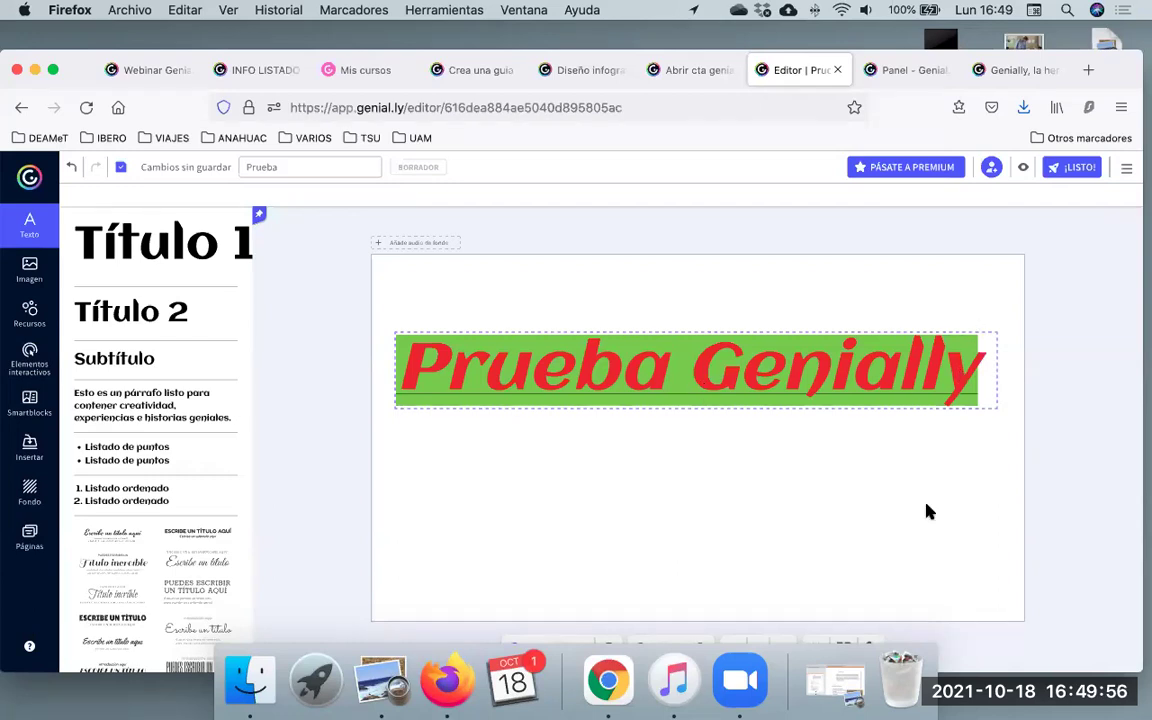
click(959, 273)
click(936, 348)
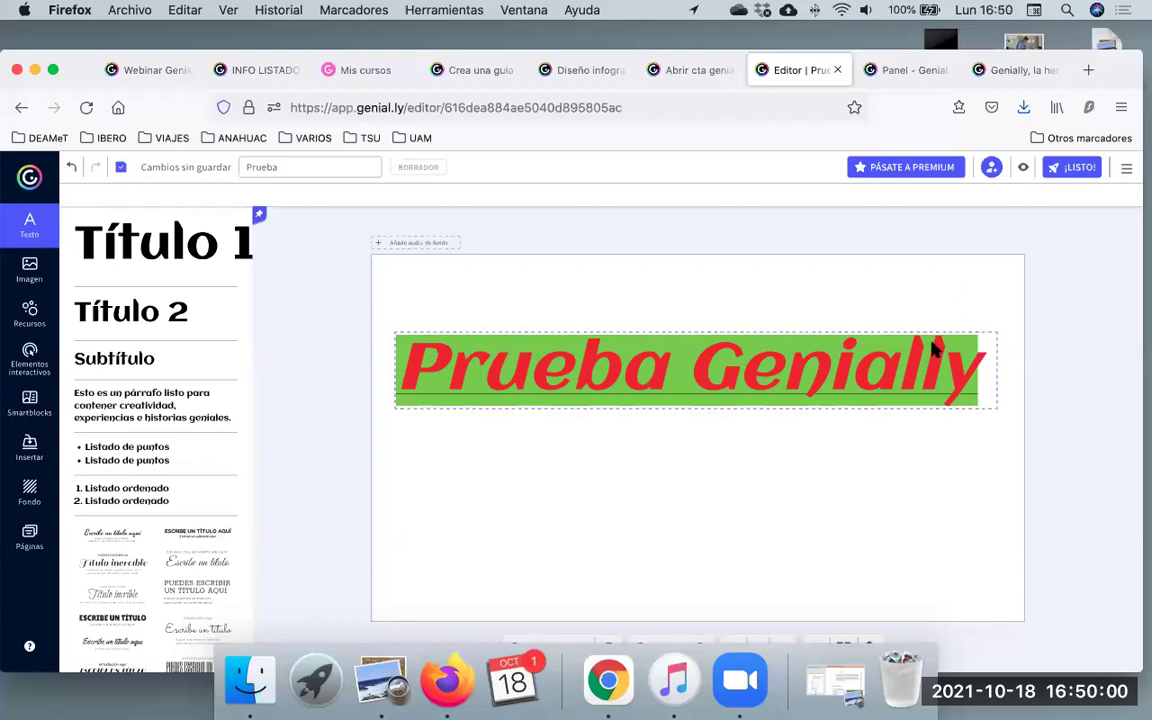
Unlock the heading, move it slightly up the page, and toggle its lock on and off again.
click(648, 366)
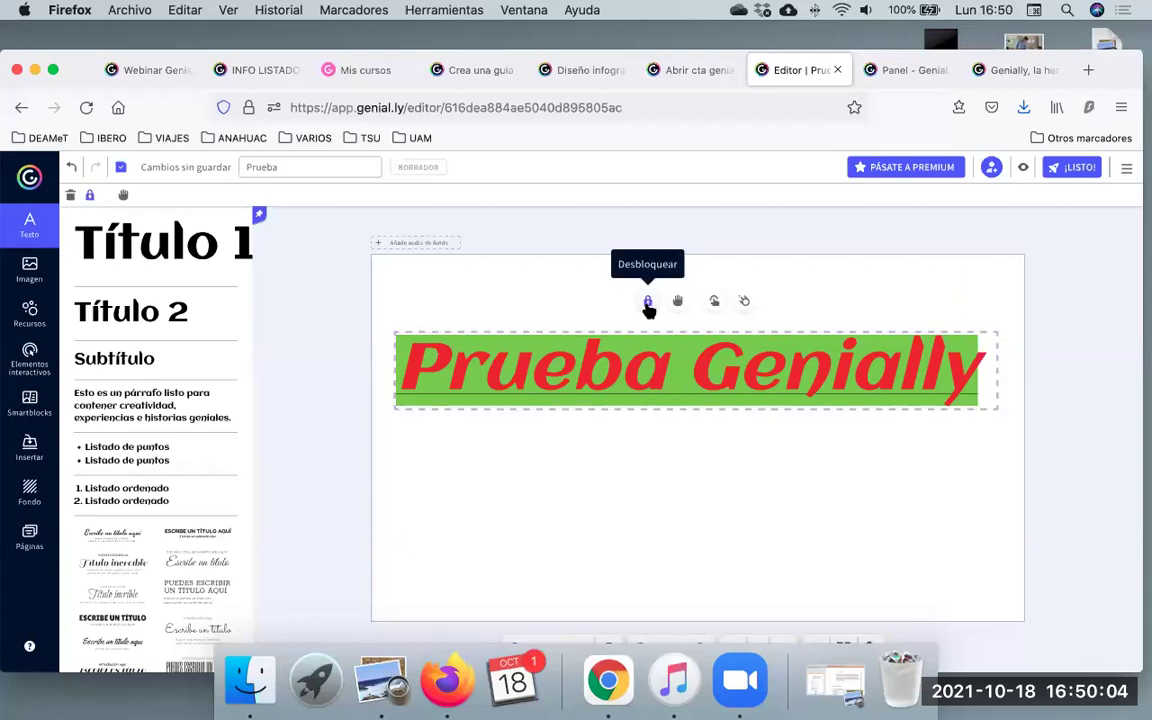
click(648, 303)
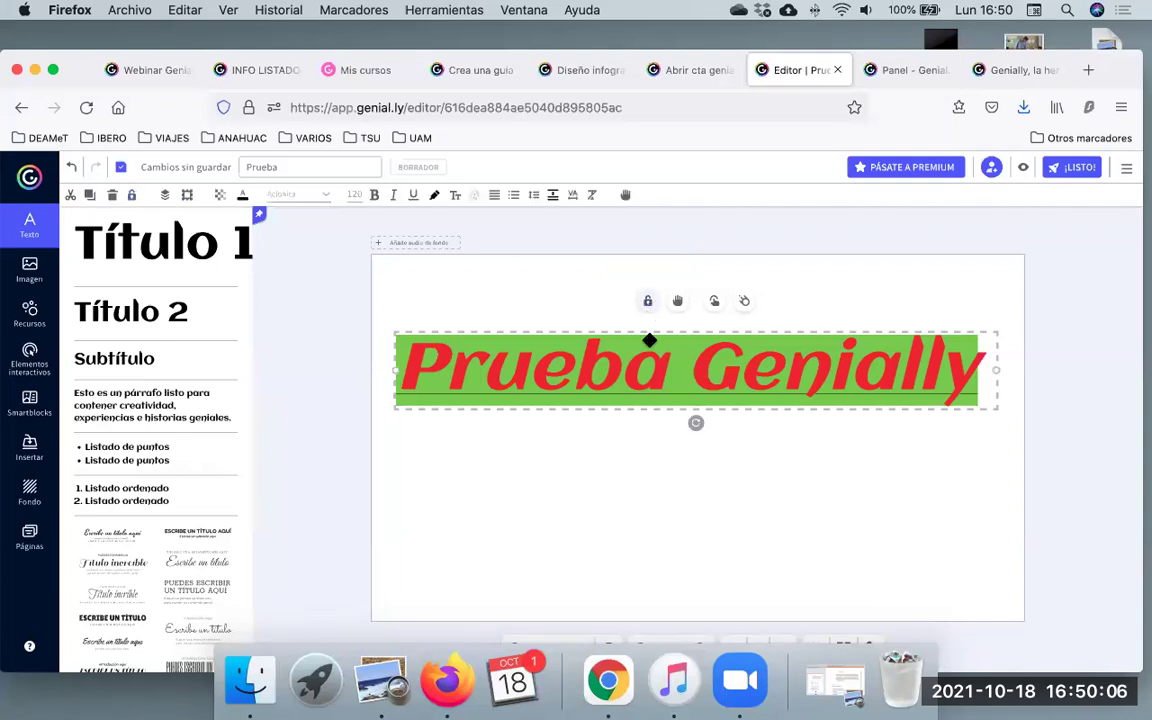
drag(651, 341, 651, 275)
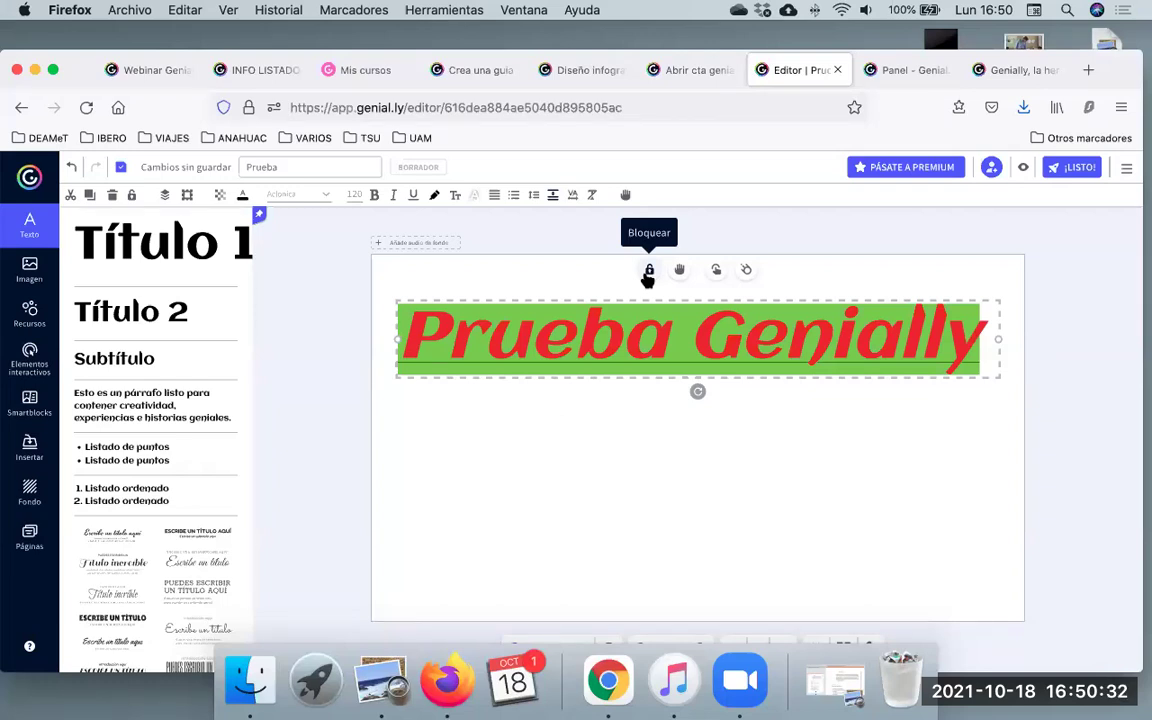
click(648, 270)
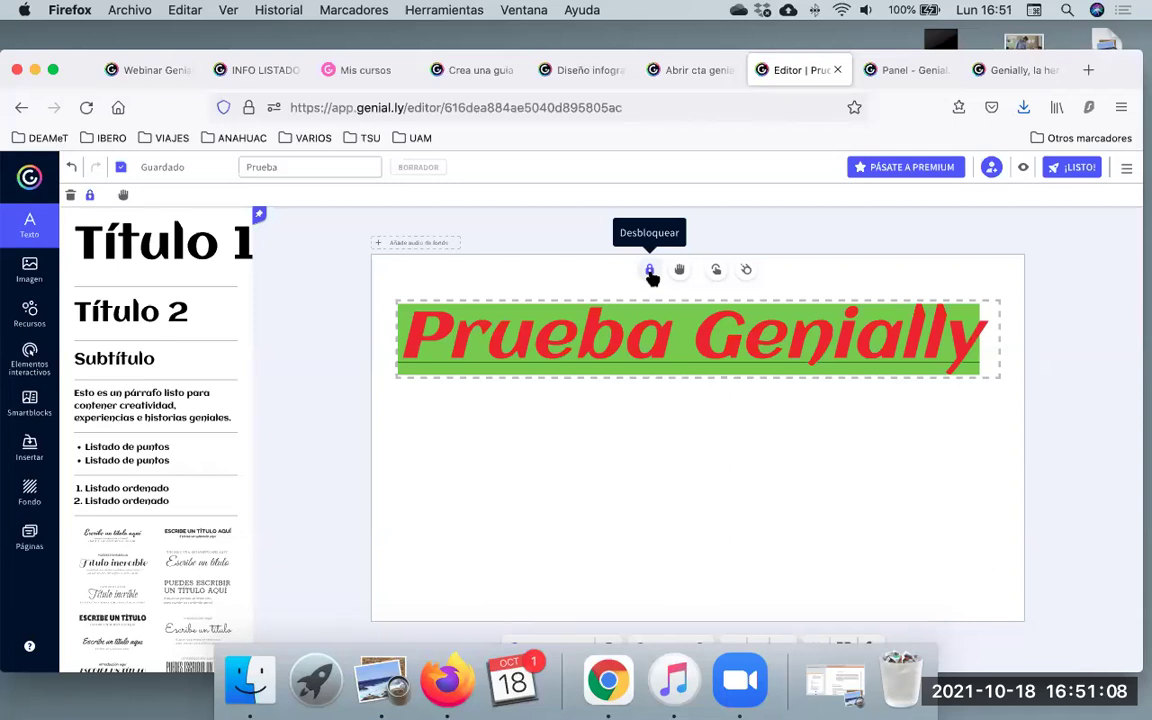
click(650, 272)
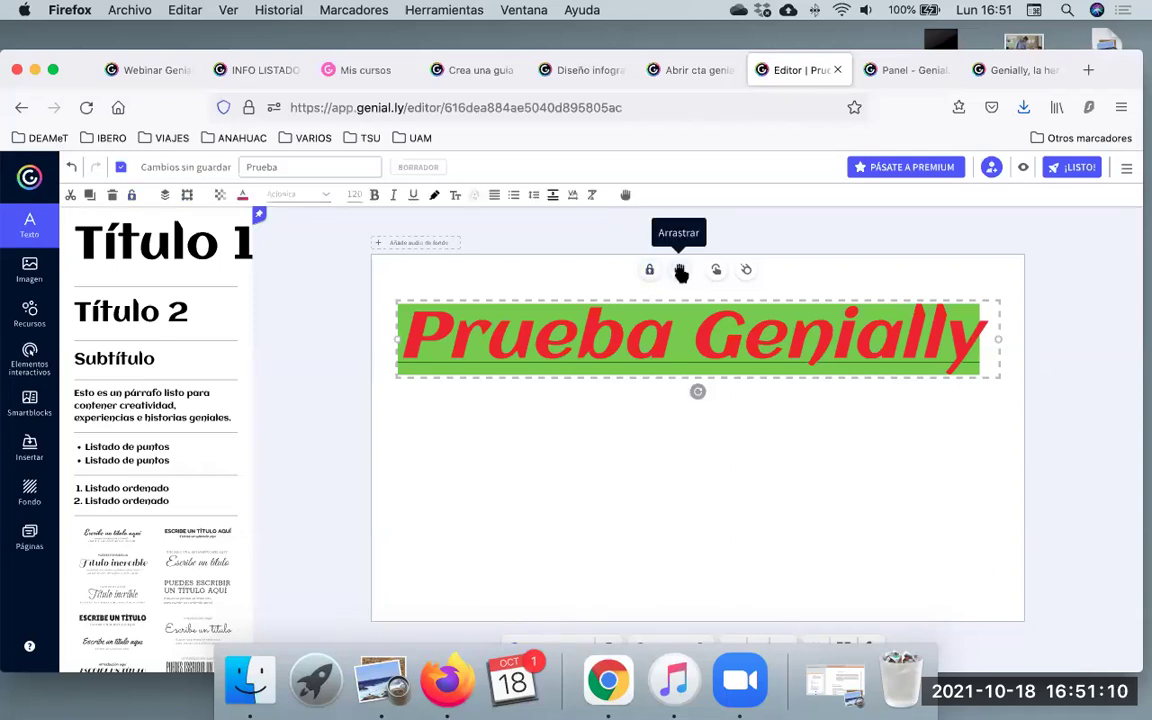
Make the heading draggable for viewers, shift it around the page, turn that option off and move it back within the page.
click(680, 272)
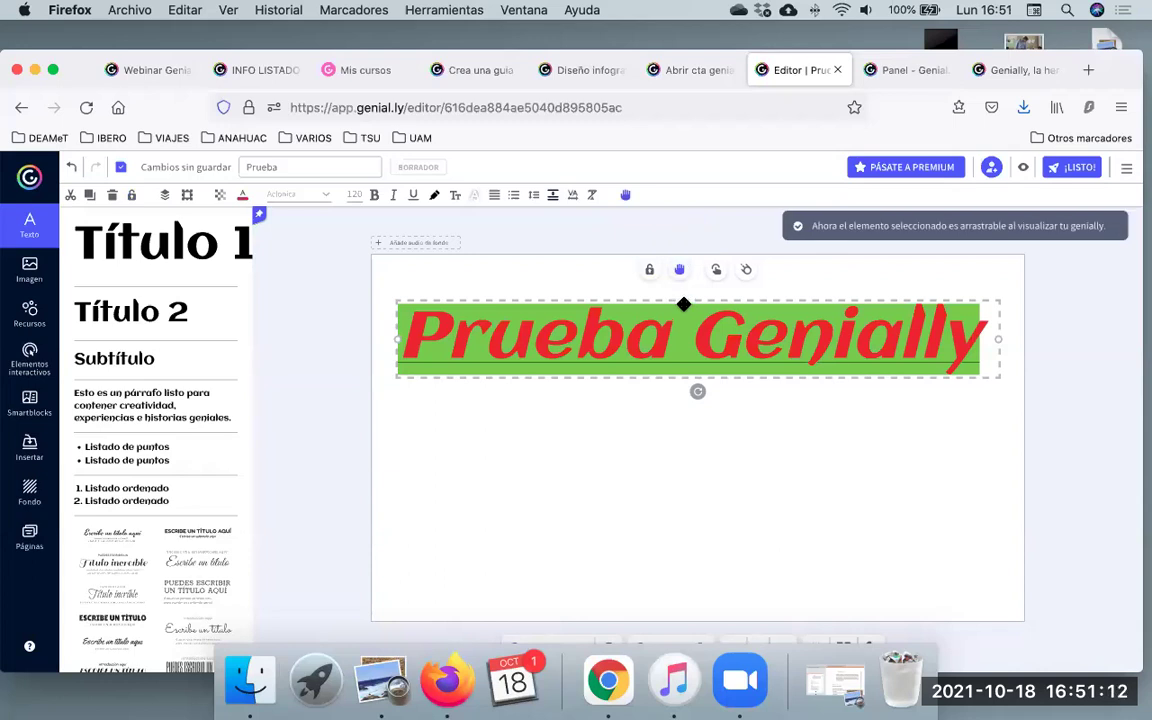
drag(687, 337, 740, 299)
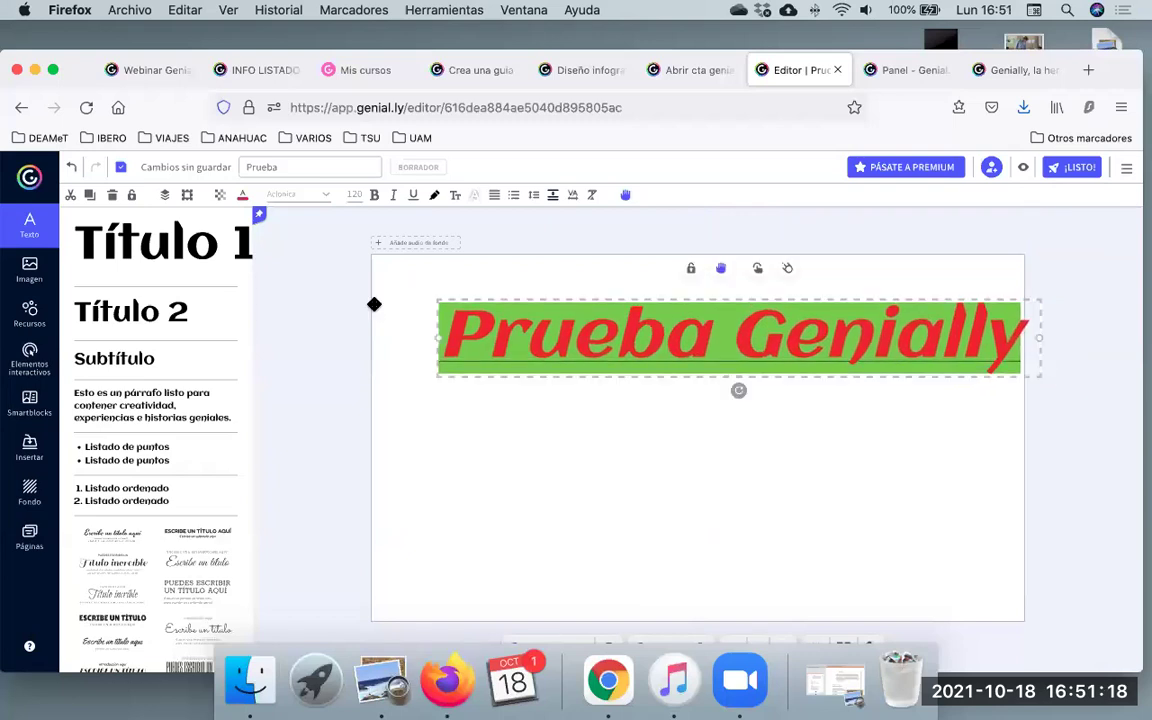
drag(624, 313, 663, 303)
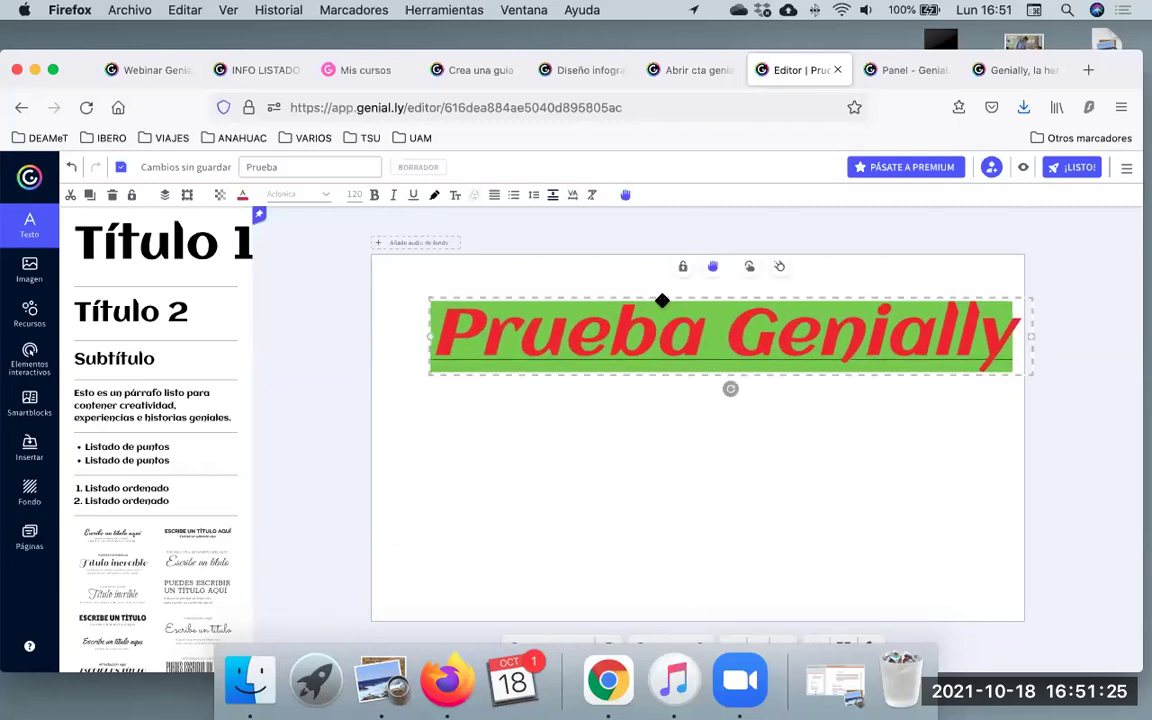
click(713, 268)
drag(710, 349, 702, 357)
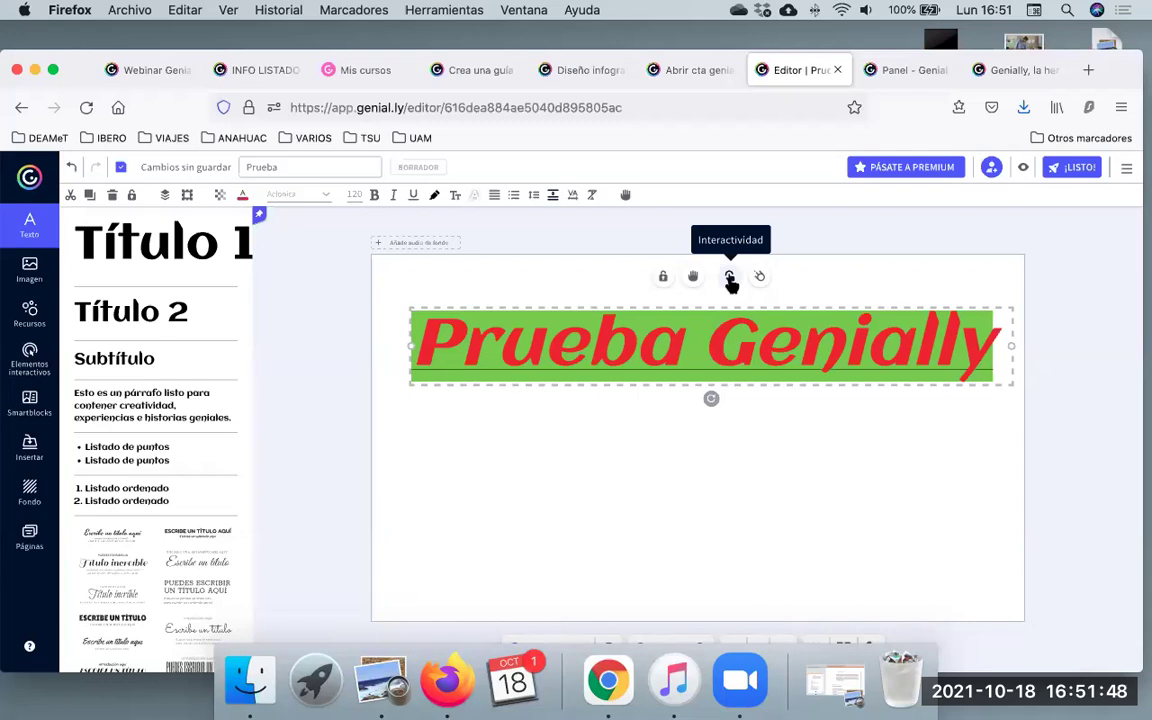
Open the choice of interactivity types for the heading.
click(730, 278)
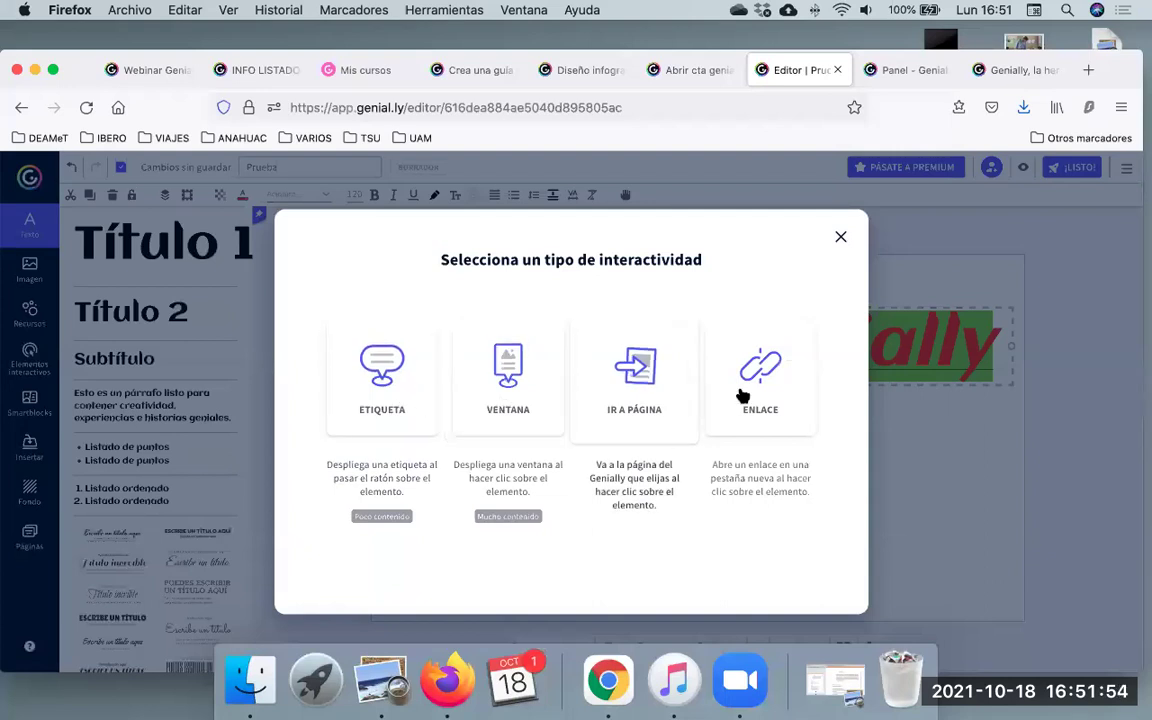
Switch to the published INFO LISTADO infographic and examine its interactive markers under "Niveles de Cuenta" and "Trabajando con Genially".
click(152, 70)
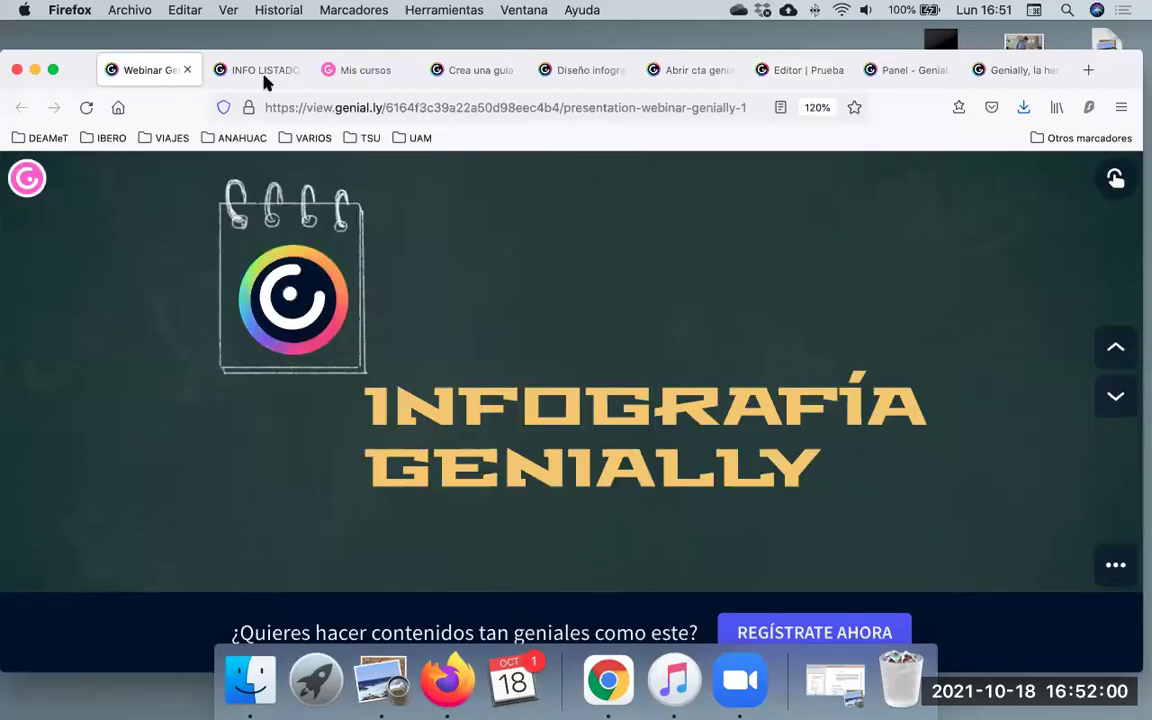
click(262, 72)
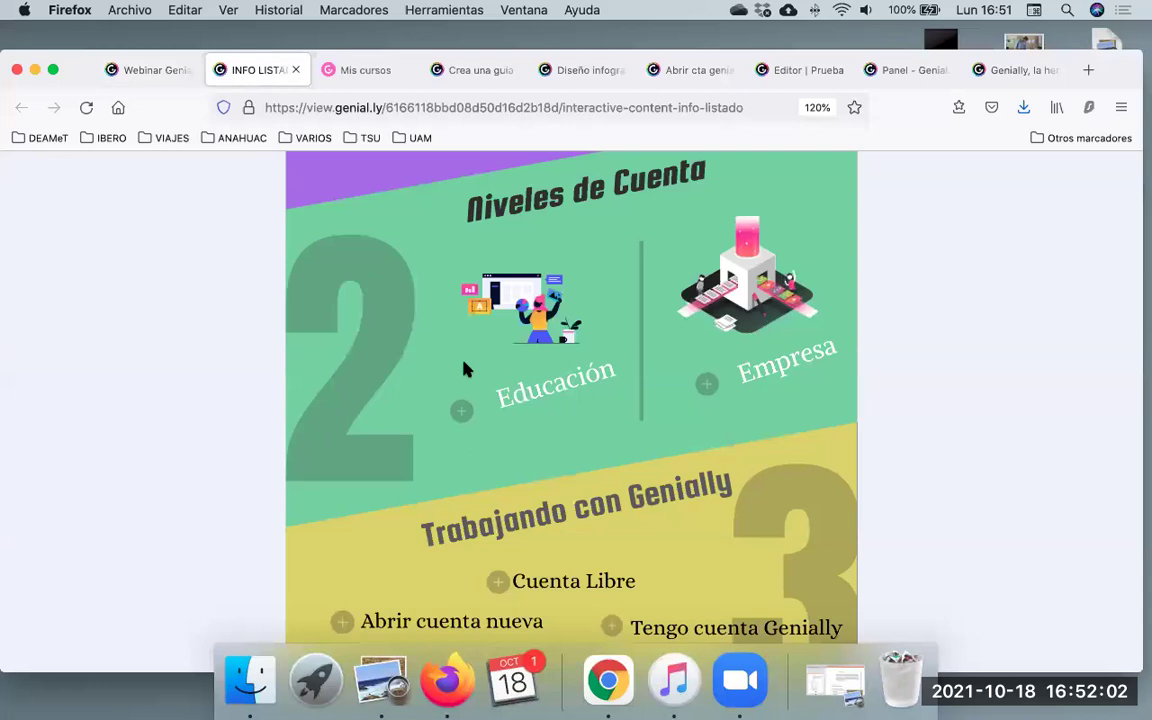
scroll(463, 370, down, 1)
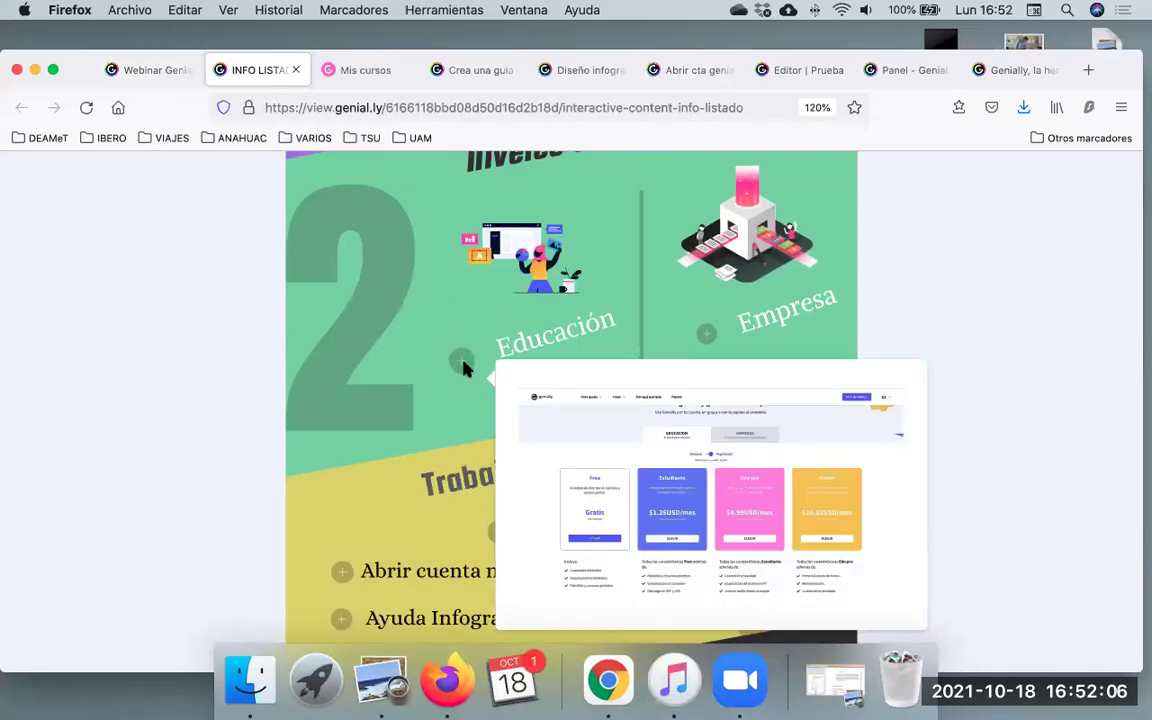
scroll(330, 495, down, 2)
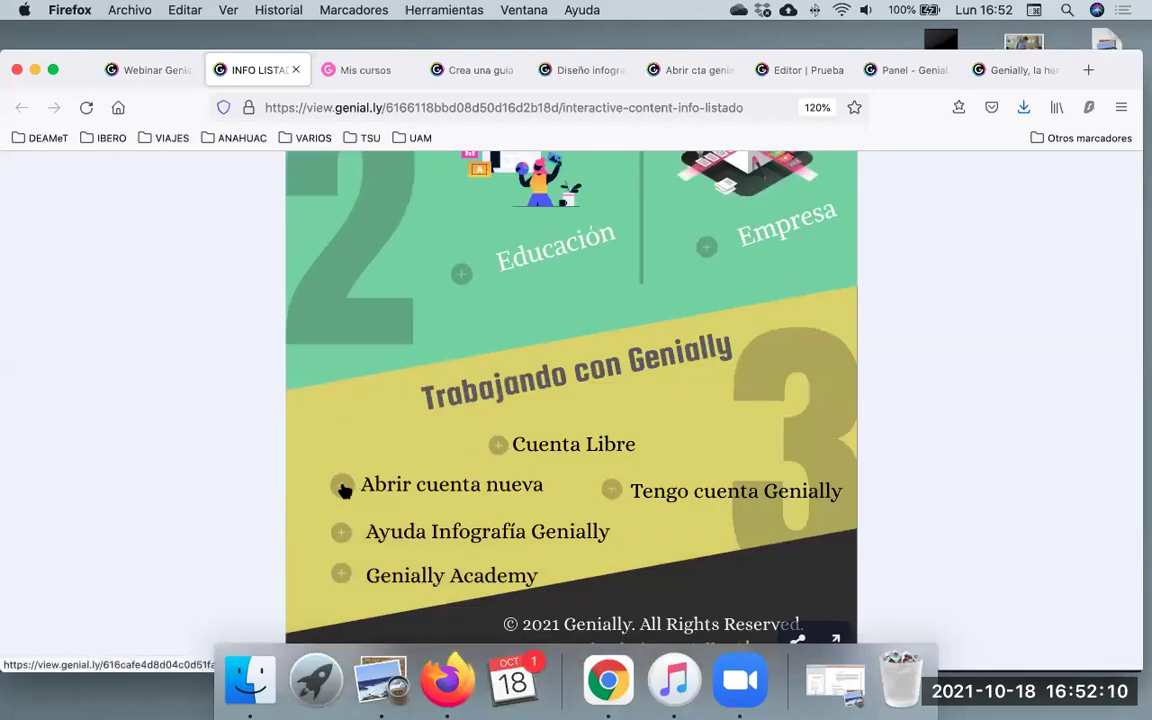
Read the "Cuenta Libre" label in the infographic and return to the Prueba editor.
mouse_move(500, 446)
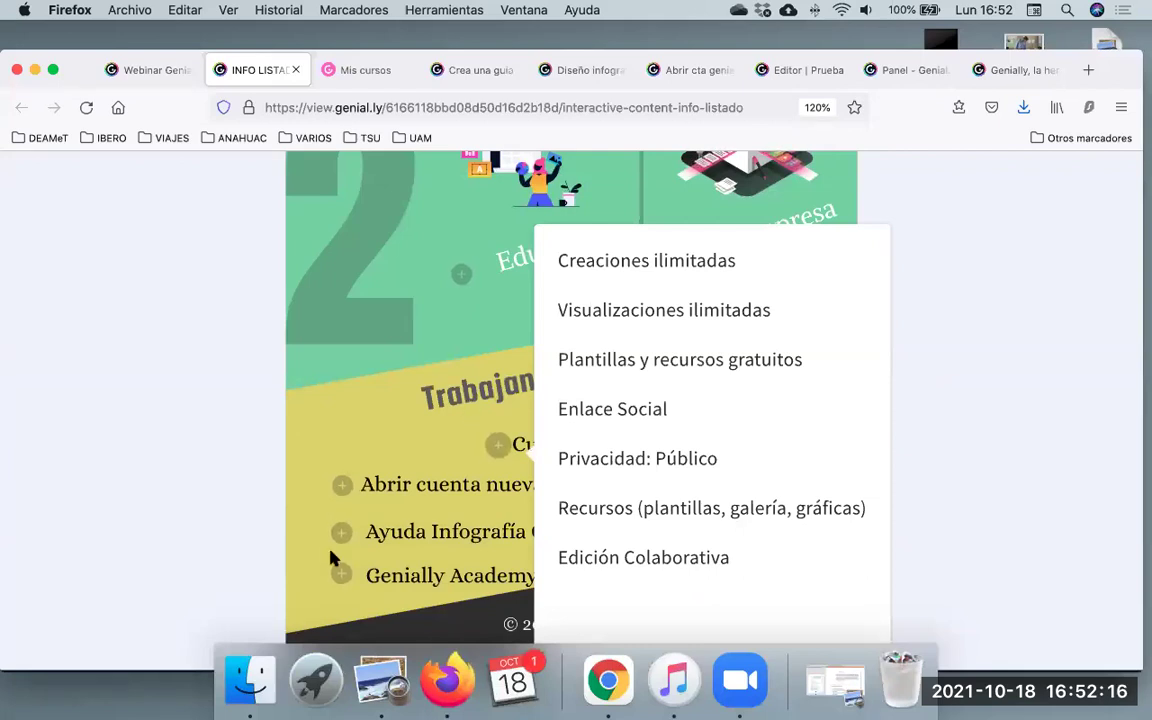
mouse_move(339, 535)
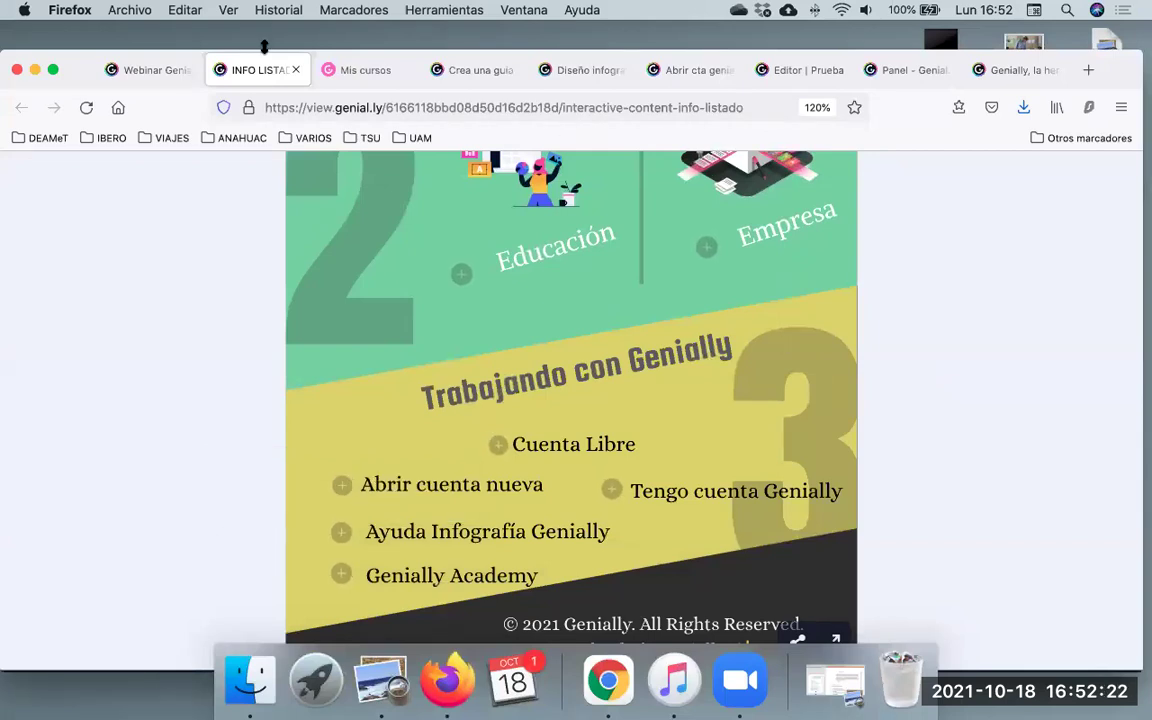
click(806, 69)
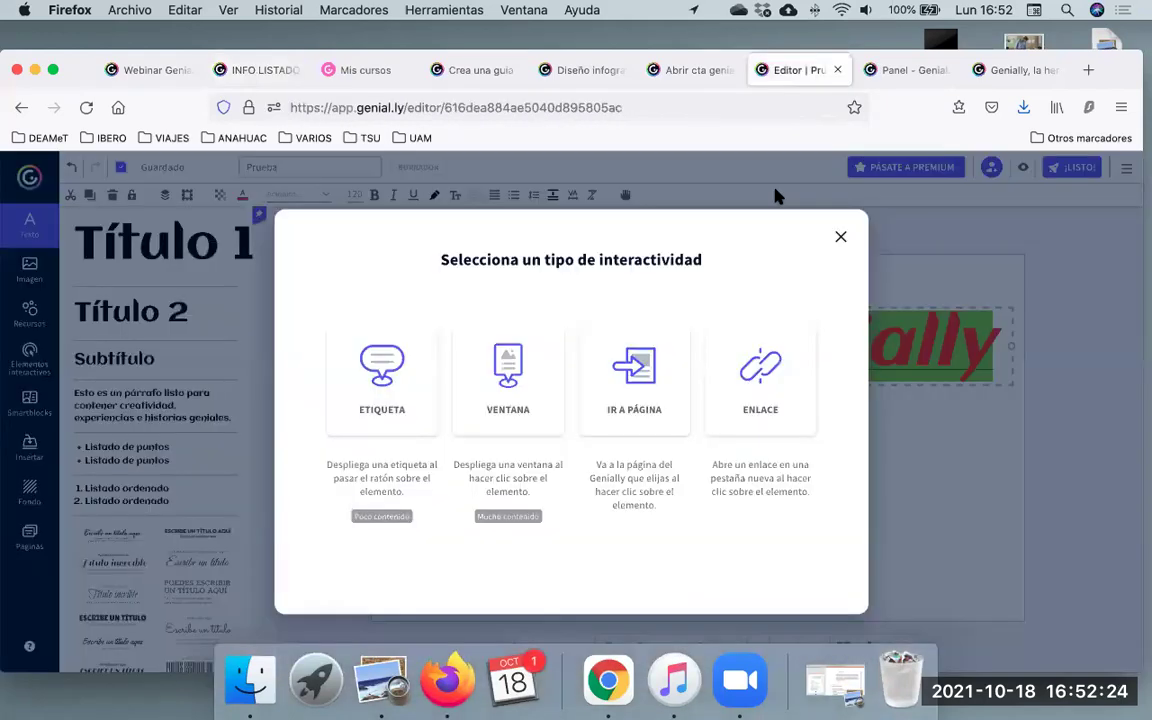
Close the heading's interactivity types, bring them up once more to review them, and close them without choosing one.
click(840, 240)
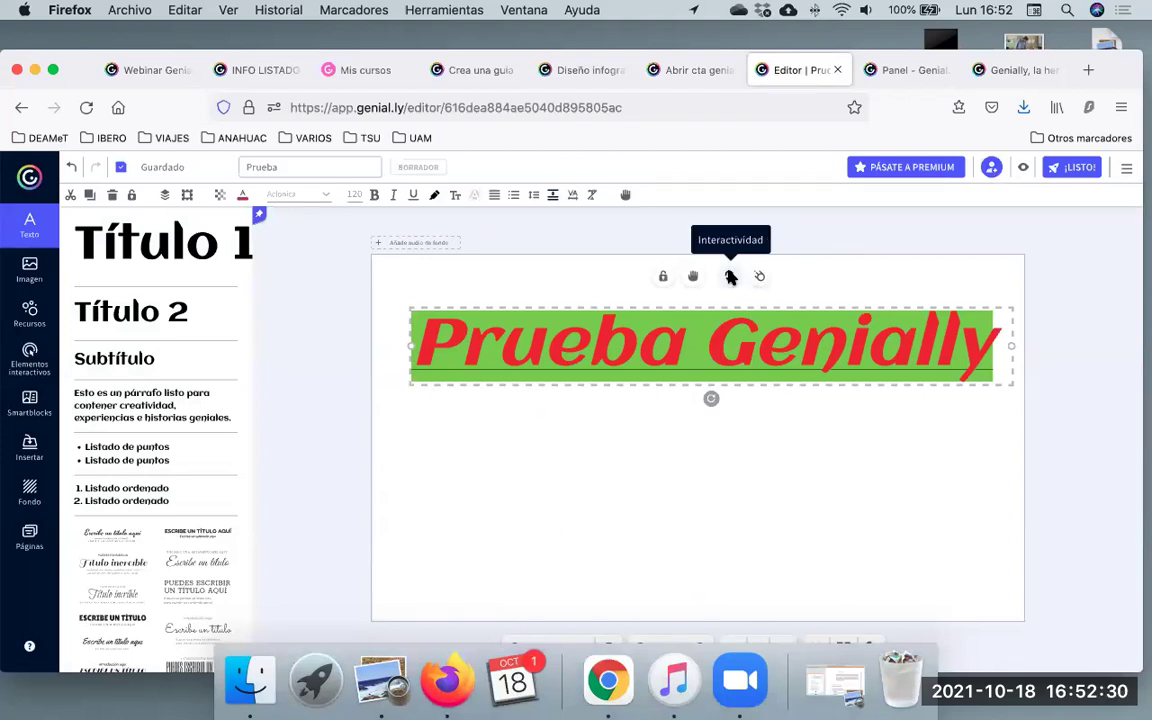
click(730, 277)
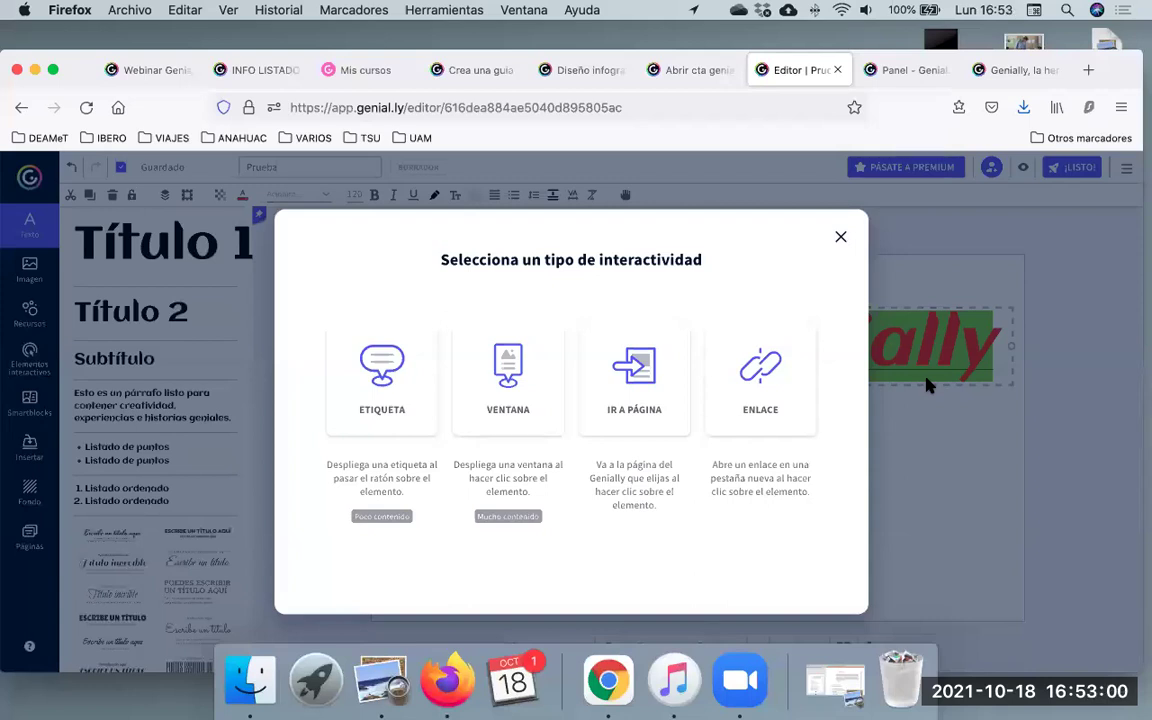
click(841, 237)
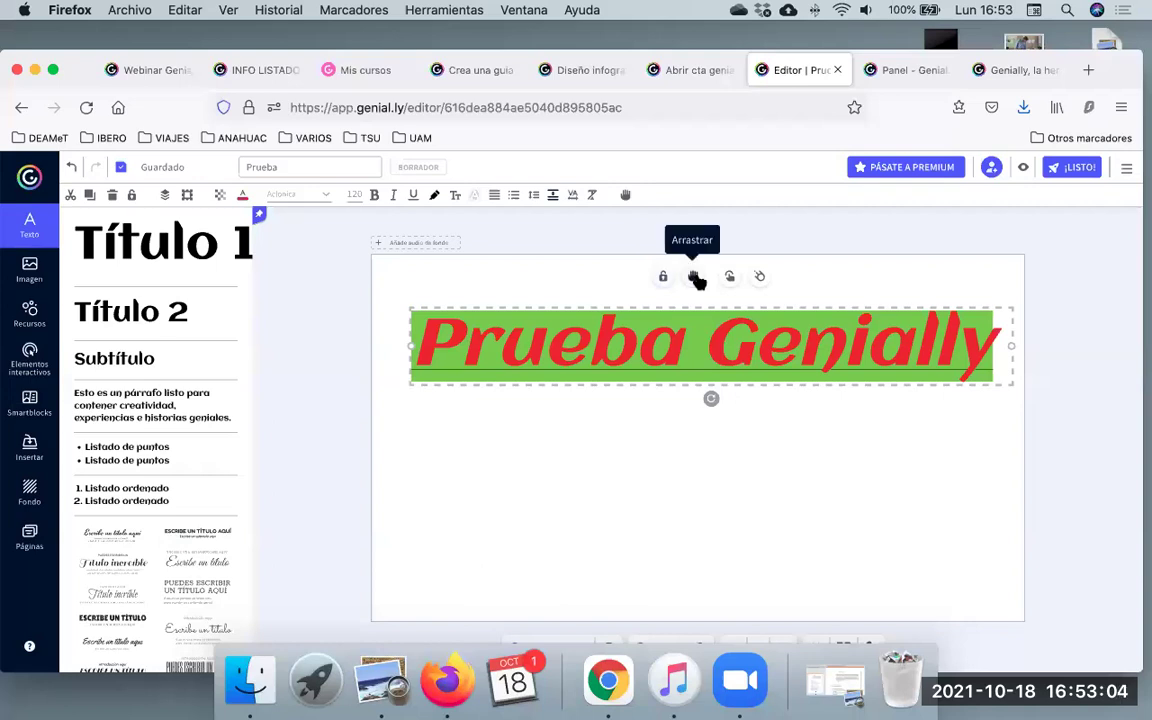
Give the heading an entrance animation with upward direction and the "Deslizar" effect, after looking over the exit effects.
click(760, 279)
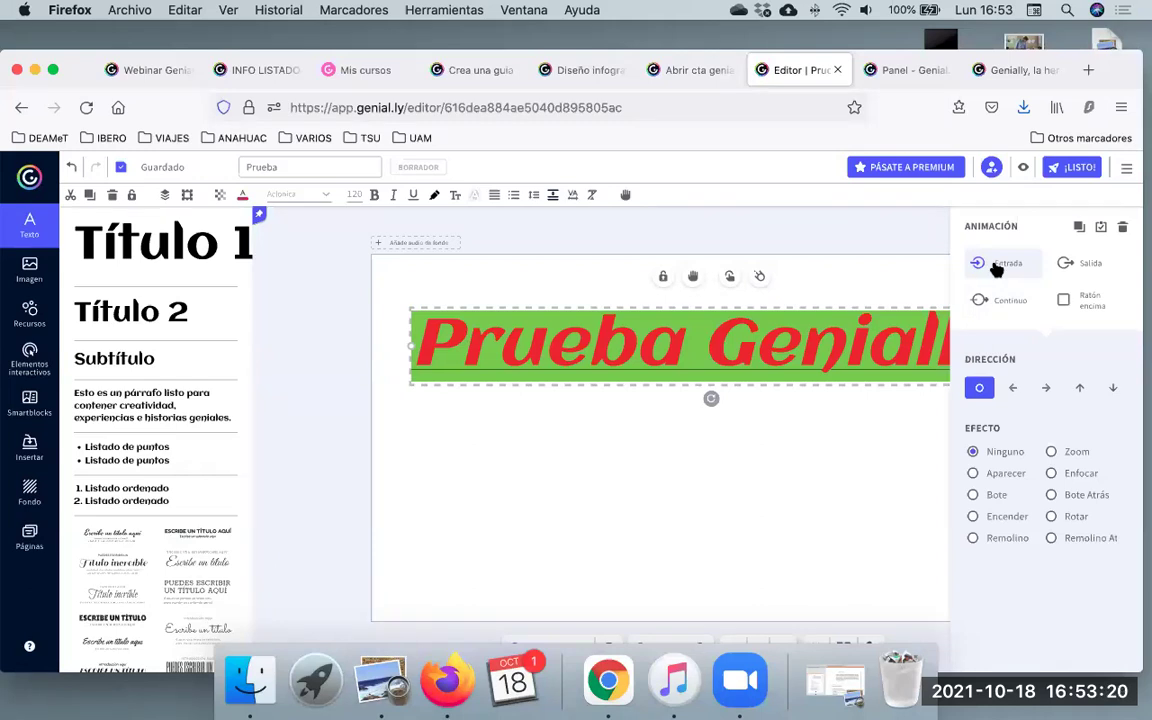
click(1063, 262)
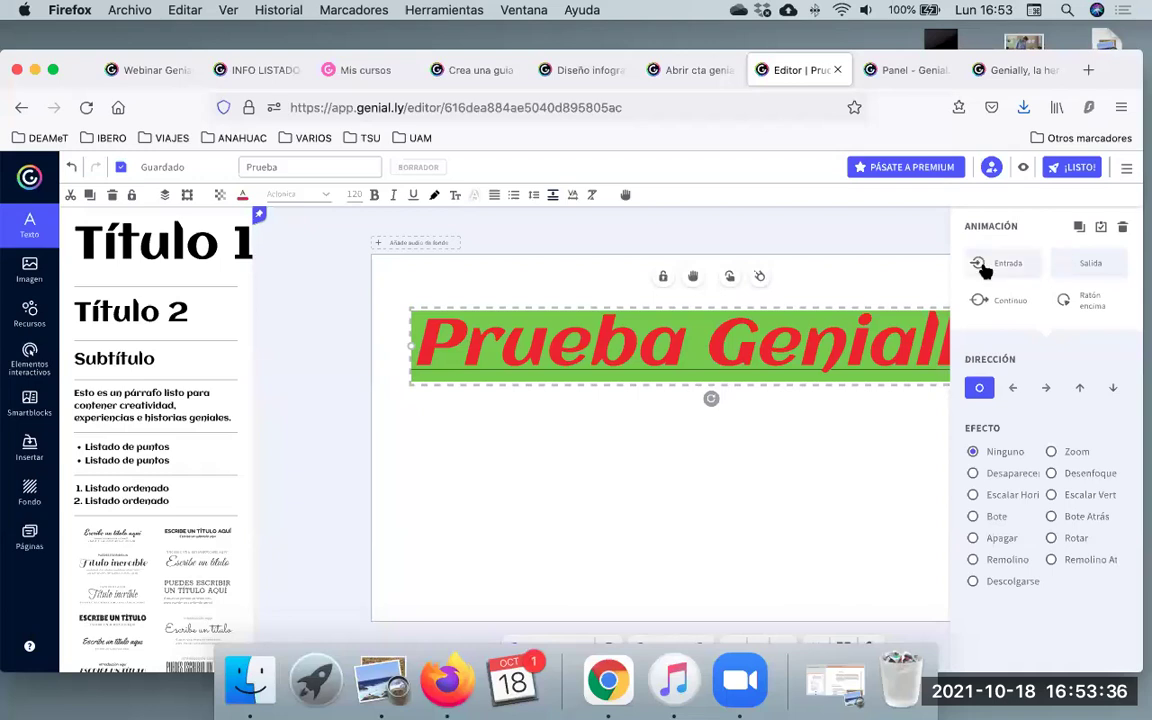
click(984, 268)
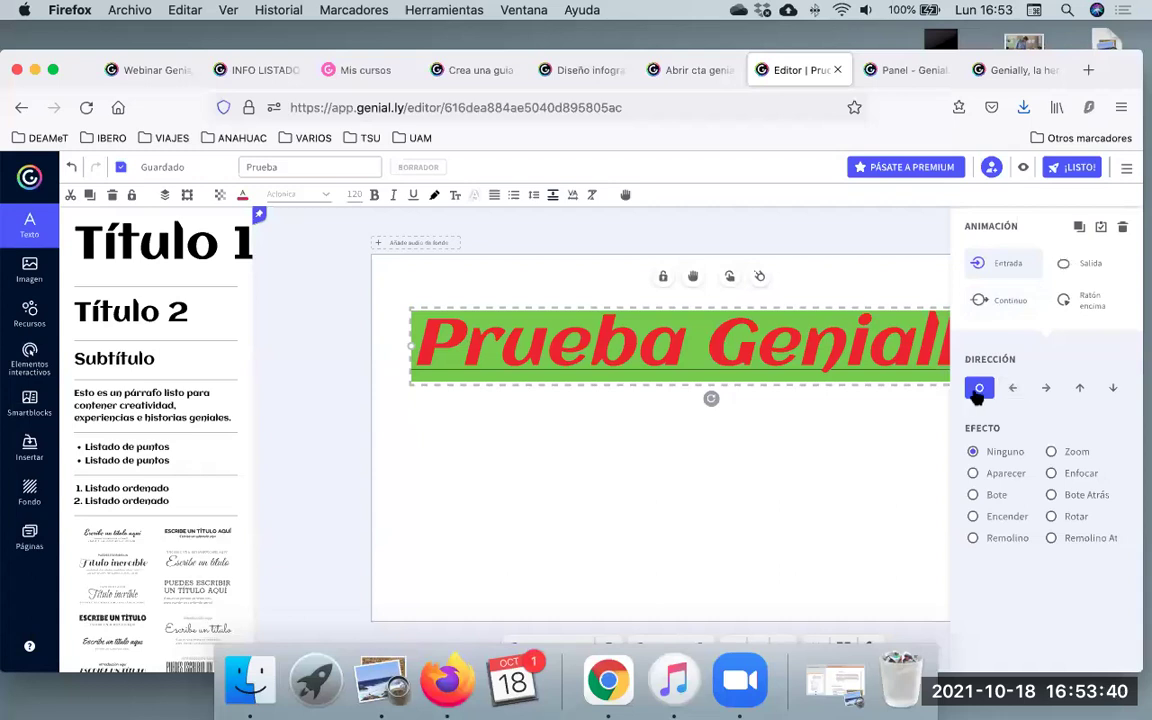
click(1081, 389)
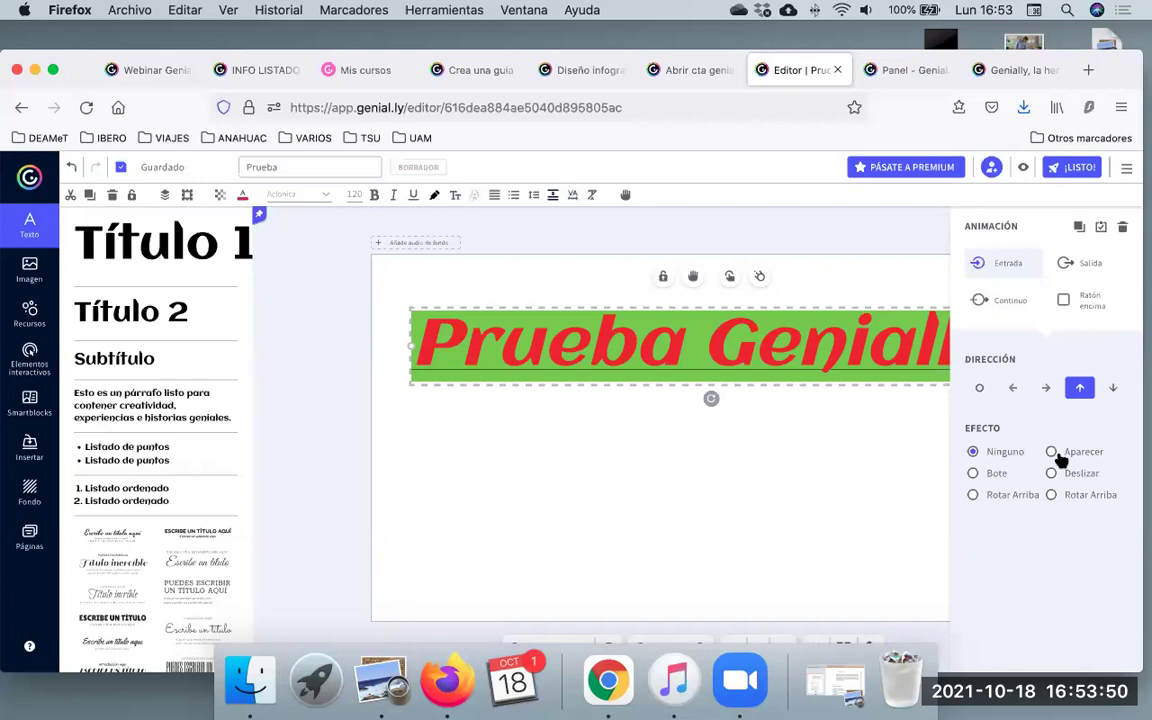
click(1052, 452)
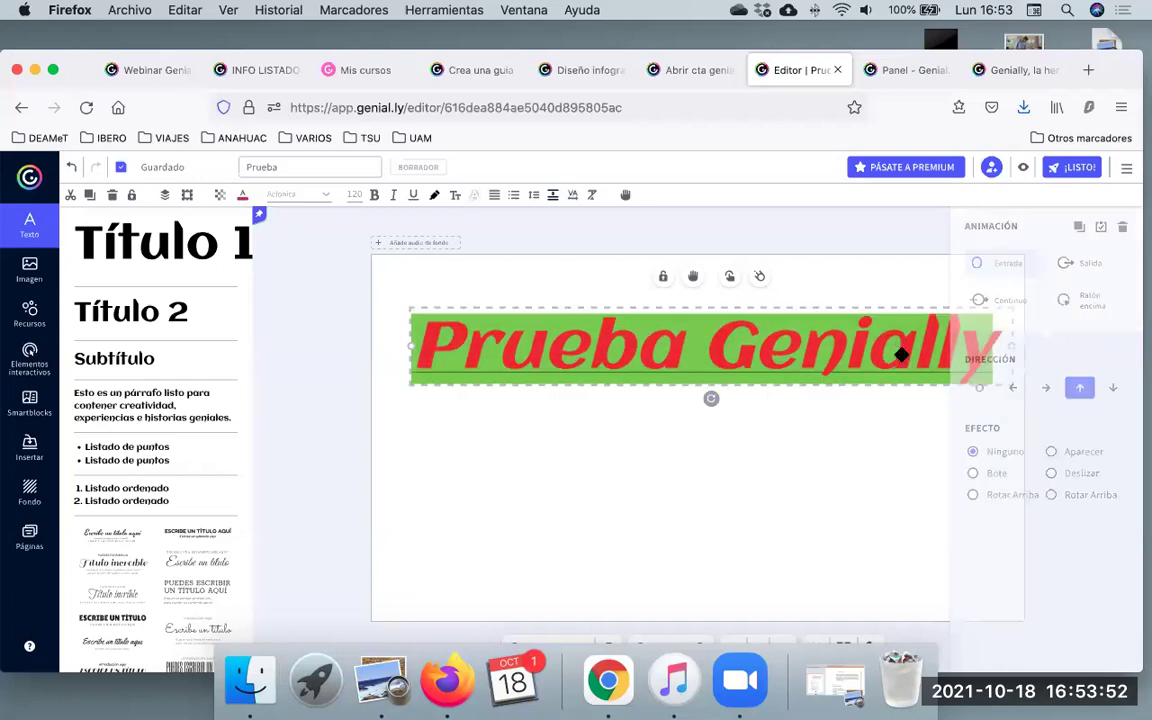
click(1052, 474)
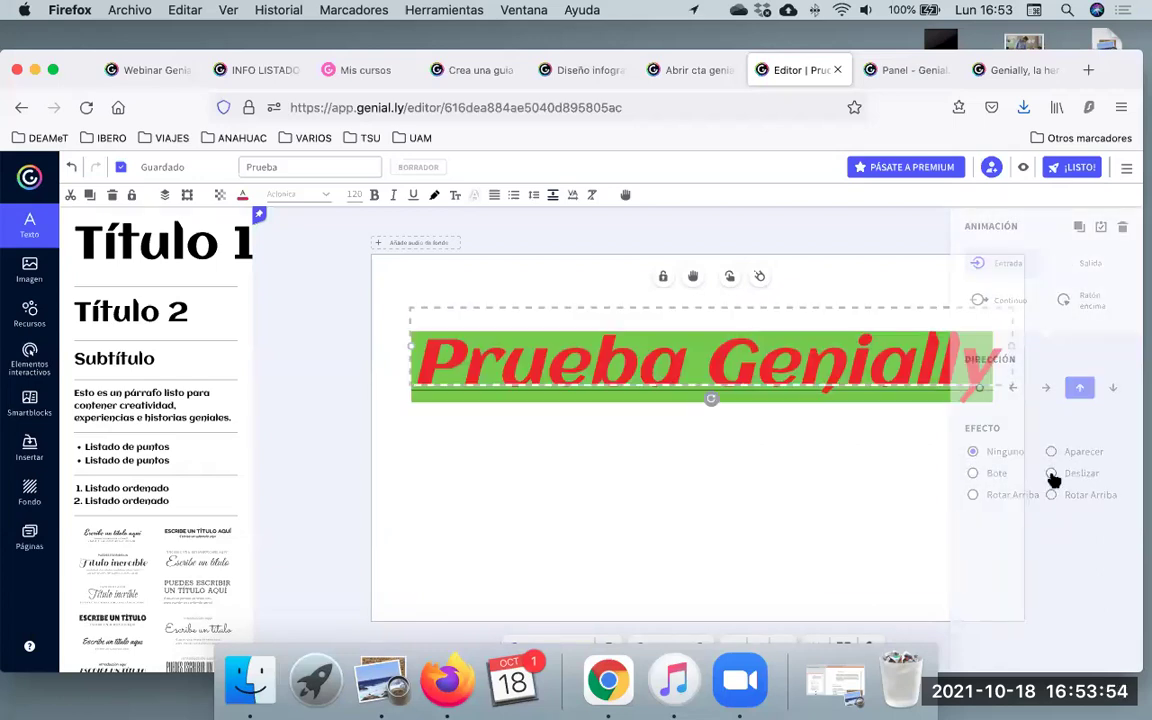
click(1052, 474)
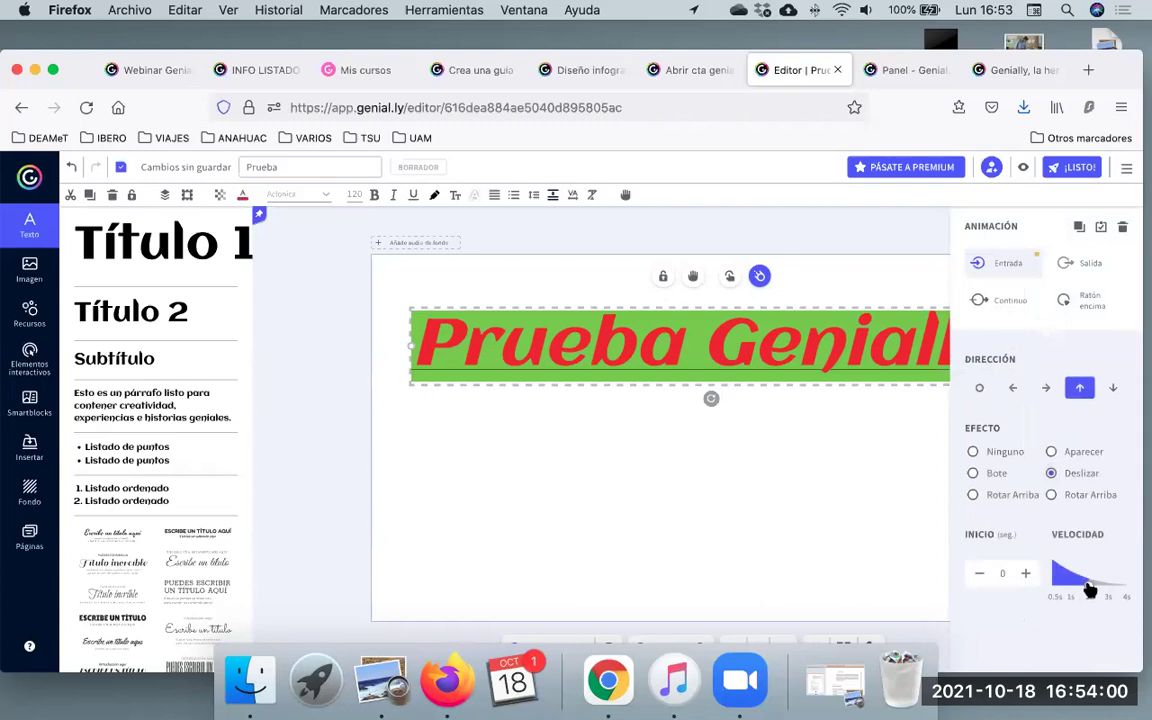
Try faster and slower speeds for the entrance animation, settle on 2 s, and set its start to 0.1 seconds.
drag(1090, 590, 1062, 576)
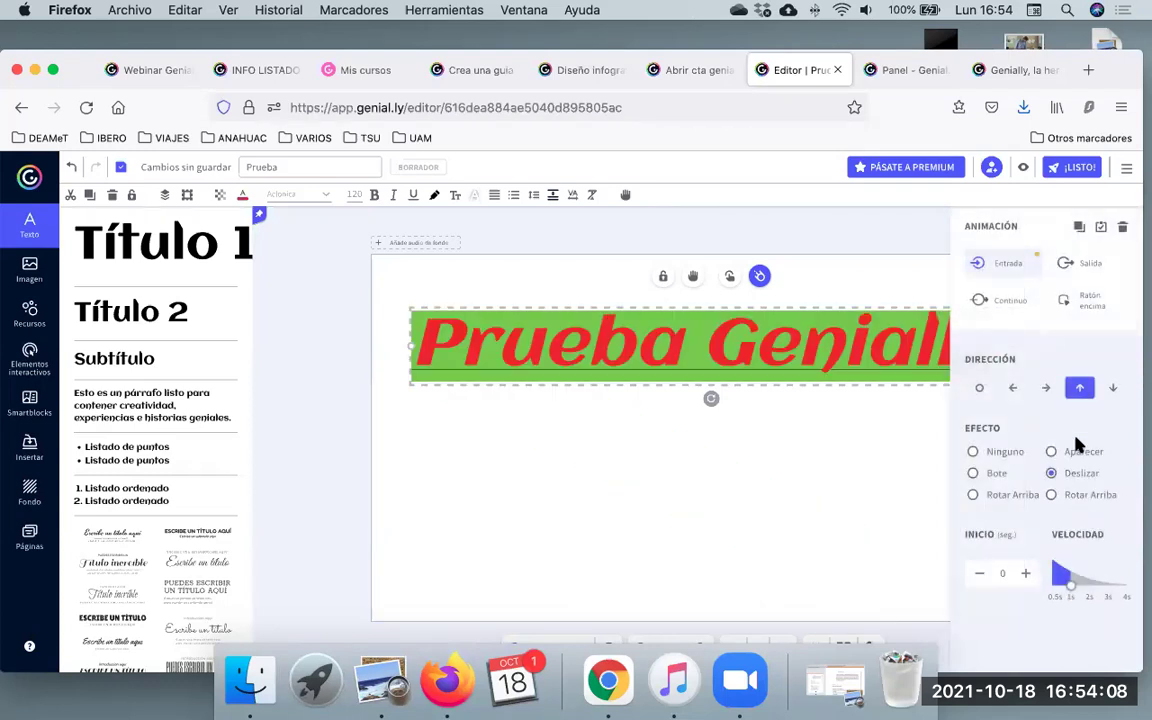
drag(1071, 591, 1107, 588)
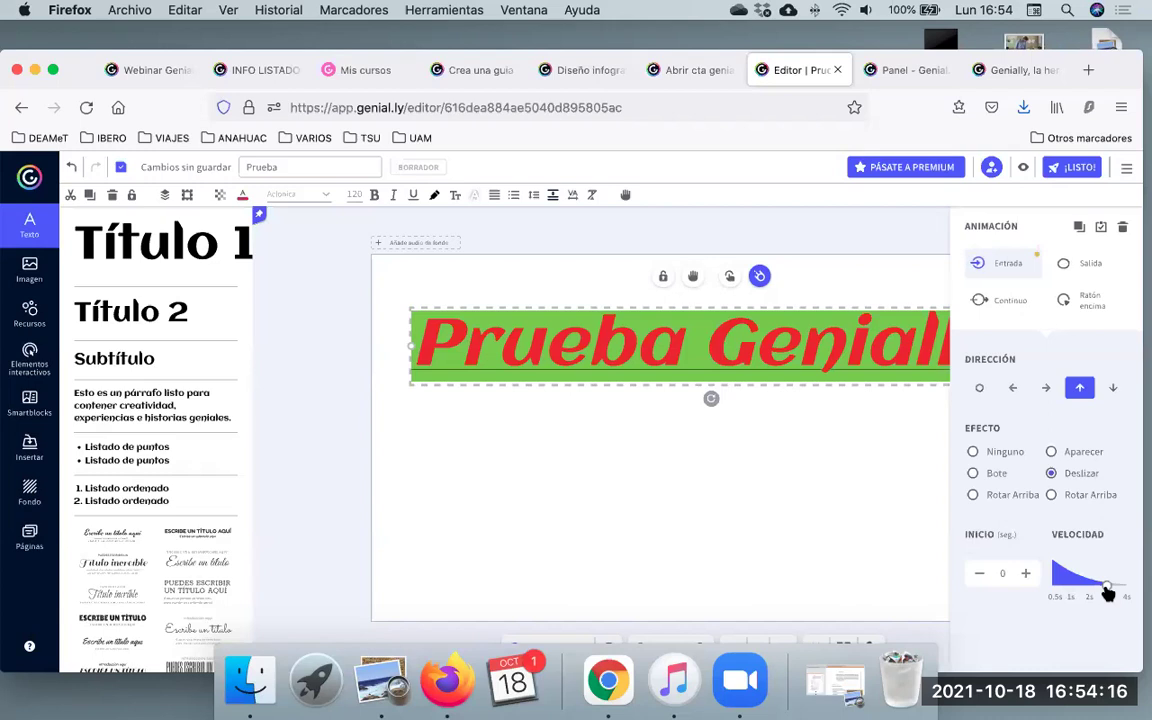
drag(1099, 591, 1088, 587)
click(1025, 574)
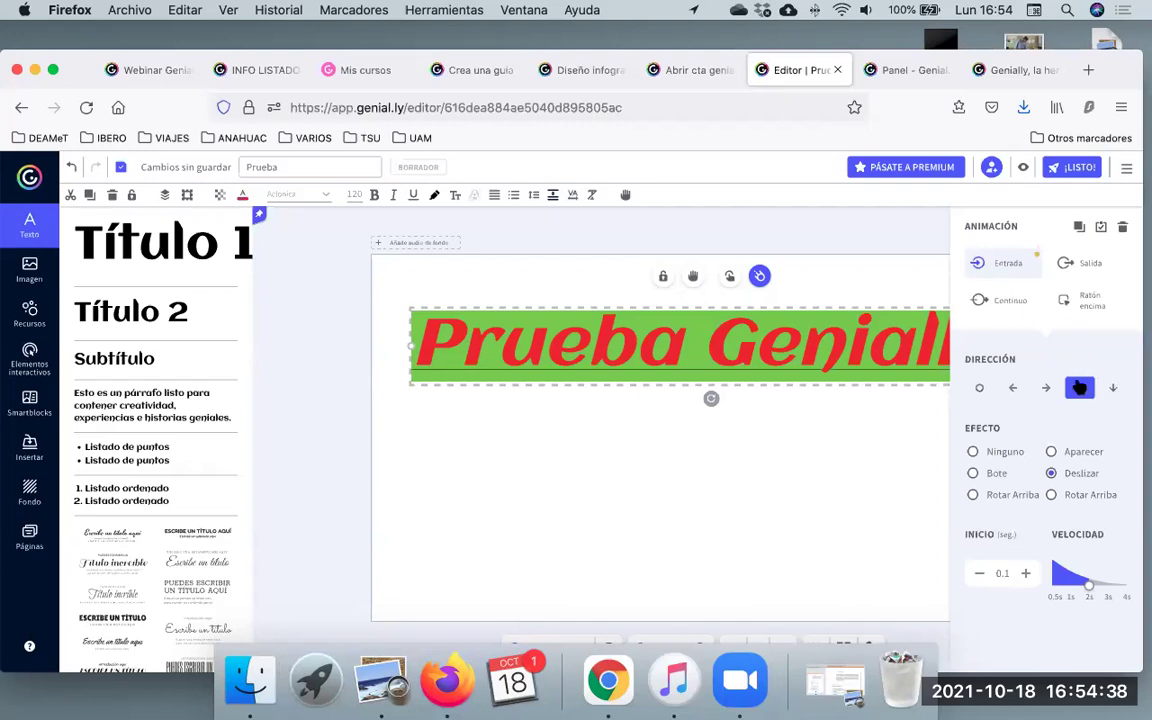
Try the "Pálpito" mouse-over effect on the heading, replace it with "Ocultar", and deselect the heading.
click(1064, 302)
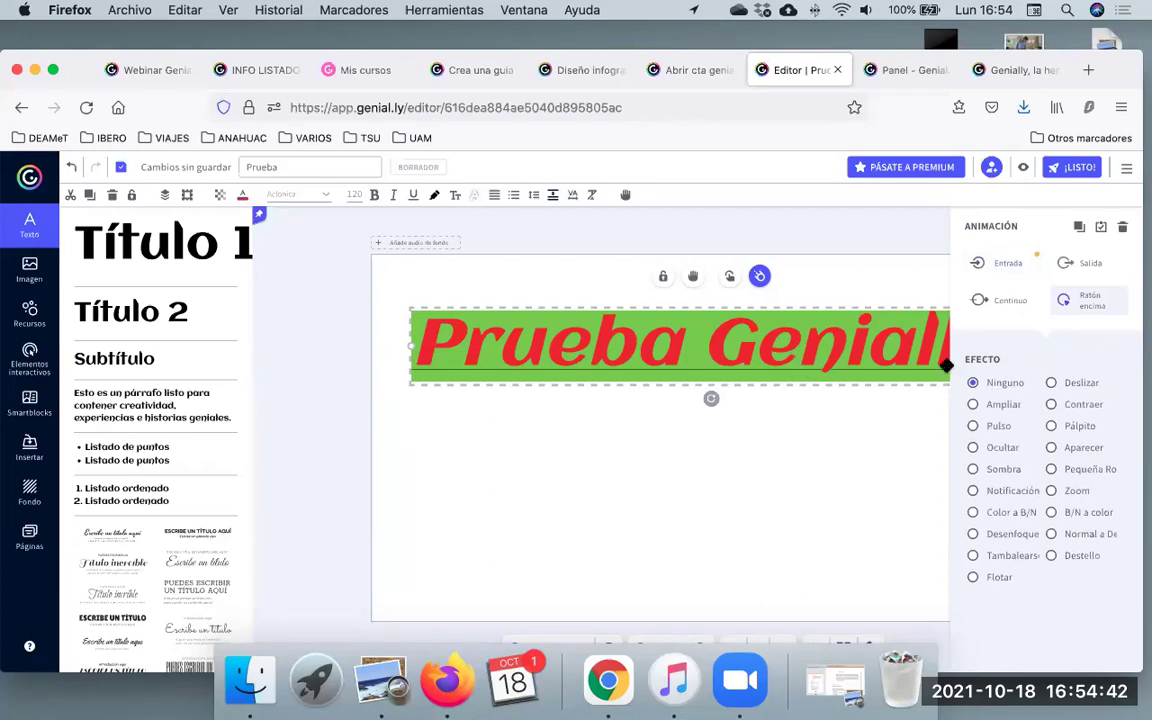
click(1076, 427)
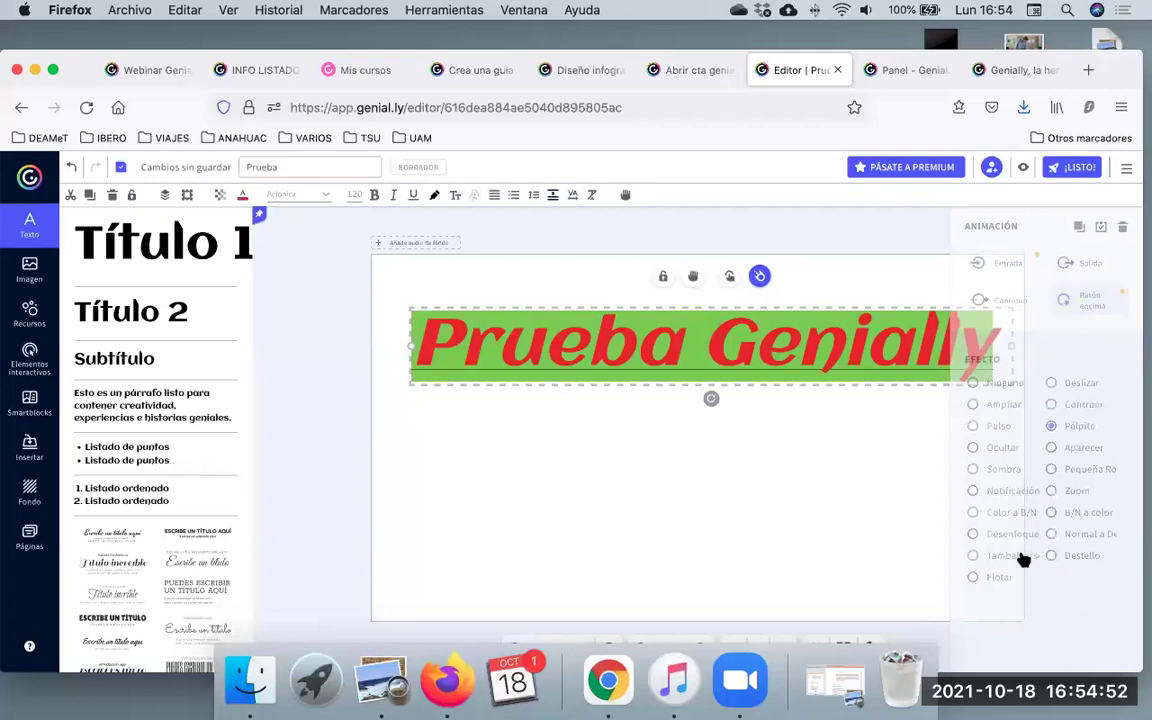
click(973, 450)
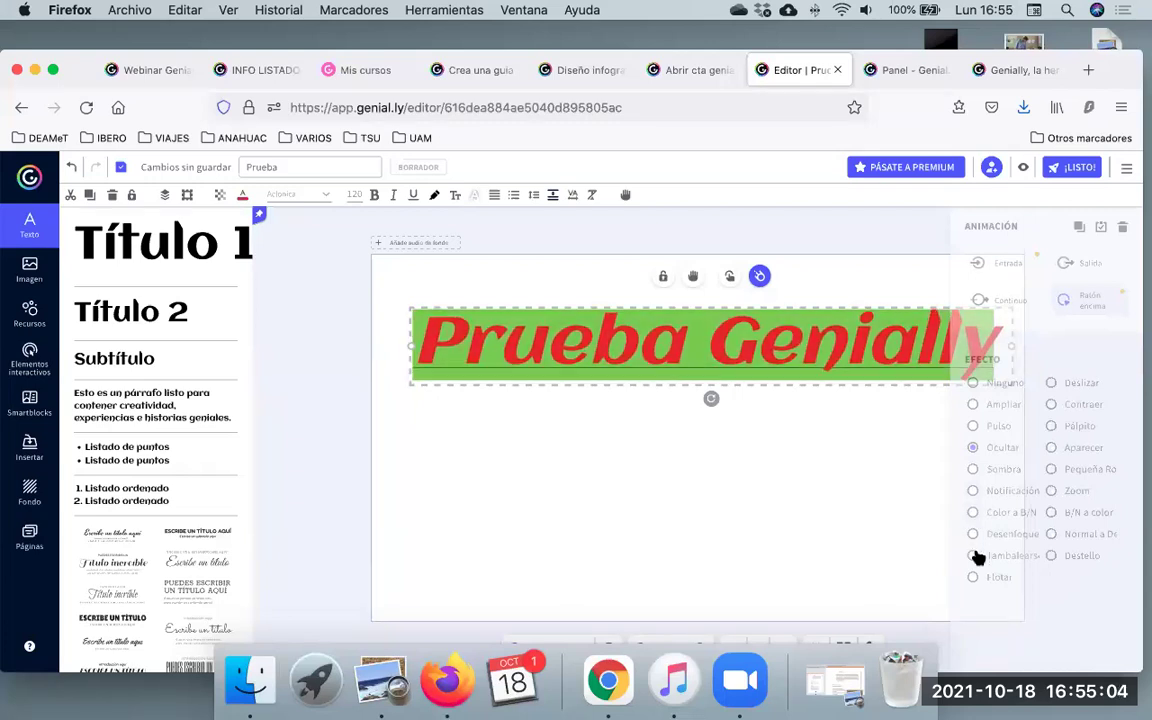
click(712, 545)
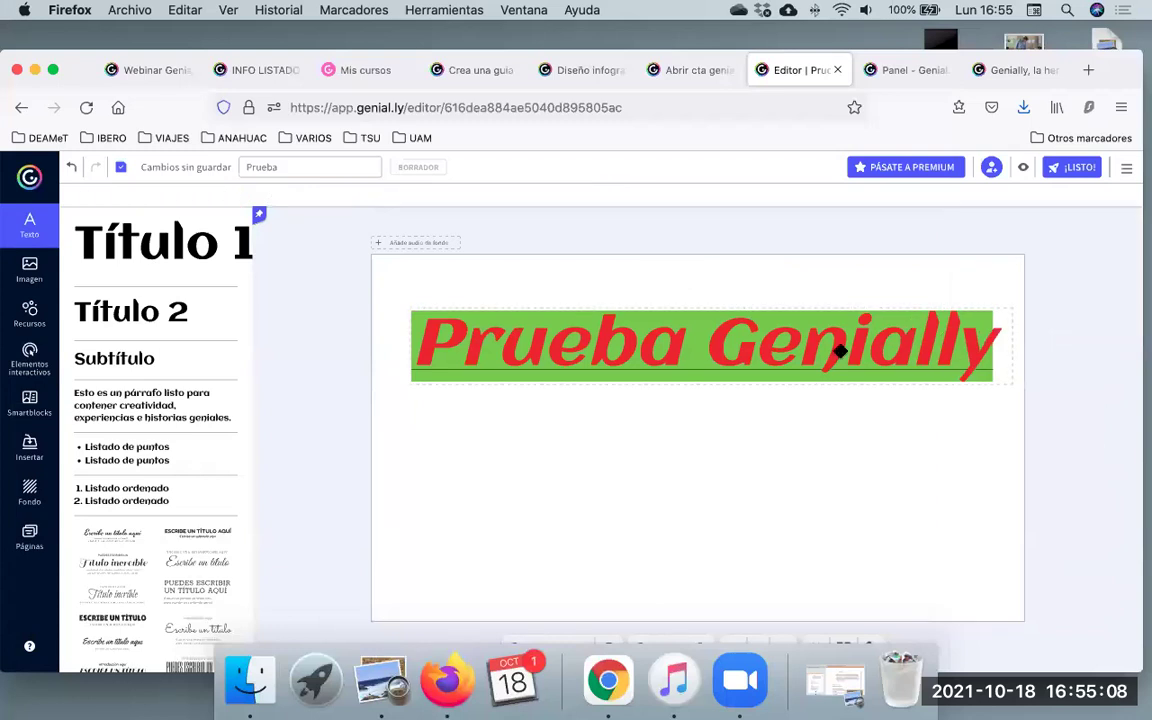
Add a continuous "Rotar Dcha." animation to the "Prueba Genially" heading.
click(825, 316)
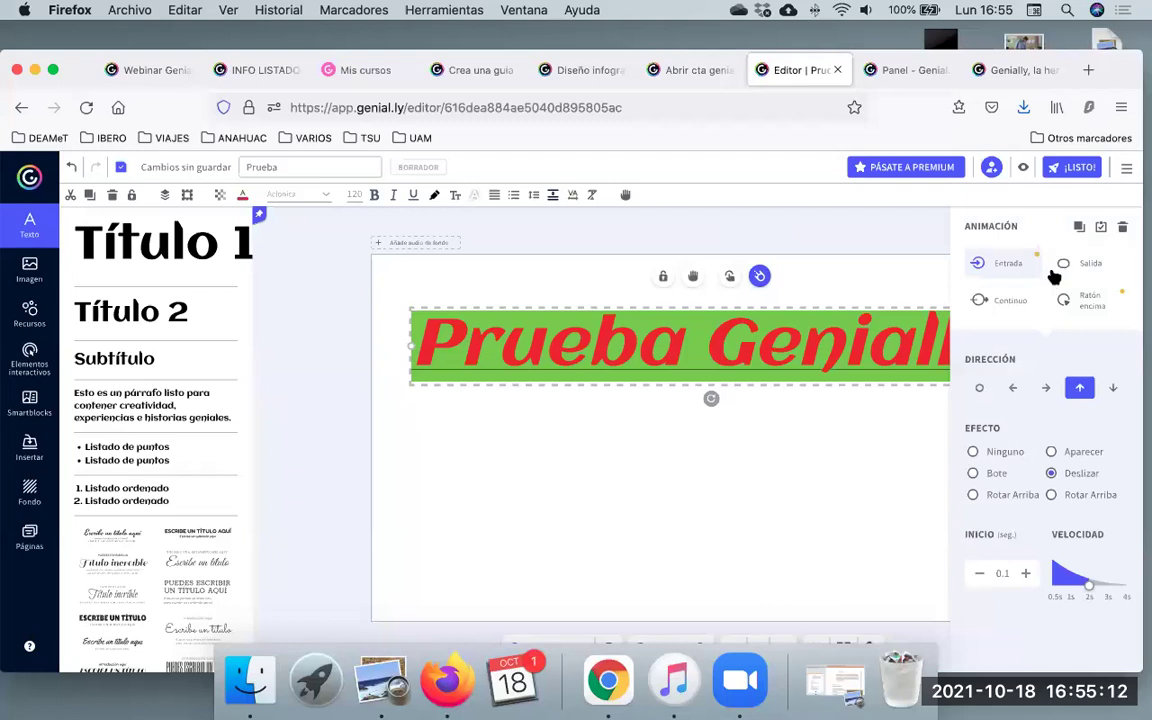
click(1012, 302)
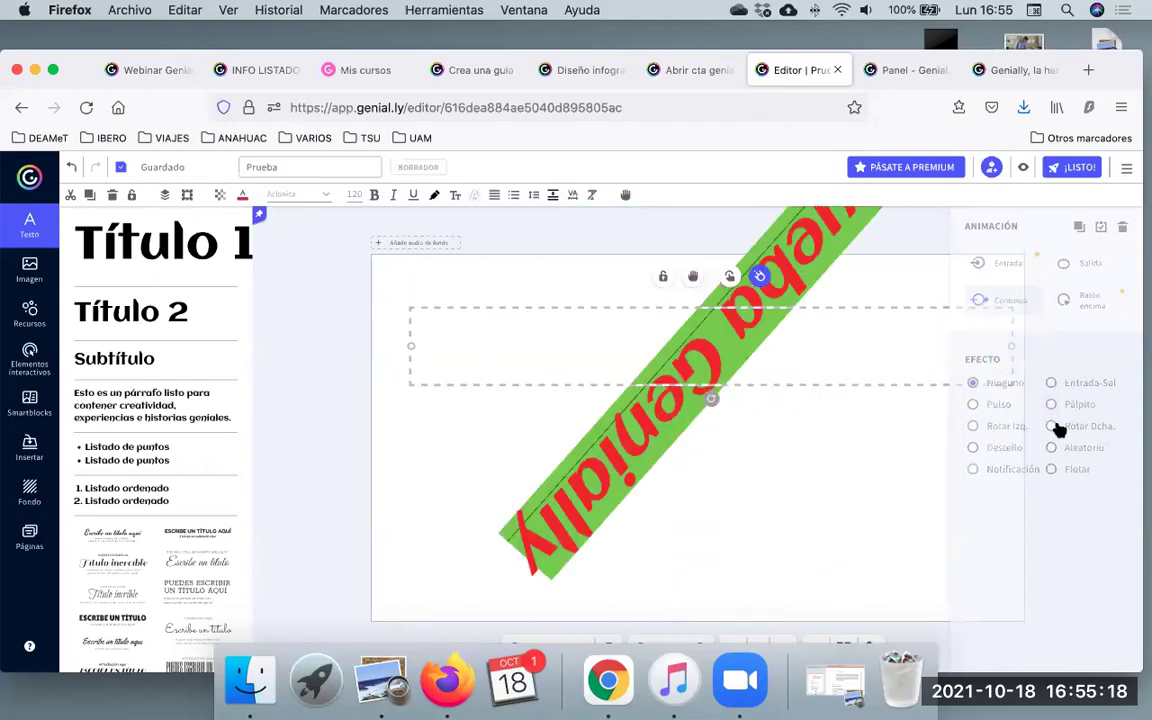
click(1055, 427)
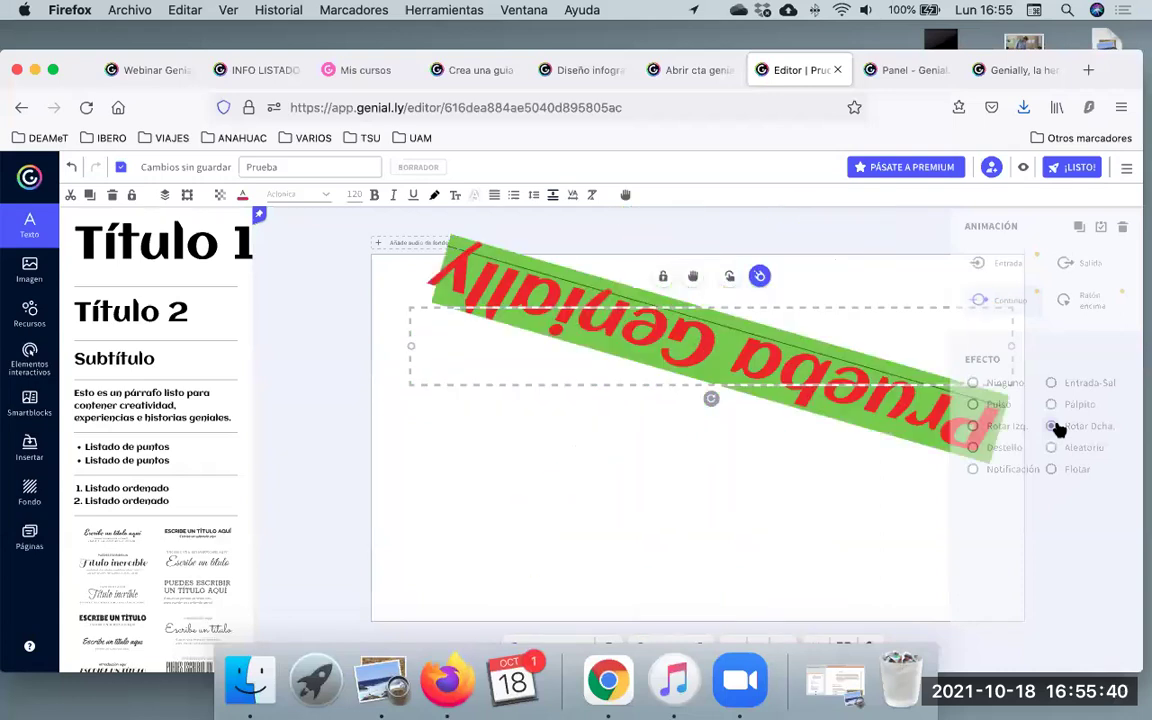
Change the heading's entrance effect to "Aparecer" and leave the animation settings.
click(1003, 265)
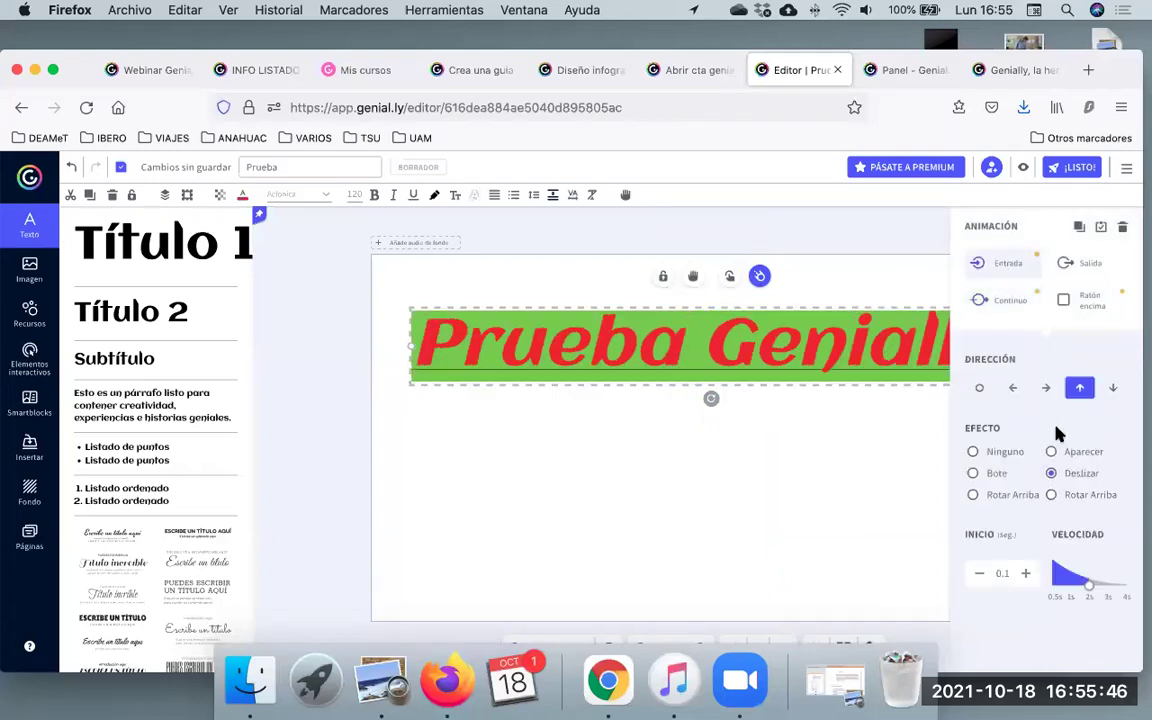
click(1051, 453)
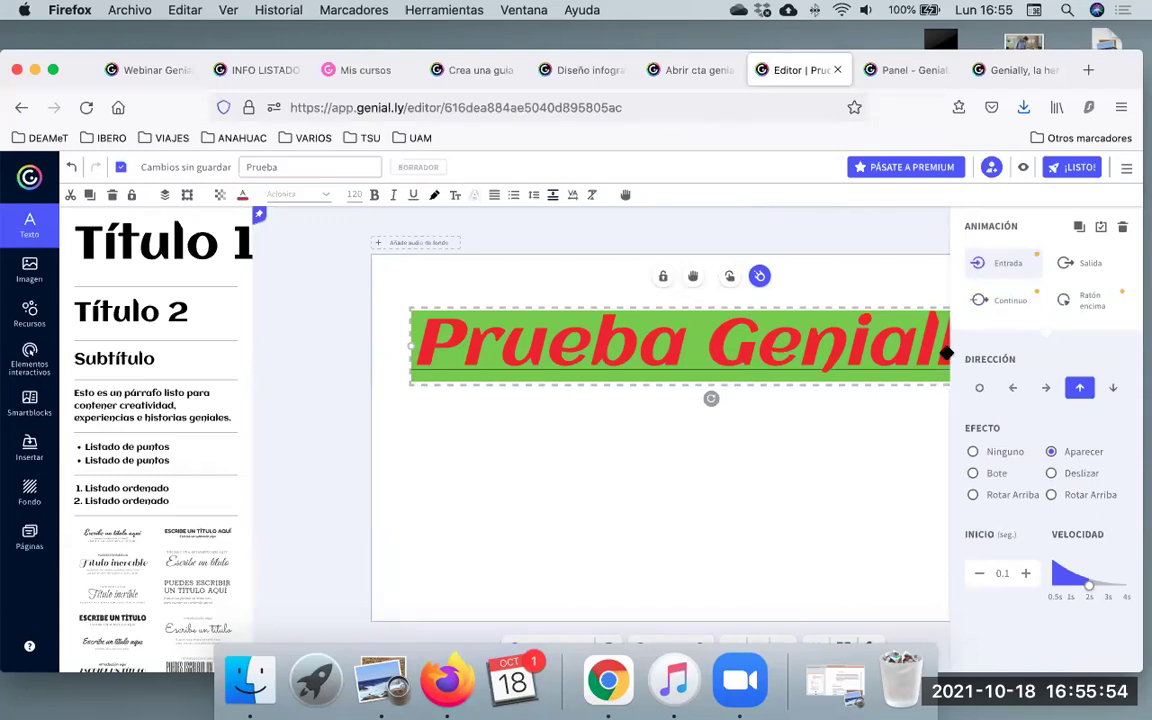
click(1023, 239)
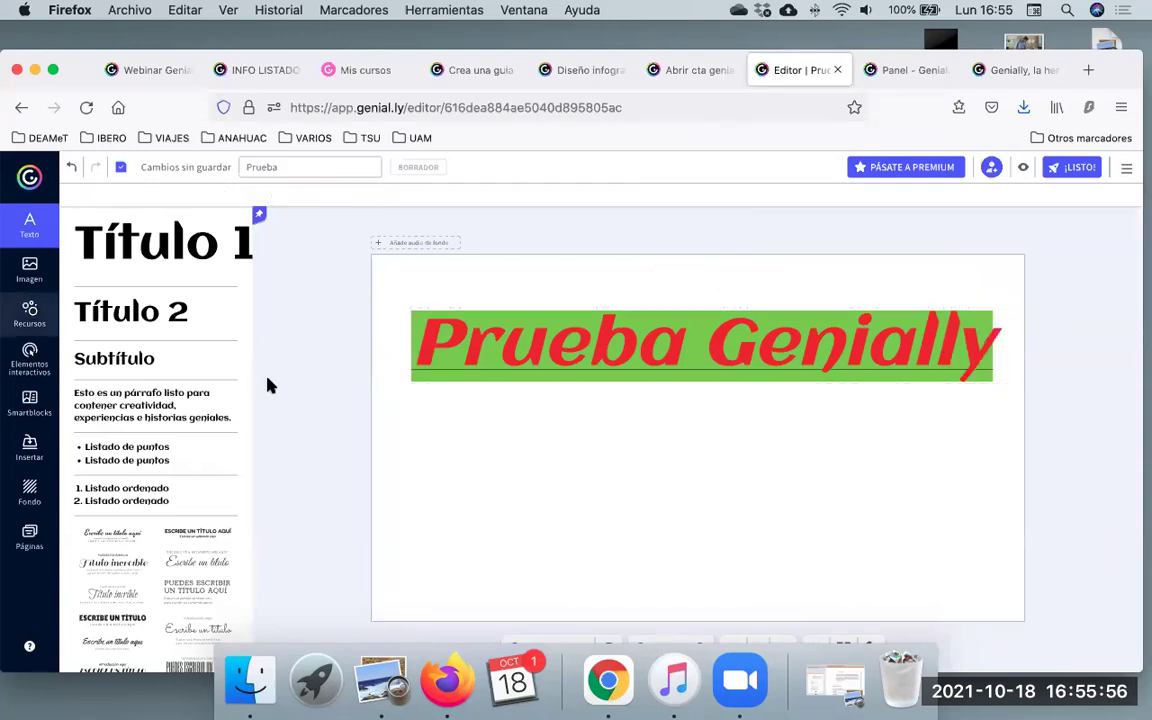
Move the heading nearer the page's upper-left corner and place the script-style "Escribe un título" text block below it.
drag(521, 326, 497, 291)
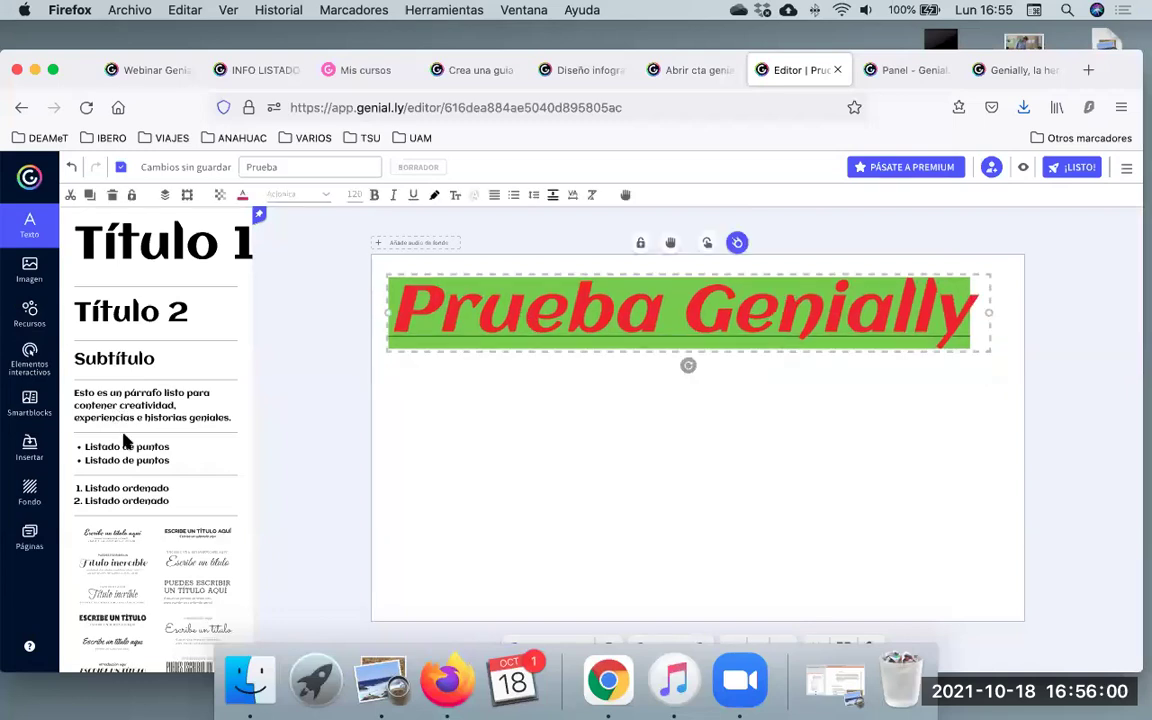
scroll(119, 454, down, 3)
drag(180, 517, 500, 405)
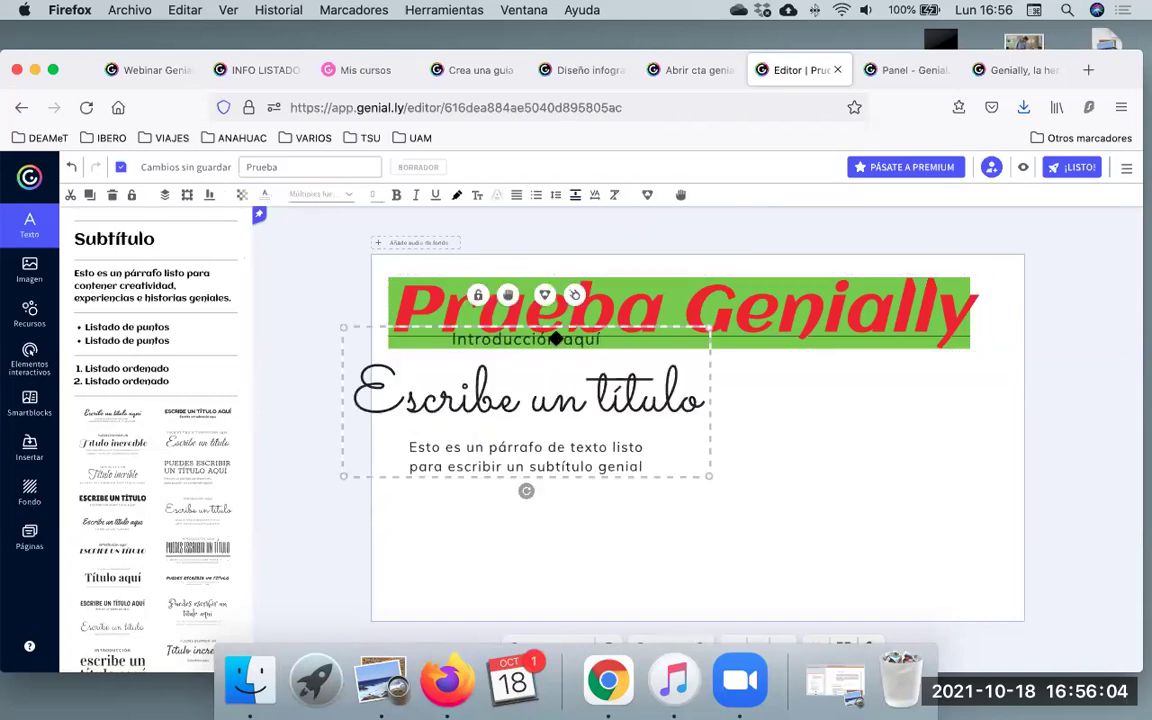
drag(567, 328, 636, 397)
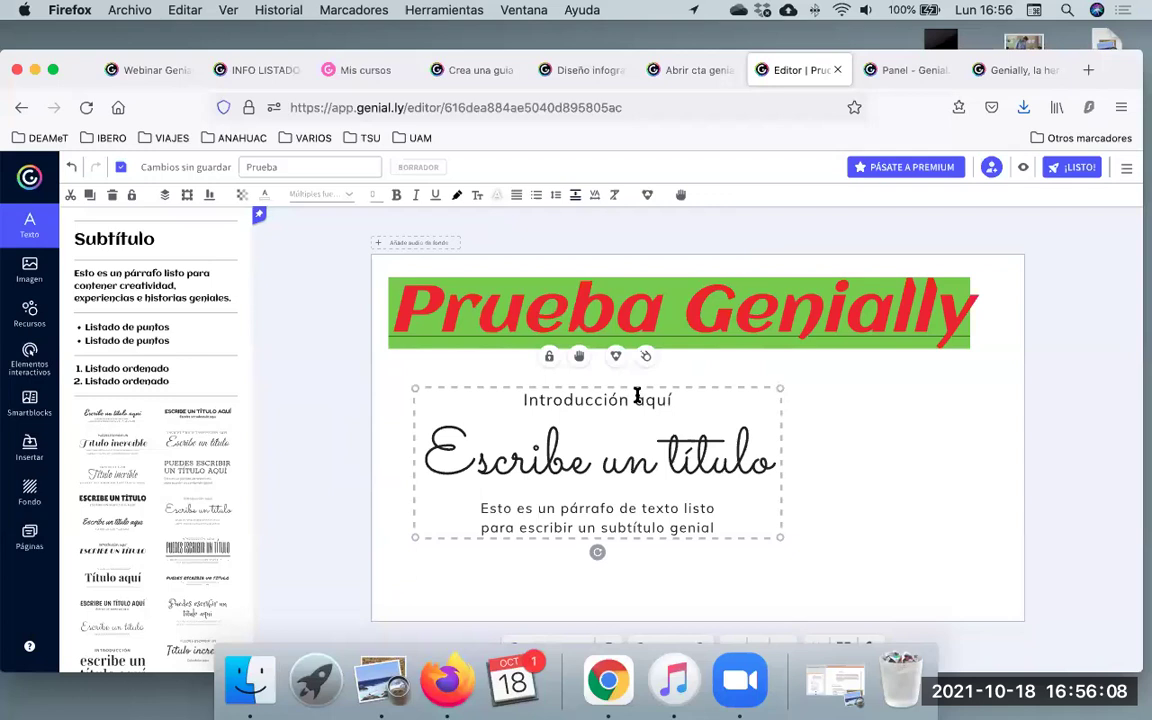
Replace the "Introducción aquí" placeholder with "Lunes Webinar".
double_click(645, 399)
drag(684, 399, 507, 397)
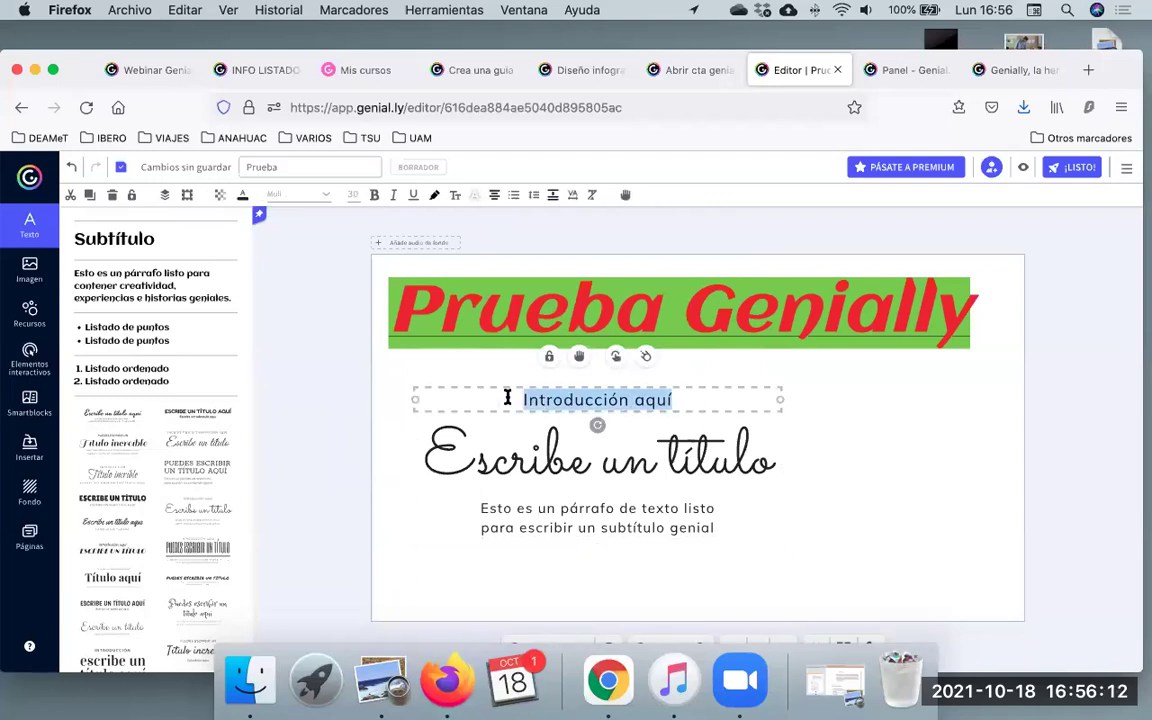
text(webi)
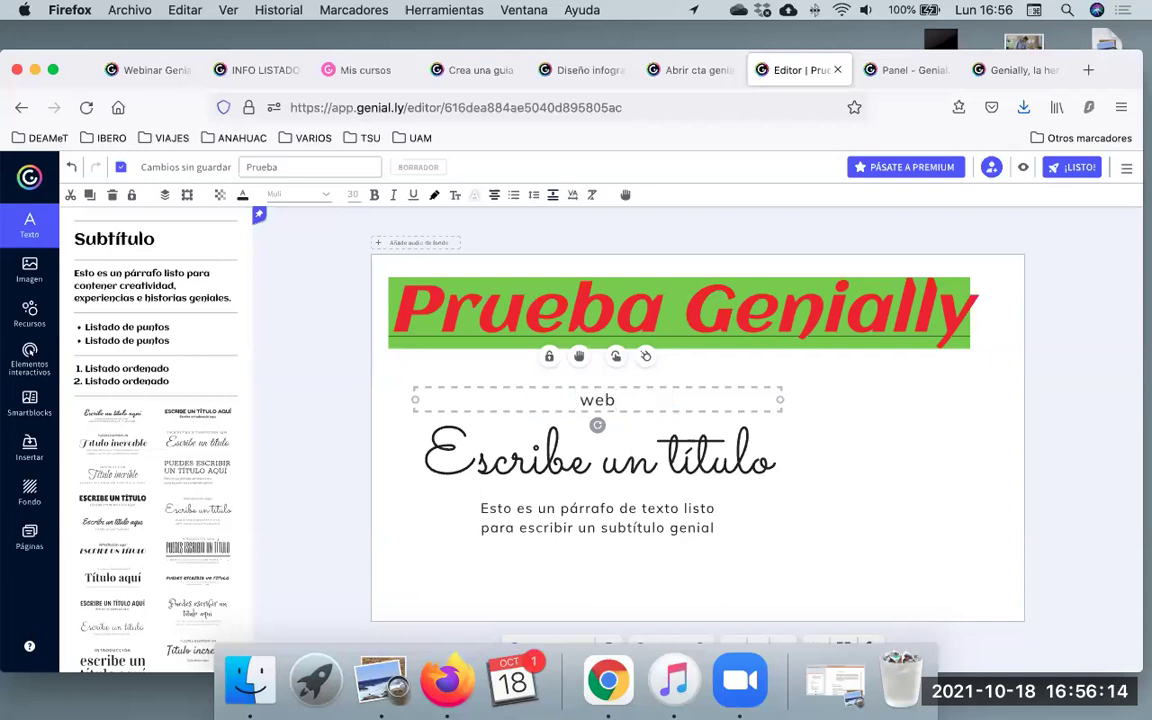
key(BackSpace)
key(BackSpace)
key(BackSpace)
key(BackSpace)
text(Lunes Webinar)
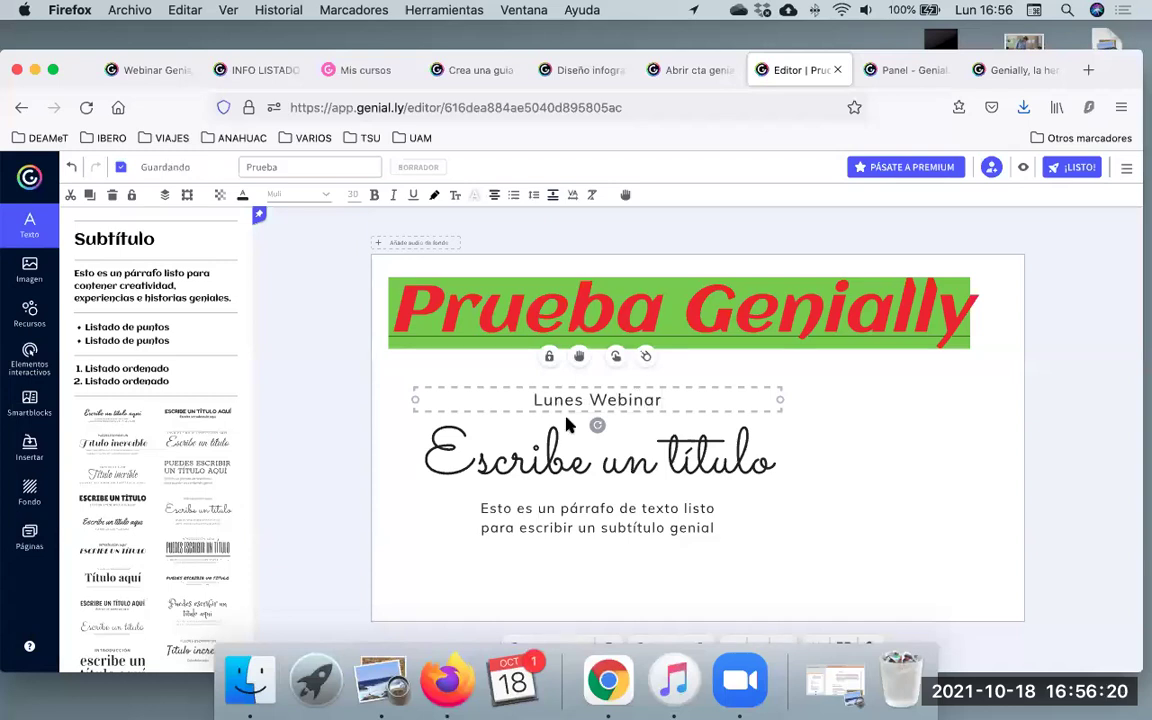
Replace the "Escribe un título" placeholder with "Genially" and leave that text box.
triple_click(610, 466)
text(Genially)
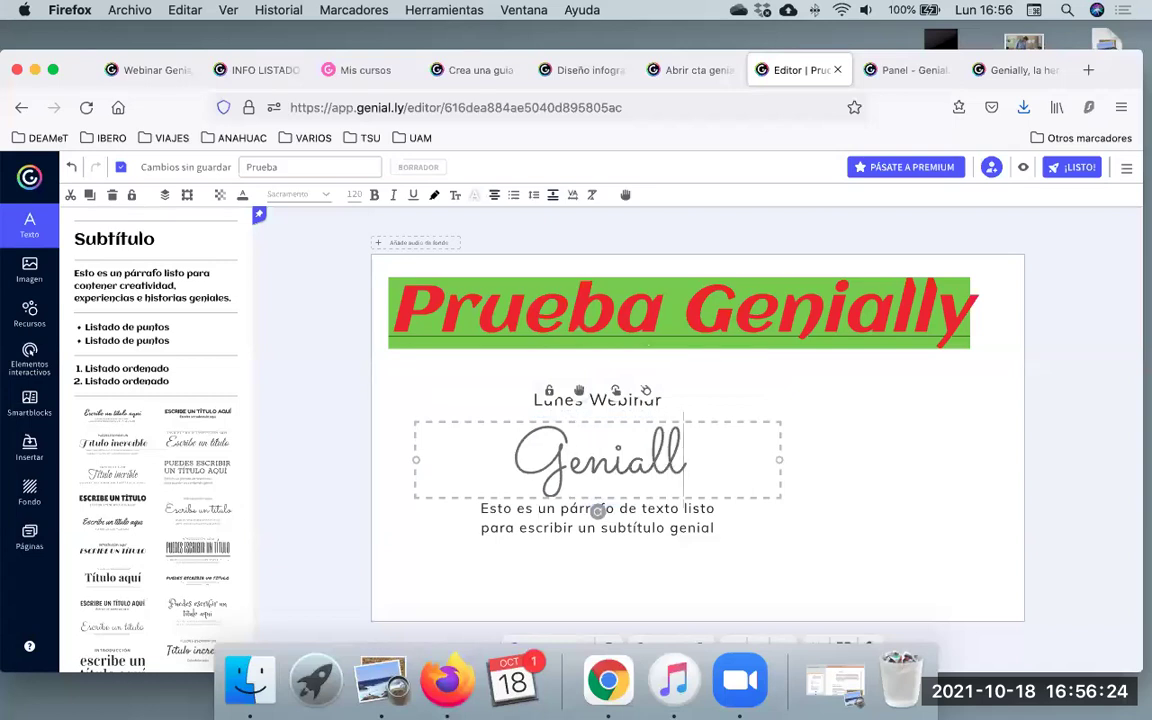
click(673, 527)
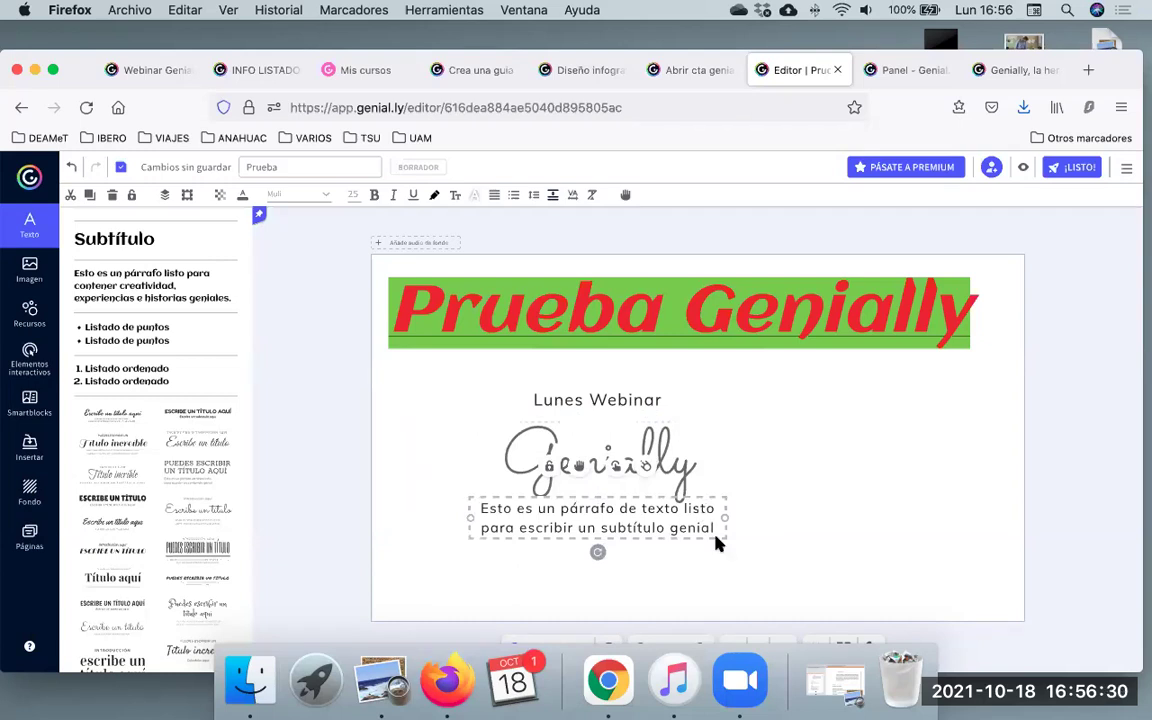
click(717, 543)
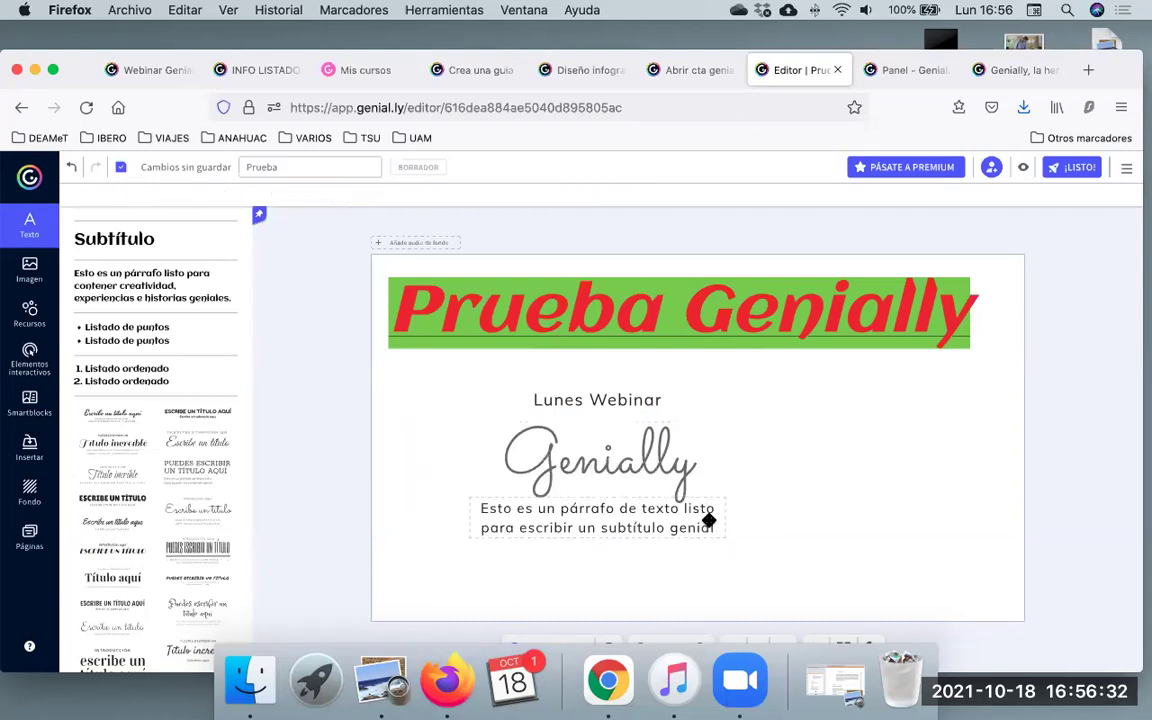
Clear the subtitle placeholder paragraph below "Genially" and leave that text box.
click(708, 520)
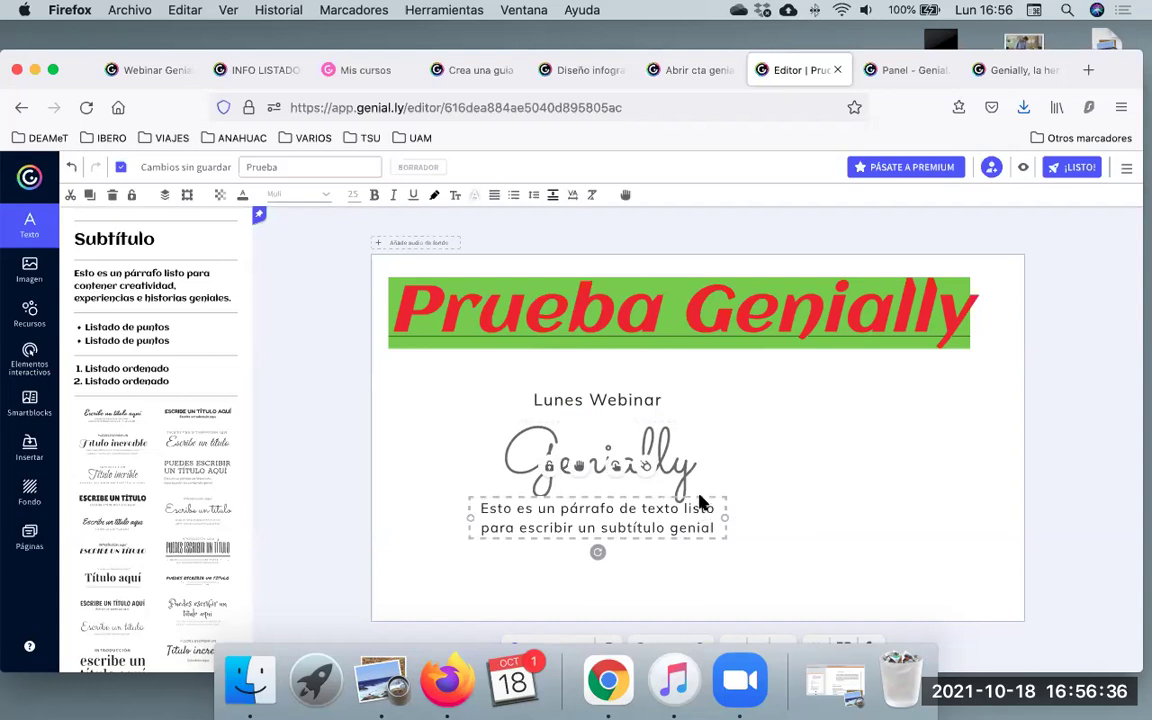
triple_click(713, 528)
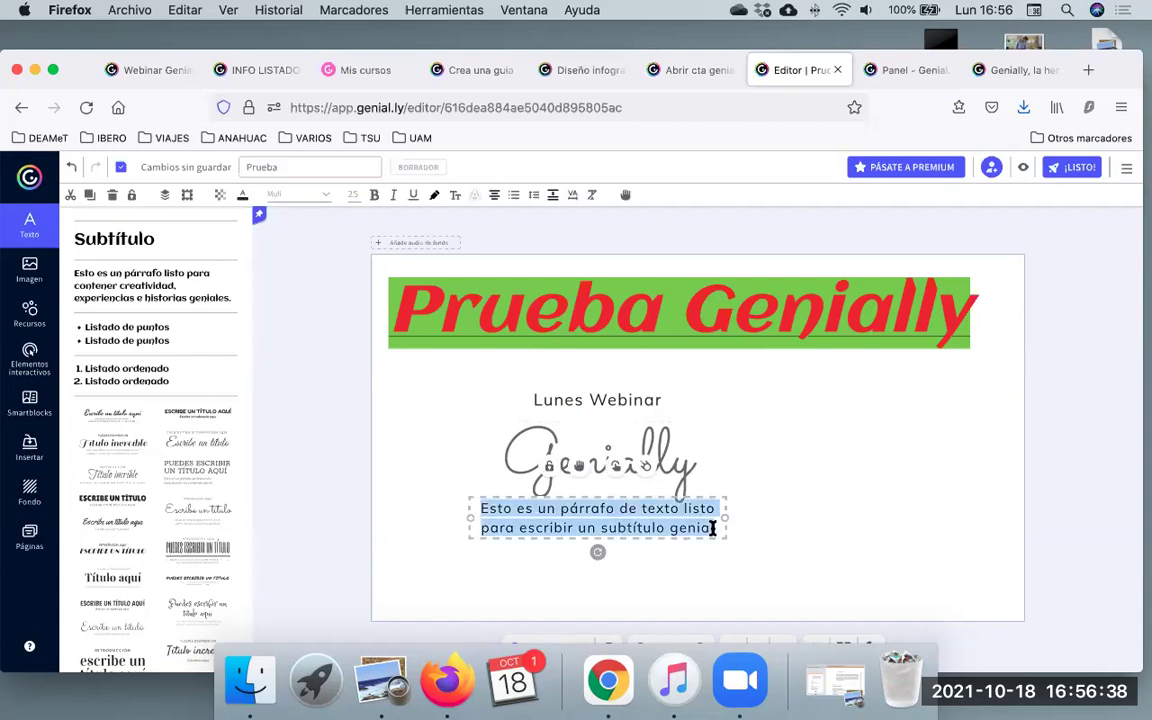
key(BackSpace)
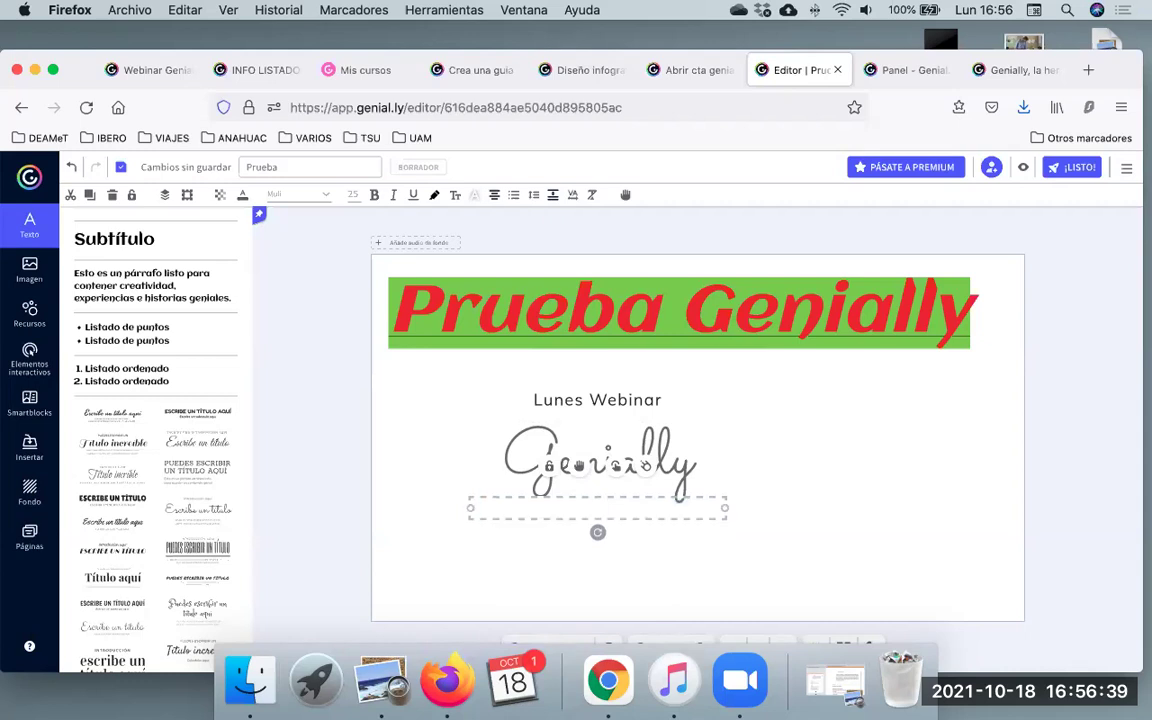
click(700, 522)
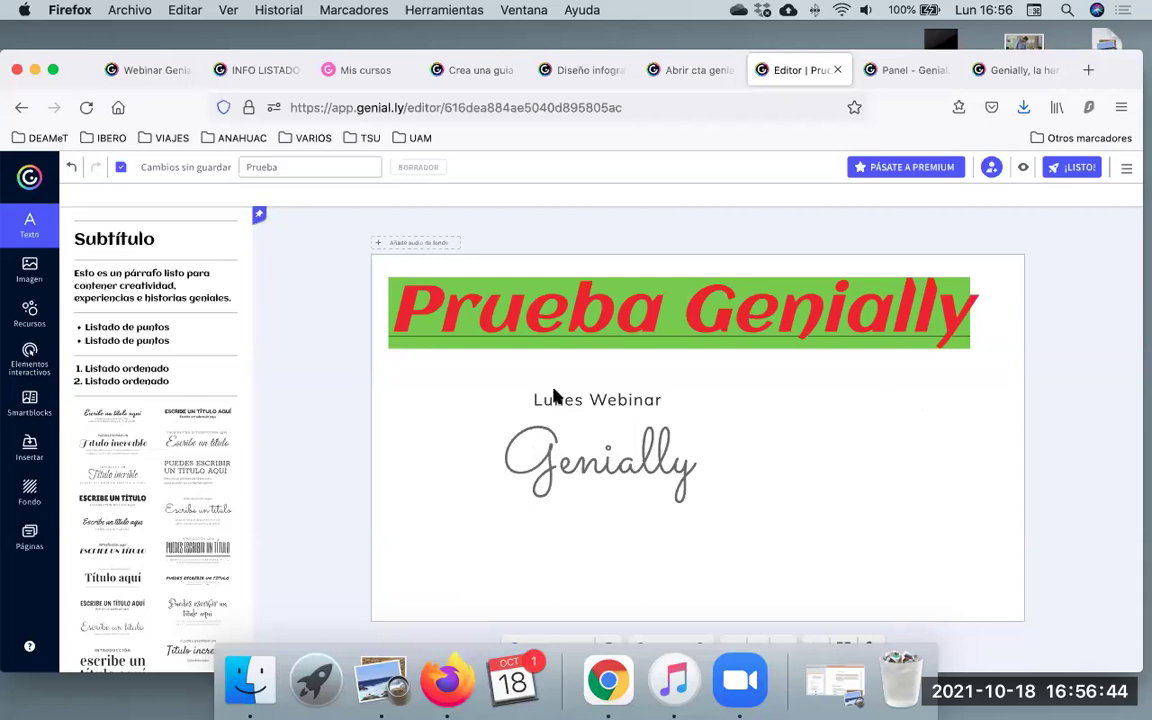
Move the "Genially" text and the "Lunes Webinar" text toward the page's left edge, keeping them stacked.
drag(581, 444, 450, 438)
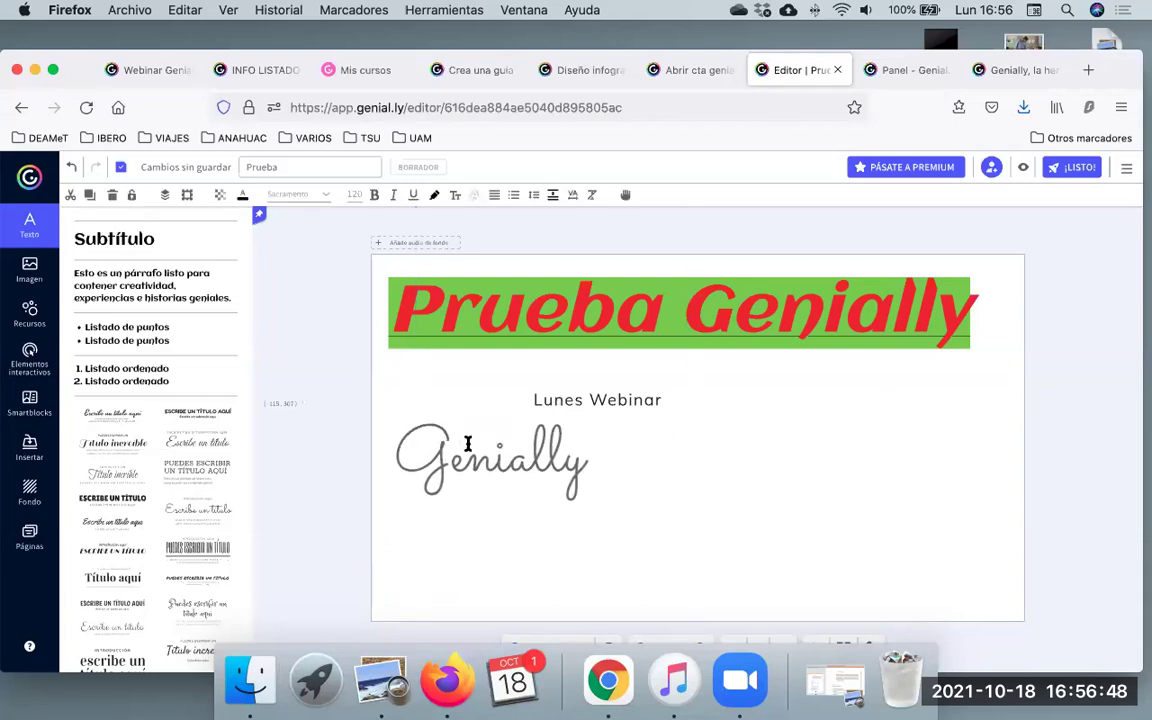
drag(588, 387, 454, 395)
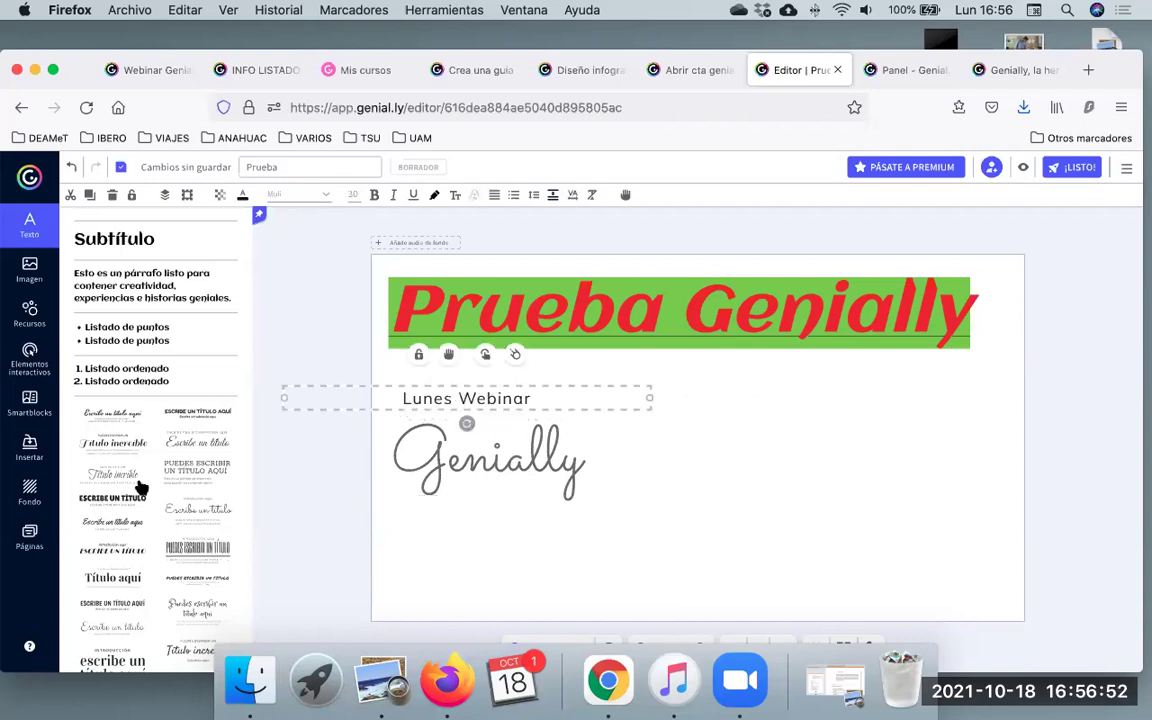
scroll(160, 512, down, 10)
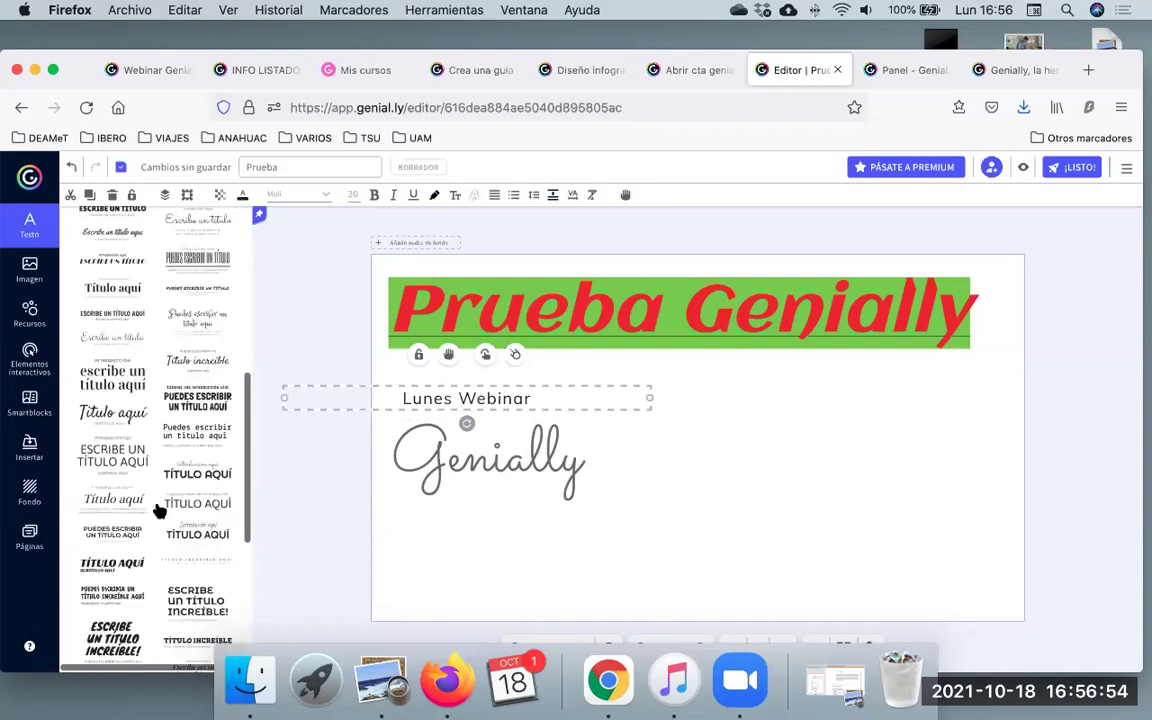
Change the "Prueba Genially" heading's font to Acme and its text color to magenta.
click(605, 310)
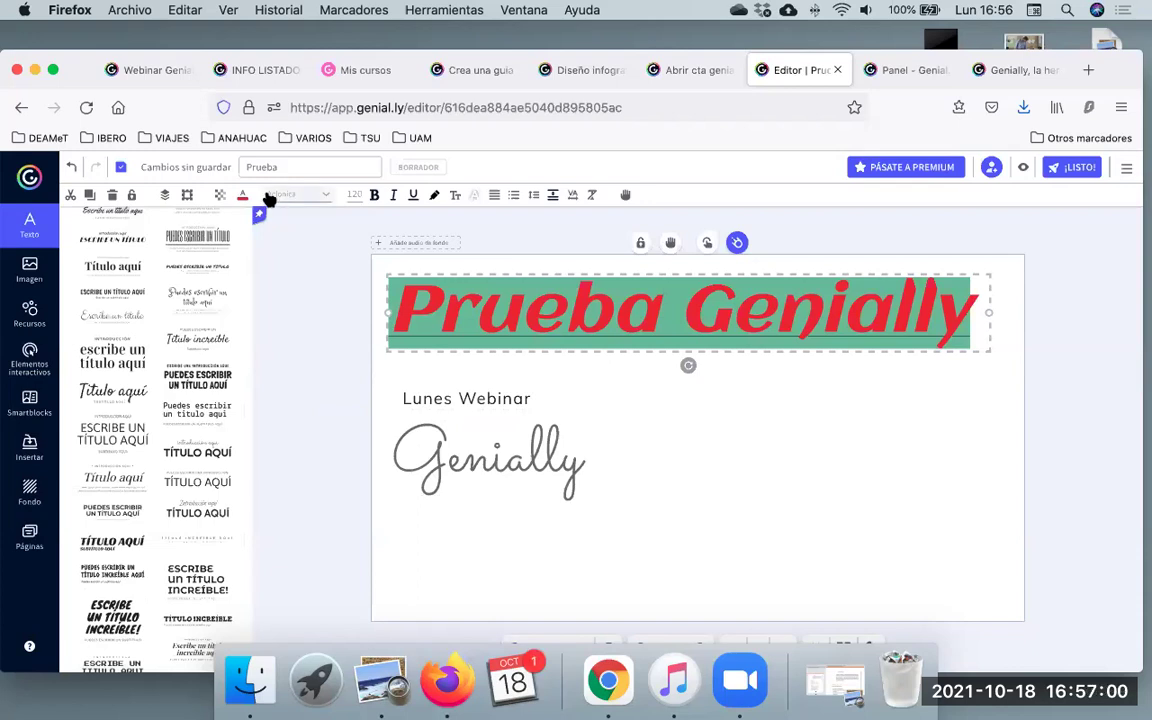
click(313, 203)
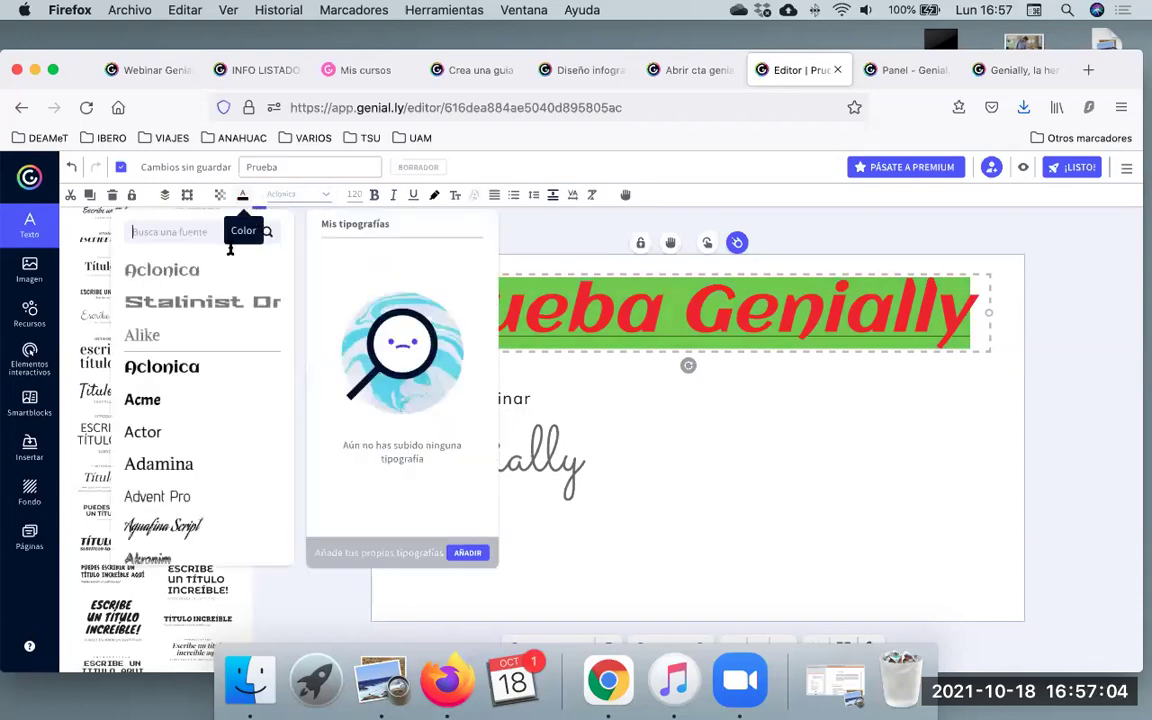
click(148, 401)
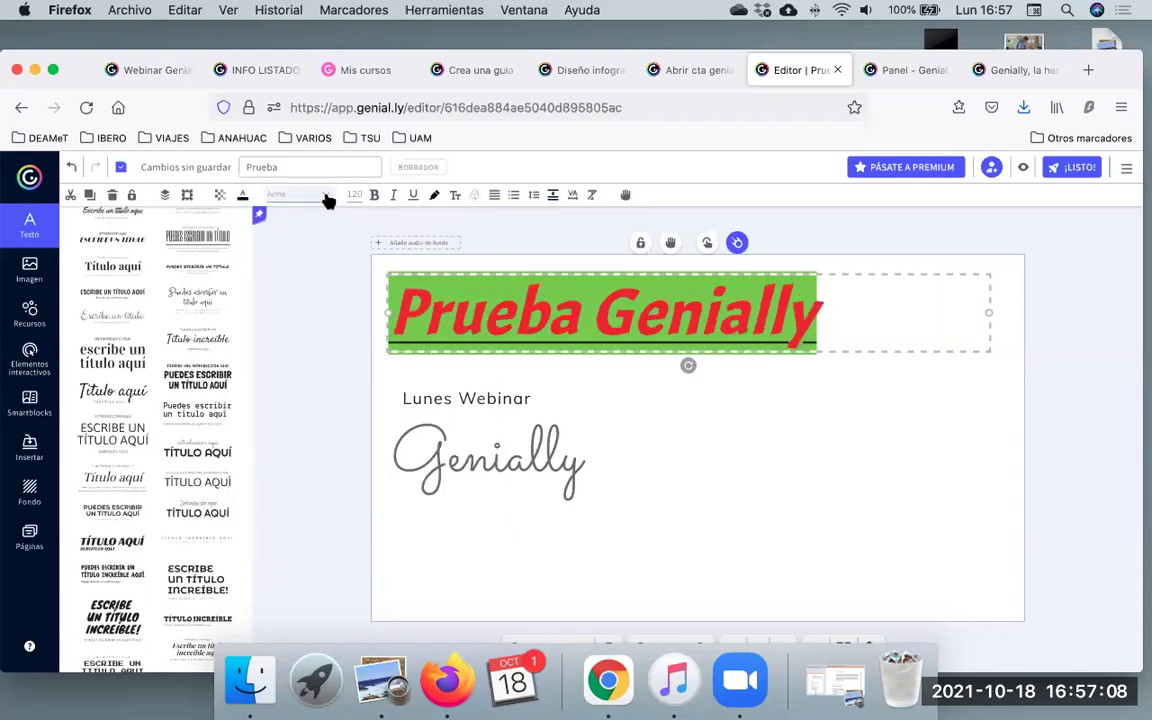
click(243, 196)
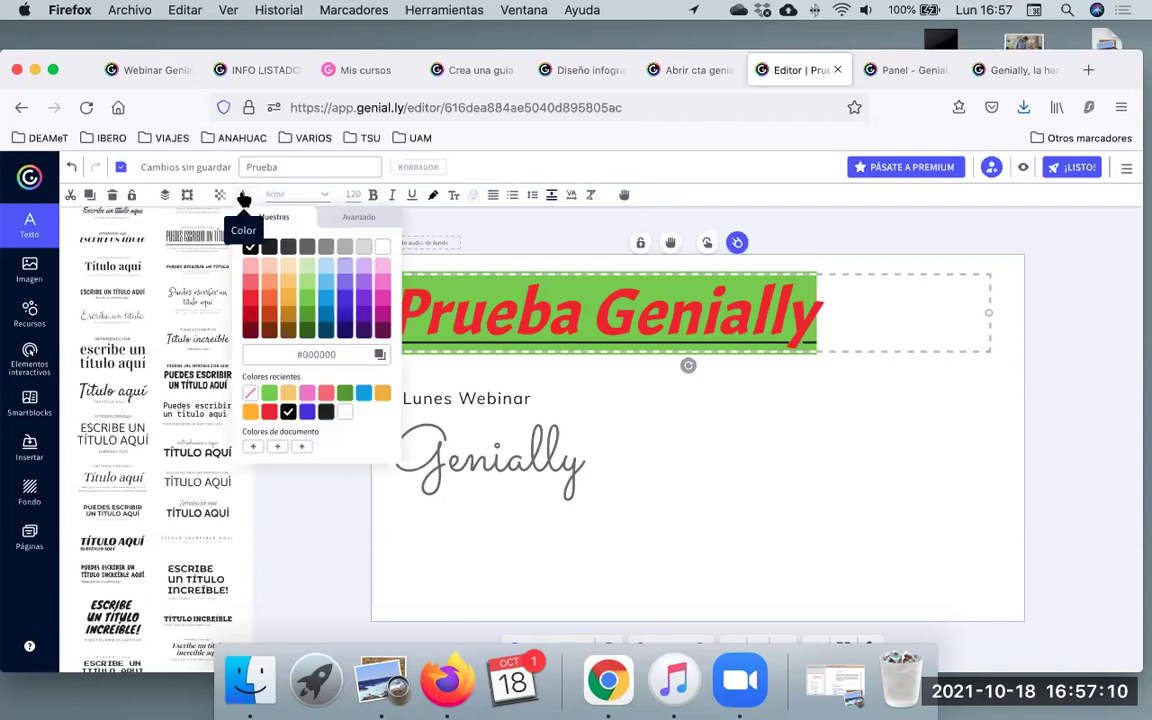
click(386, 305)
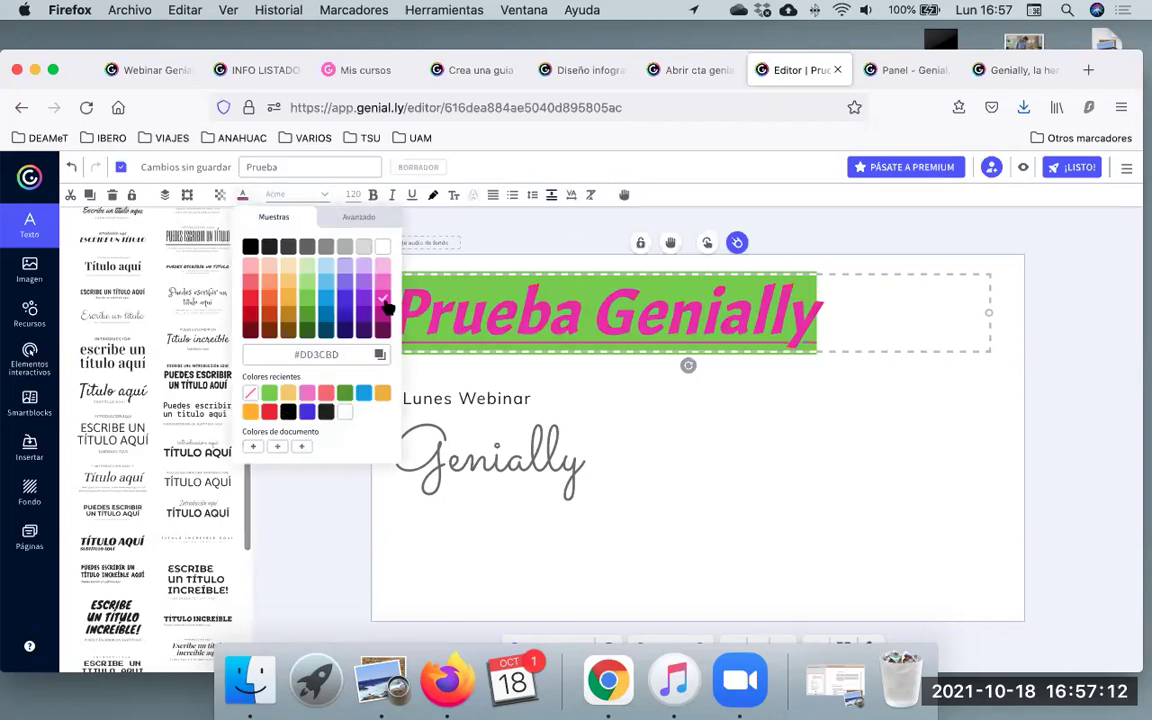
Center-align the "Prueba Genially" heading within its text box.
click(492, 196)
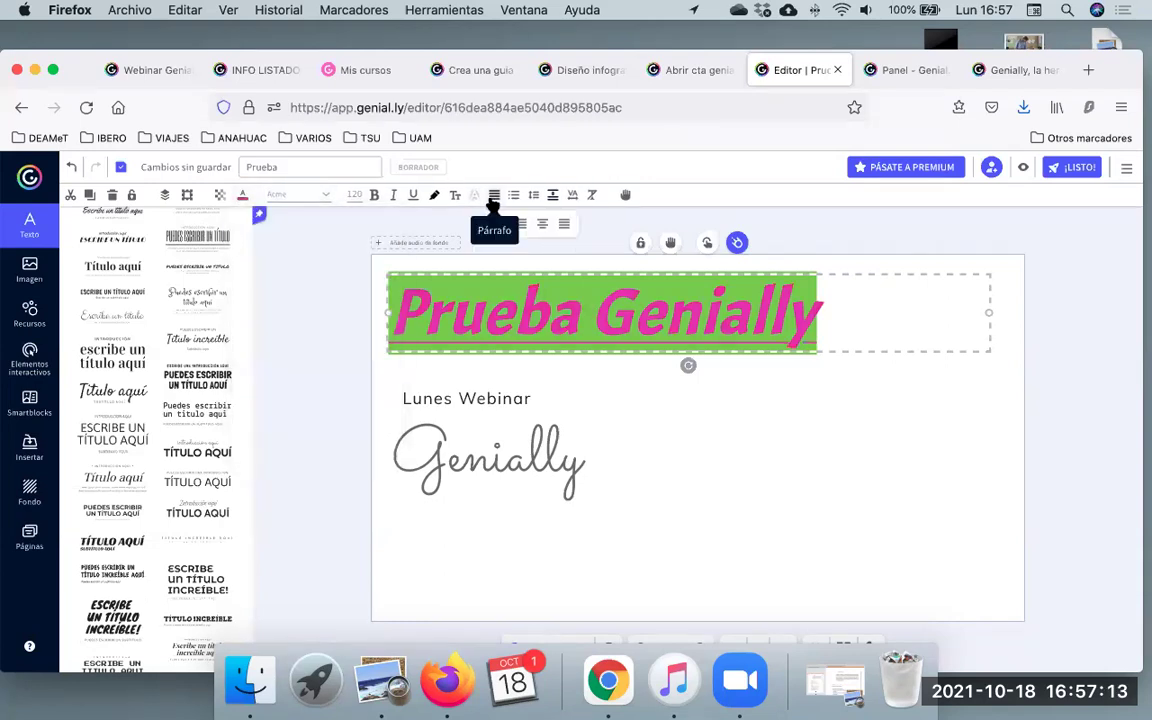
click(541, 225)
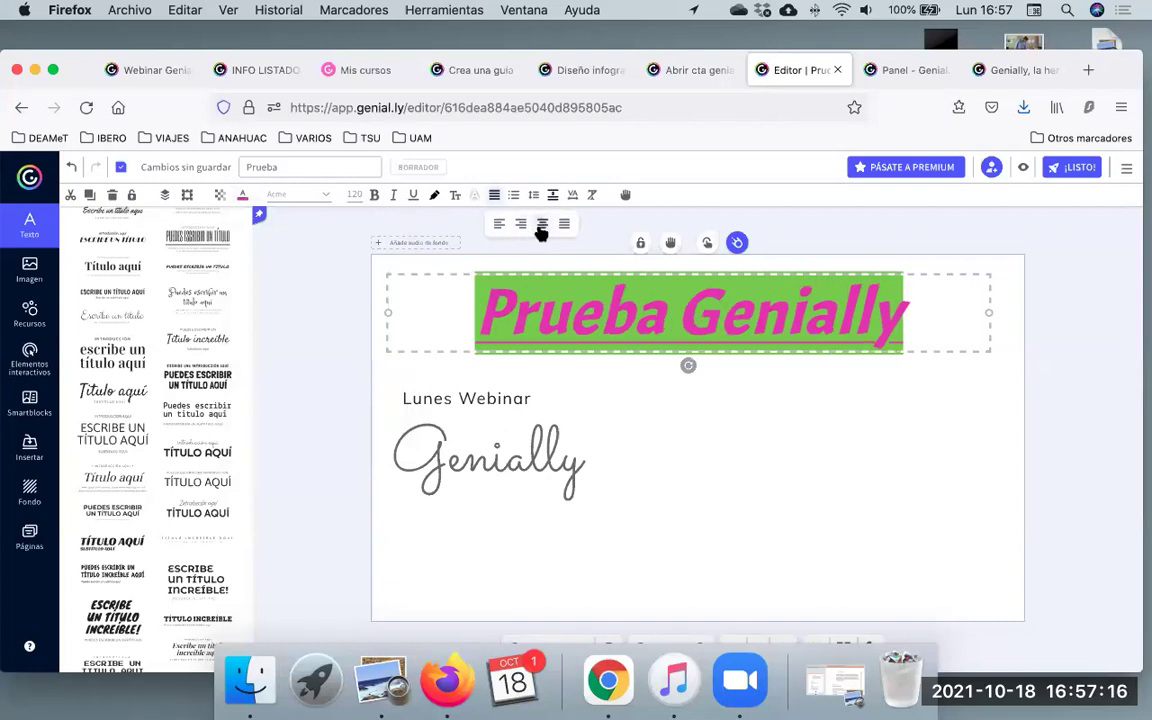
click(537, 232)
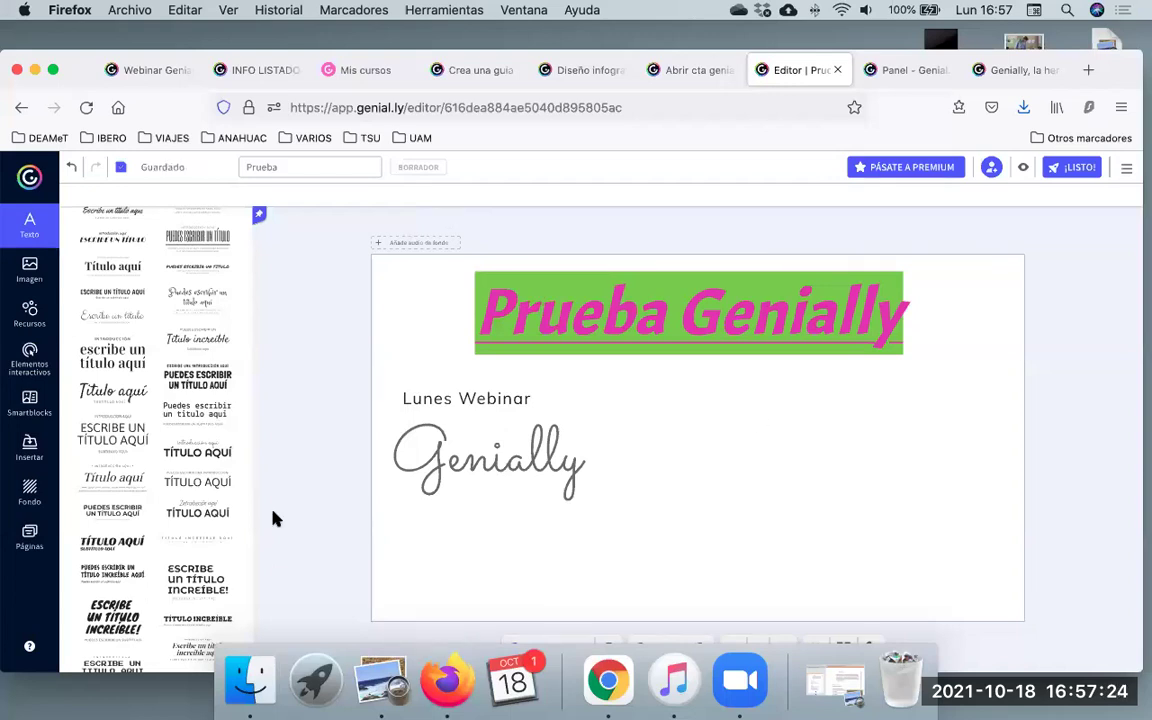
Insert the unframed text block that pairs a bold "01" with a title and a short paragraph.
scroll(116, 507, down, 5)
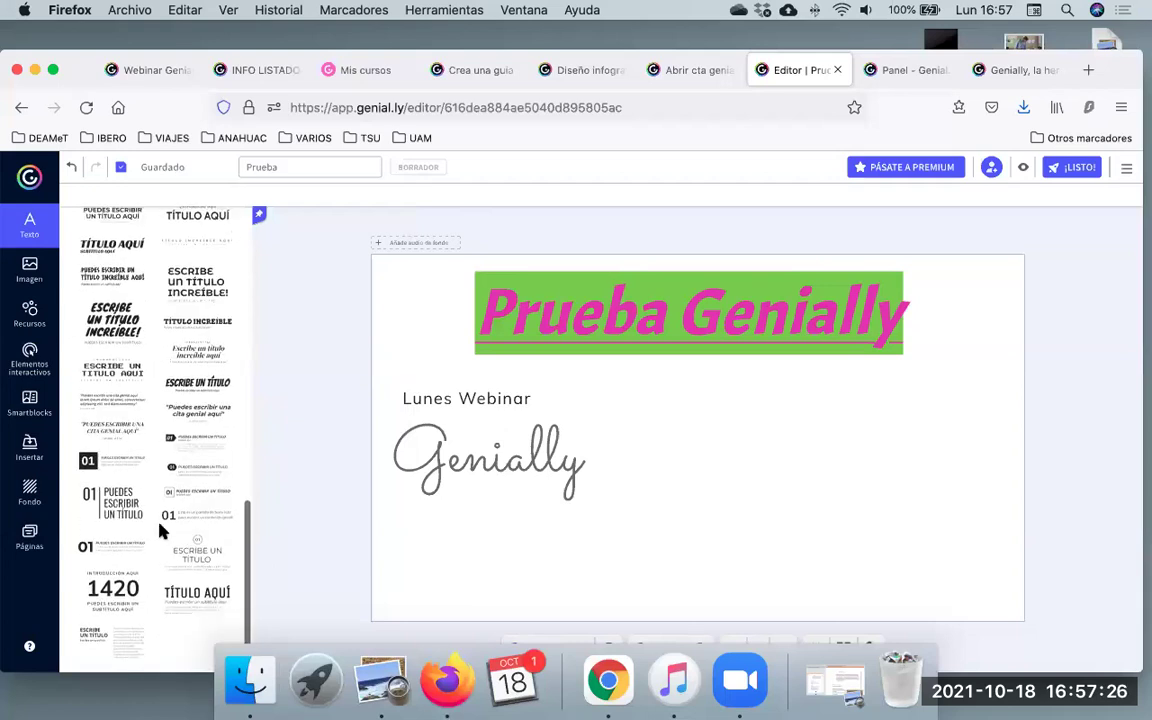
click(107, 548)
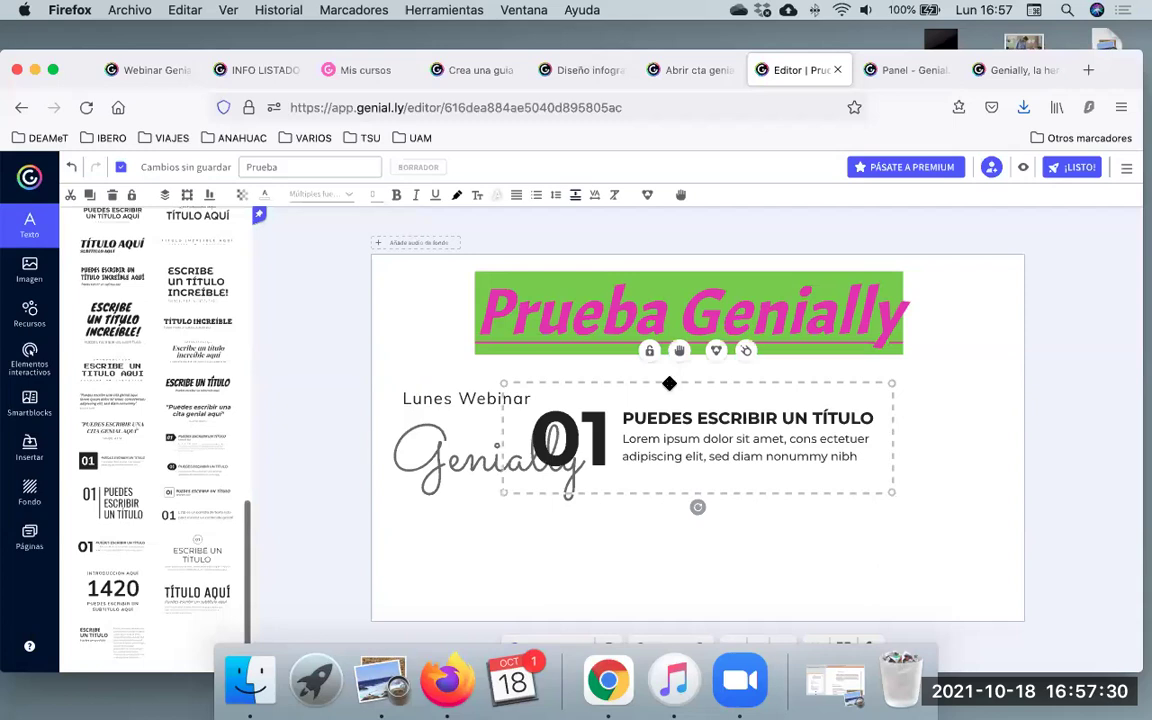
drag(666, 383, 750, 423)
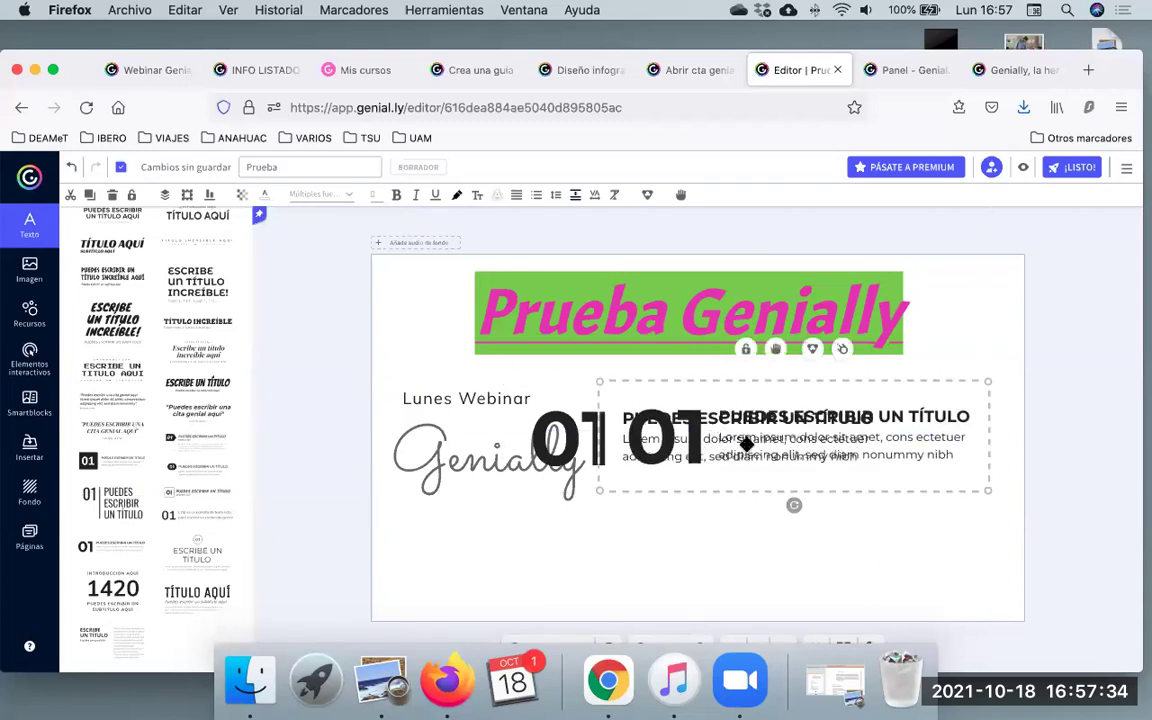
key(Delete)
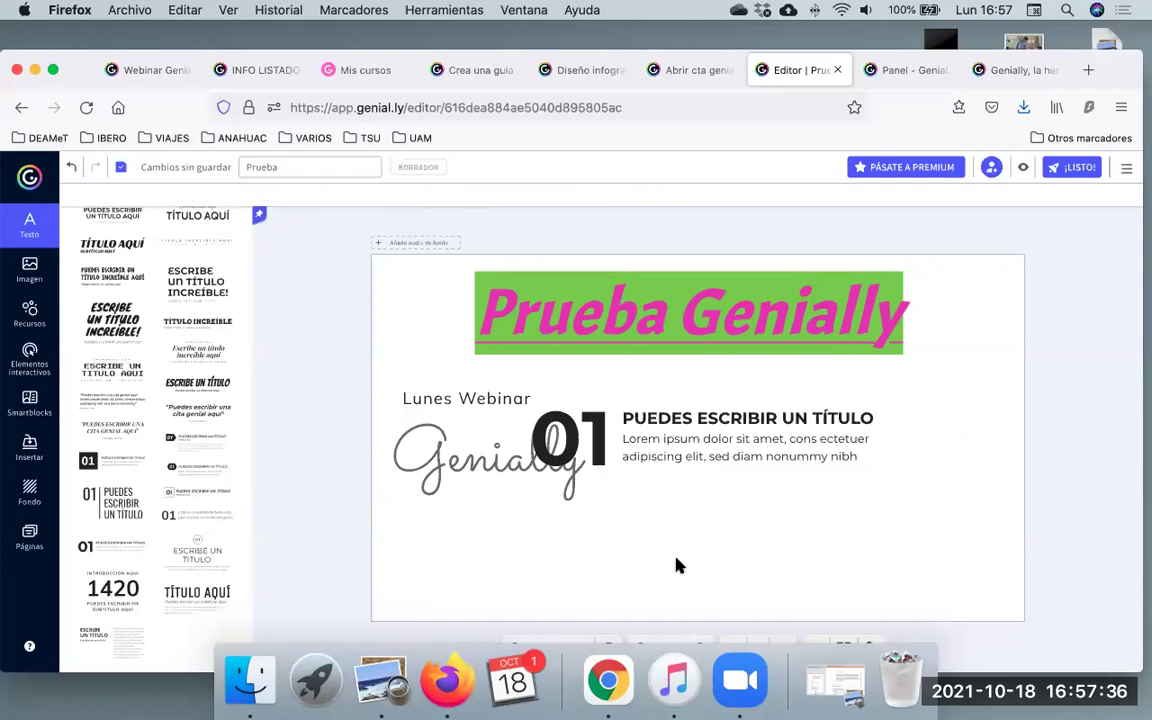
key(super+z)
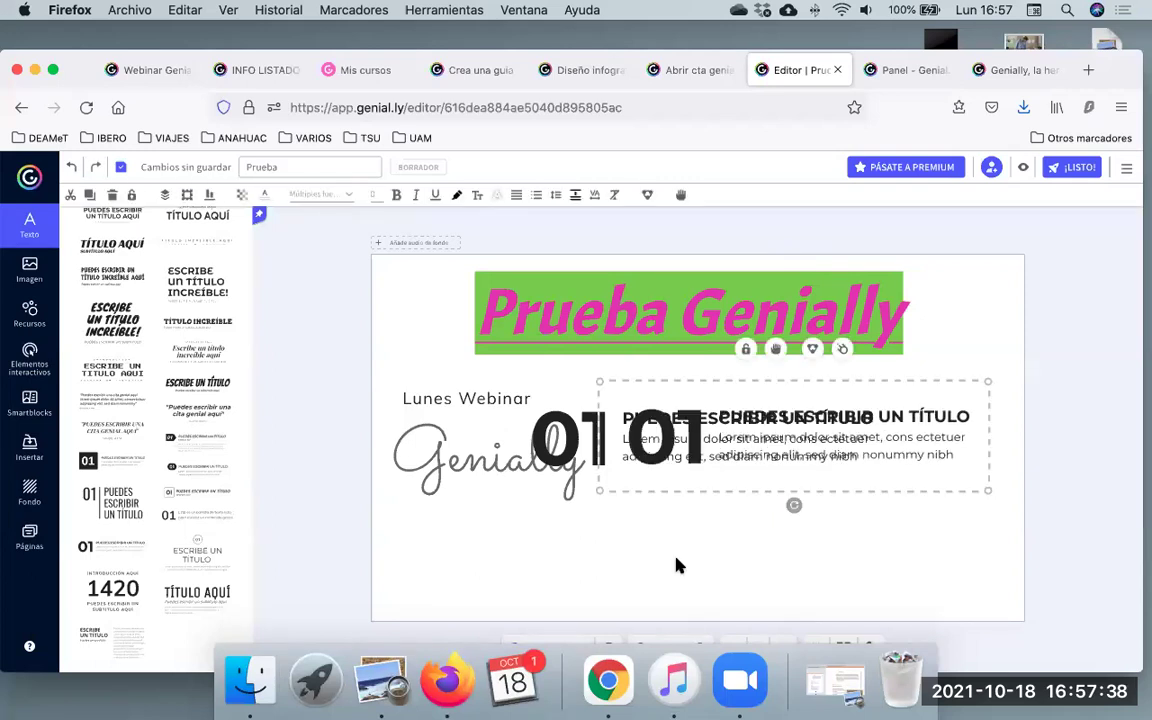
key(super+z)
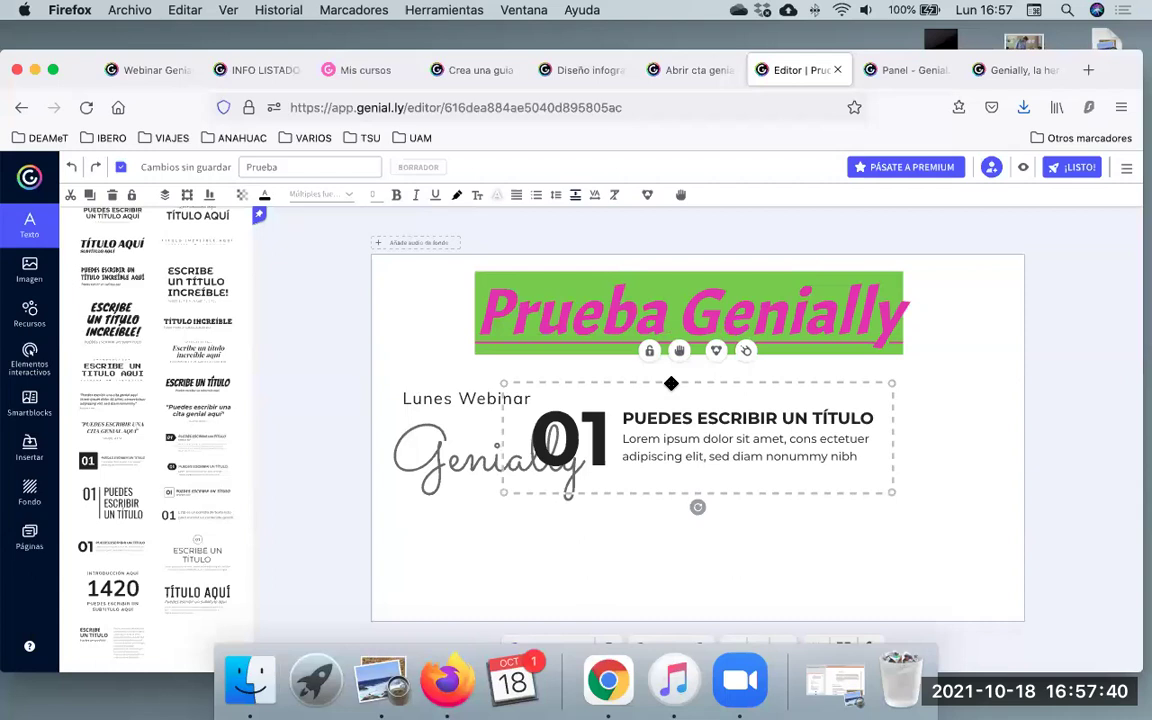
Move the numbered "01" text block to the right of the script-style "Genially" text.
drag(673, 389, 777, 385)
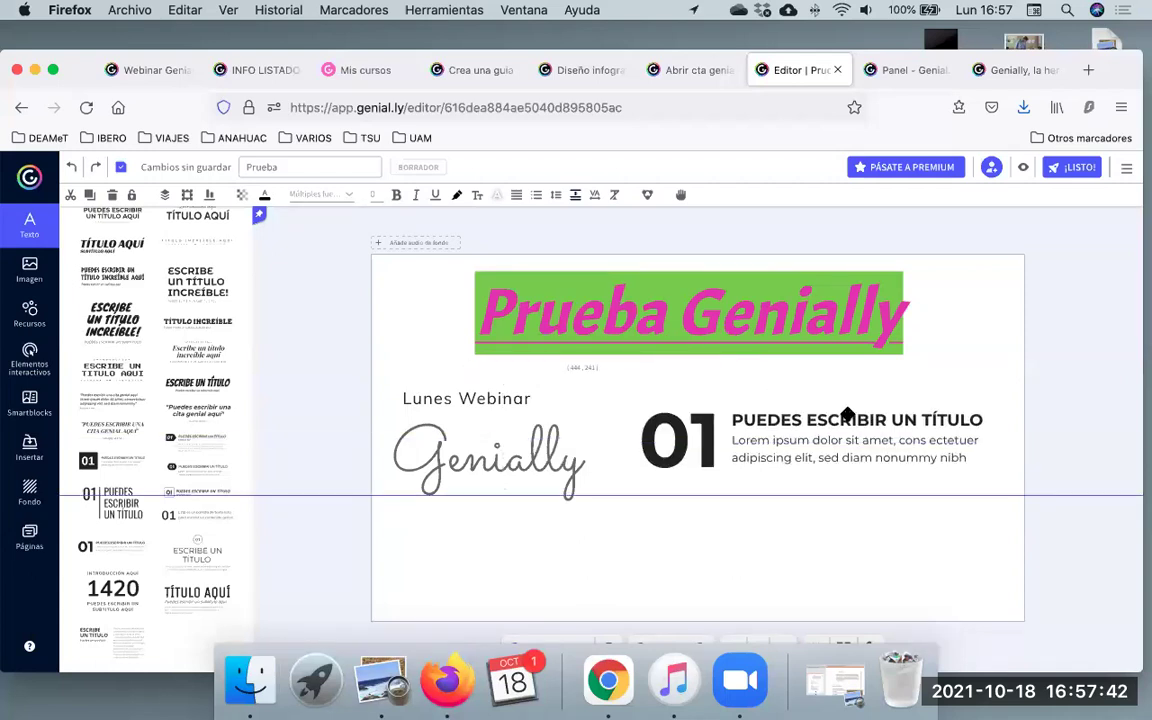
Replace the "PUEDES ESCRIBIR UN TÍTULO" placeholder beside the "01" with "INTRODUCCIÓN".
double_click(860, 421)
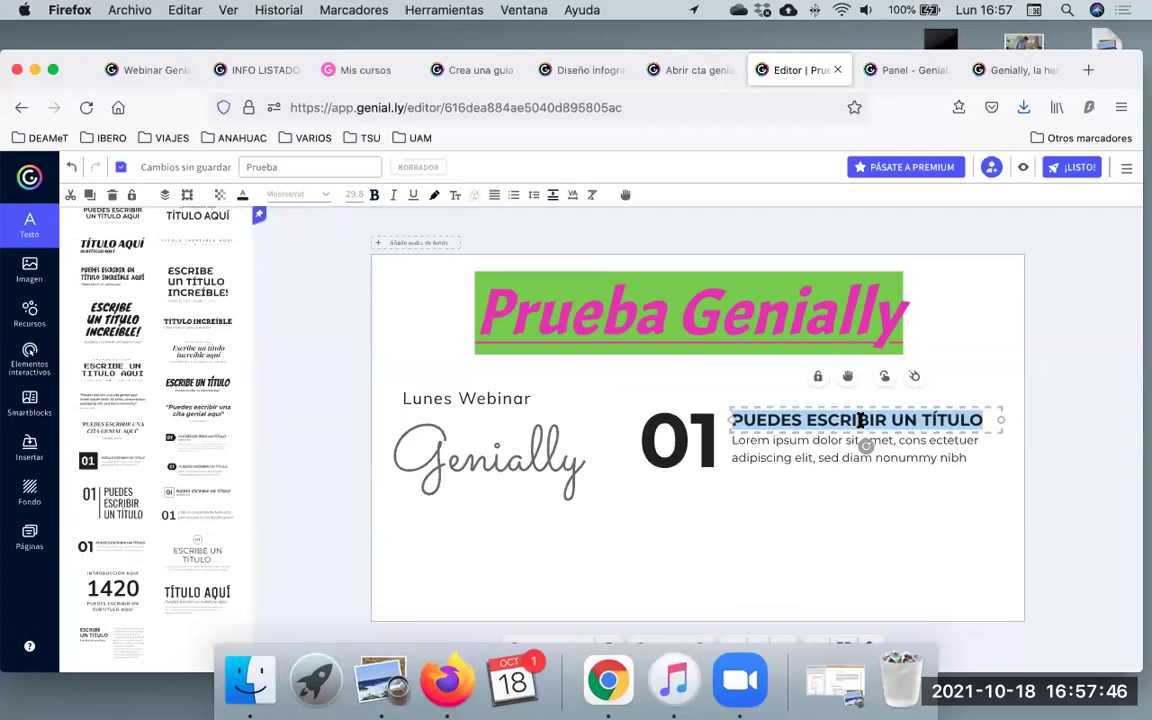
key(BackSpace)
text(N)
key(super+z)
key(Right)
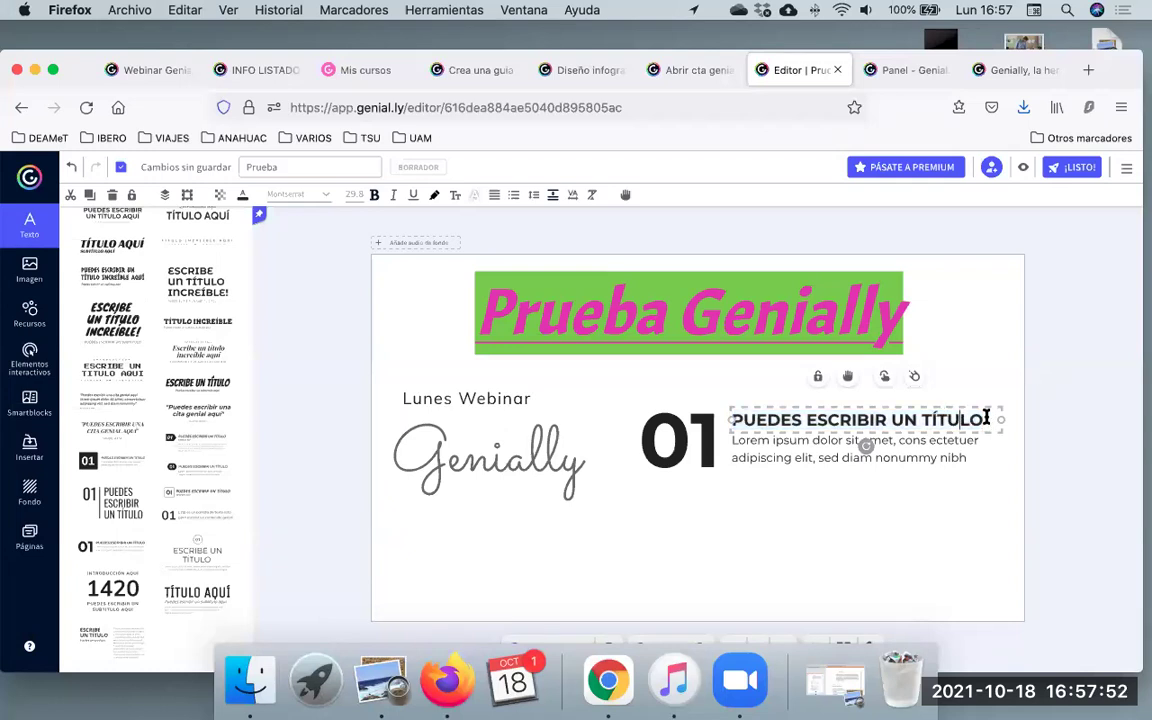
drag(983, 420, 733, 420)
text(P)
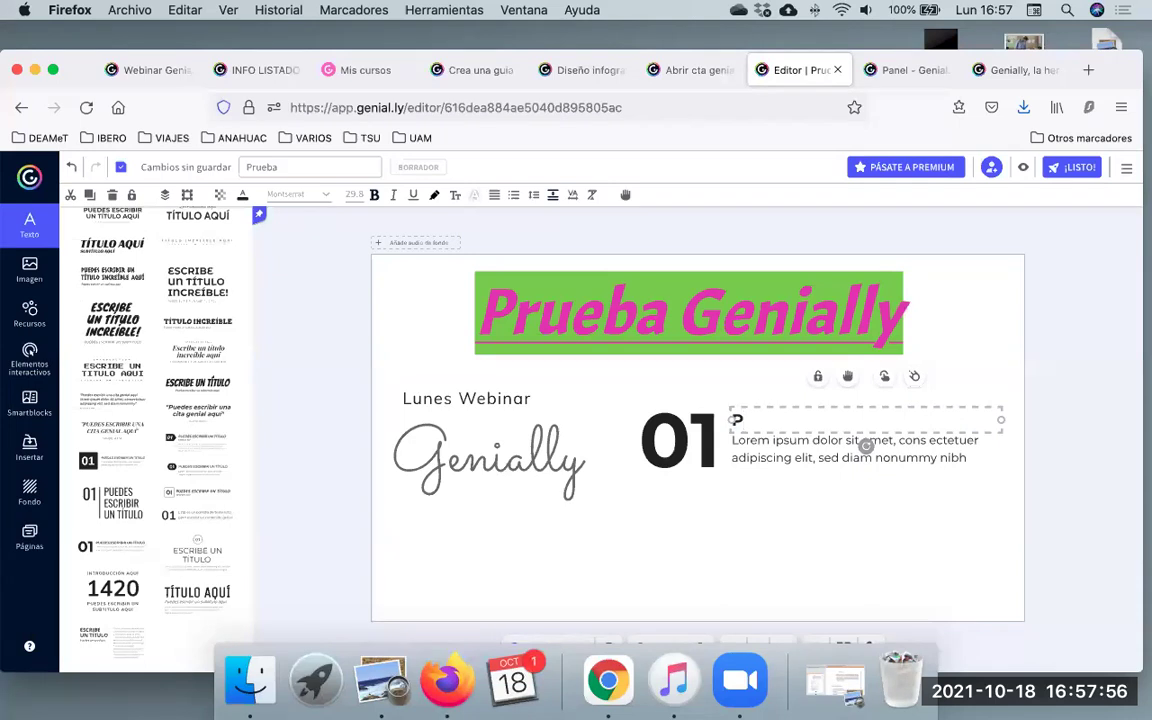
text(INTRODUCCIÓN)
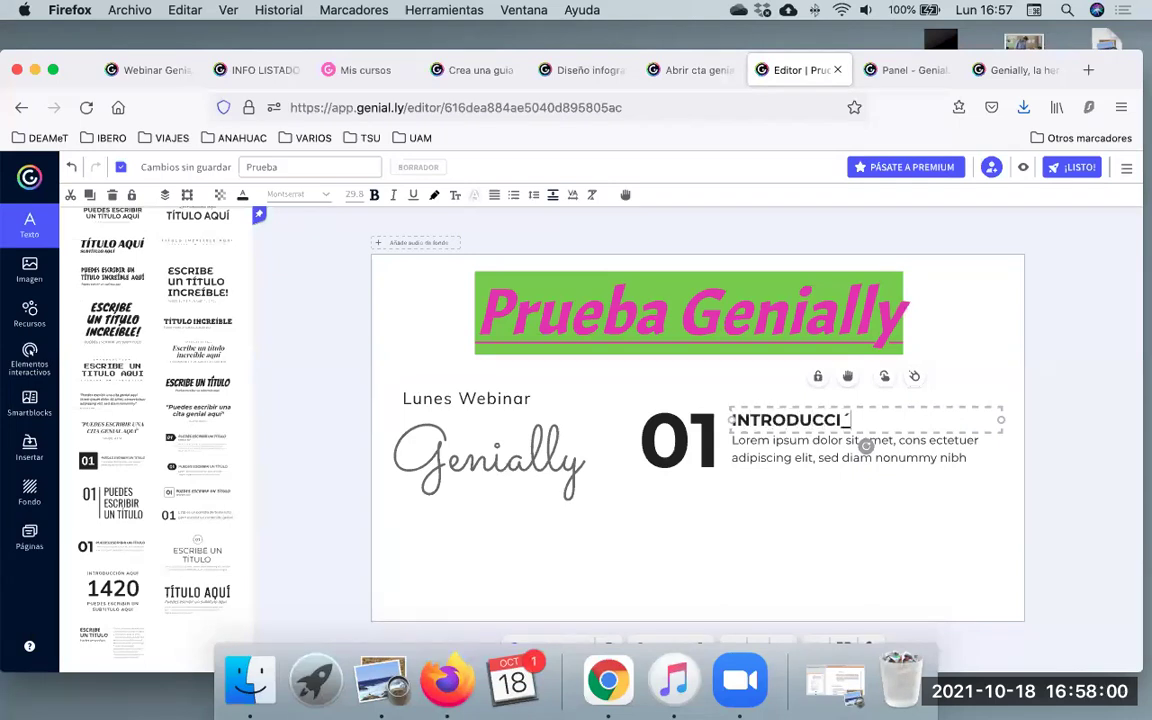
Replace the "Lorem ipsum" paragraph under "INTRODUCCIÓN" with "Explicación" and leave that text box.
double_click(828, 448)
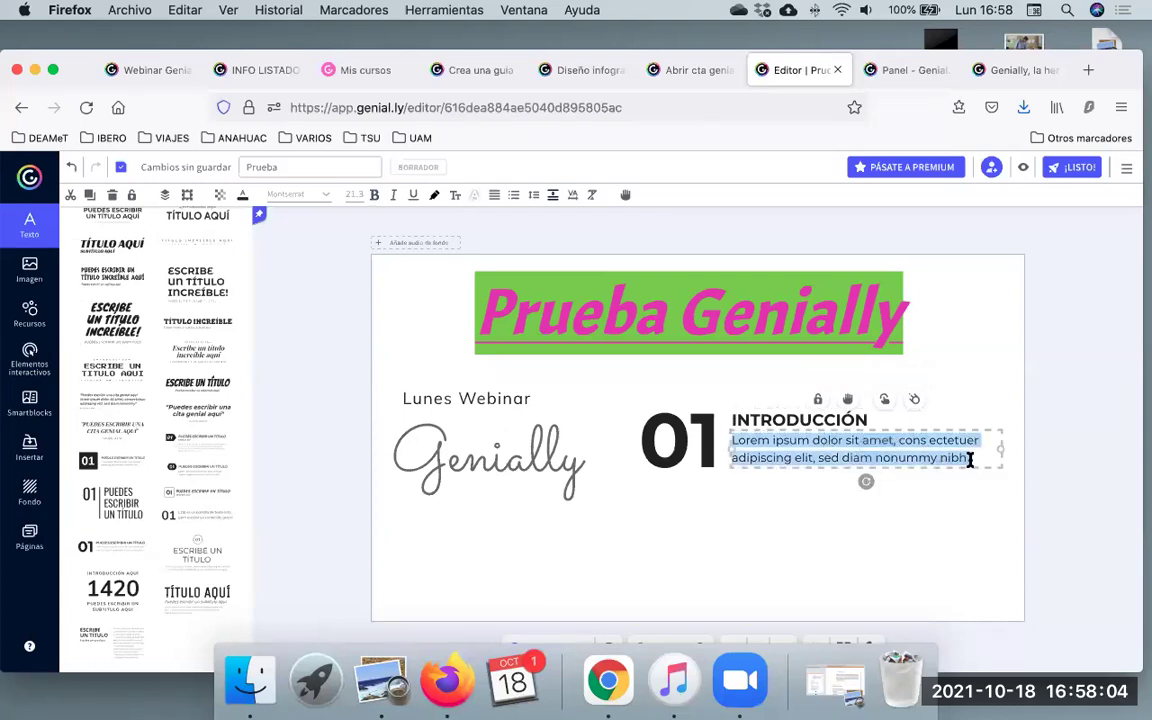
click(841, 442)
drag(966, 459, 760, 441)
key(BackSpace)
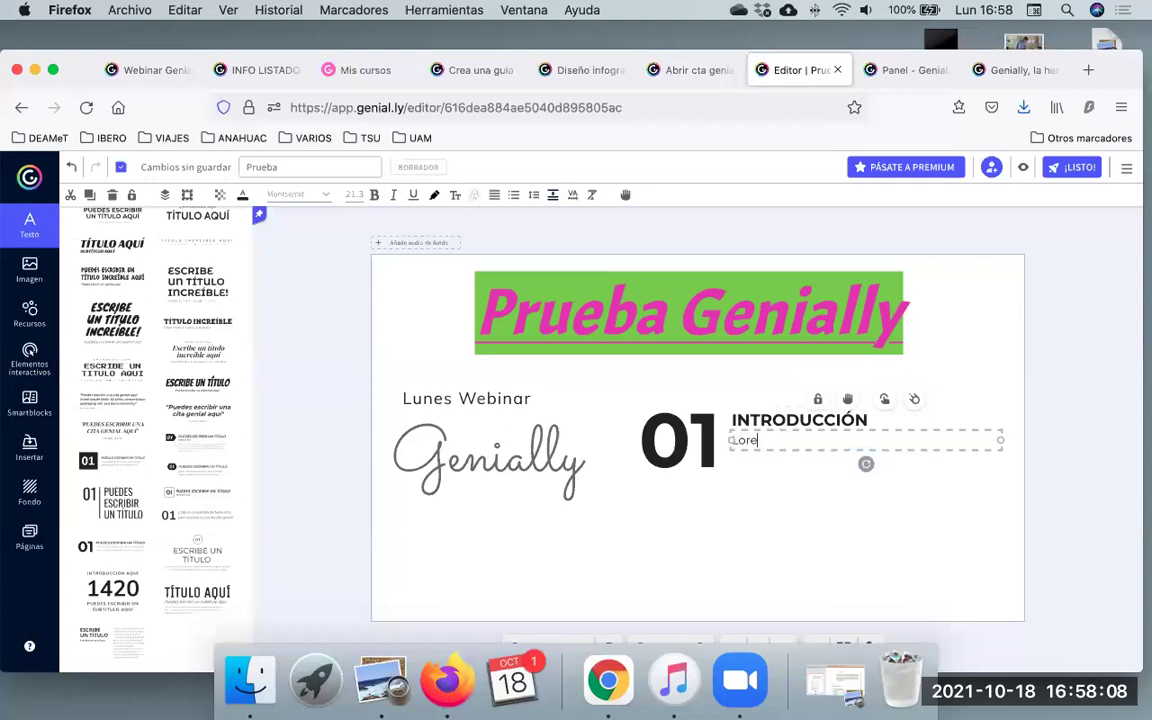
text(Ex)
key(BackSpace)
key(BackSpace)
text(Explicación)
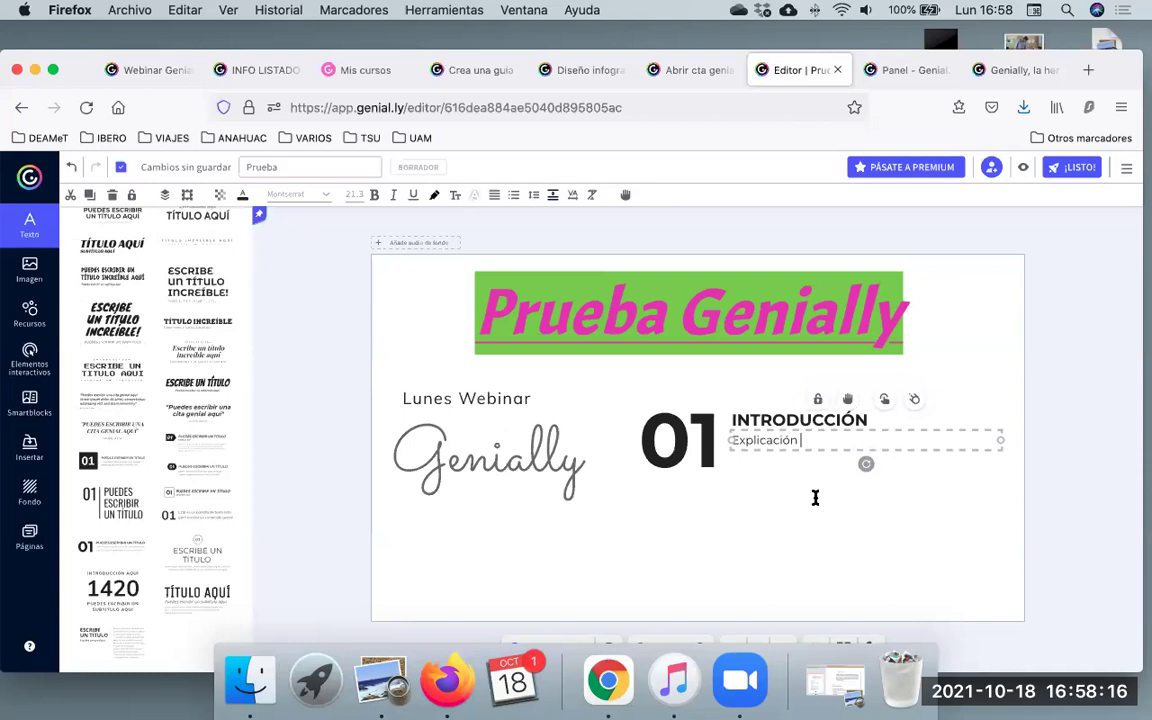
click(815, 497)
Change the "01" number's text color to the dark orange swatch #BF4D0F and deselect it.
click(698, 432)
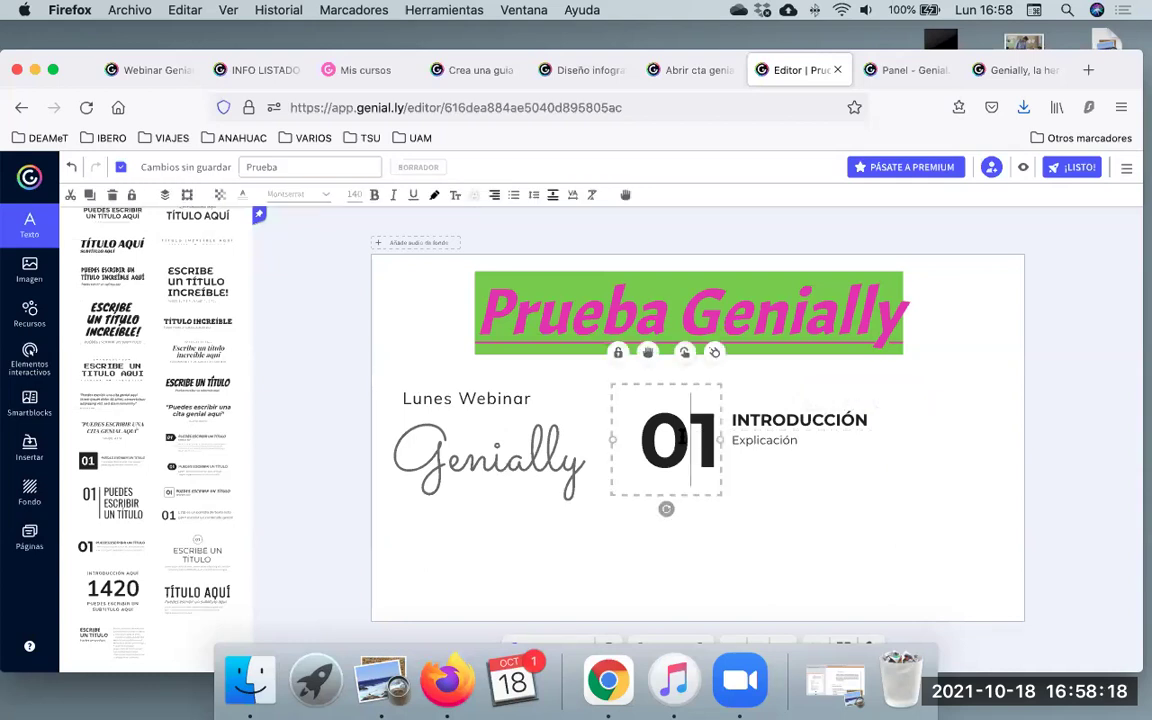
double_click(690, 435)
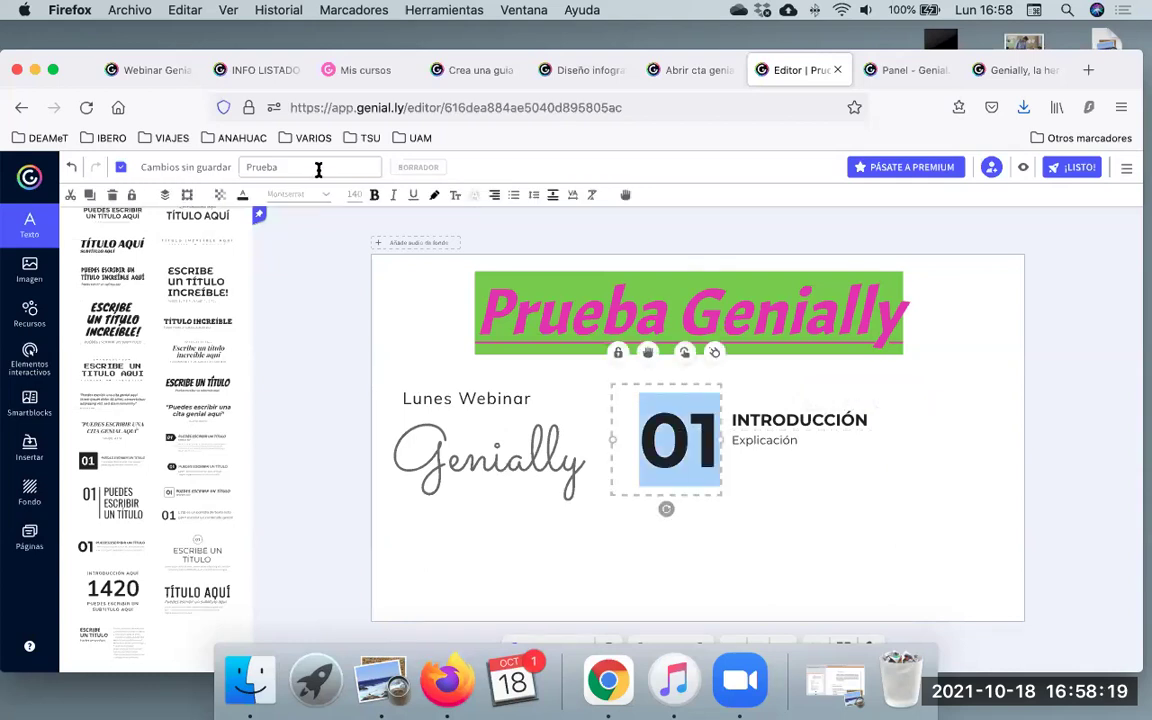
click(242, 195)
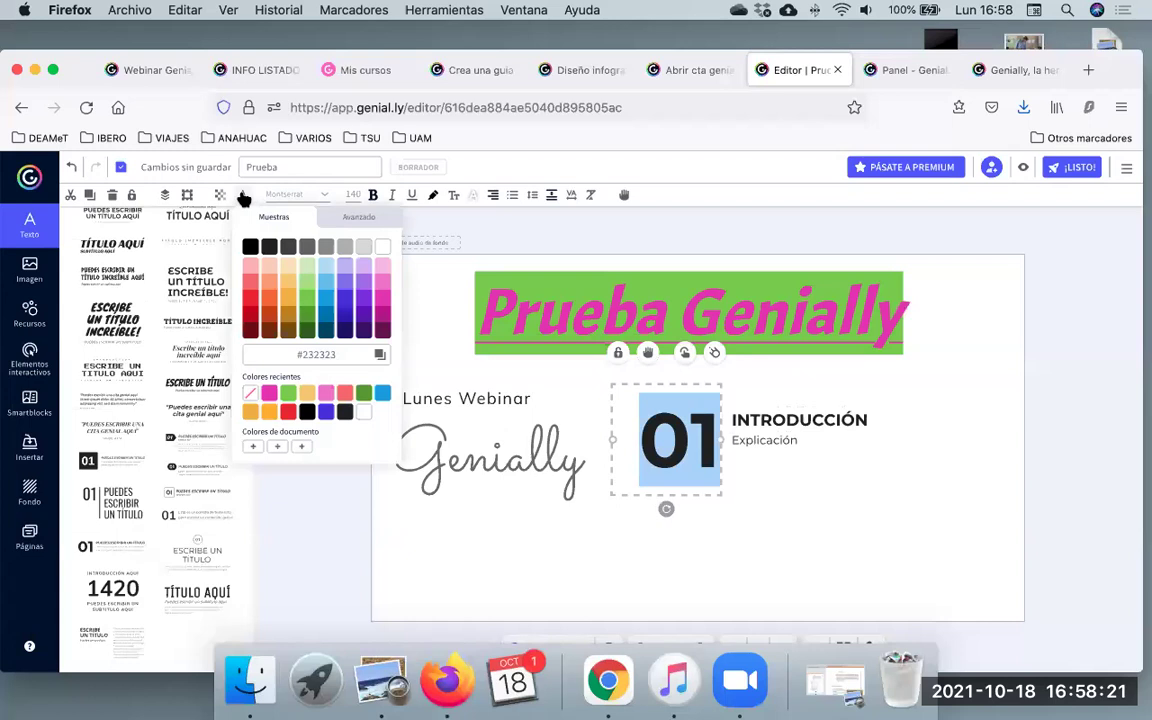
click(269, 315)
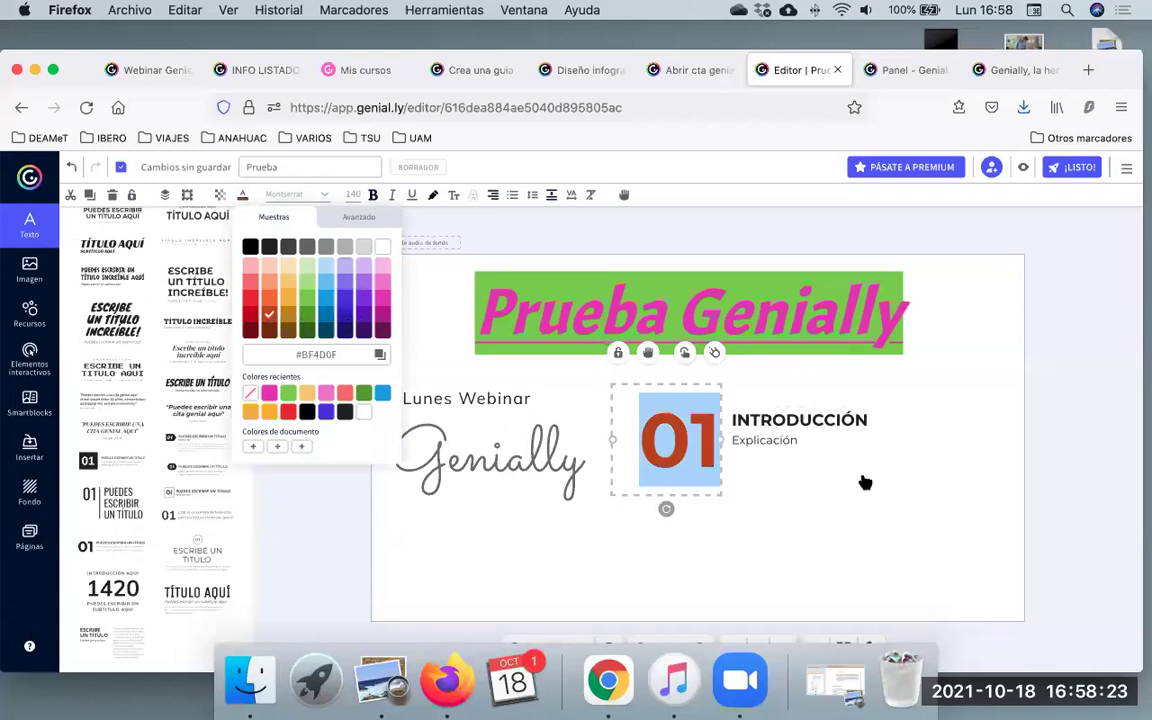
click(925, 505)
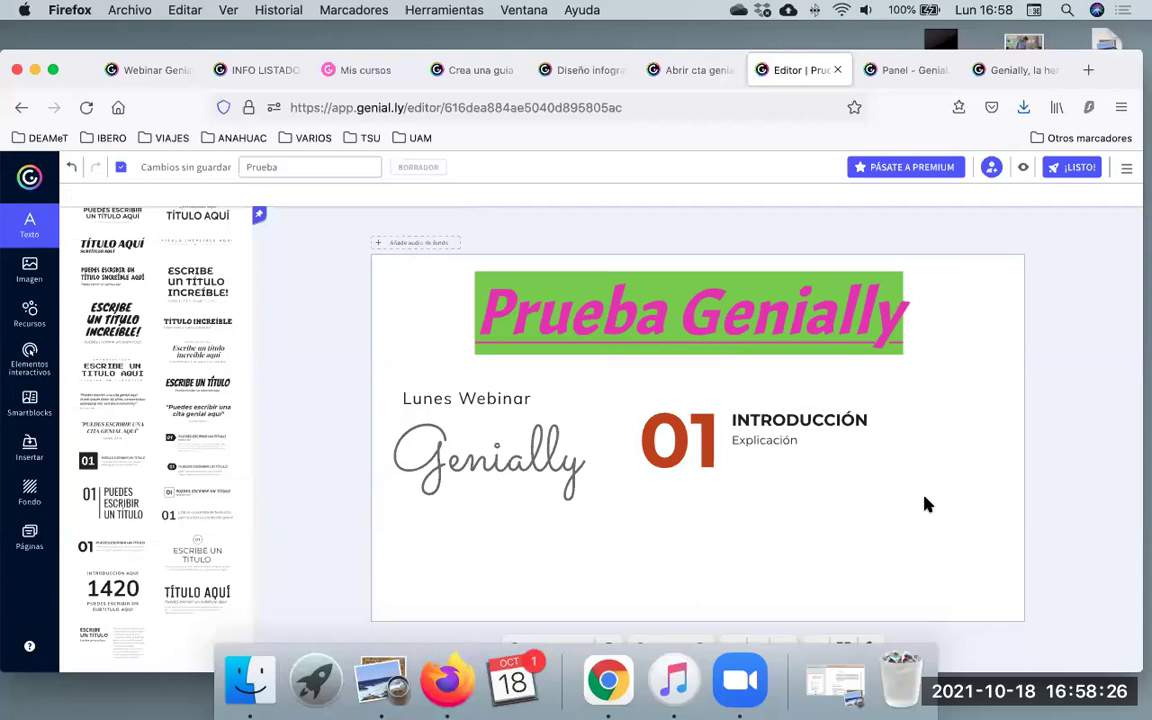
scroll(124, 482, up, 10)
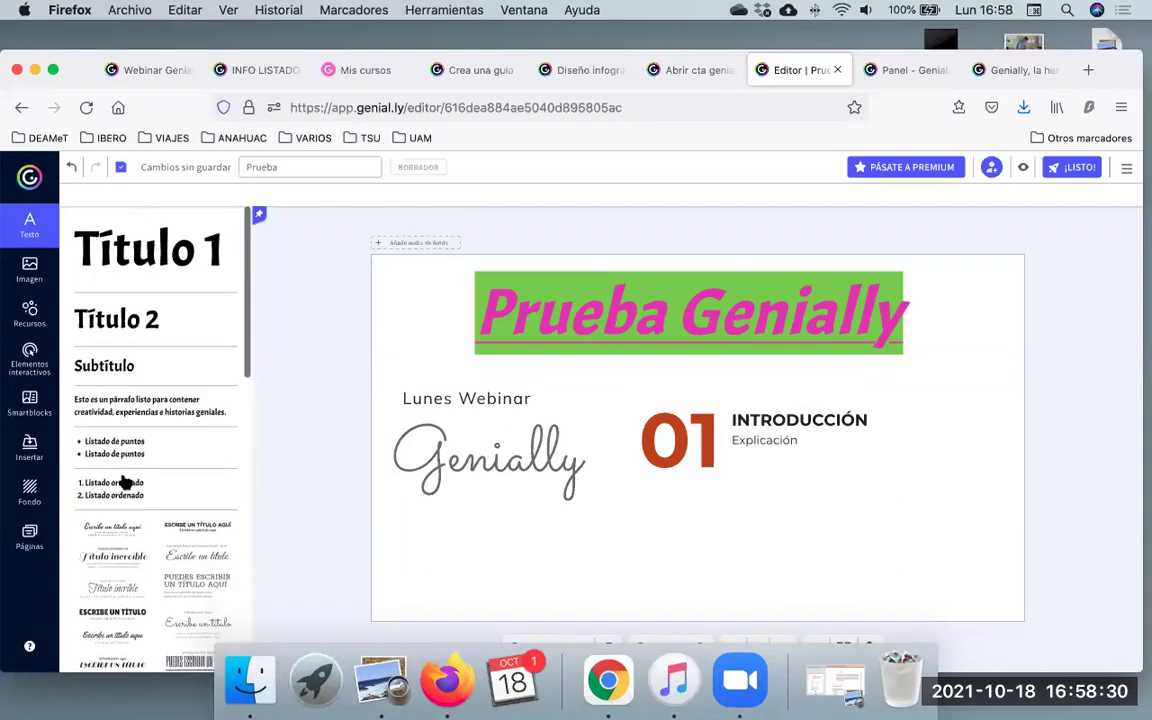
Open the full gallery of transparent-background images and look through it.
scroll(124, 482, down, 4)
scroll(124, 482, up, 4)
click(27, 278)
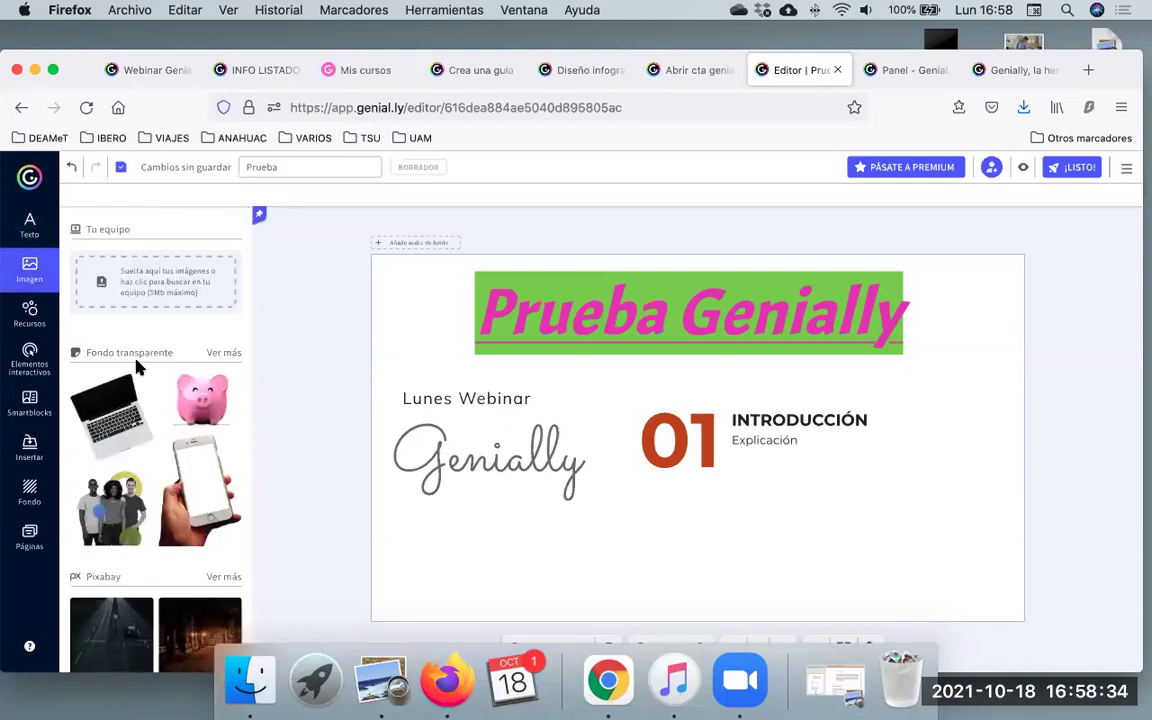
scroll(139, 368, down, 1)
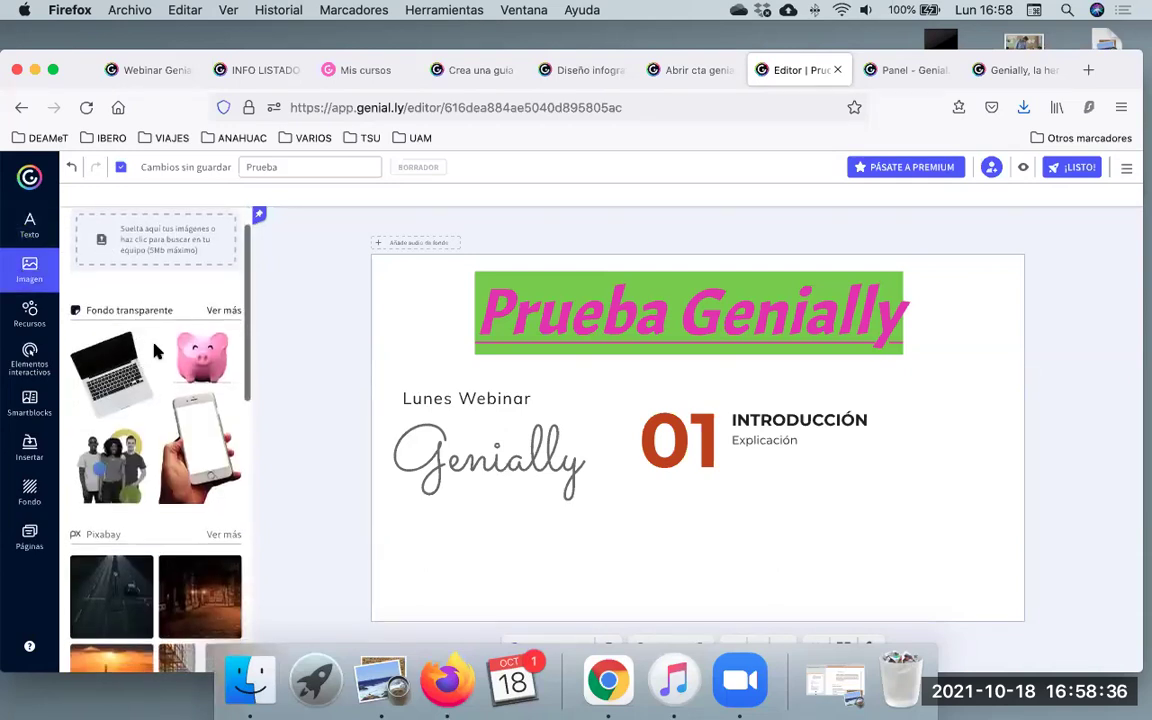
scroll(156, 350, down, 3)
scroll(155, 347, up, 1)
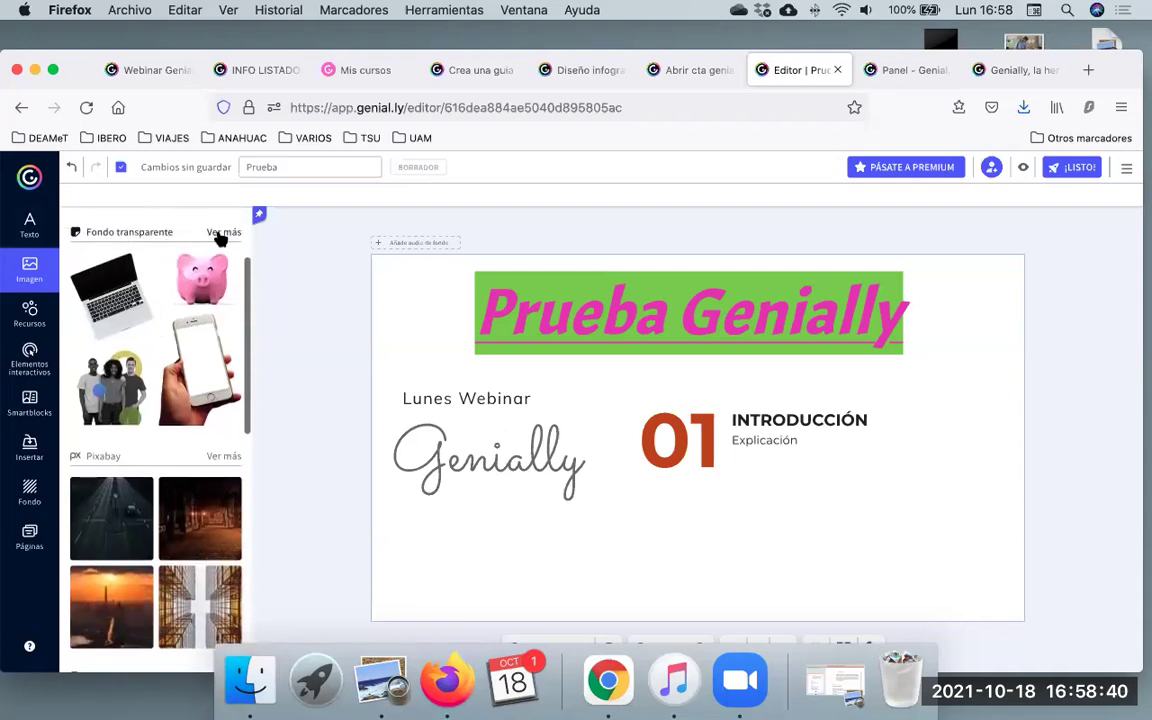
click(220, 234)
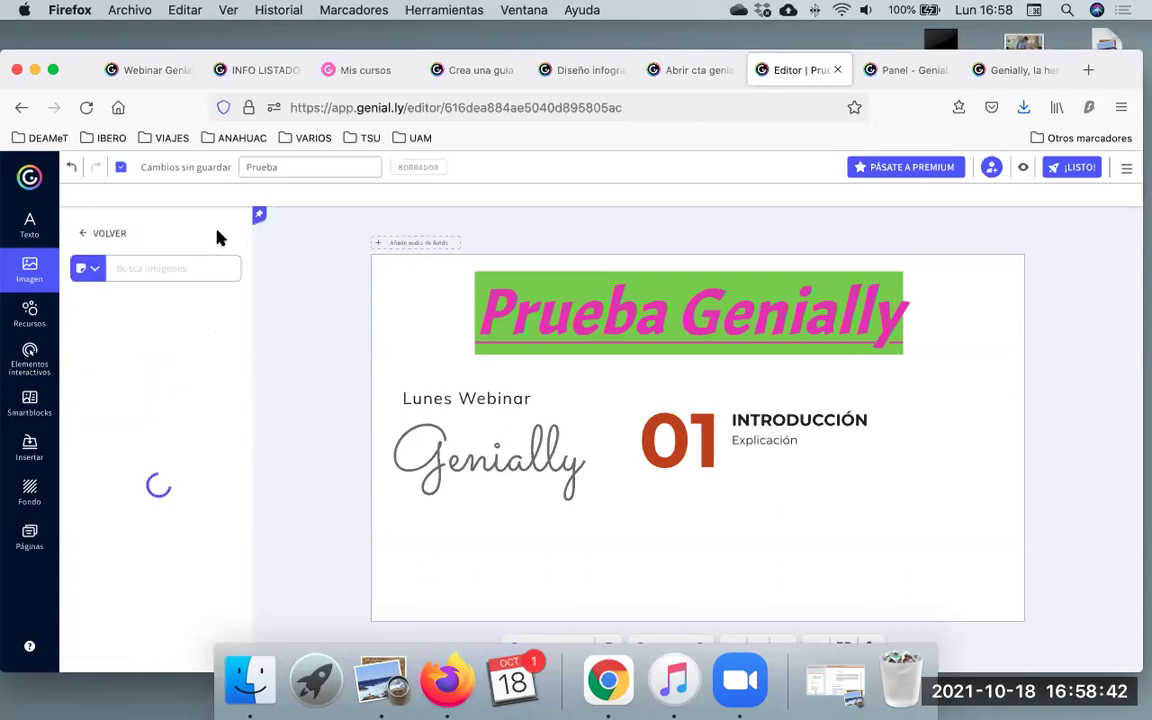
scroll(213, 467, down, 3)
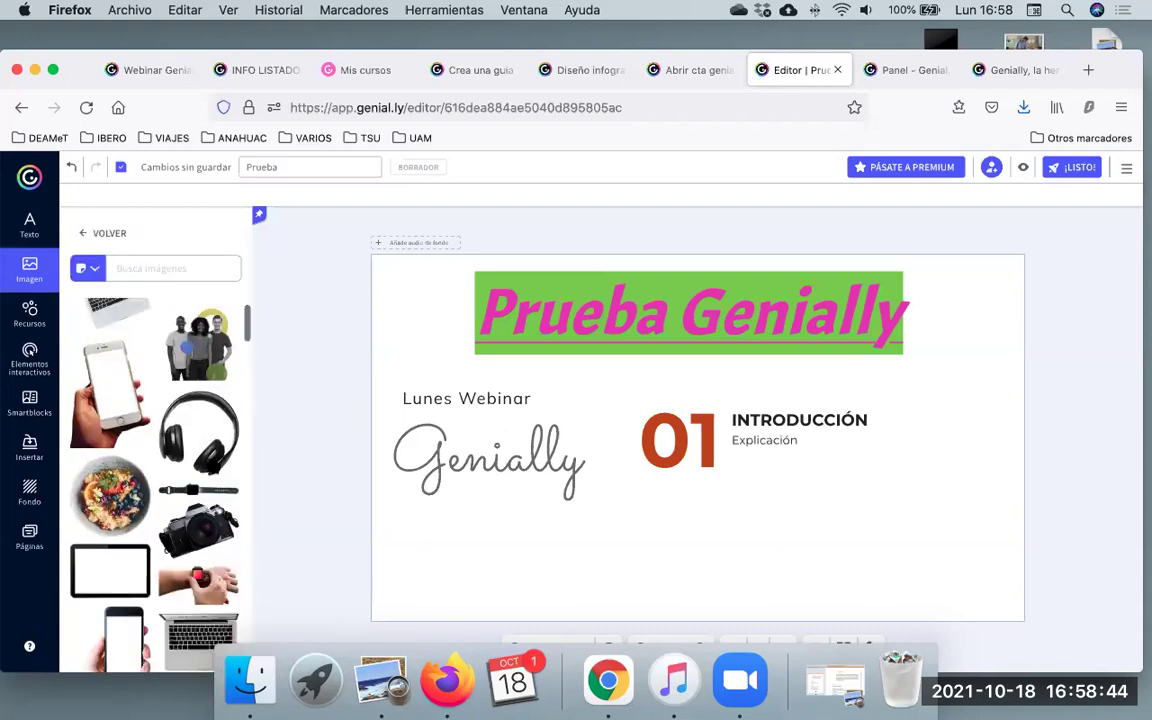
scroll(155, 521, down, 5)
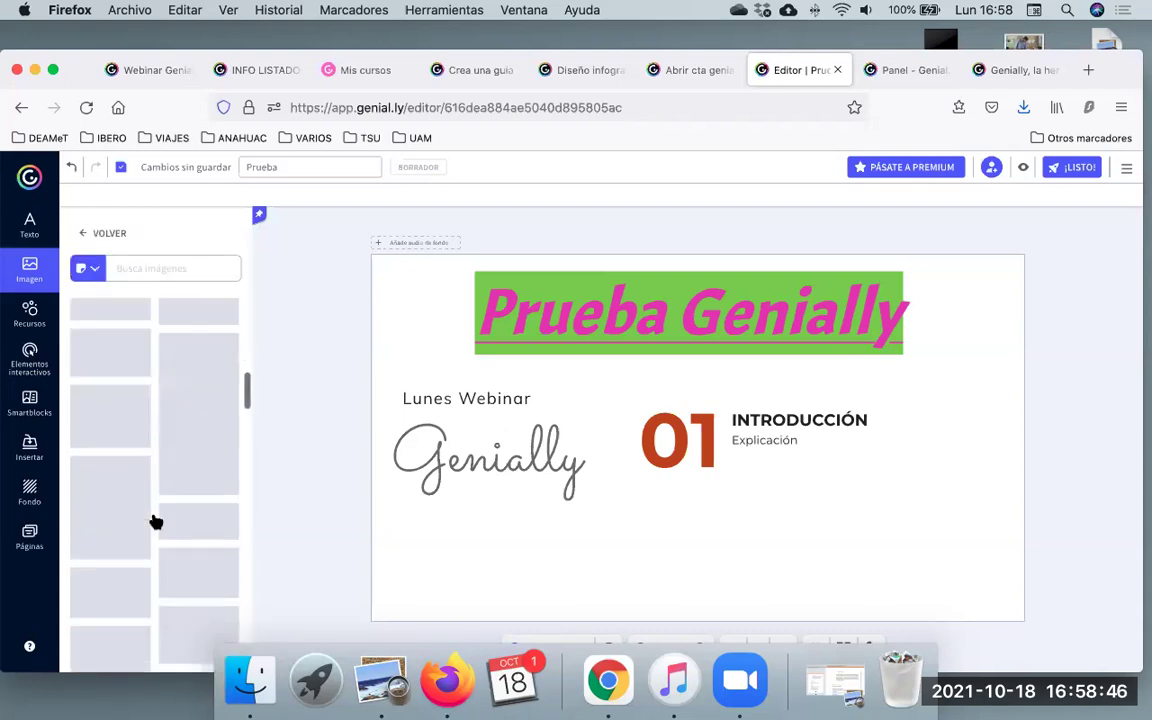
scroll(155, 521, up, 8)
Search the transparent-background images for "lapiz" and add the picture of the hand holding a pencil to the page.
click(130, 267)
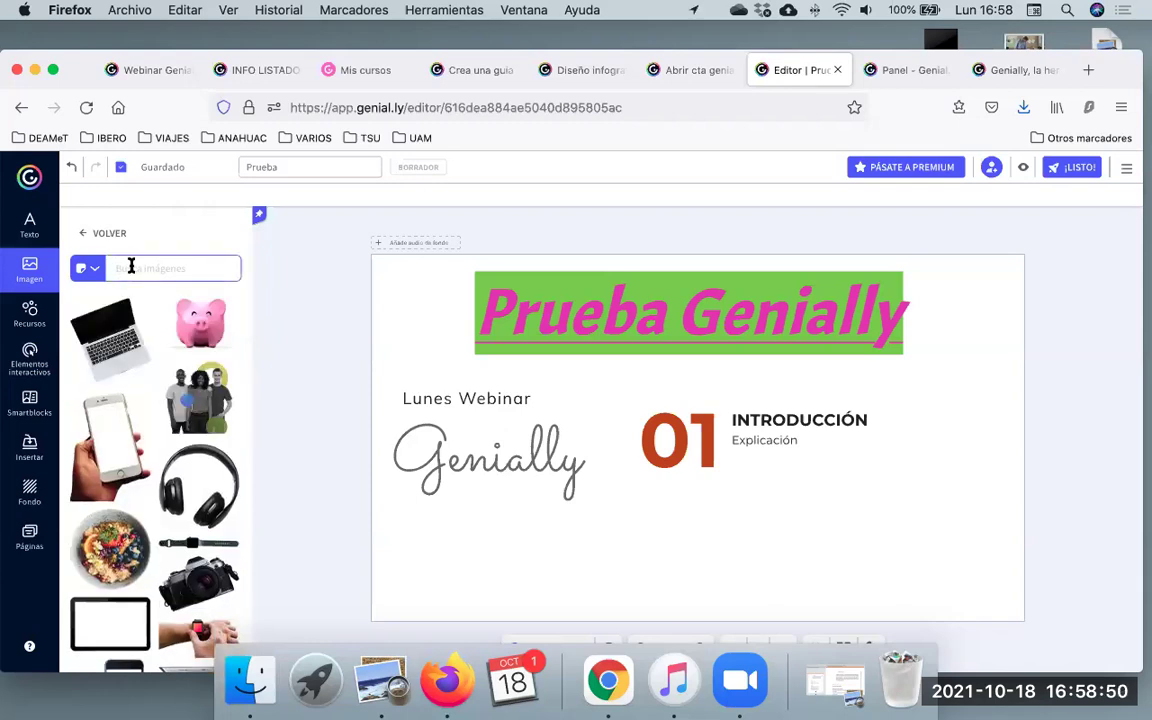
text(lapiz)
key(Return)
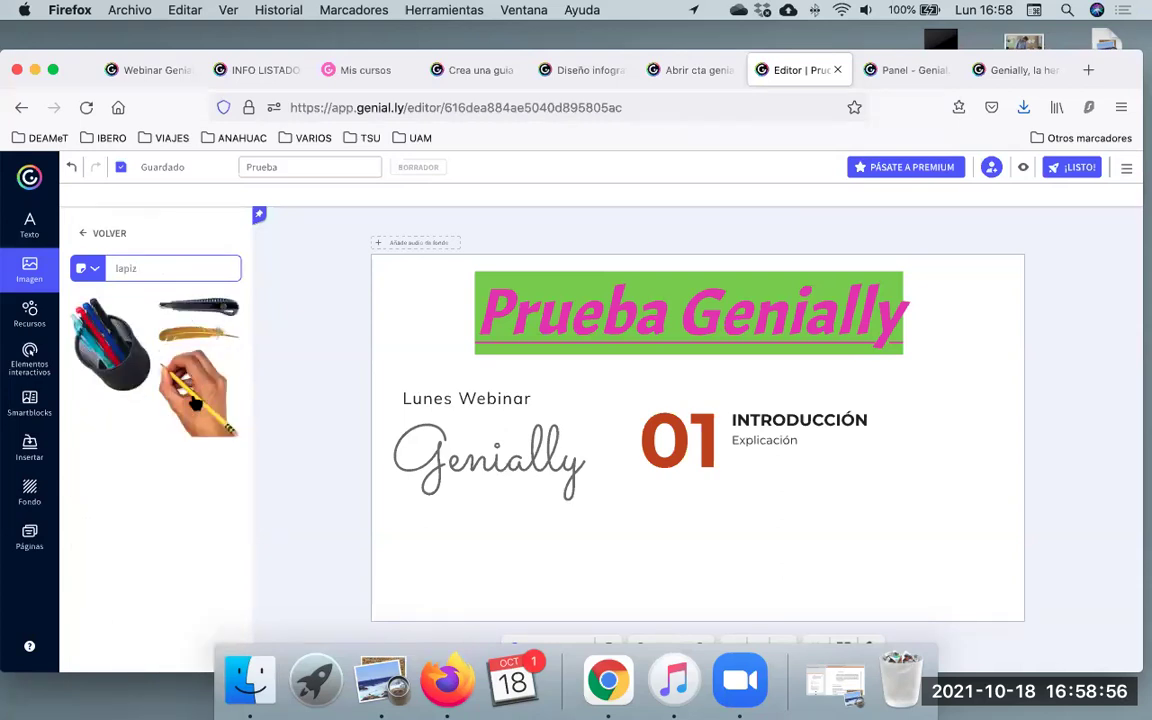
drag(178, 362, 725, 372)
drag(997, 371, 933, 378)
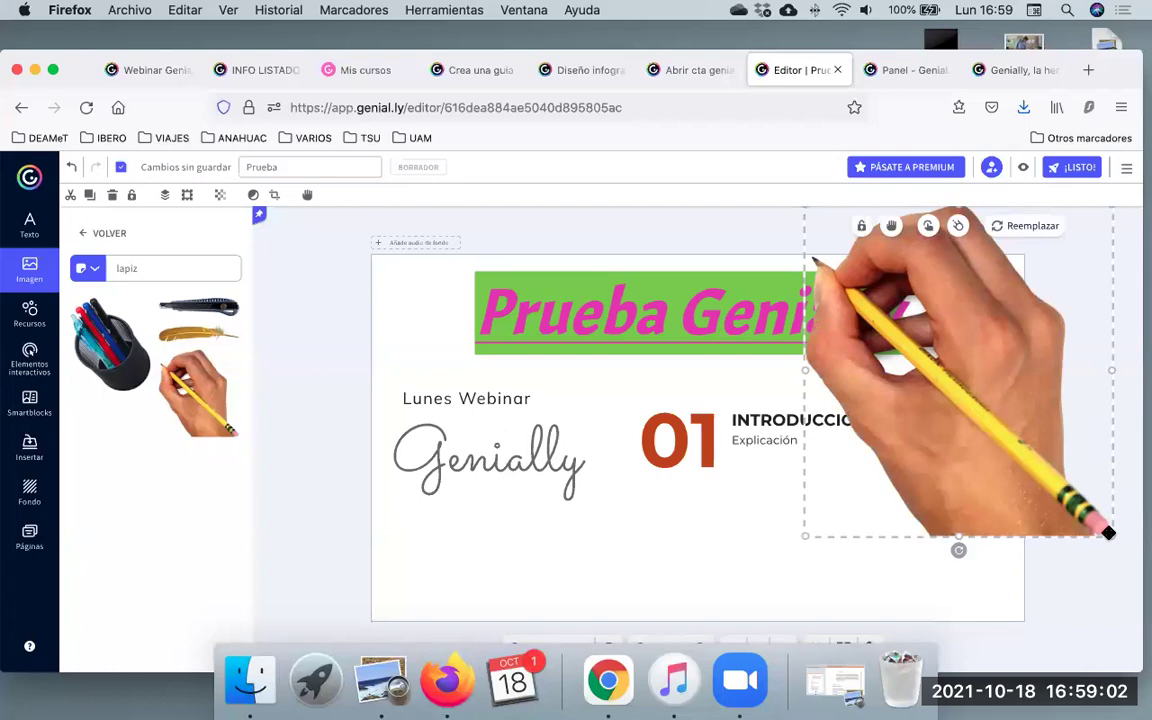
Shrink the pencil hand image, place it at the end of the "Prueba Genially" heading with the tip at the underline, and deselect it.
mouse_move(970, 390)
mouse_down()
mouse_move(905, 352)
mouse_move(919, 342)
mouse_up()
mouse_move(869, 257)
mouse_down()
mouse_move(935, 395)
mouse_move(920, 396)
mouse_up()
click(920, 396)
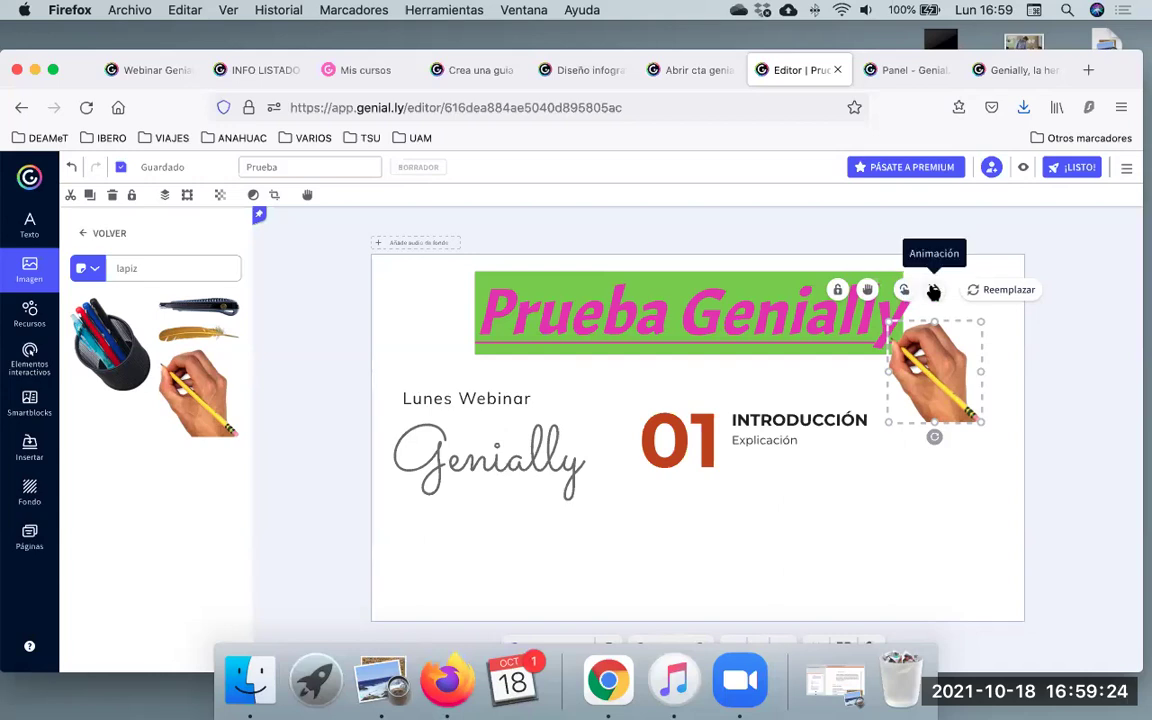
click(868, 530)
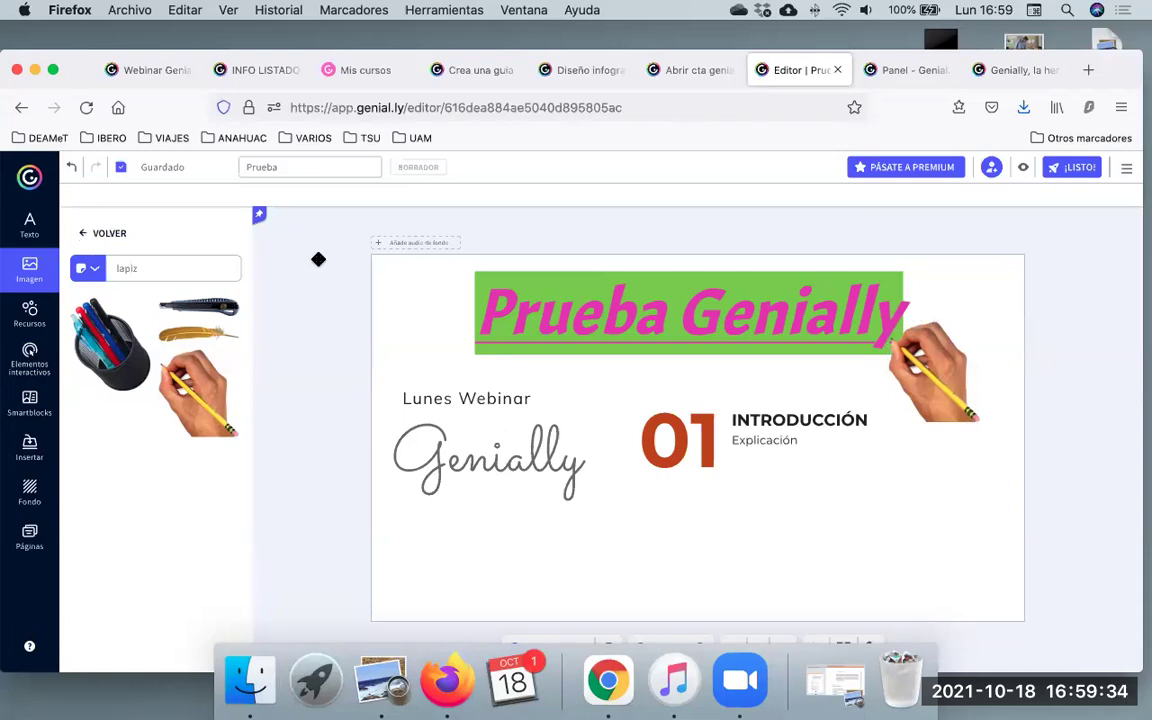
Leave the "lapiz" image results and open the full Pixabay image gallery.
click(92, 235)
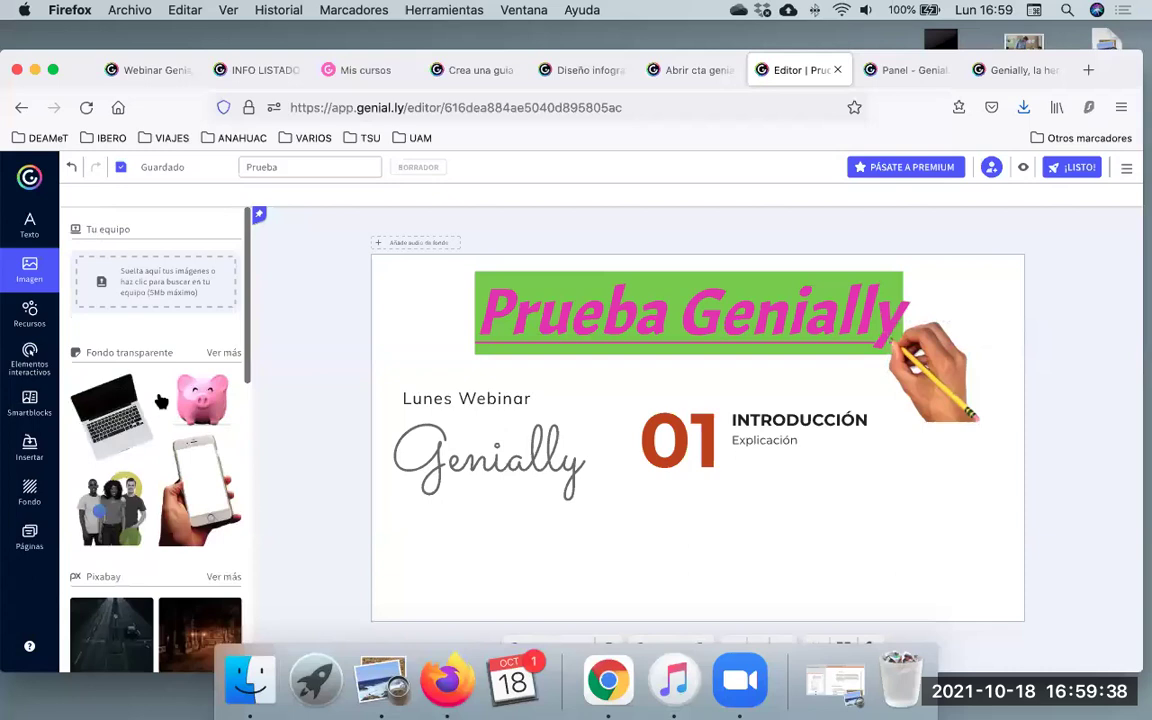
scroll(160, 401, down, 5)
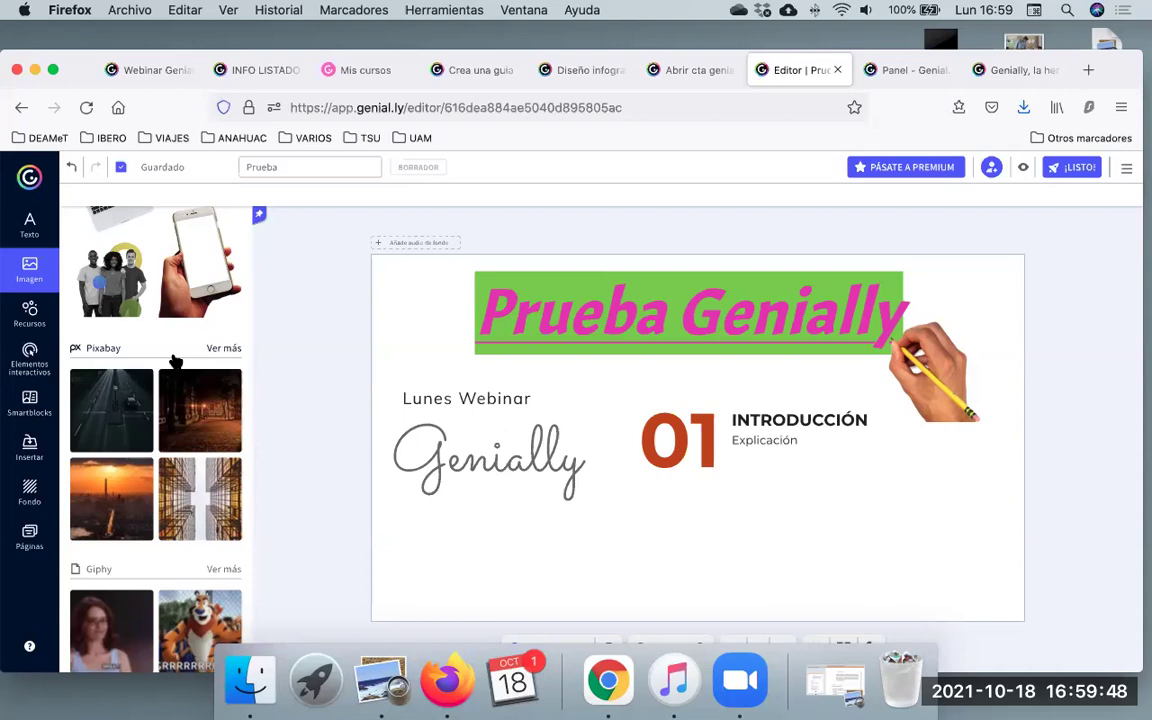
scroll(175, 362, down, 2)
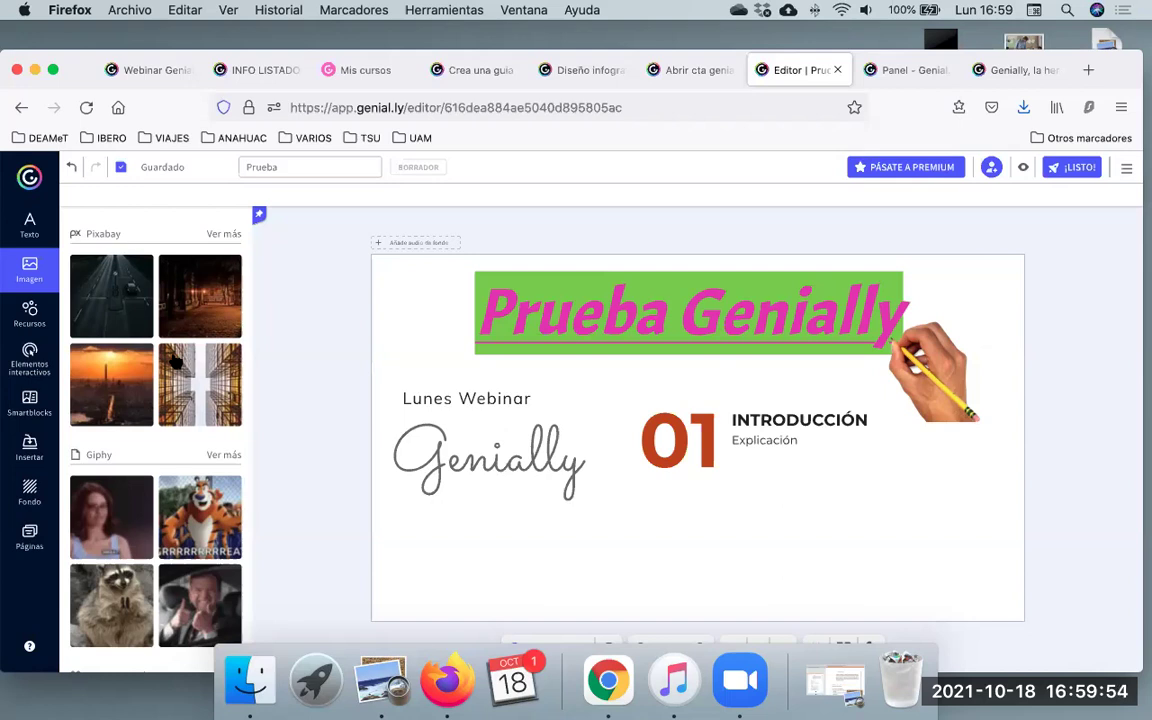
click(222, 234)
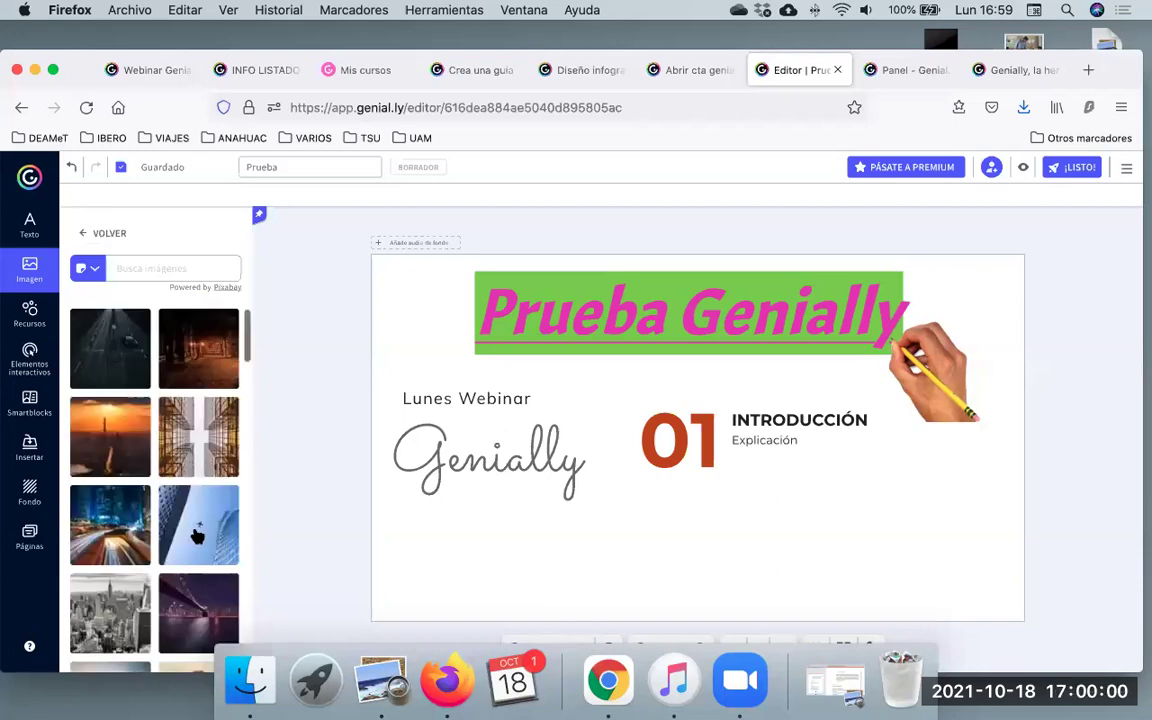
Add the Pixabay night photo of the riverside city with a castle, shrink it and place it in the page's lower-right area.
scroll(197, 537, down, 5)
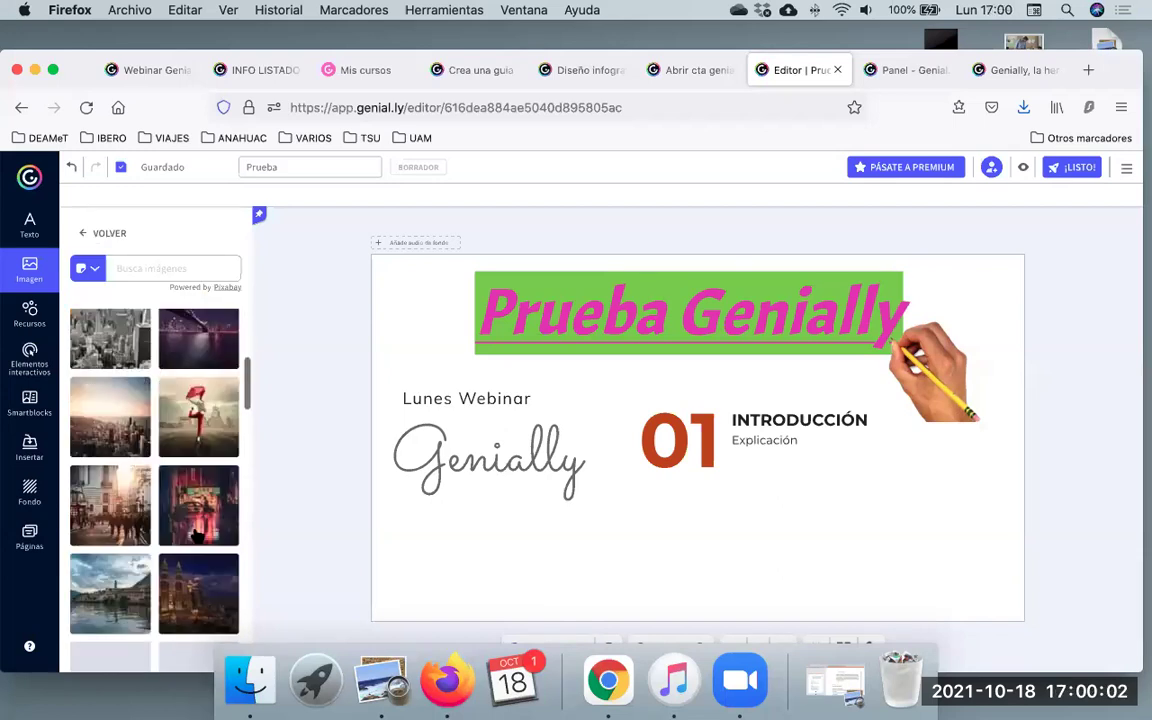
scroll(197, 537, down, 5)
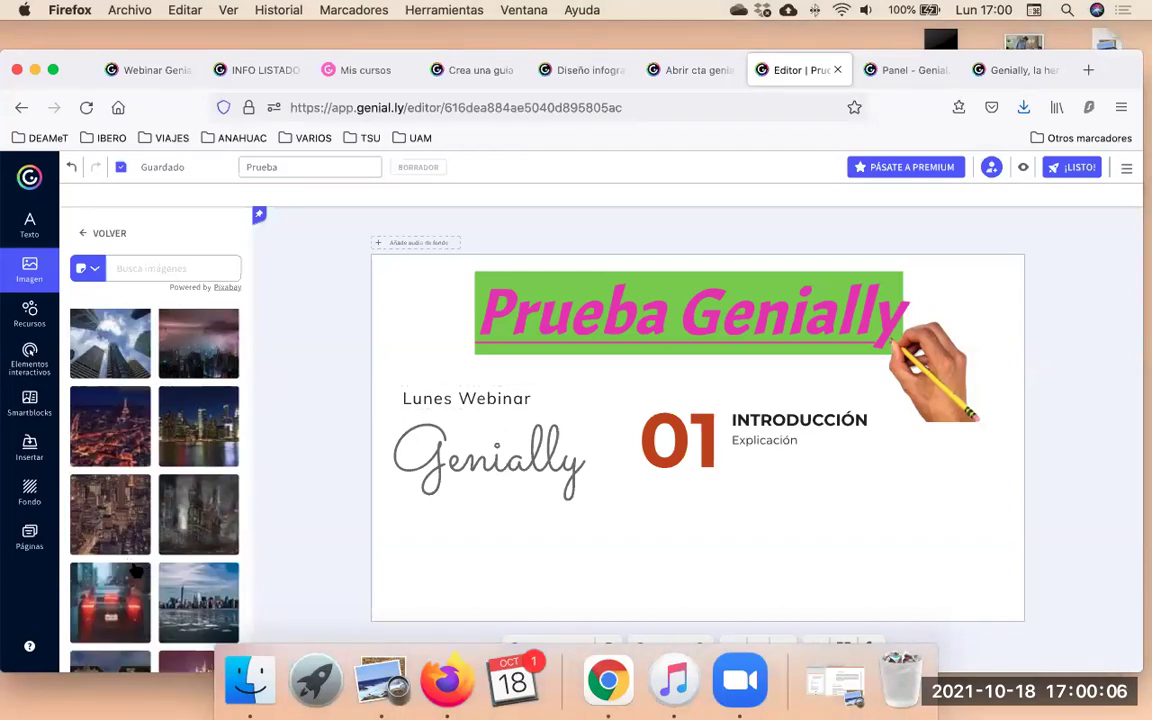
scroll(135, 568, down, 2)
drag(806, 497, 860, 512)
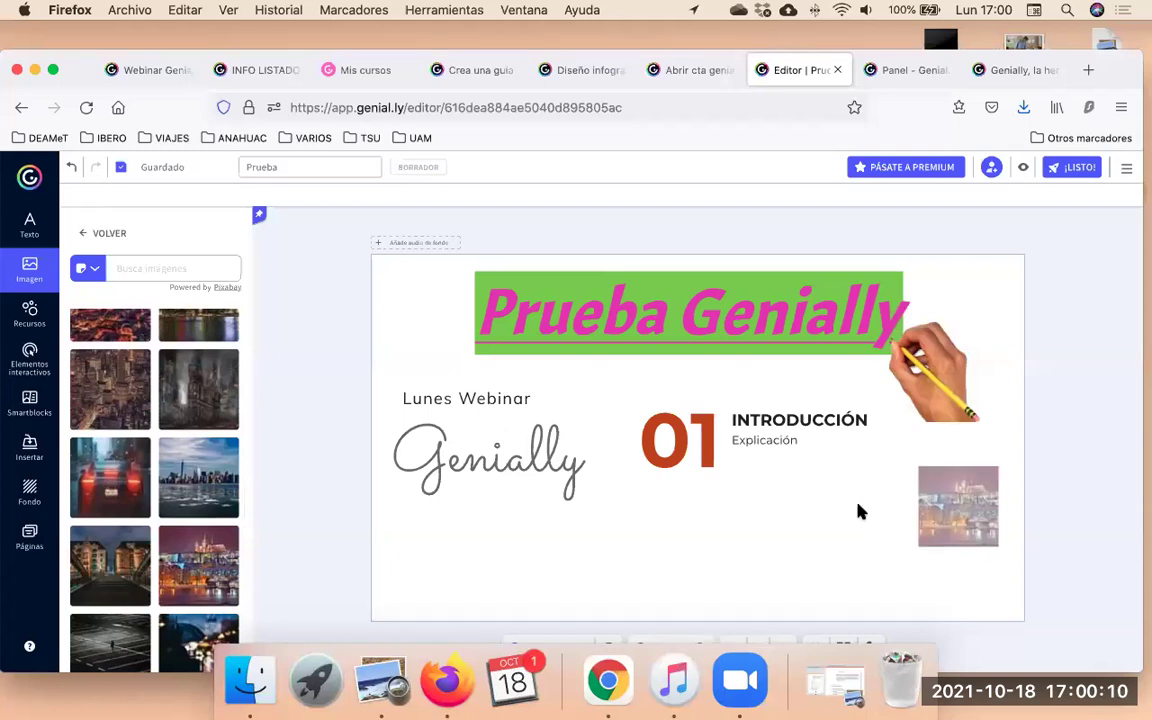
drag(1115, 453, 717, 495)
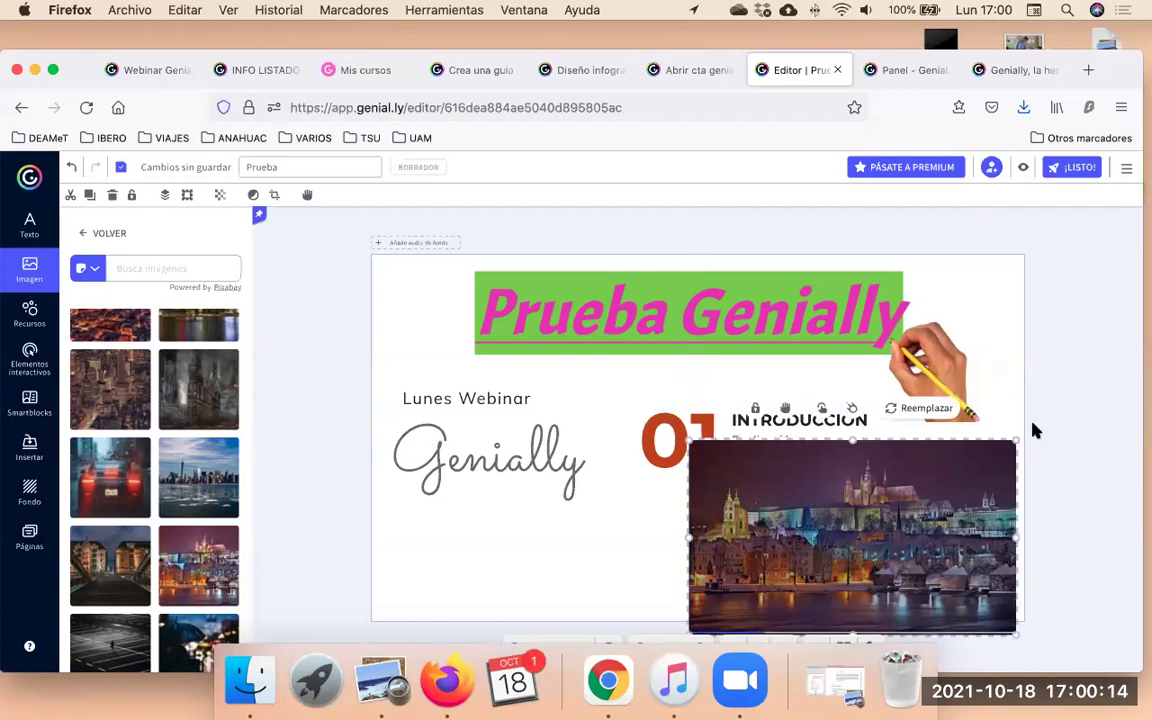
mouse_move(882, 530)
mouse_down()
mouse_move(920, 494)
mouse_move(928, 533)
mouse_move(885, 545)
mouse_up()
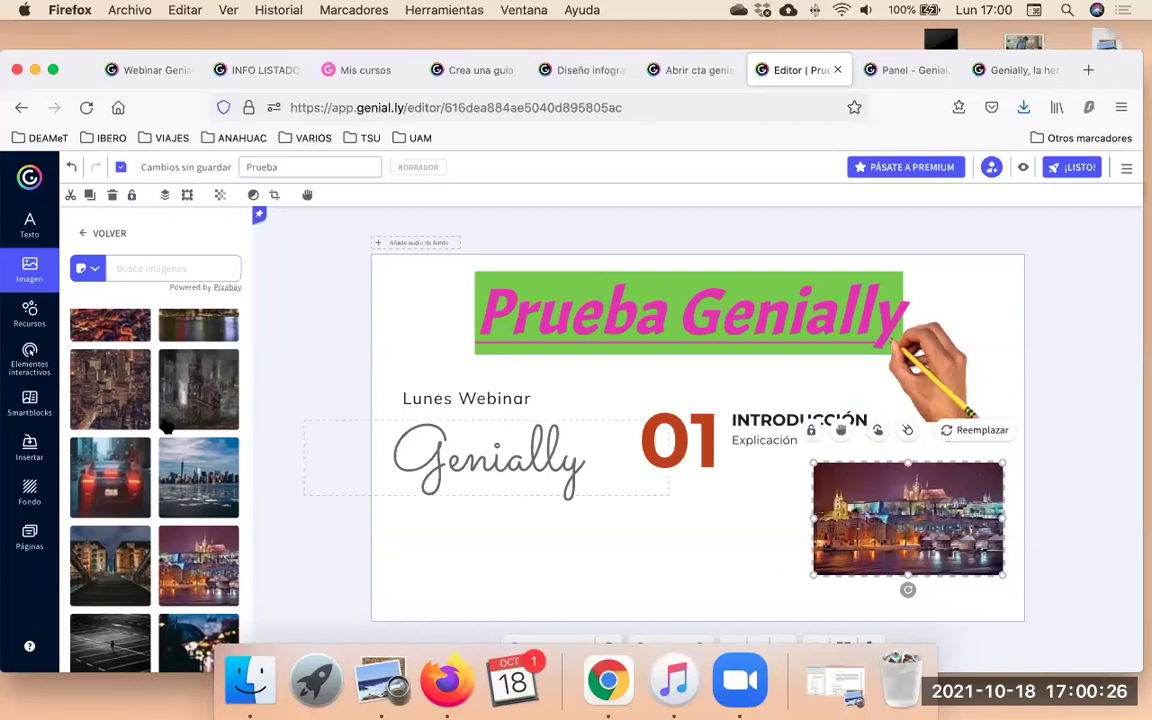
Search the Pixabay images for "edificio" and browse the matching photos.
scroll(167, 427, down, 10)
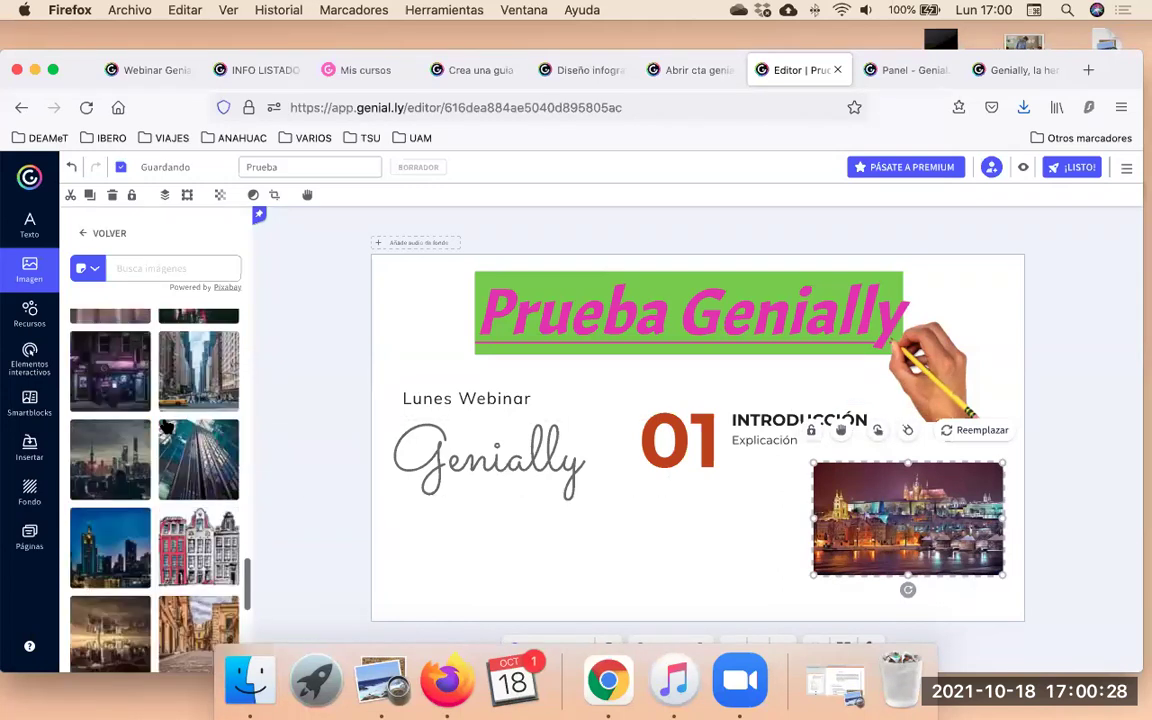
scroll(167, 427, down, 3)
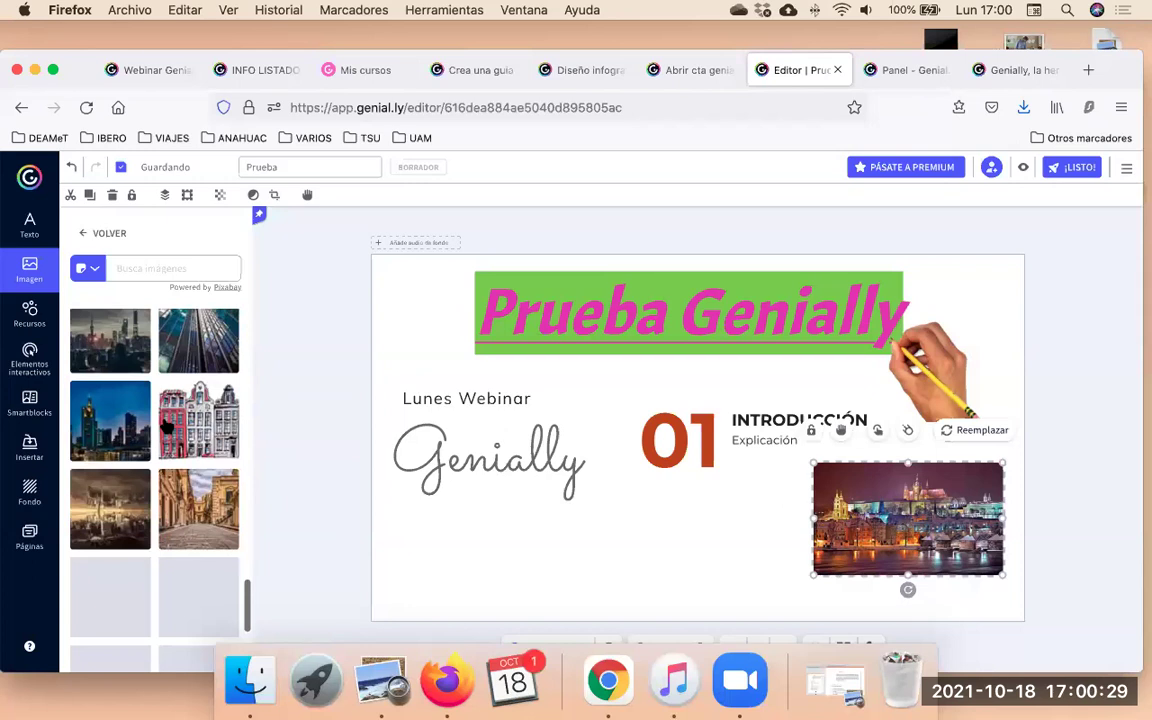
click(174, 264)
text(ed)
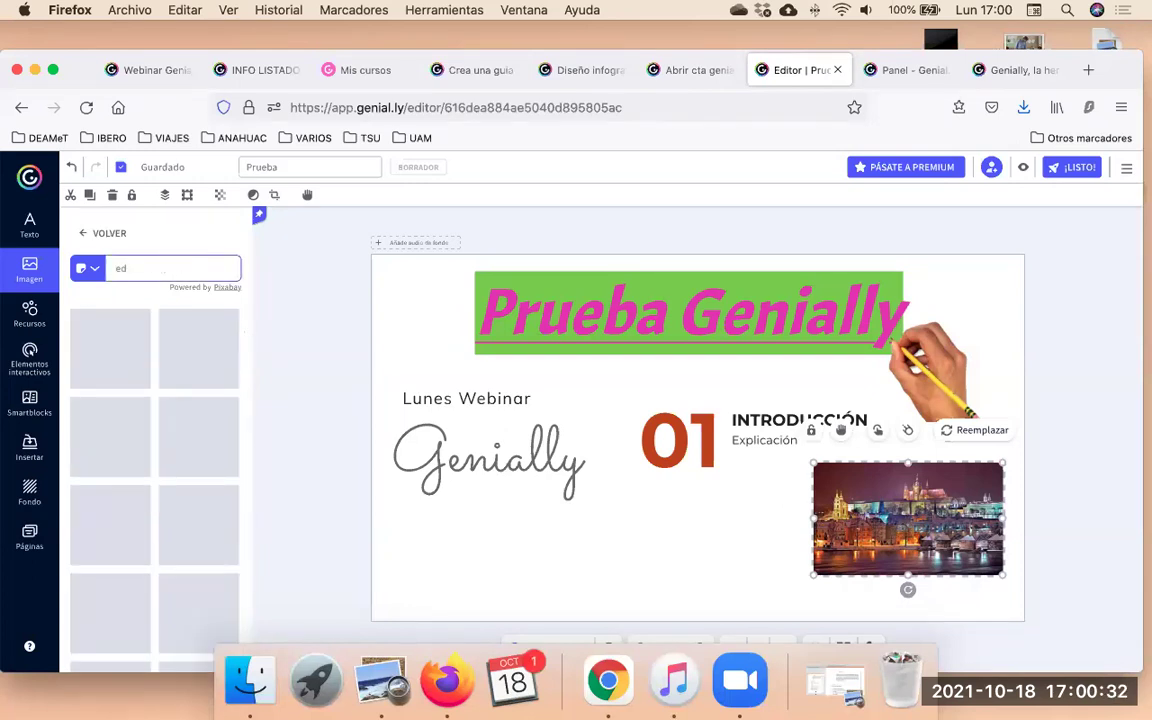
text(ificio)
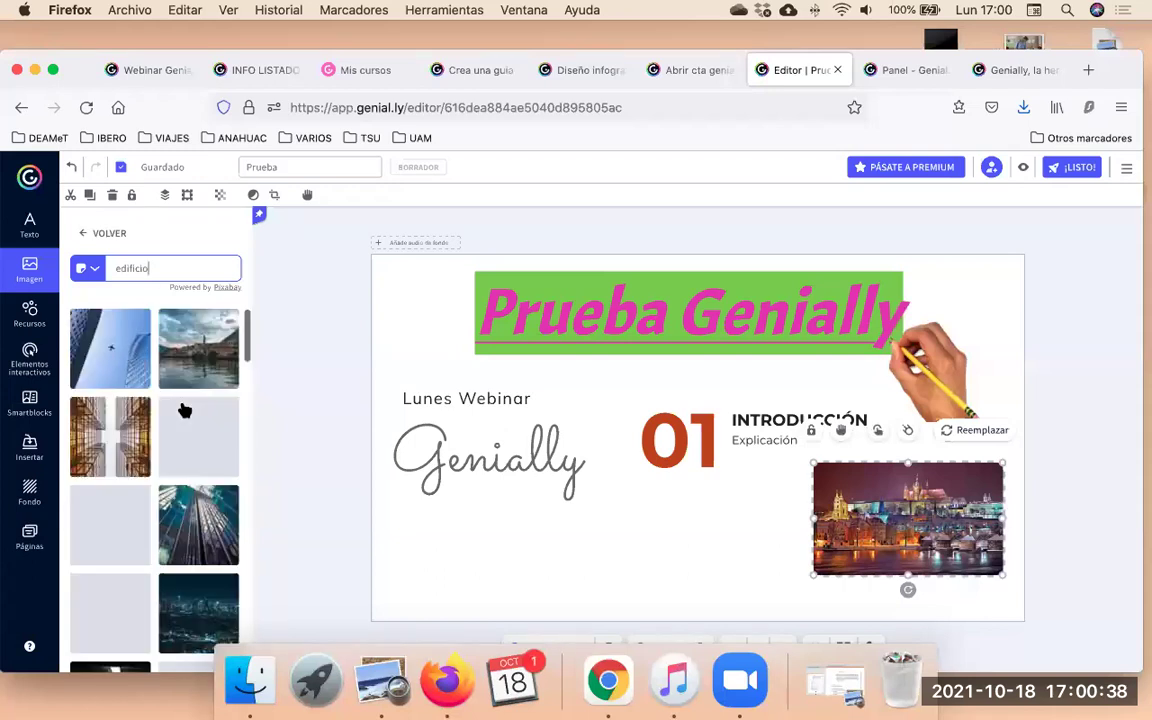
scroll(185, 410, down, 5)
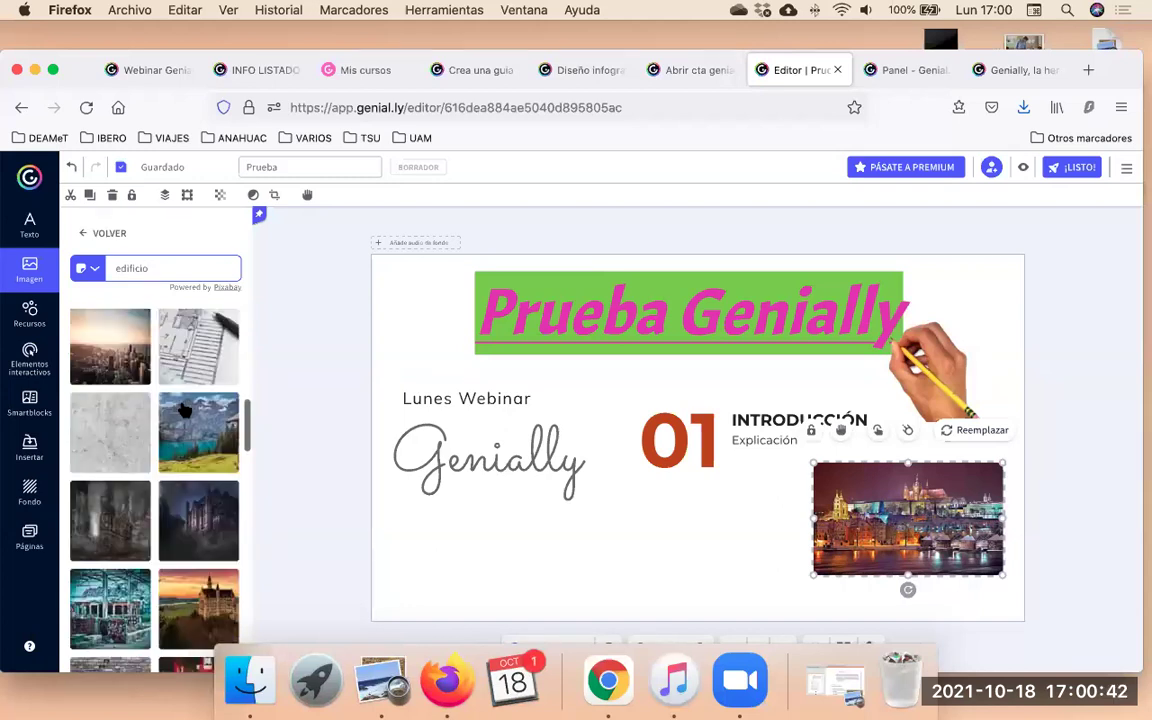
Replace the Pixabay search term with "mar" and browse the matching images.
double_click(116, 268)
text(mar)
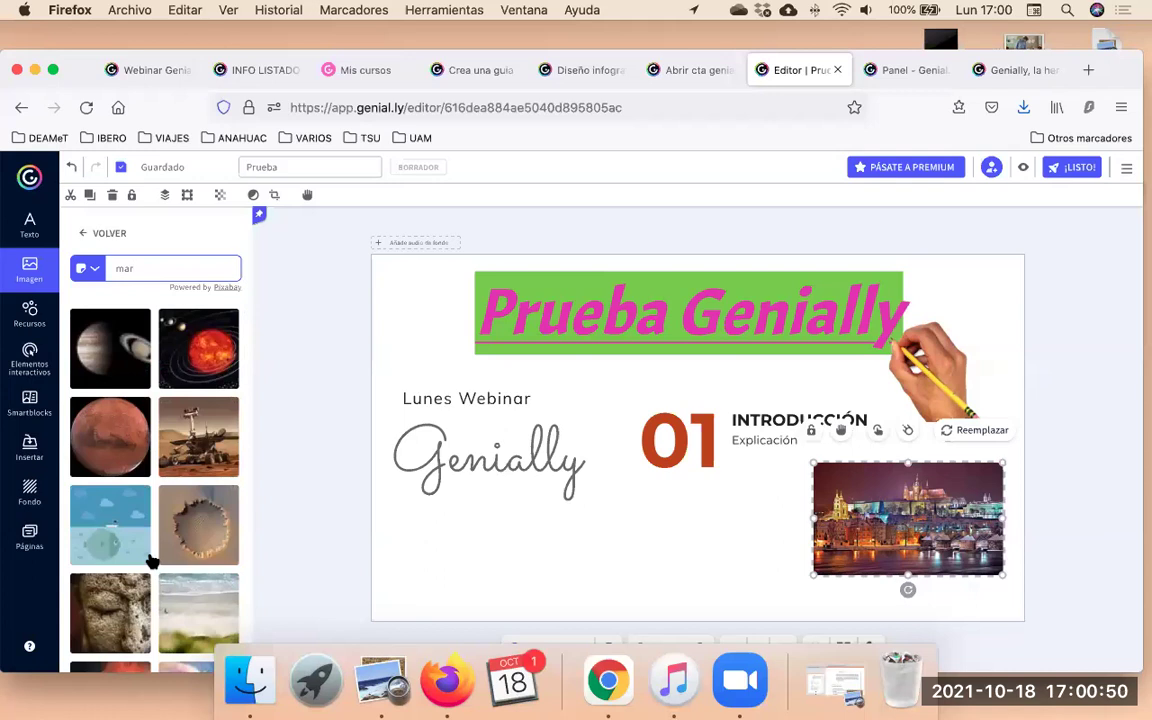
scroll(151, 562, down, 1)
scroll(151, 562, down, 5)
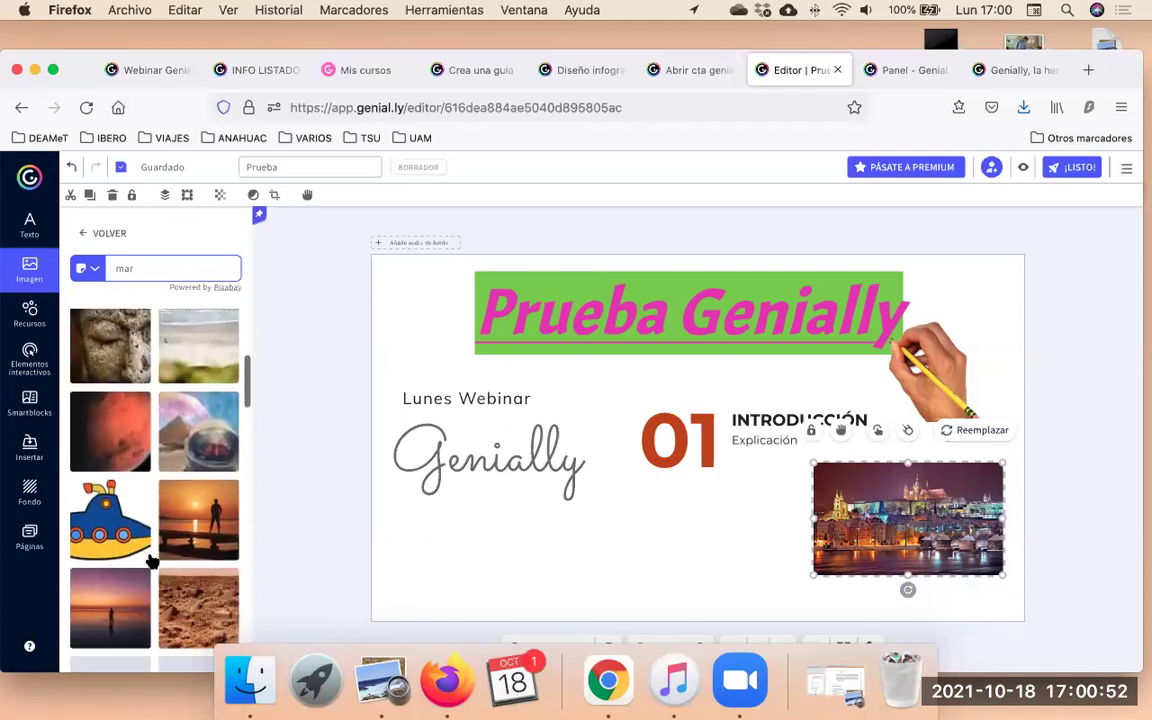
scroll(151, 562, down, 6)
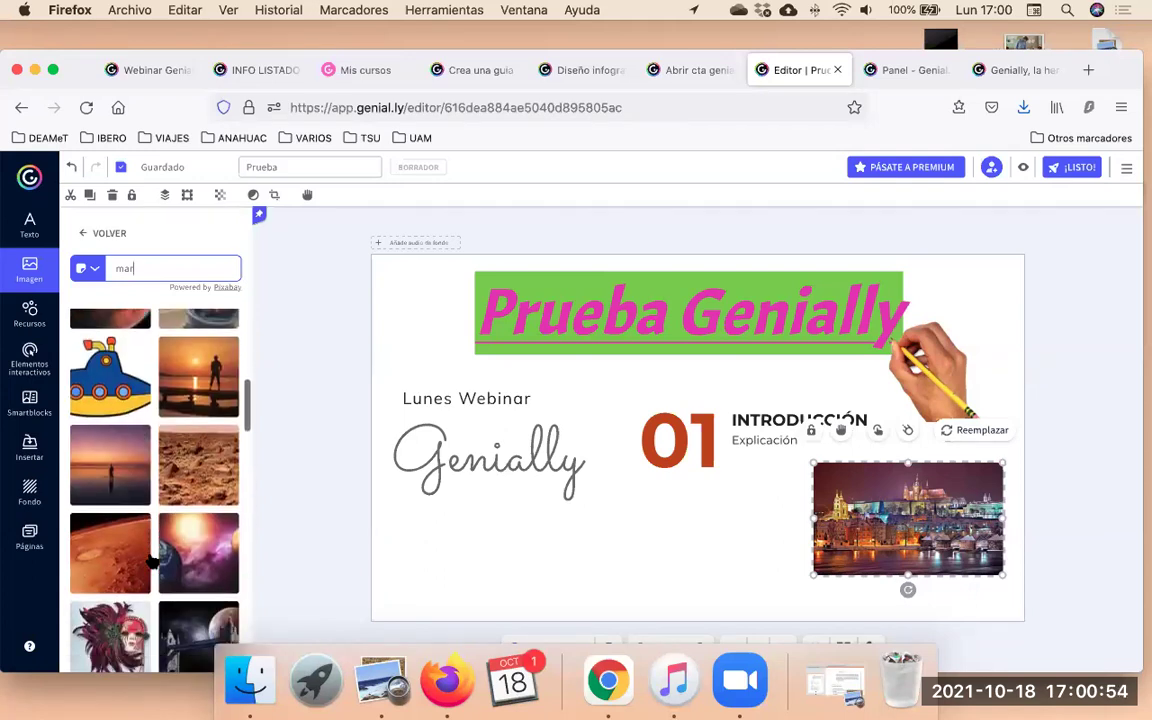
scroll(151, 562, down, 7)
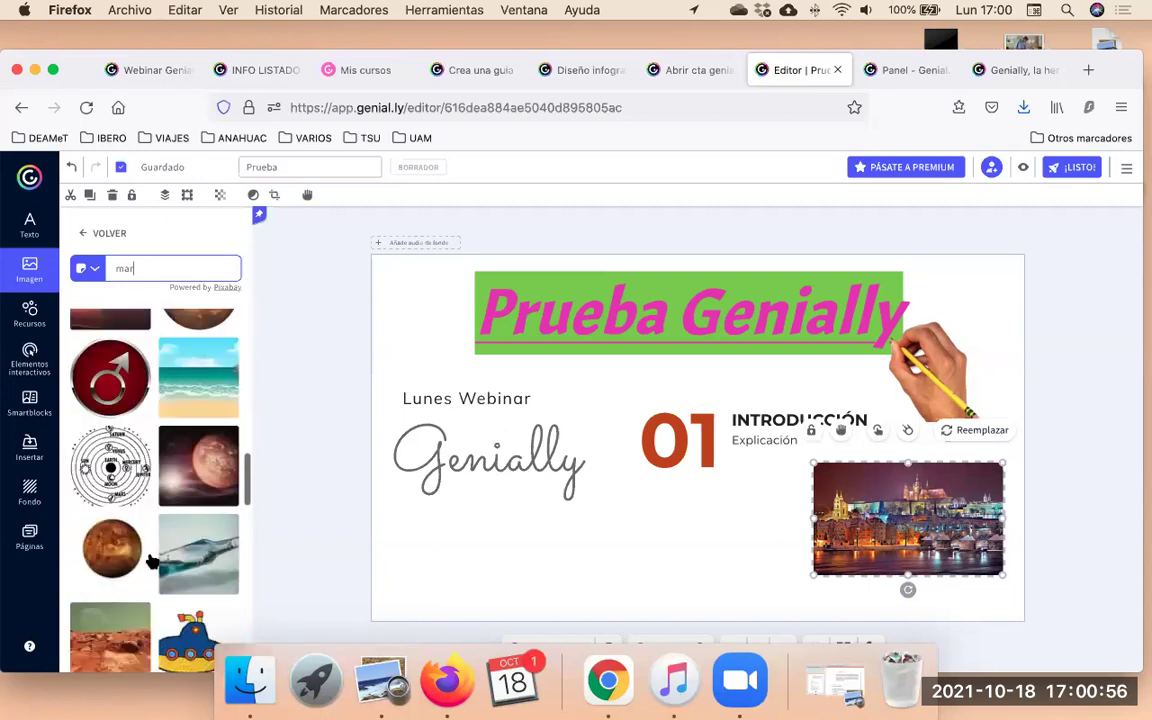
Extend the Pixabay search term to "marte" and examine the matching images.
text(te)
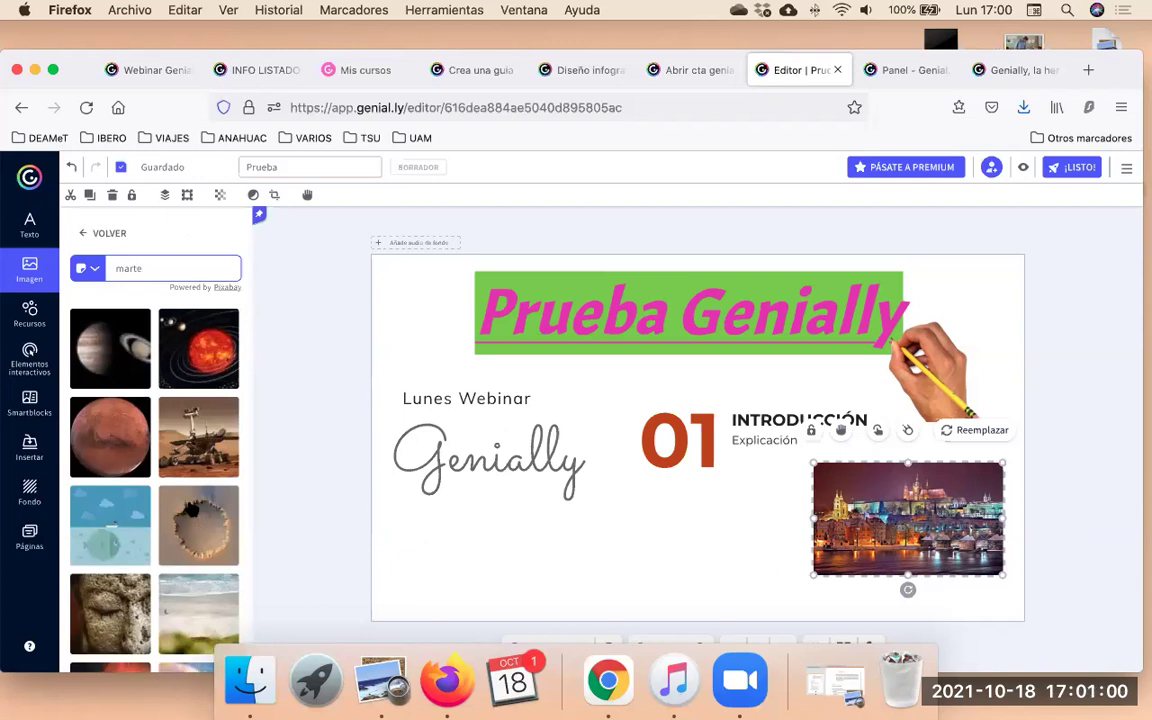
scroll(190, 470, down, 4)
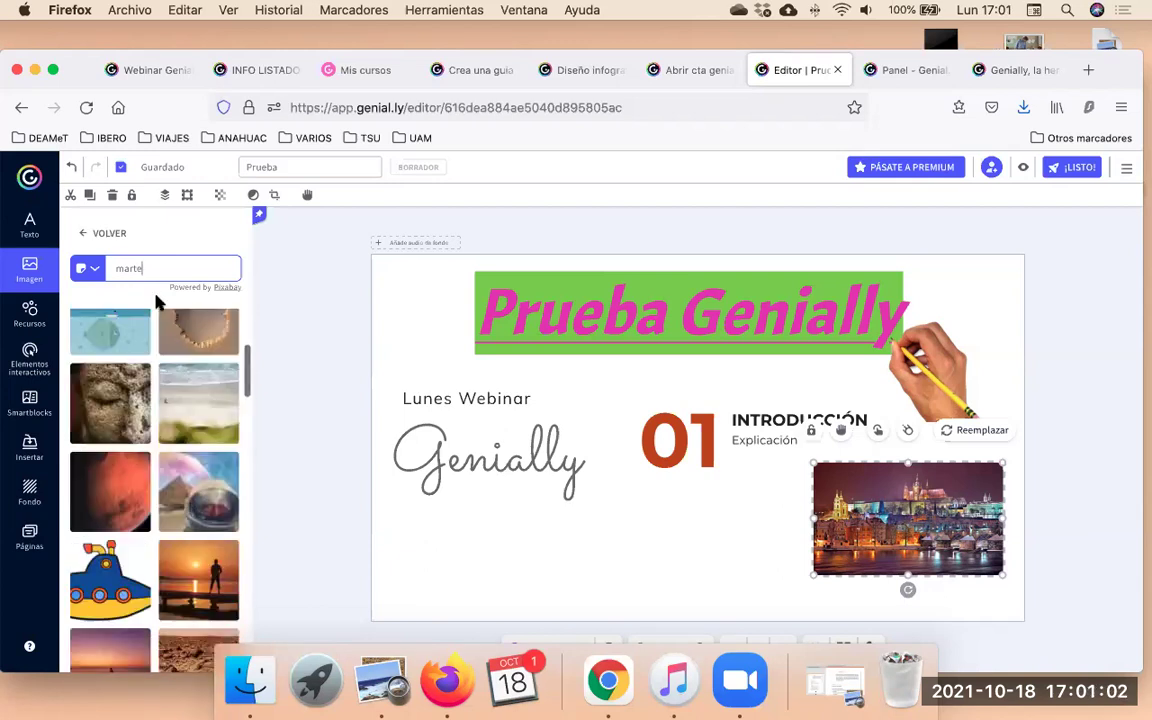
scroll(154, 300, up, 5)
Clear the Pixabay search term and delete the selected night city photo from the page.
key(super+a)
text(c)
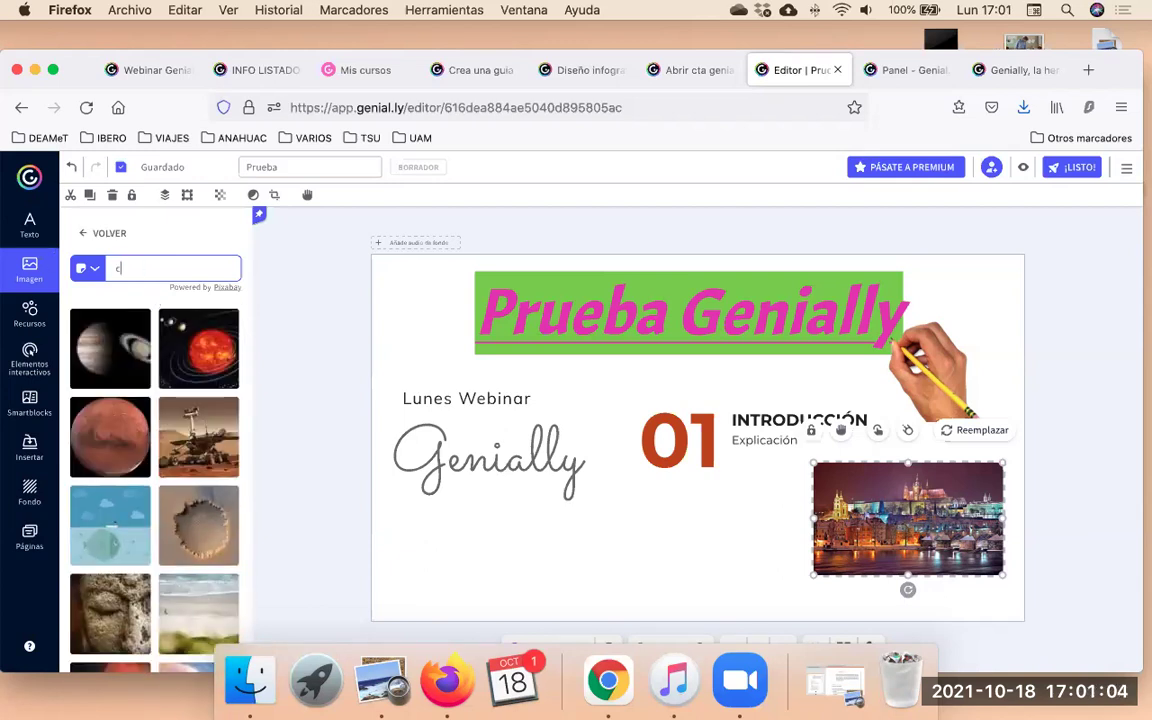
key(Delete)
key(BackSpace)
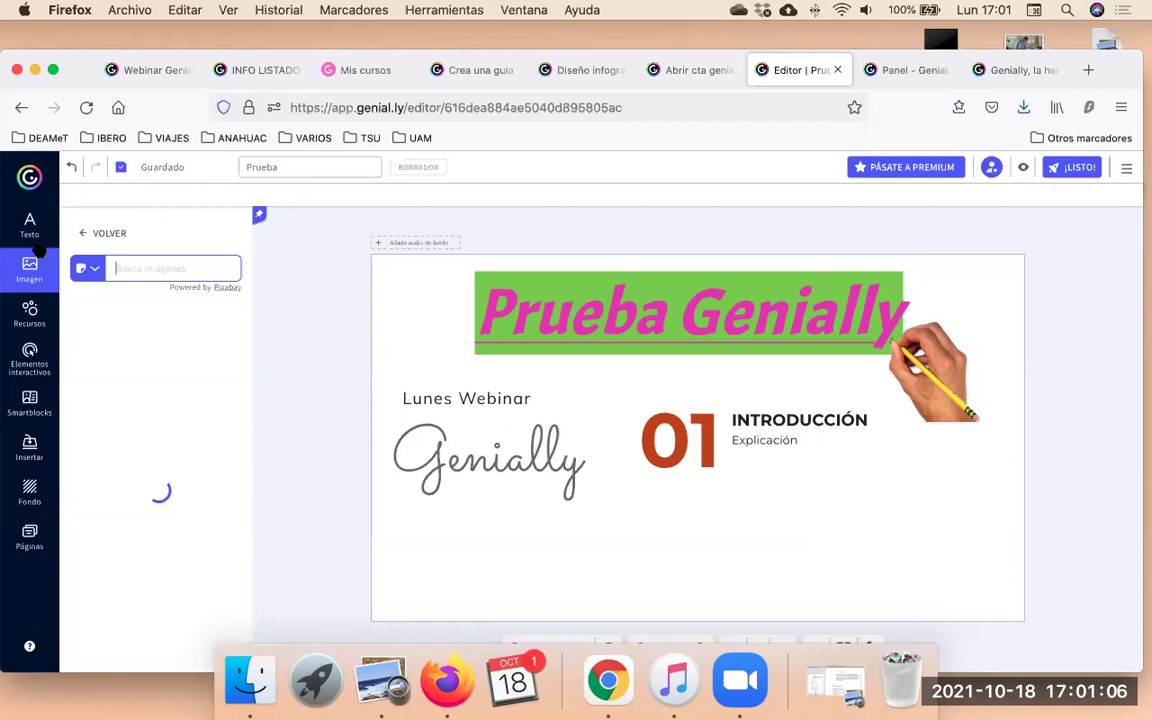
Search the transparent-background images for "sol", insert the orange sun with a face, shrink it and place it just before the "Prueba Genially" title.
text(sol)
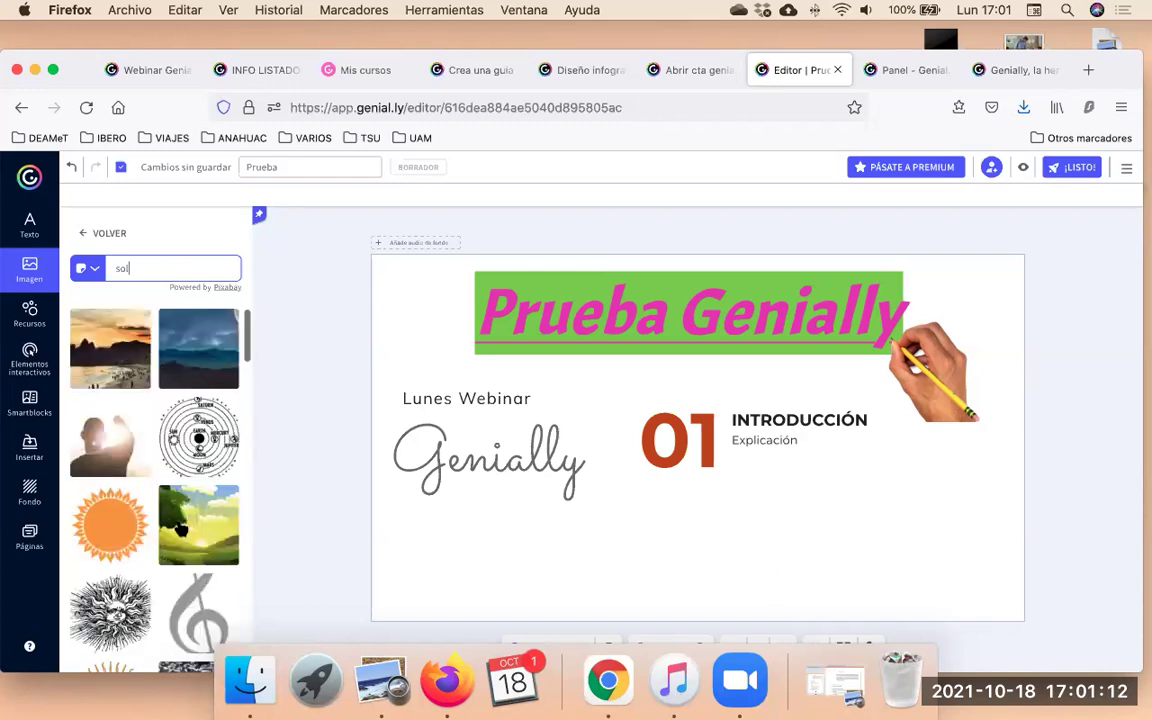
scroll(92, 452, down, 5)
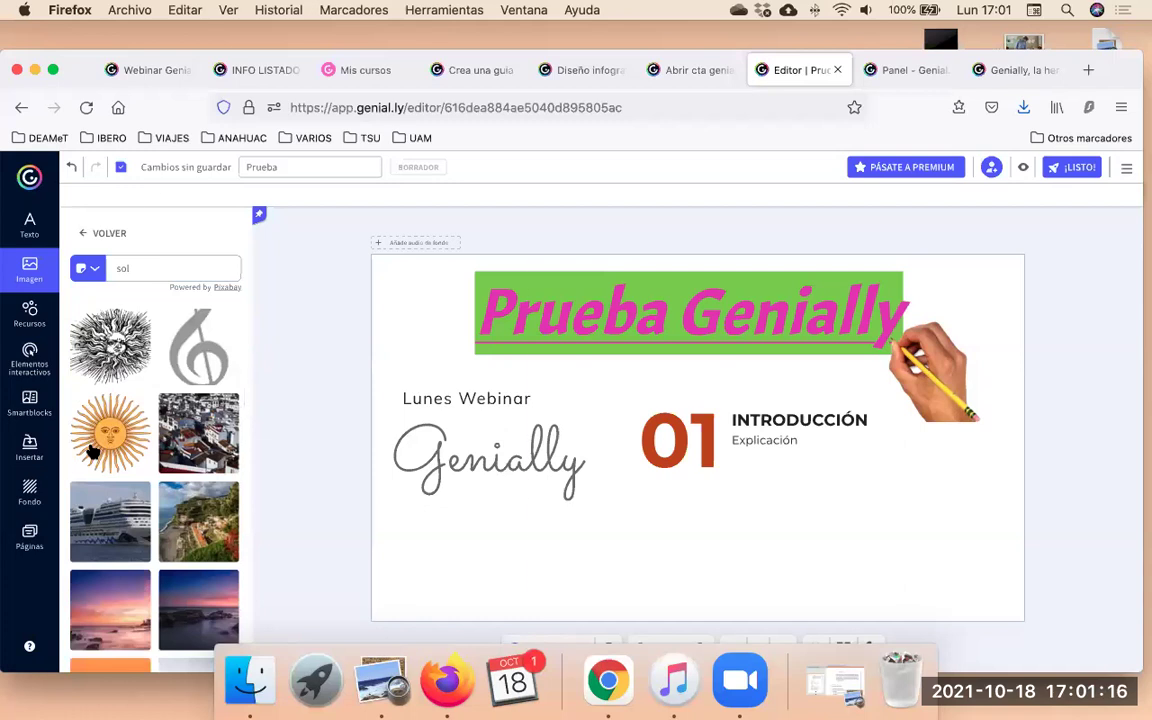
click(92, 452)
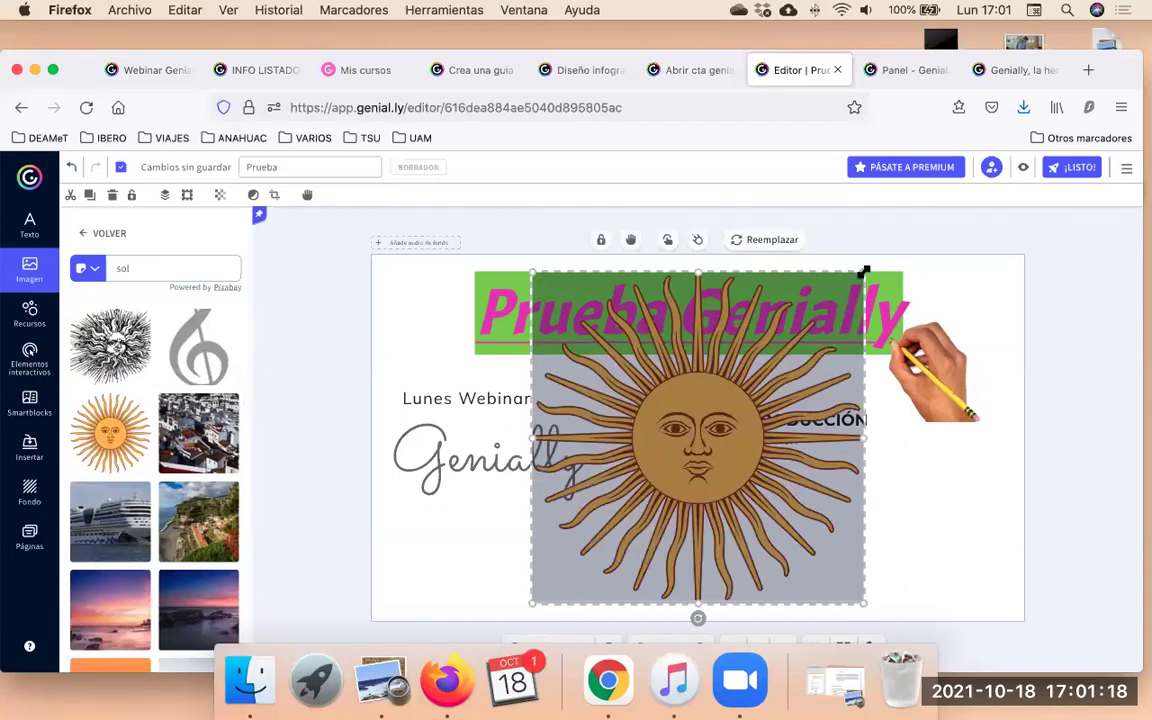
drag(722, 445, 643, 532)
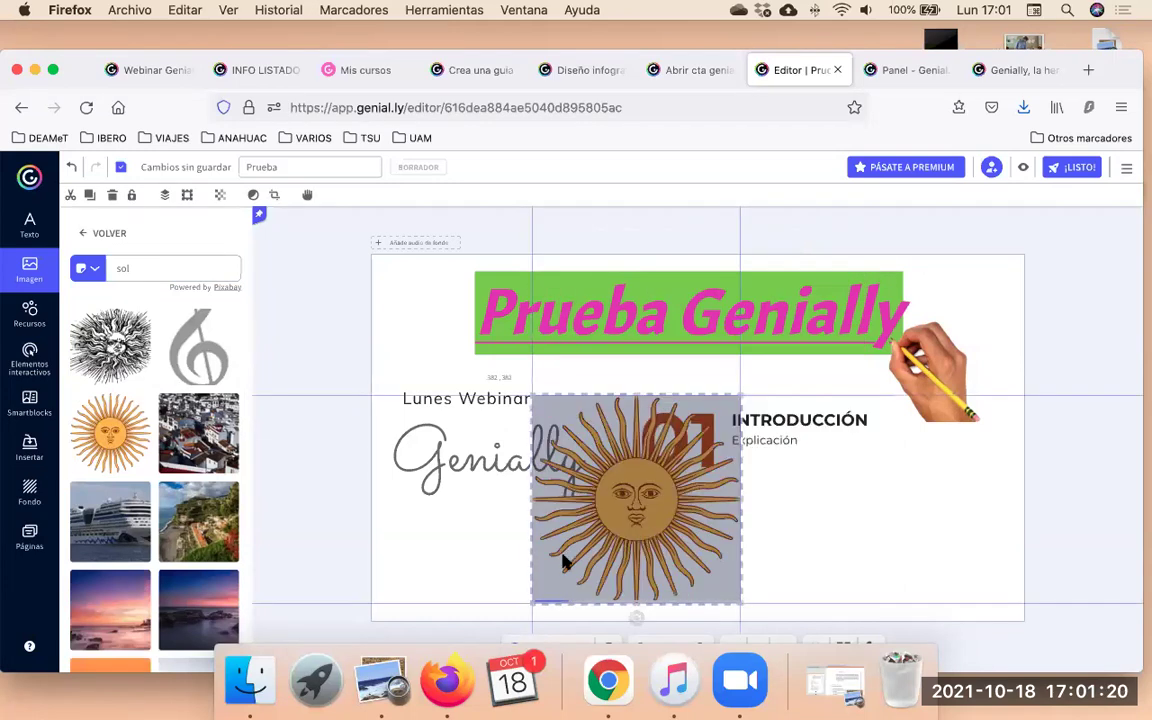
drag(575, 558, 431, 320)
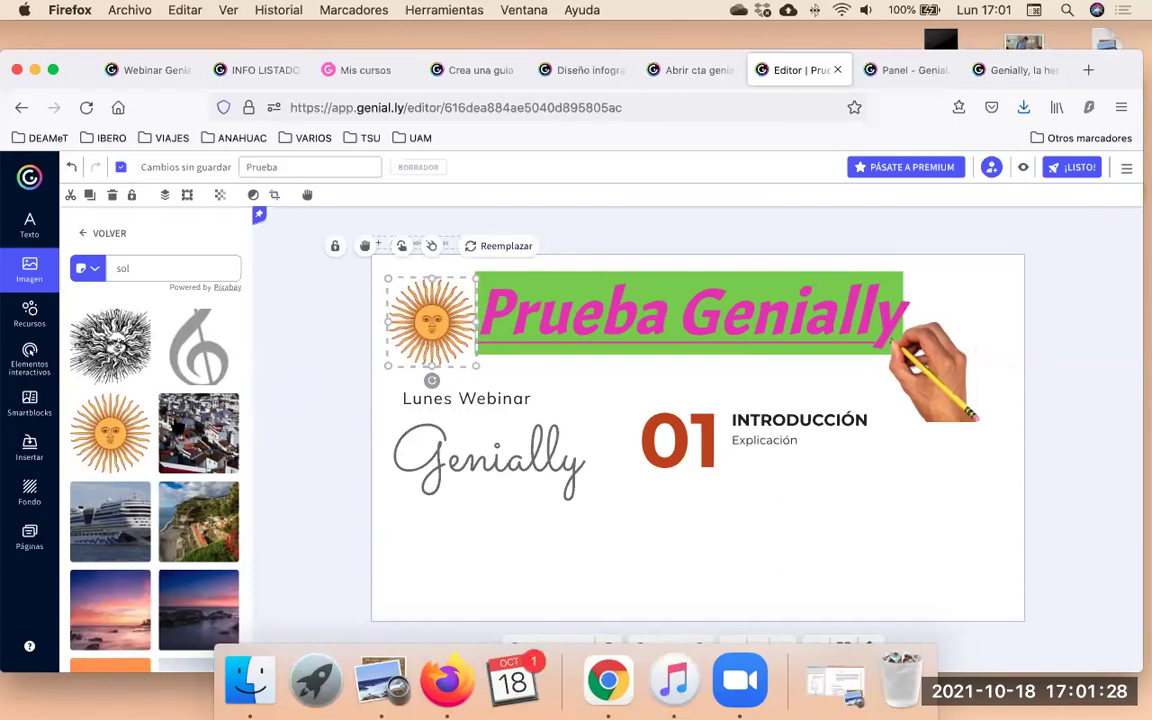
Return to the image sources, show the full Giphy gallery and search it for "risa".
click(94, 234)
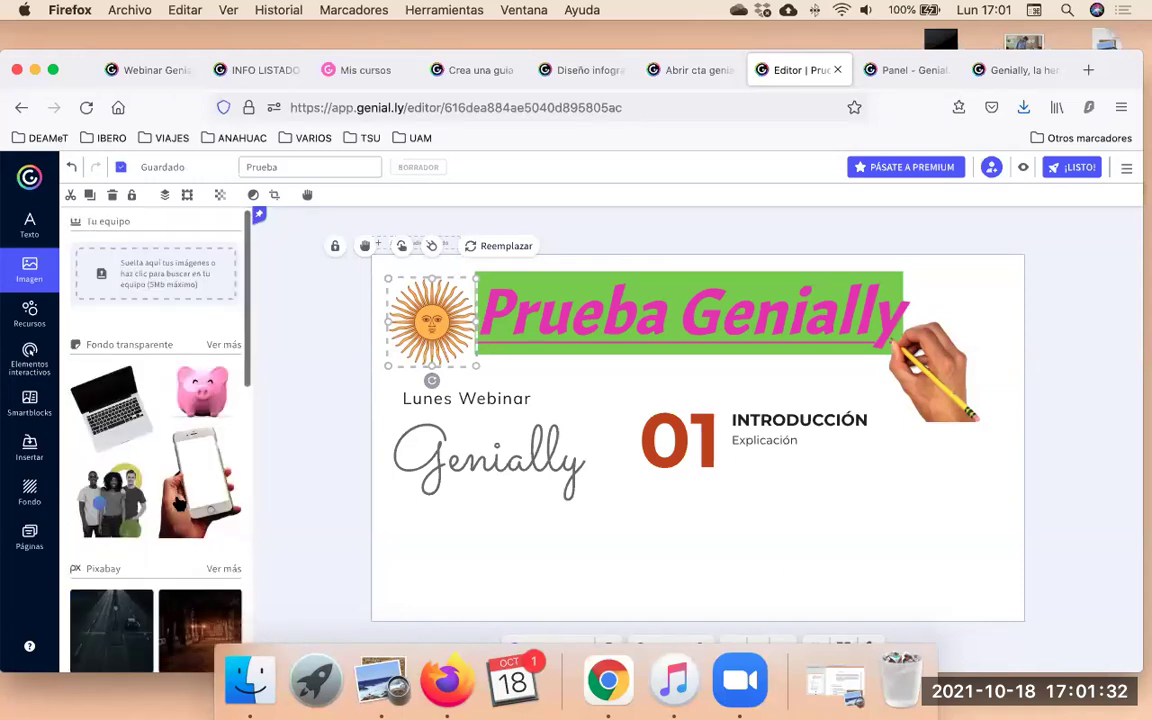
scroll(178, 502, down, 10)
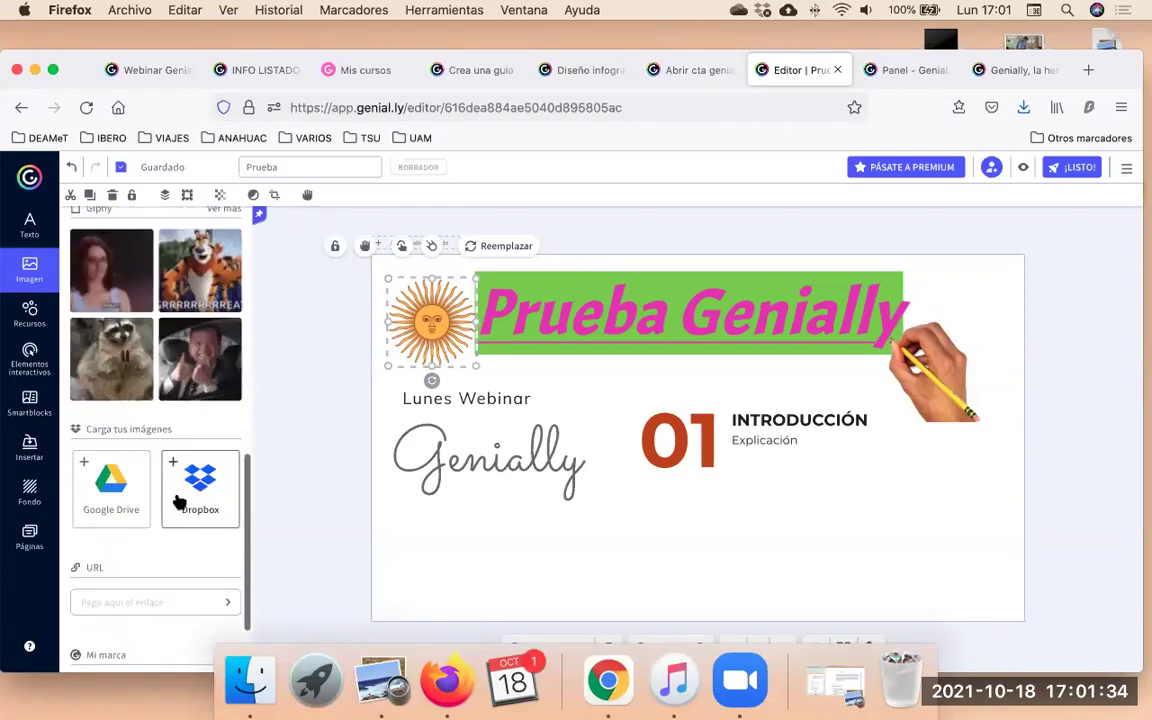
scroll(210, 300, up, 1)
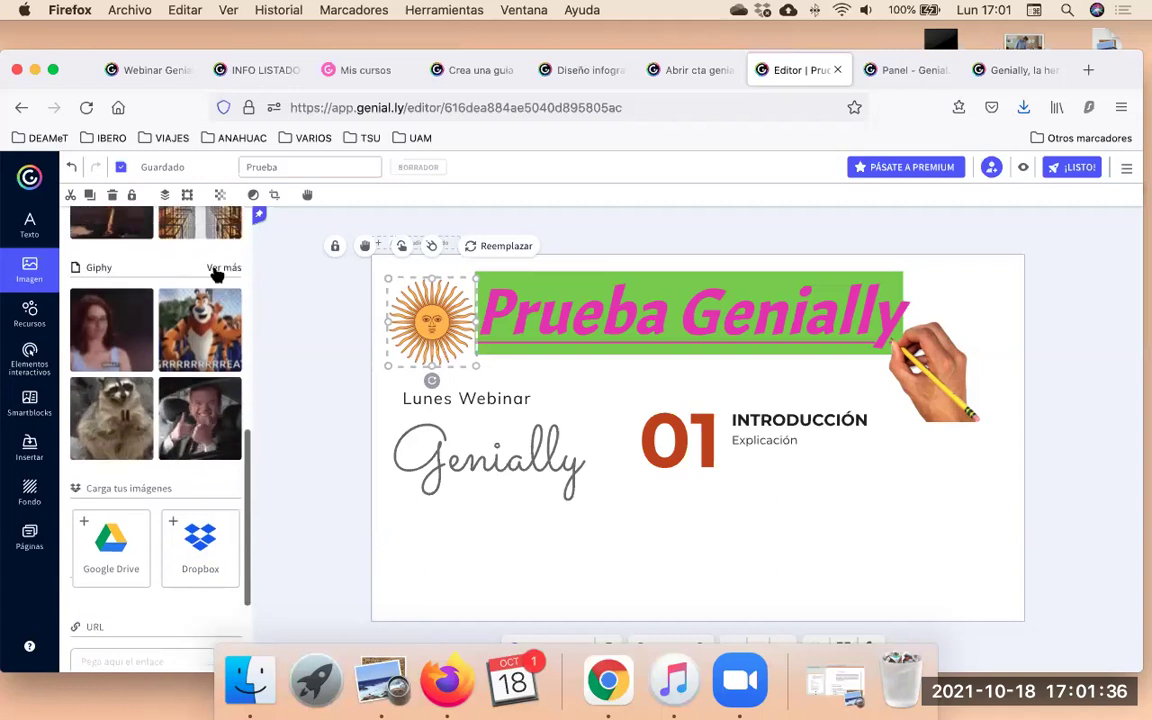
click(220, 268)
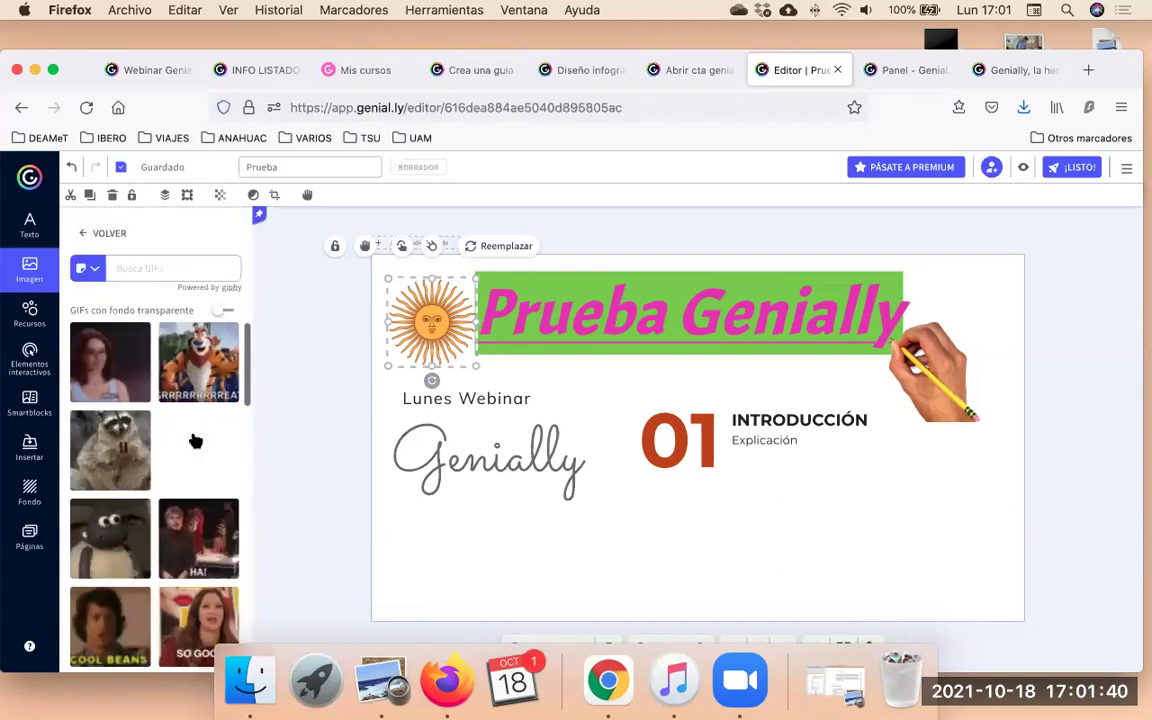
click(165, 264)
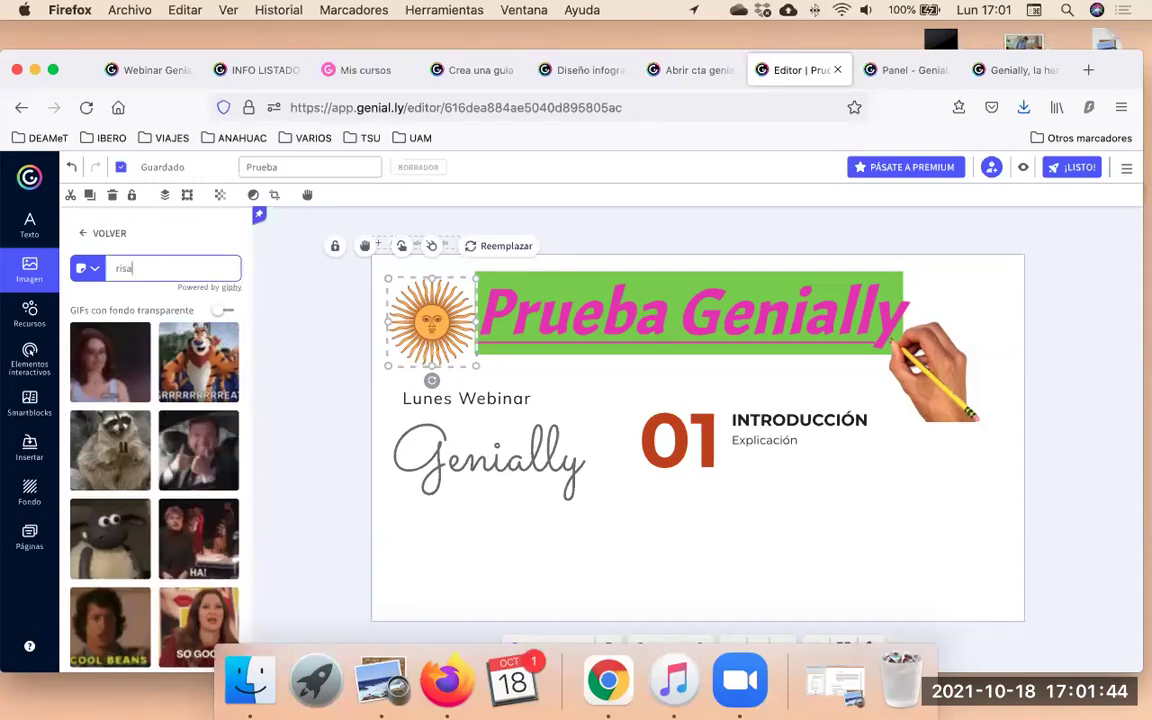
text(risa)
key(Return)
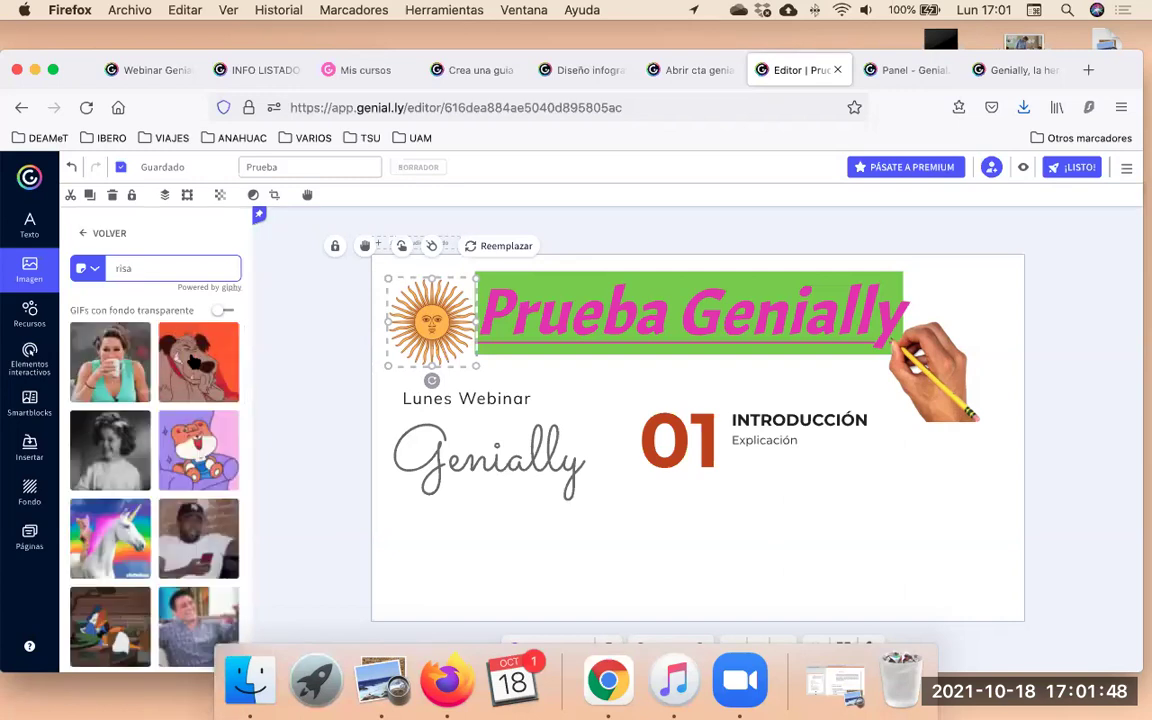
Insert the GIF of the laughing dog on an orange background and place it below the hand with the pencil.
click(194, 362)
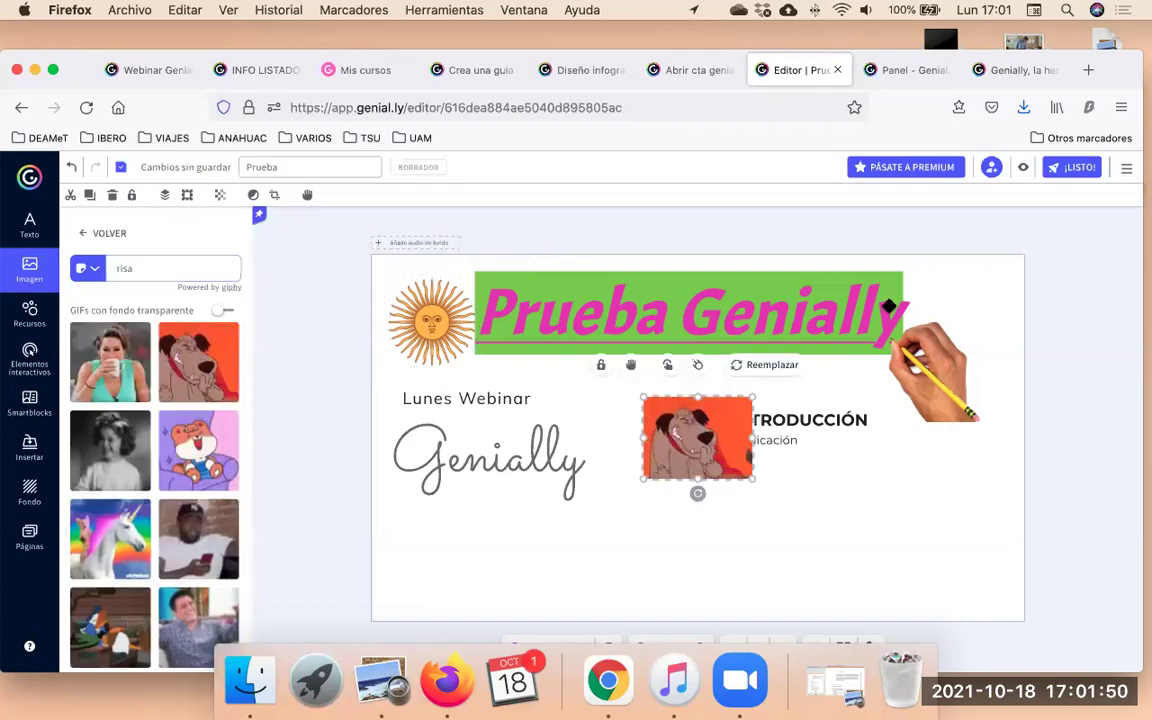
drag(697, 437, 945, 310)
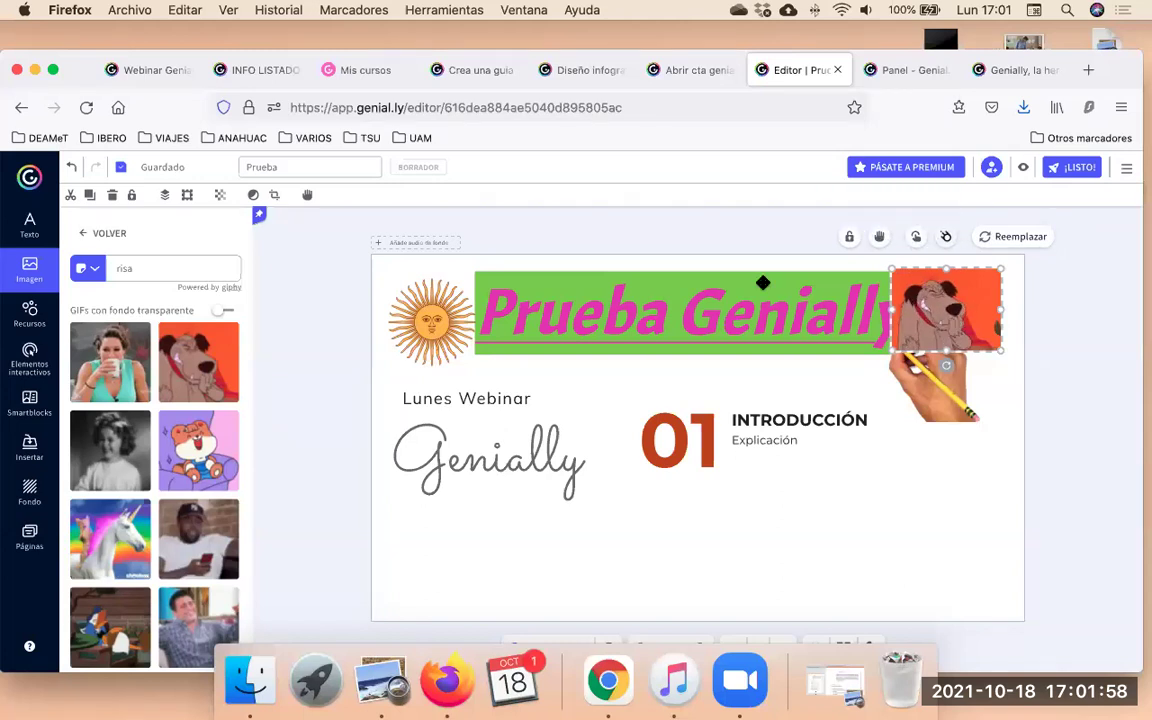
click(763, 283)
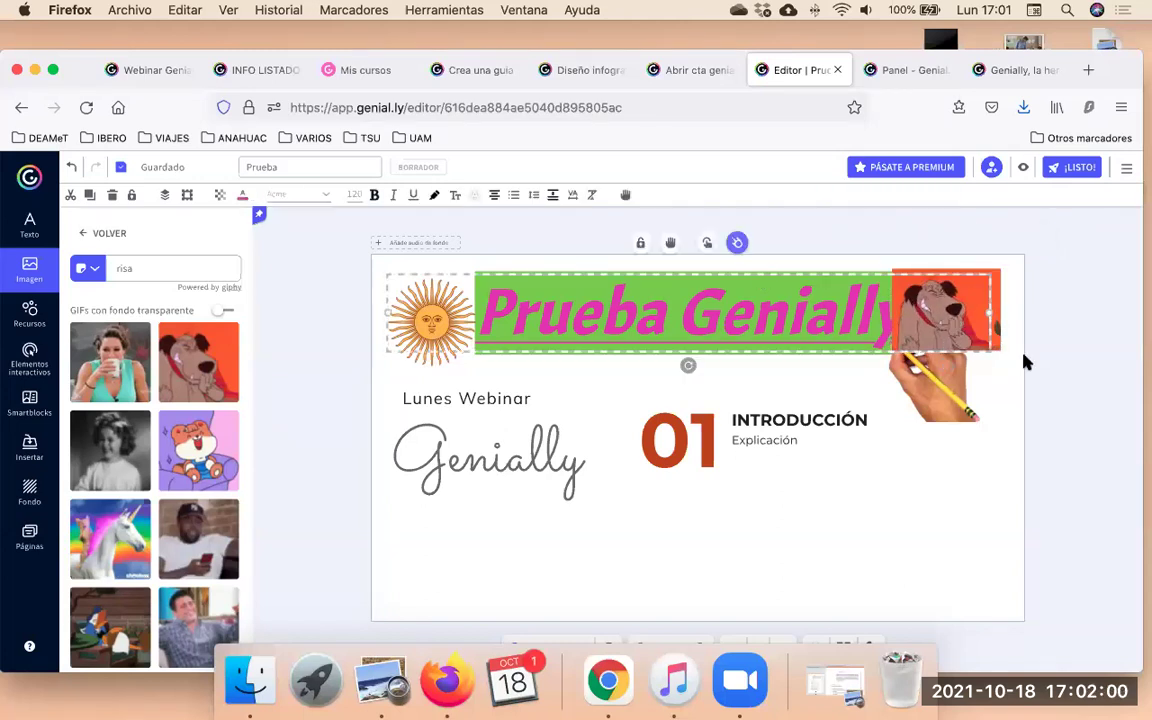
click(1012, 290)
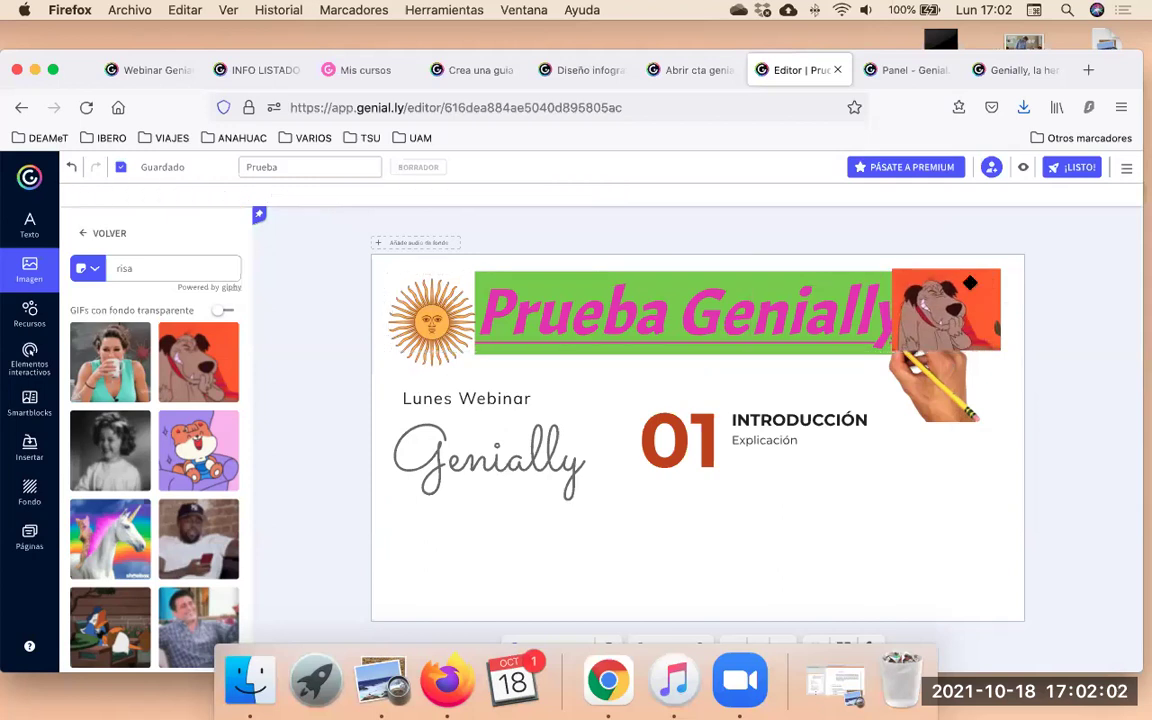
drag(945, 310, 961, 495)
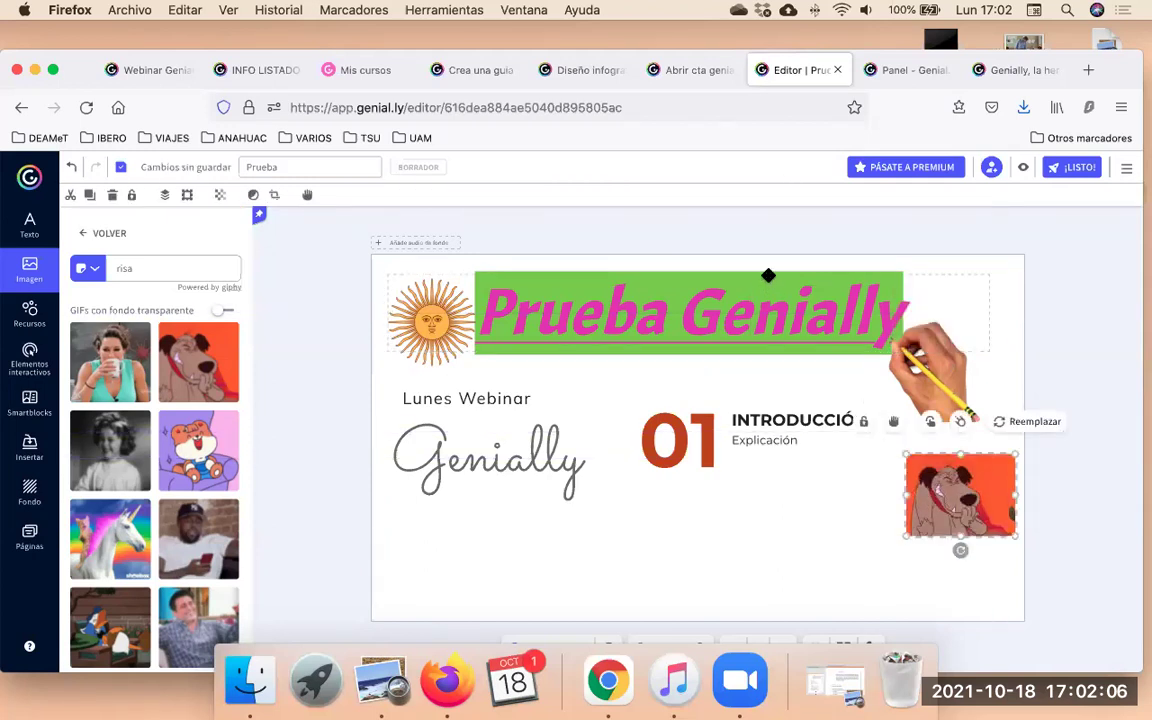
click(766, 277)
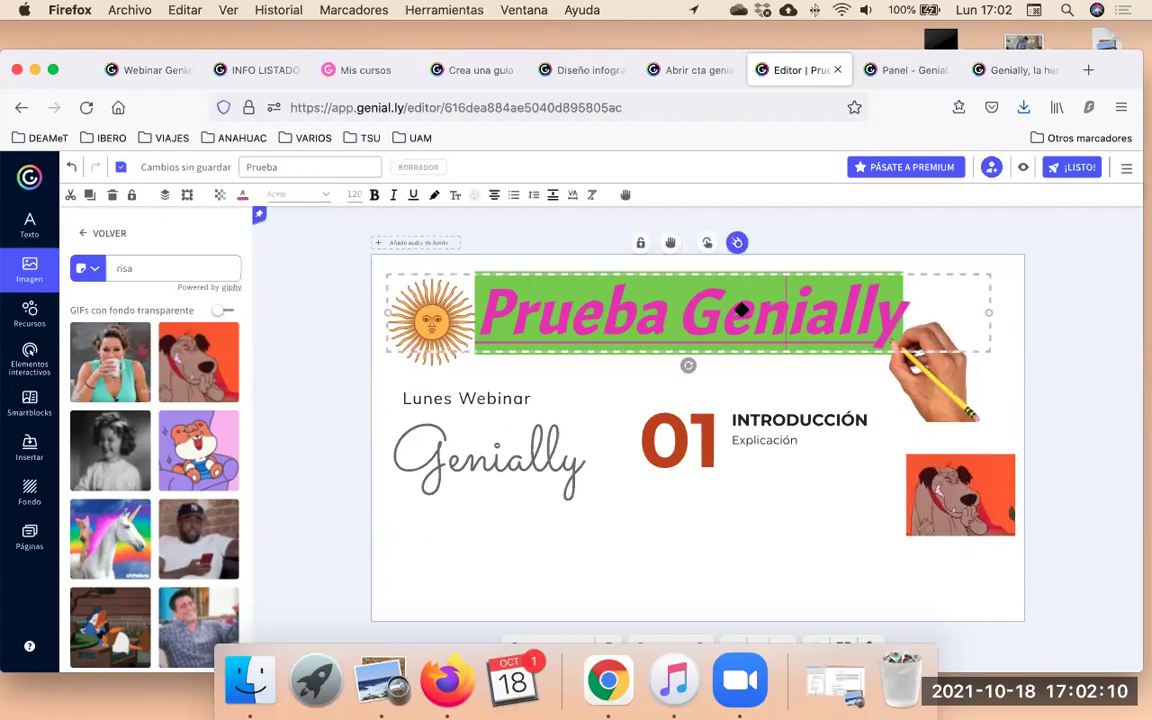
click(537, 441)
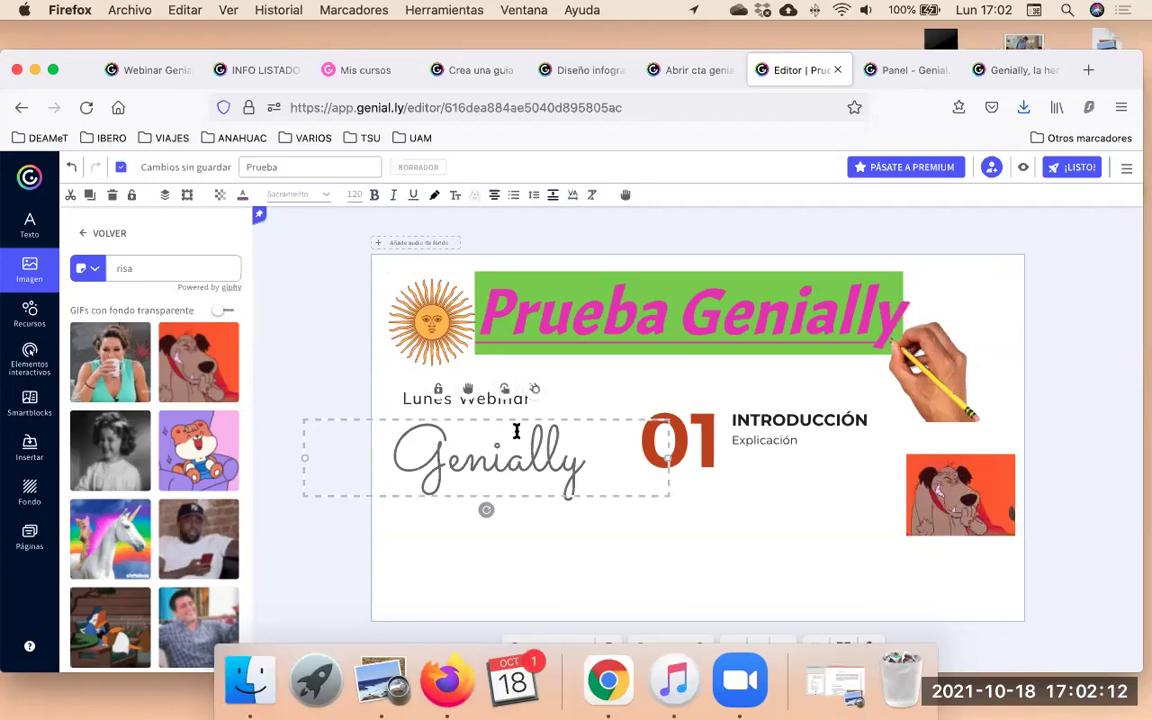
click(433, 327)
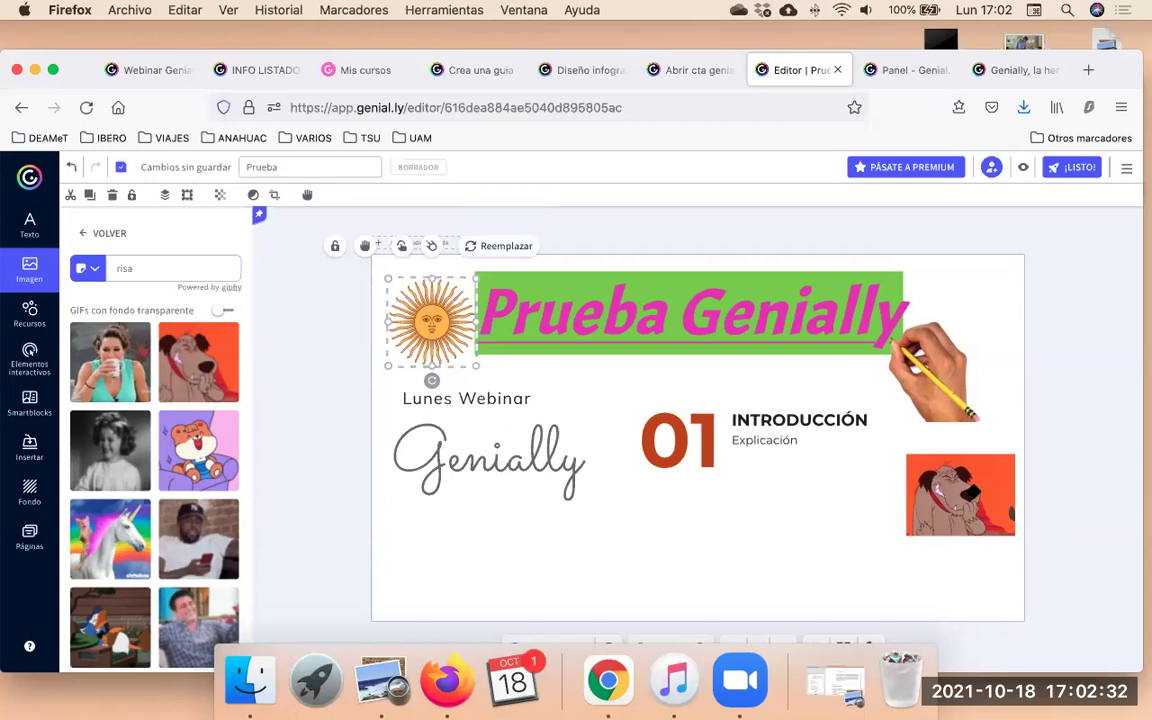
Replace the laughing dog GIF with the Giphy tiger GIF captioned "GRRRRRRRREAT".
click(1000, 470)
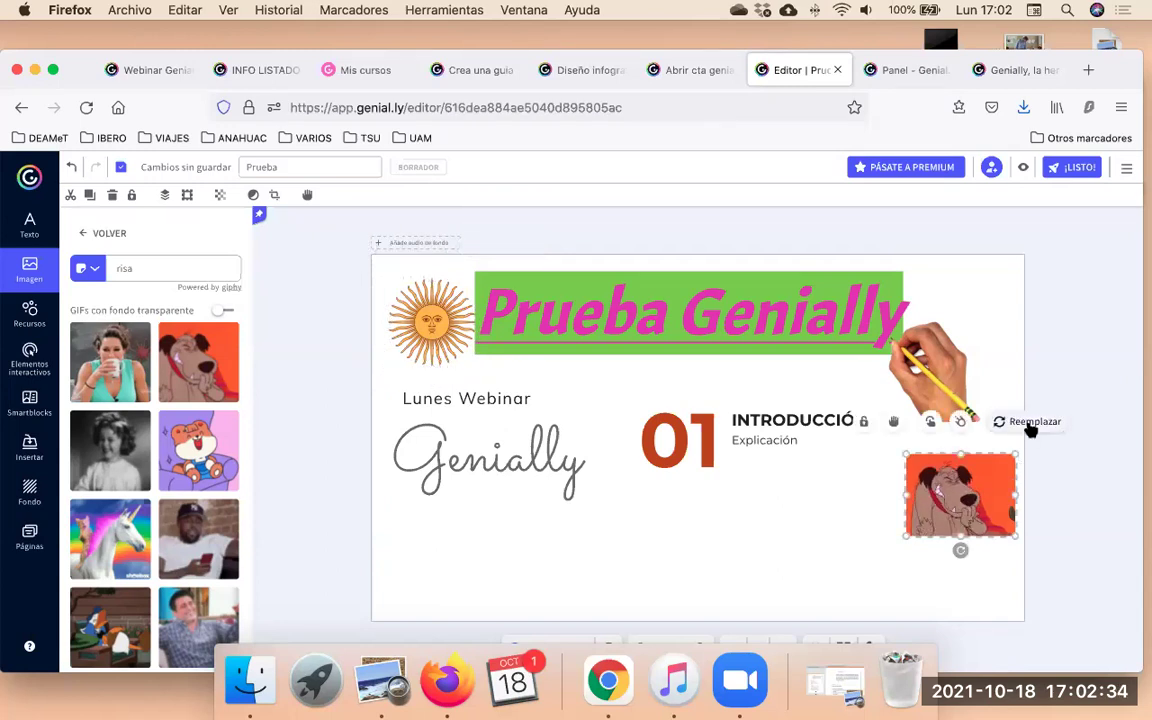
click(1030, 424)
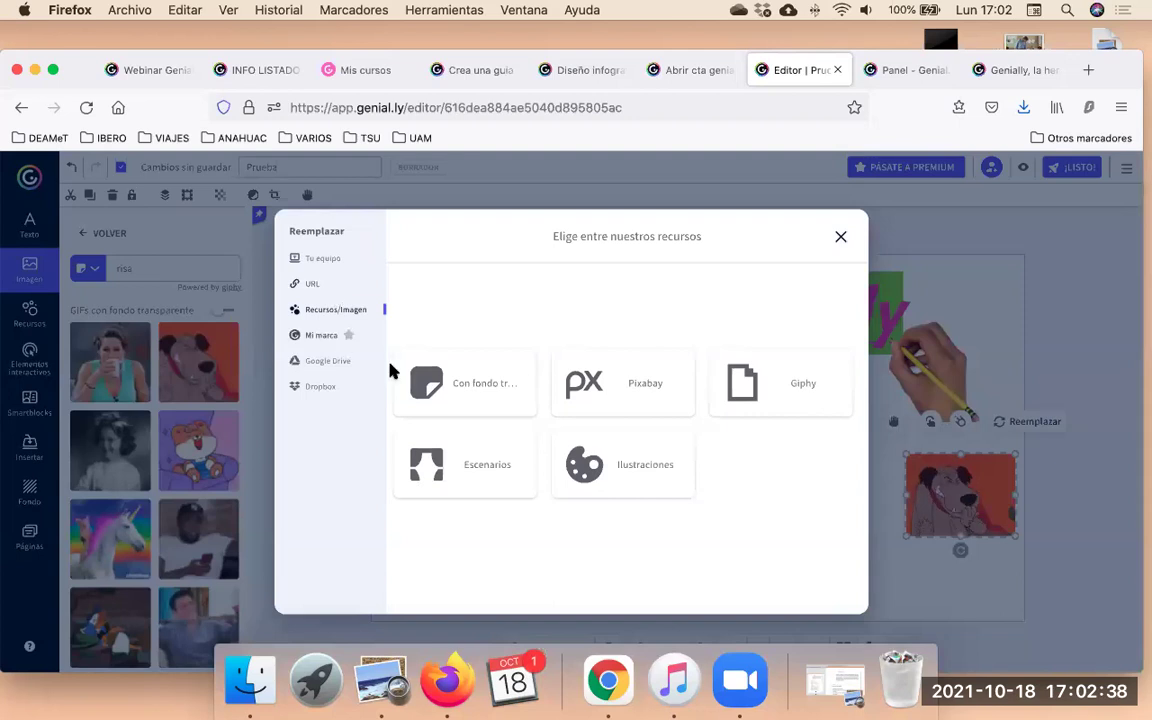
click(765, 383)
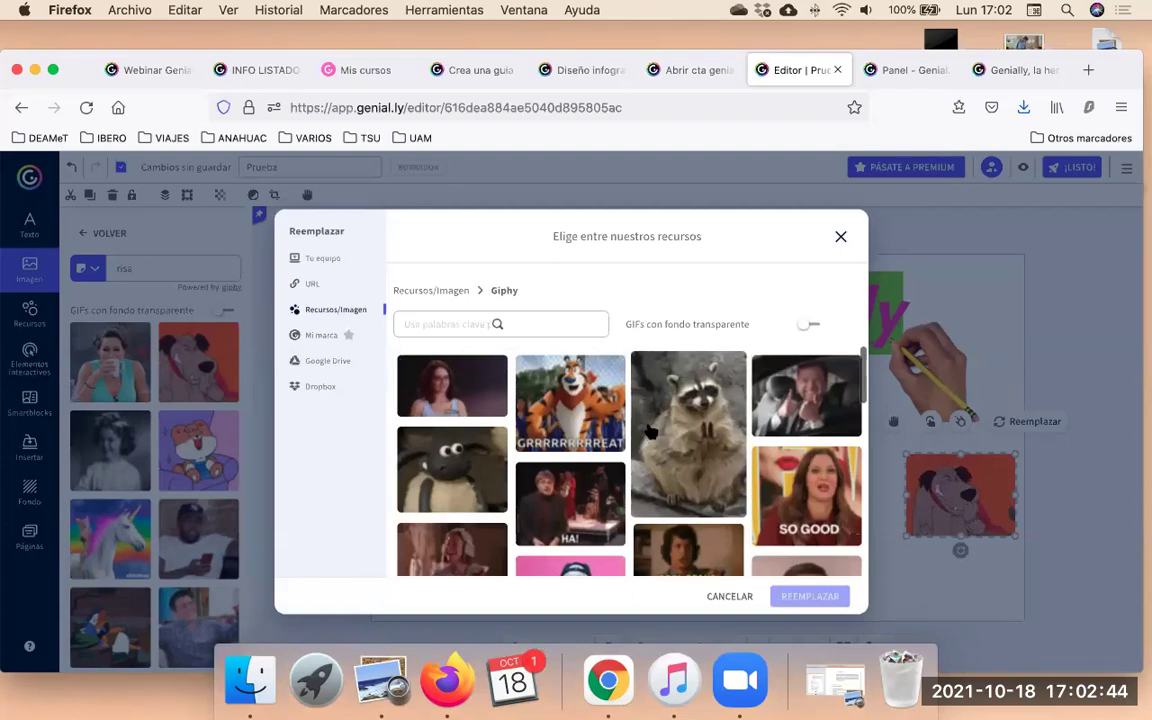
click(568, 400)
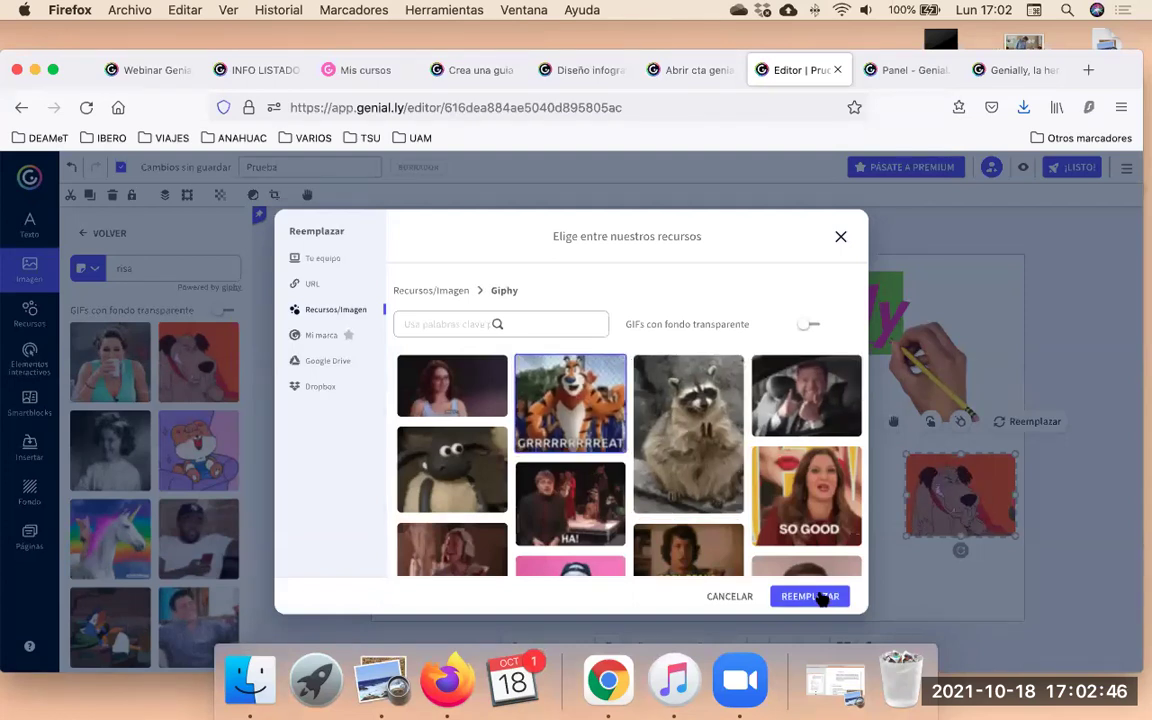
click(820, 597)
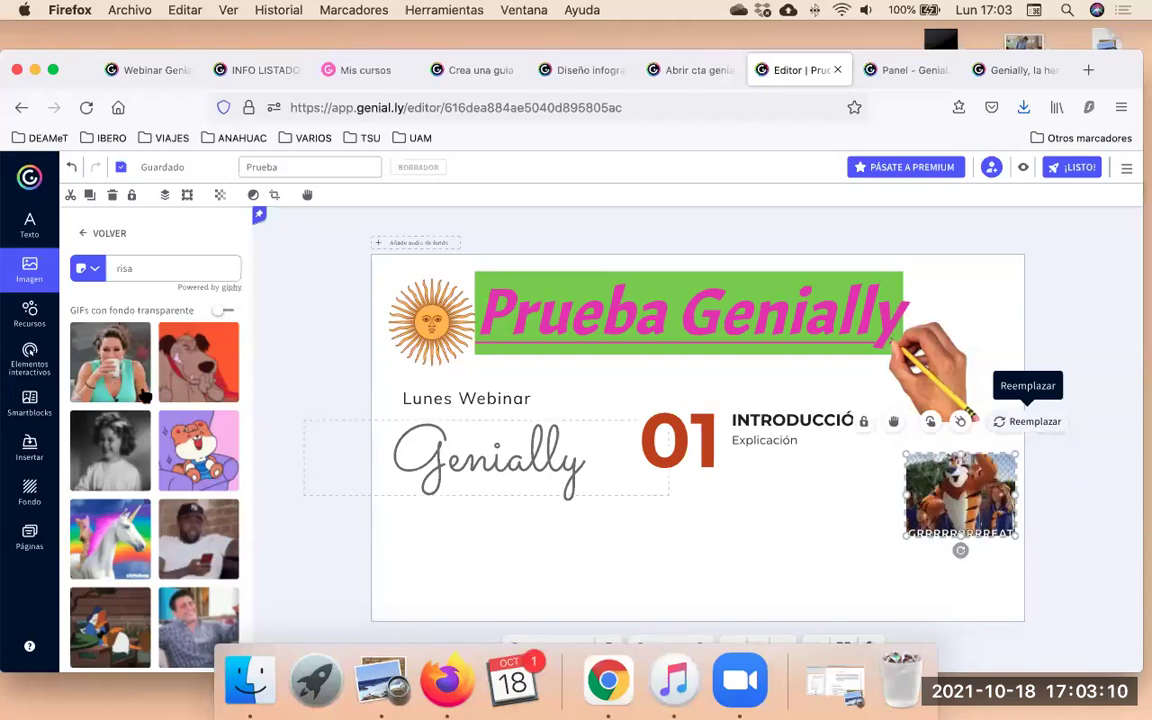
Return to the image sources and examine the Google Drive, Dropbox, URL and Mi marca options for adding own images.
scroll(130, 330, down, 2)
scroll(108, 240, up, 2)
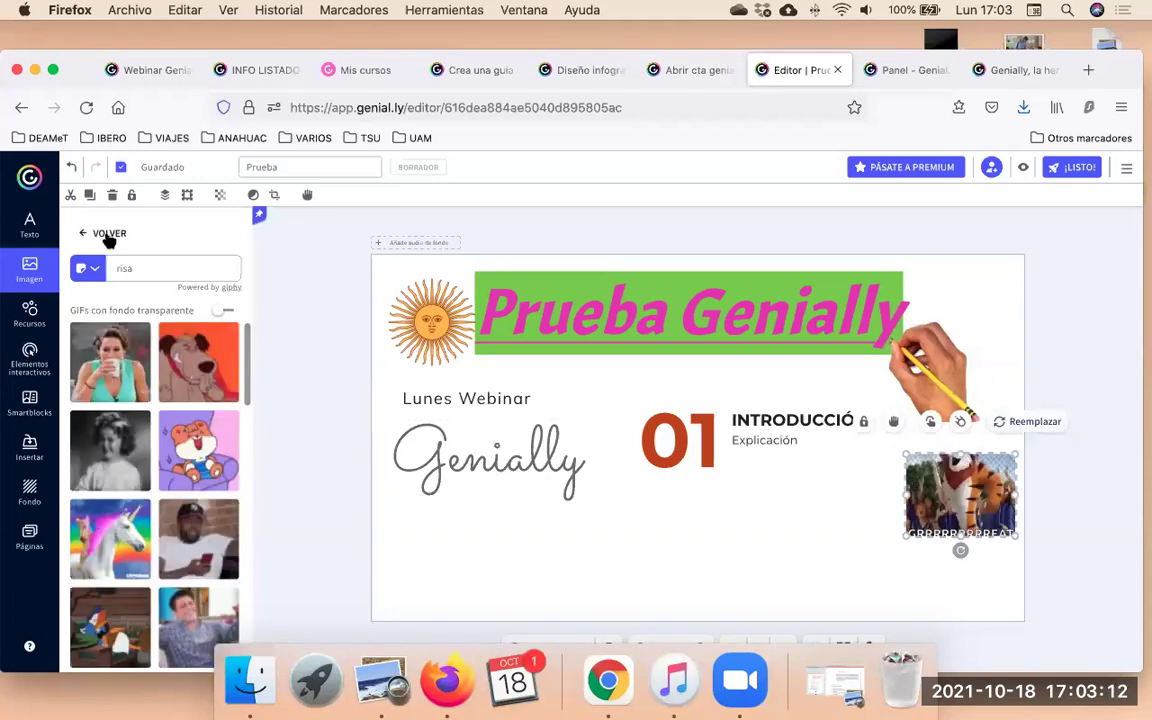
click(109, 234)
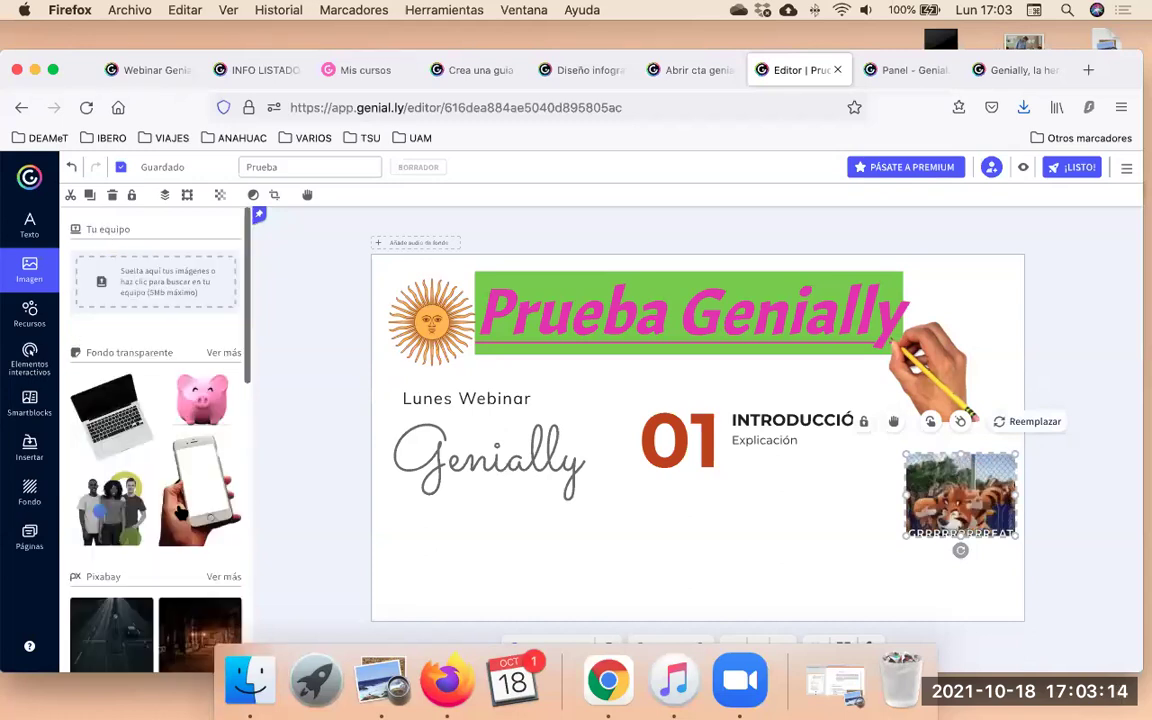
scroll(181, 511, down, 10)
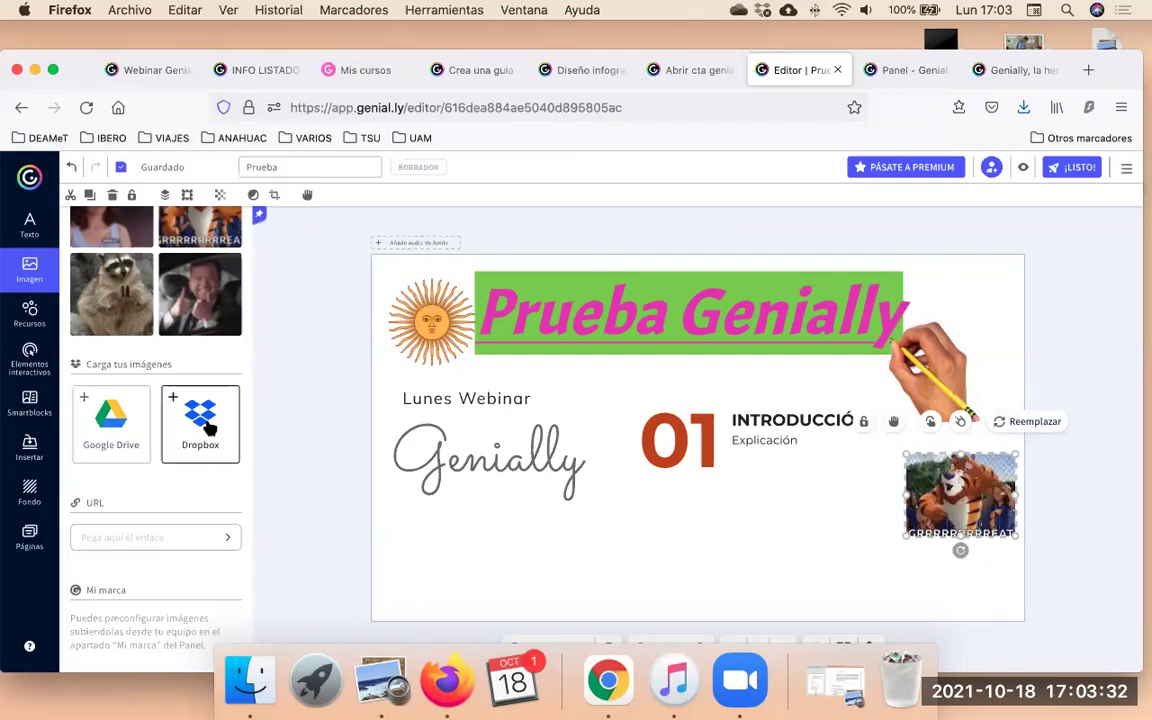
scroll(155, 500, down, 2)
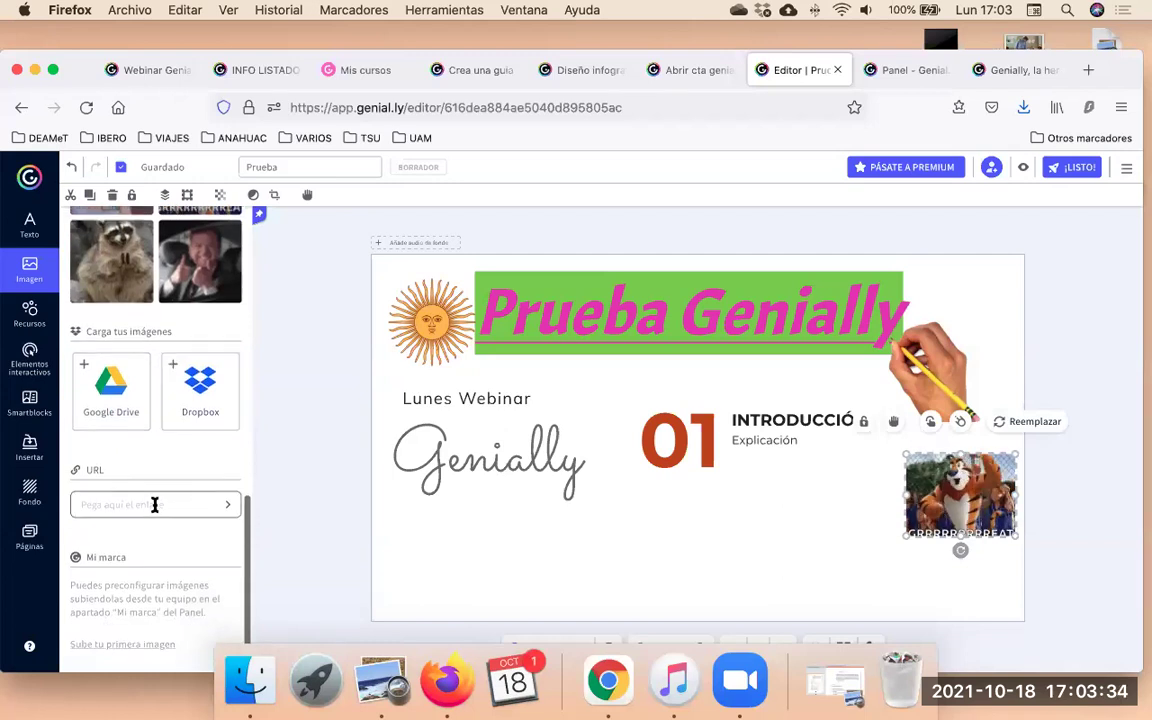
click(155, 505)
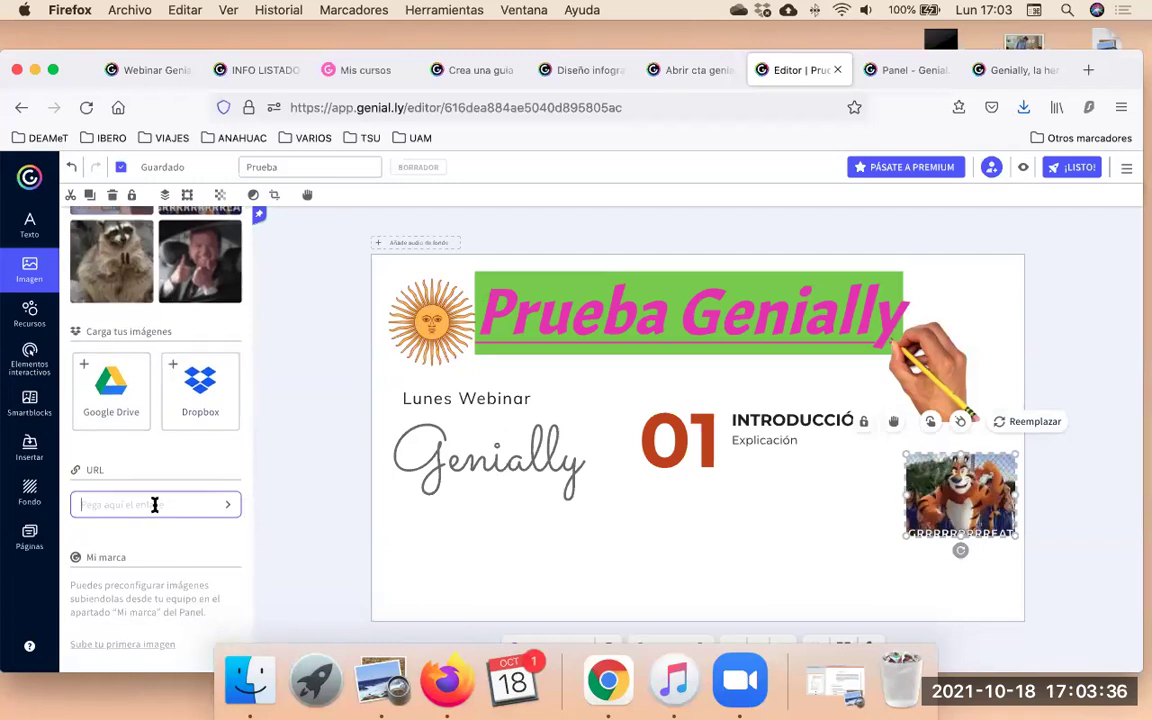
scroll(155, 504, down, 1)
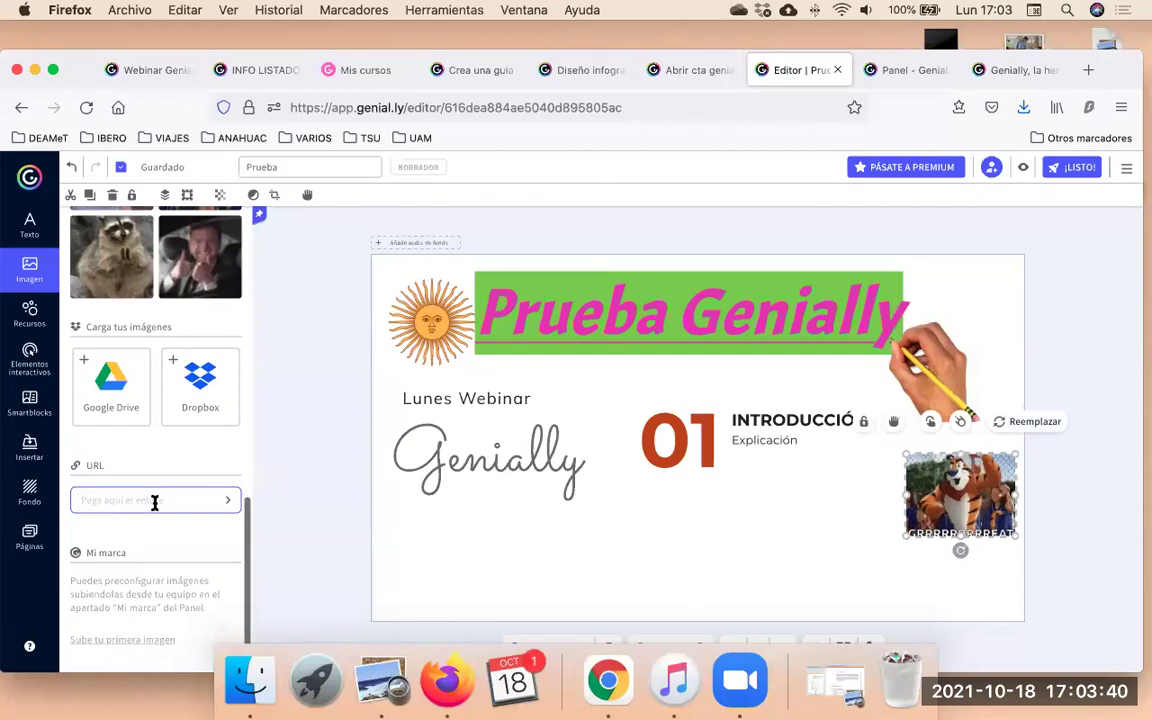
scroll(154, 500, up, 10)
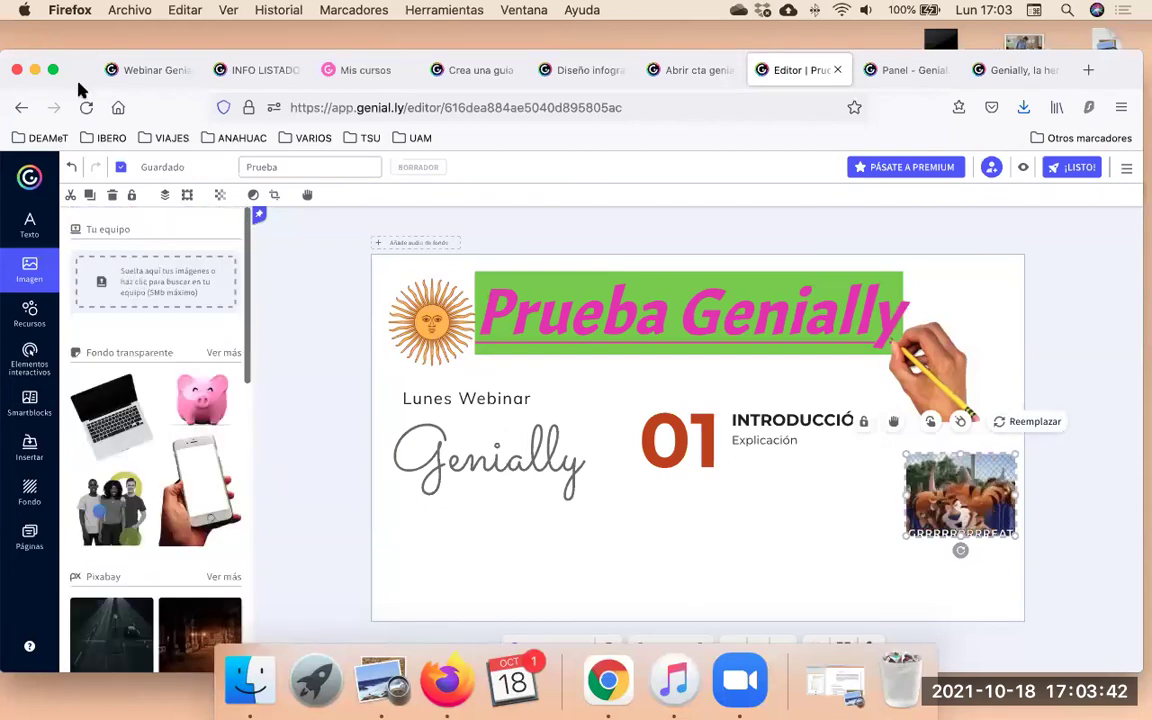
Uncover the desktop files and upload oca.png from the desktop to the post's own images.
drag(103, 57, 150, 36)
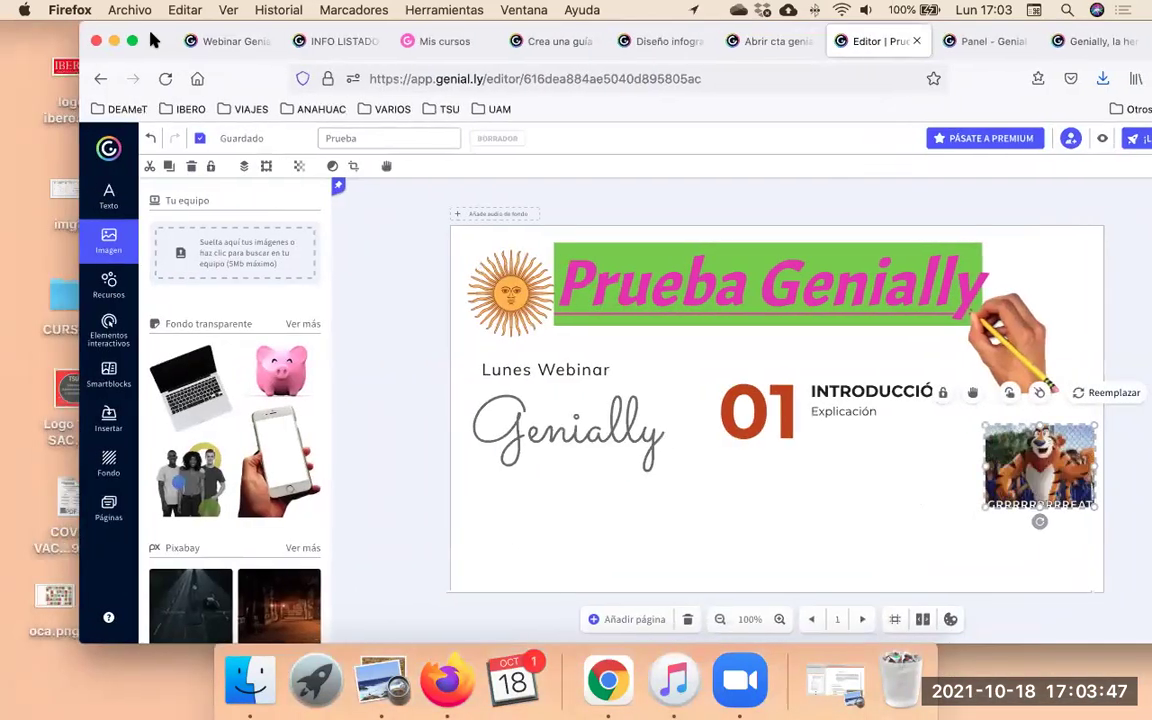
click(42, 601)
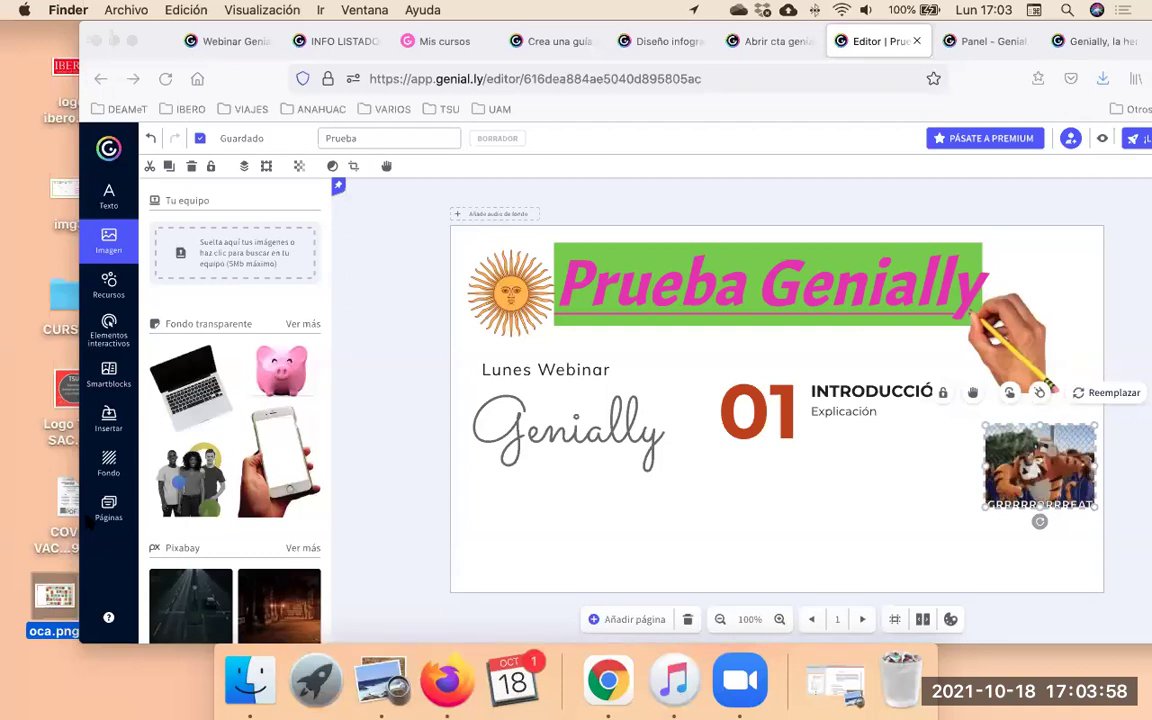
drag(55, 600, 200, 240)
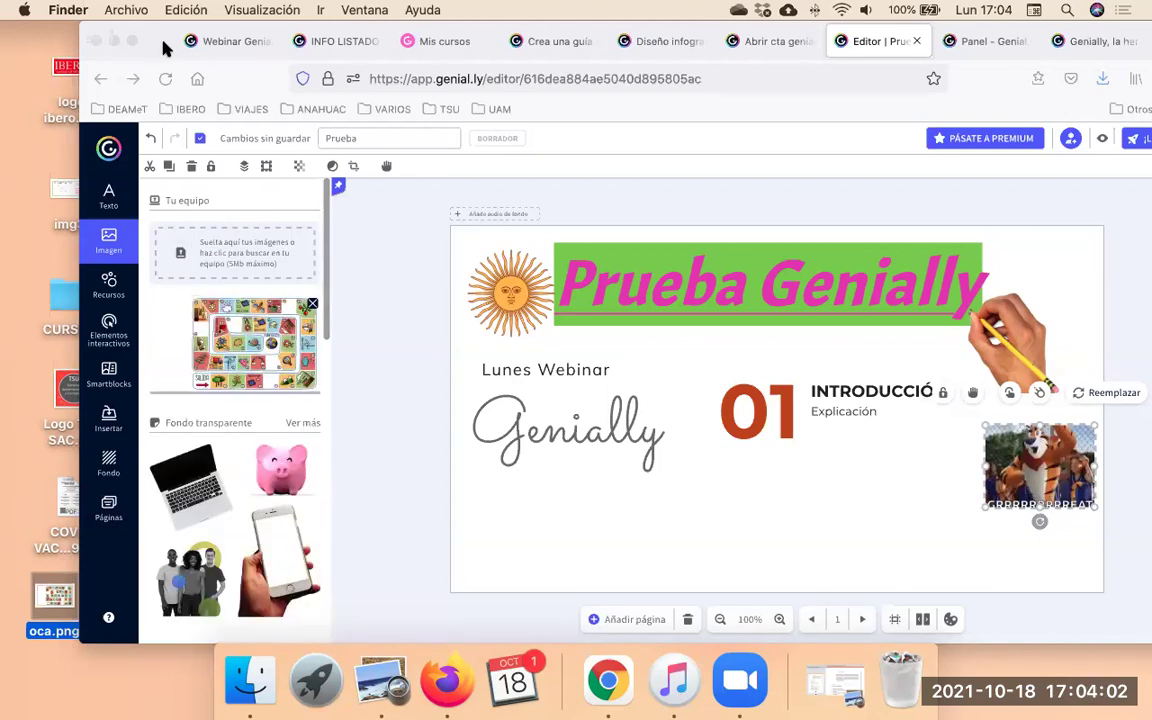
click(192, 372)
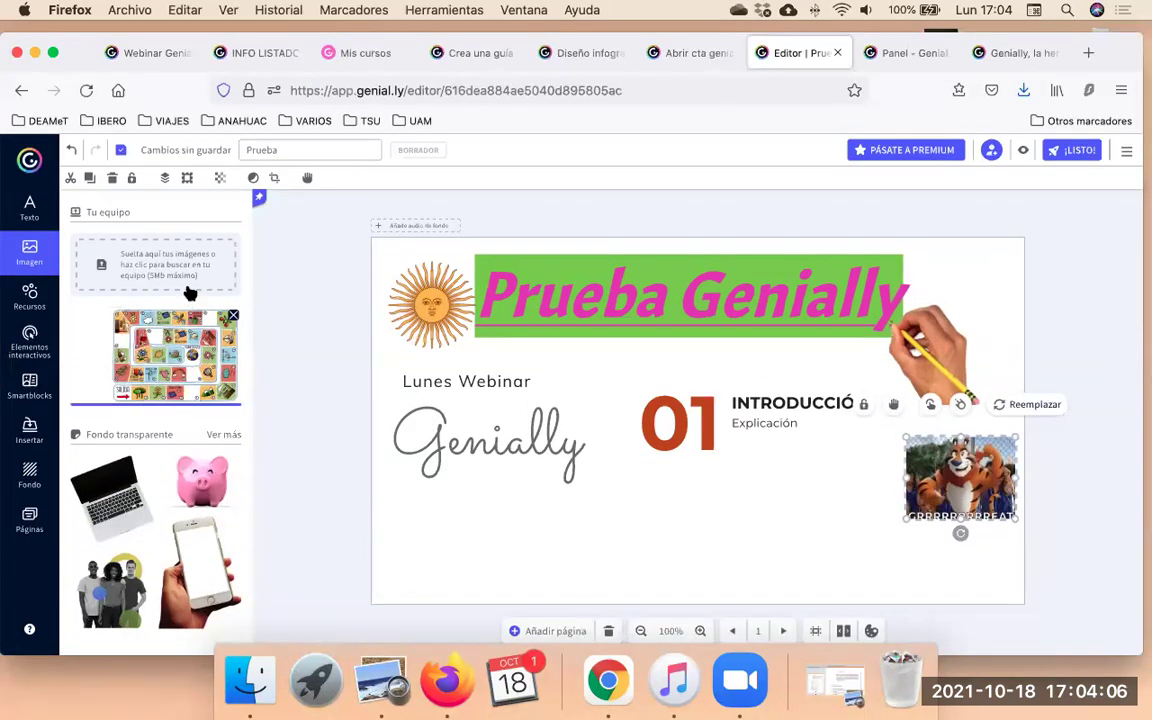
Insert the uploaded oca.png board image on the page and place it below the handwritten "Genially" text.
scroll(146, 516, down, 10)
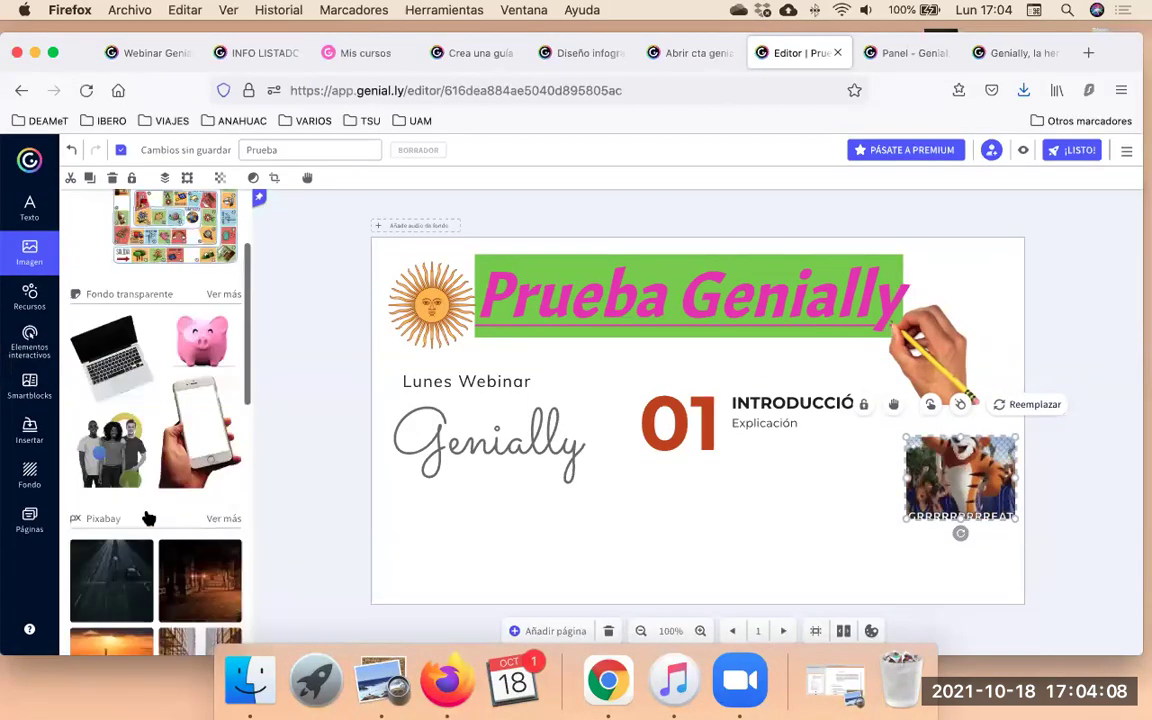
scroll(128, 453, up, 10)
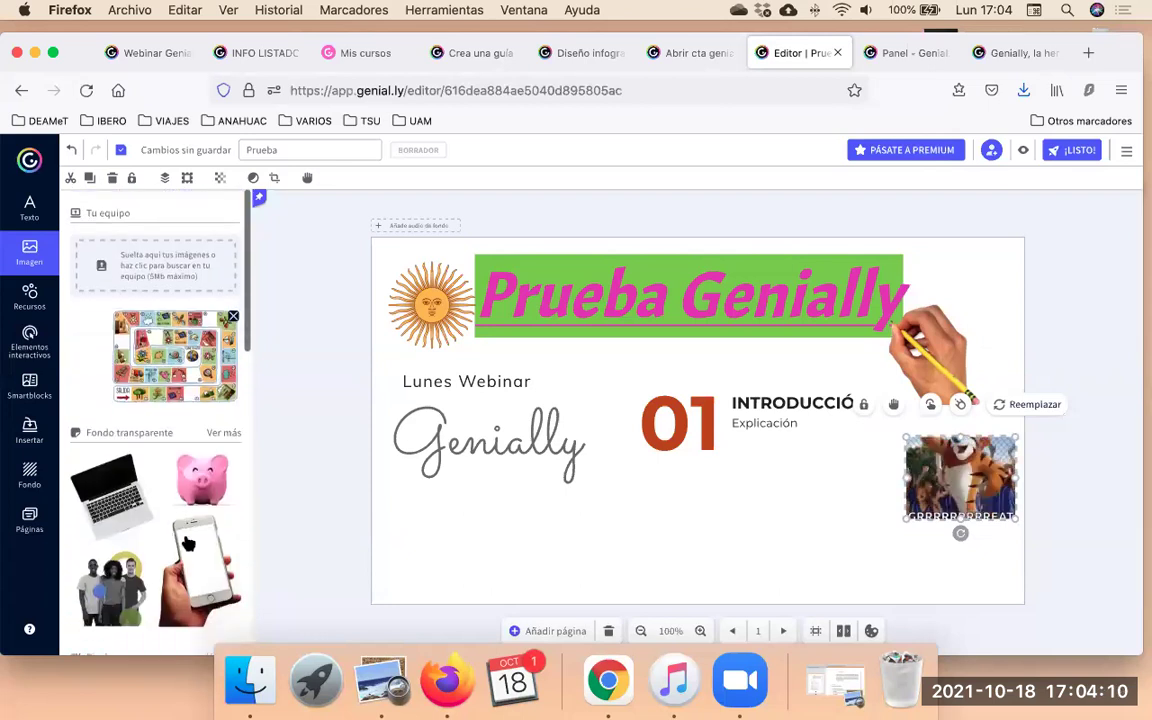
scroll(170, 480, down, 5)
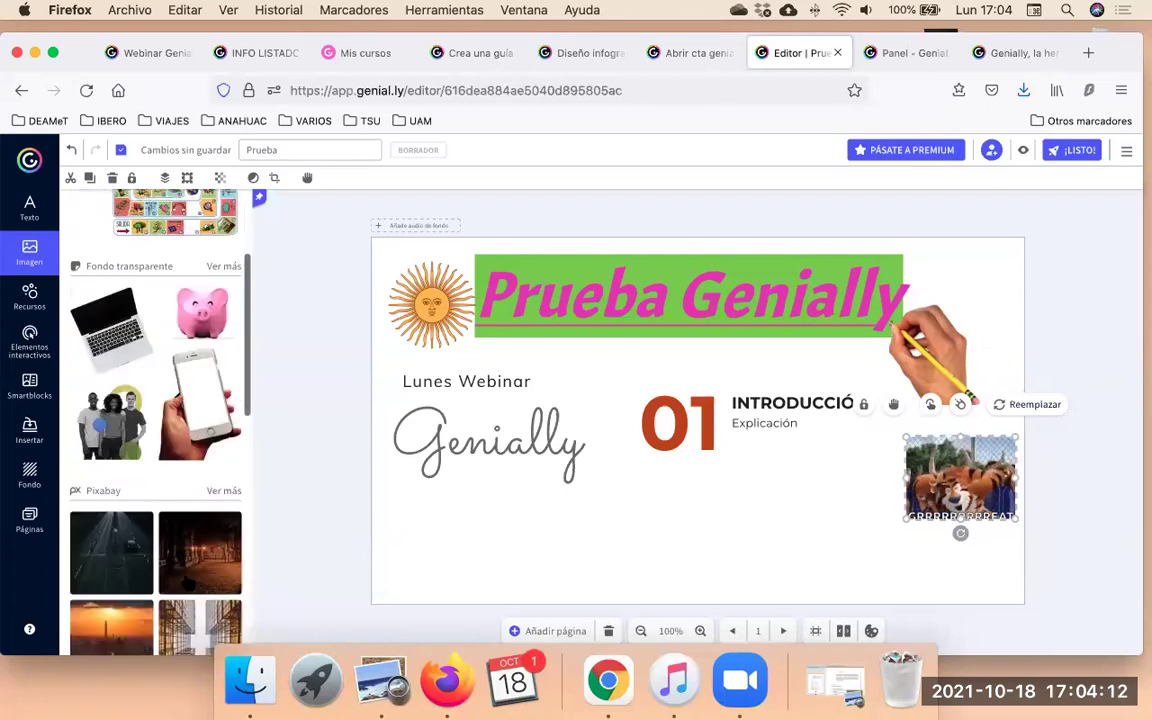
scroll(147, 345, up, 5)
drag(147, 345, 420, 540)
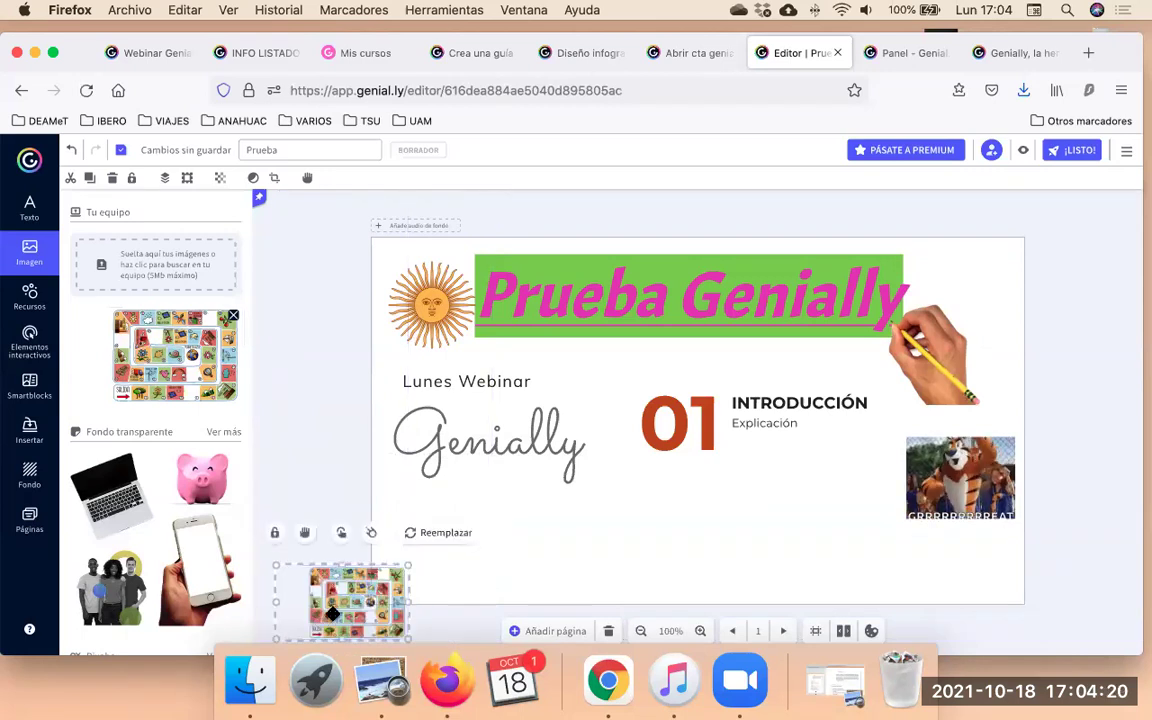
drag(342, 602, 421, 534)
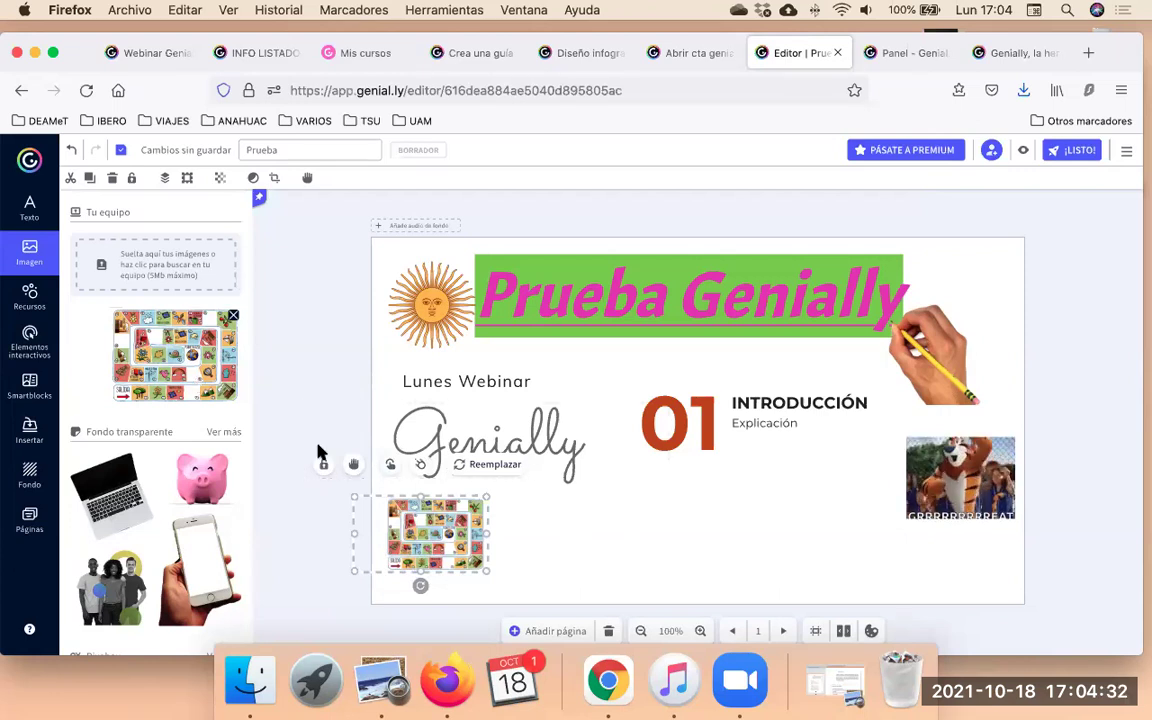
click(284, 394)
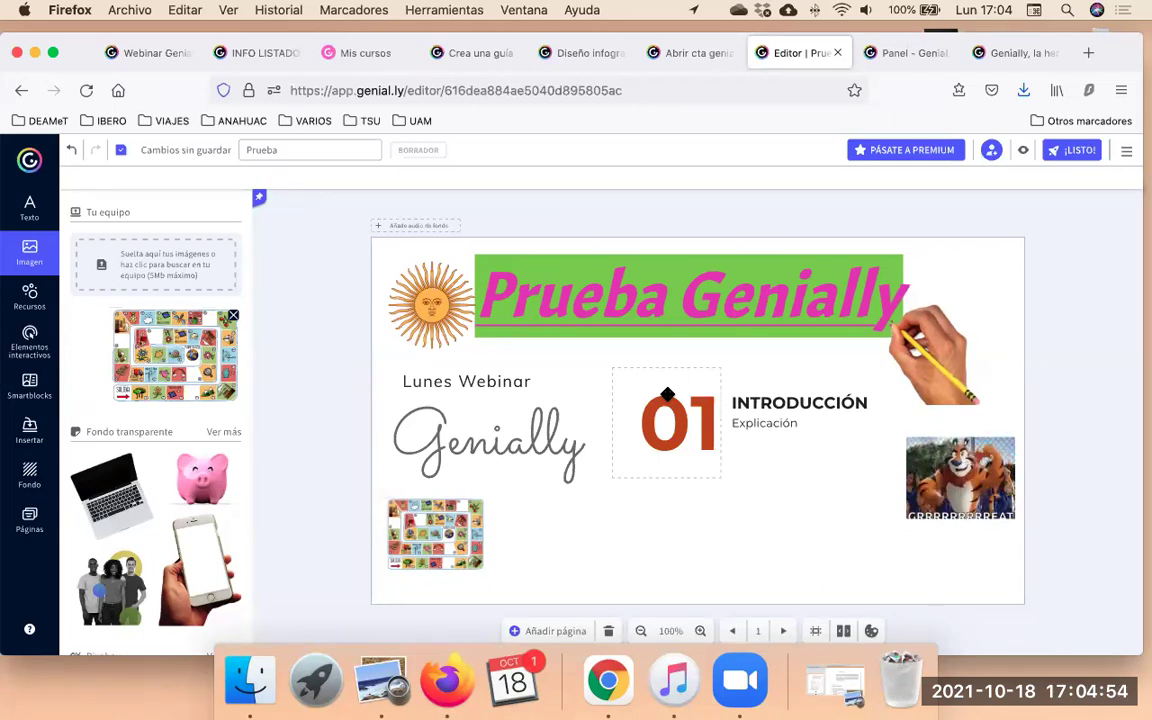
Browse the full icon collection in the resources, insert the light bulb icon and place it beside the board game image.
click(33, 300)
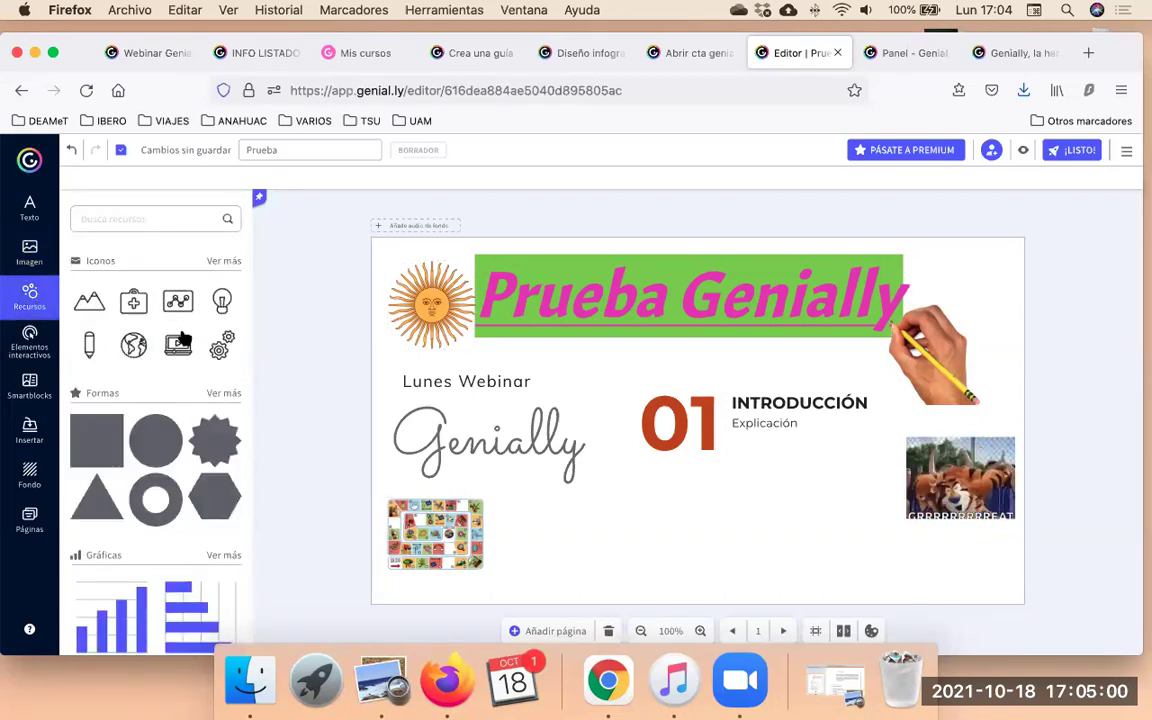
scroll(180, 330, down, 2)
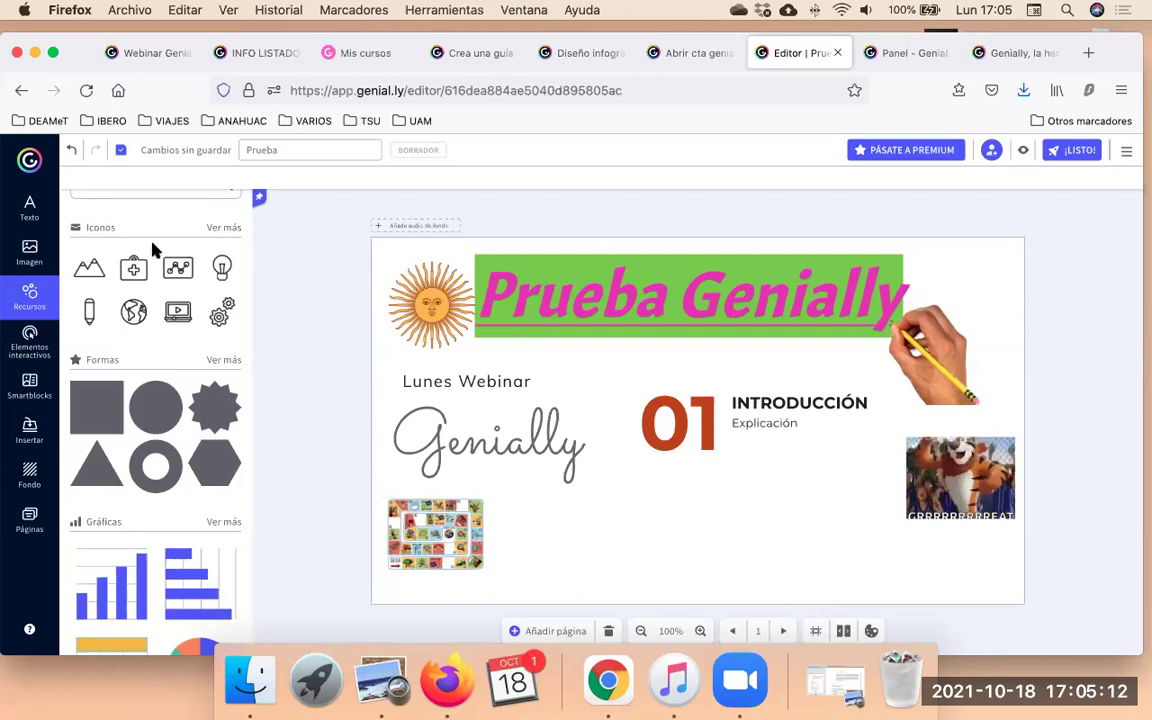
click(224, 228)
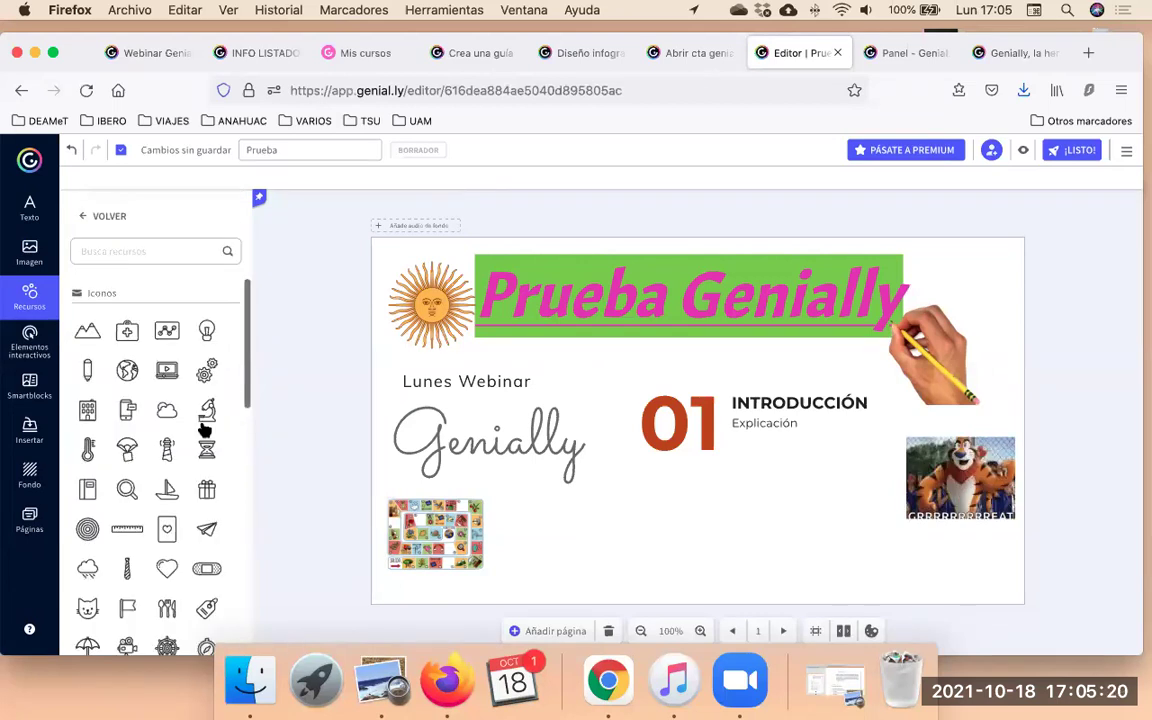
scroll(205, 428, down, 5)
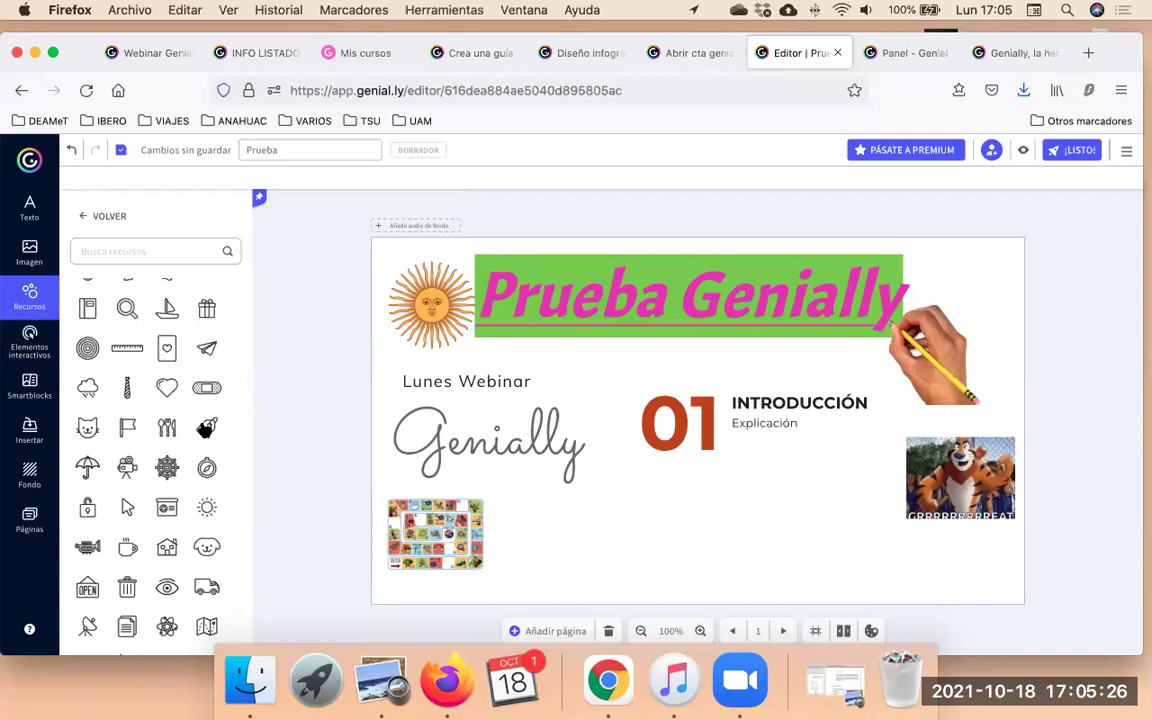
scroll(205, 428, down, 4)
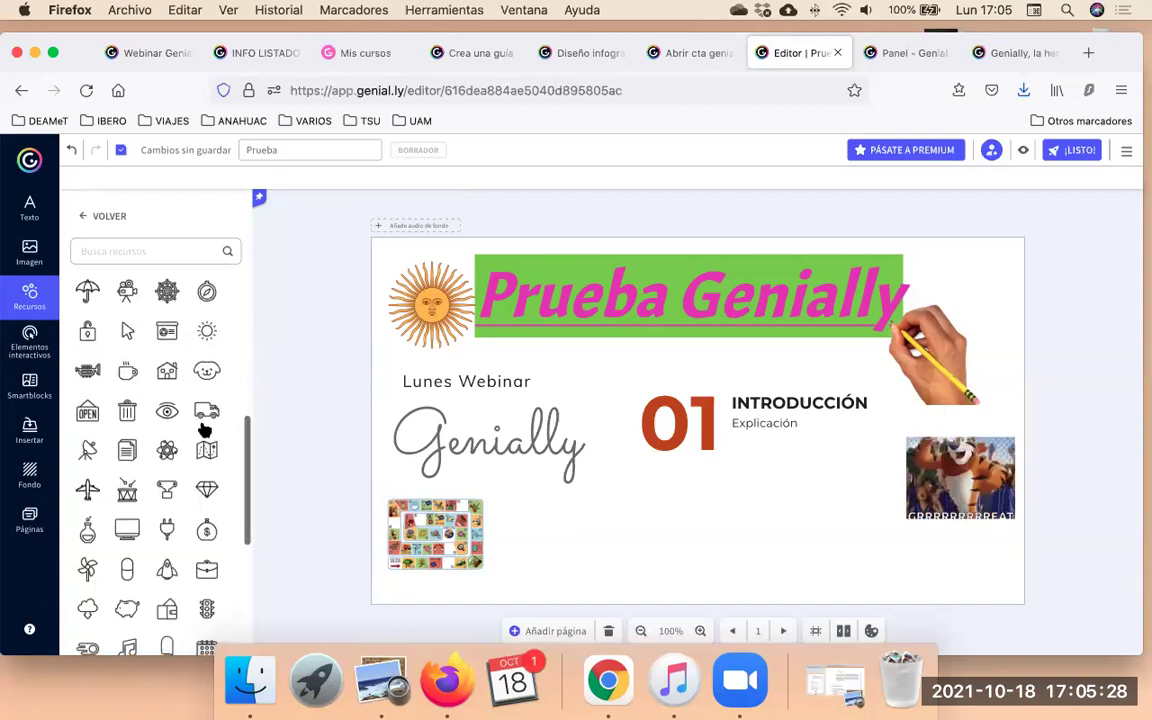
scroll(205, 428, up, 8)
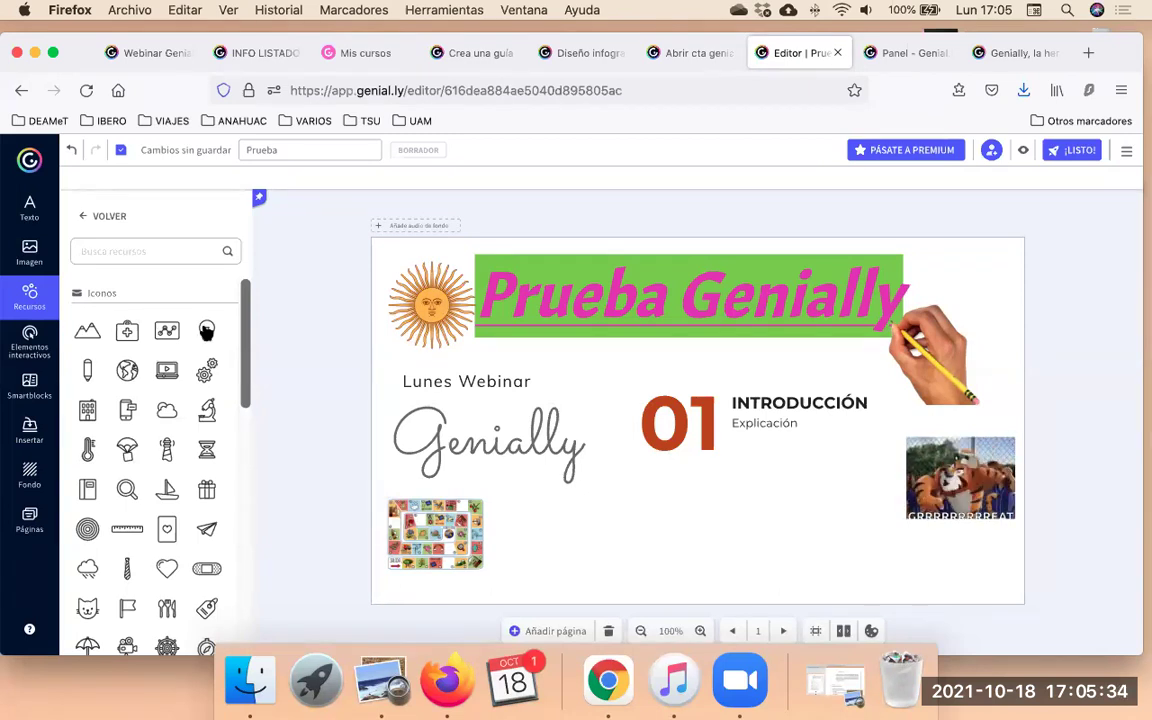
drag(258, 351, 365, 372)
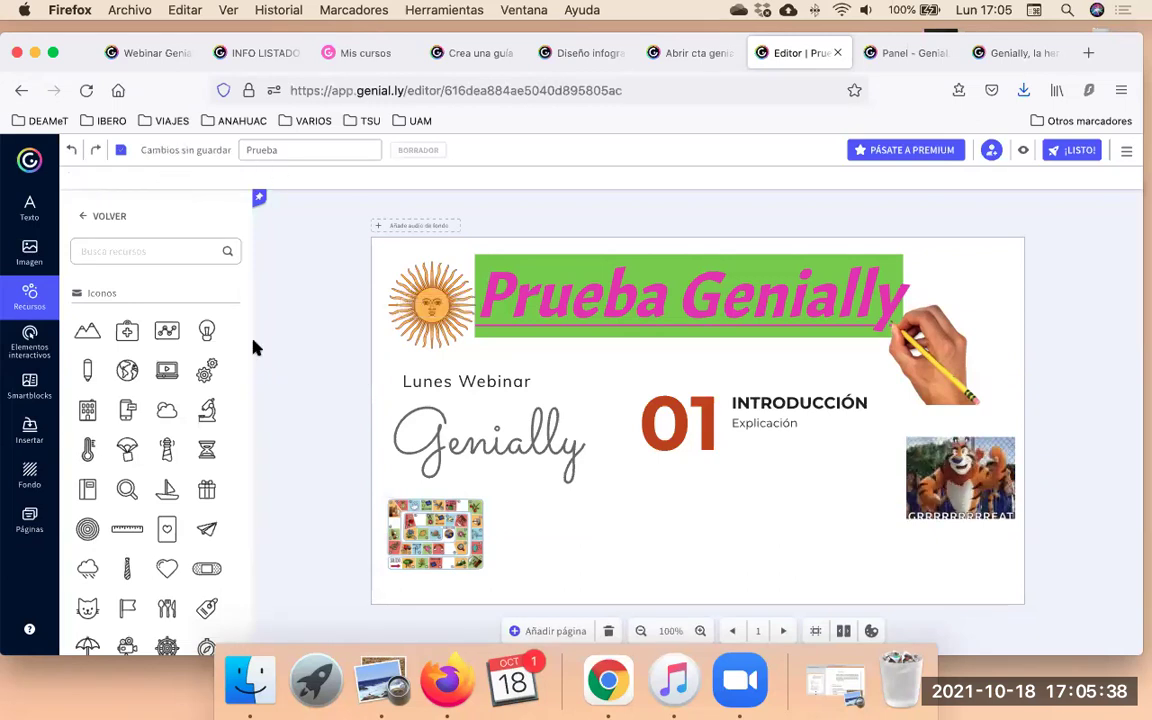
click(206, 330)
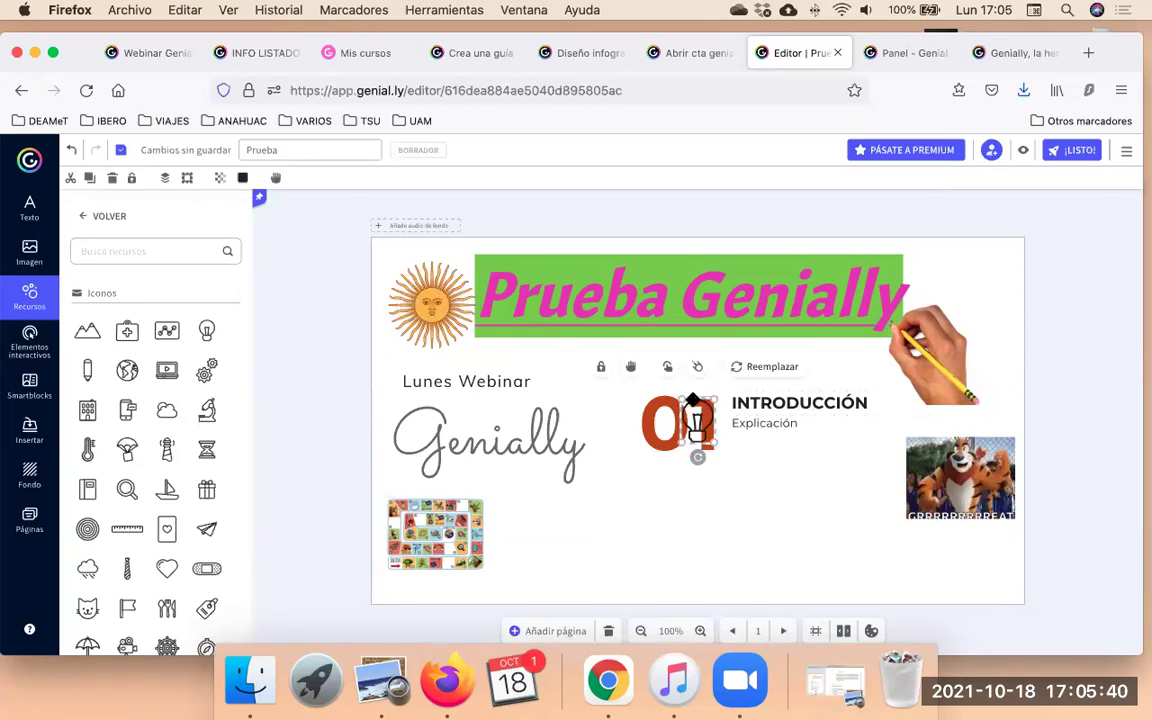
drag(678, 482, 526, 502)
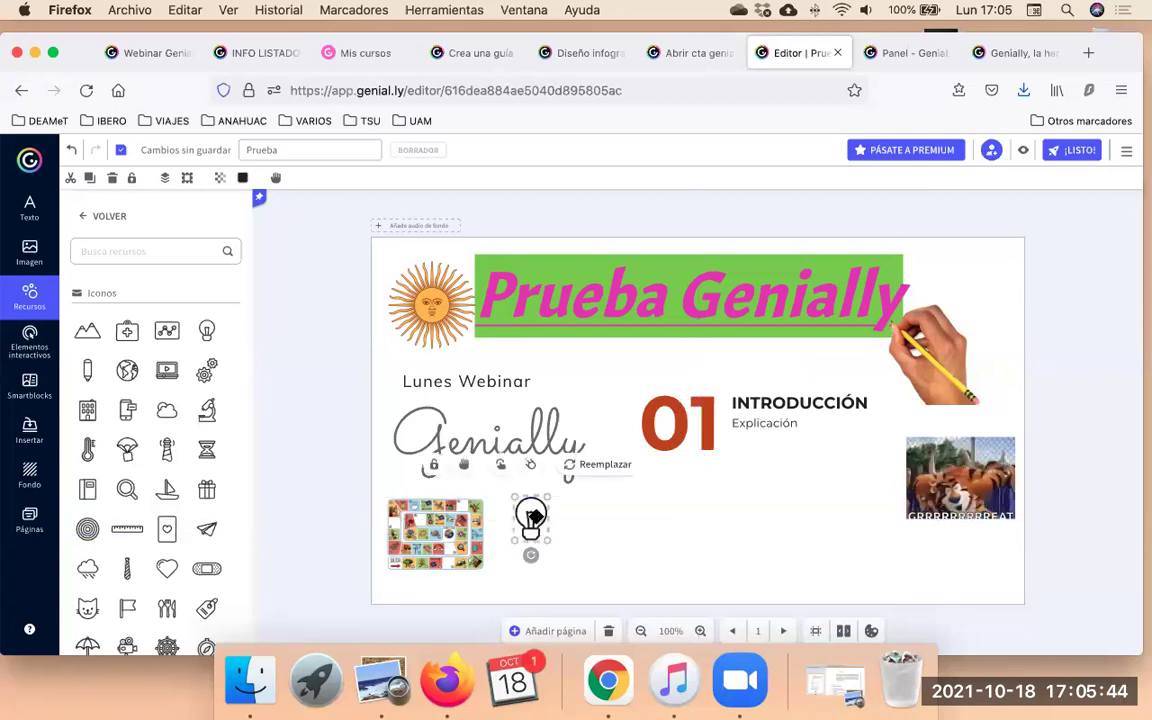
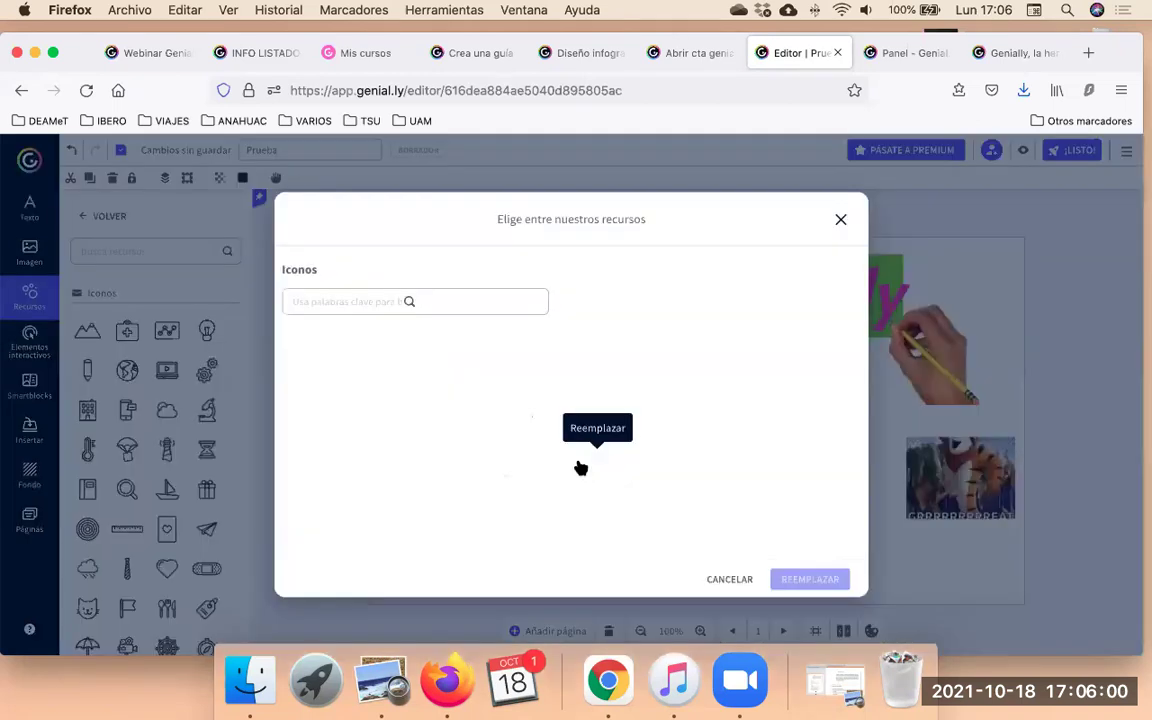
Replace the light bulb icon with the concentric circles icon and nudge it slightly away from the board game image.
click(578, 466)
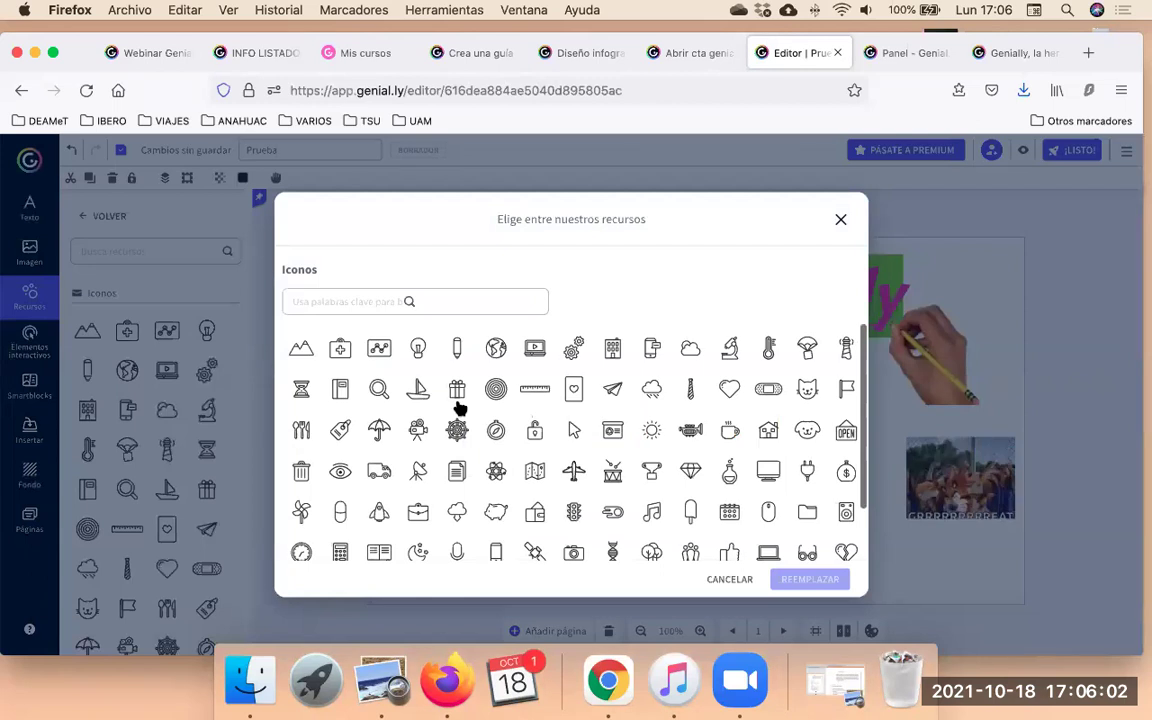
click(495, 392)
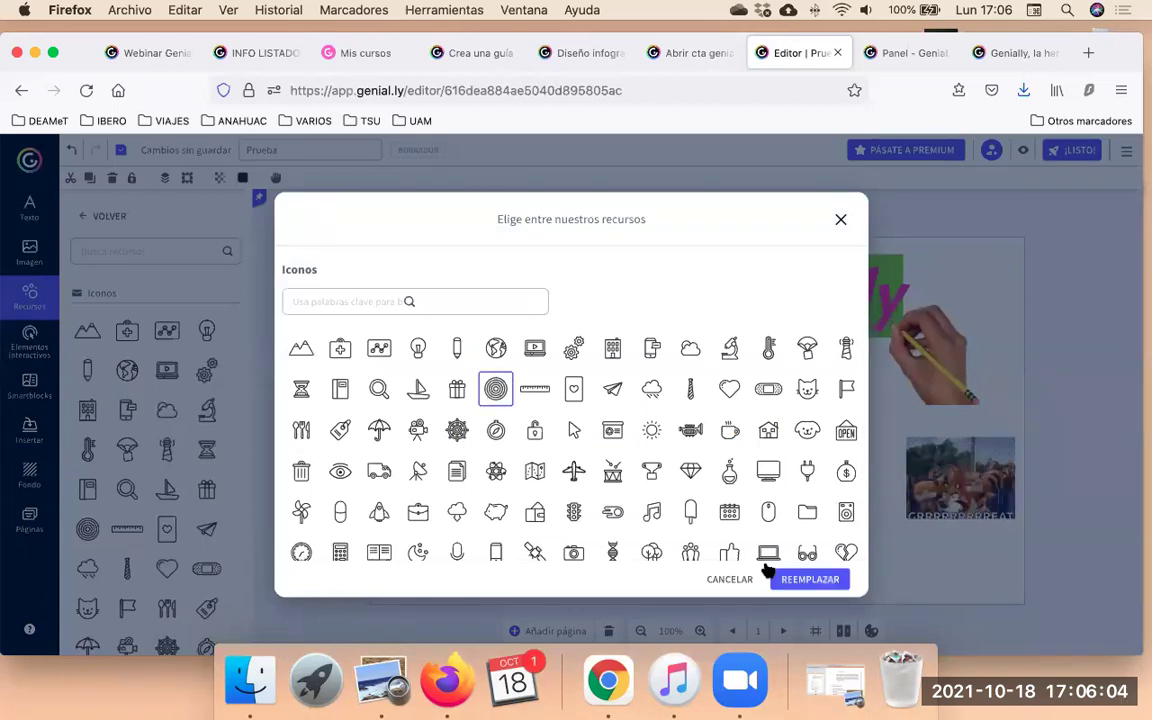
click(797, 580)
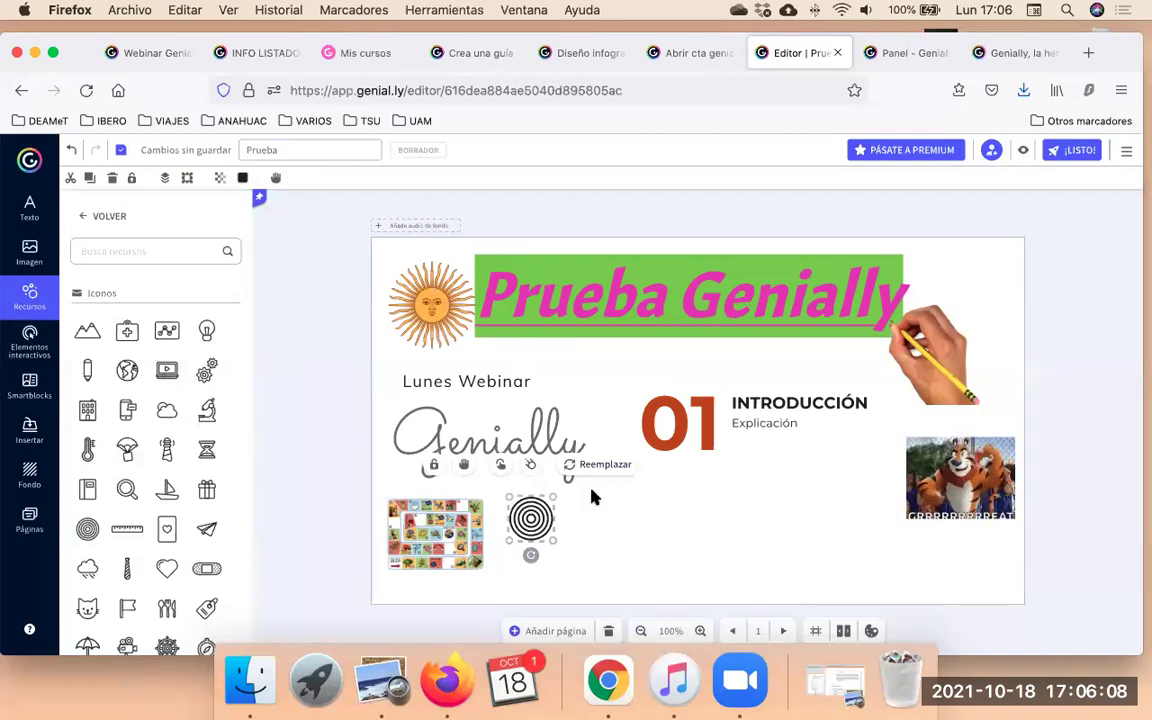
drag(530, 517, 534, 517)
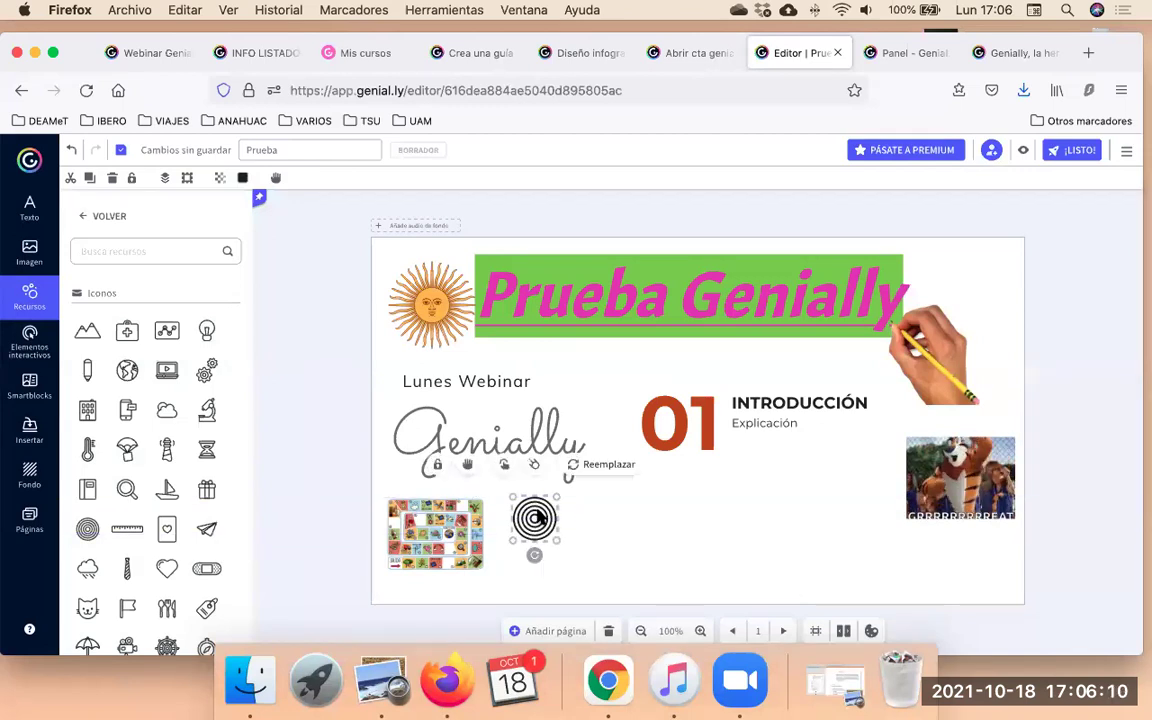
Replace the concentric circles icon with the striped tie icon.
click(592, 460)
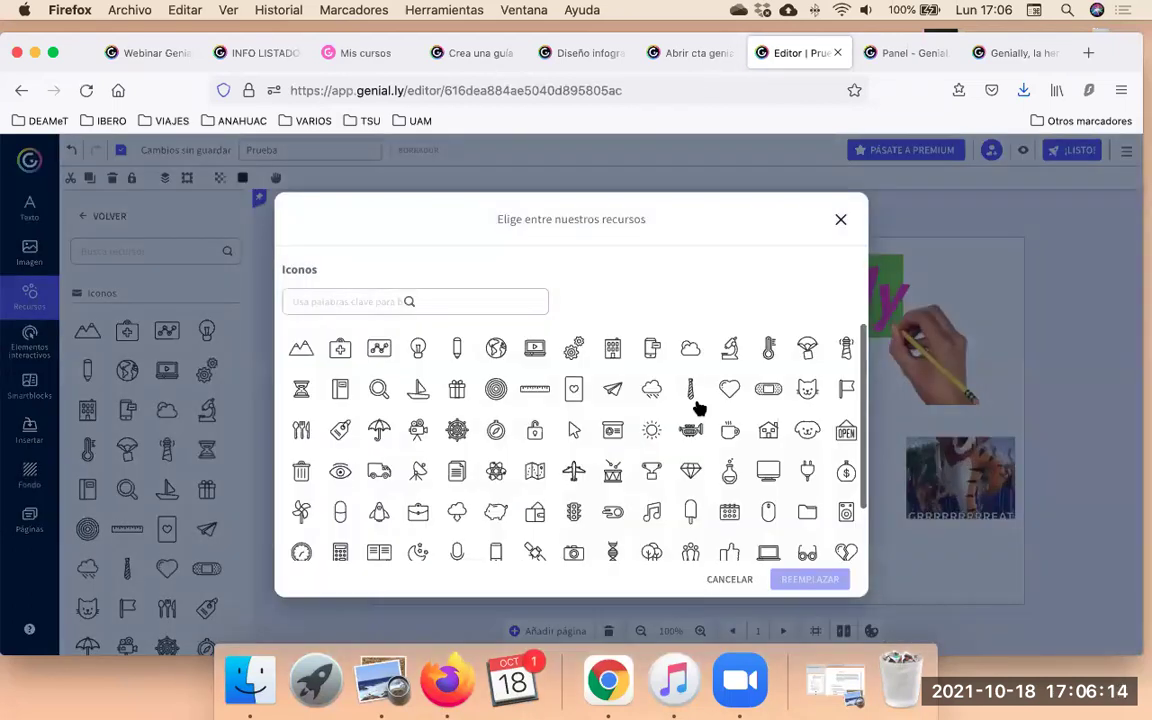
click(690, 389)
click(805, 579)
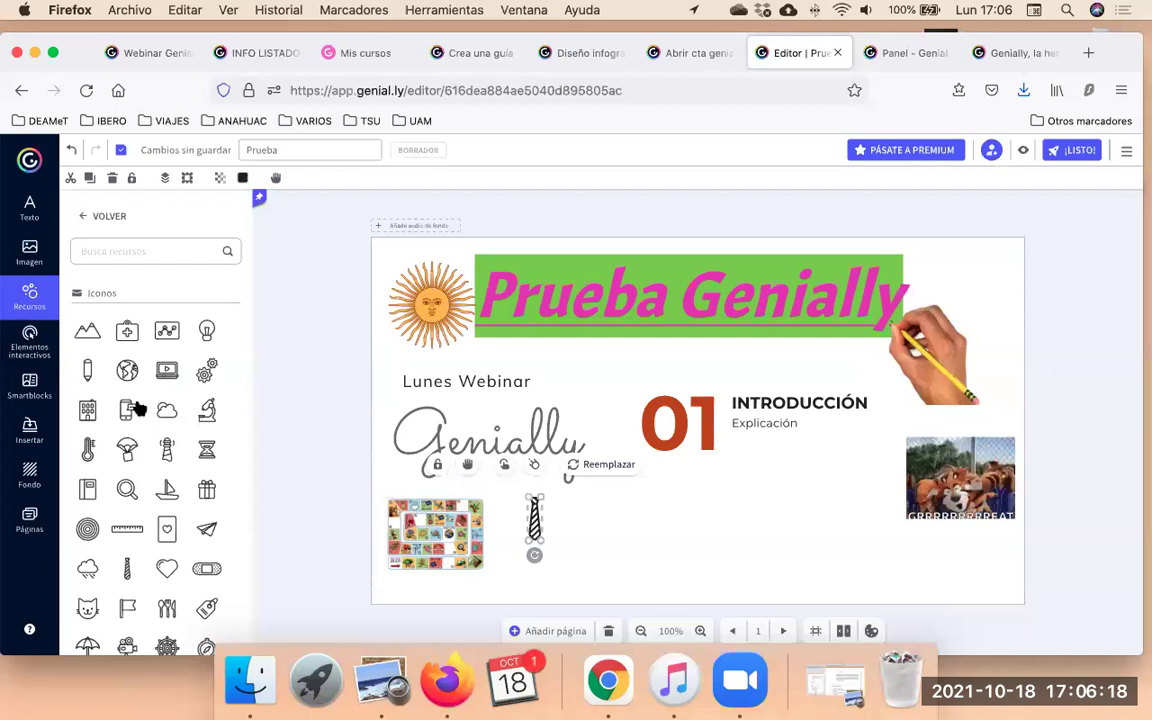
Search the resources for "cuaderno", place the outlined closed notebook icon beside the tie, and clear the search.
click(140, 260)
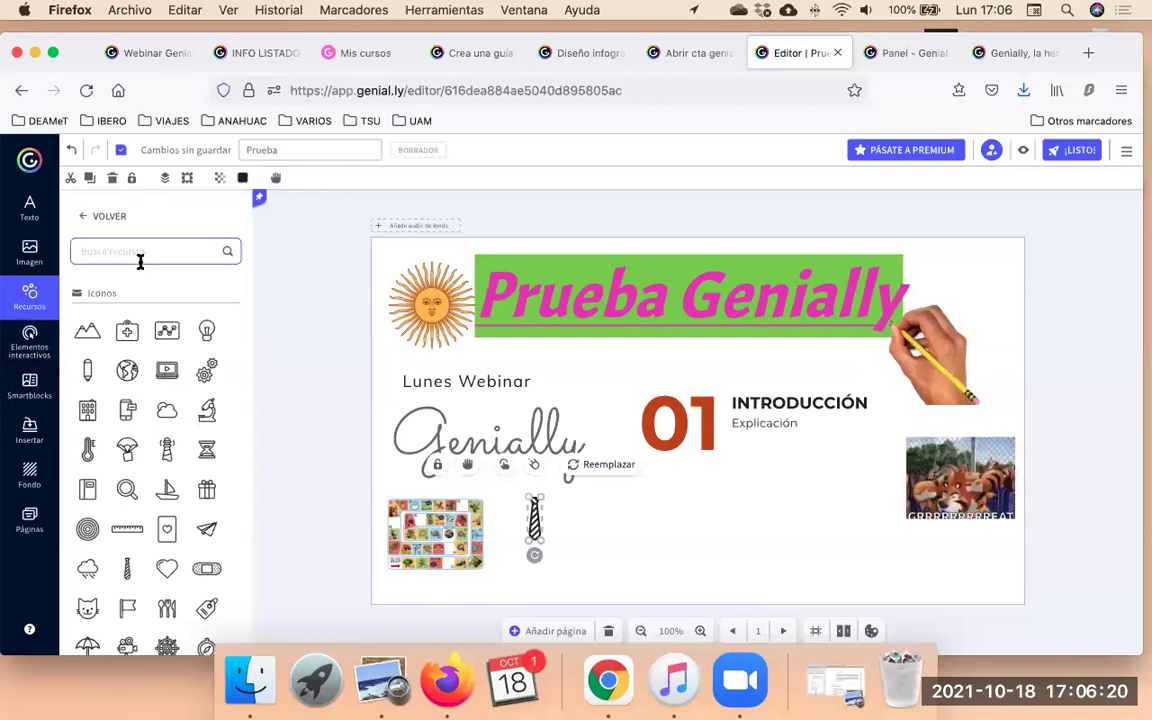
text(c)
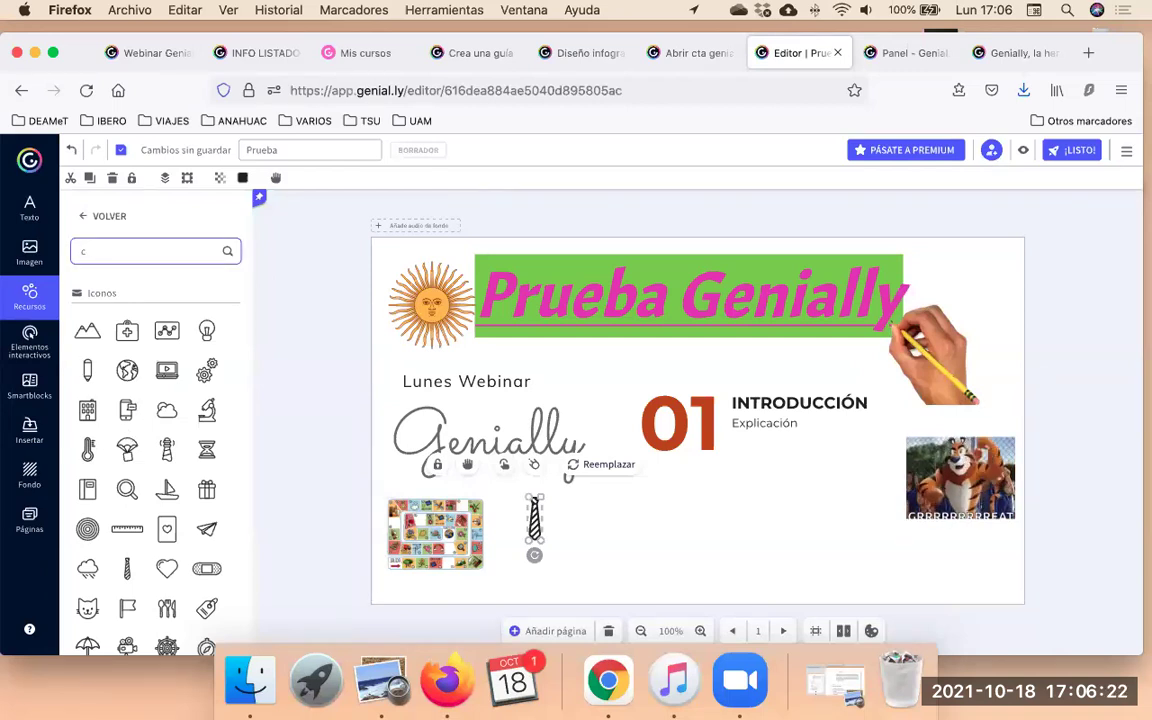
text(uaderno)
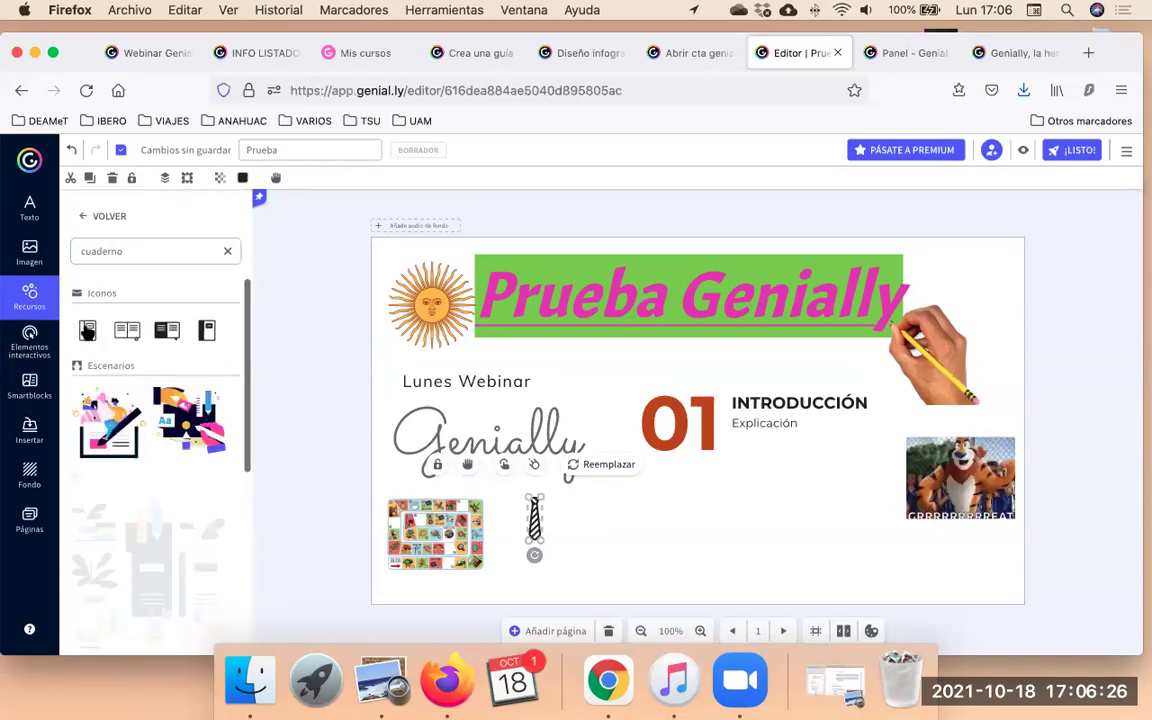
drag(596, 537, 598, 537)
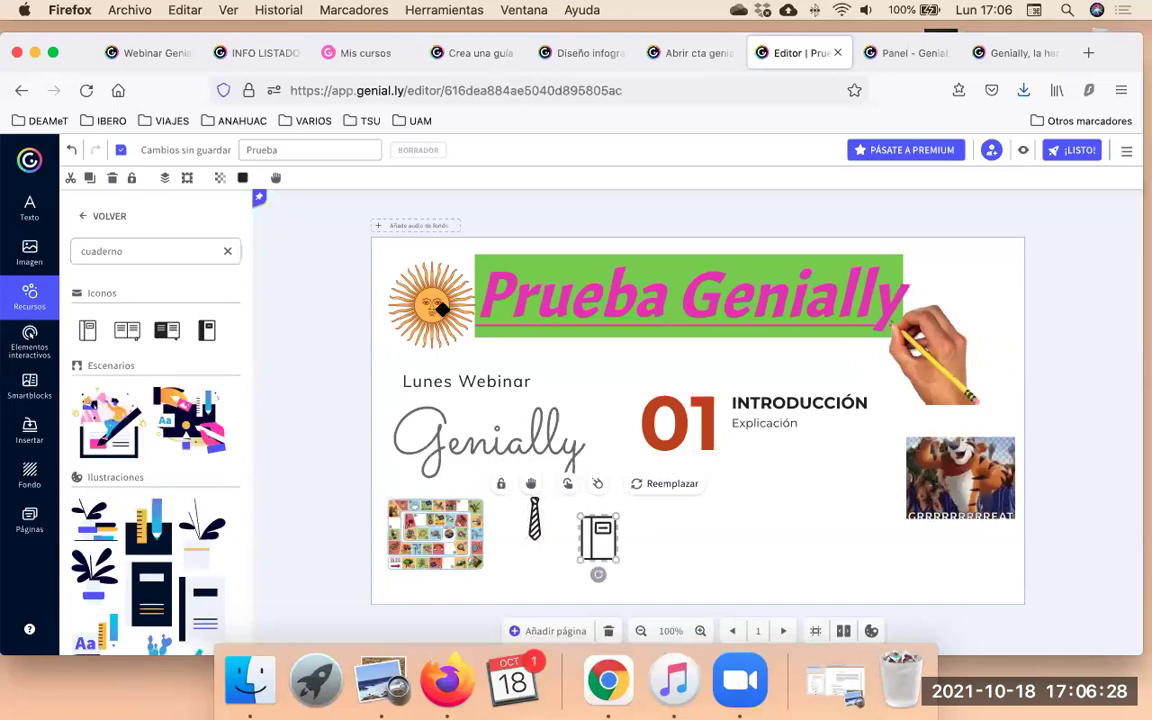
click(226, 255)
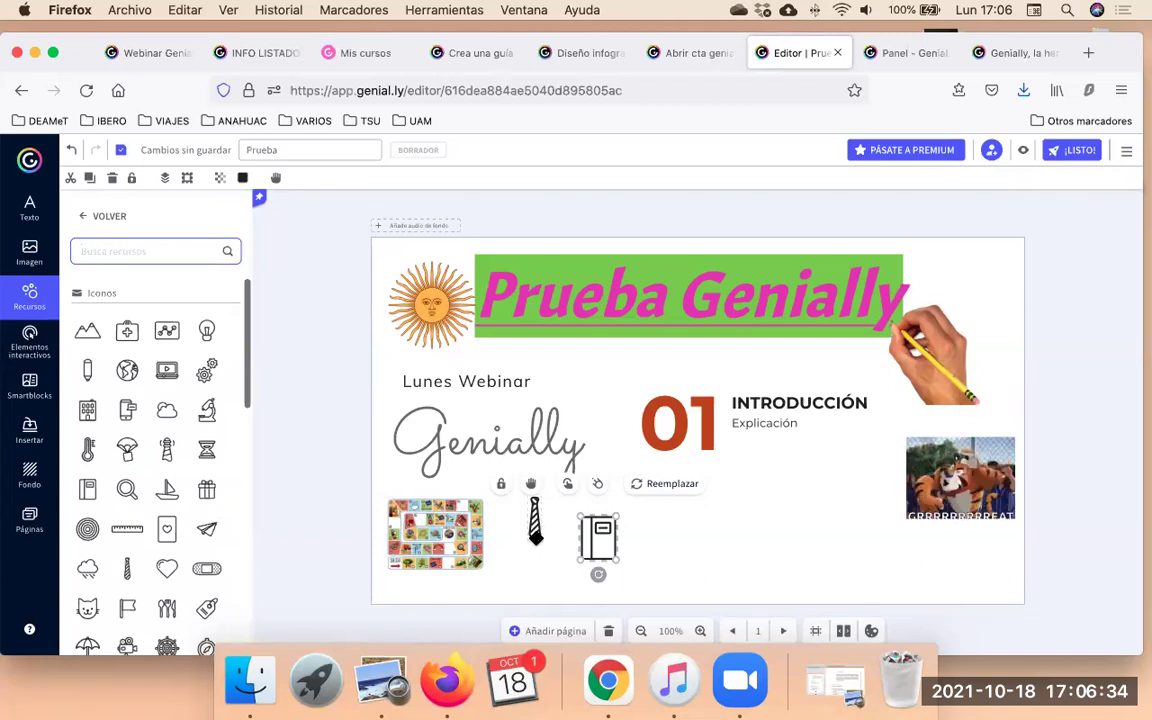
Enlarge the tie icon over the "Prueba Genially" title and demonstrate its layer order by sending it to the back and bringing it to the front.
drag(533, 518, 538, 540)
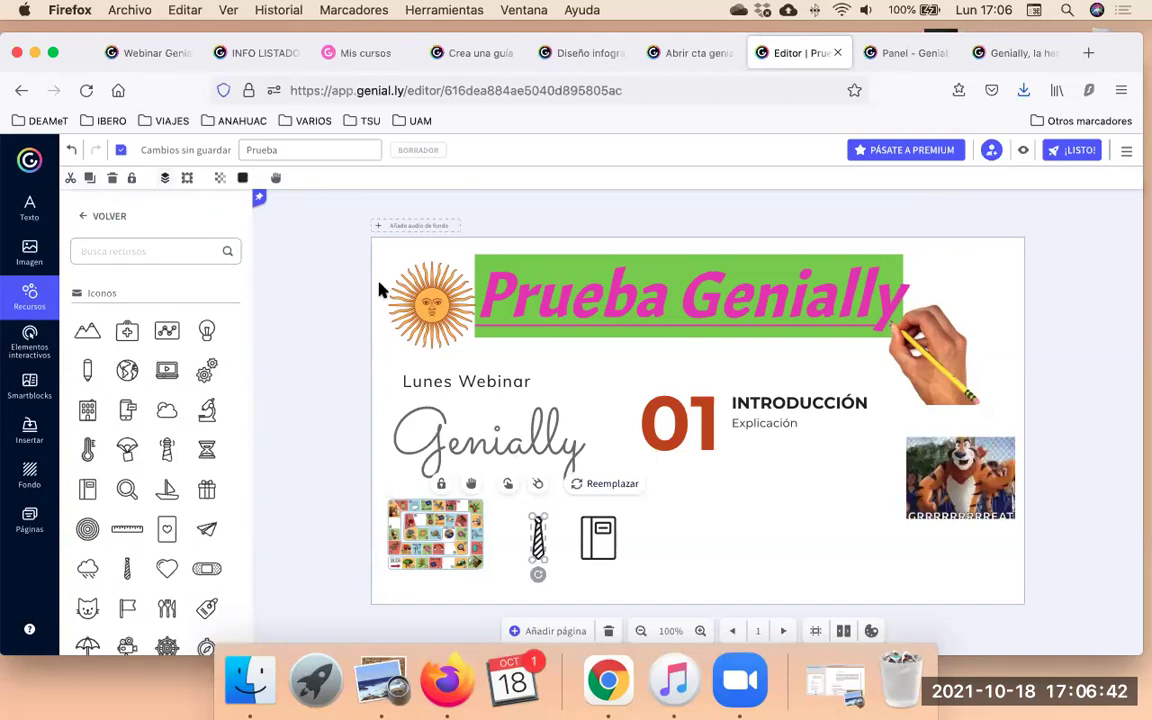
drag(537, 528, 586, 283)
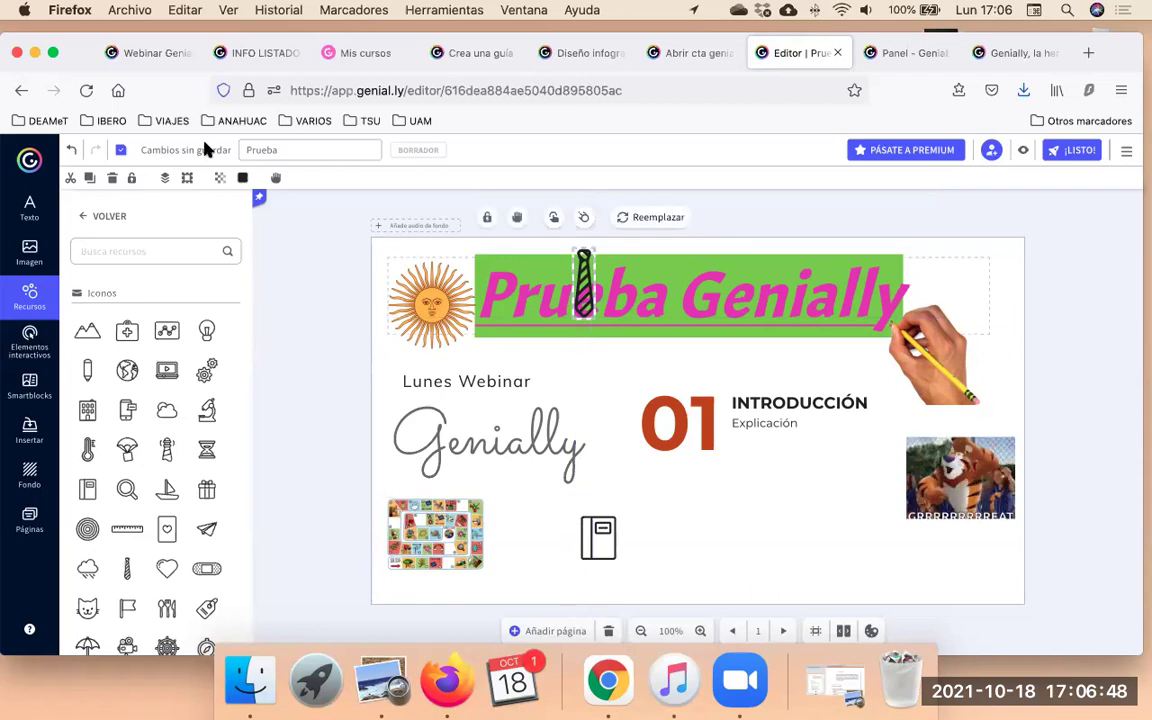
click(165, 178)
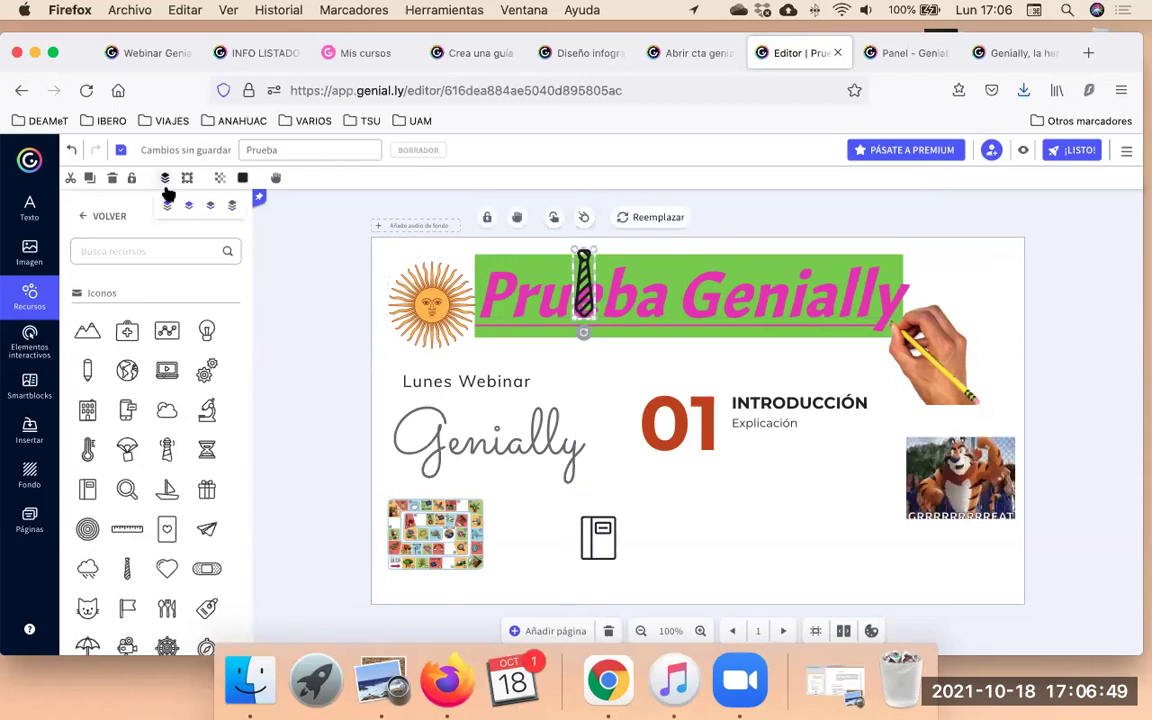
click(231, 206)
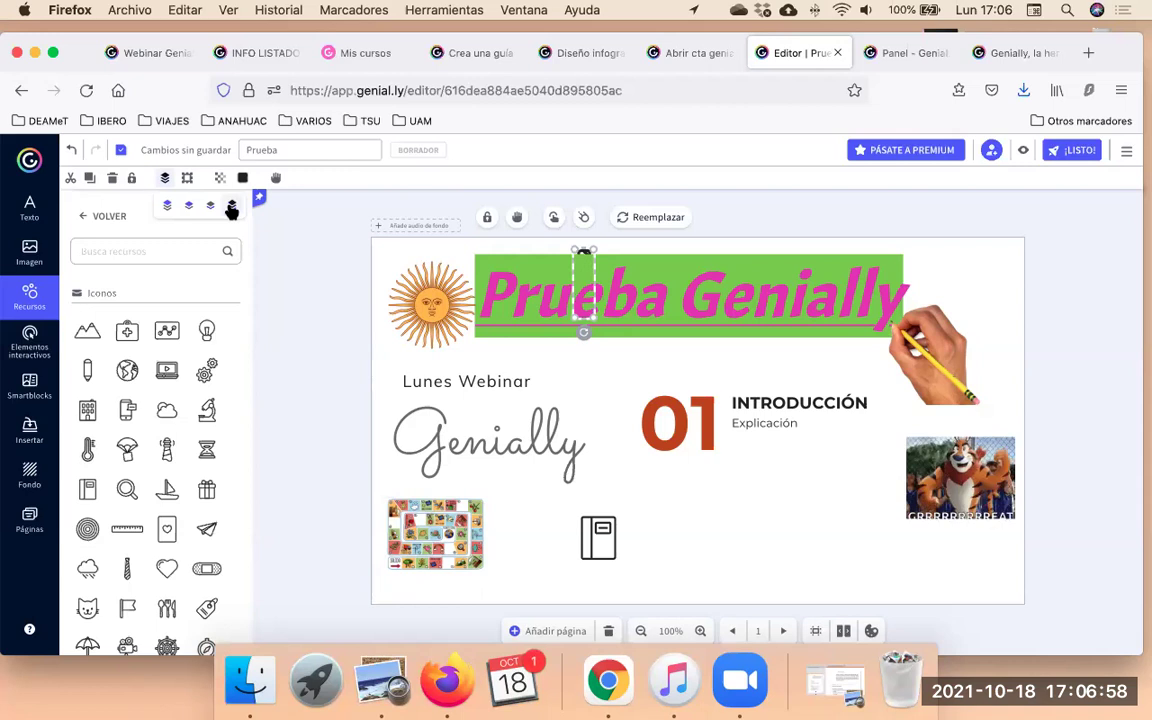
click(168, 204)
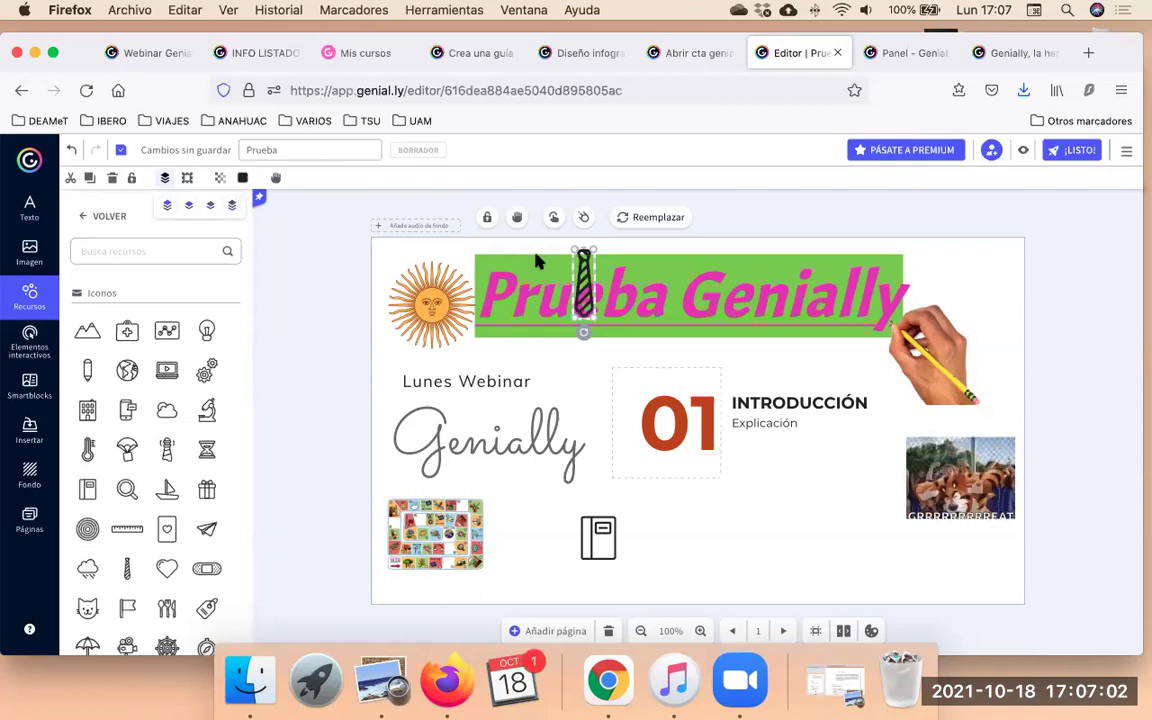
Move the tie icon off the title to beside the notebook and align it to the page's upper-left corner.
drag(587, 285, 660, 535)
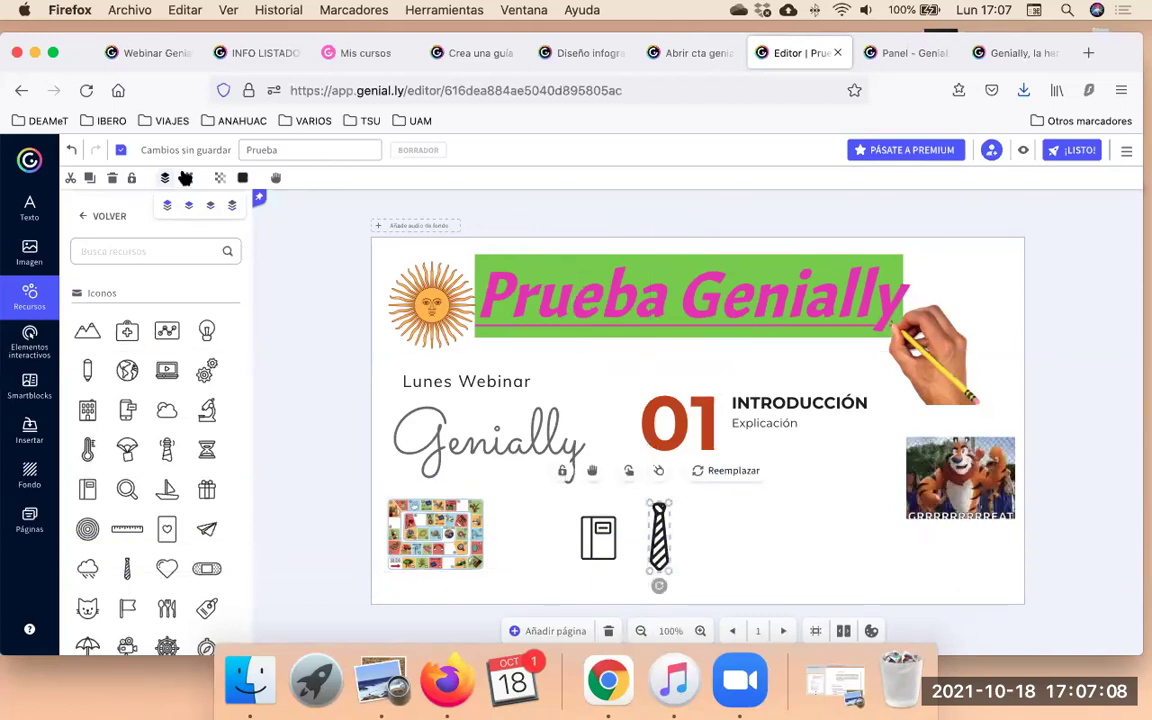
mouse_move(186, 178)
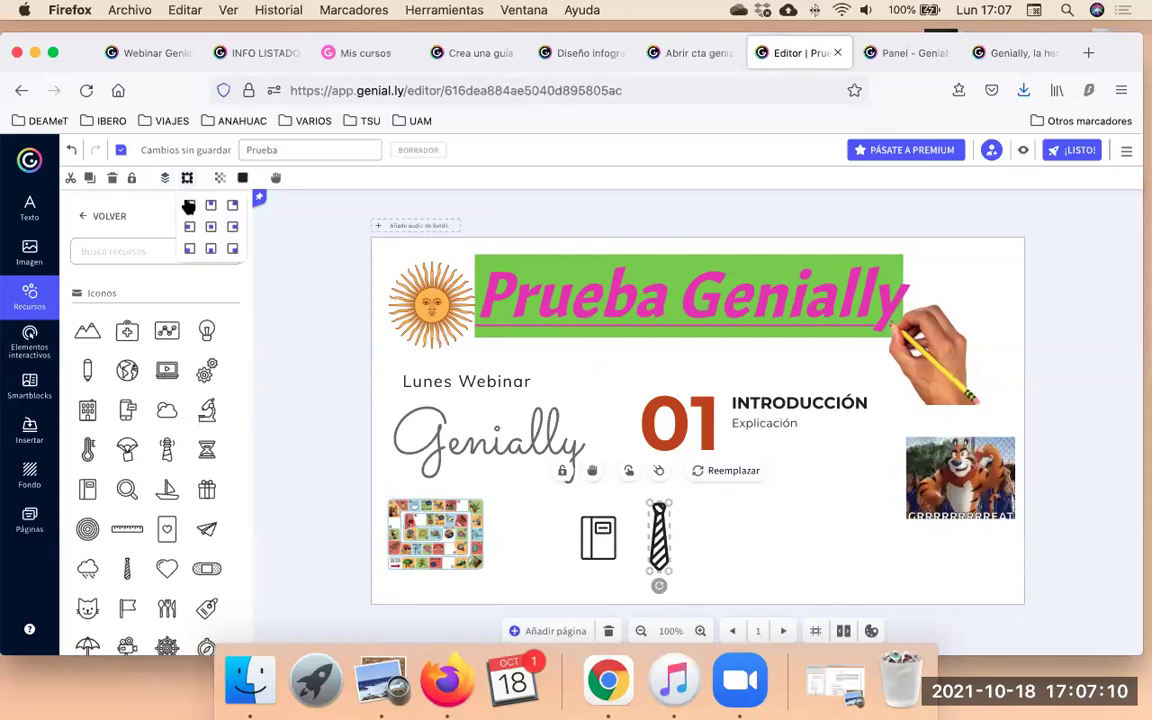
click(188, 206)
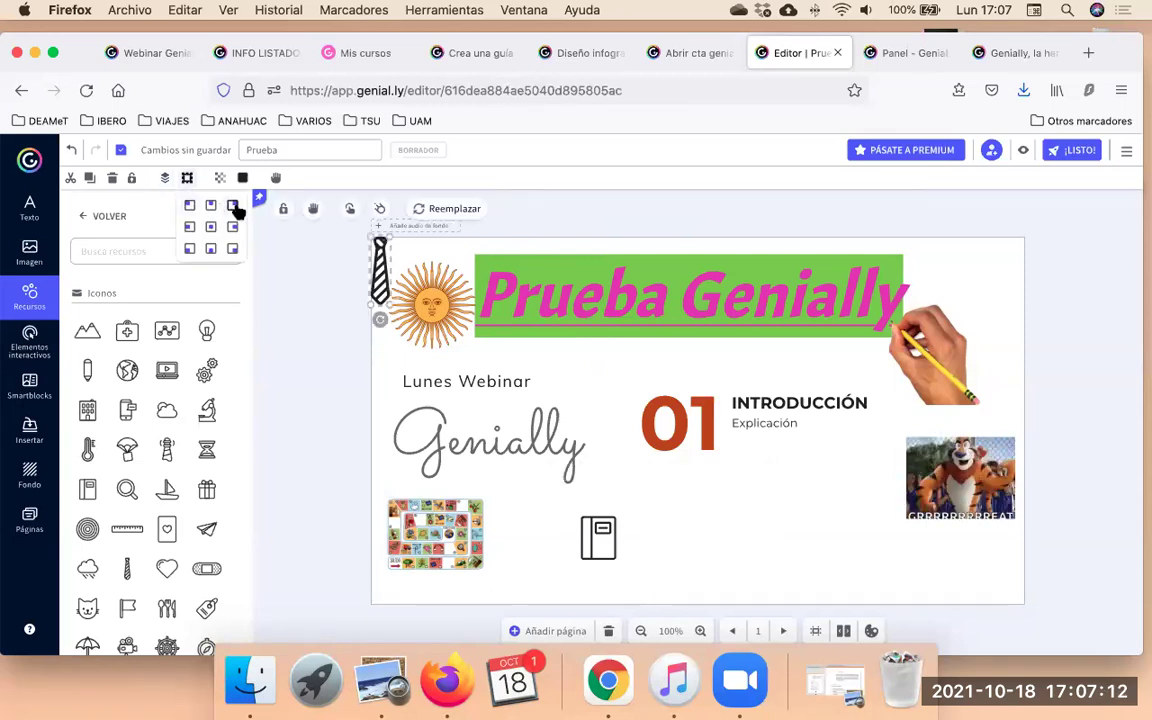
Align the tie icon to the page's upper-right corner, its centre, and finally its lower-right corner.
click(233, 206)
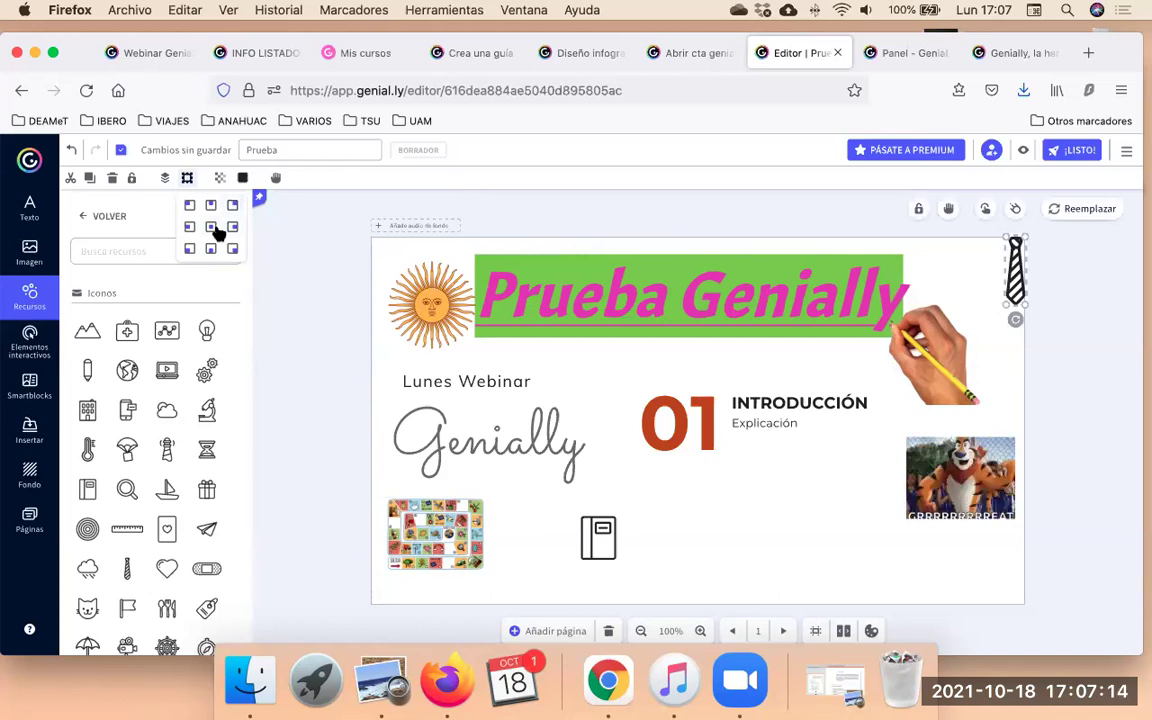
click(212, 228)
click(233, 250)
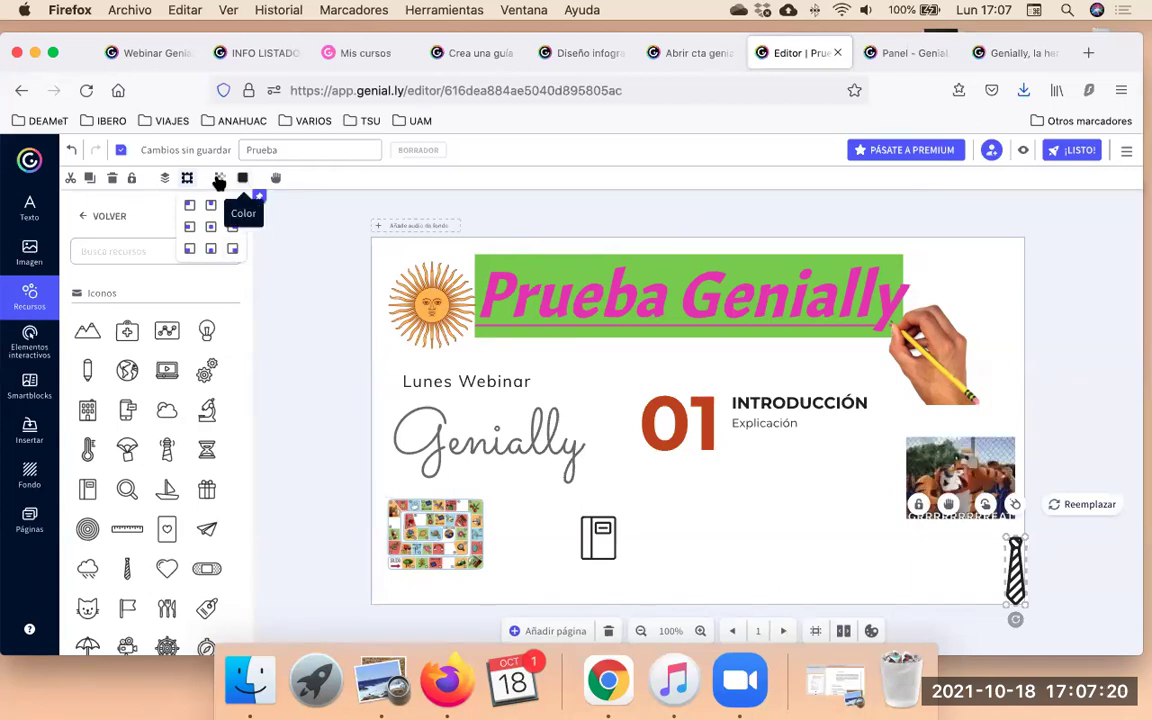
Adjust the tie icon's opacity and colour, trying magenta first and leaving the icon orange and semi-transparent.
click(221, 178)
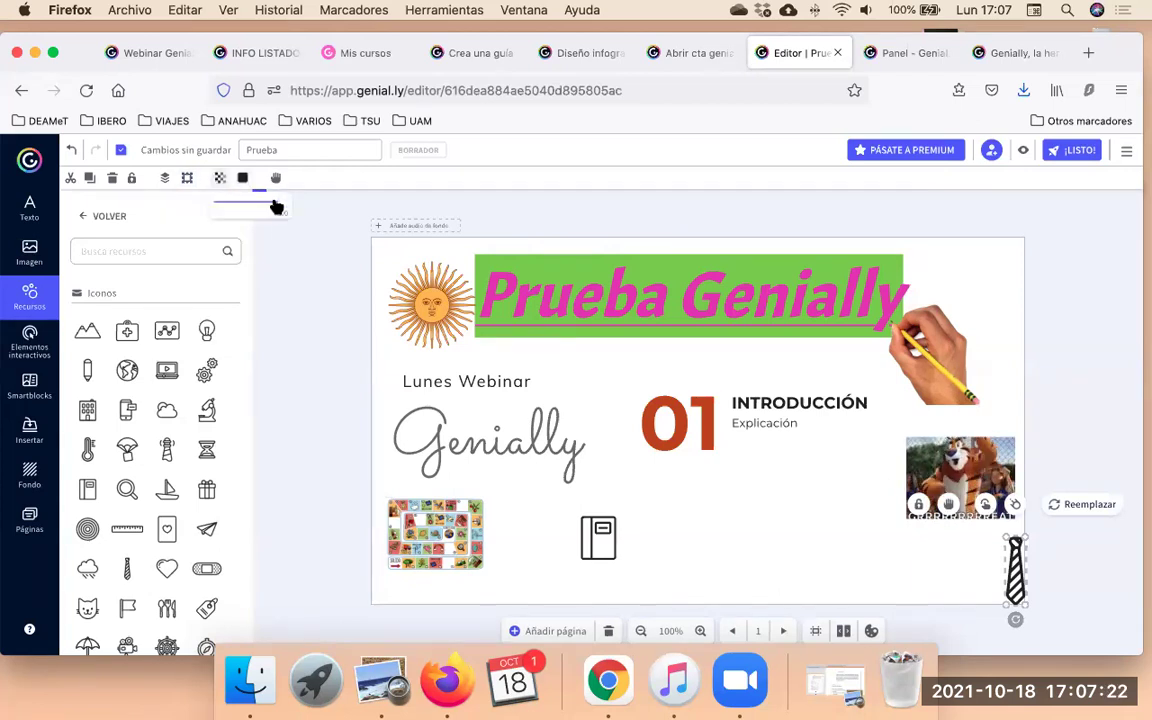
drag(263, 212, 231, 210)
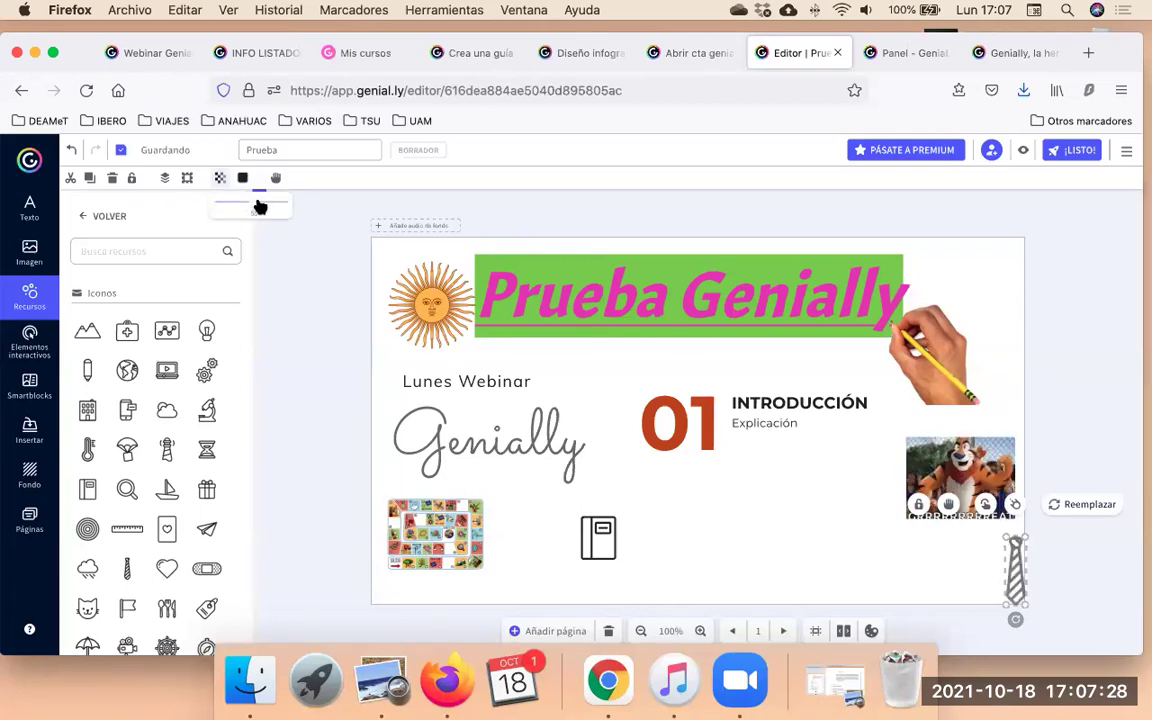
drag(277, 201, 244, 180)
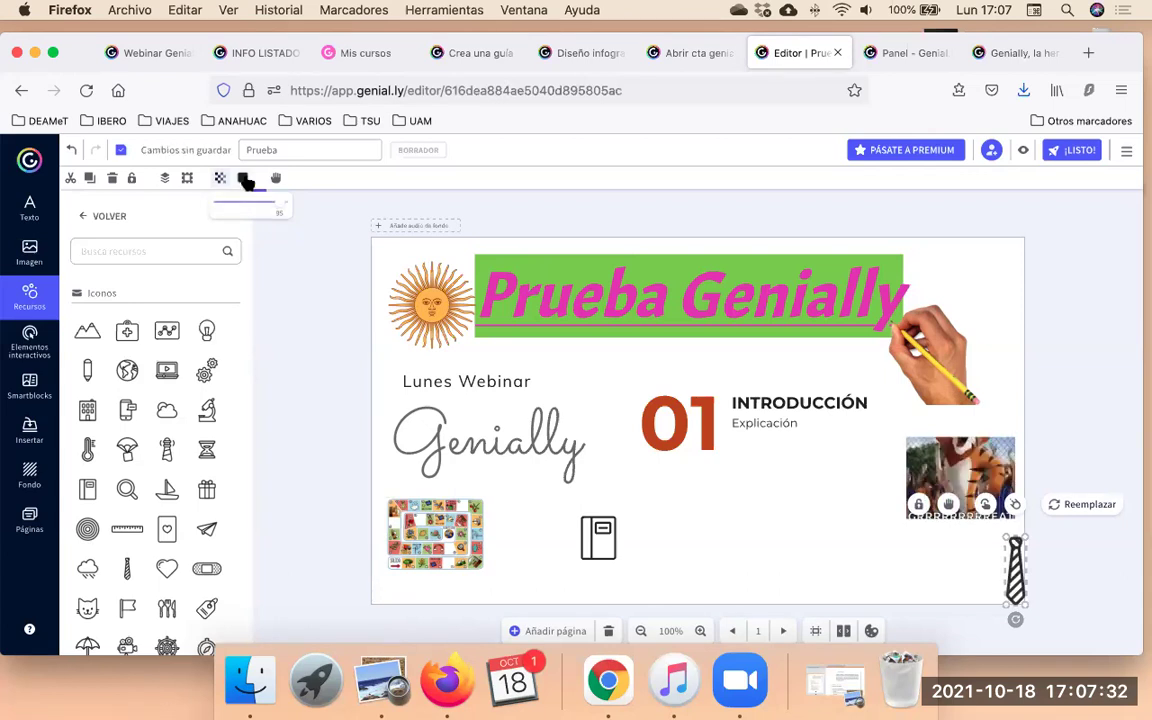
click(243, 178)
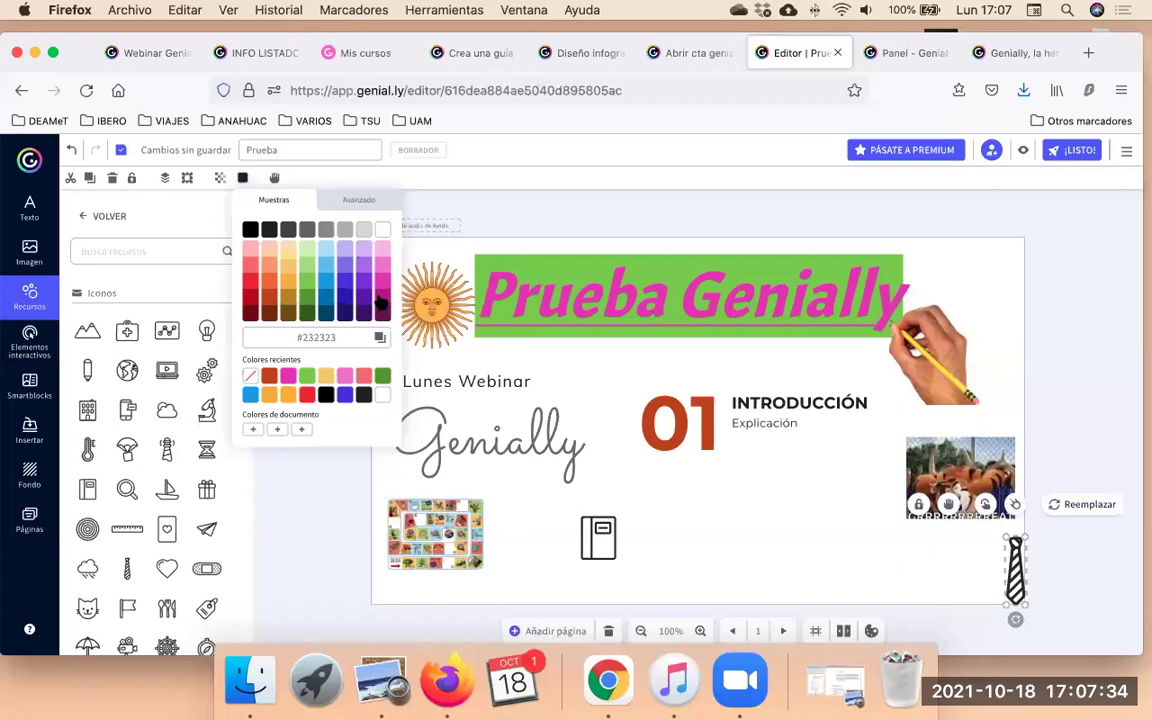
click(381, 301)
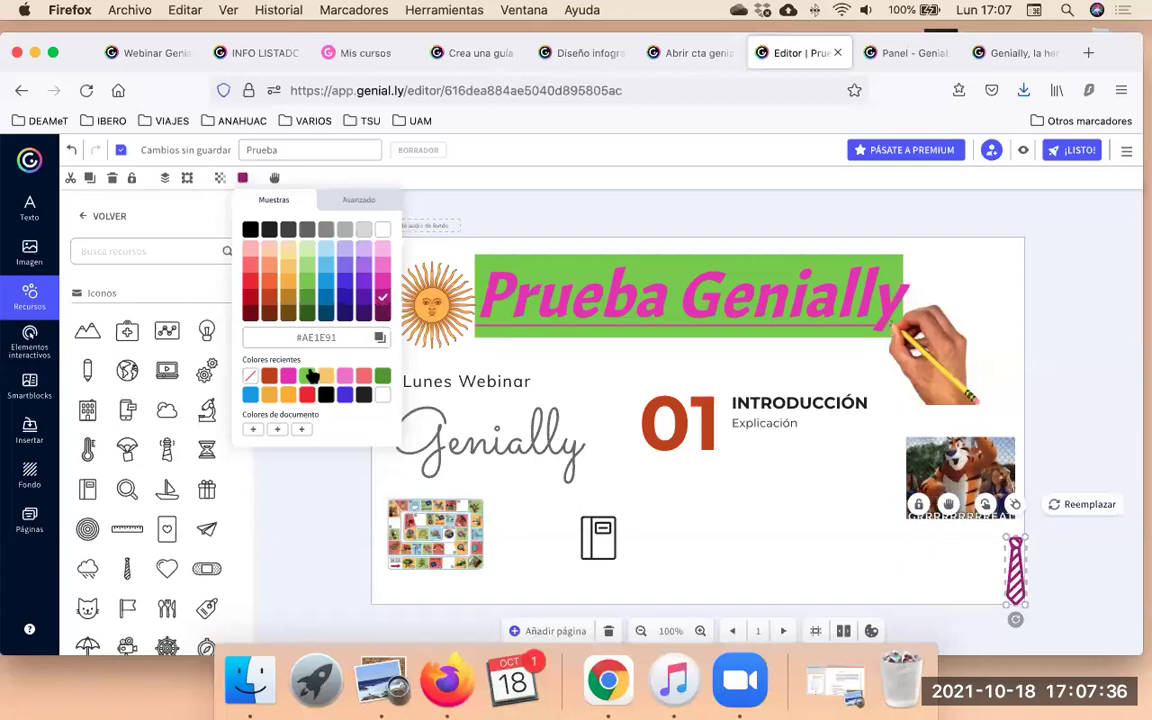
click(285, 396)
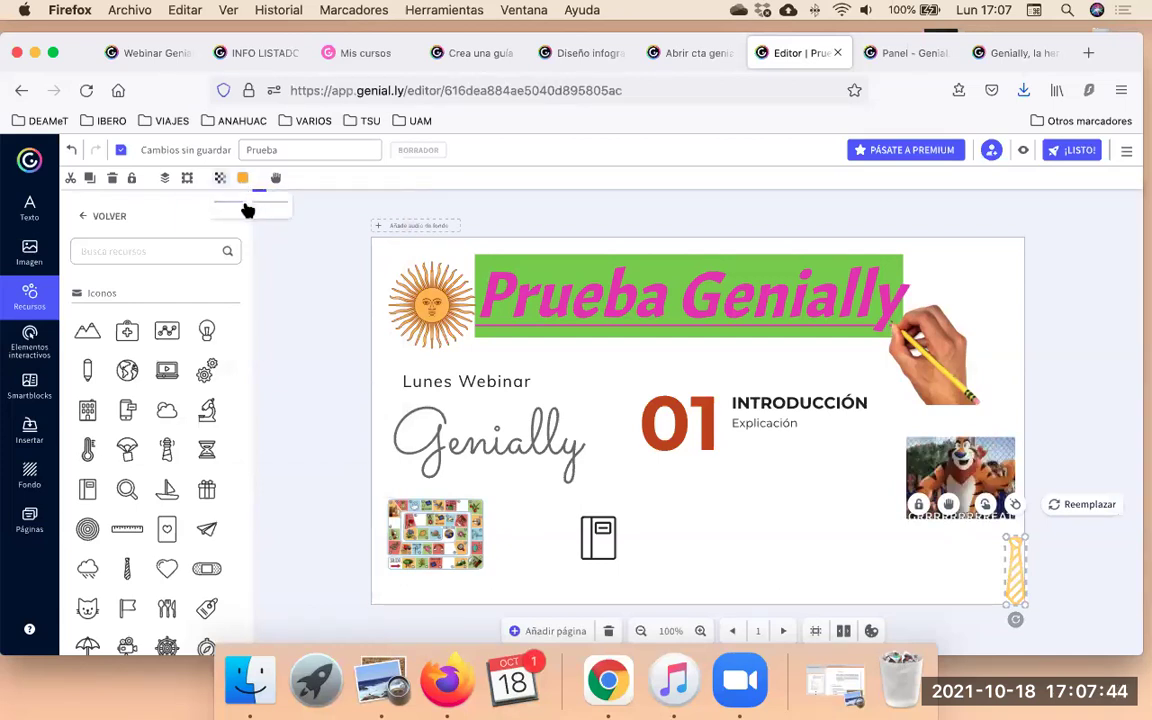
click(1084, 328)
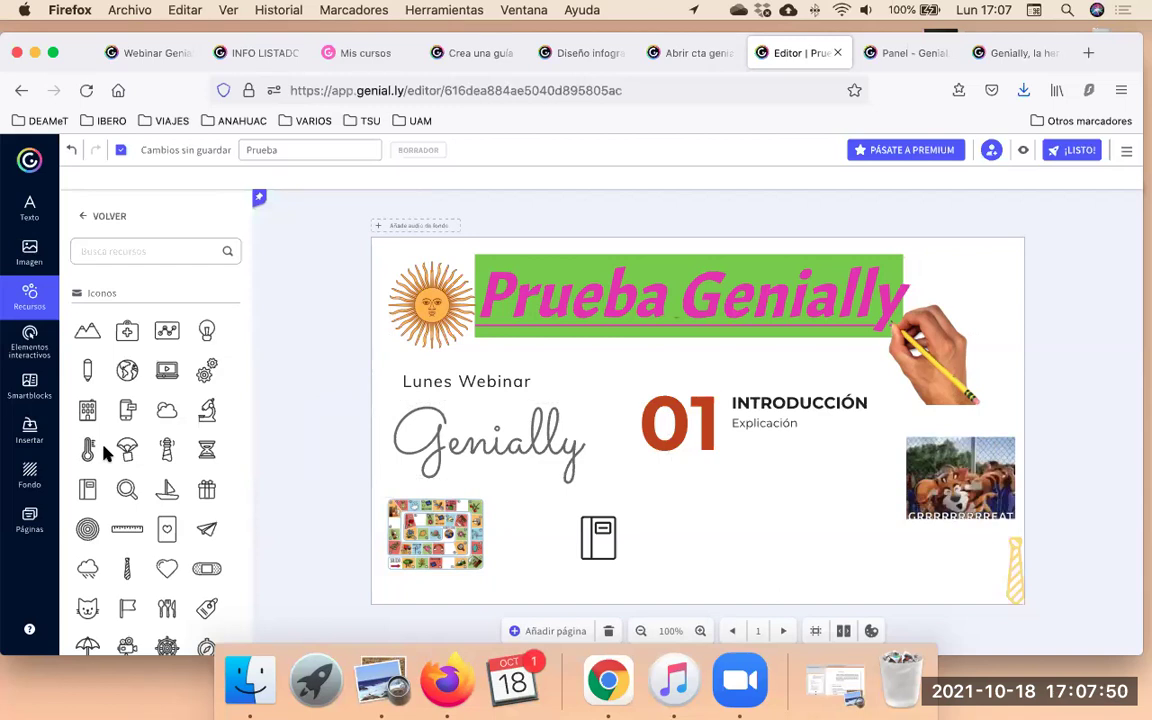
Insert the cat face icon, try it beside the "Prueba Genially" title, and place it below the "Explicación" text.
scroll(104, 448, down, 10)
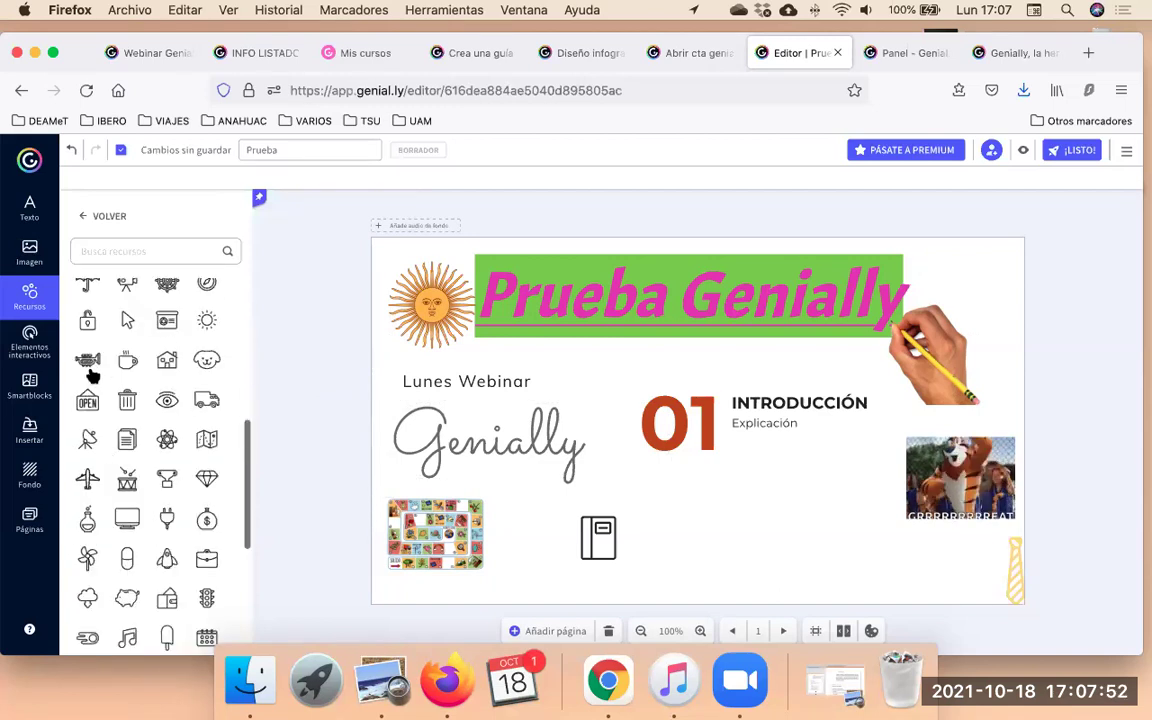
scroll(90, 360, up, 2)
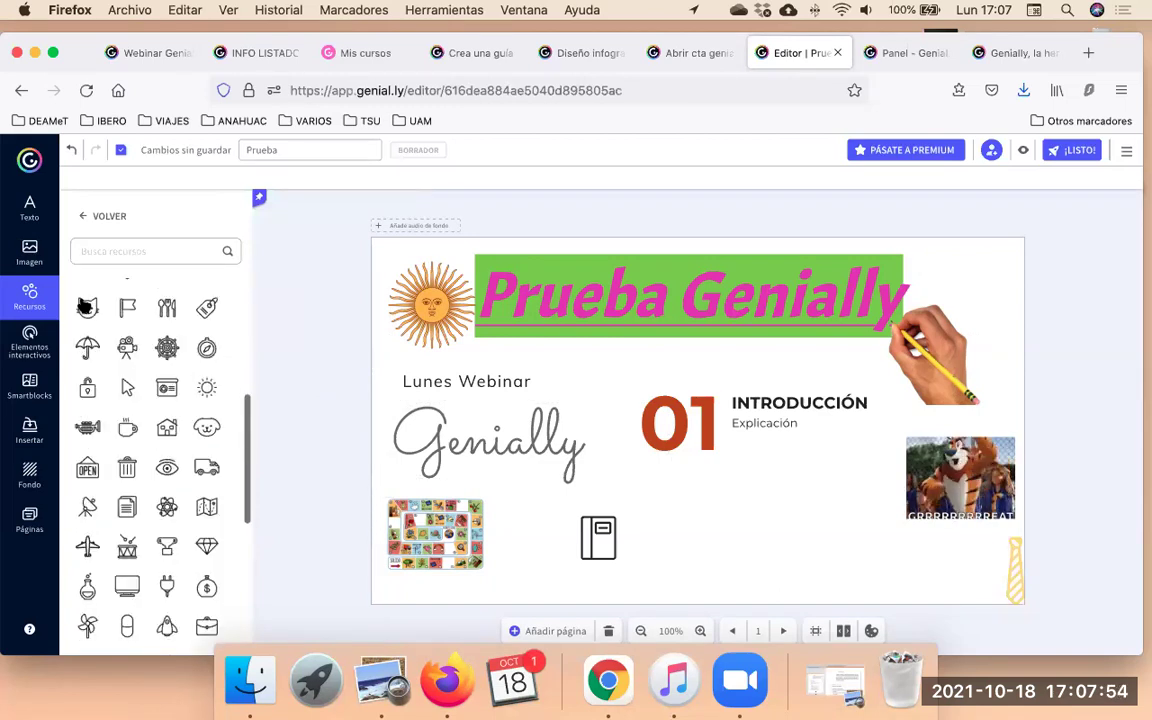
click(87, 307)
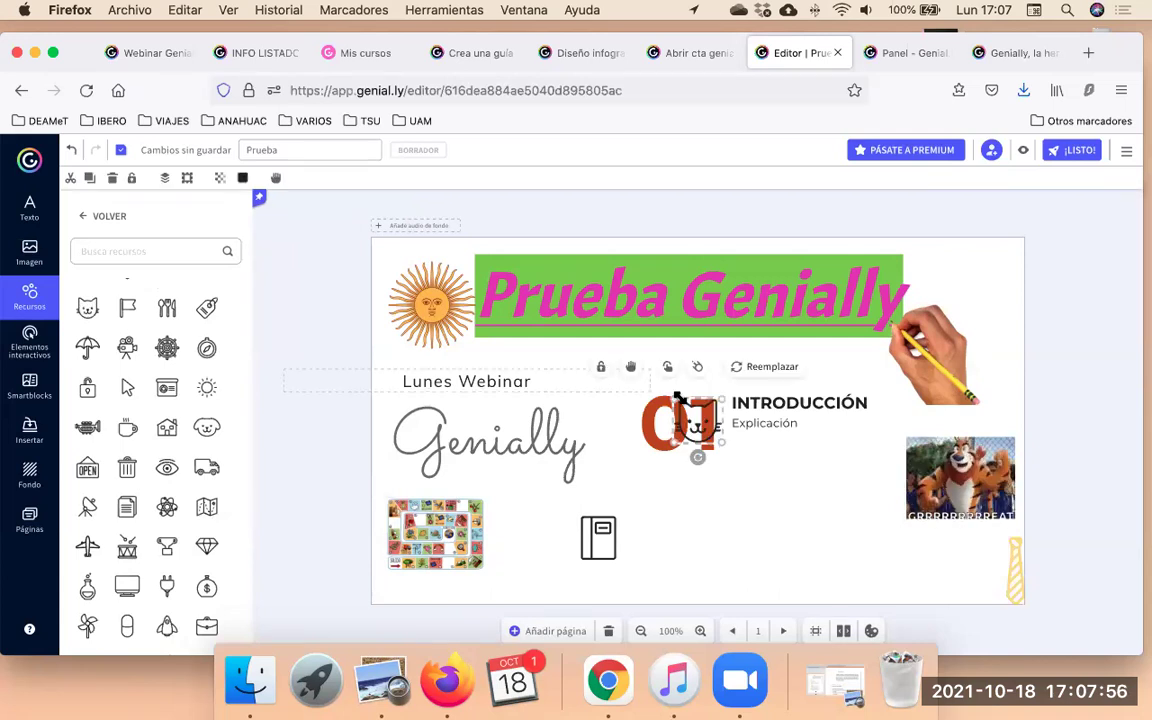
drag(925, 296, 957, 276)
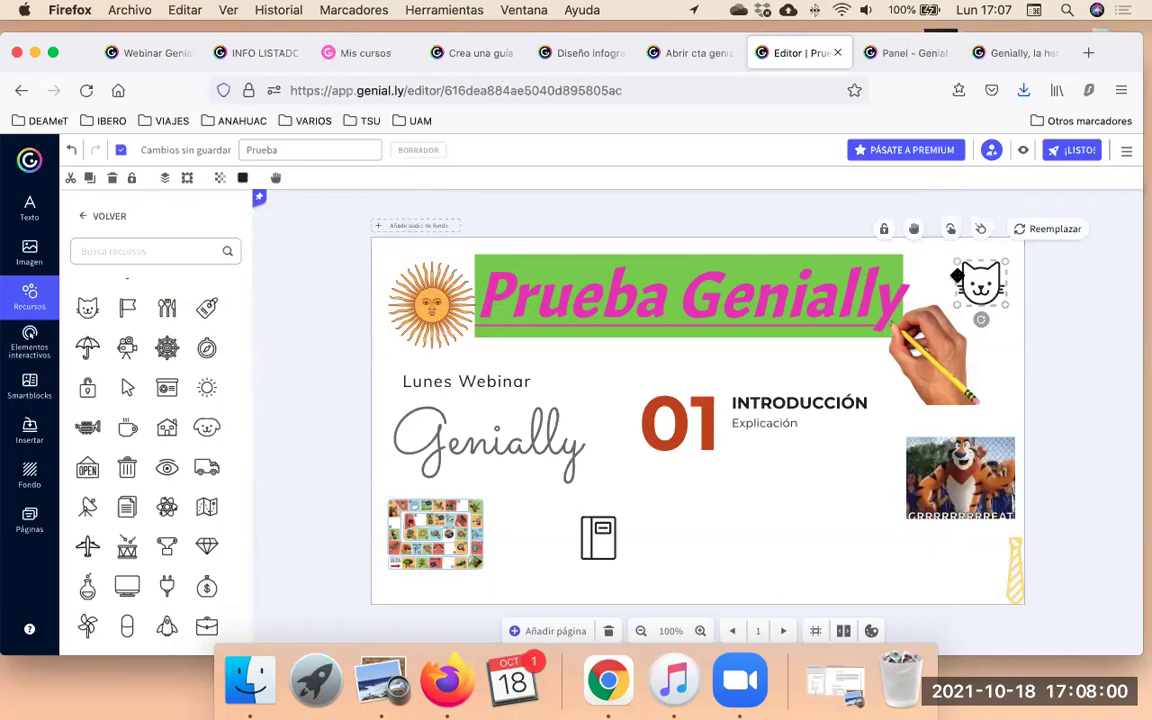
drag(968, 273, 768, 477)
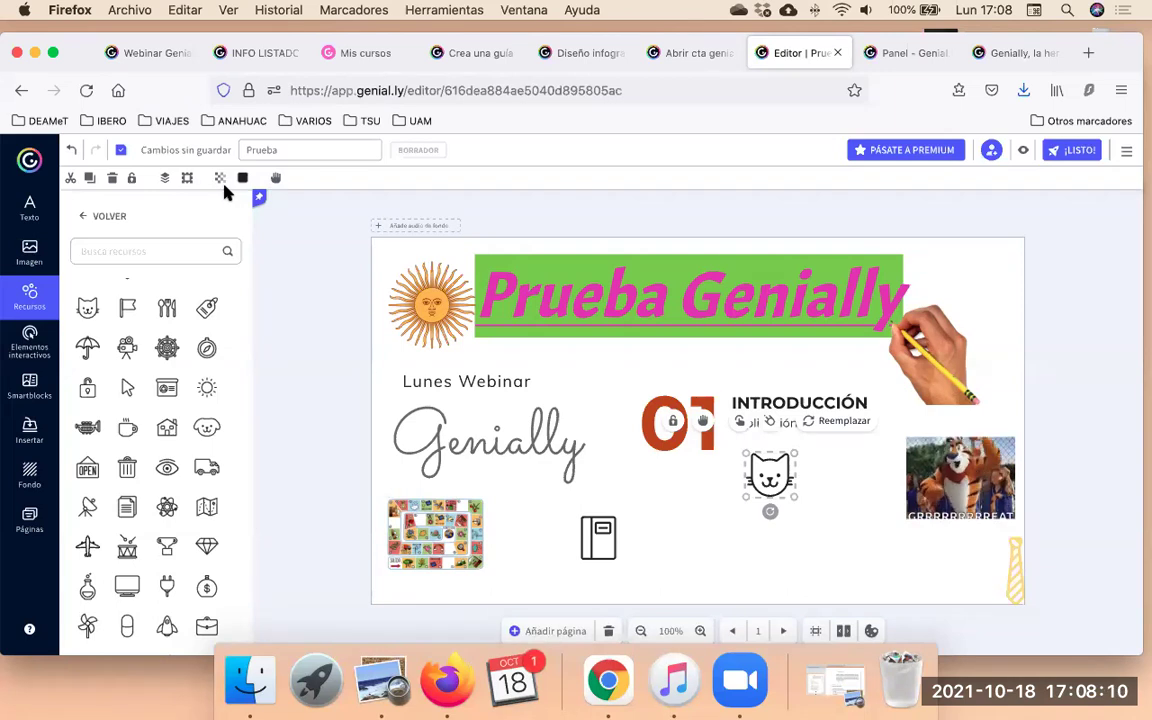
Make the cat icon draggable in the viewed genially and place it above the hand with the pencil, beside the title.
click(277, 179)
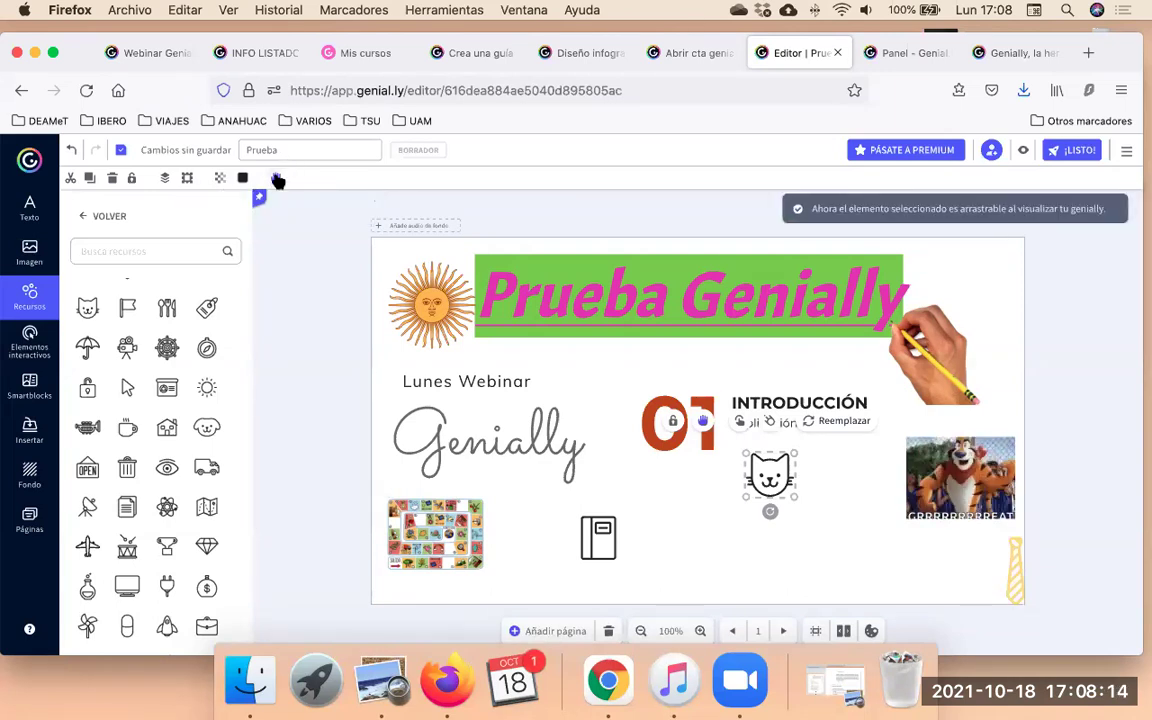
click(277, 179)
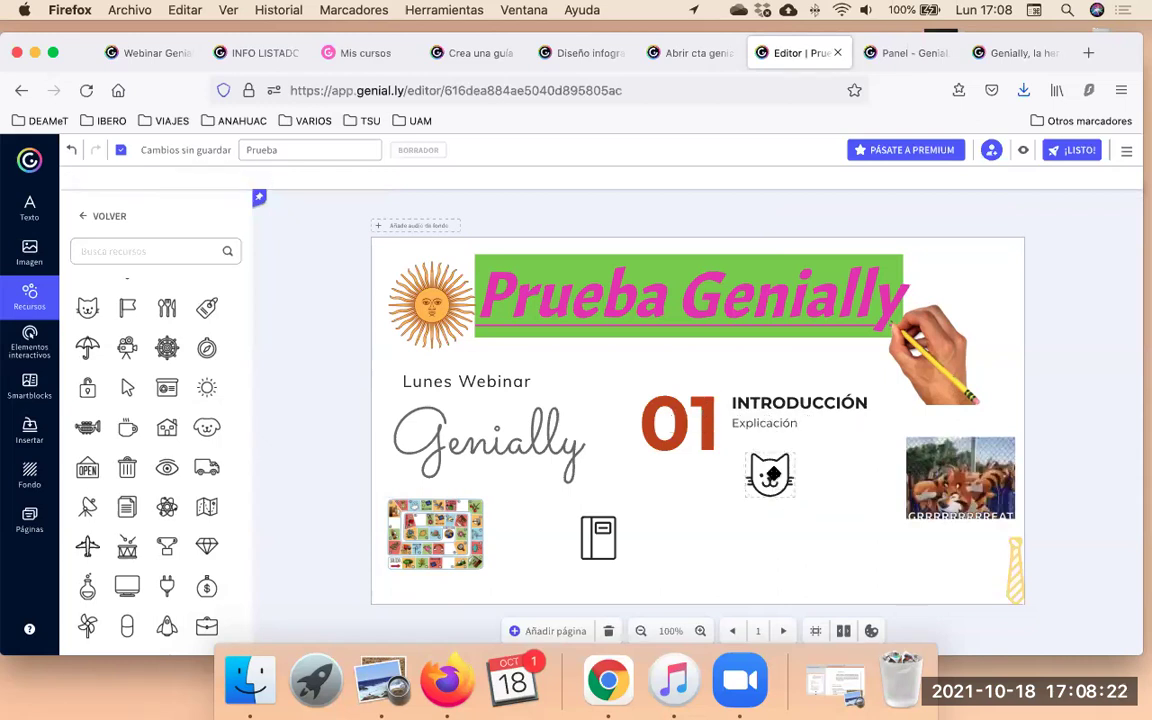
drag(771, 477, 685, 528)
click(278, 179)
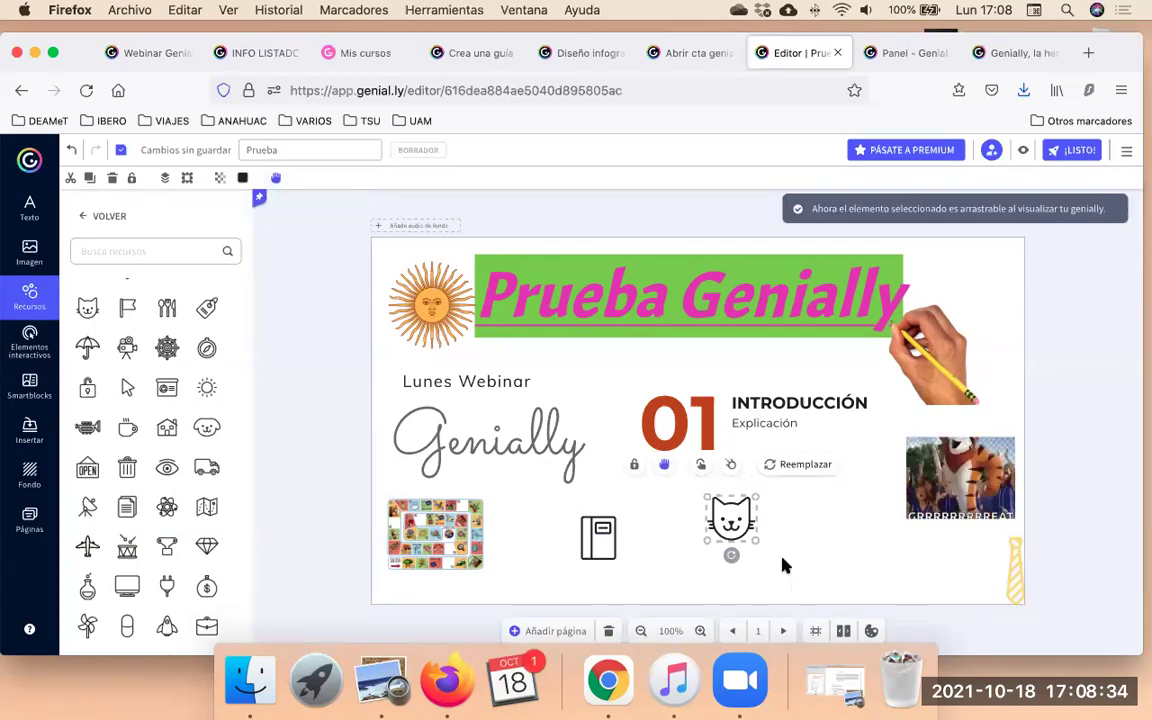
drag(717, 510, 958, 279)
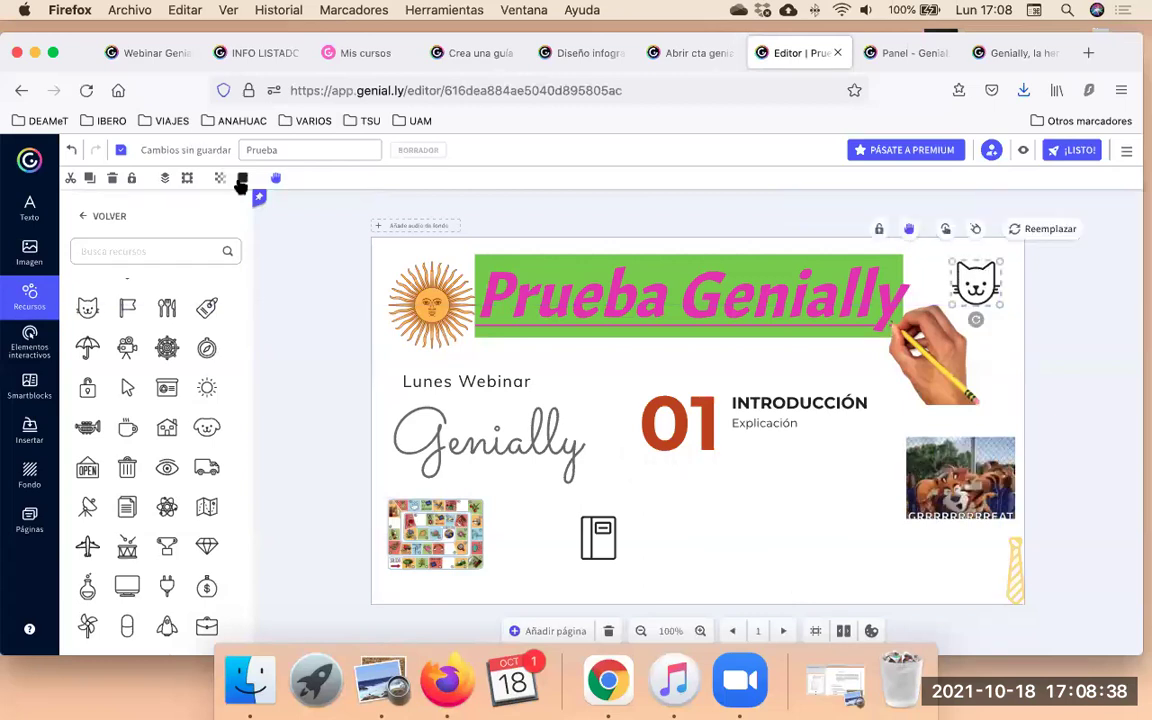
Recolour the cat icon light blue (#75C3F0) and the notebook icon ochre (#BD8C0F).
click(242, 179)
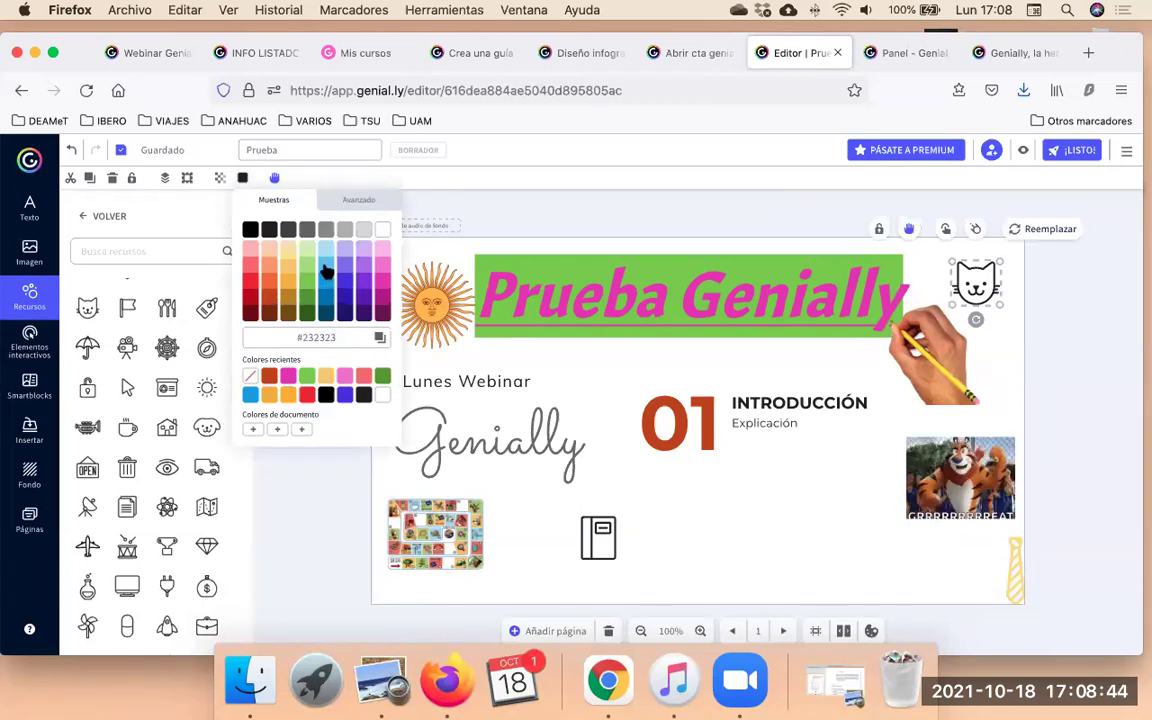
click(326, 268)
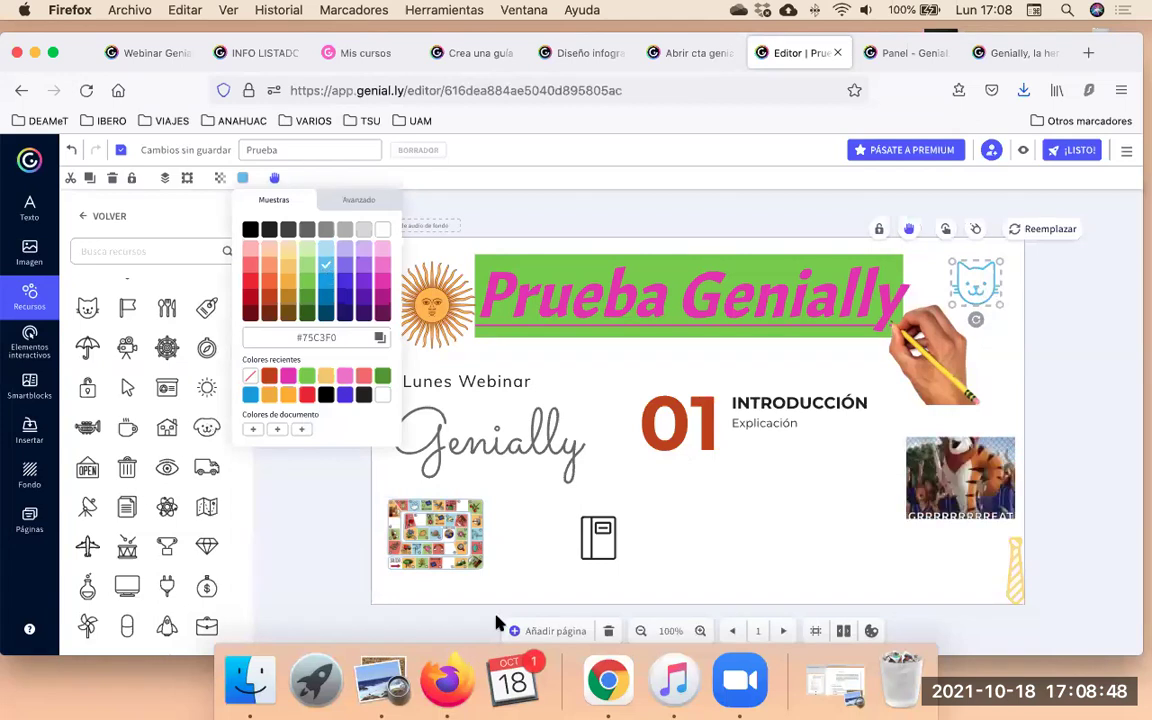
click(598, 538)
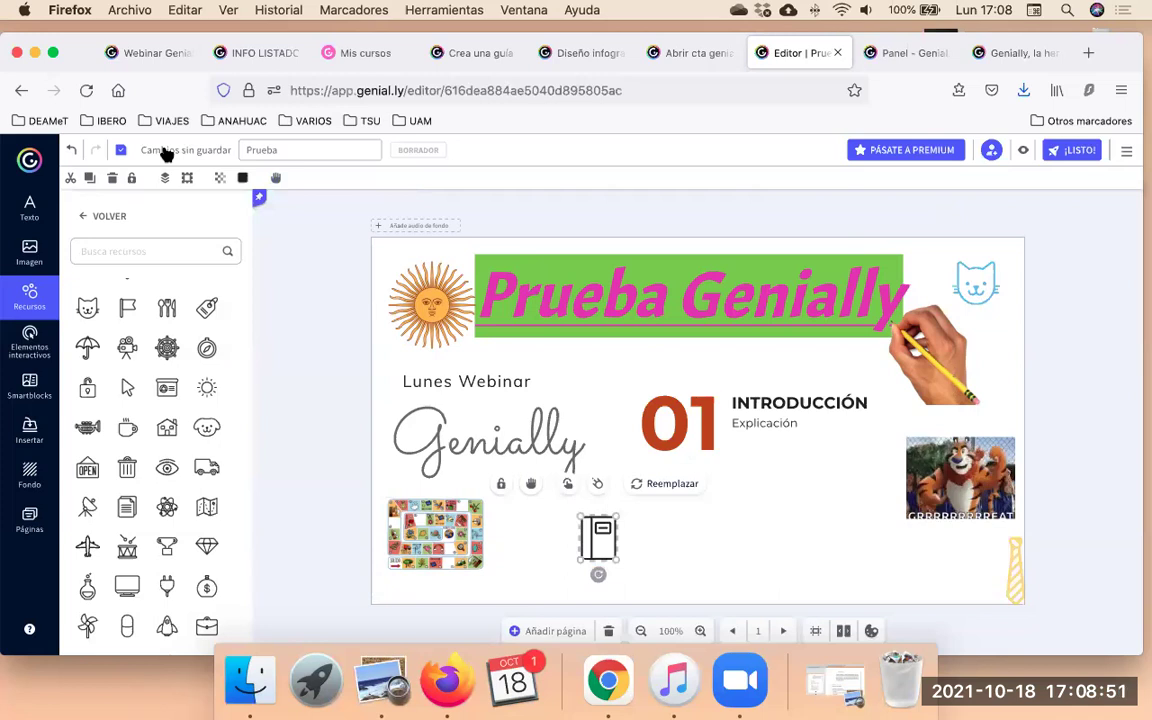
click(242, 179)
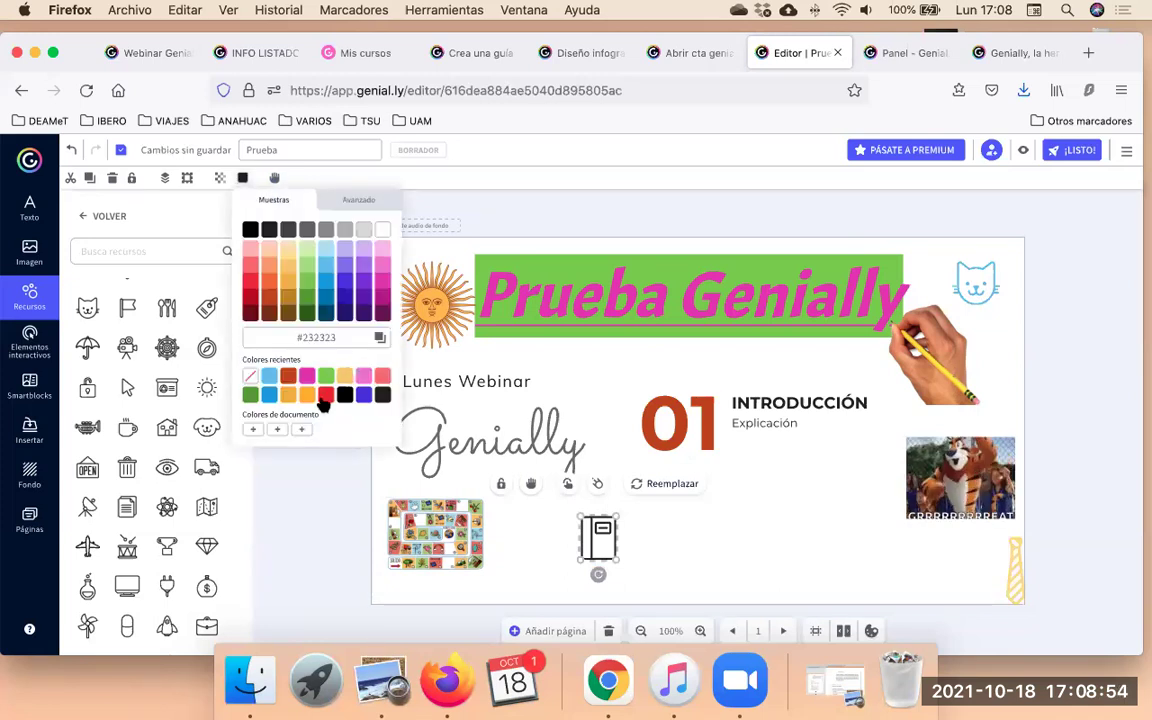
click(289, 294)
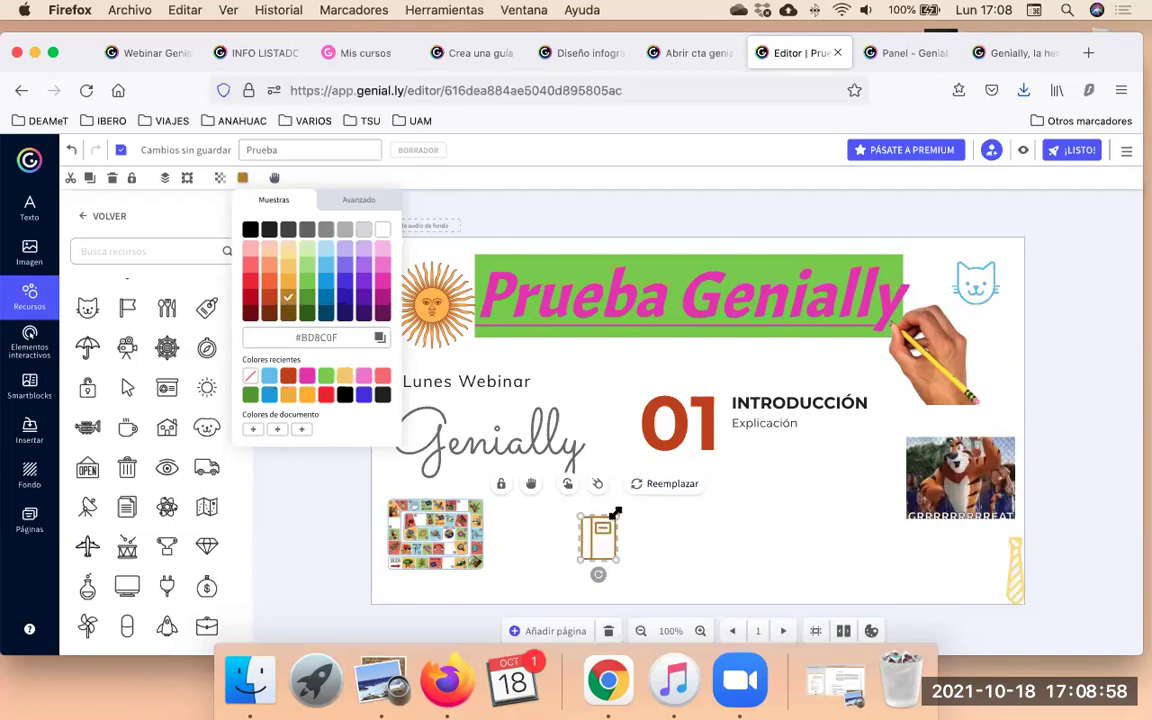
Enlarge the notebook icon and move it closer to the board game image.
click(748, 463)
drag(617, 512, 692, 422)
drag(615, 534, 568, 514)
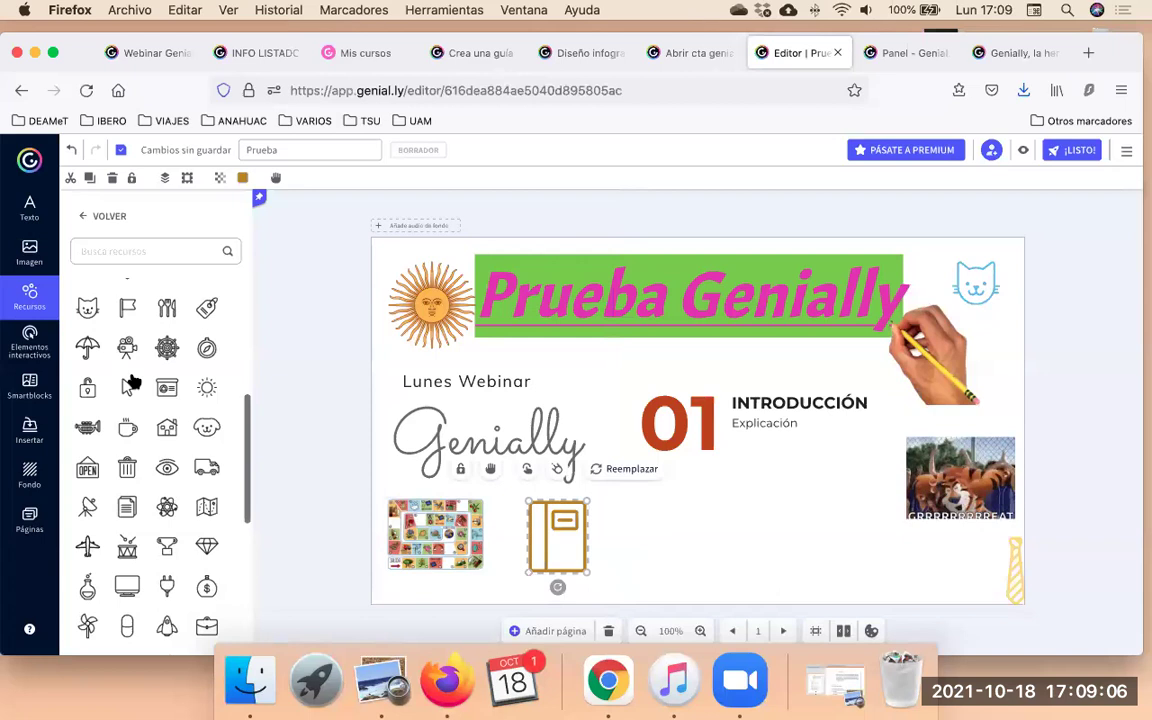
Browse the icon list, then search the resources for "cuaderno" and look over the matching icons, scenes and illustrations.
scroll(133, 383, down, 5)
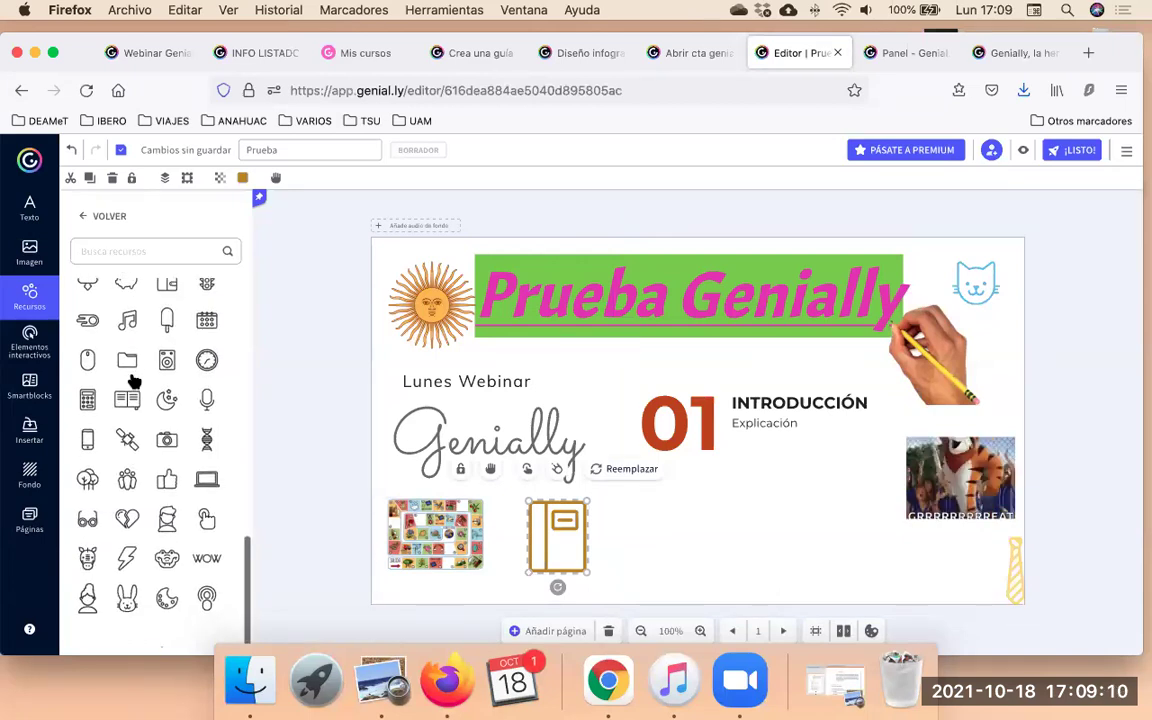
scroll(117, 330, up, 5)
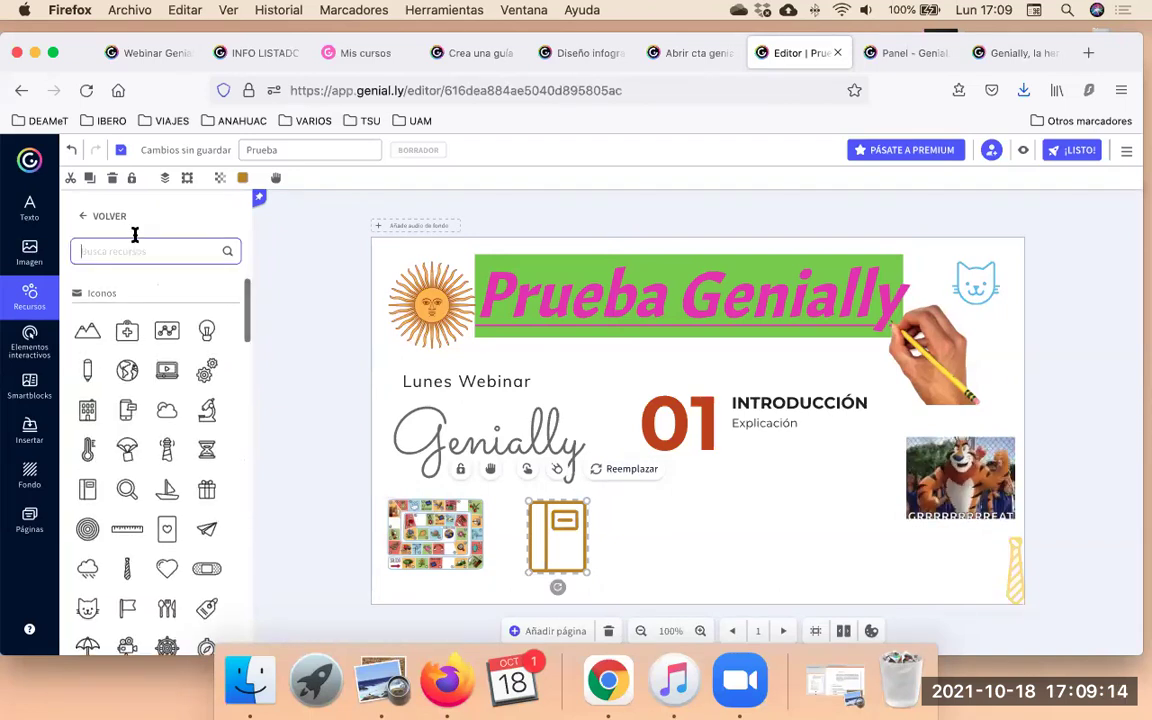
text(cu)
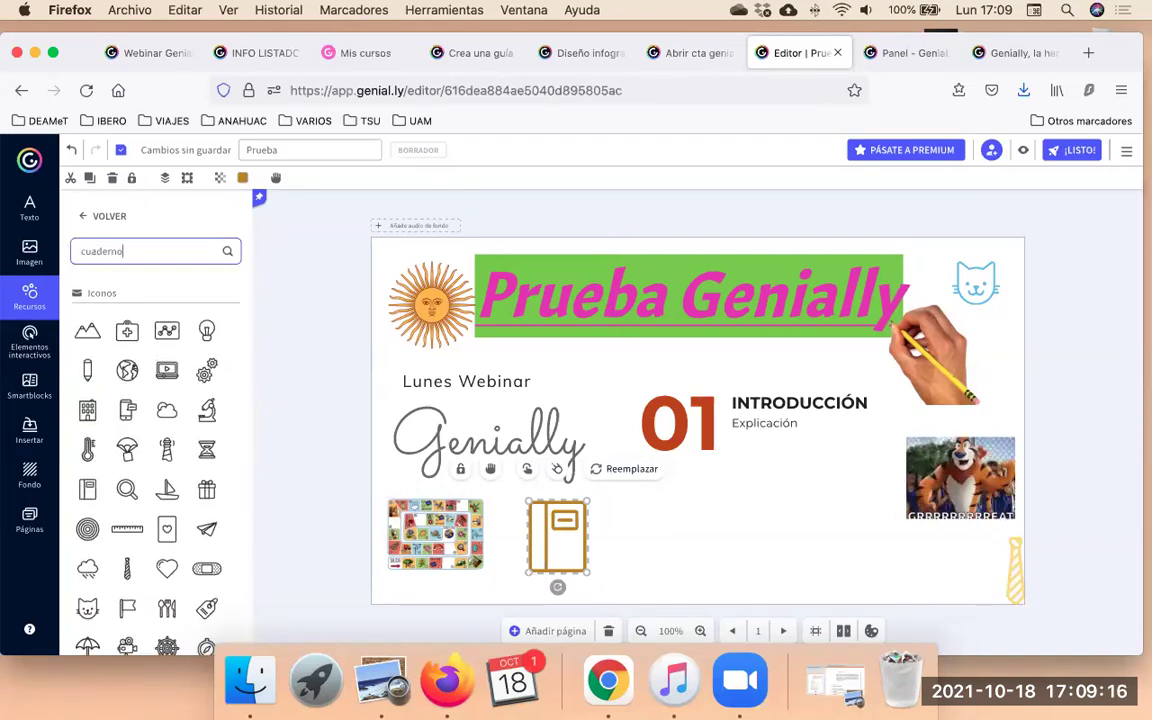
text(aderno)
key(Return)
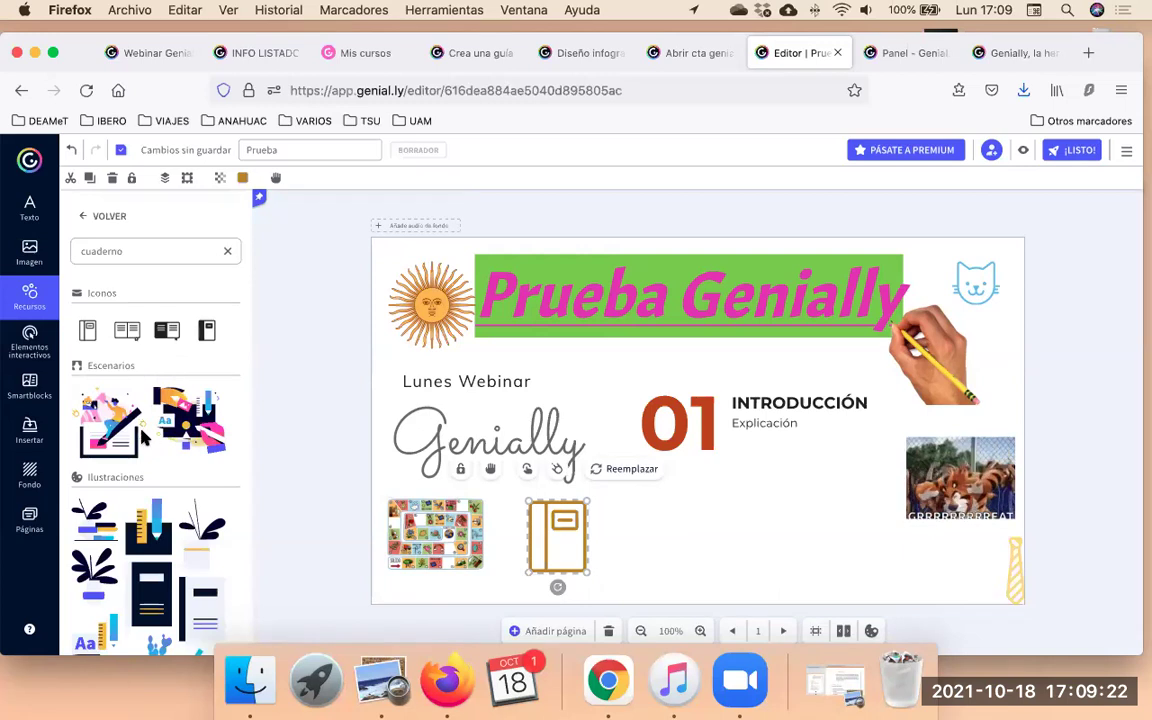
scroll(142, 435, down, 1)
Replace the resource search term with "clase" and run the search.
click(146, 252)
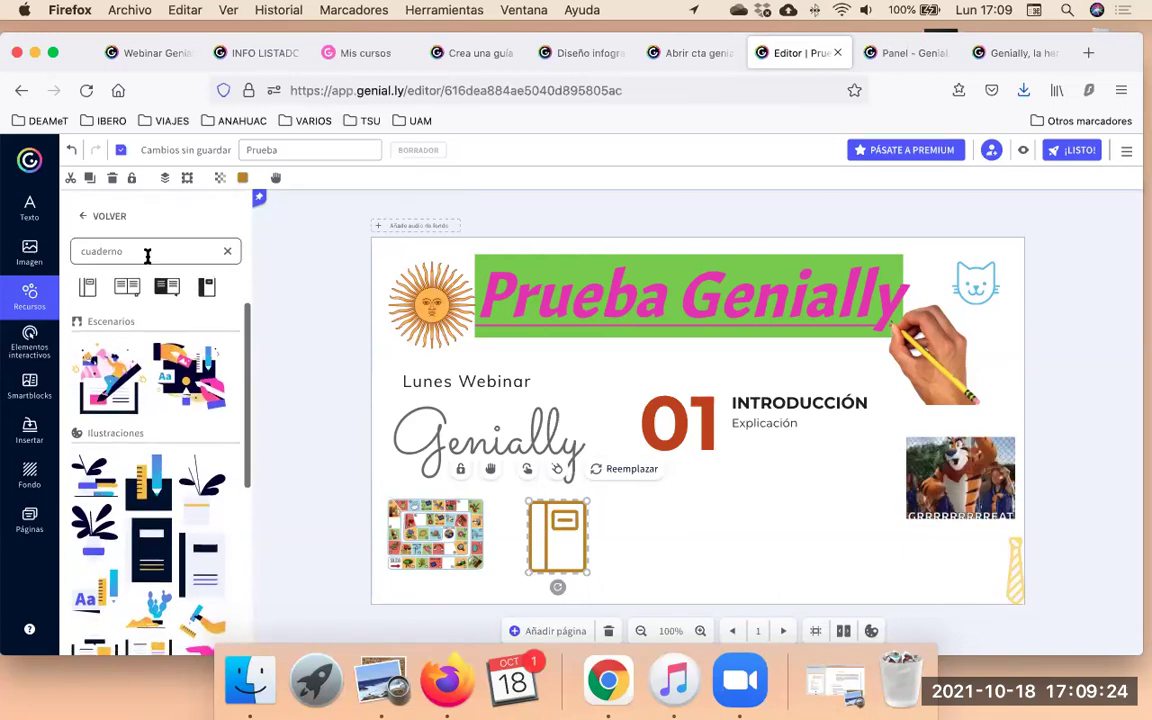
key(super+a)
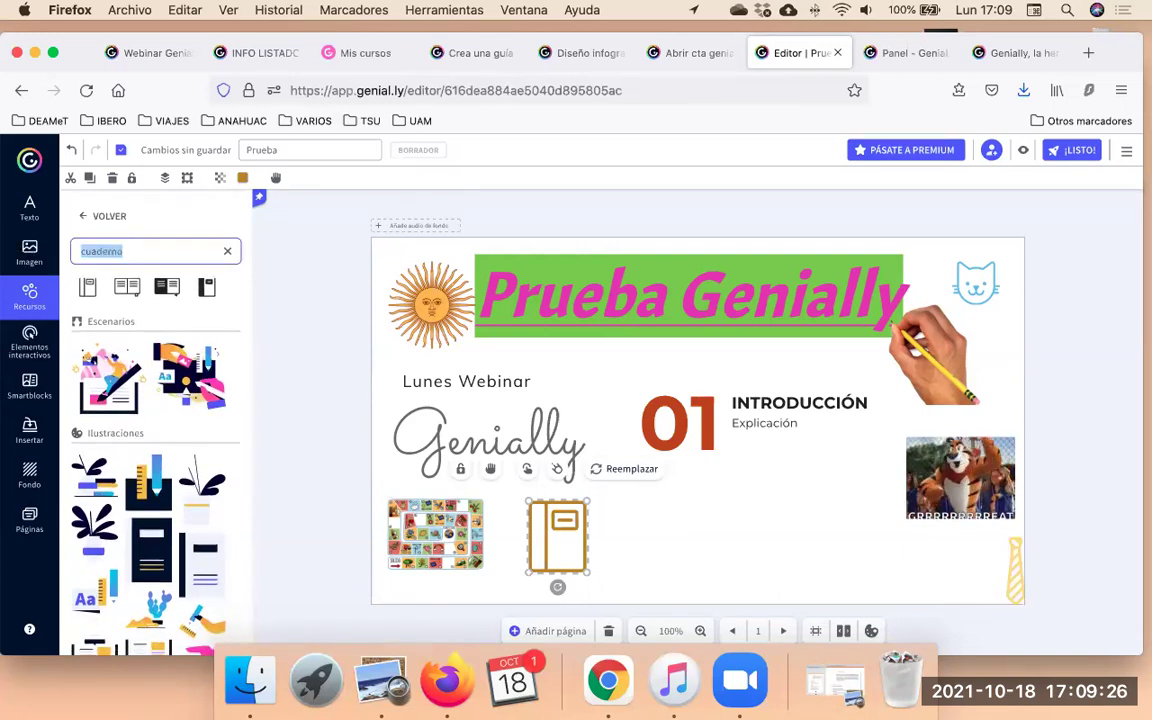
text(cla)
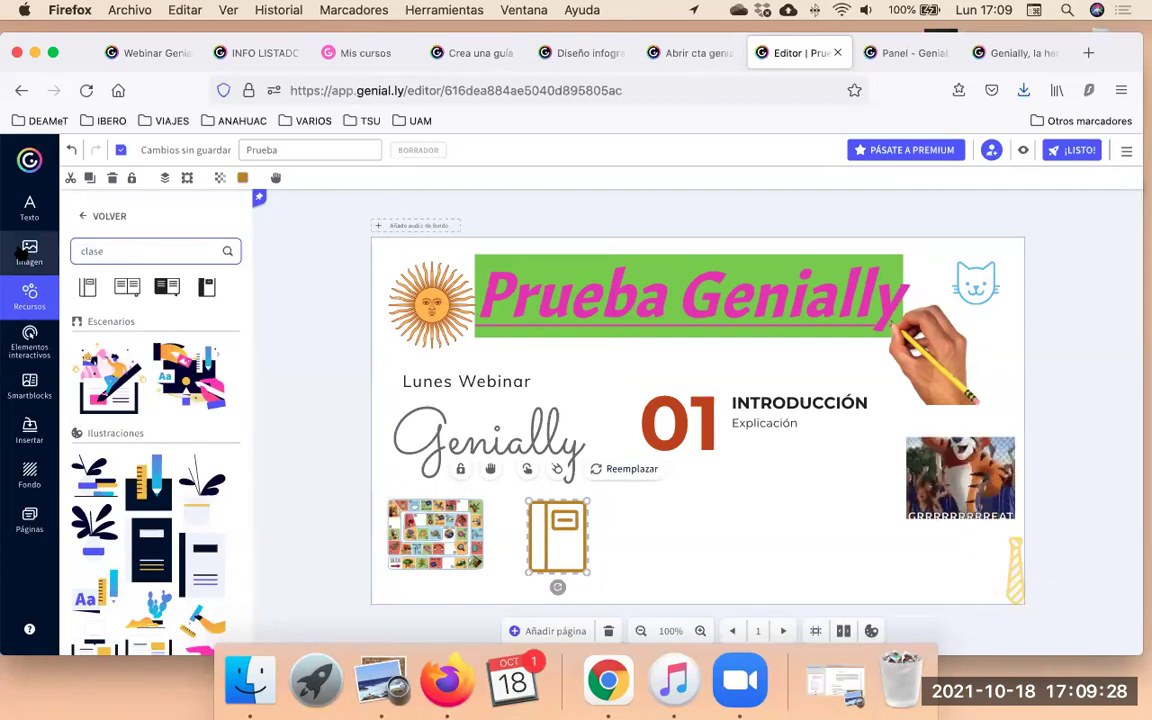
text(se)
key(Return)
Search the resources for "cuaderno" again and examine the scenes and illustrations offered.
double_click(118, 252)
click(129, 253)
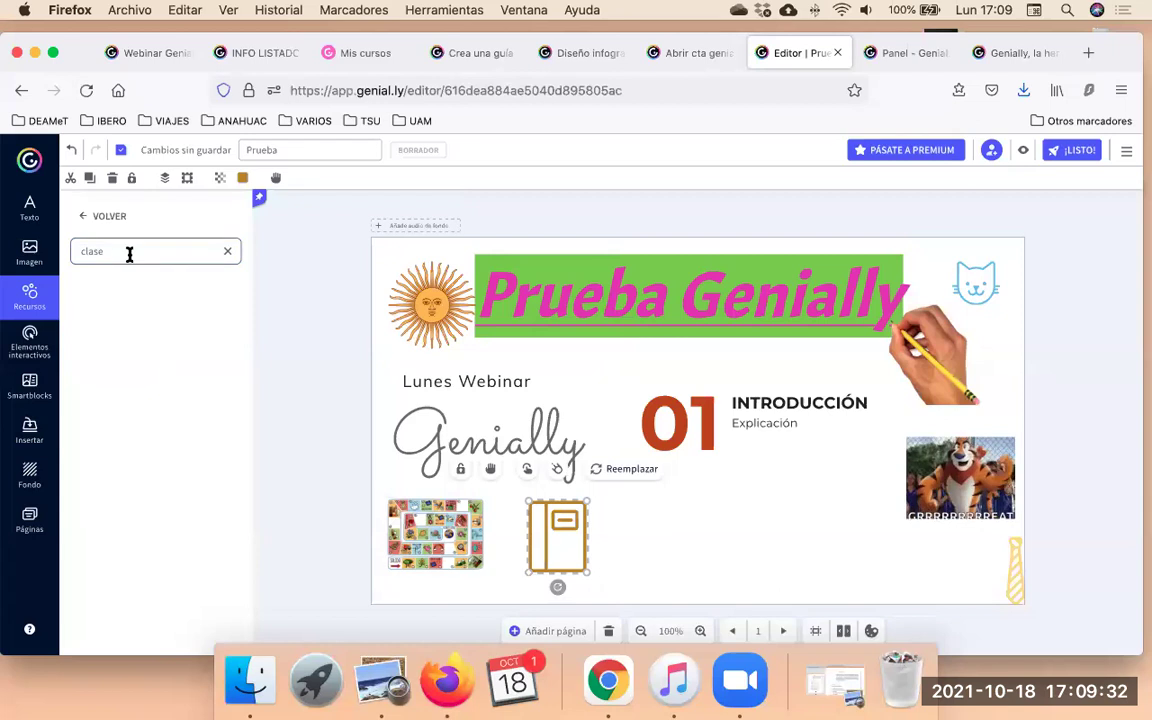
key(super+a)
text(cuade)
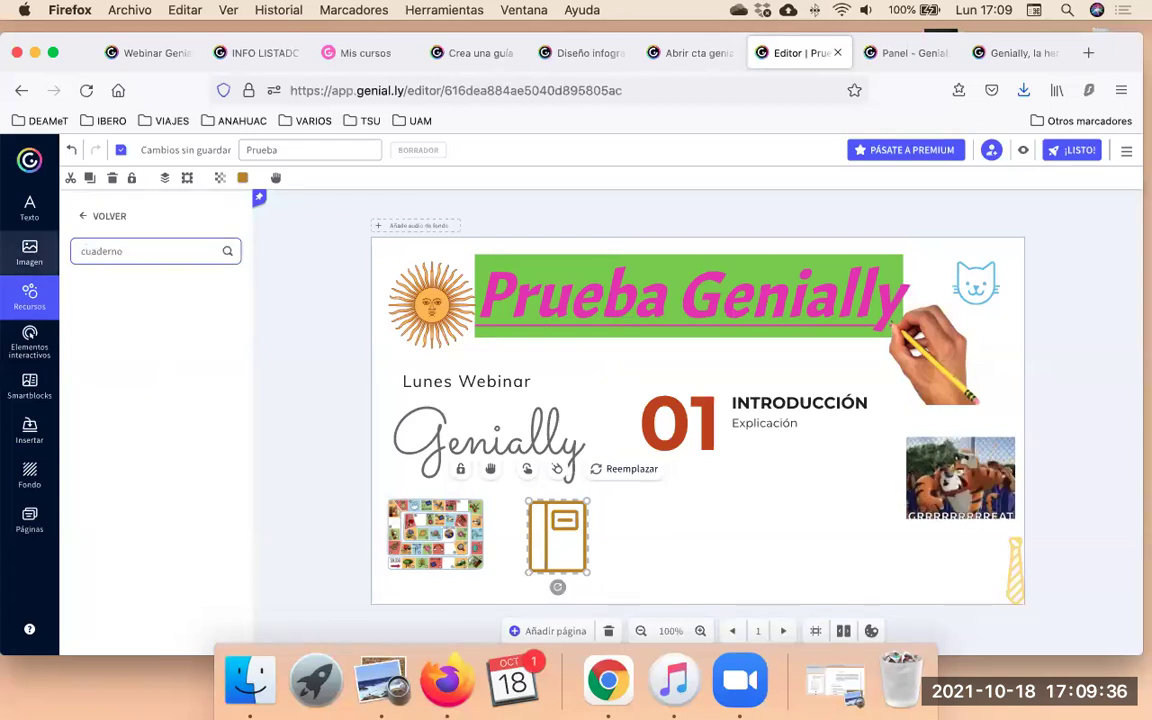
key(Return)
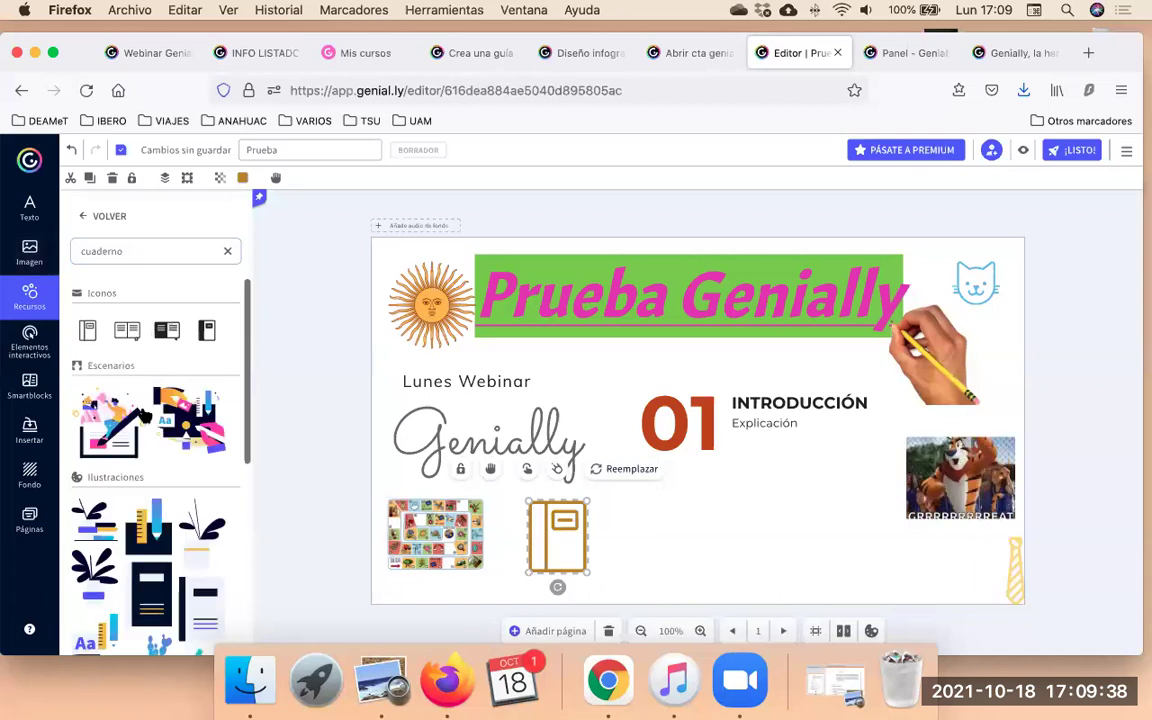
scroll(145, 415, down, 2)
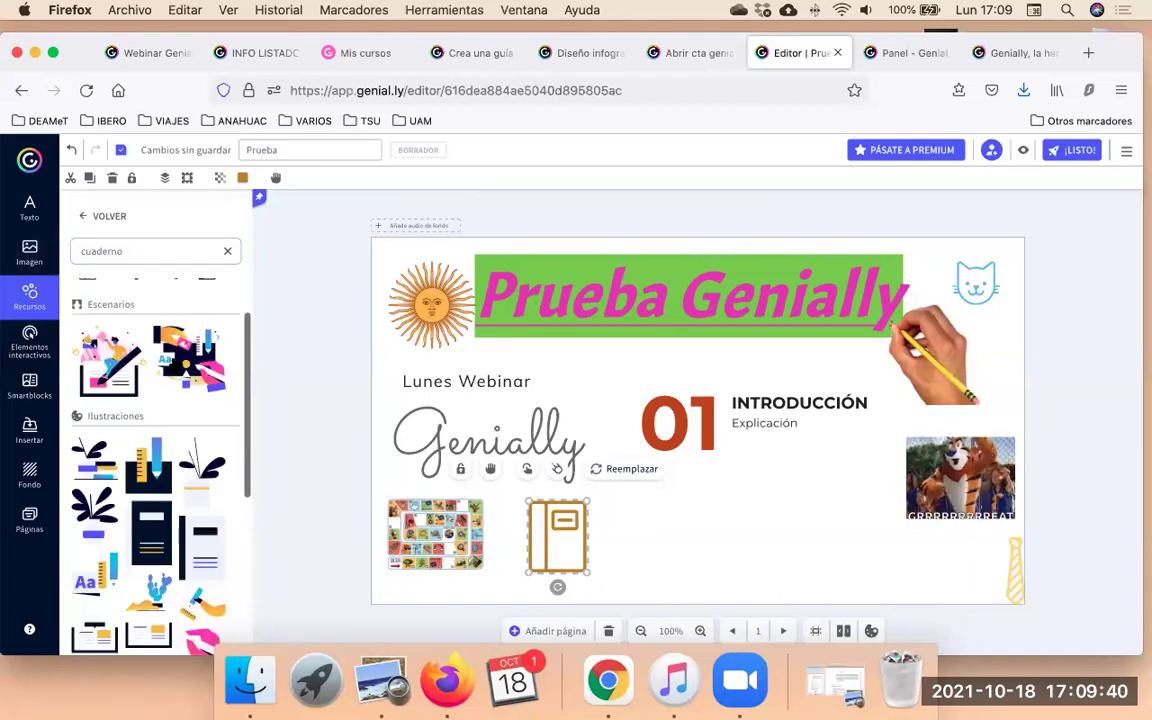
Add the dark notebook scene with hands and drawing tools, shrink it and place it to the right of the notebook icon.
click(186, 357)
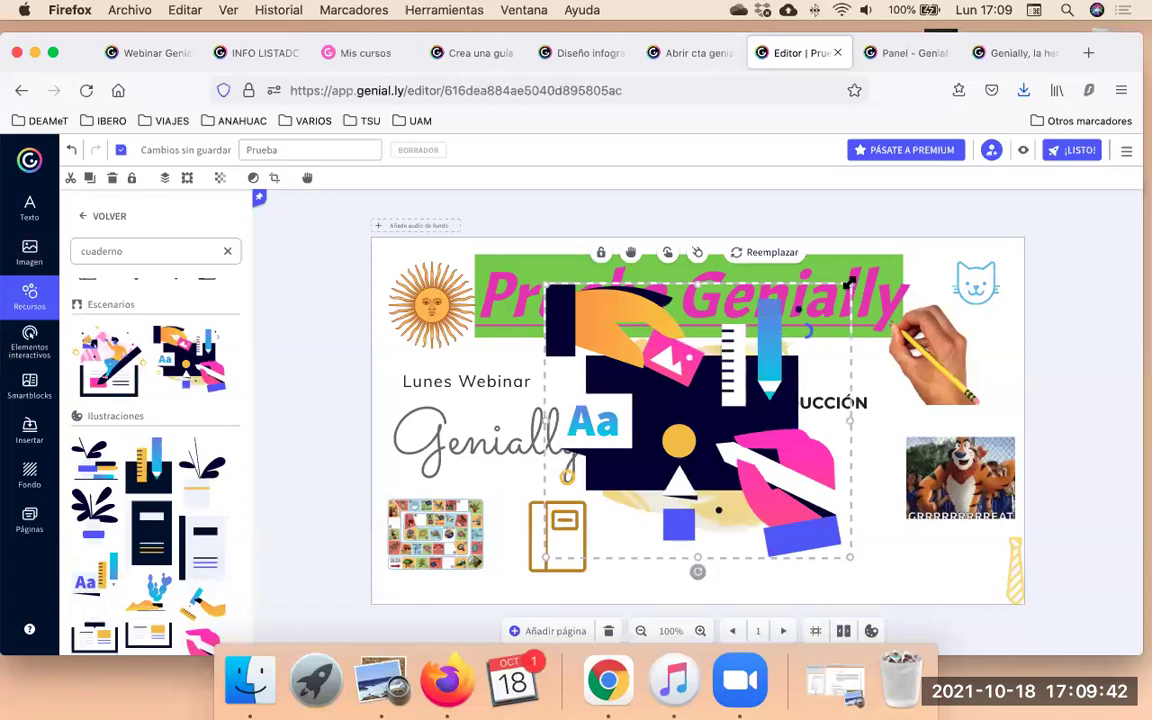
drag(848, 287, 590, 478)
drag(560, 525, 706, 532)
Add the open book illustration from the "cuaderno" results and place it to the right of the hands scene.
scroll(150, 450, down, 2)
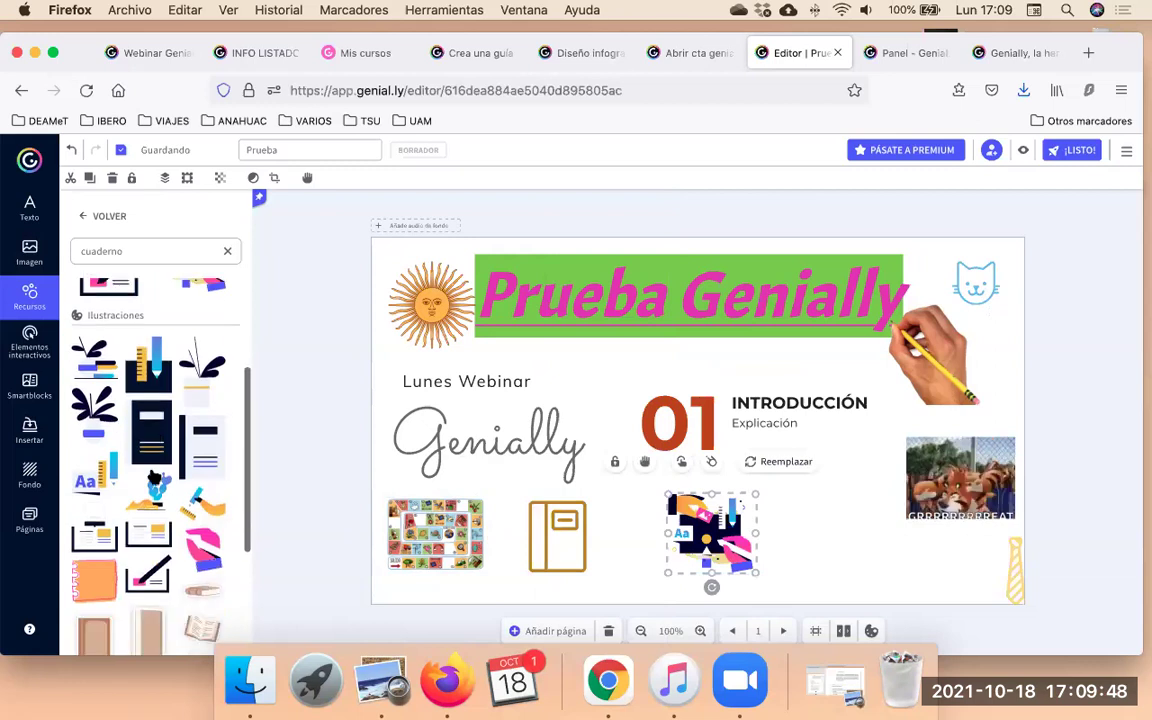
scroll(155, 480, down, 4)
drag(205, 435, 833, 517)
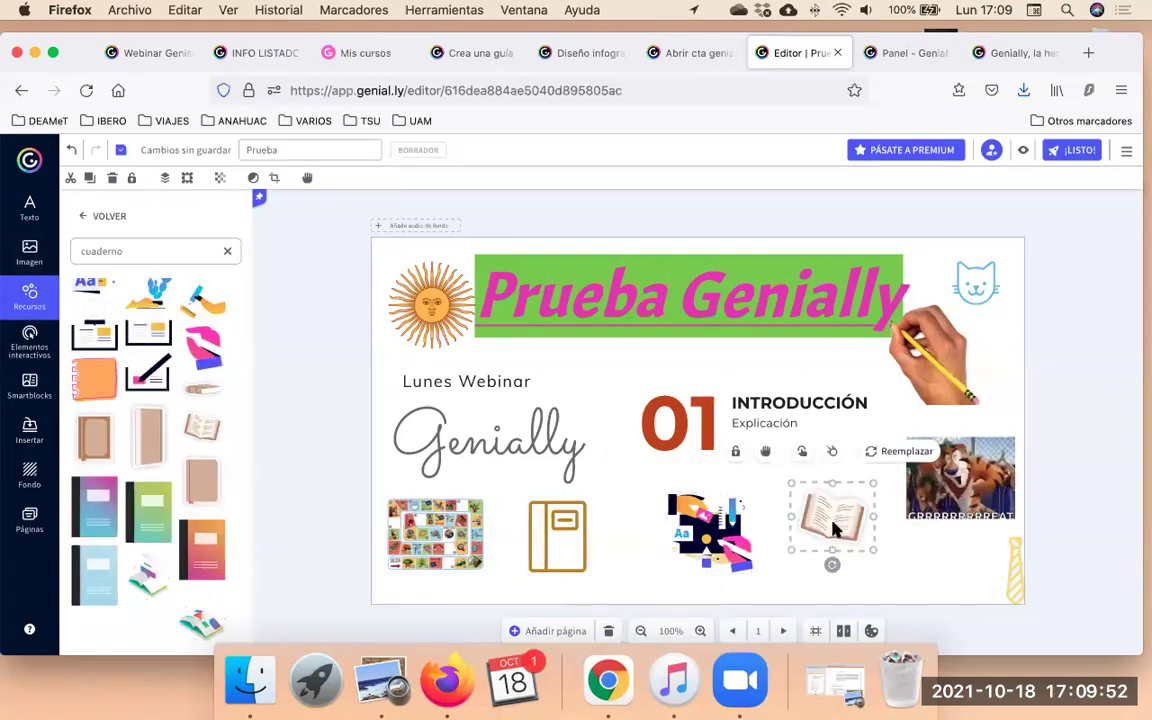
Leave the "cuaderno" results and open the full collection of shapes in the resources.
scroll(148, 427, up, 10)
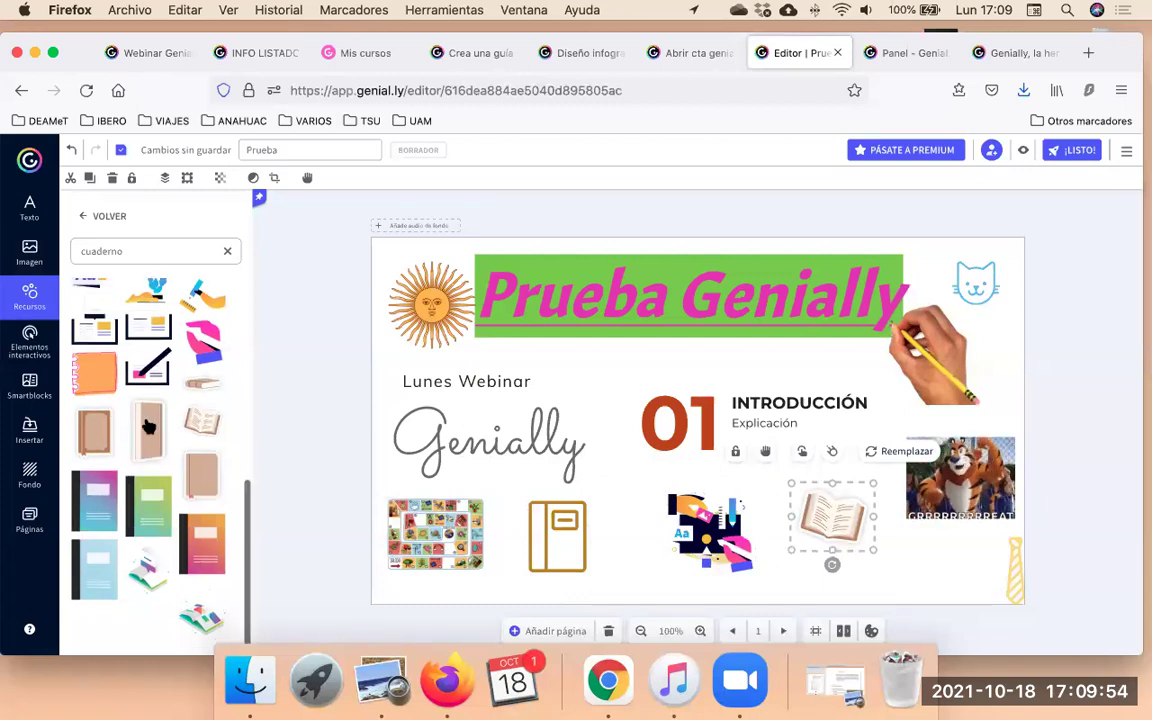
click(84, 217)
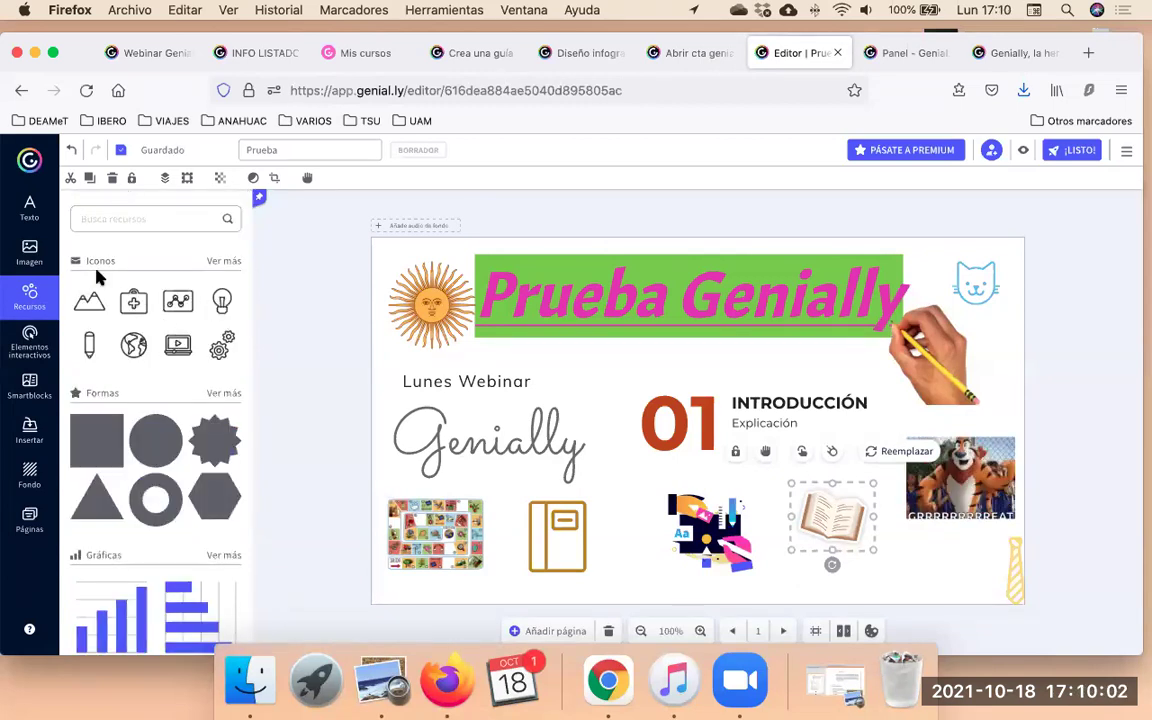
scroll(200, 360, down, 1)
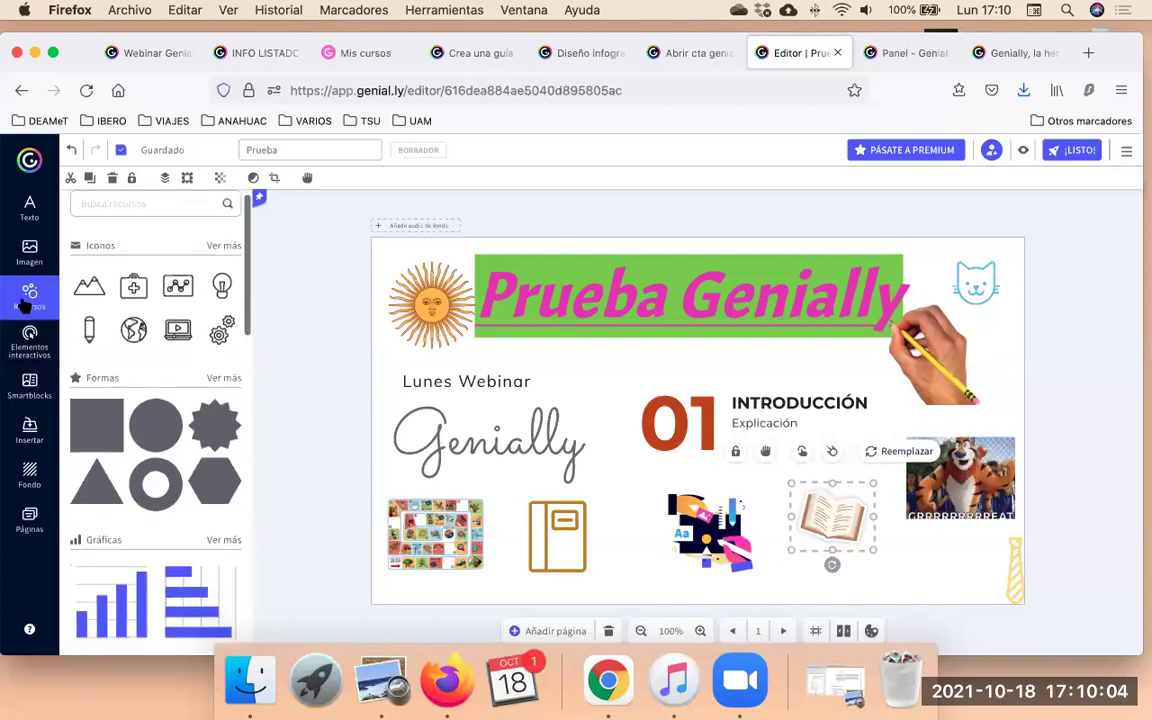
scroll(196, 311, down, 1)
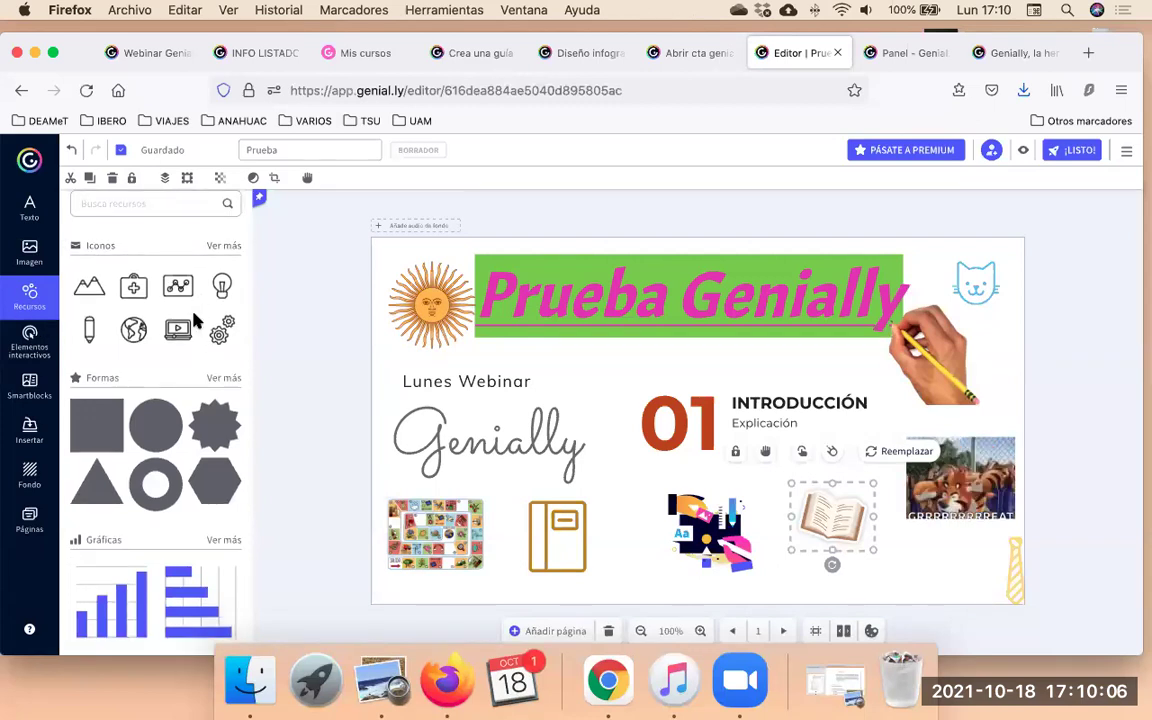
scroll(195, 318, down, 3)
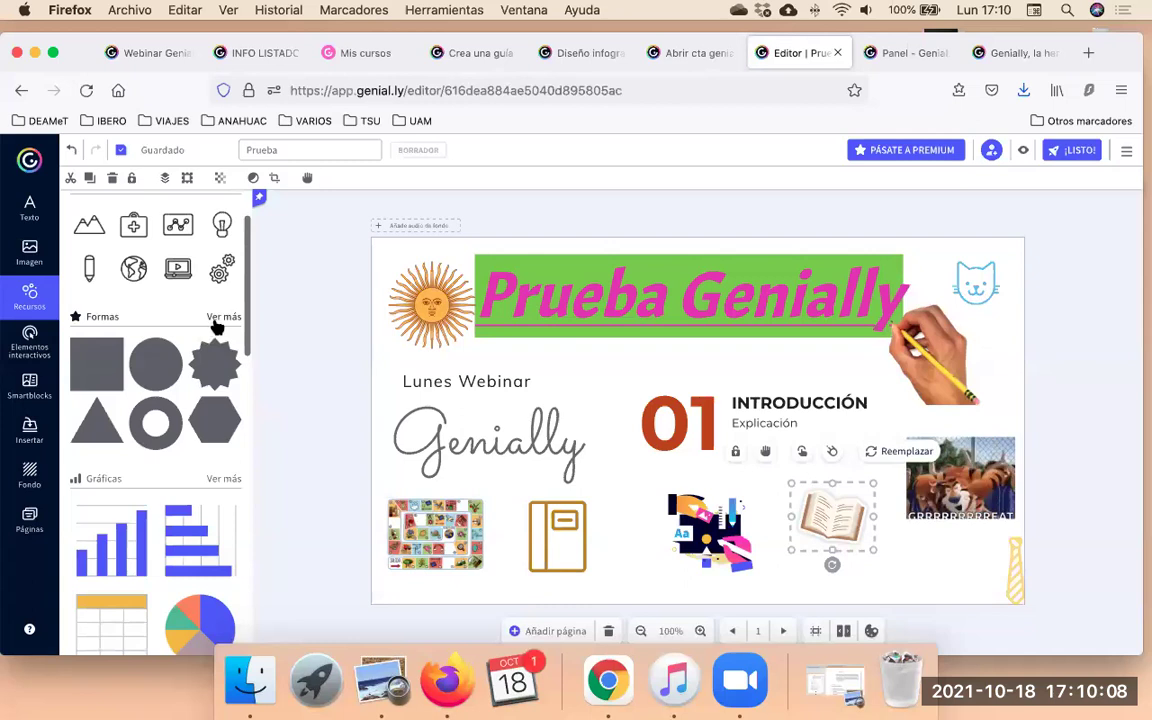
click(212, 318)
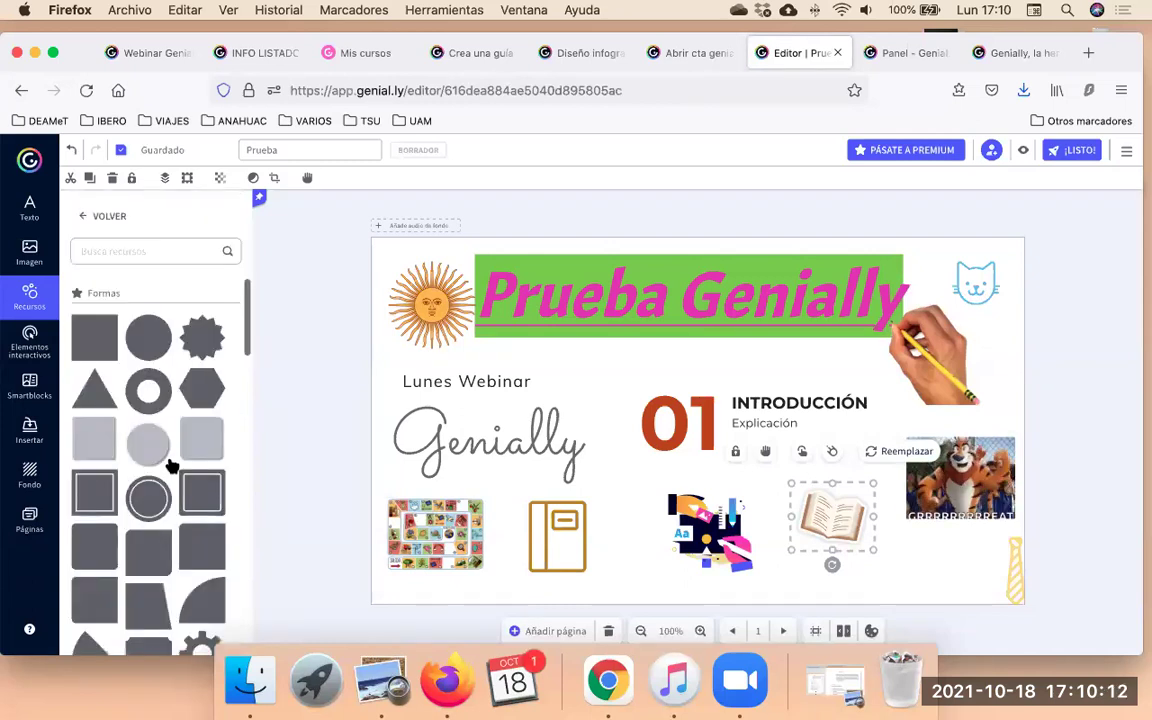
Look through the shapes collection and add the six-armed asterisk shape to the page.
scroll(175, 378, down, 3)
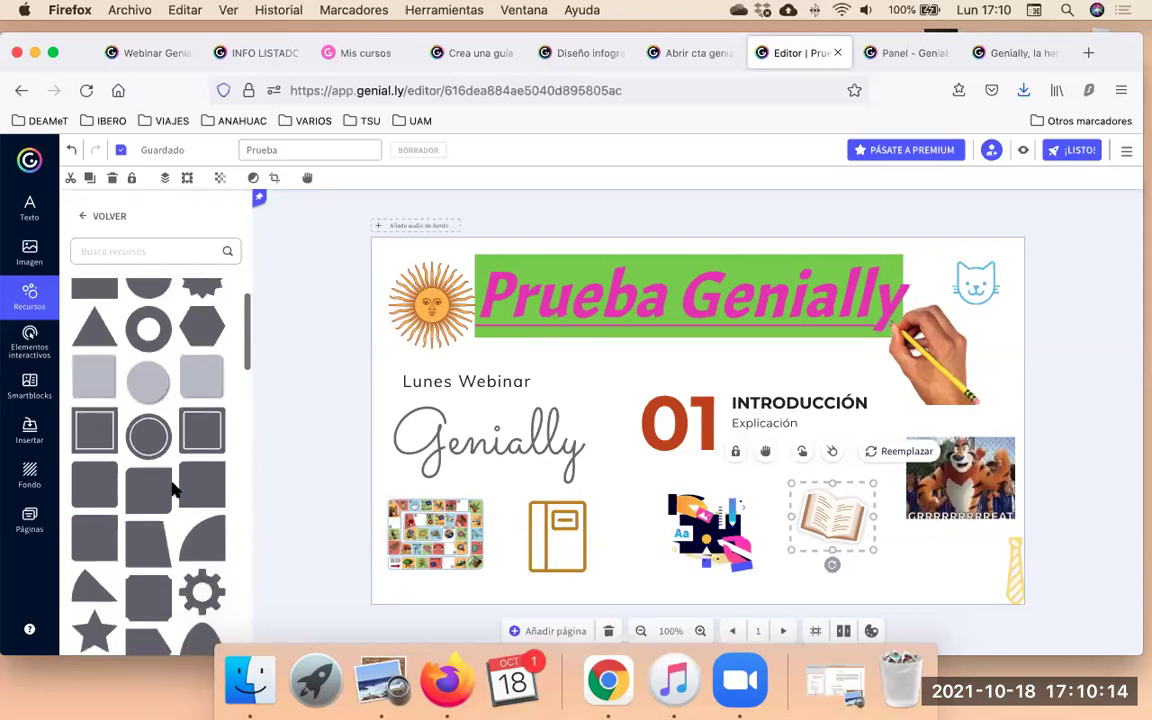
scroll(172, 488, down, 5)
scroll(172, 488, down, 8)
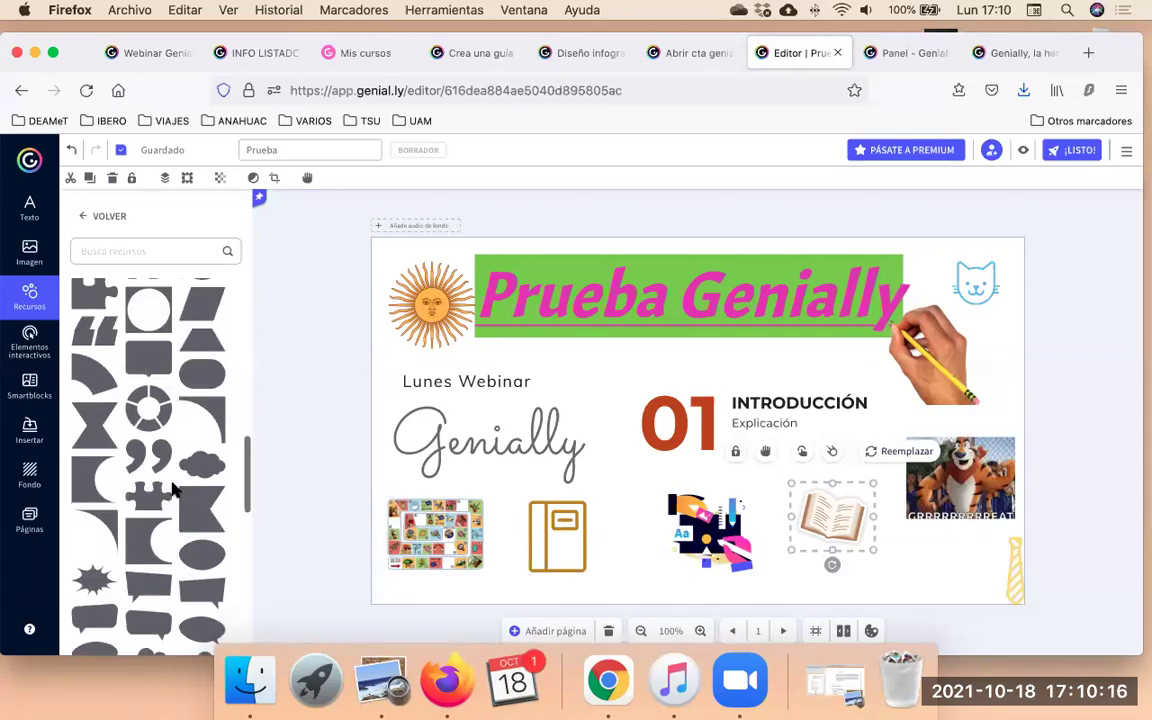
scroll(172, 488, up, 6)
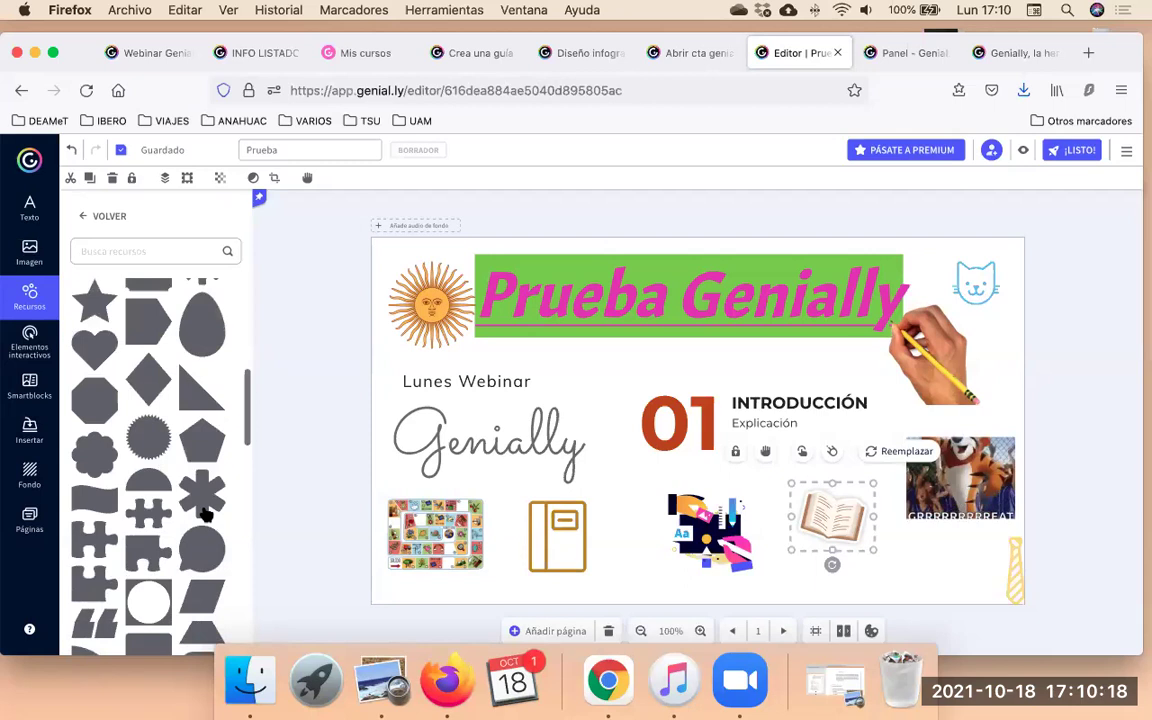
scroll(206, 462, down, 1)
click(204, 460)
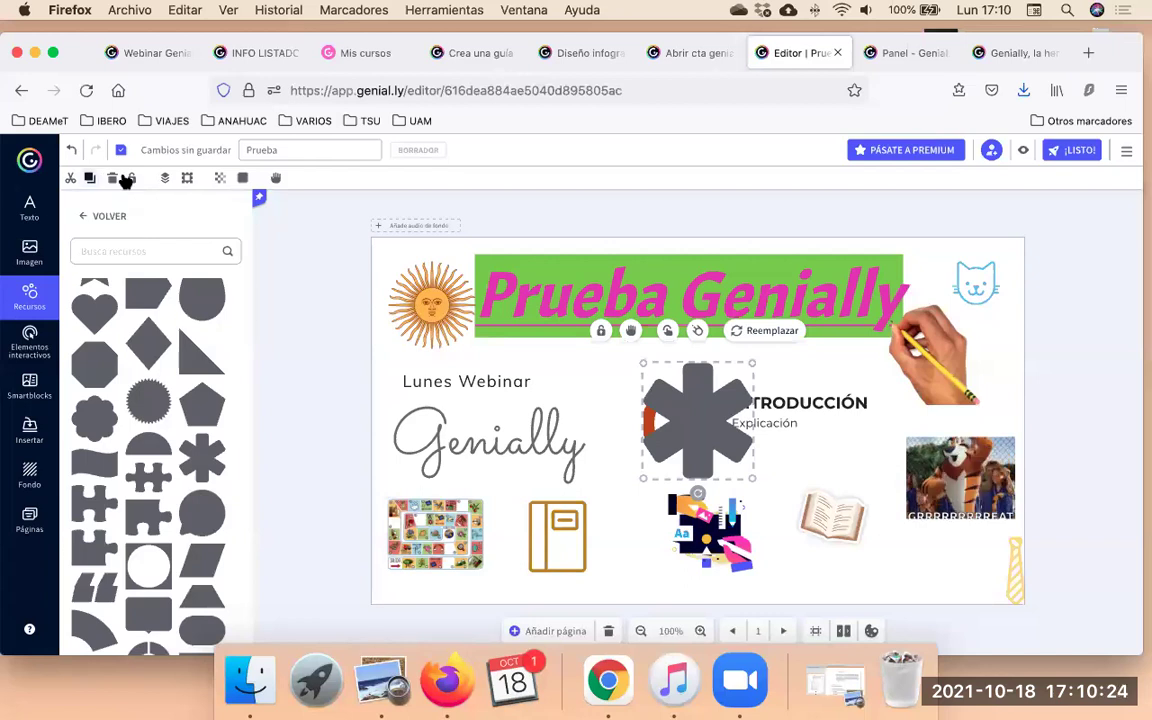
Colour the asterisk bright red, shrink it and place it just below the "Prueba Genially" title.
click(242, 179)
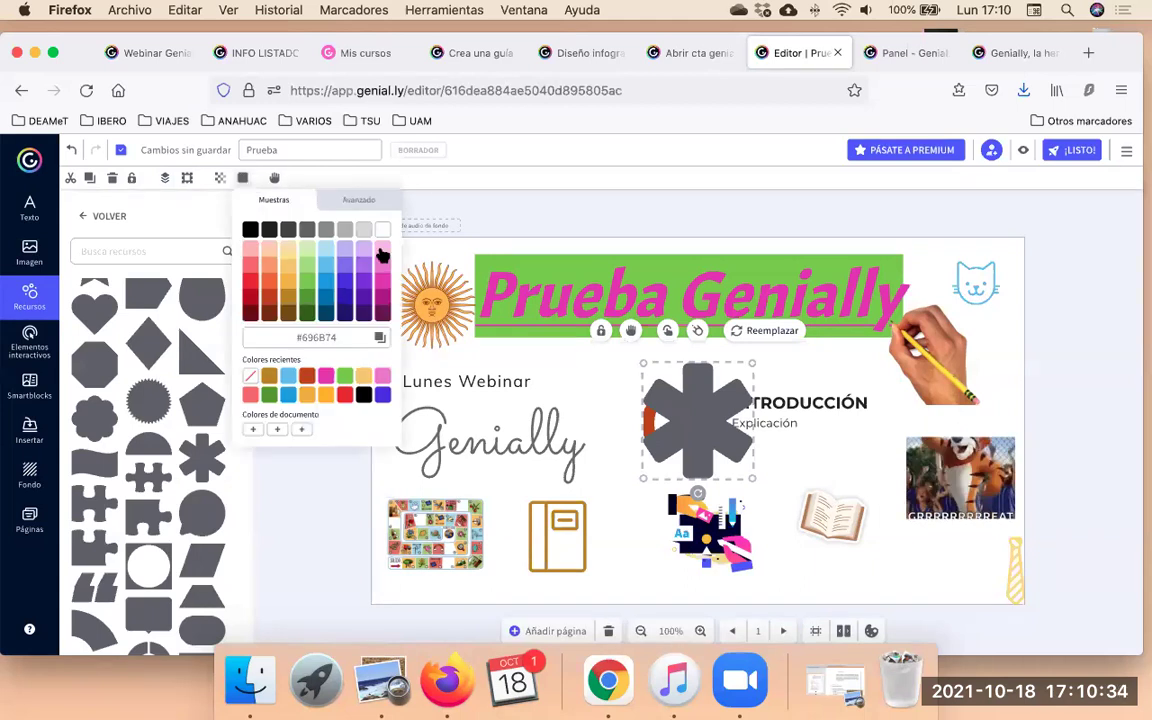
click(250, 281)
mouse_move(756, 361)
mouse_down()
mouse_move(686, 434)
mouse_move(771, 342)
mouse_move(748, 343)
mouse_up()
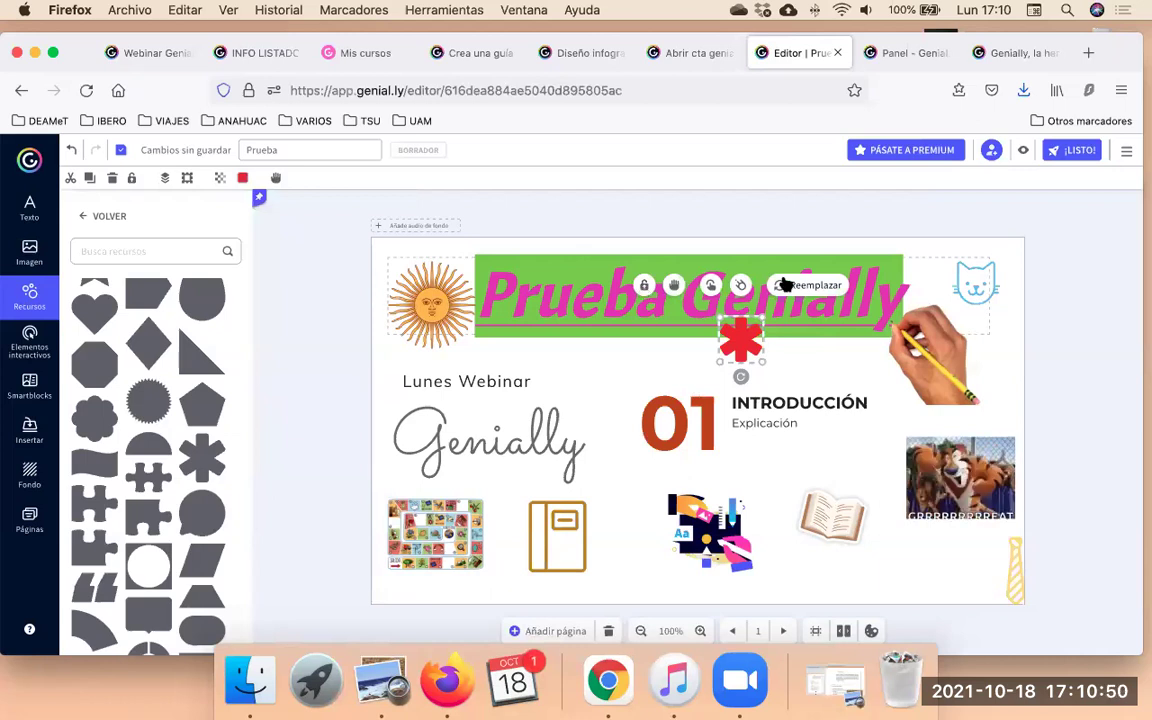
Replace the red asterisk with the ring shape divided into segments.
click(813, 287)
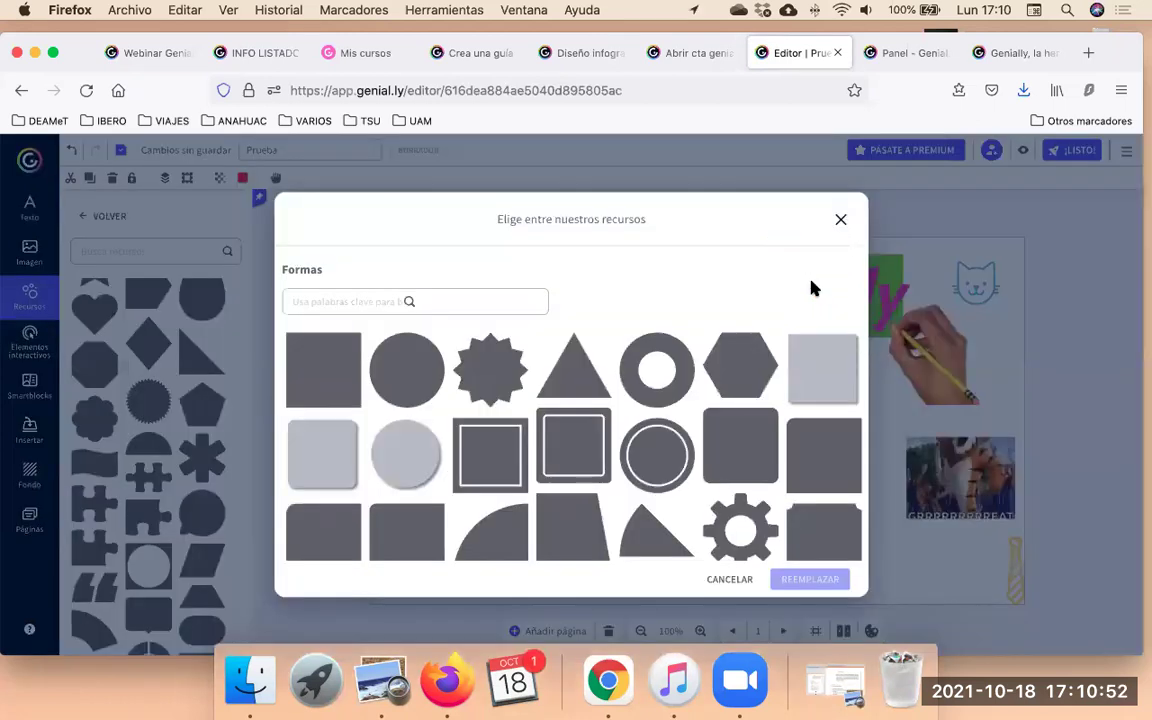
scroll(715, 427, down, 10)
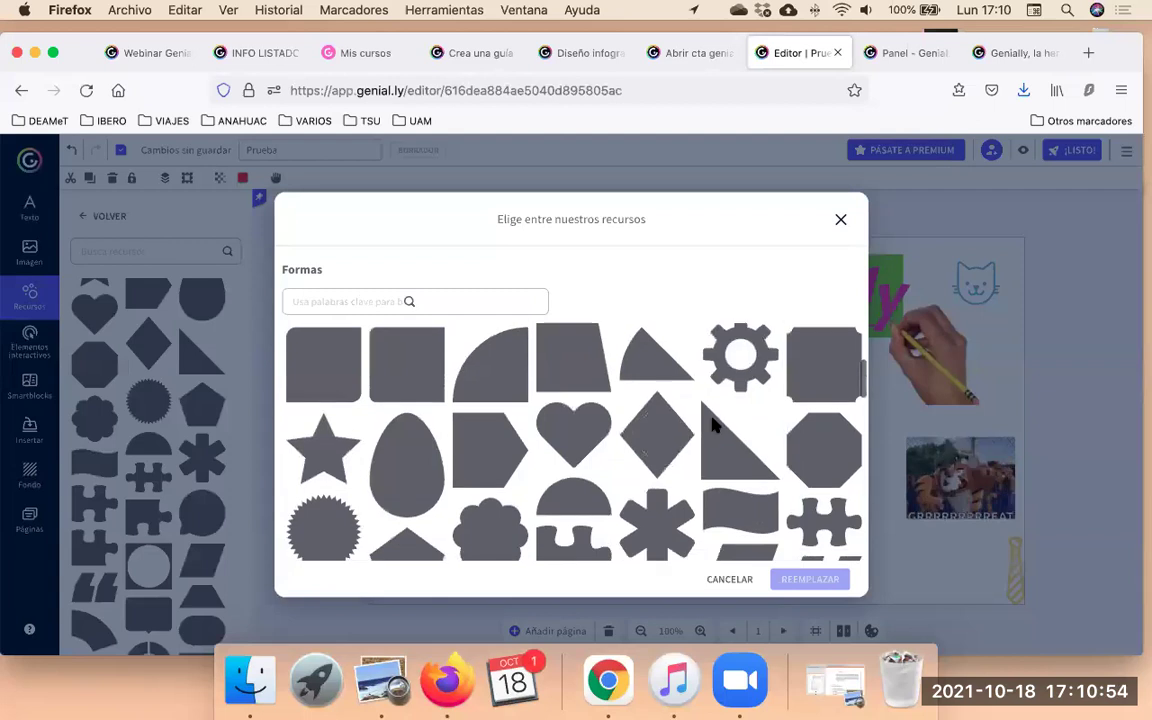
click(654, 412)
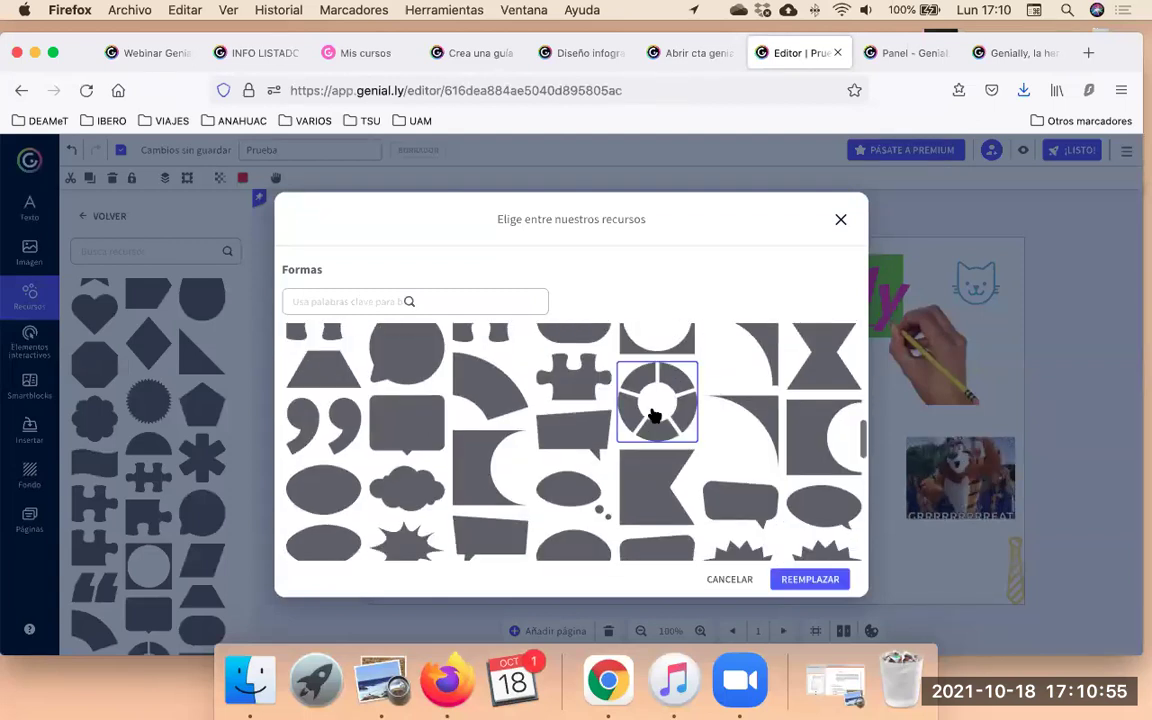
click(831, 579)
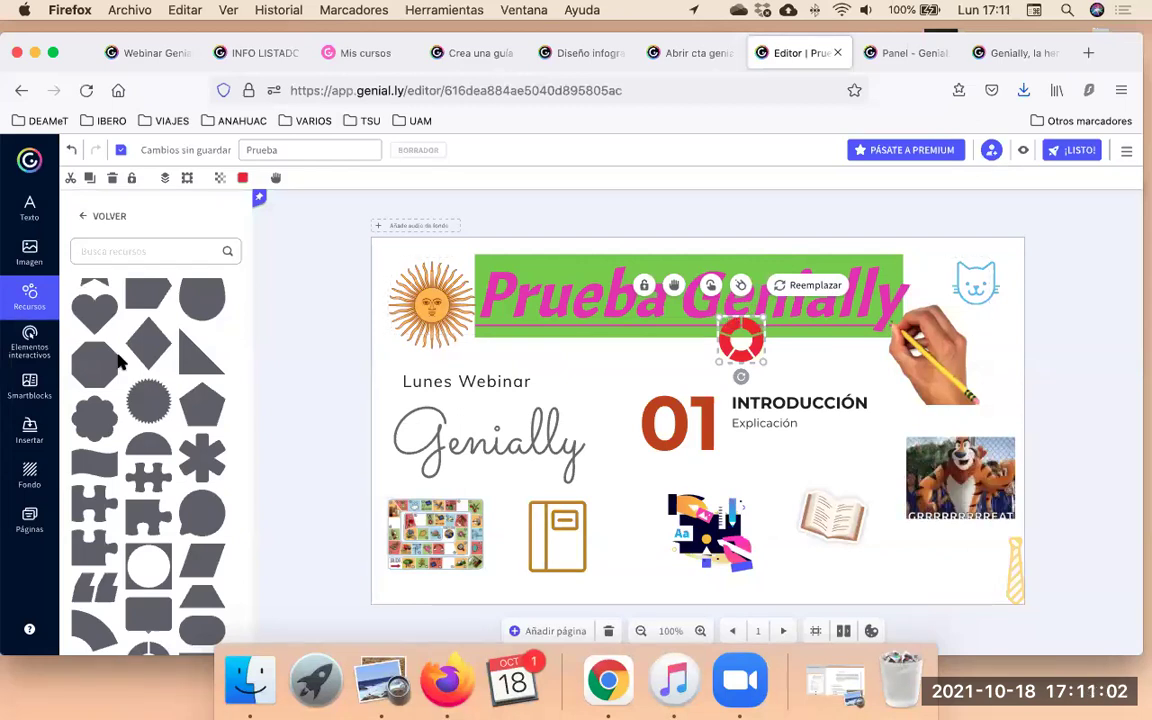
Examine the remaining shapes, then the charts, lines and arrows, and illustrations offered among the resources.
scroll(118, 362, down, 10)
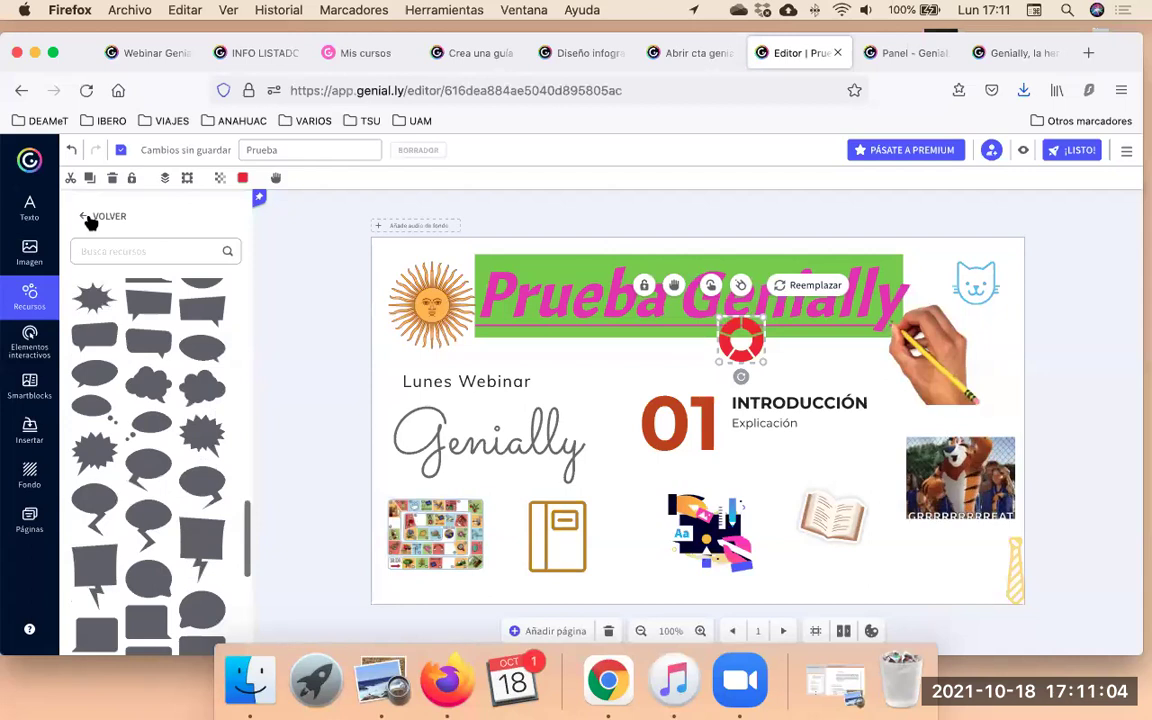
click(87, 215)
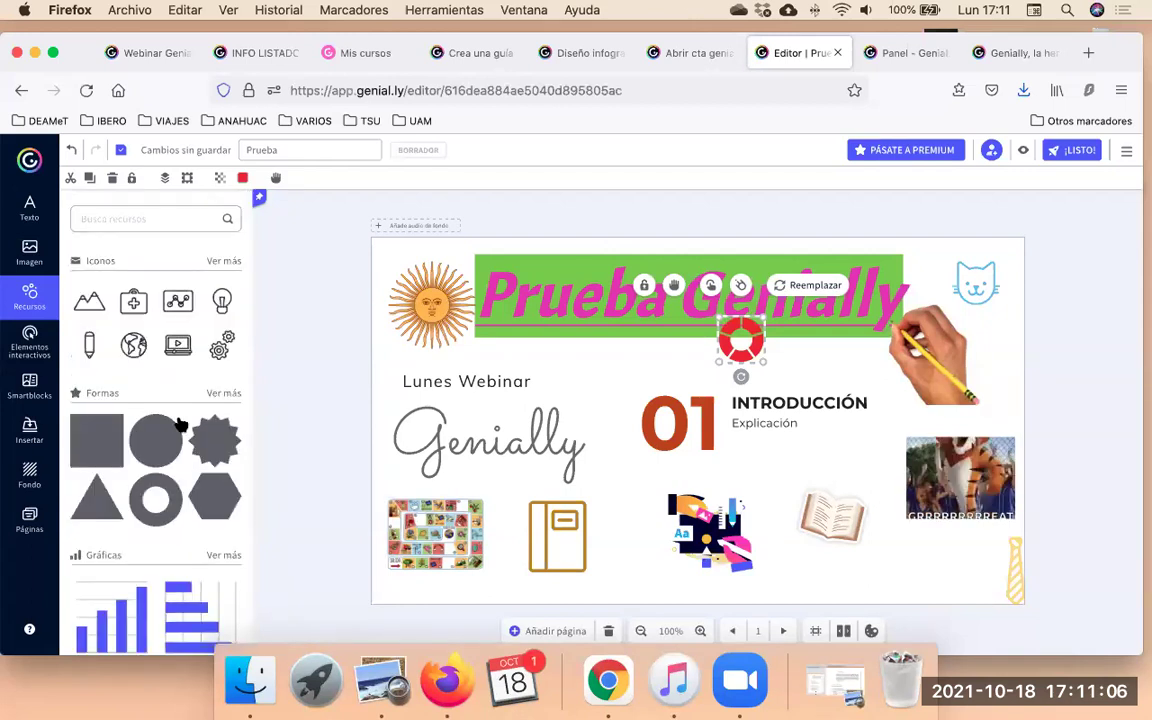
scroll(160, 400, down, 5)
scroll(181, 425, down, 1)
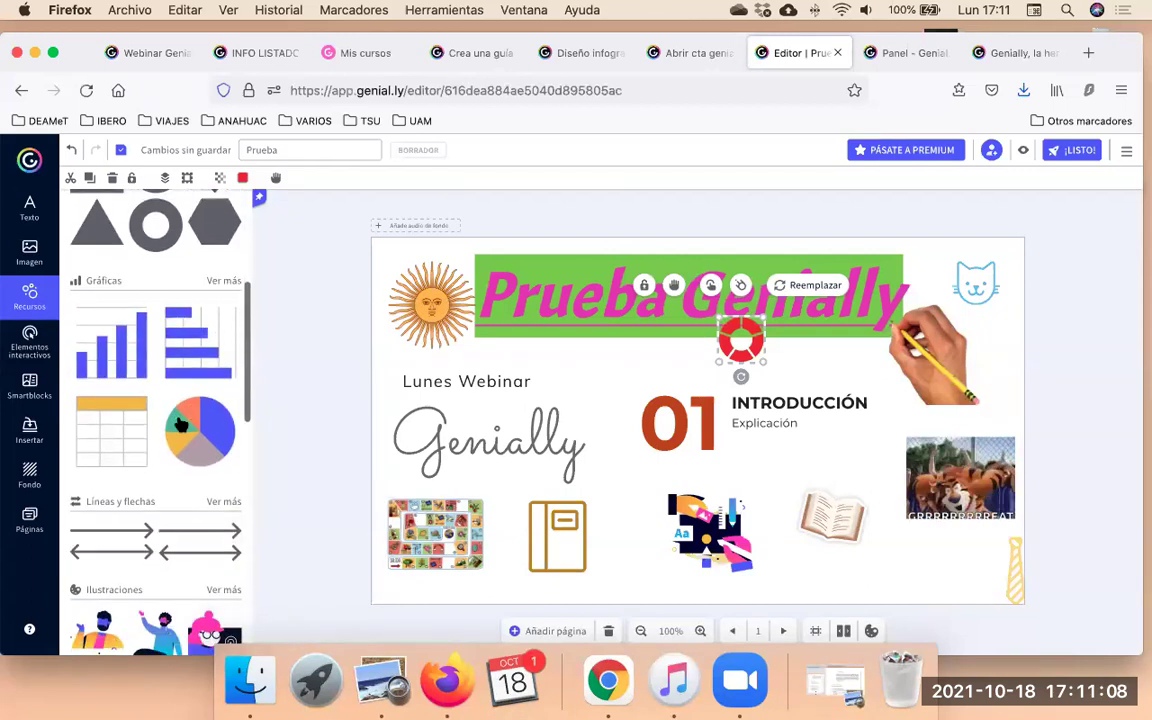
scroll(181, 425, up, 1)
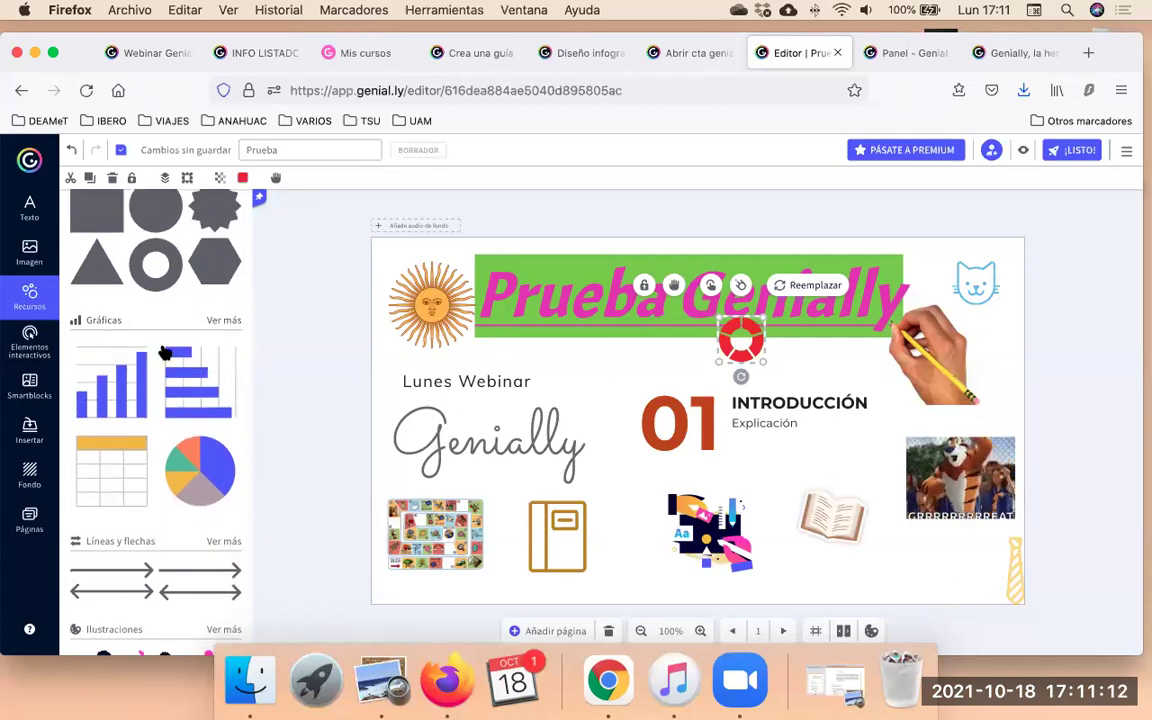
scroll(165, 353, down, 2)
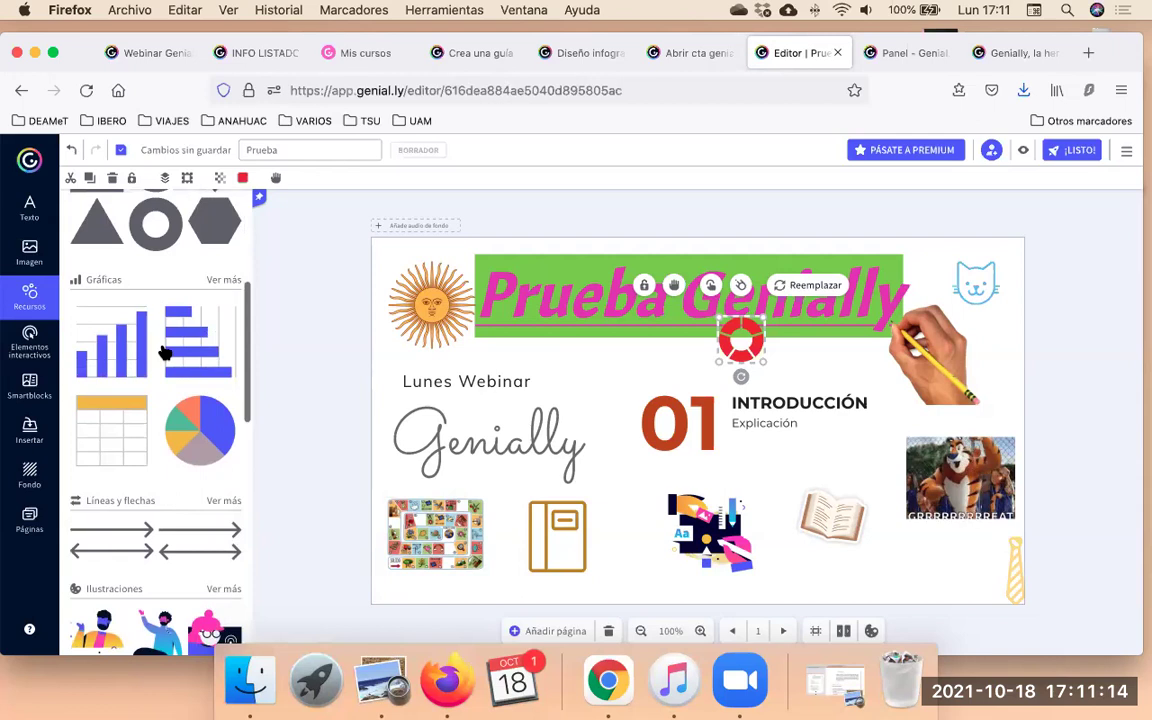
scroll(165, 353, down, 1)
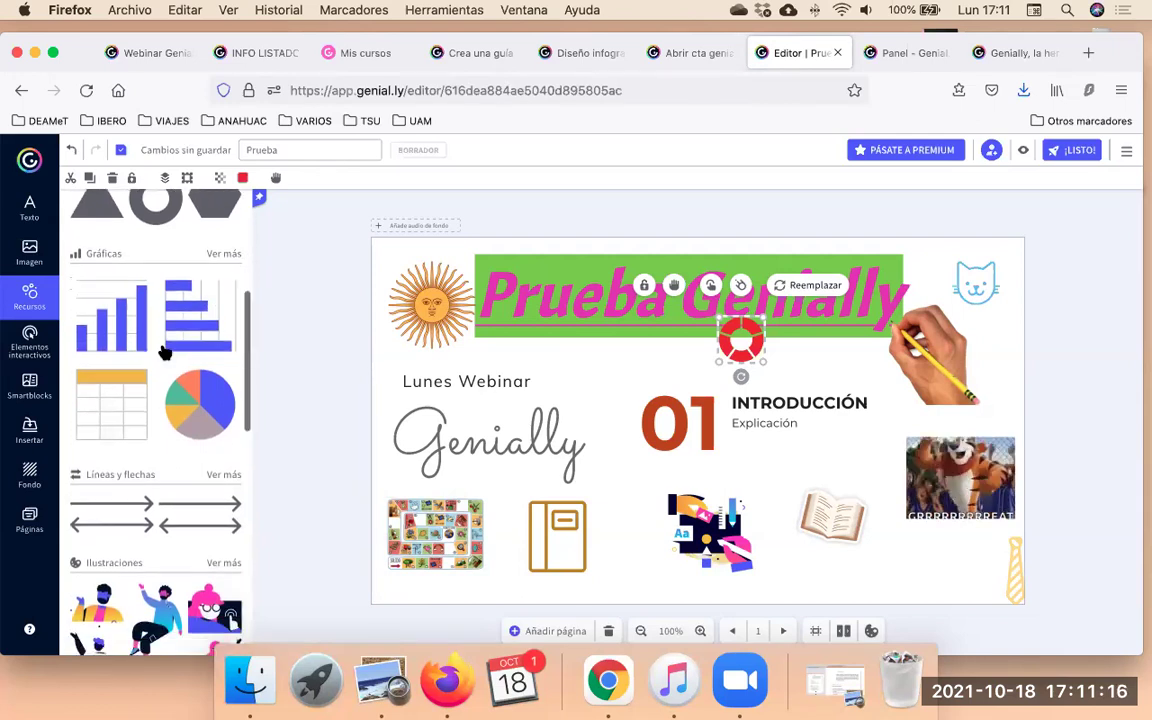
scroll(165, 350, down, 3)
scroll(70, 362, up, 2)
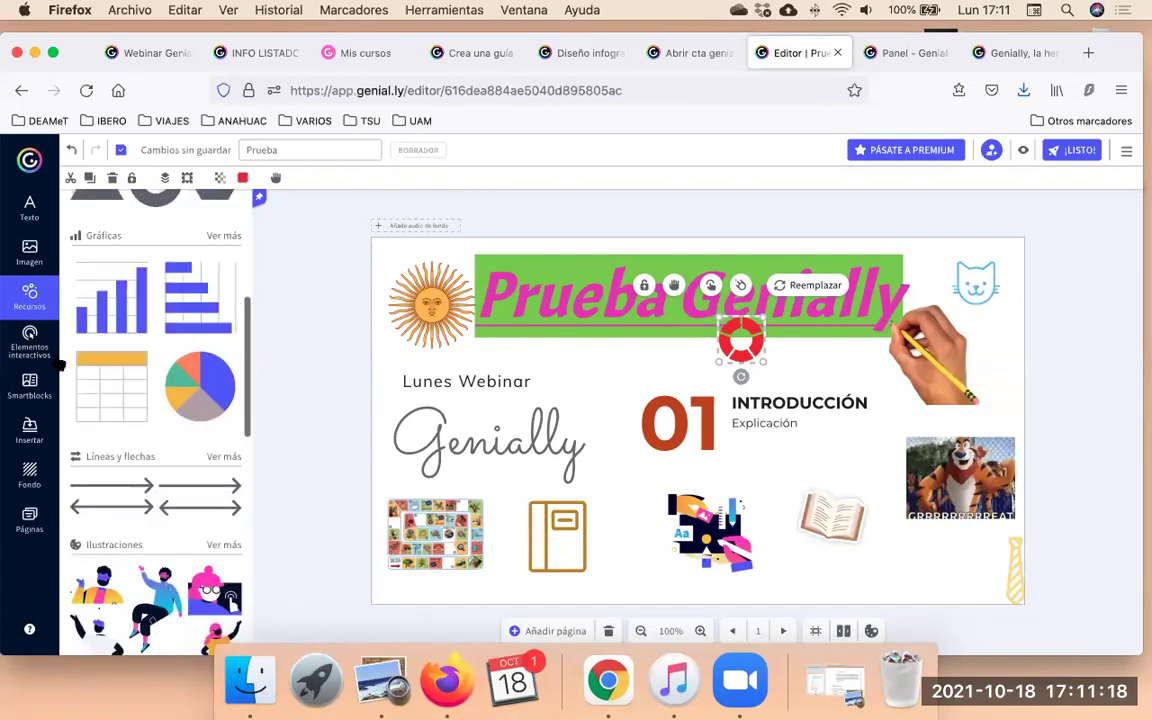
scroll(60, 360, up, 3)
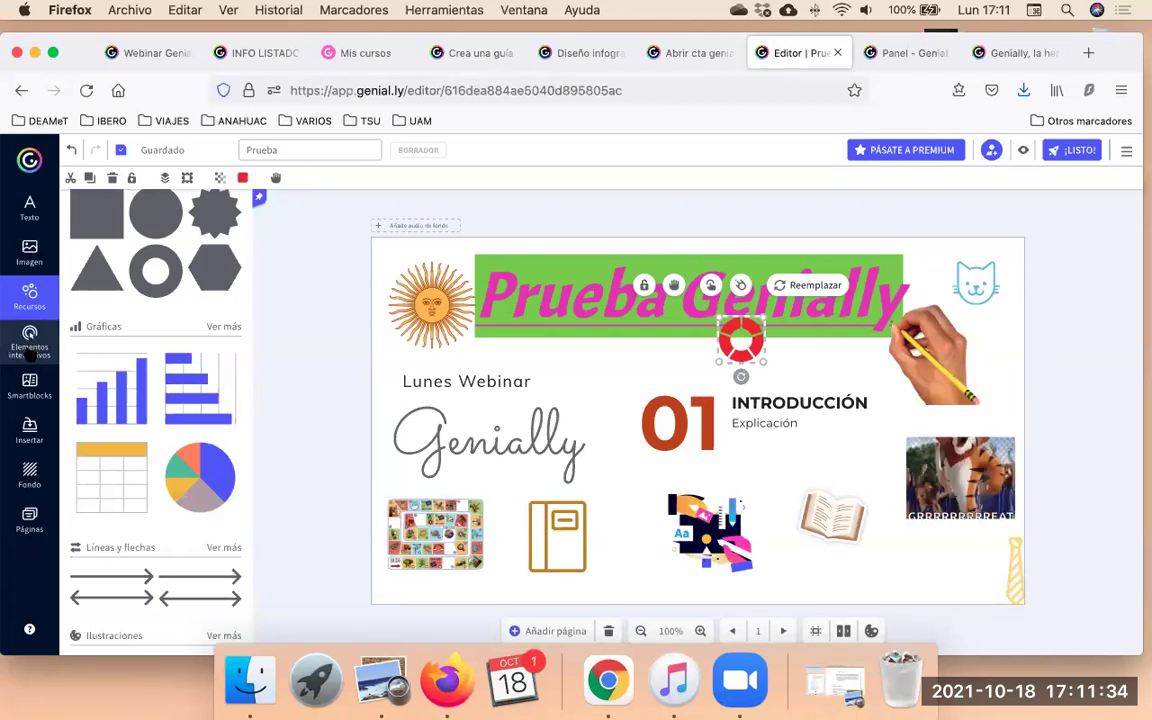
Add the round eye button from the interactive elements and place it to the right of the "Lunes Webinar" text.
click(30, 350)
scroll(172, 374, down, 10)
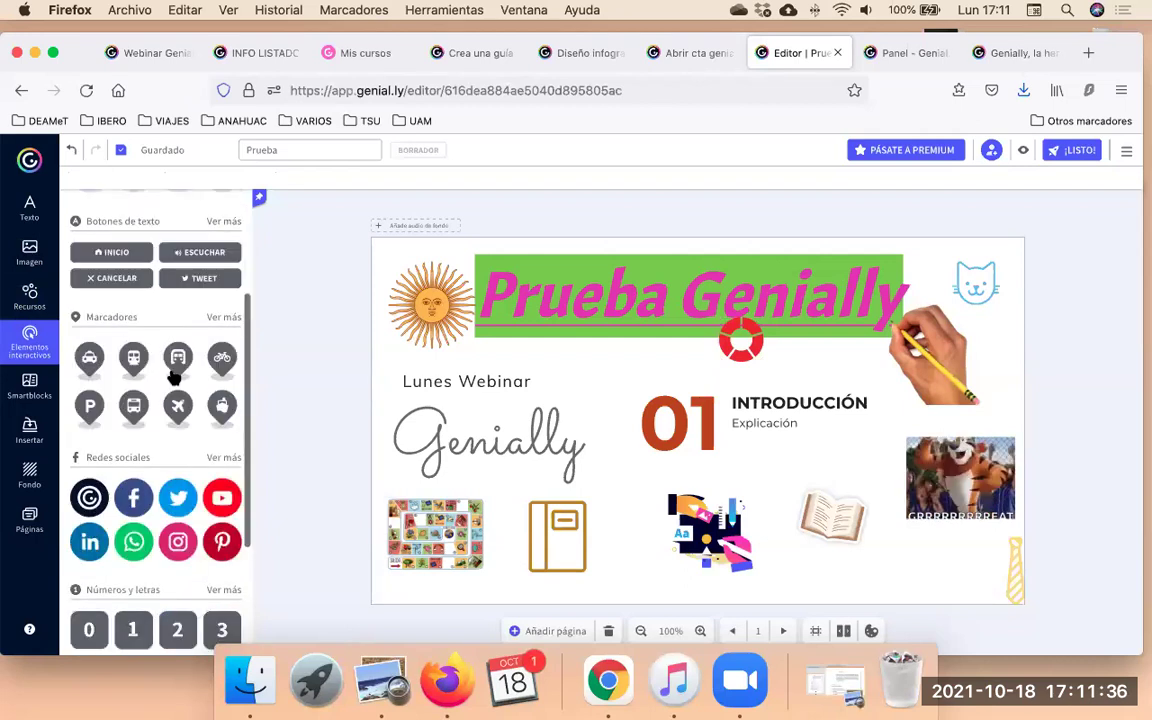
scroll(172, 370, up, 10)
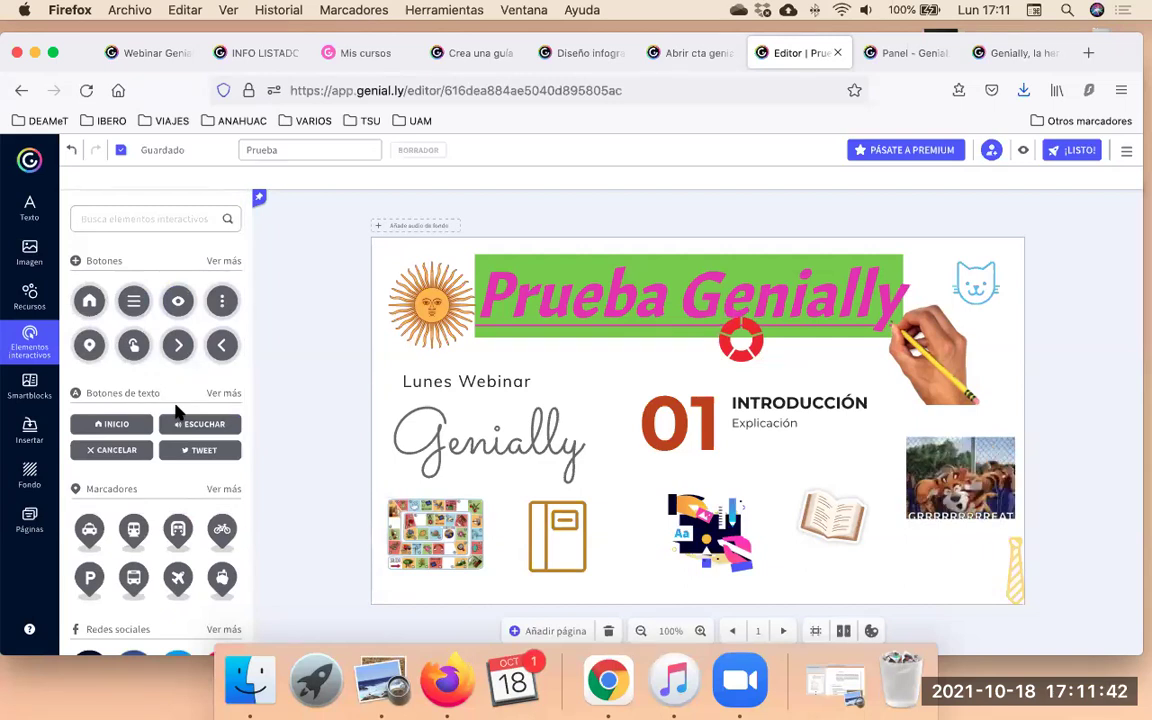
click(180, 305)
drag(703, 420, 598, 378)
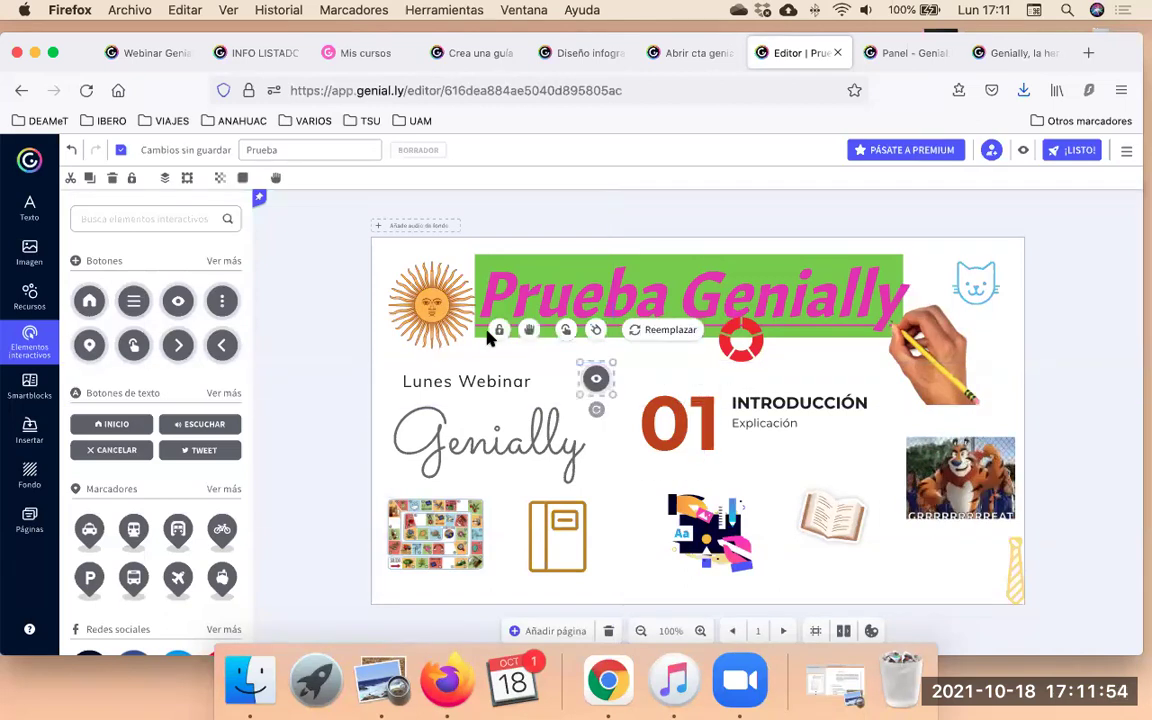
Set the eye button's colour to purple #8030E8 and deselect it.
click(243, 177)
click(365, 286)
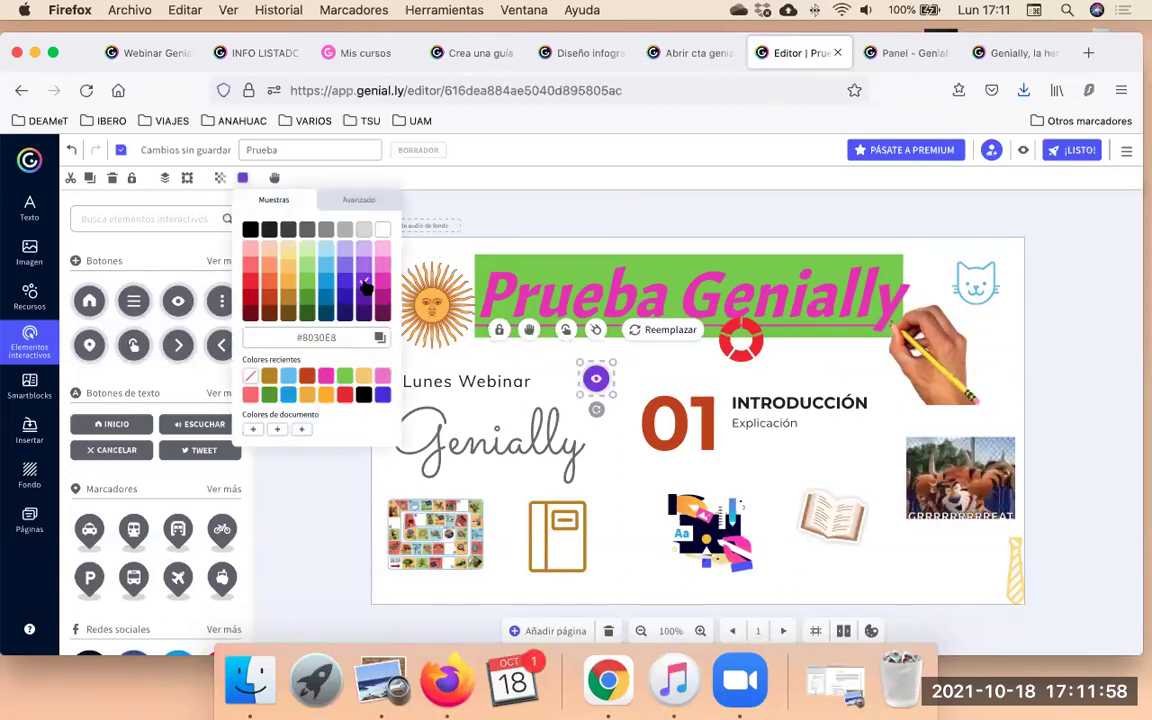
click(560, 221)
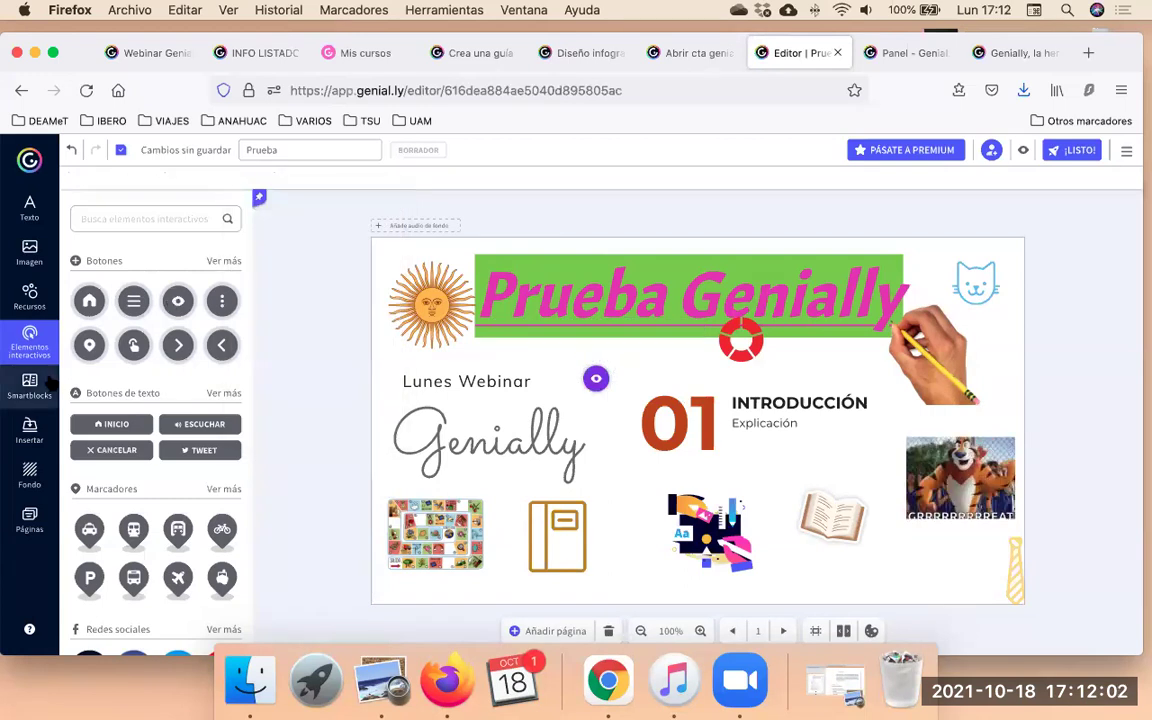
Return to the resources and look over the illustrations, scenes, maps and silhouettes.
click(40, 305)
scroll(121, 472, down, 5)
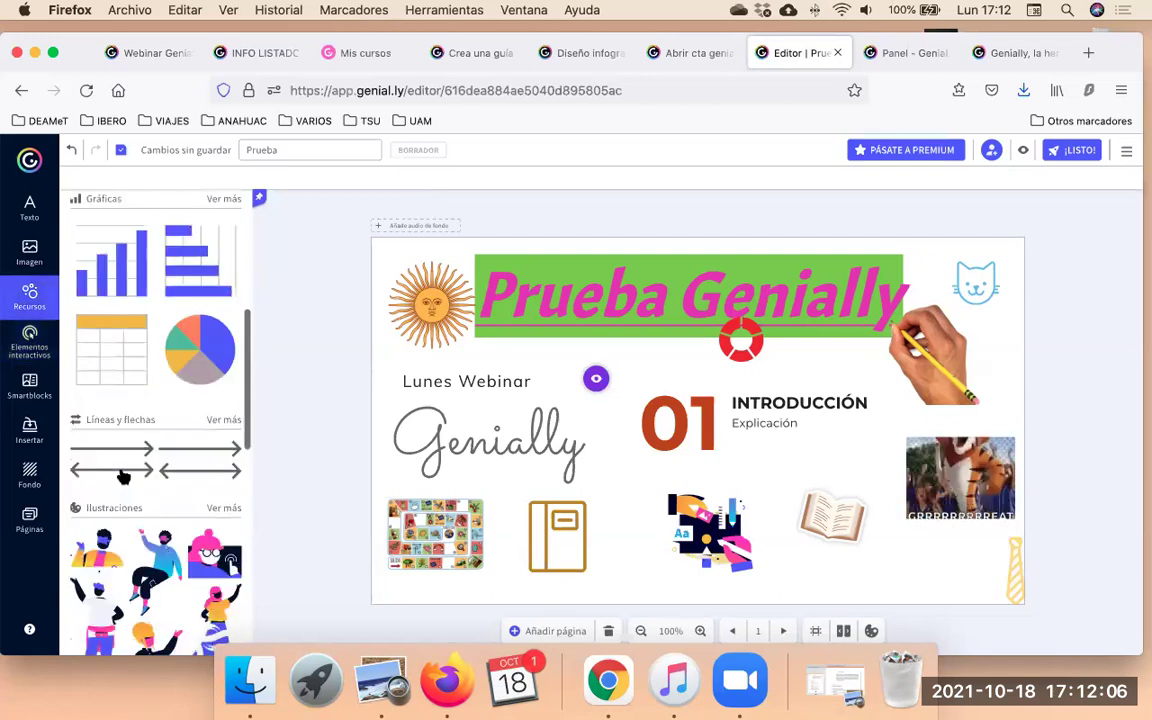
scroll(123, 475, down, 2)
scroll(123, 474, down, 5)
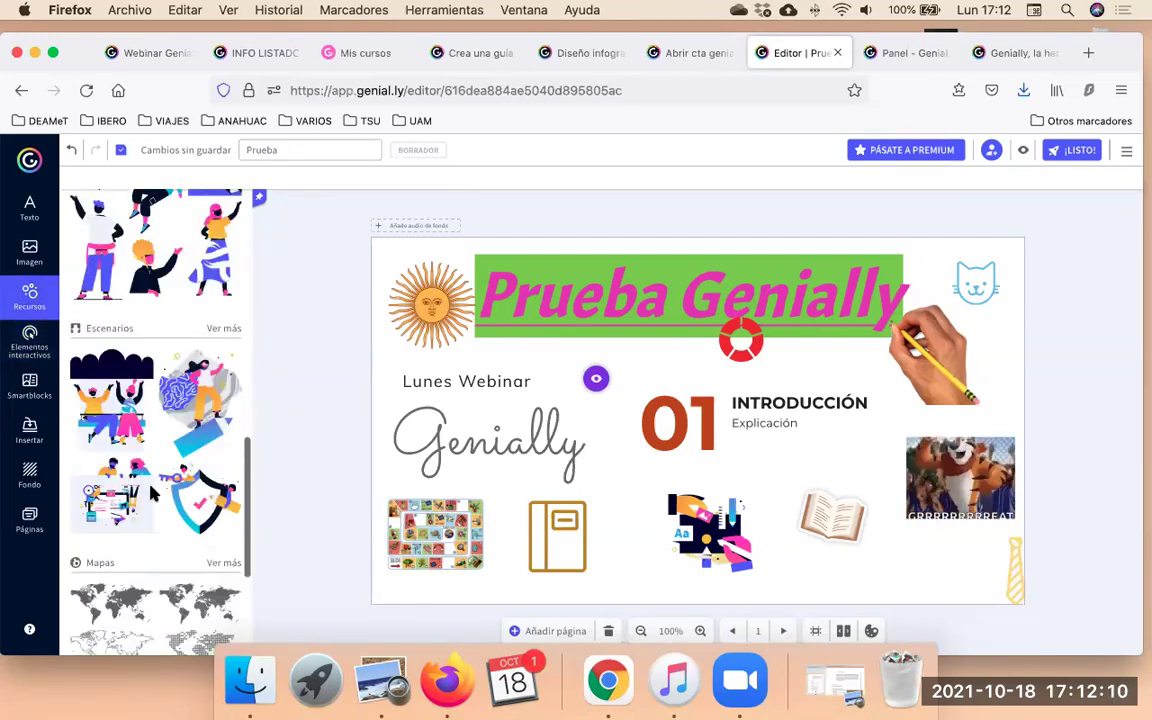
scroll(152, 495, down, 4)
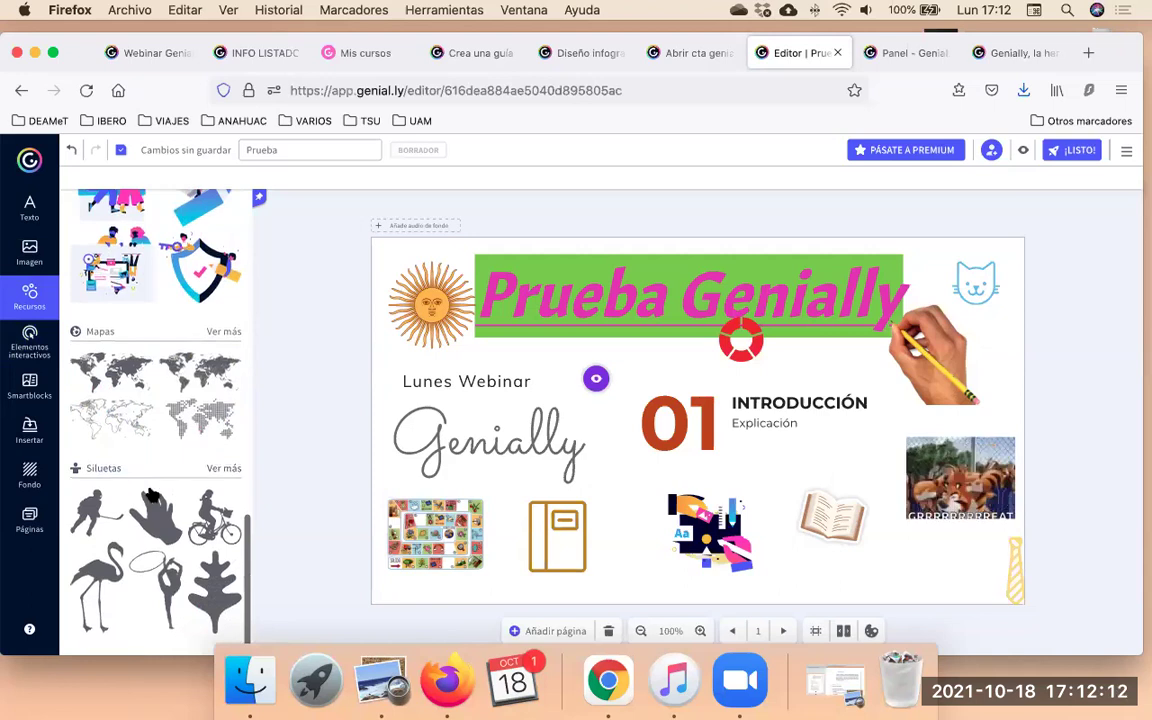
Look over the interactive elements: round buttons, text buttons, markers and social network icons, then the full set of round buttons.
scroll(152, 495, up, 10)
scroll(150, 495, down, 3)
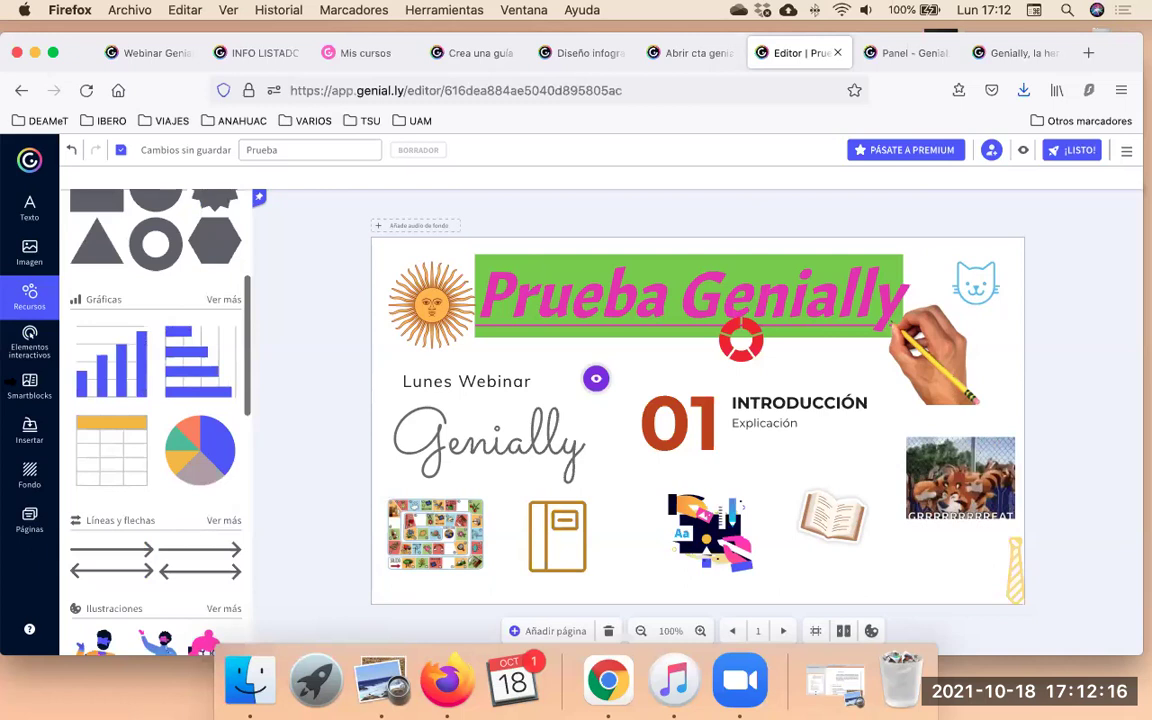
click(29, 340)
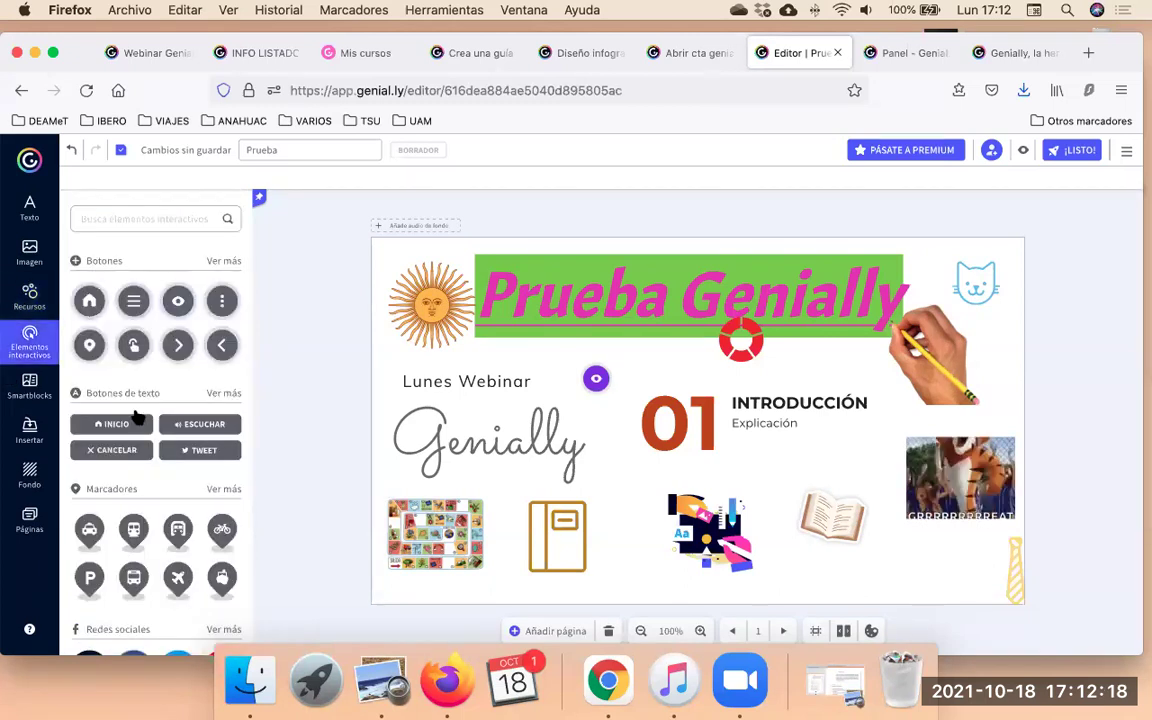
scroll(136, 411, down, 4)
scroll(136, 411, up, 3)
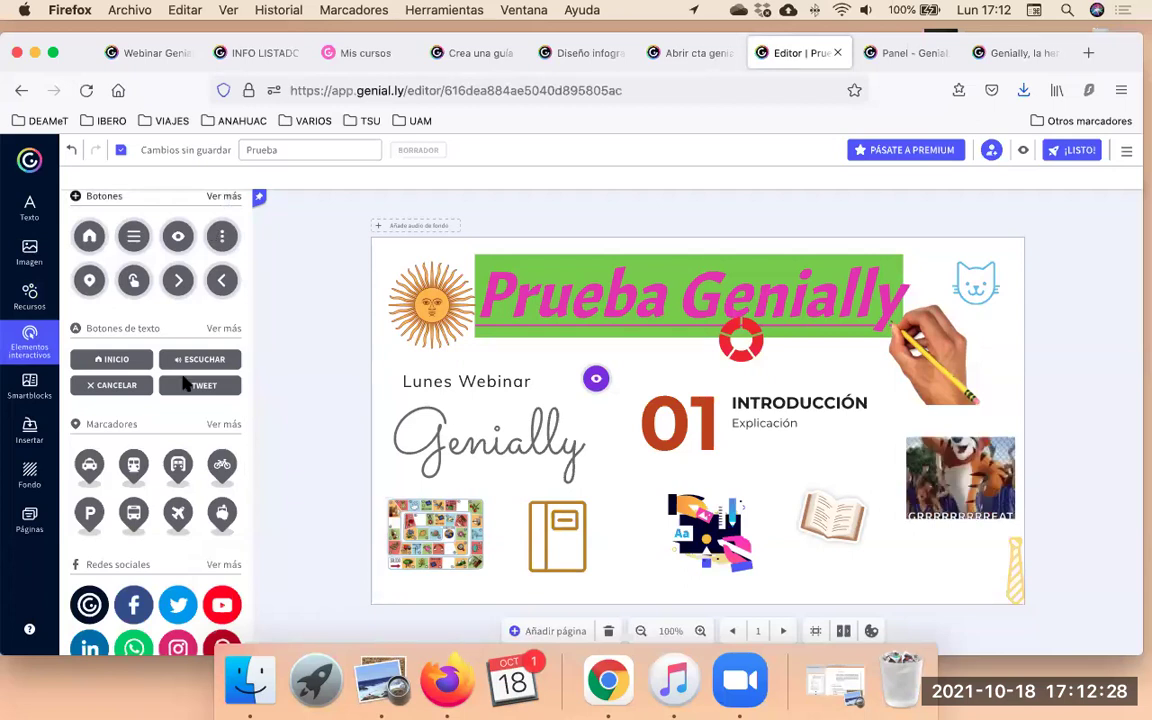
click(185, 385)
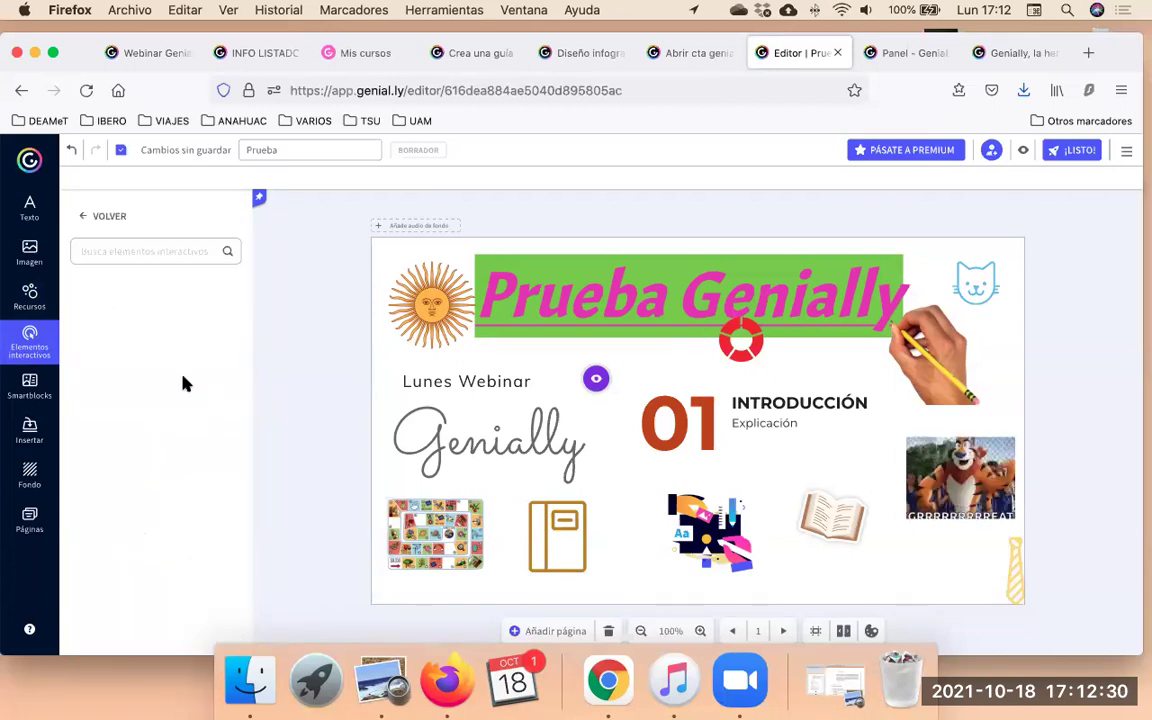
scroll(165, 470, down, 2)
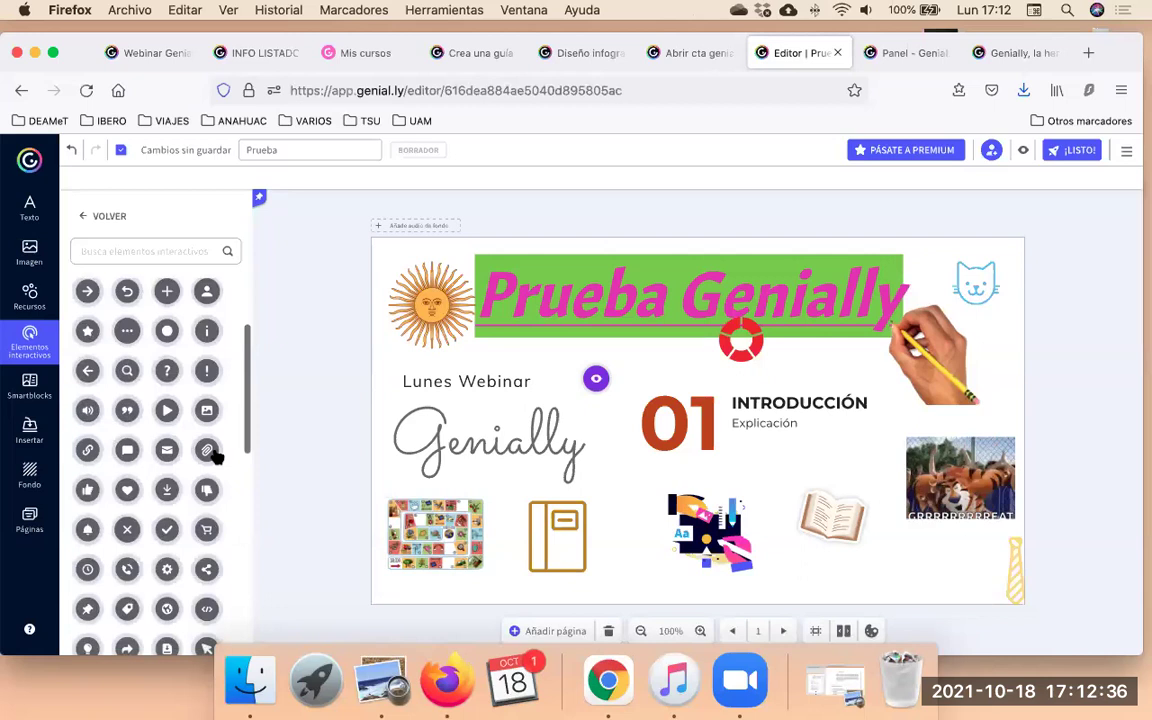
scroll(193, 511, down, 3)
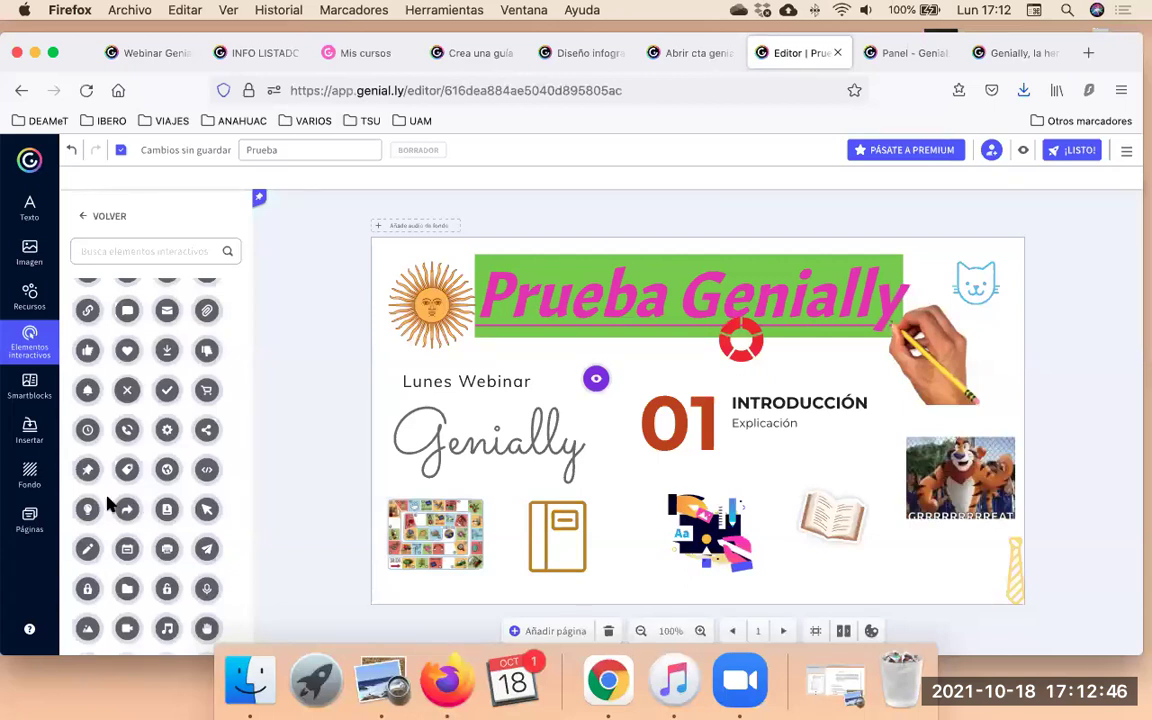
Try a plain blue, a lake and a red sunset page background, and settle on the Pixabay starry night sky photo.
click(31, 474)
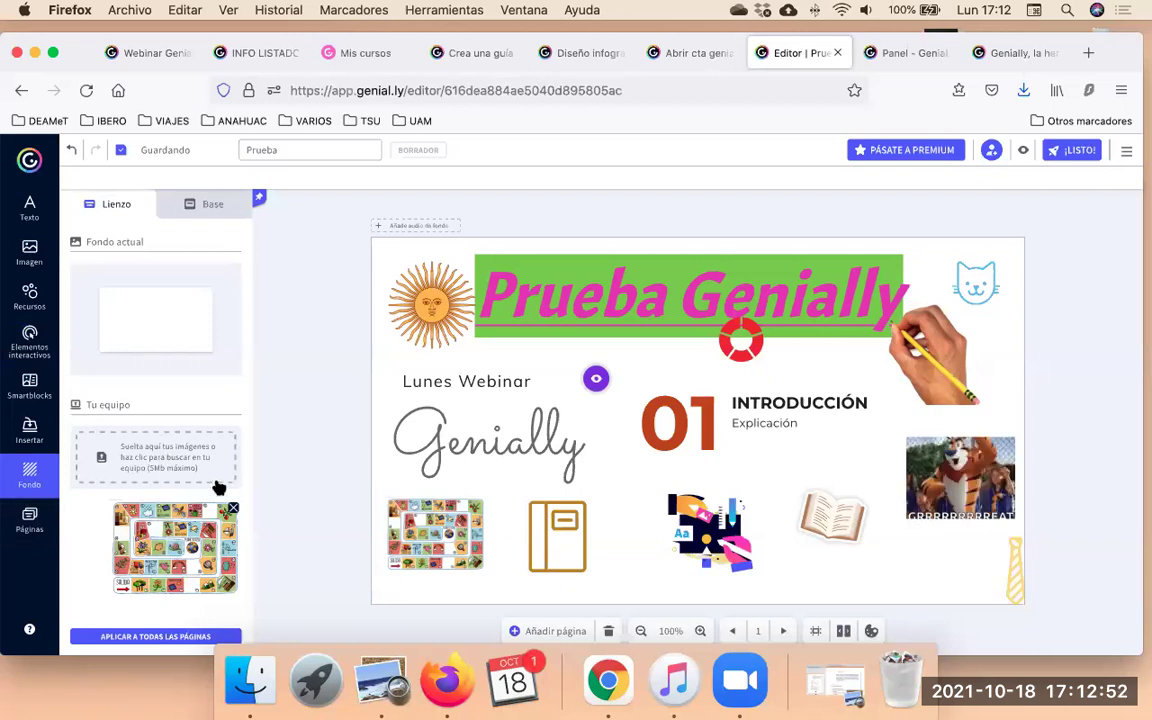
scroll(218, 486, down, 3)
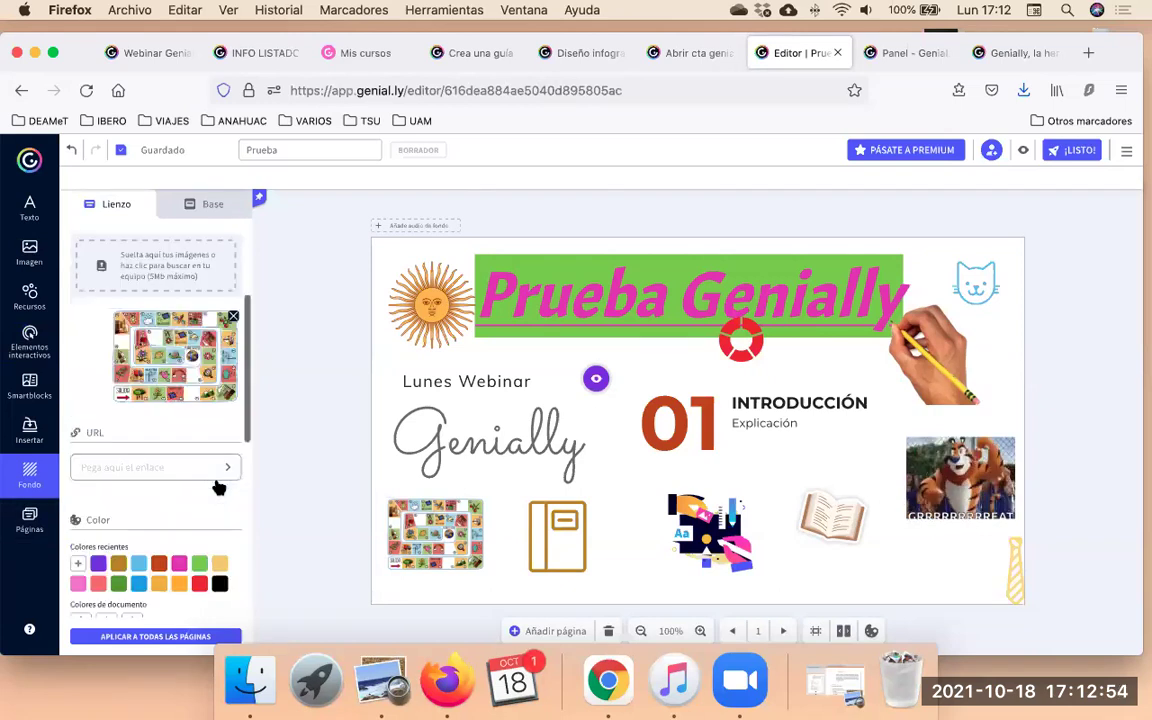
scroll(218, 486, down, 4)
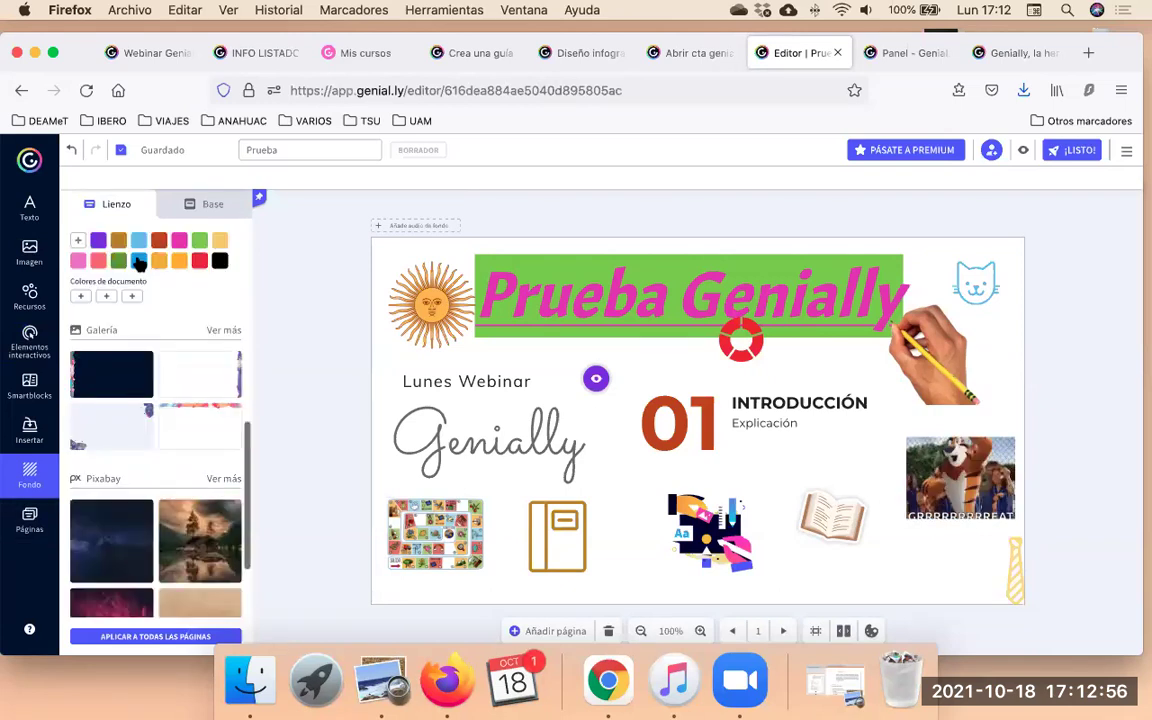
click(139, 261)
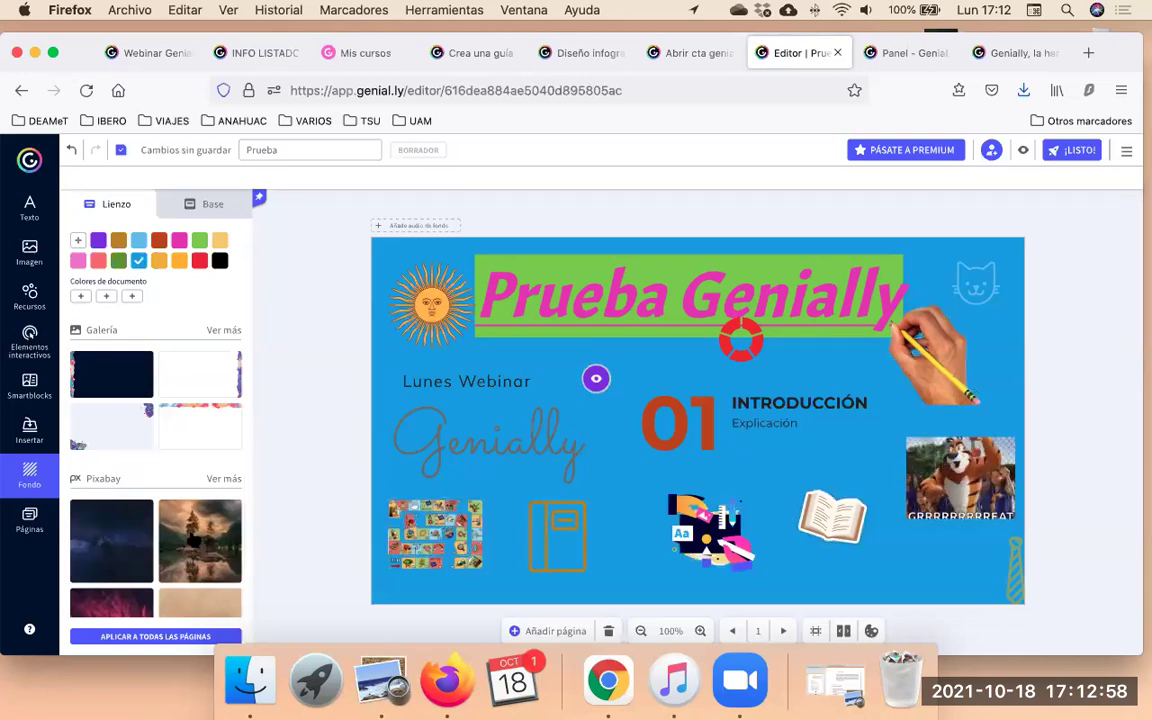
click(195, 540)
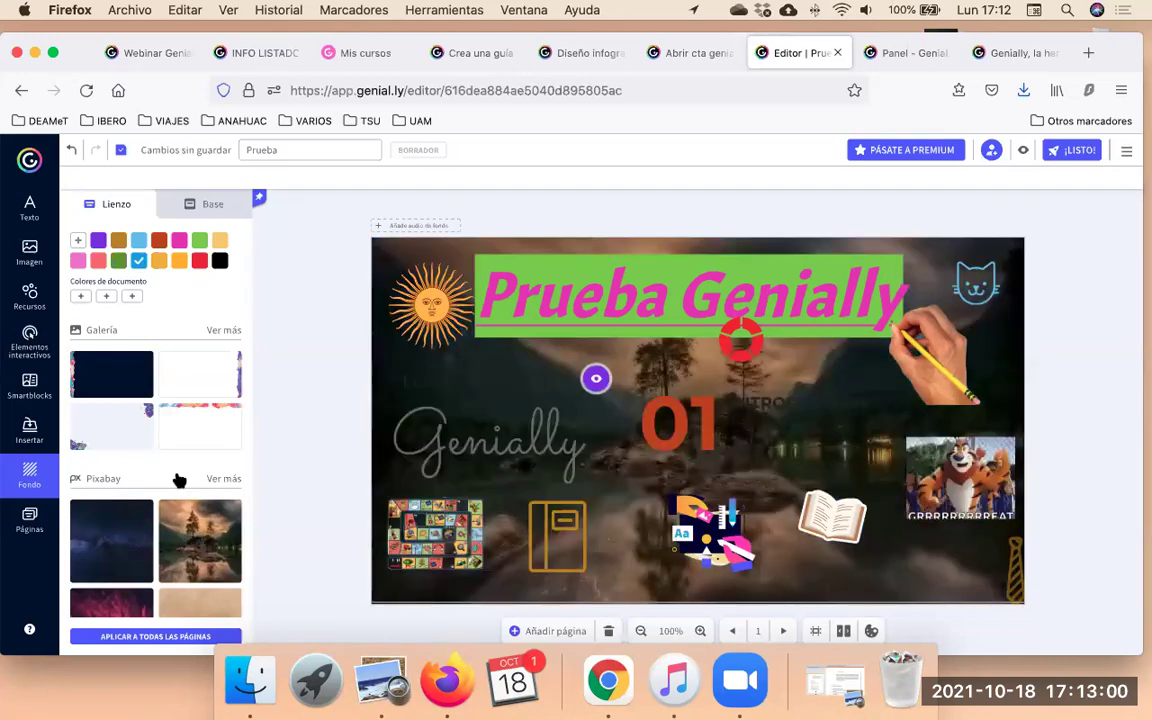
scroll(120, 440, down, 3)
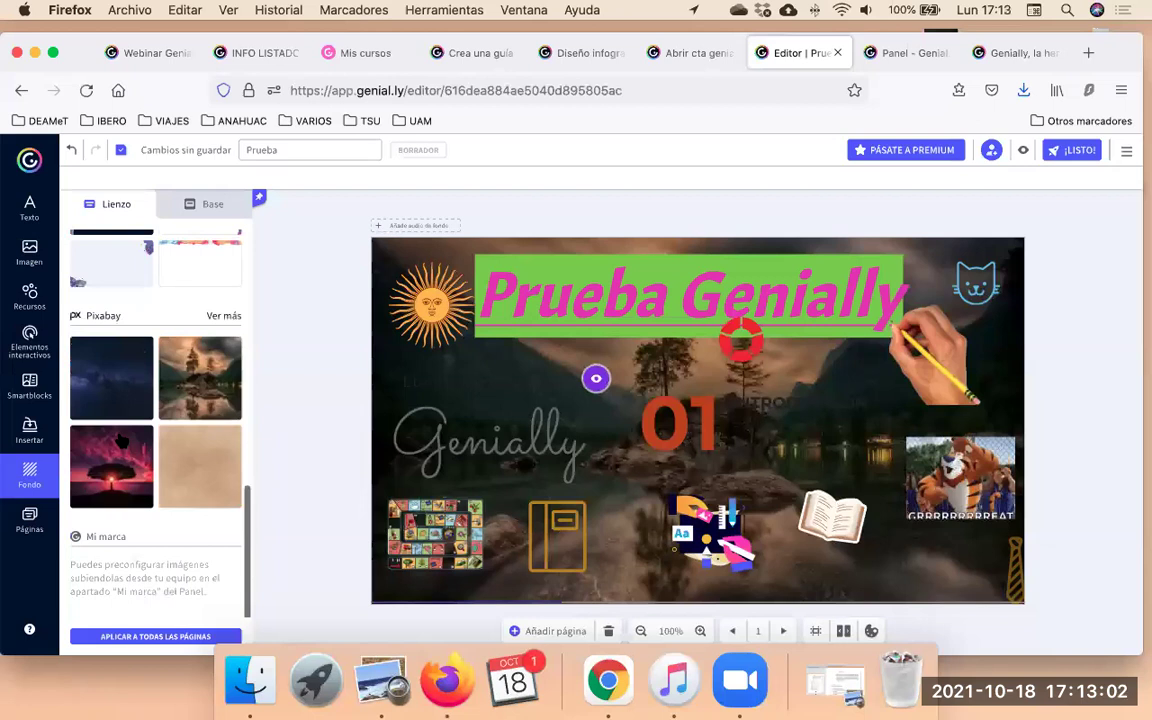
click(118, 440)
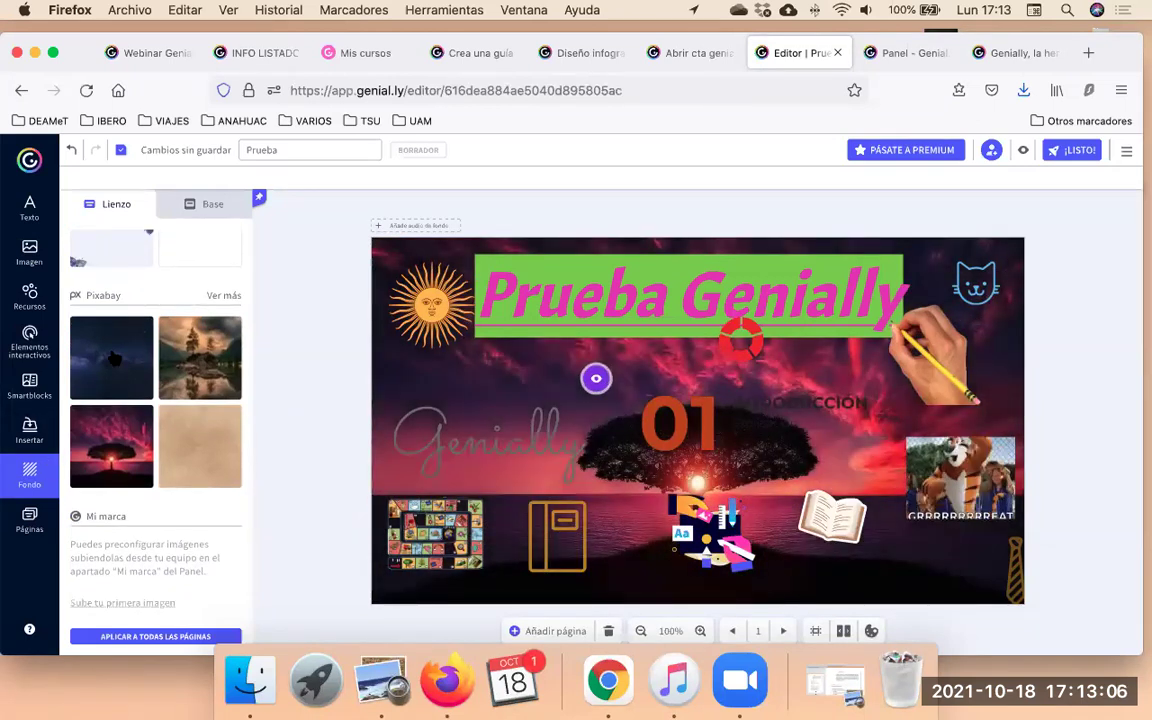
click(113, 360)
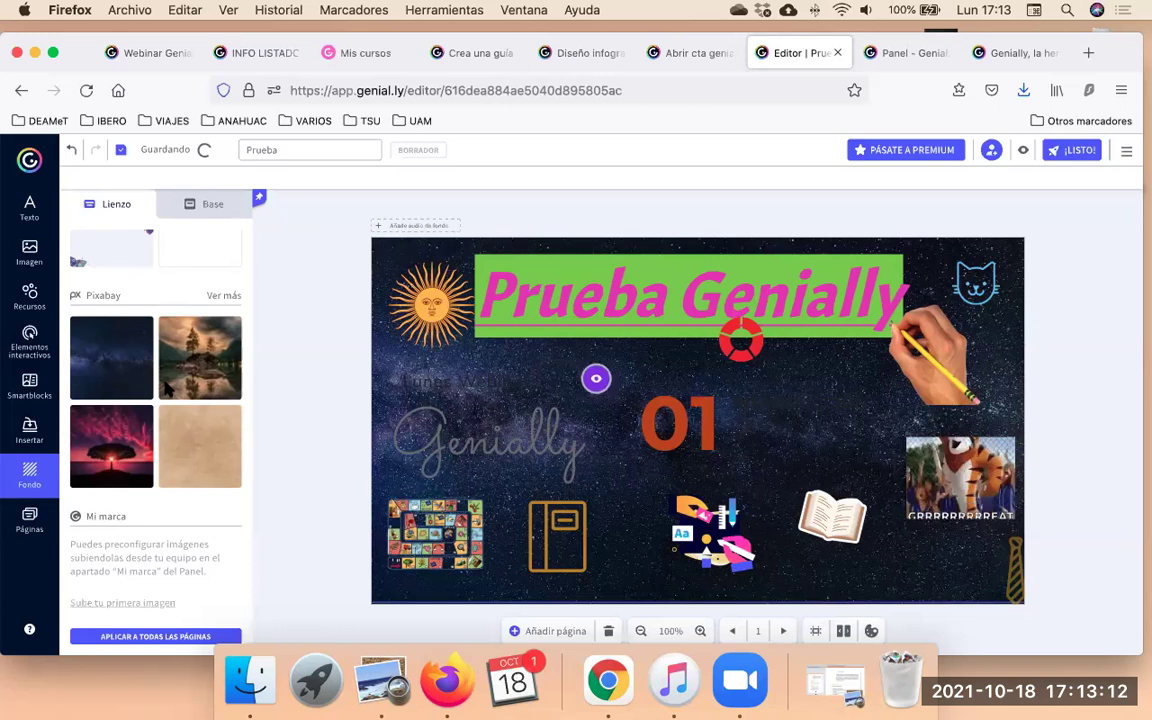
scroll(185, 440, up, 4)
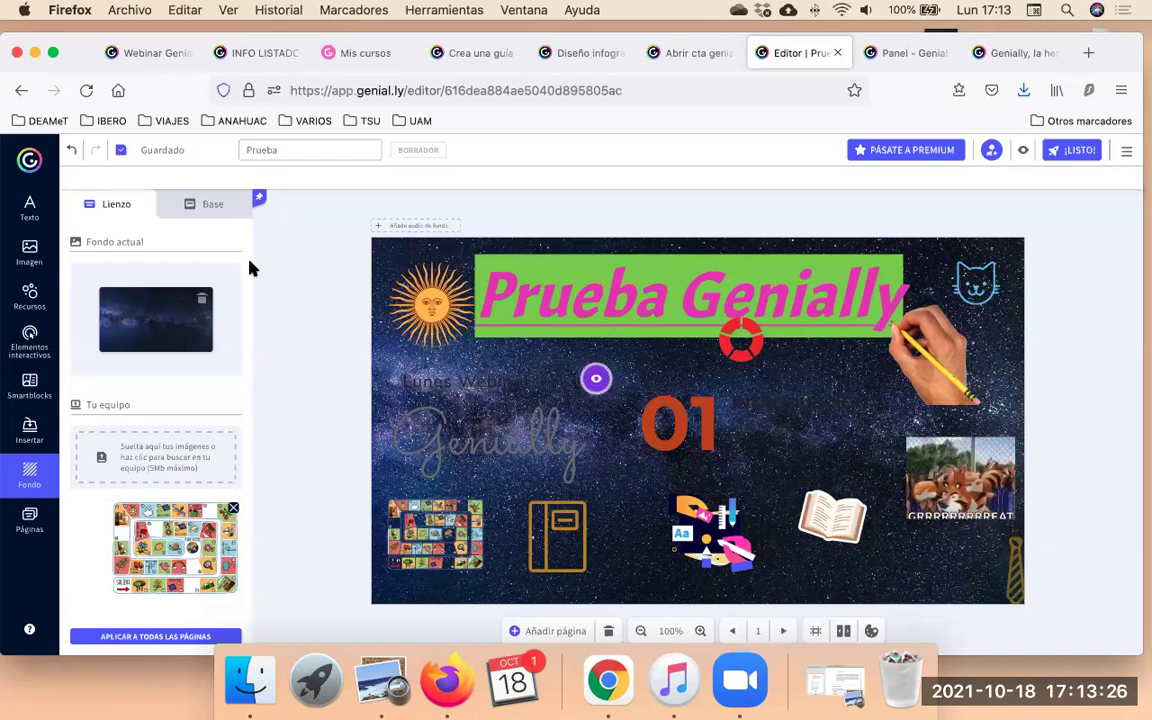
Leave the "Prueba" post and return to the Genially dashboard.
click(293, 150)
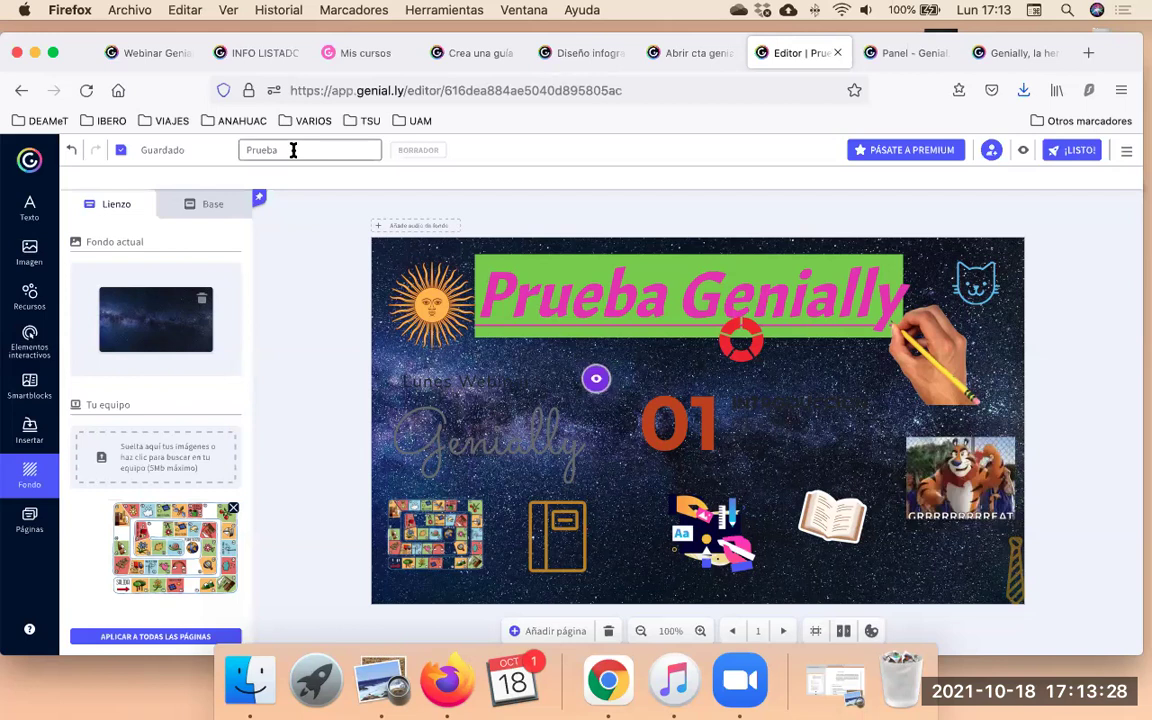
click(437, 160)
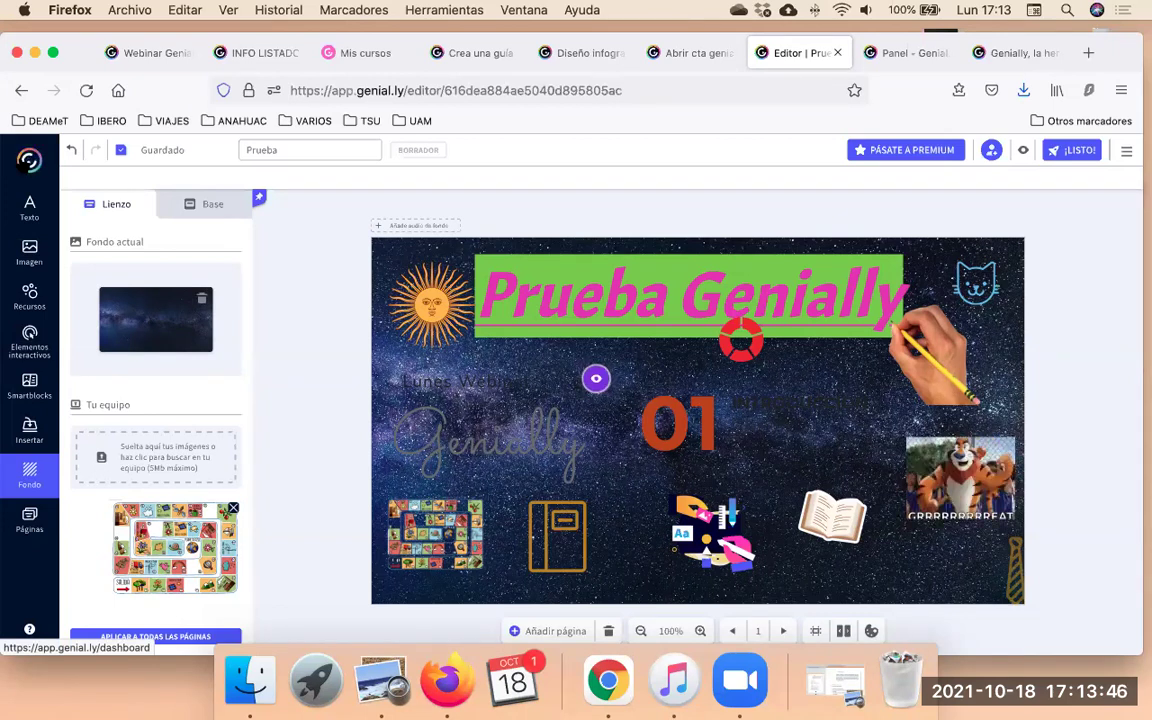
click(28, 155)
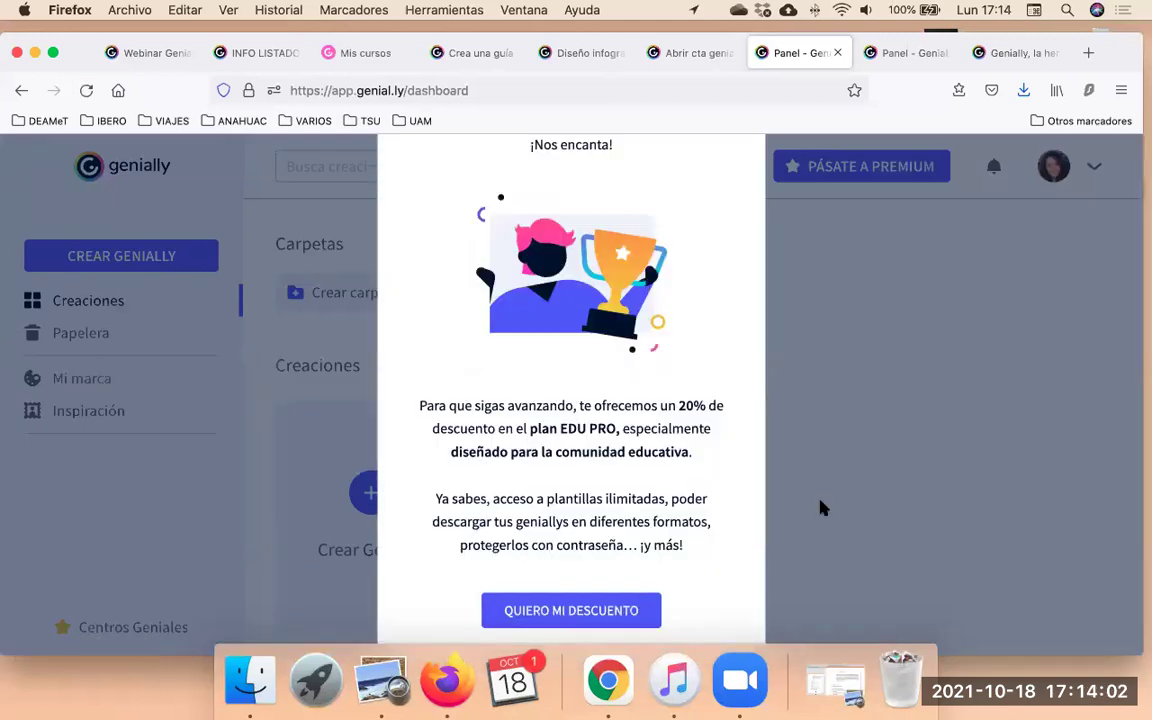
Read the EDU PRO plan discount offer with the browser in full screen, and return to the normal window size.
click(55, 57)
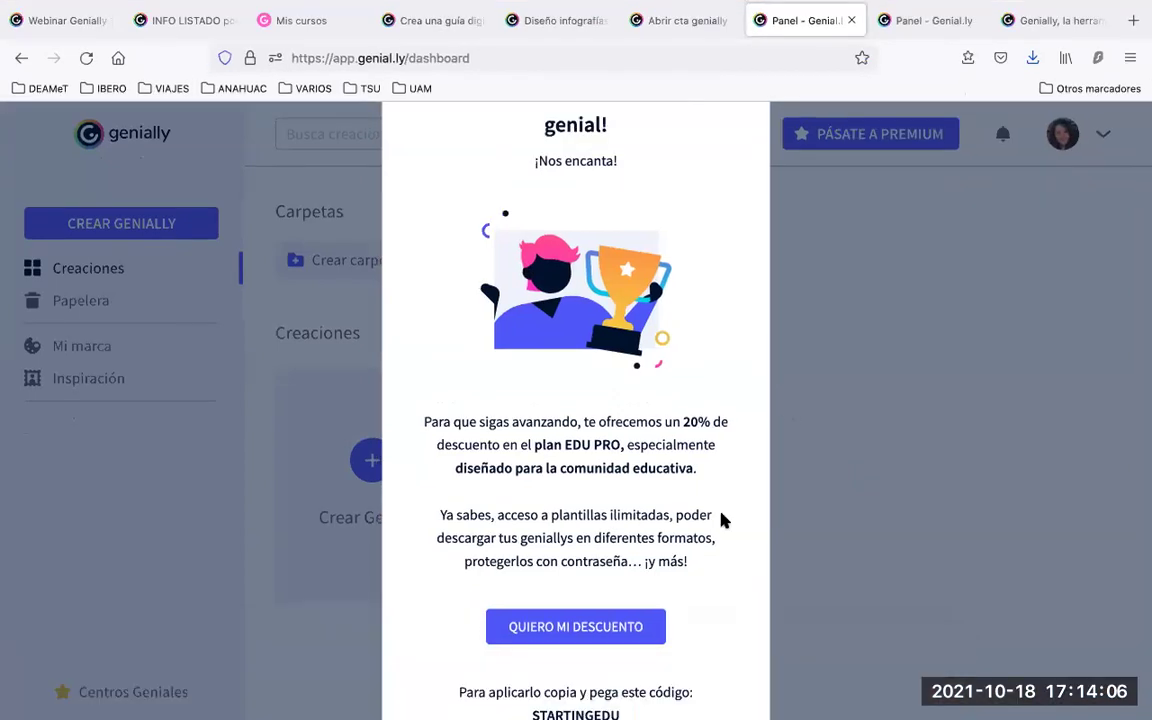
scroll(673, 562, down, 2)
scroll(676, 563, up, 2)
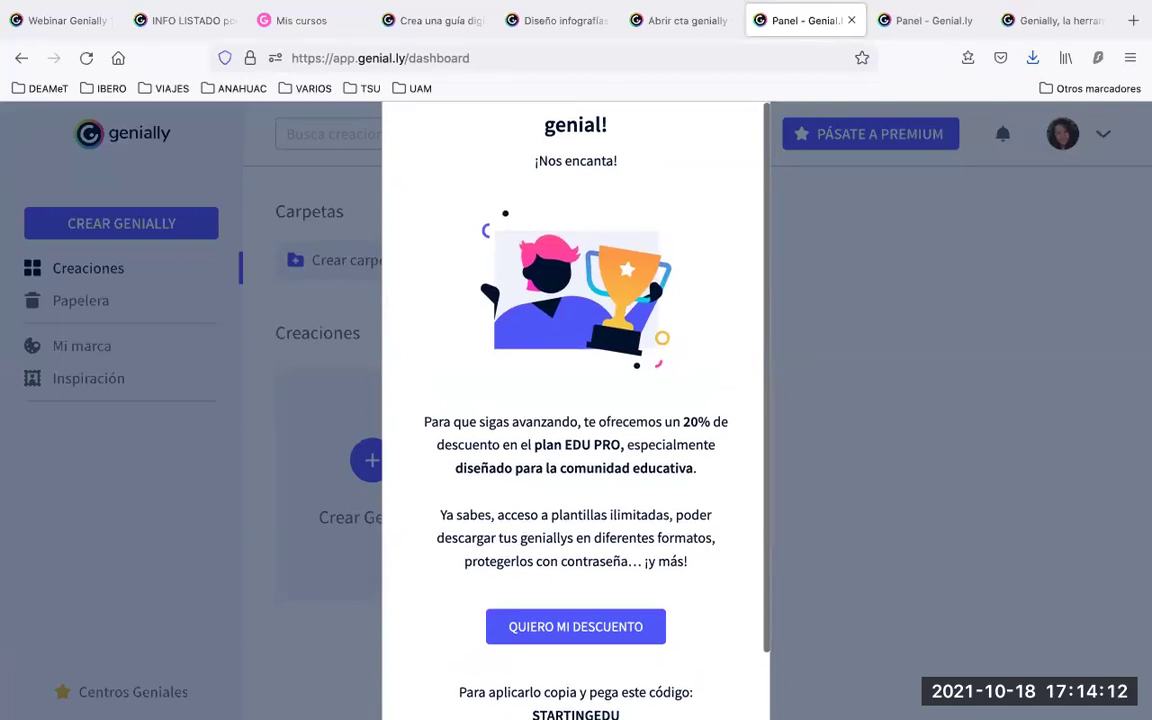
mouse_move(70, 3)
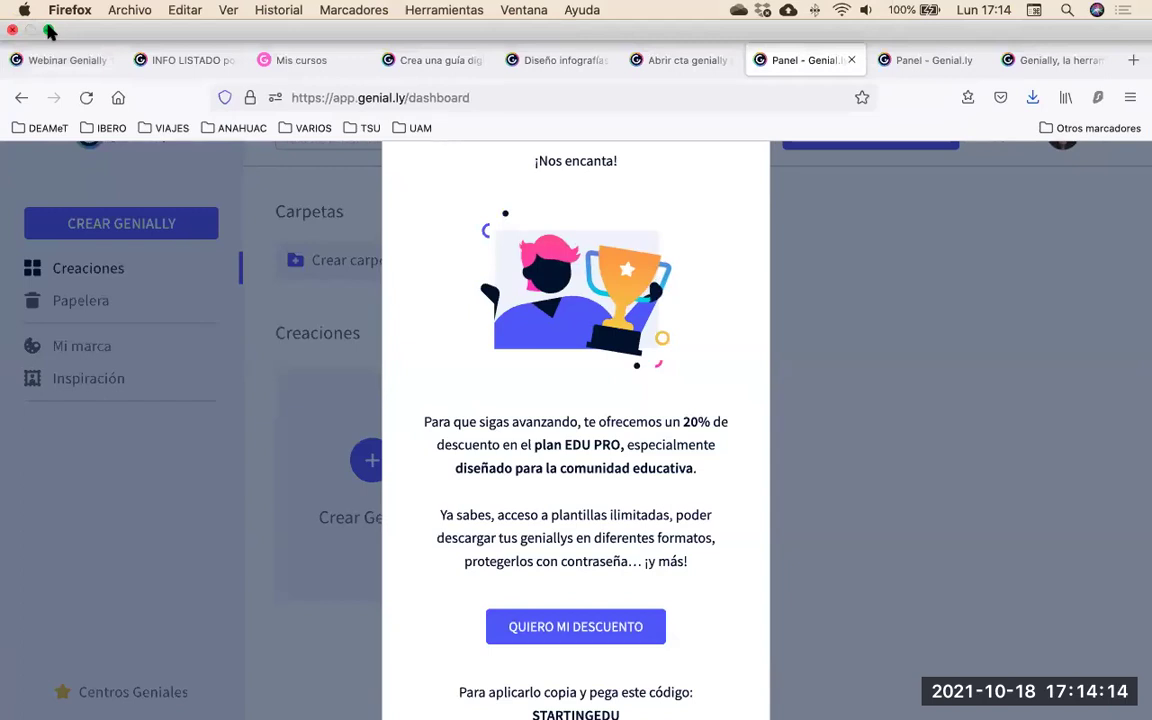
click(50, 32)
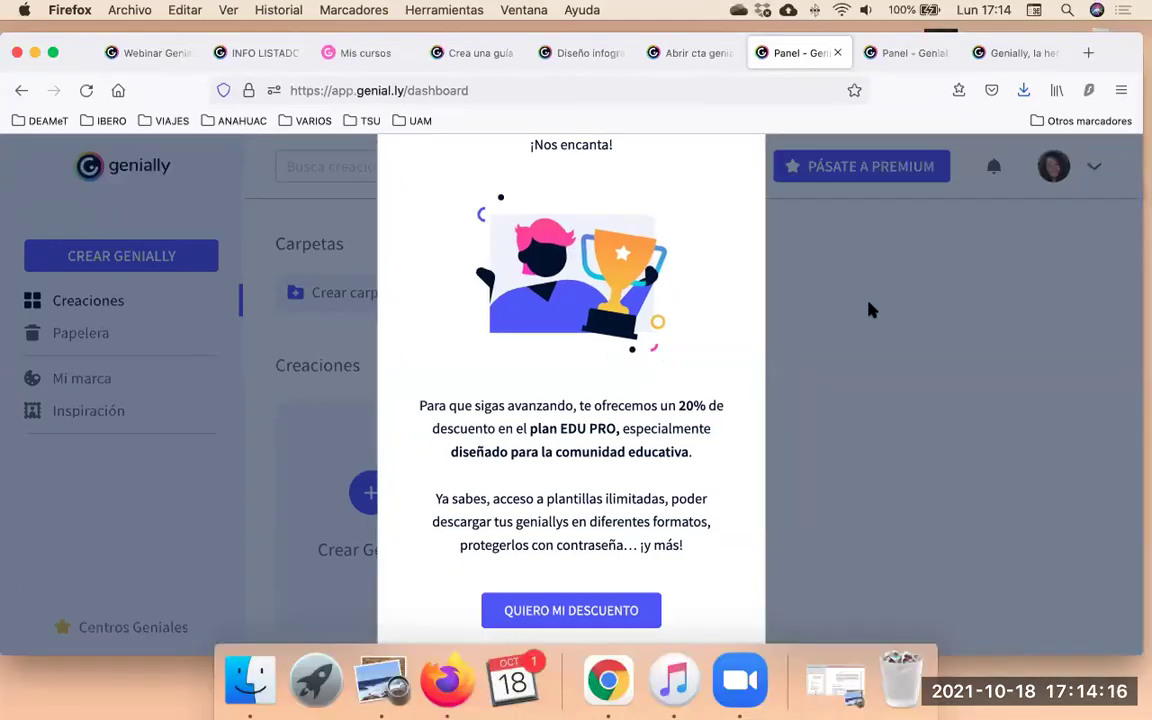
Put the browser in full screen and switch to the open Webinar Genially presentation.
click(55, 54)
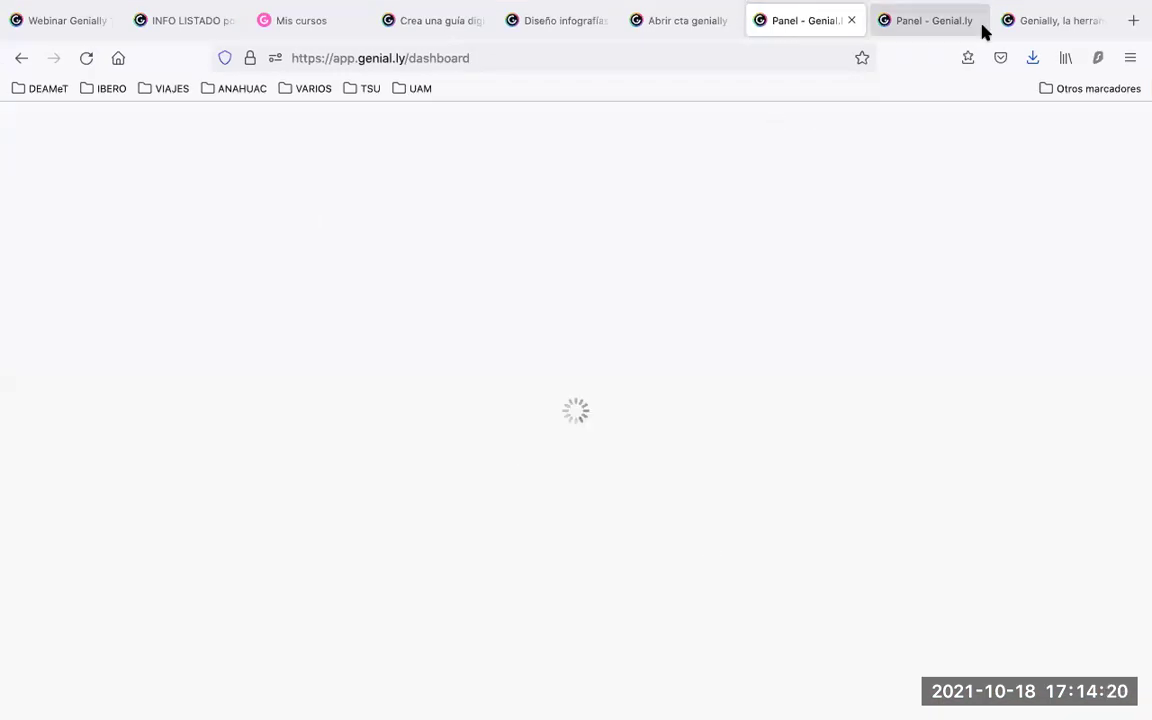
click(62, 12)
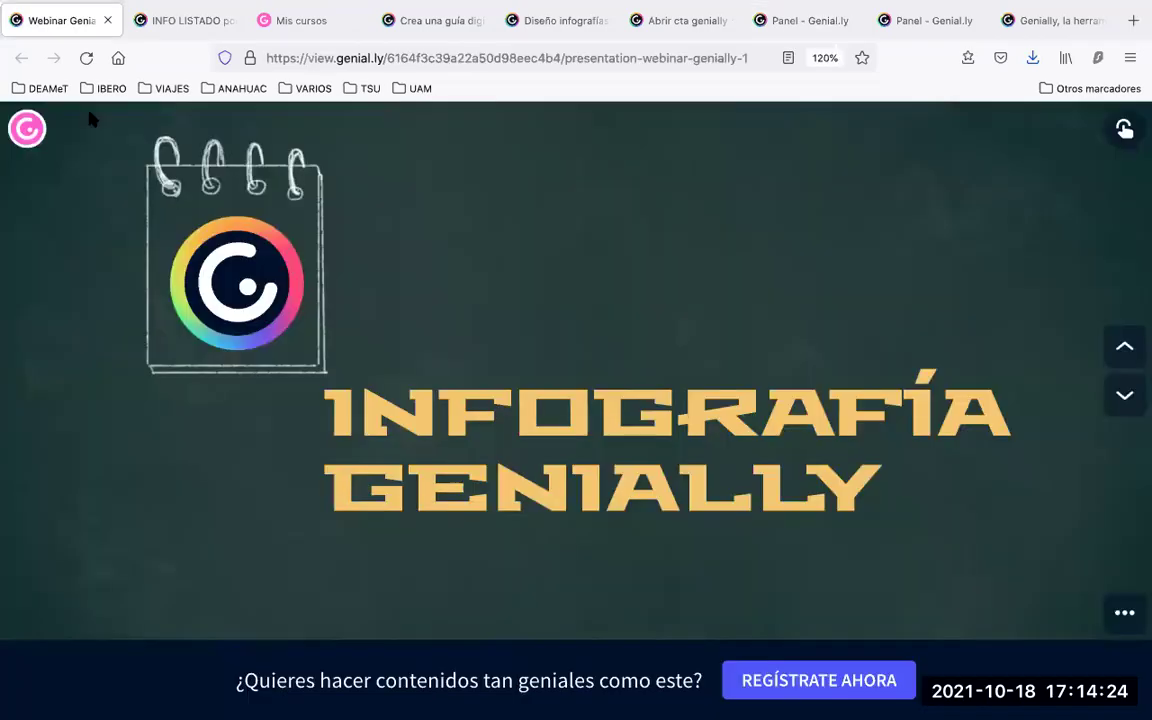
Switch to the Genially dashboard tab and read the educational plan discount offer through to its promo code.
mouse_move(46, 24)
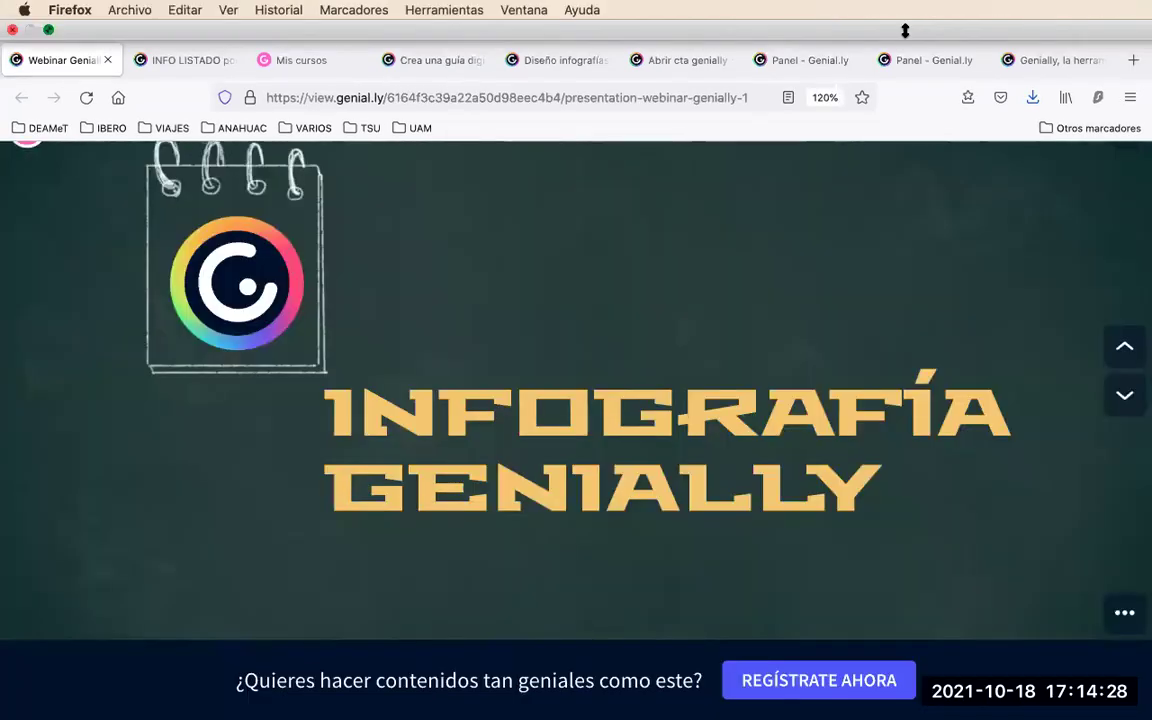
key(ctrl+super+f)
click(797, 52)
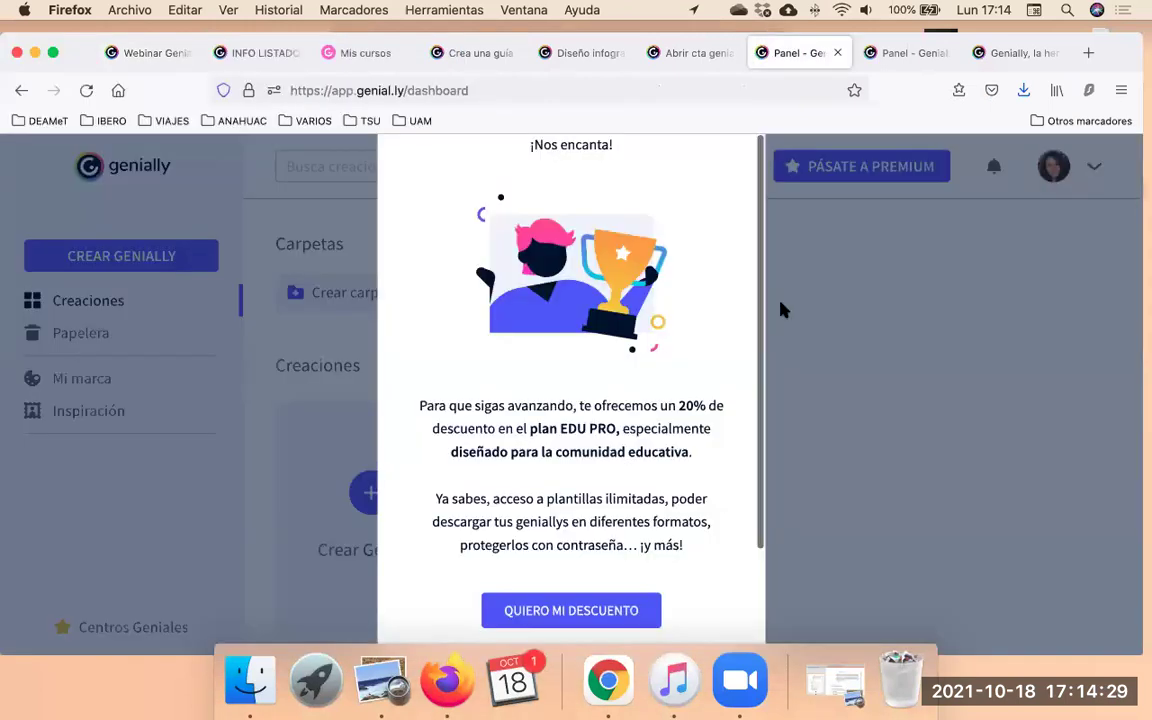
click(53, 53)
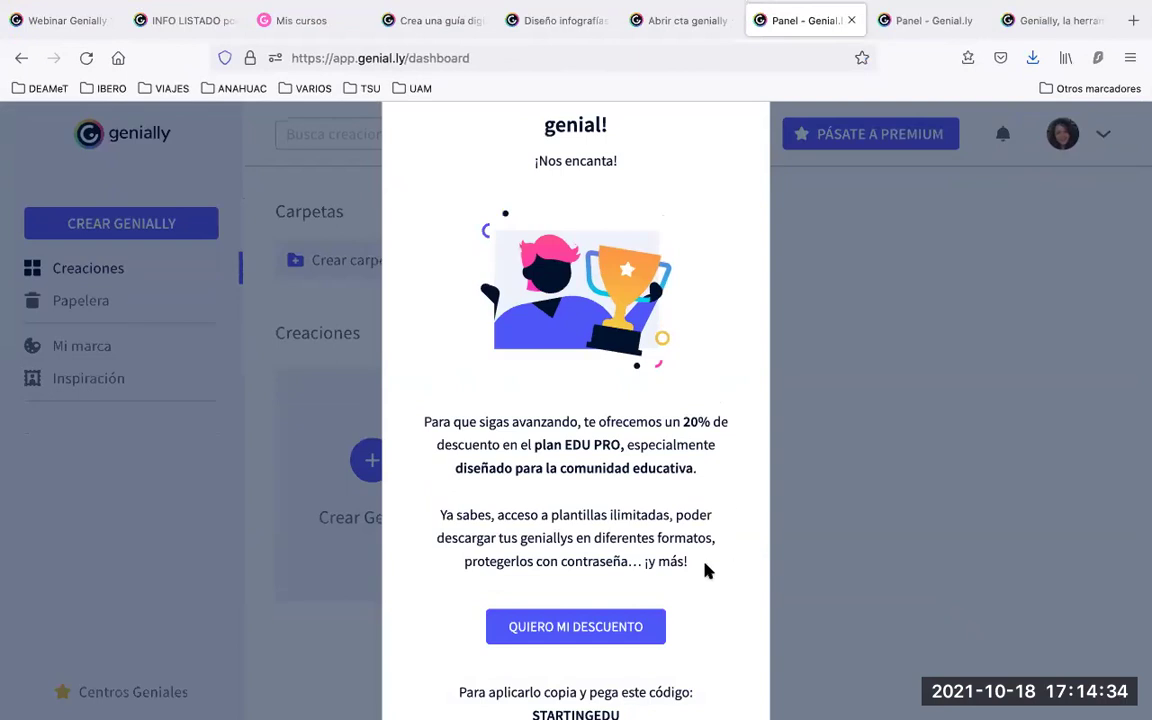
scroll(705, 570, down, 2)
scroll(705, 570, up, 2)
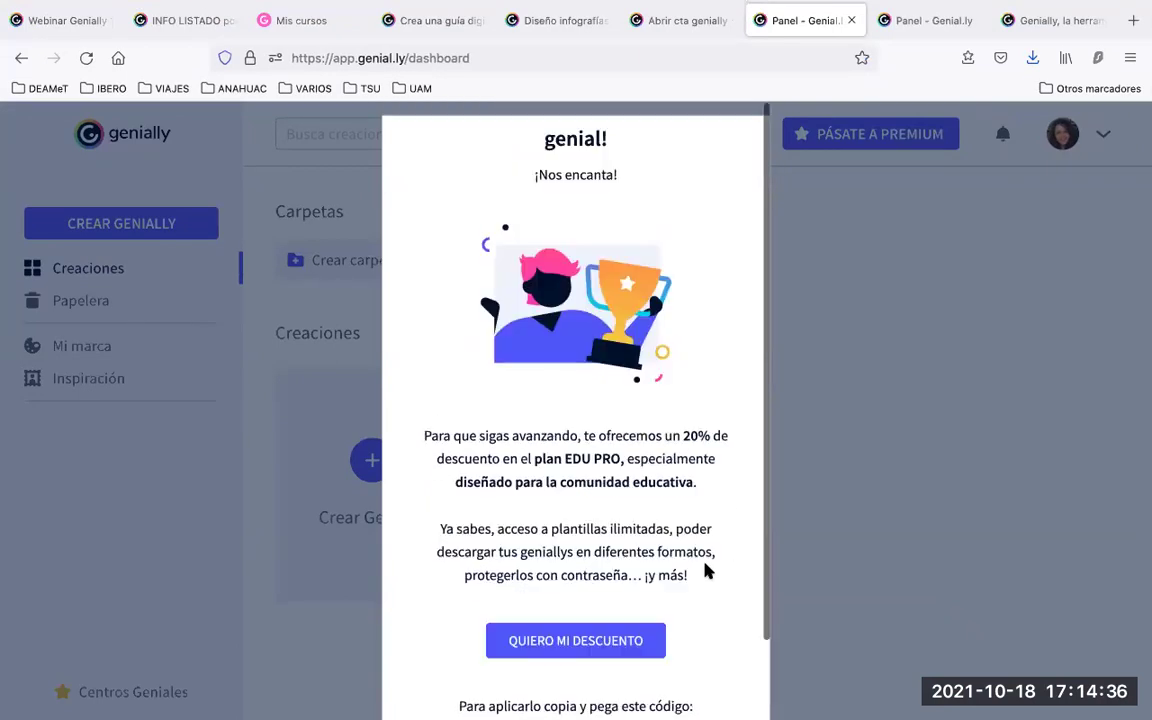
scroll(543, 648, down, 2)
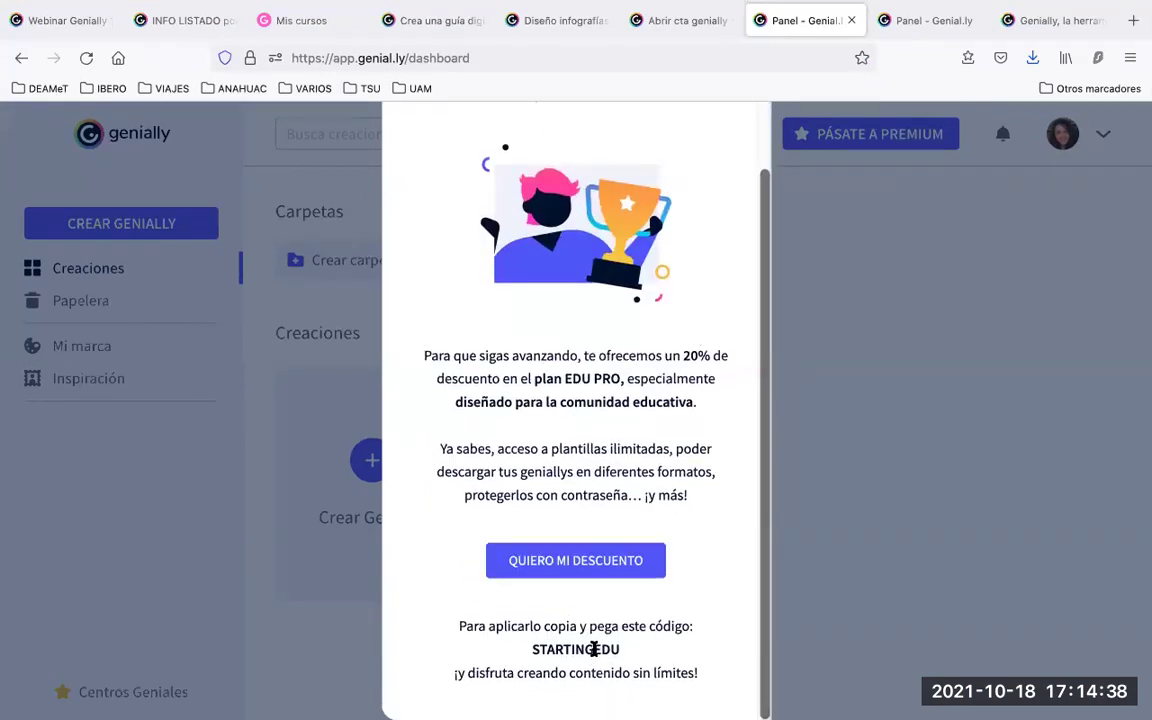
scroll(700, 590, up, 2)
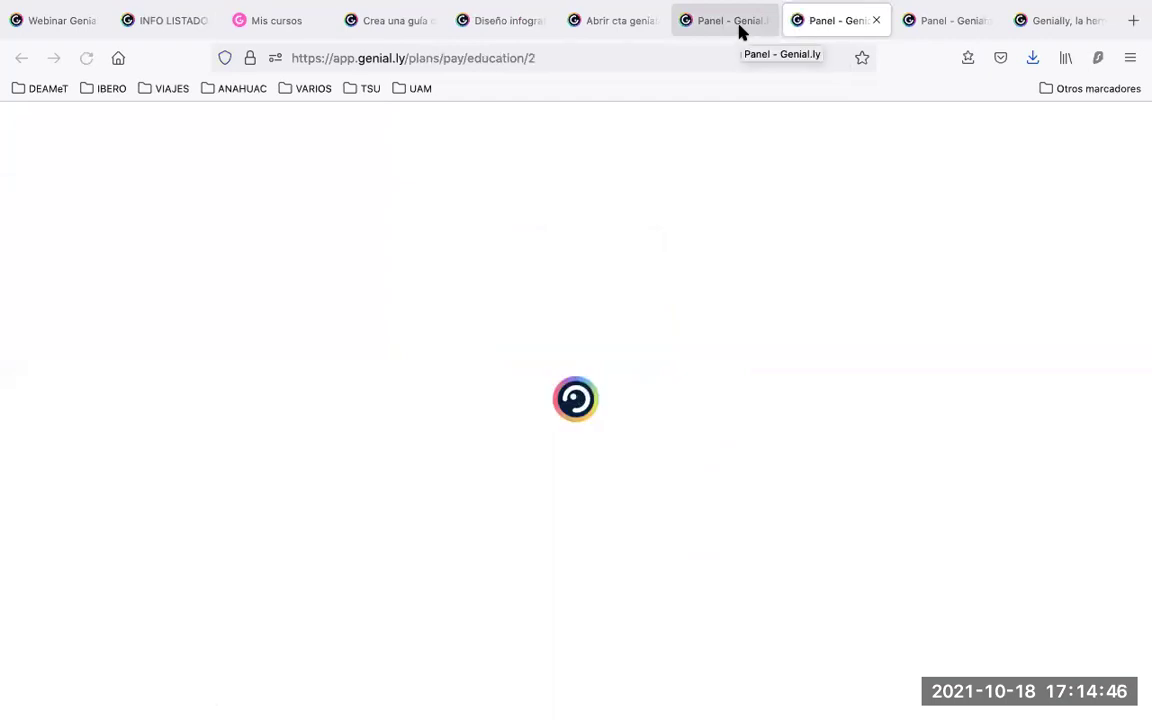
Check the open Genially dashboard, education payment and premium plans pages in turn.
click(740, 31)
click(823, 31)
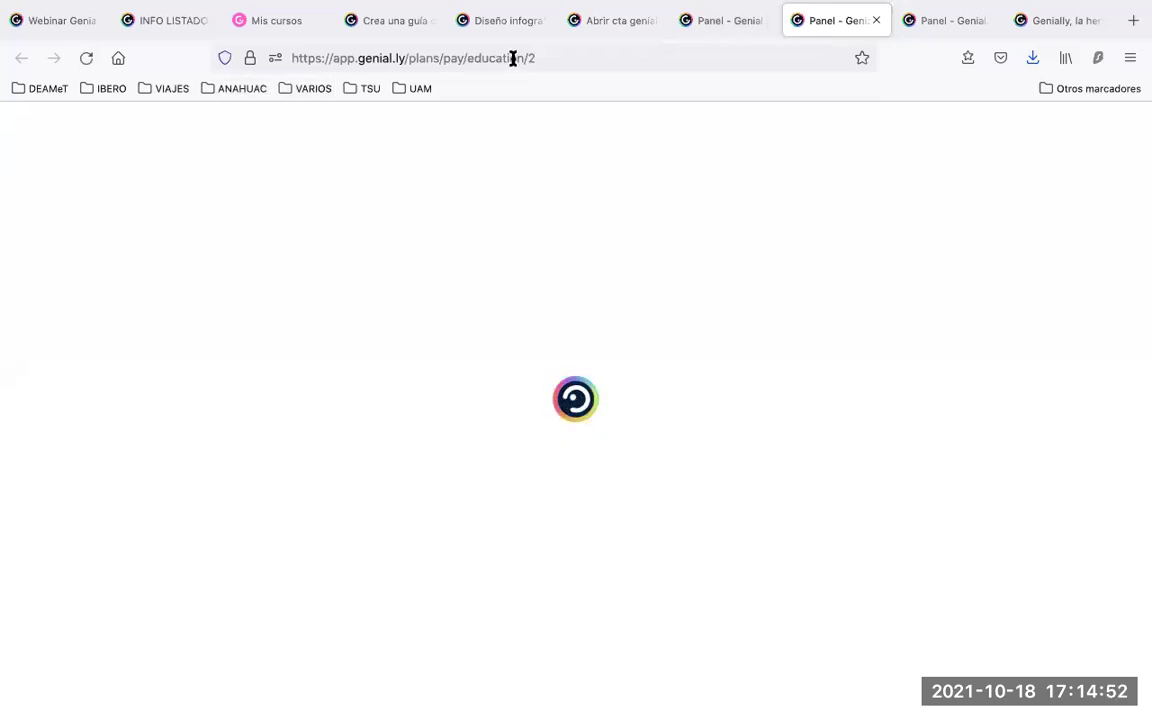
mouse_move(206, 4)
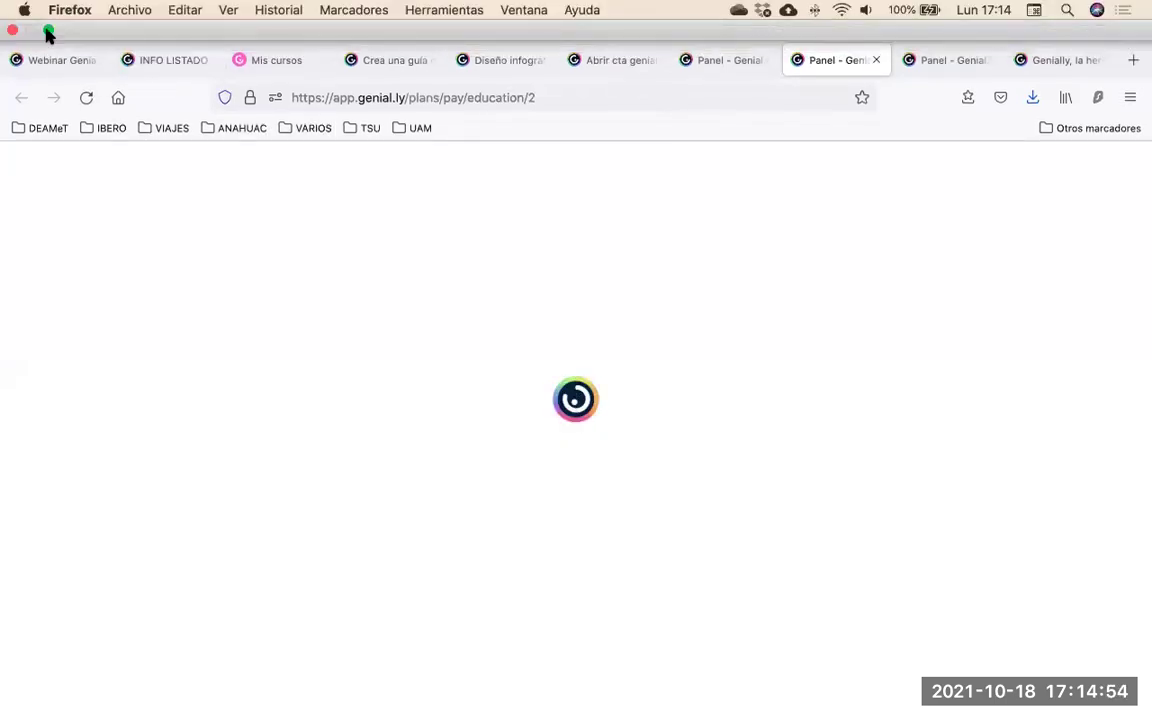
click(48, 30)
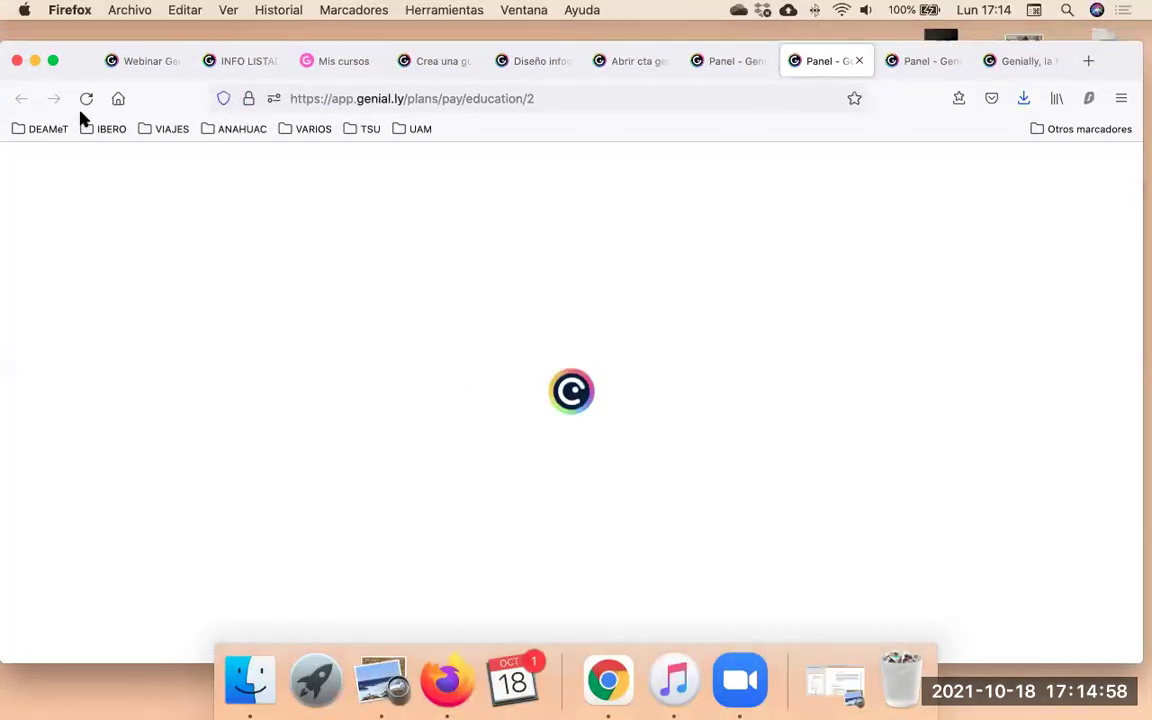
click(720, 112)
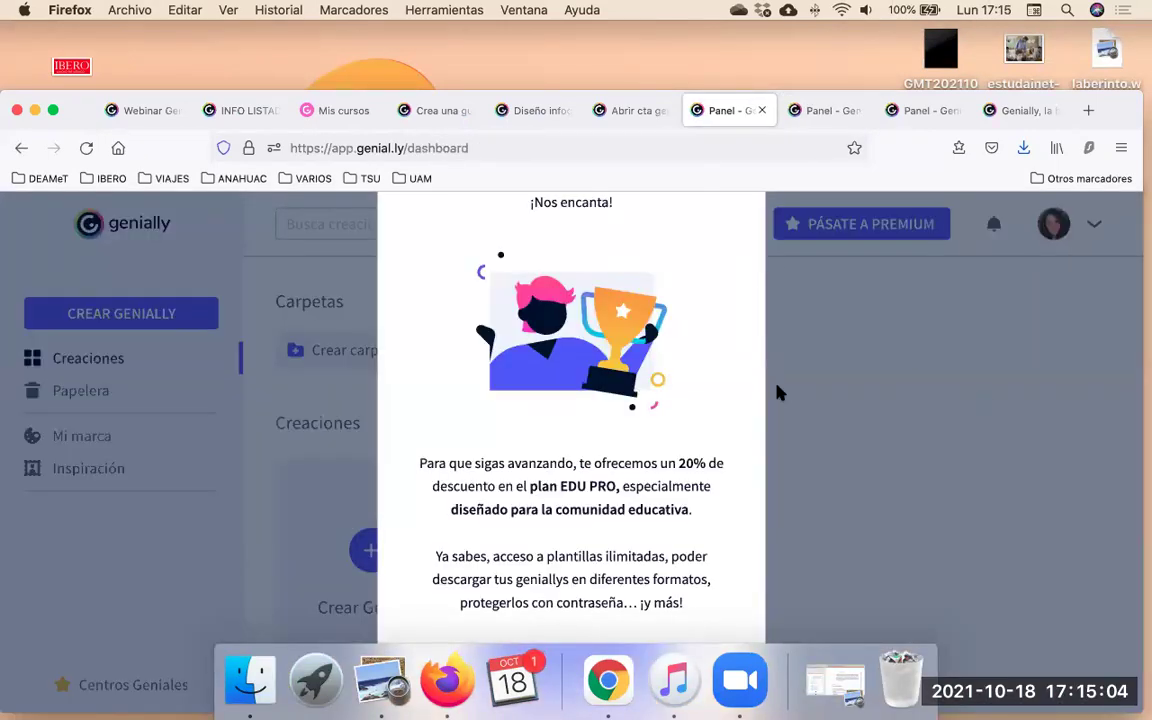
click(828, 115)
click(918, 113)
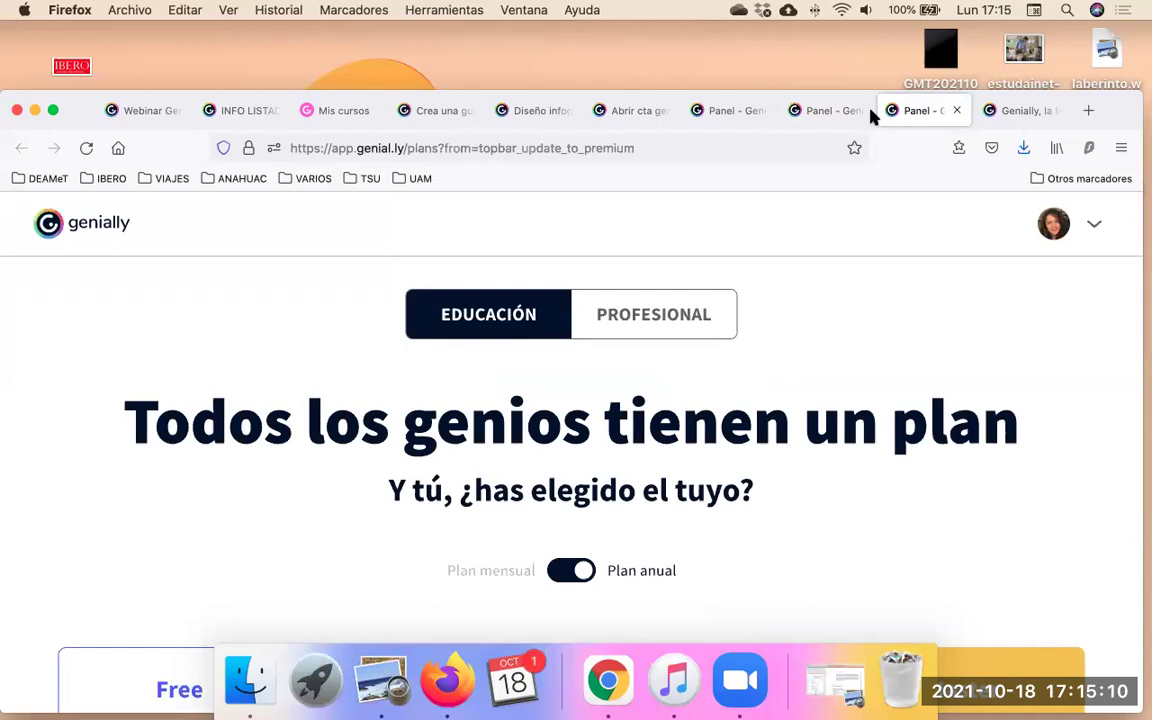
click(828, 111)
click(708, 115)
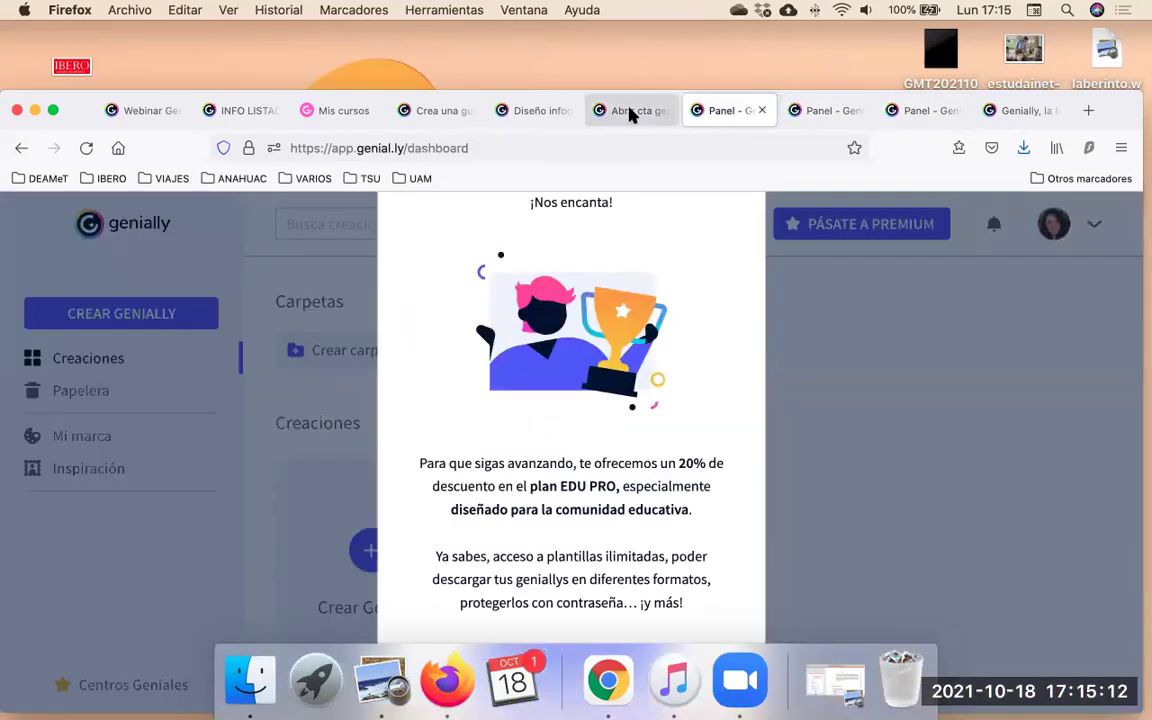
click(630, 115)
click(710, 117)
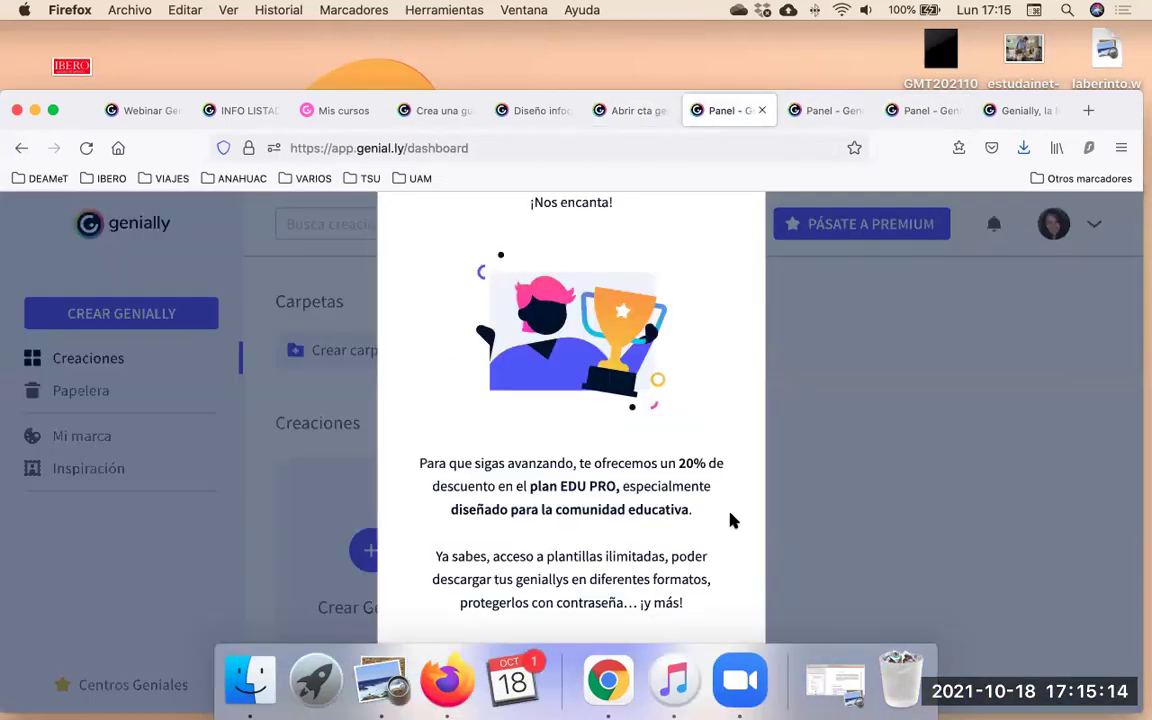
scroll(730, 520, down, 2)
scroll(733, 522, down, 2)
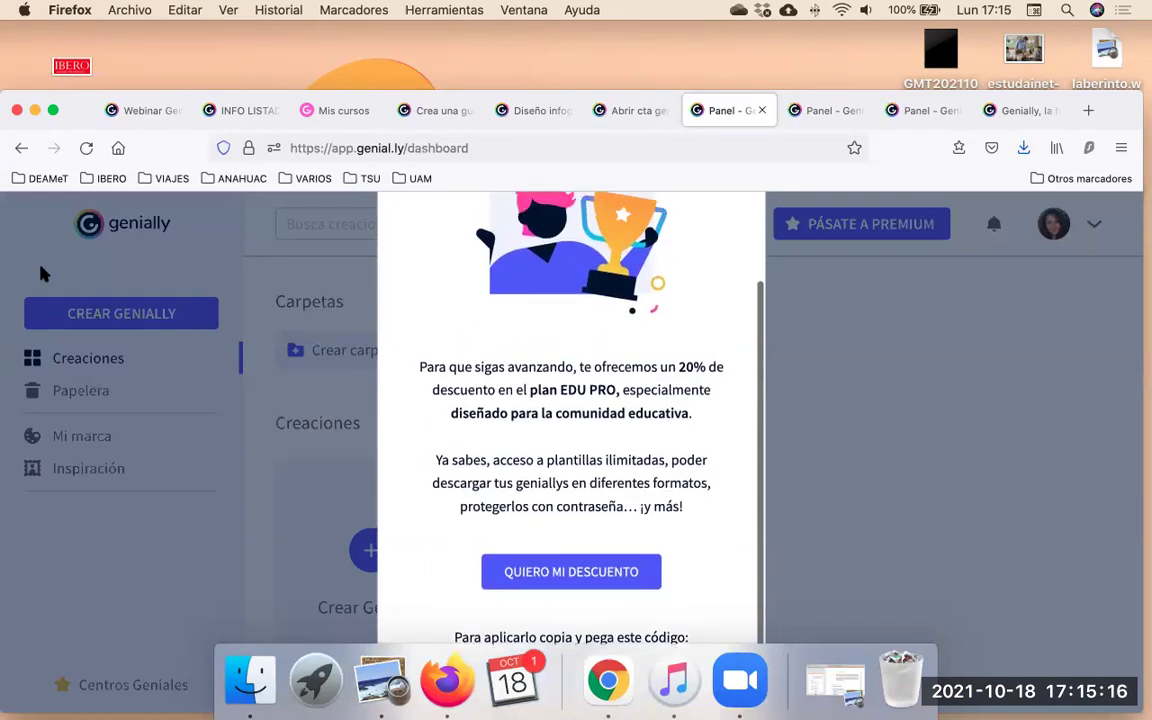
click(830, 111)
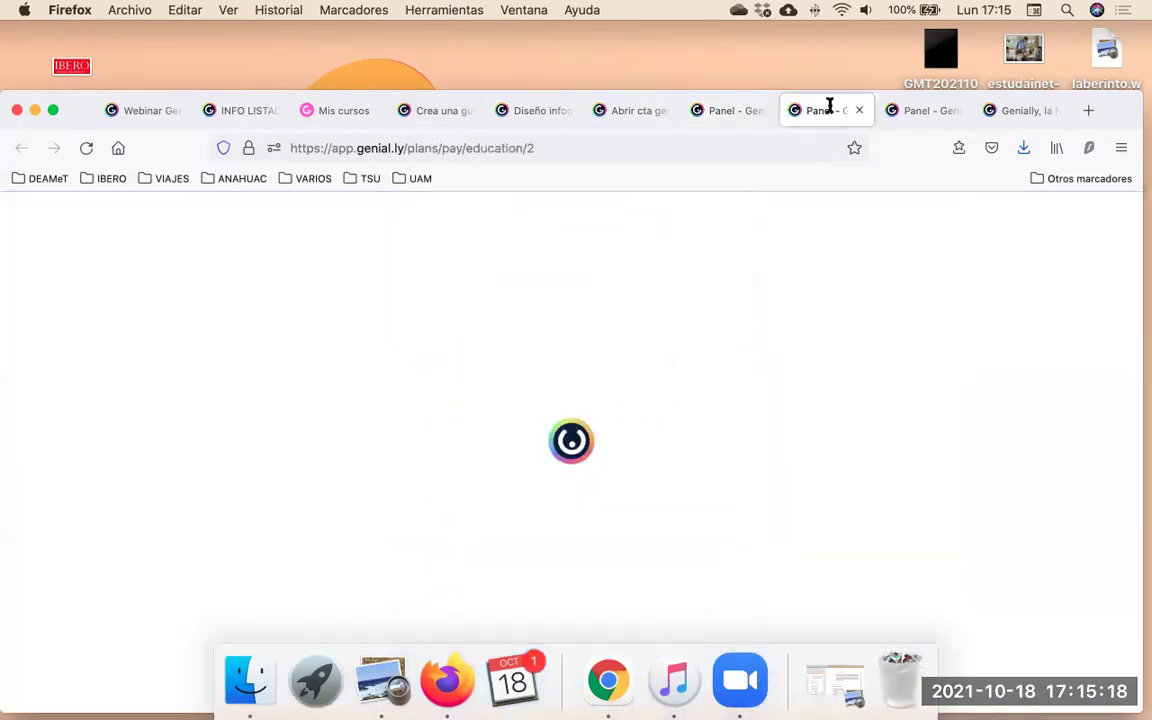
click(597, 147)
drag(534, 148, 401, 146)
key(BackSpace)
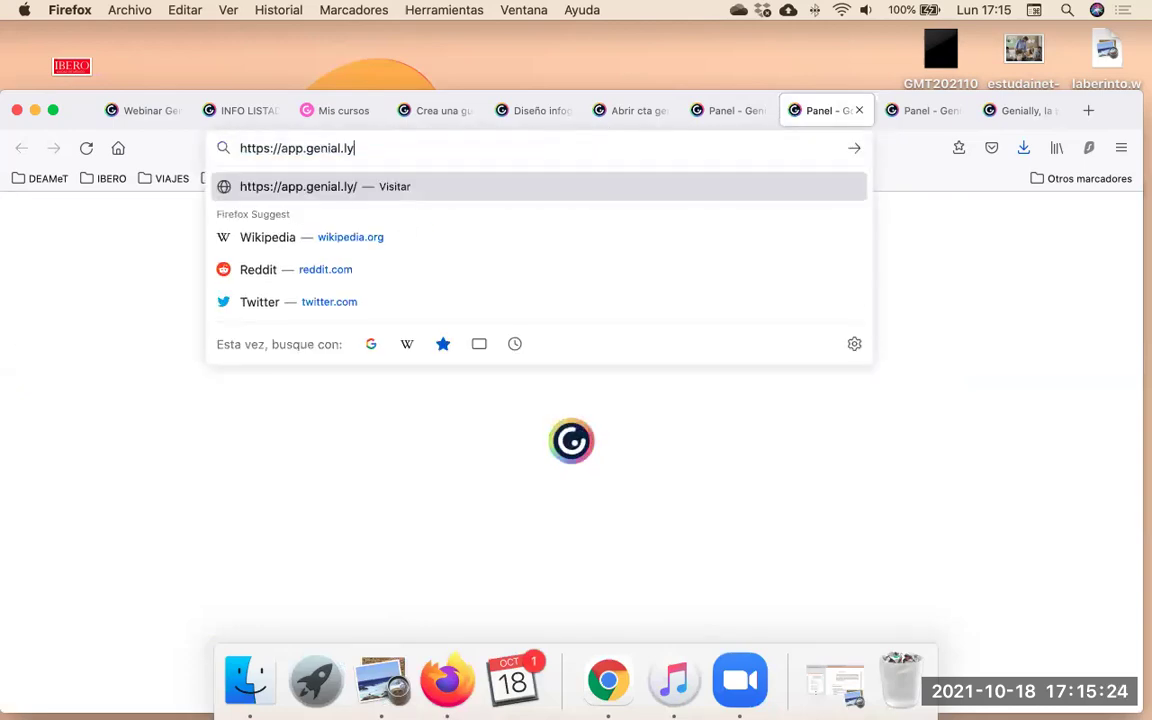
key(Return)
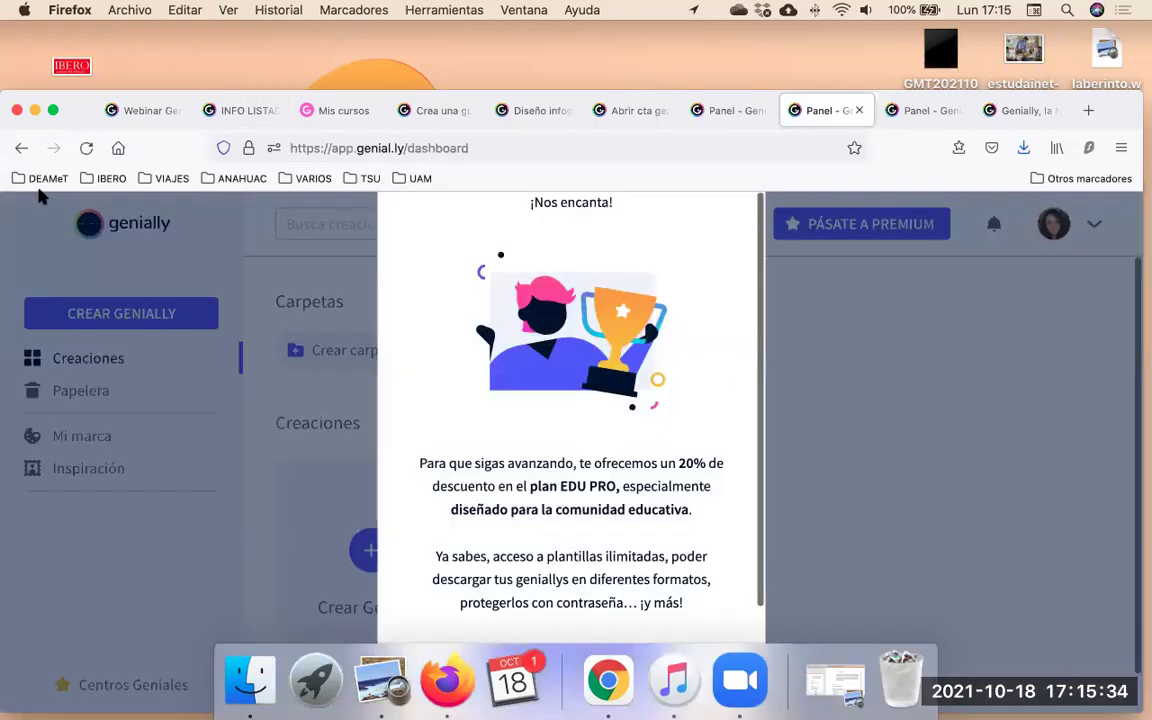
Review the 20% EDU PRO discount offer in full screen, from its heading to the closing line.
click(52, 112)
scroll(525, 505, down, 2)
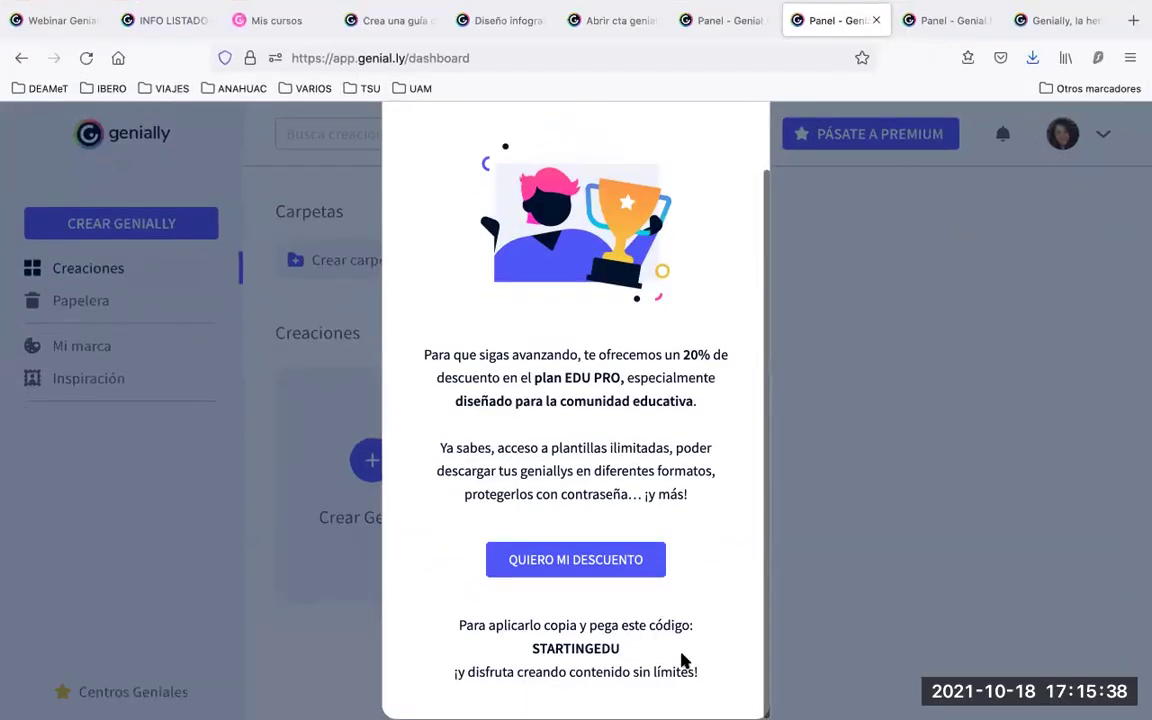
scroll(661, 581, up, 2)
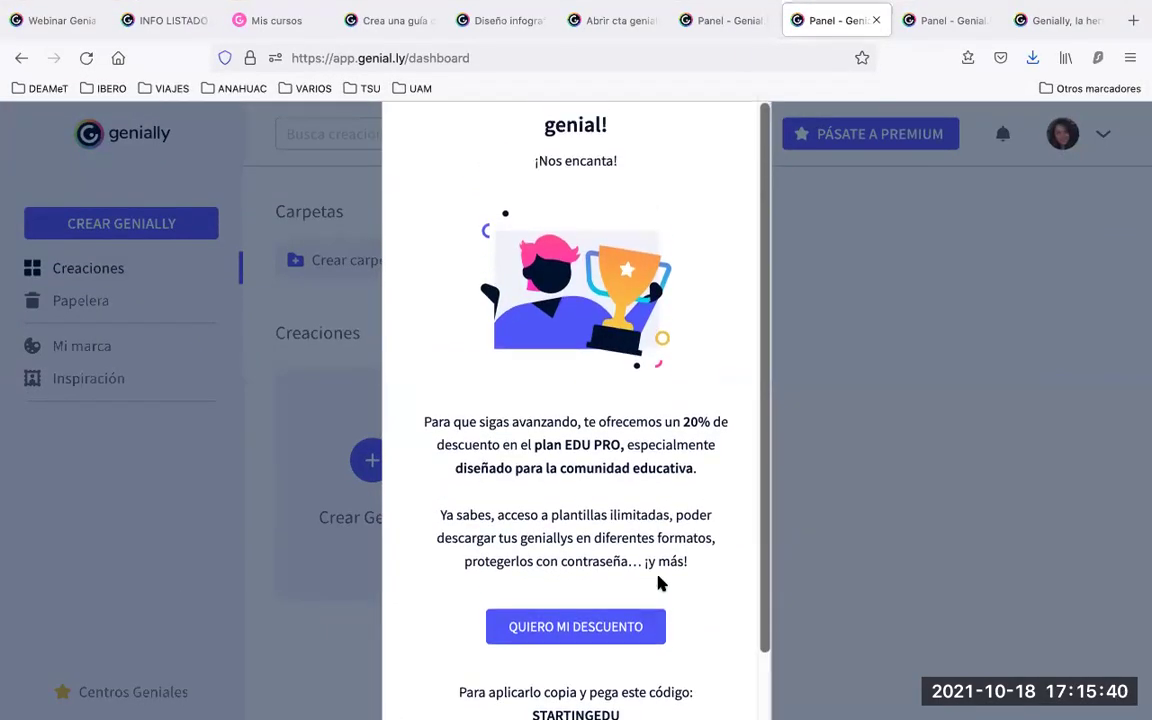
scroll(762, 500, down, 2)
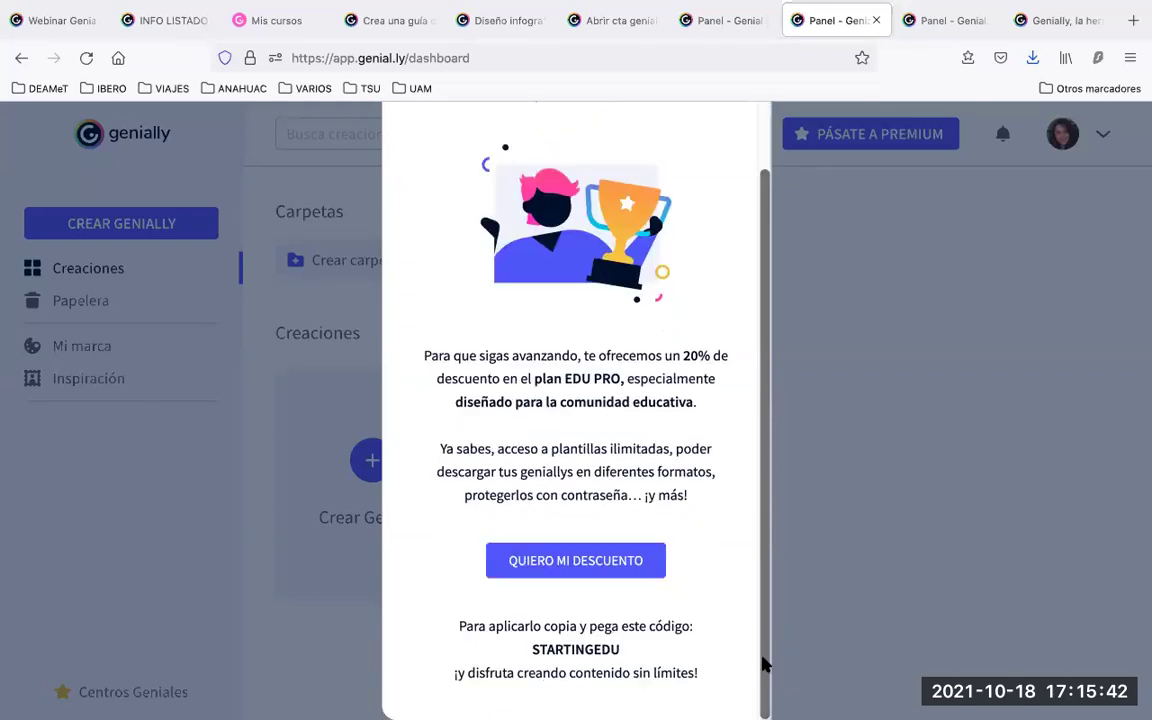
scroll(740, 500, up, 2)
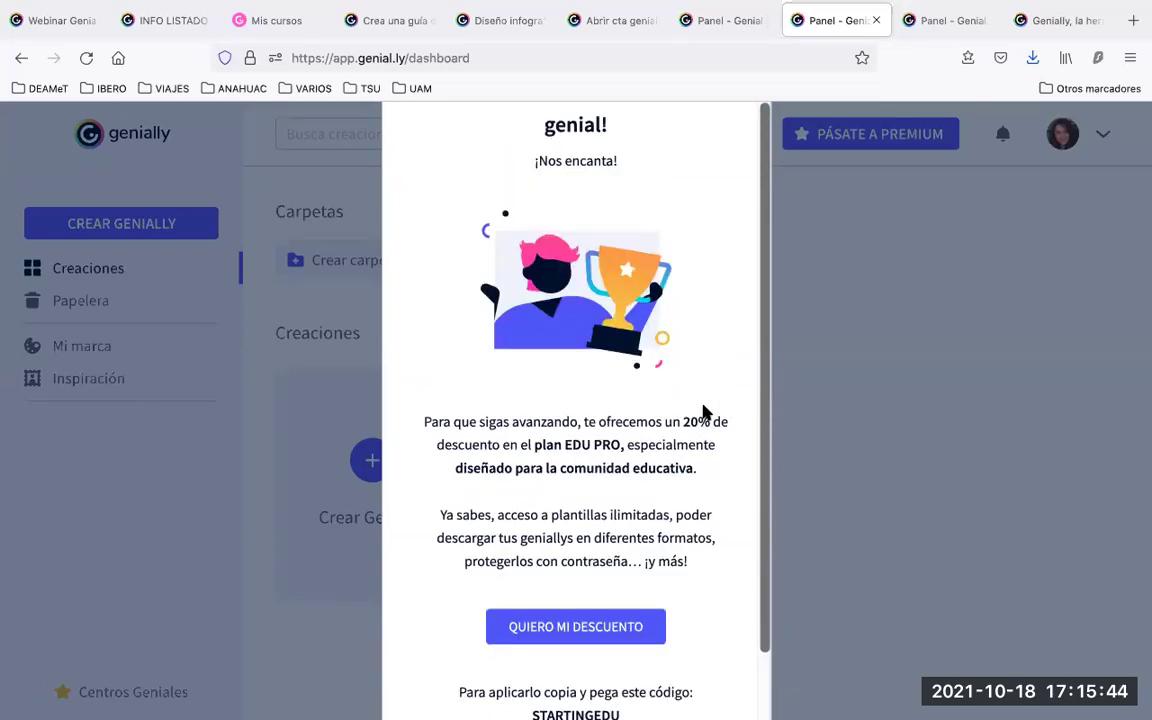
scroll(640, 606, down, 2)
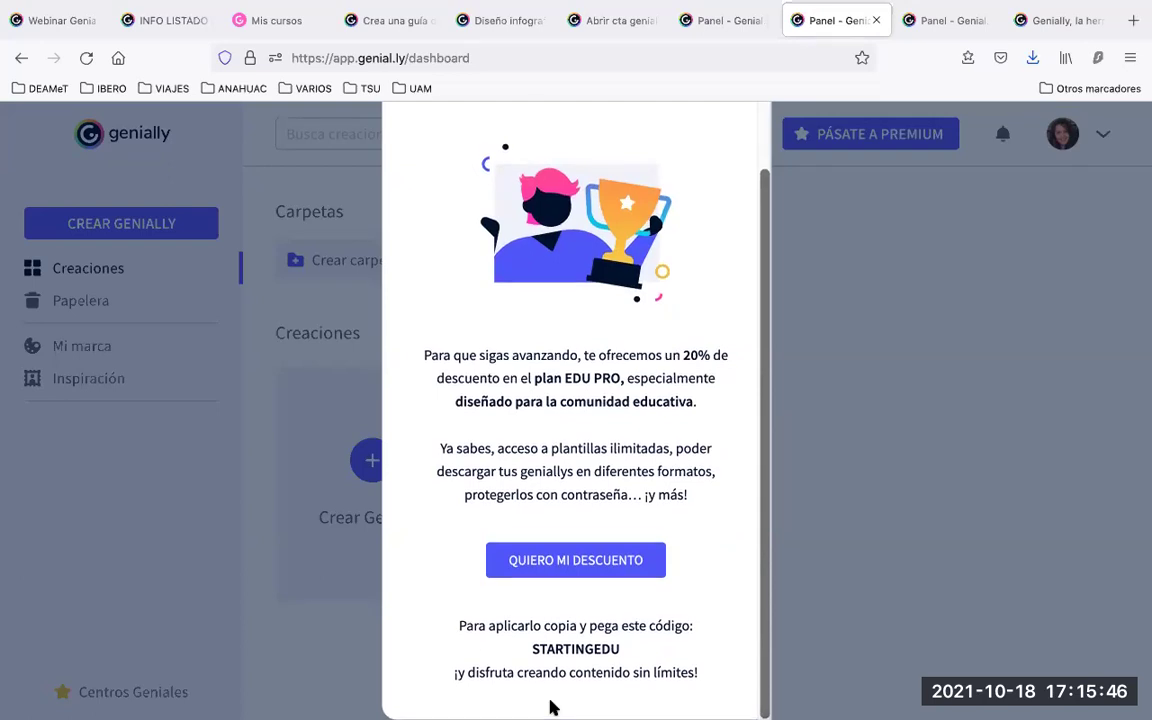
scroll(580, 565, up, 2)
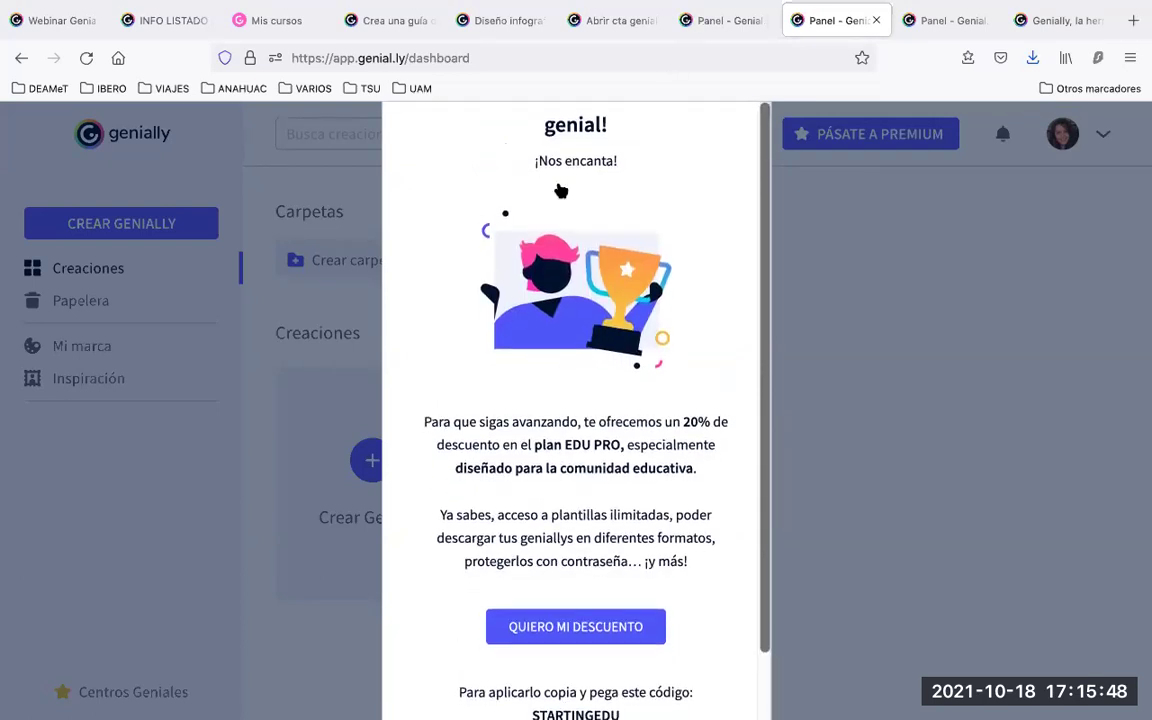
scroll(751, 380, down, 1)
scroll(751, 380, up, 1)
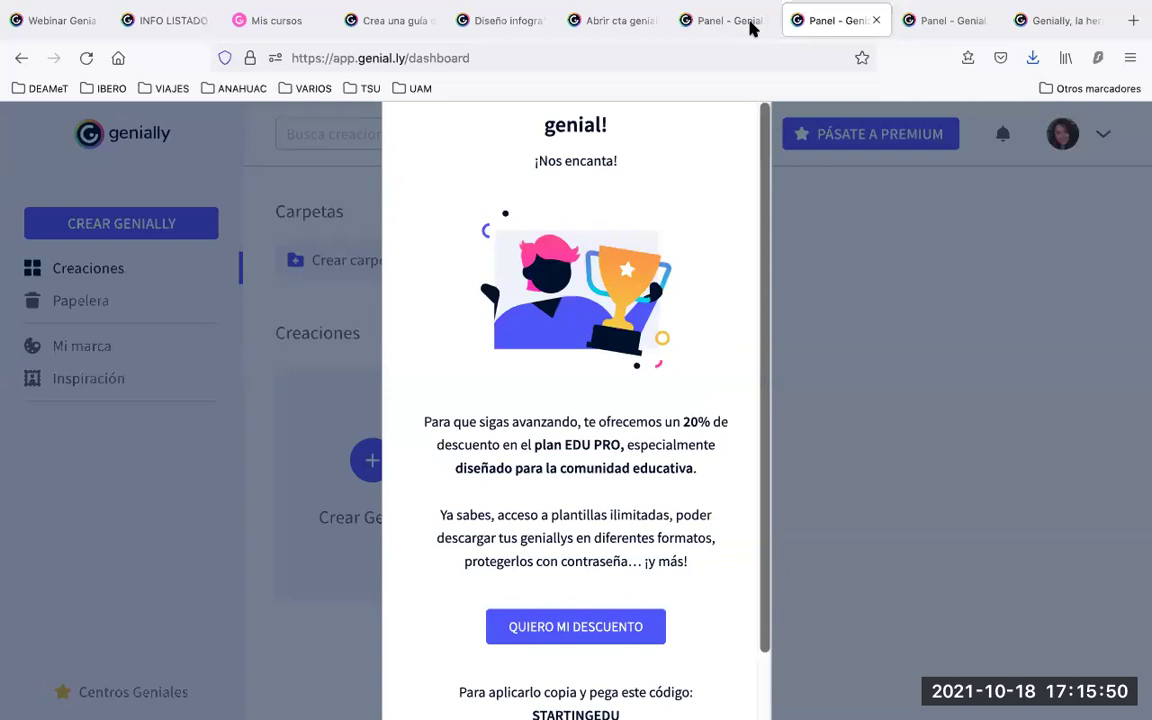
Follow the discount offer to the Genially plans and return from there to the creations dashboard.
click(567, 630)
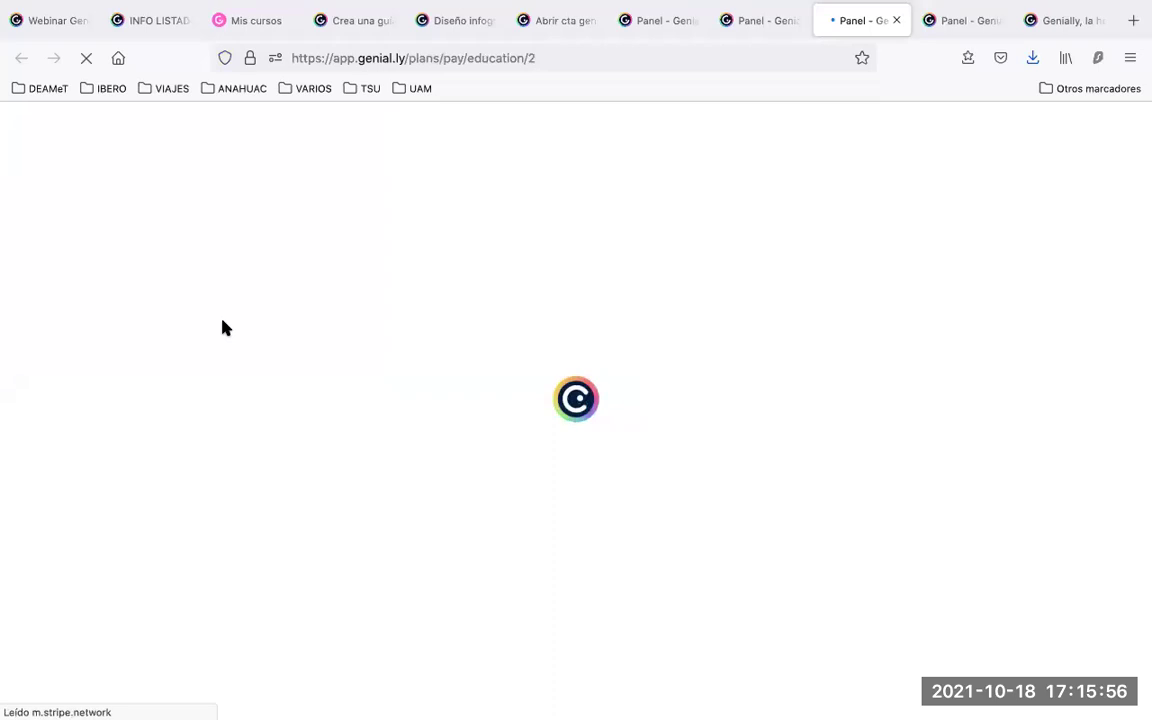
click(50, 32)
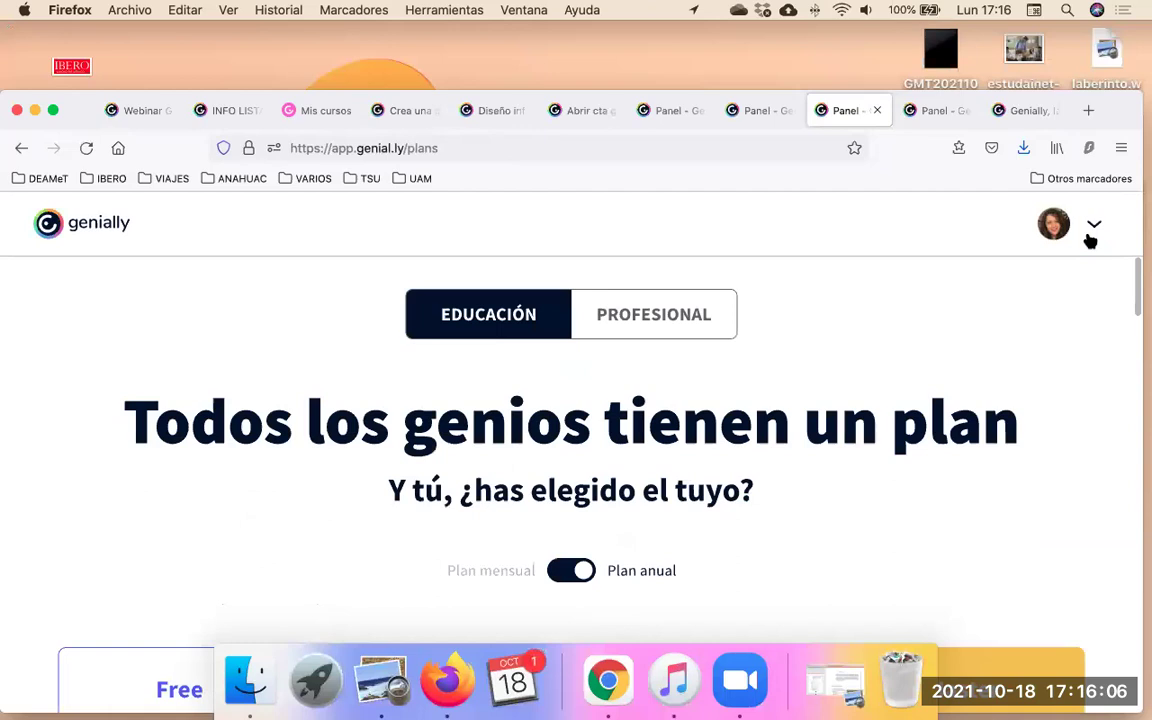
click(92, 224)
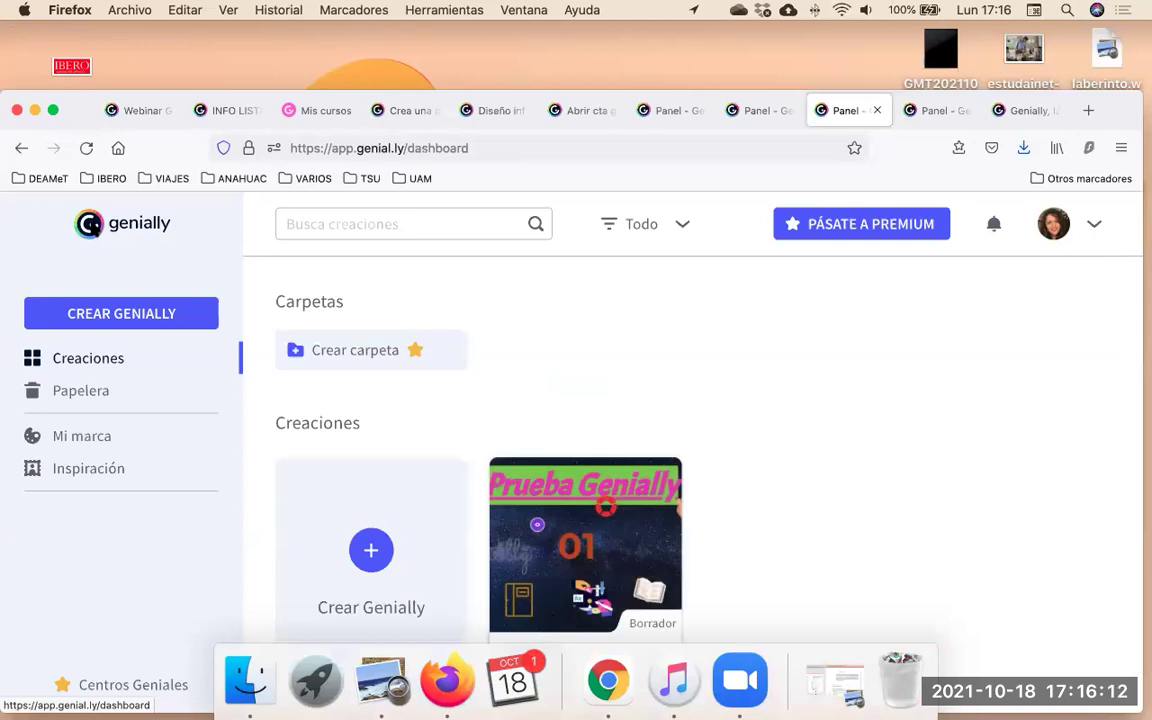
View the collaborators dialog of the Prueba creation and close it without adding anyone.
scroll(600, 500, down, 1)
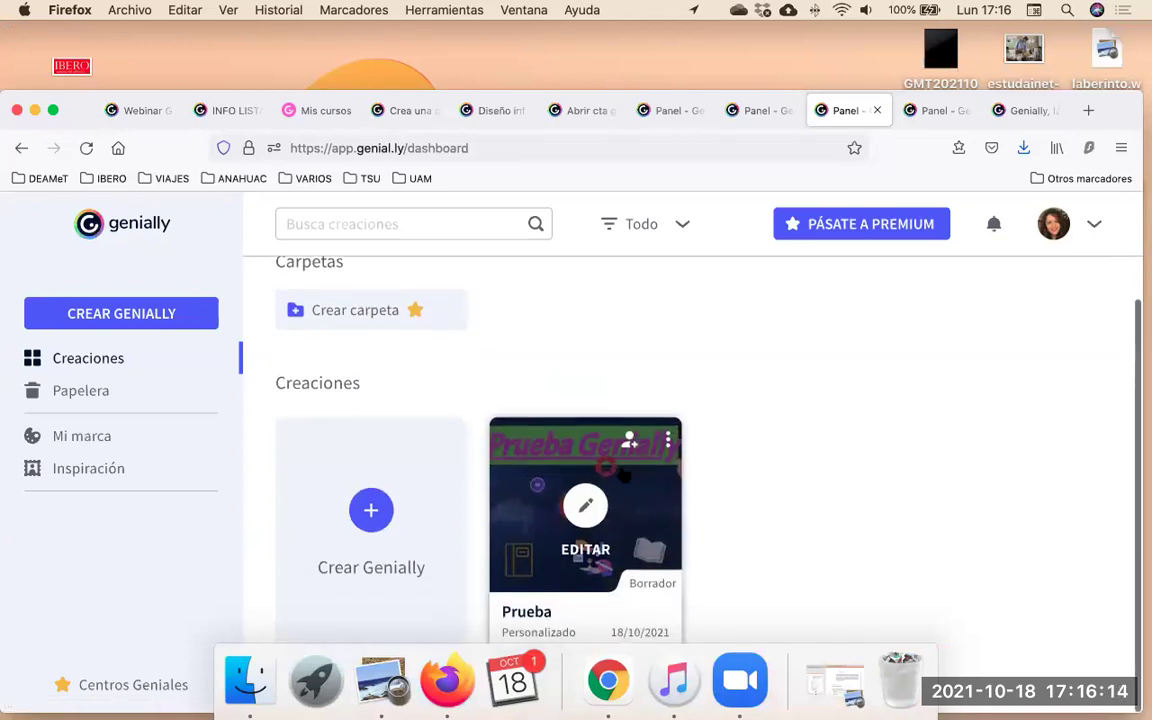
drag(77, 110, 92, 44)
mouse_move(585, 420)
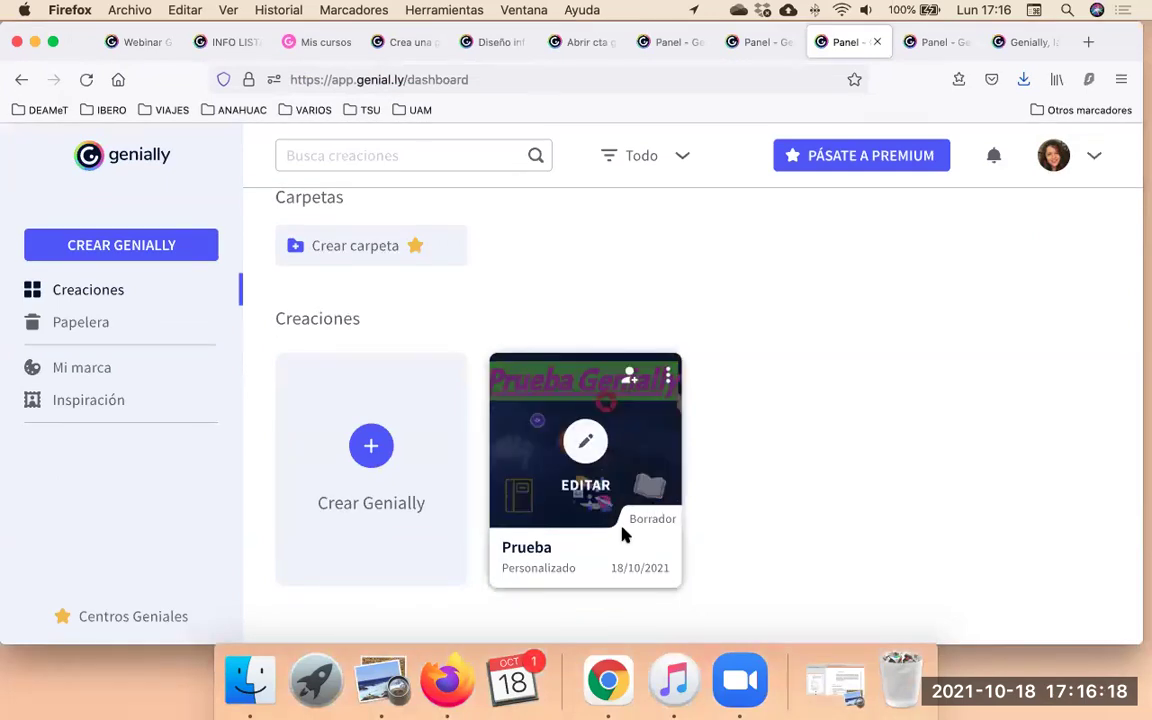
click(630, 378)
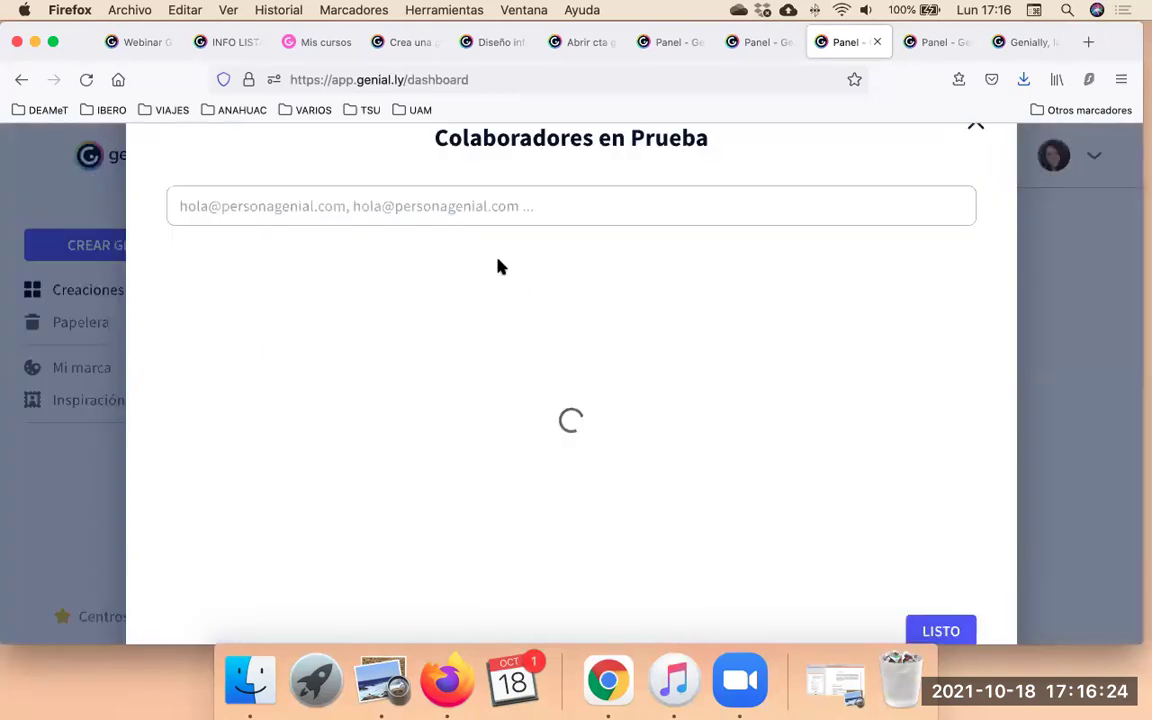
click(977, 131)
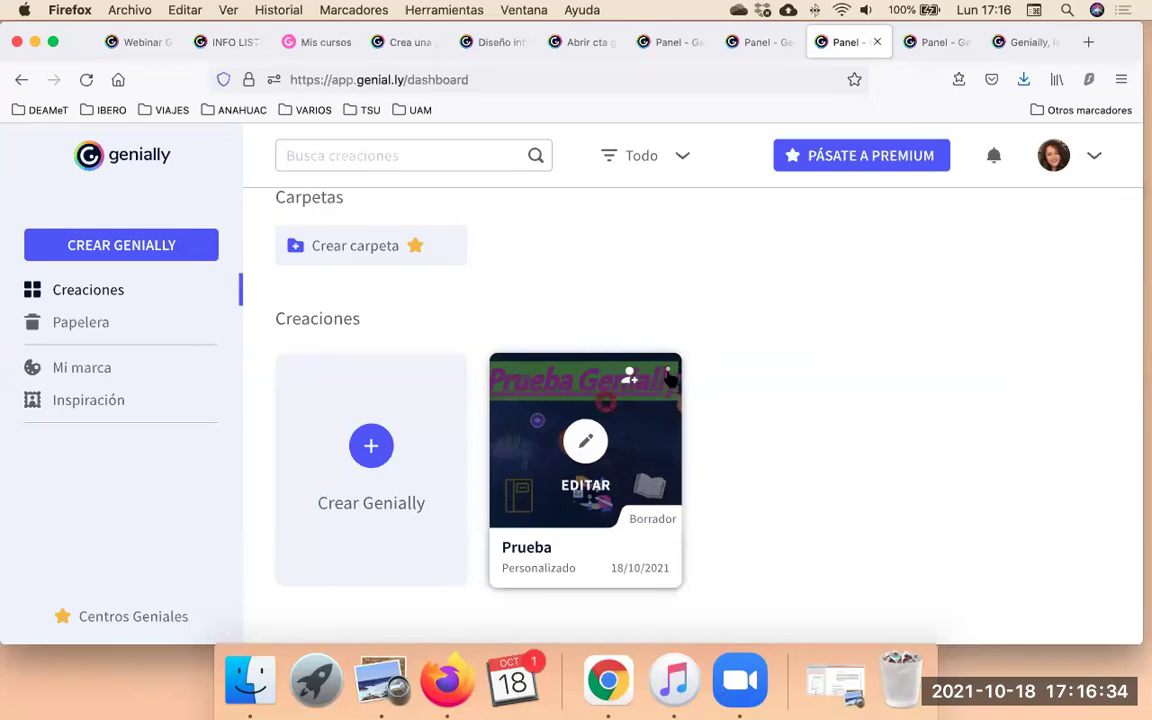
Duplicate the Prueba creation and rename the copy as Prueba2.
click(668, 375)
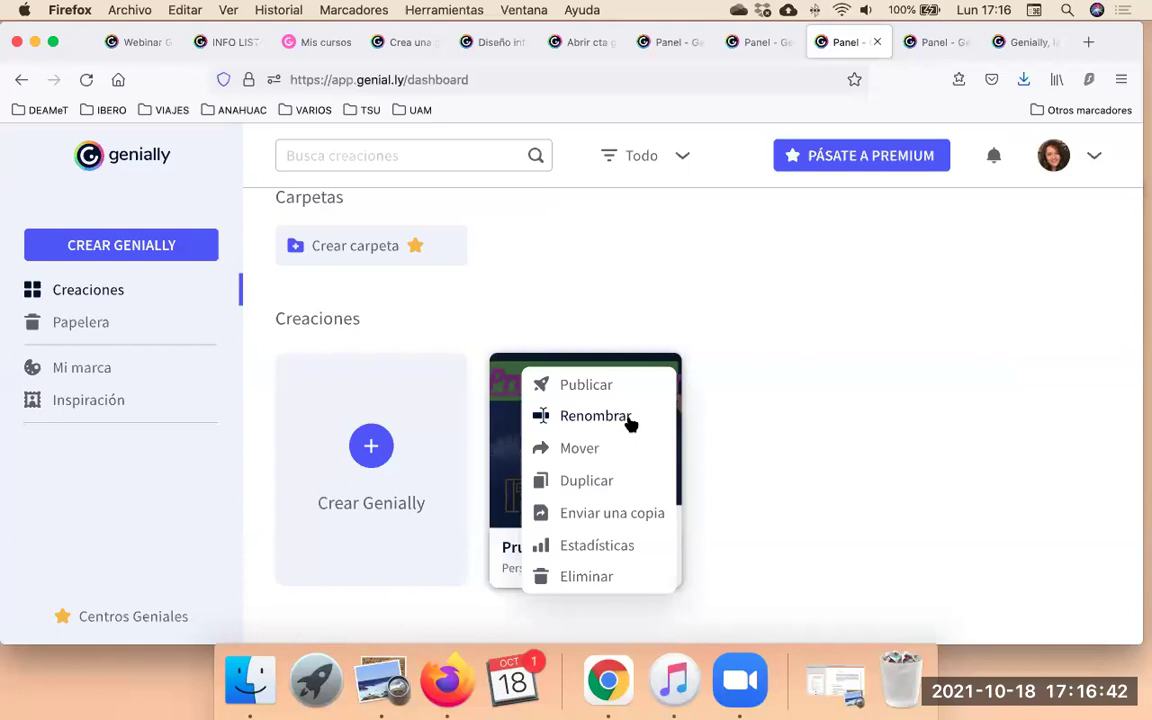
click(604, 489)
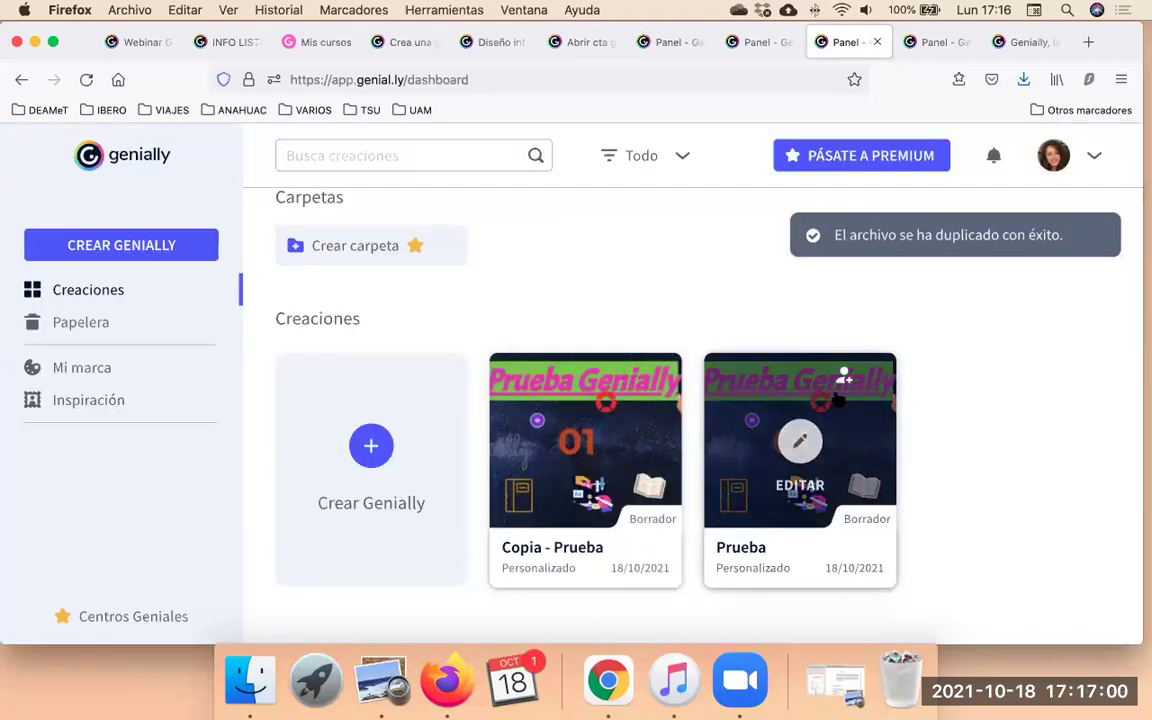
click(570, 548)
drag(612, 551, 496, 550)
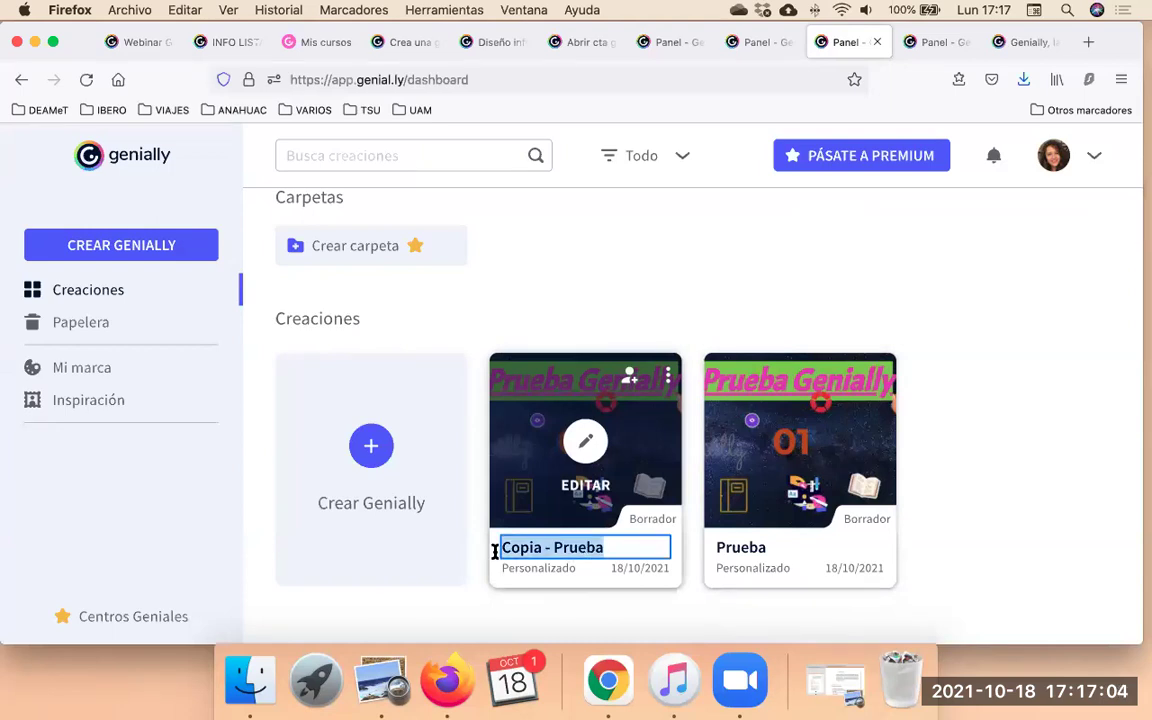
text(Prueba2)
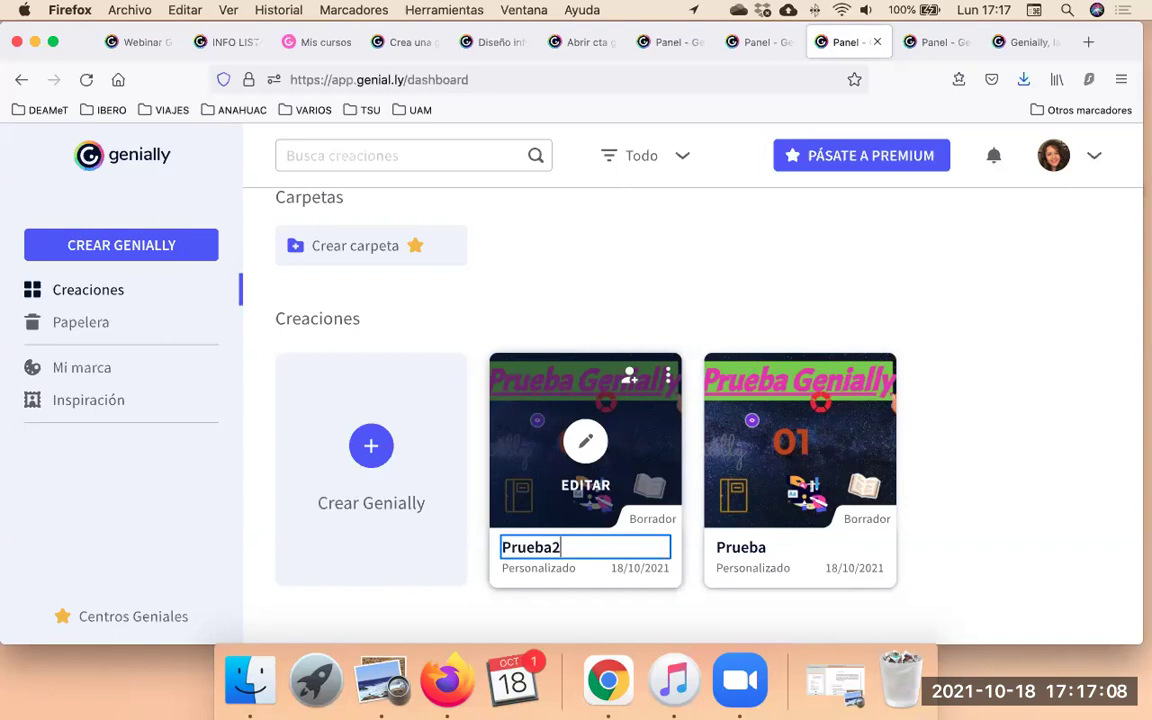
click(635, 612)
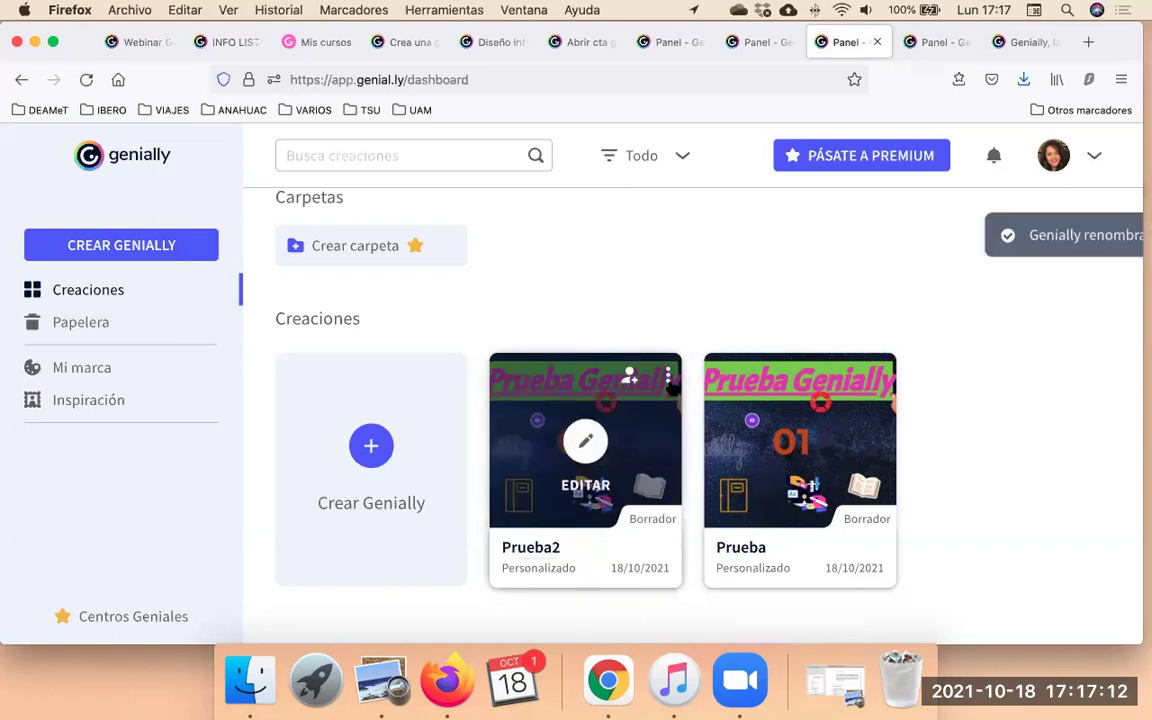
Delete the Prueba2 creation from the dashboard and confirm its removal.
click(667, 377)
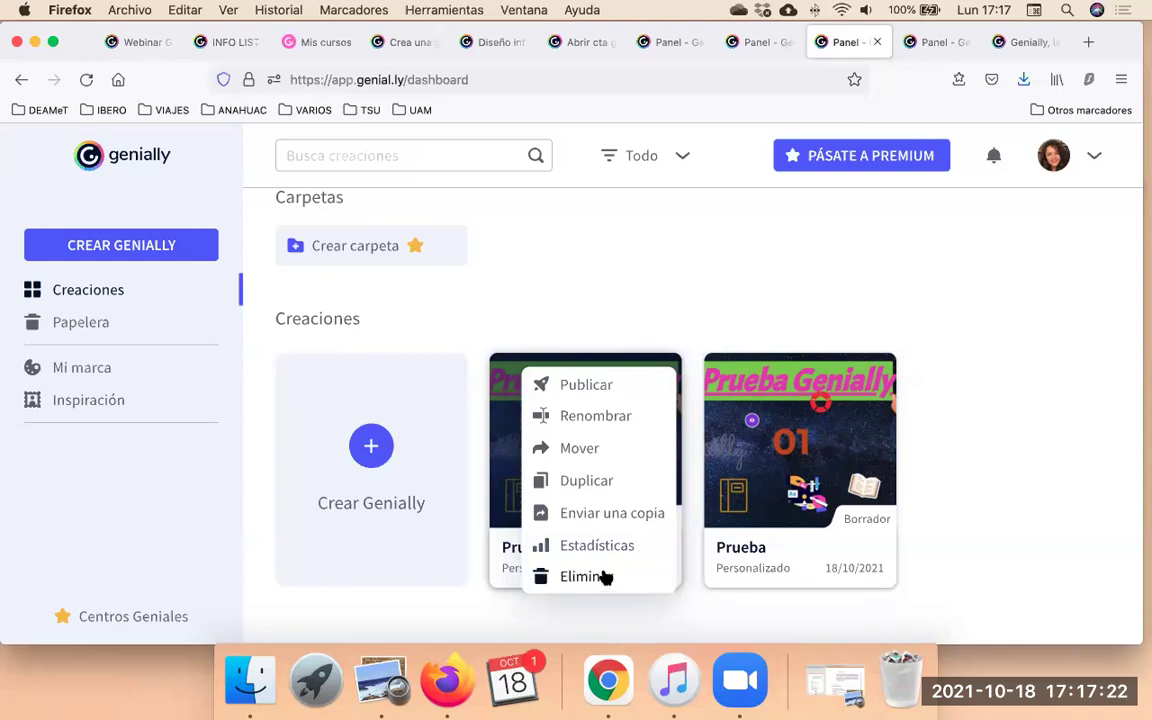
click(605, 577)
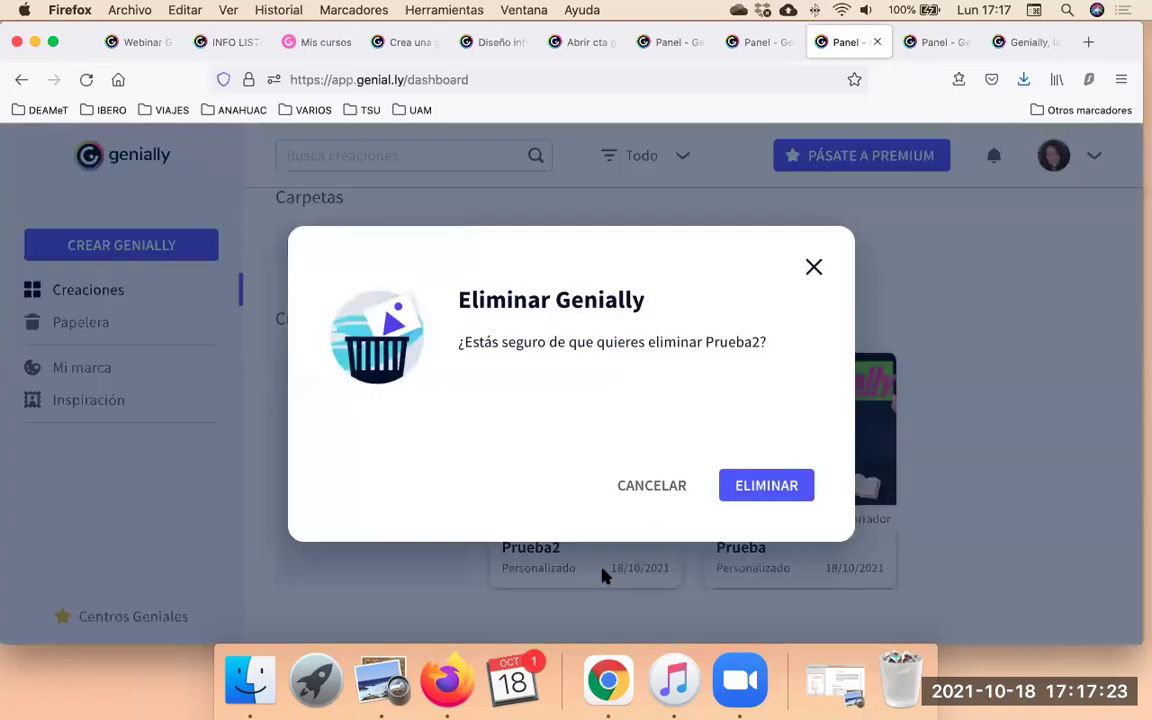
click(800, 490)
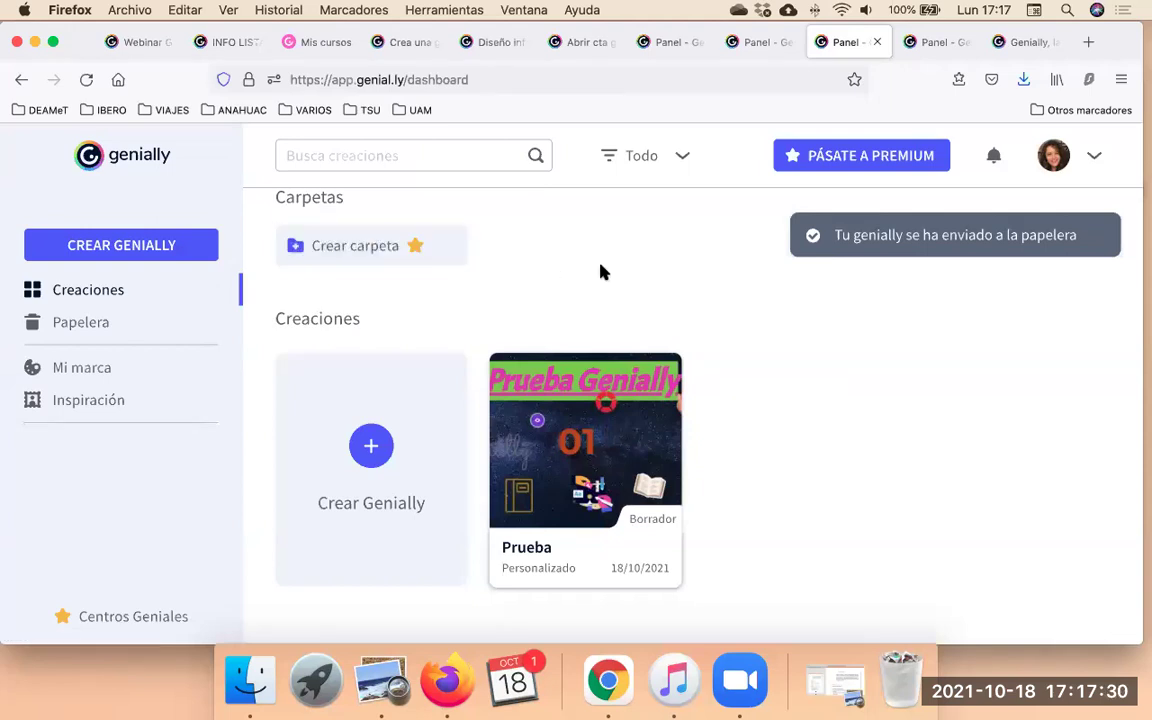
Start a new genially from the infographic templates and go to the Infografía vertical section.
click(157, 250)
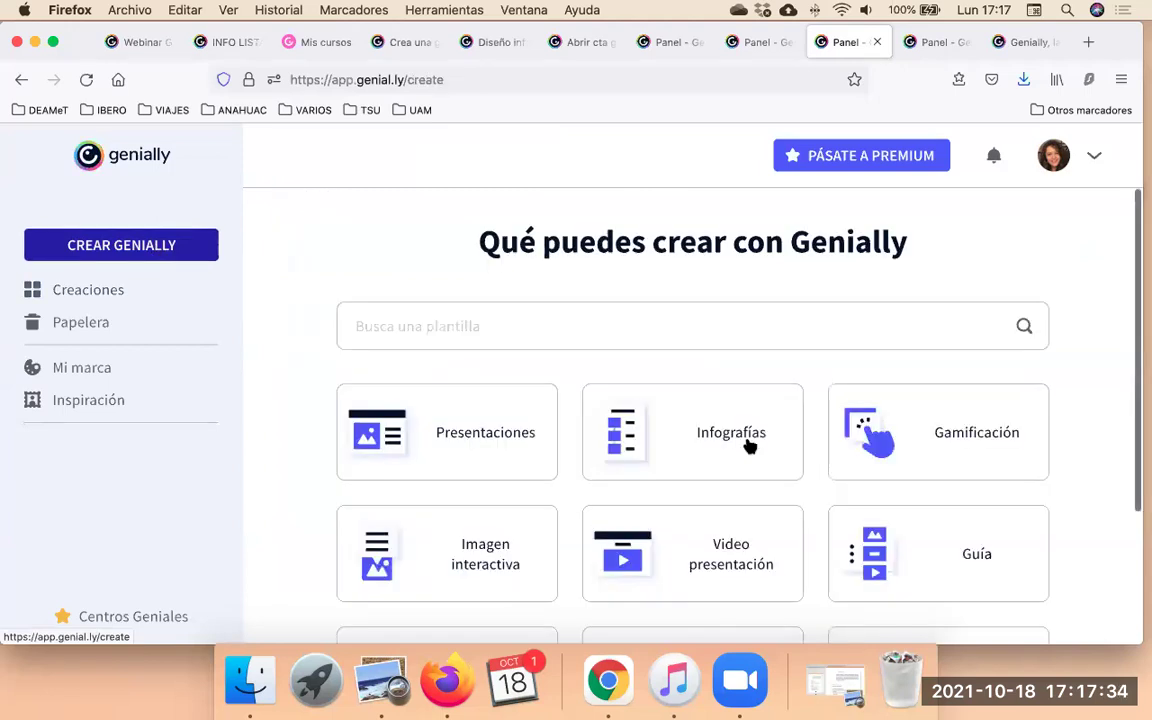
click(731, 444)
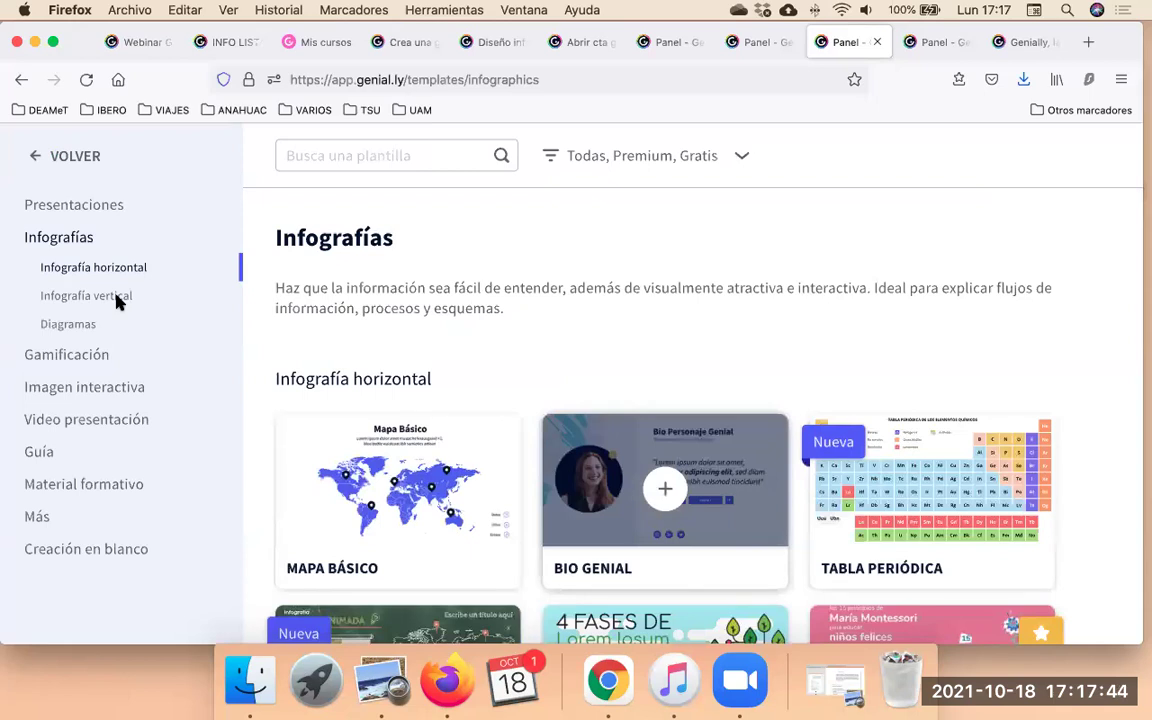
click(115, 299)
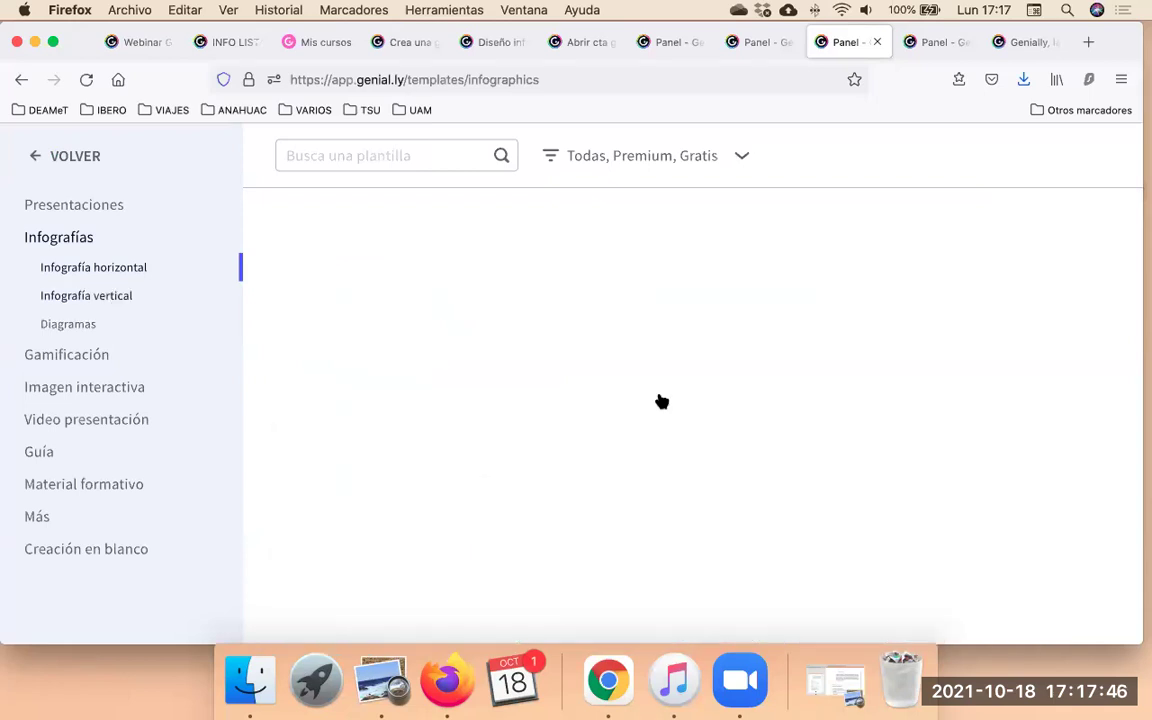
scroll(660, 400, down, 8)
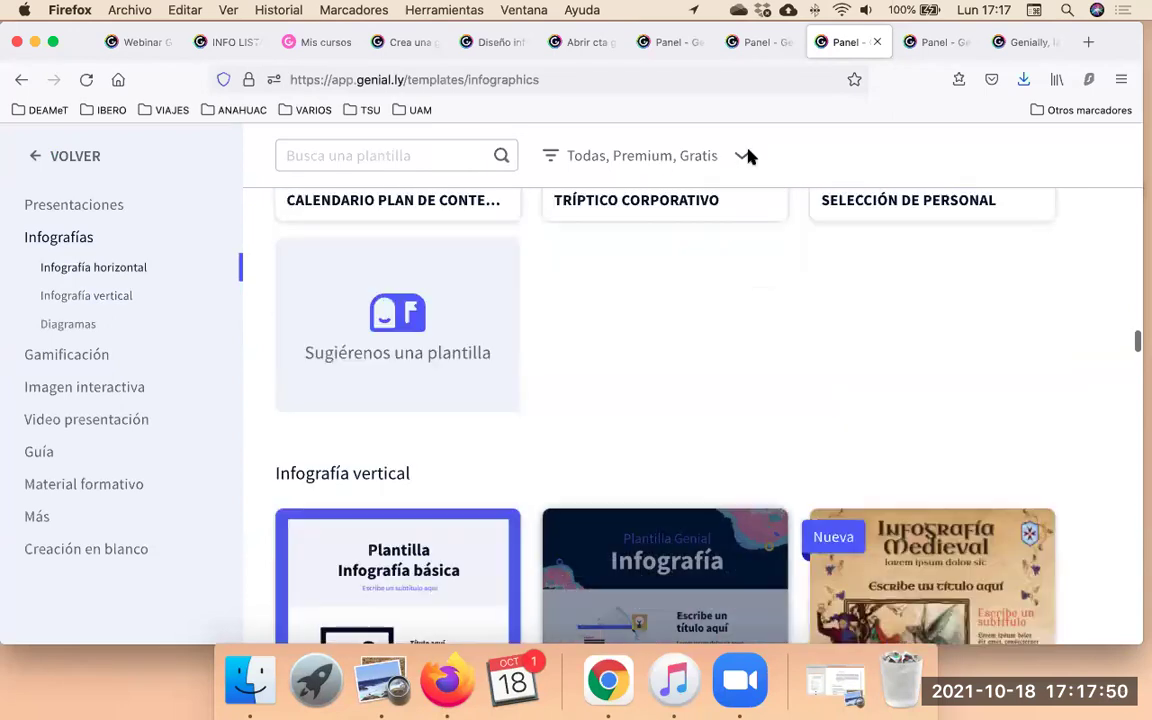
Exclude Premium templates from the template filter and browse the vertical infographics.
click(741, 155)
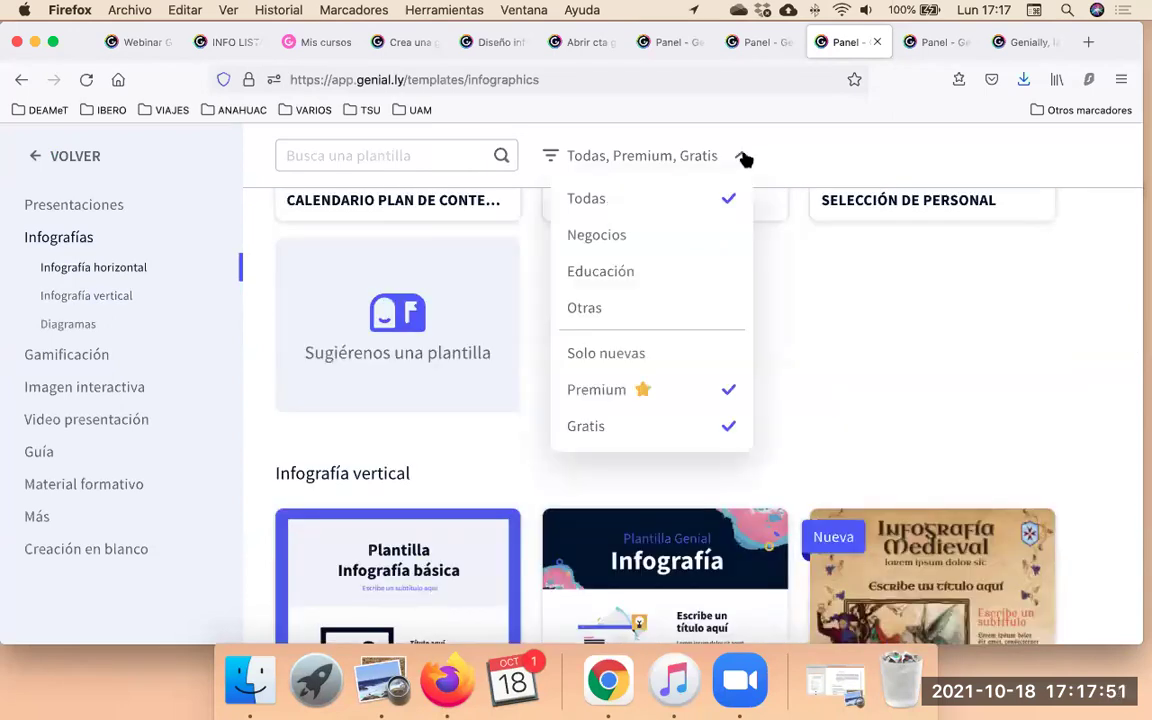
click(725, 390)
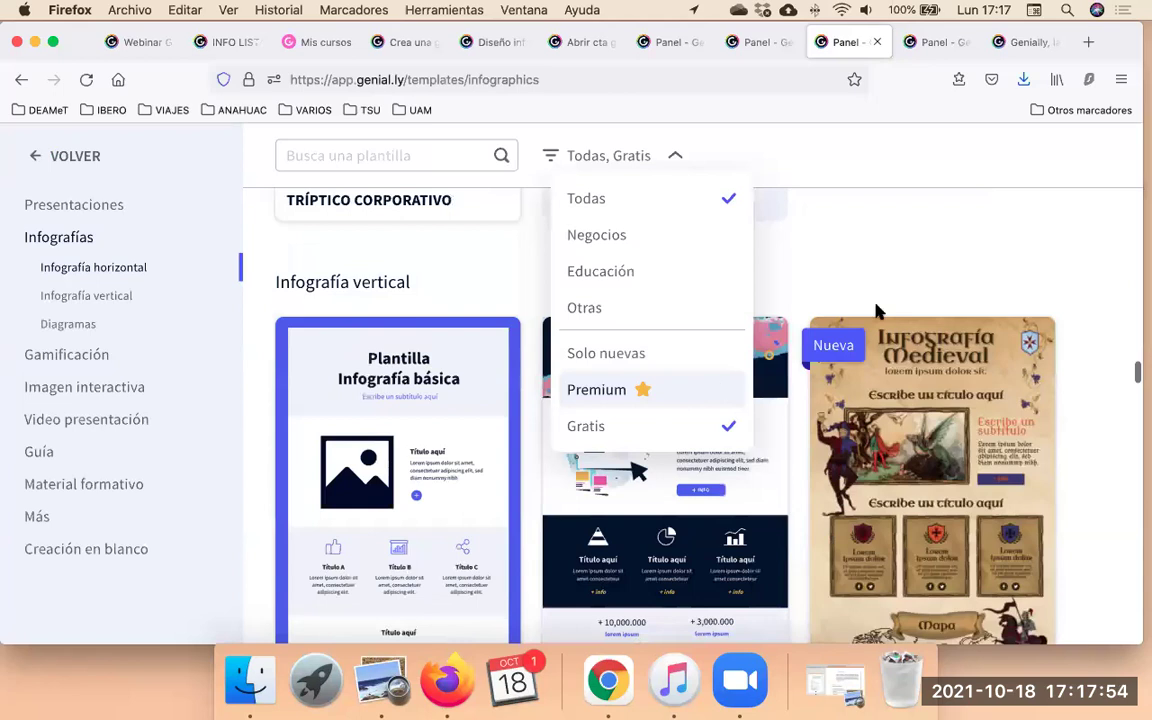
click(979, 263)
scroll(979, 260, down, 2)
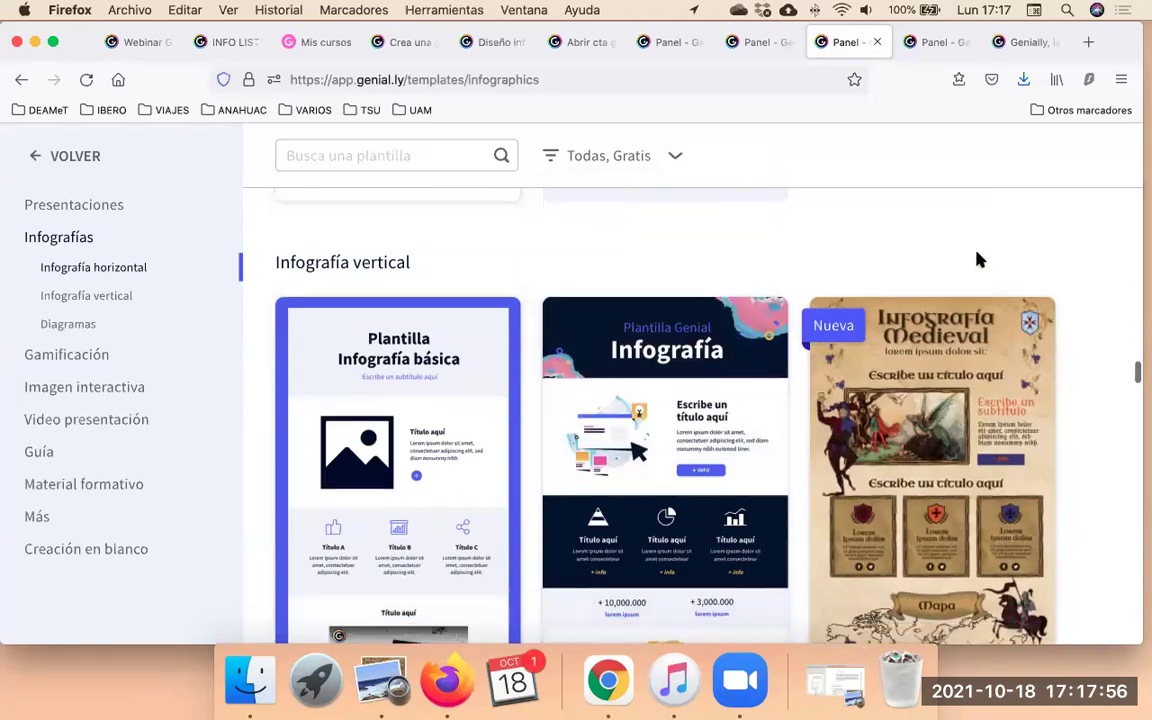
scroll(979, 263, down, 1)
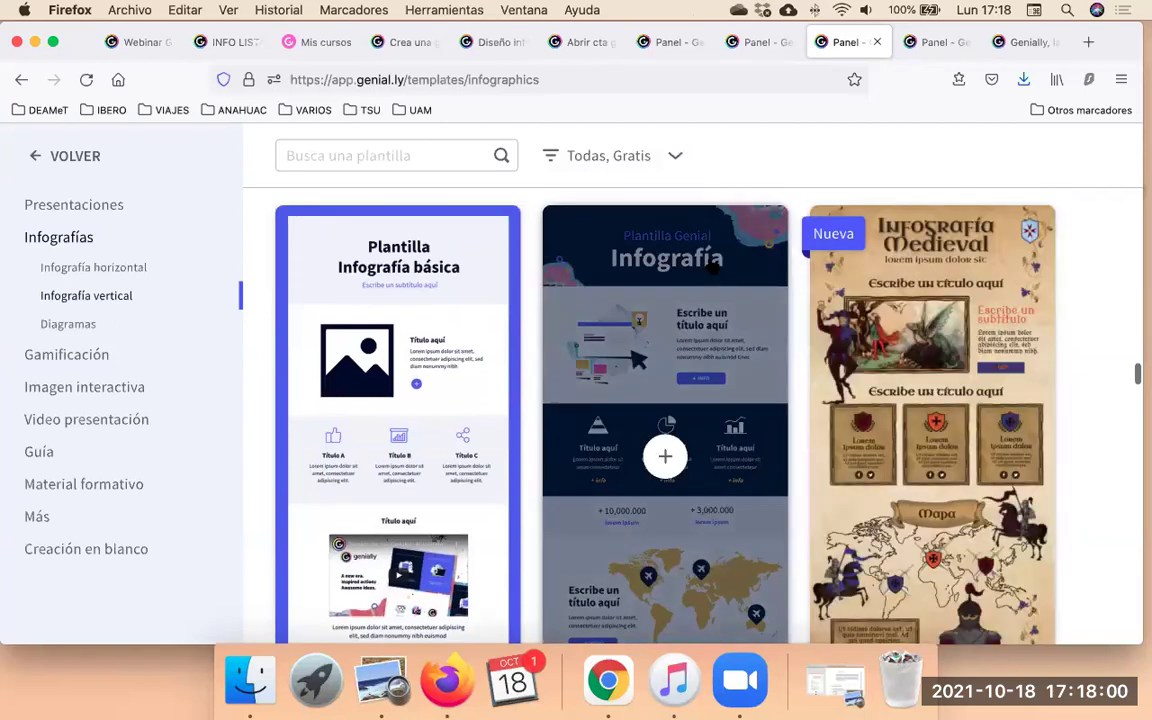
Preview the INFO GENIAL vertical infographic template and reduce the browser zoom to 80% to fit the whole dialog.
click(711, 262)
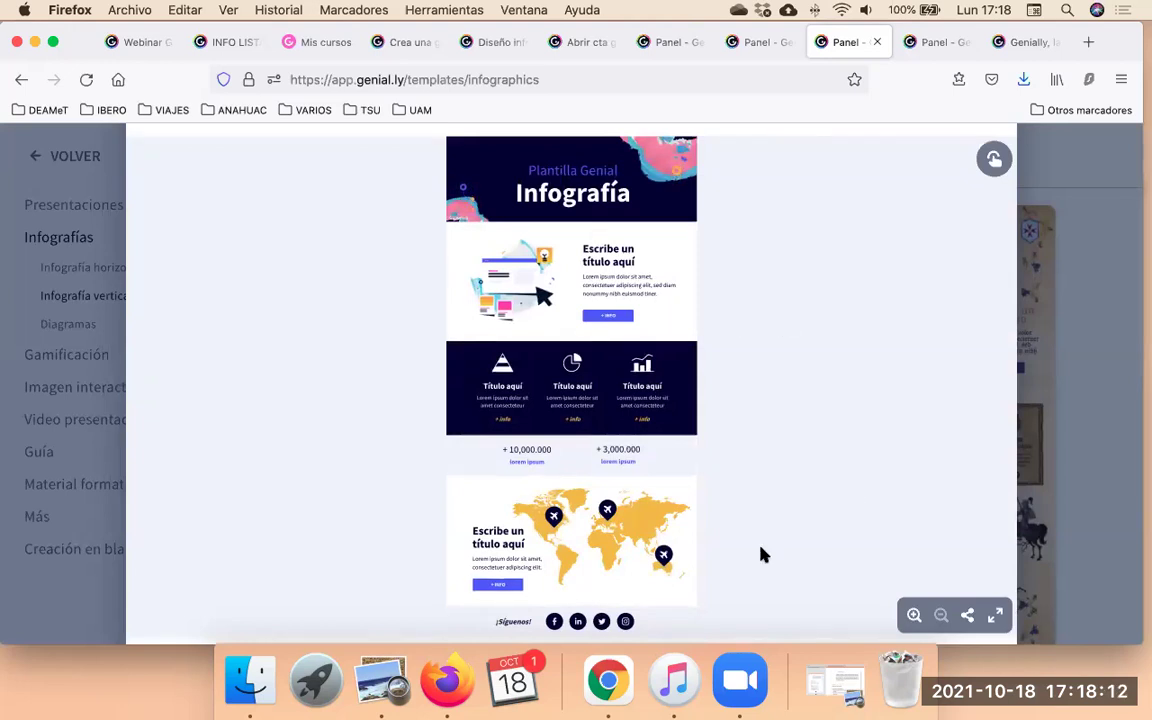
click(996, 618)
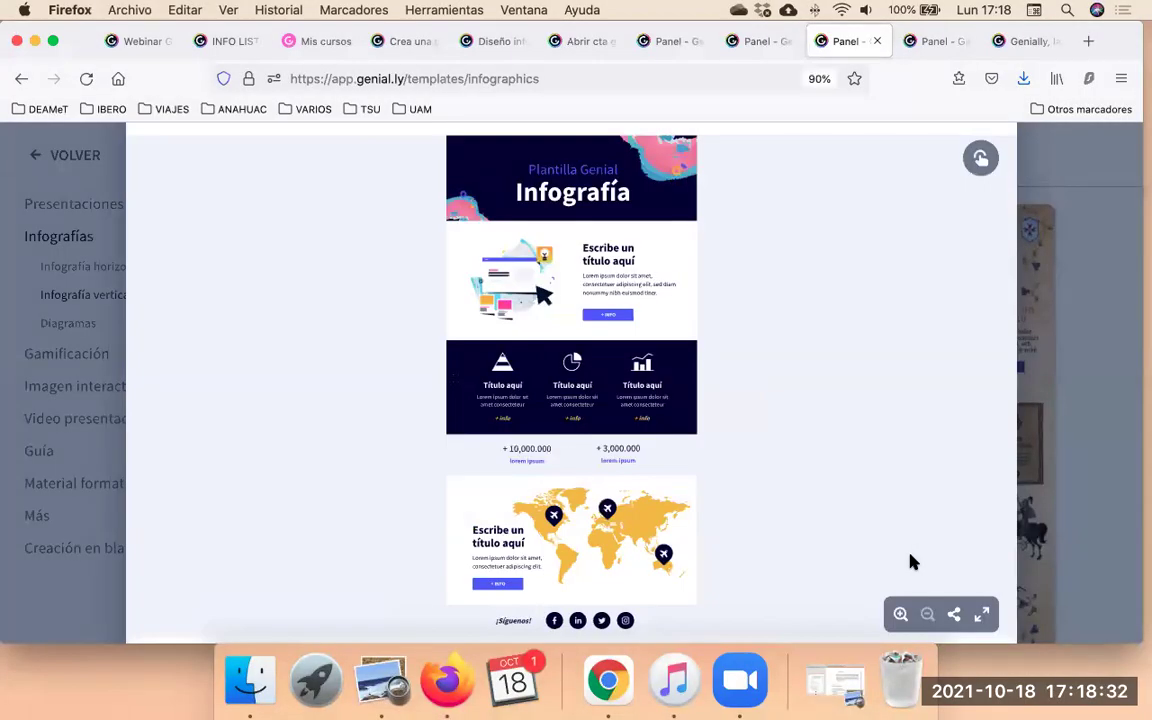
key(super+minus)
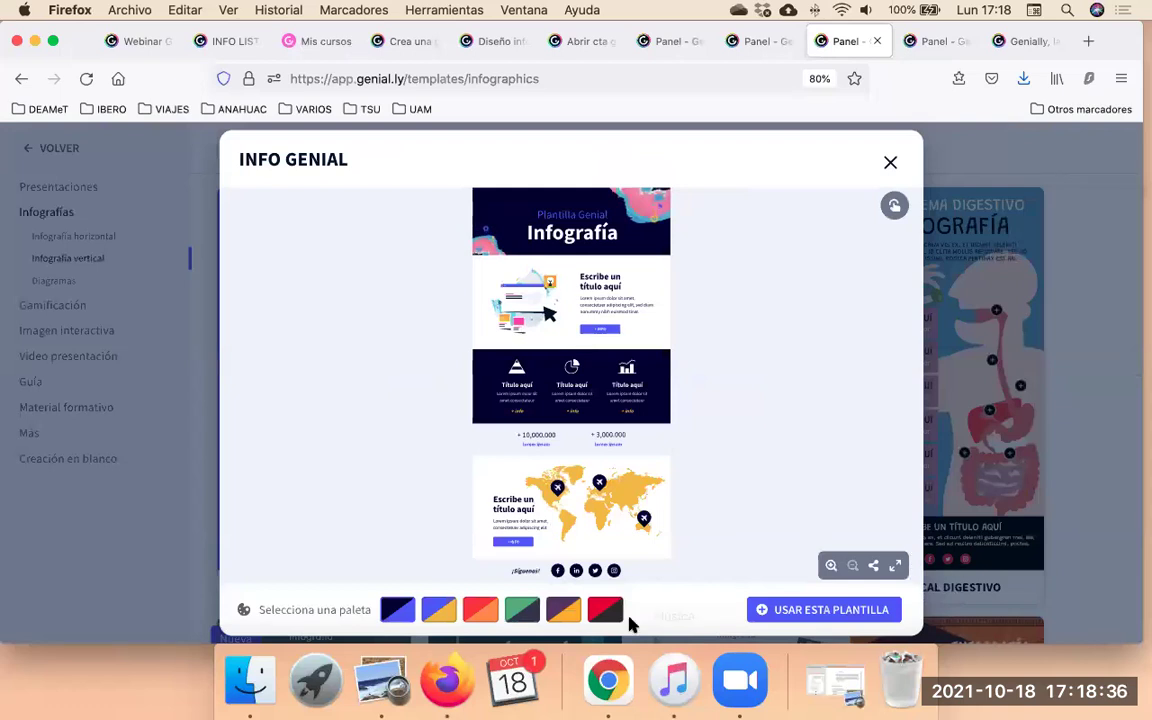
Try out the alternative colour palettes on the INFO GENIAL template preview.
click(440, 609)
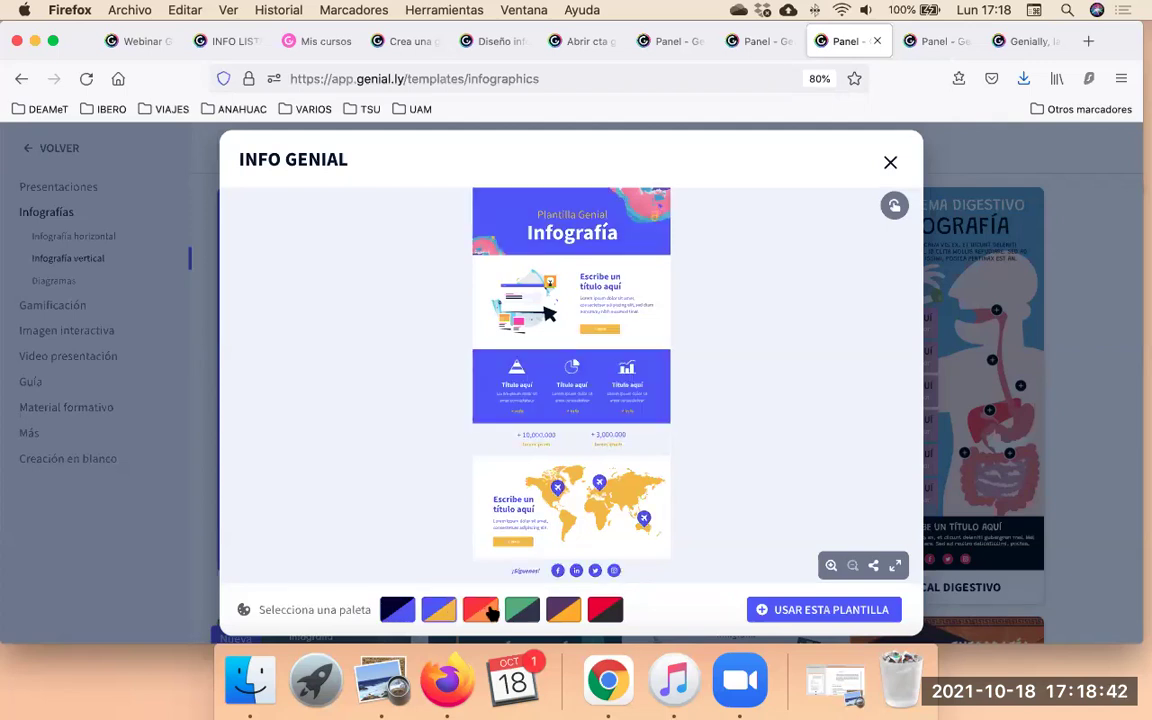
click(489, 612)
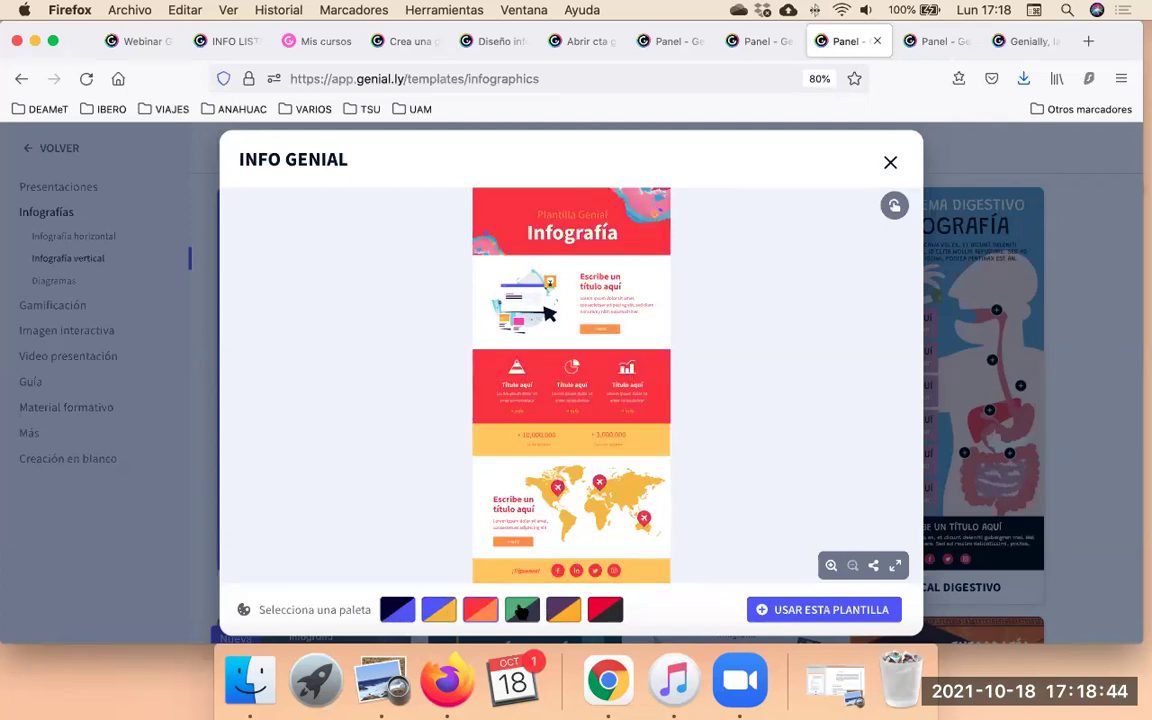
click(522, 611)
click(560, 612)
click(617, 616)
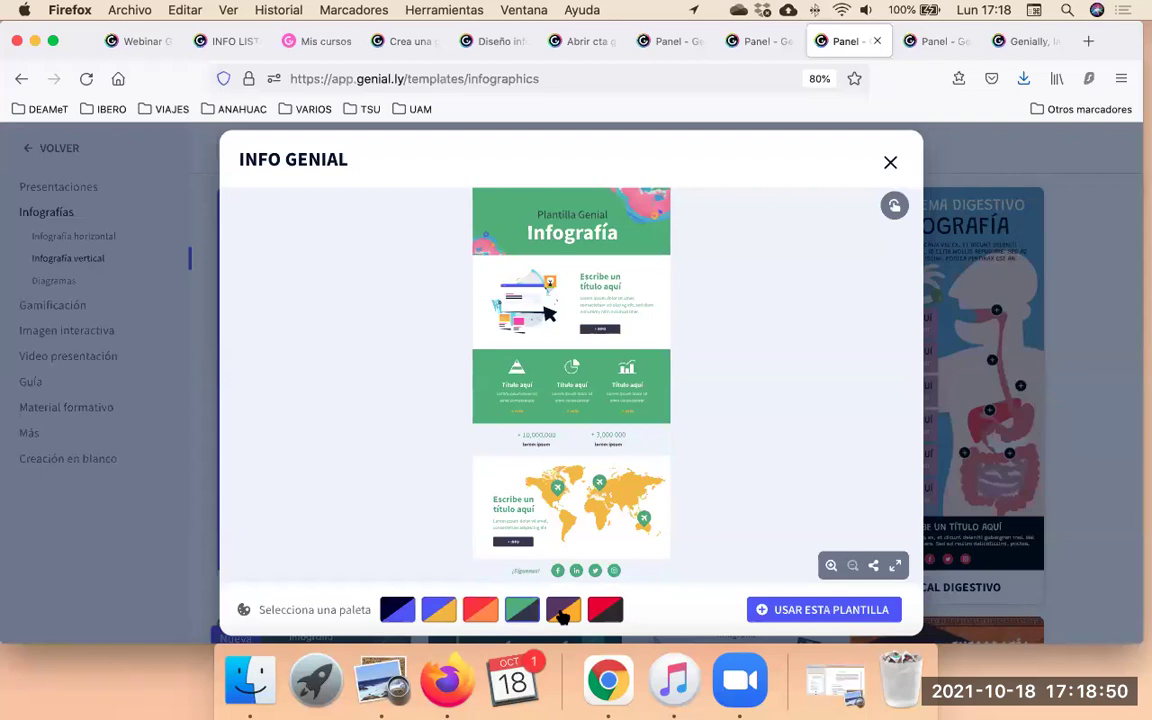
click(479, 610)
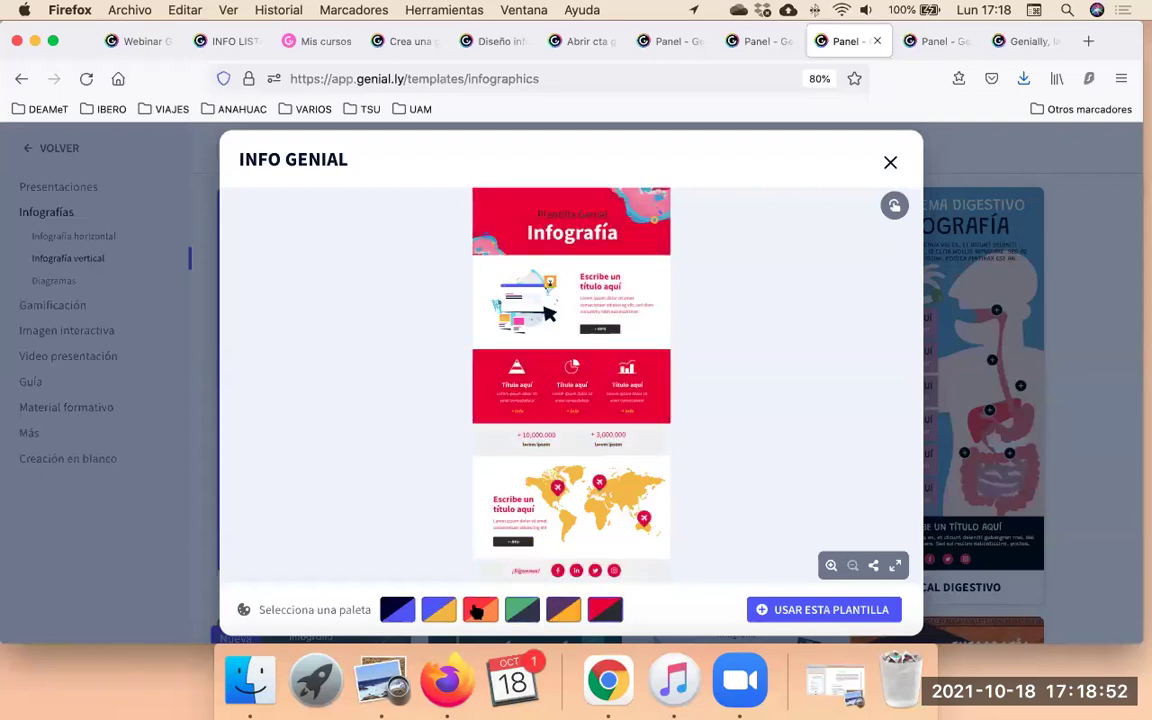
click(437, 613)
click(438, 610)
Apply the red and orange palette to the INFO GENIAL template and create the infographic from it.
click(481, 610)
click(790, 615)
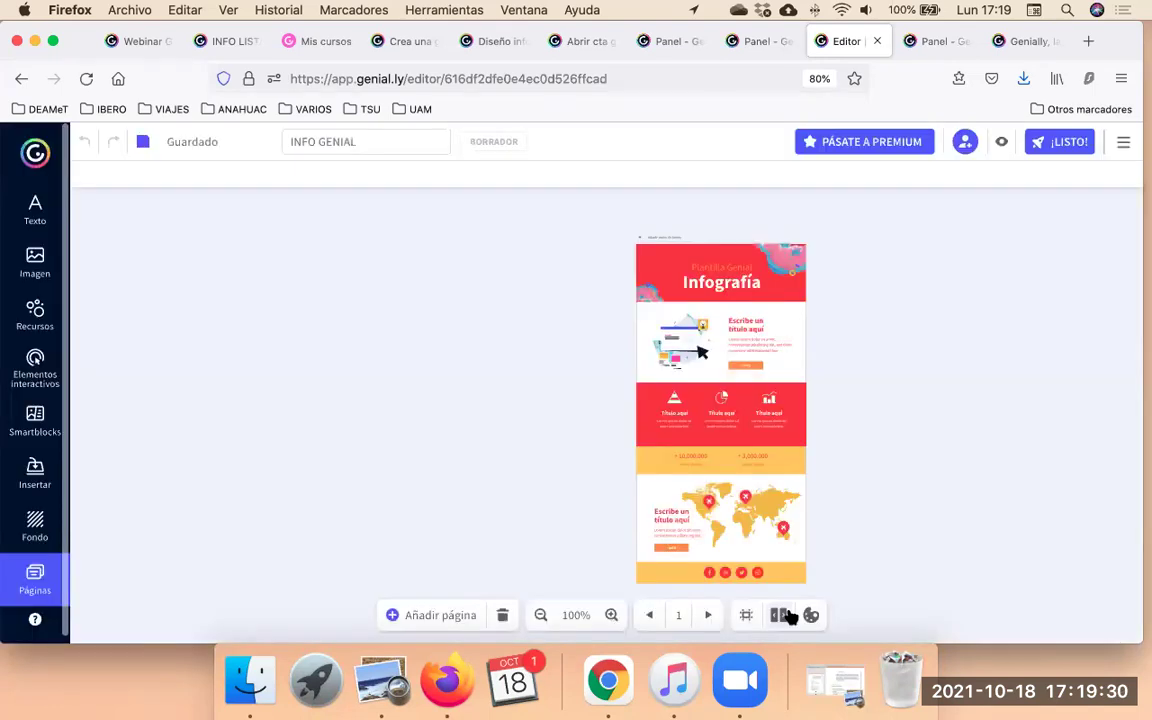
Enlarge the infographic page to 200% on the canvas and examine its heading section.
click(779, 614)
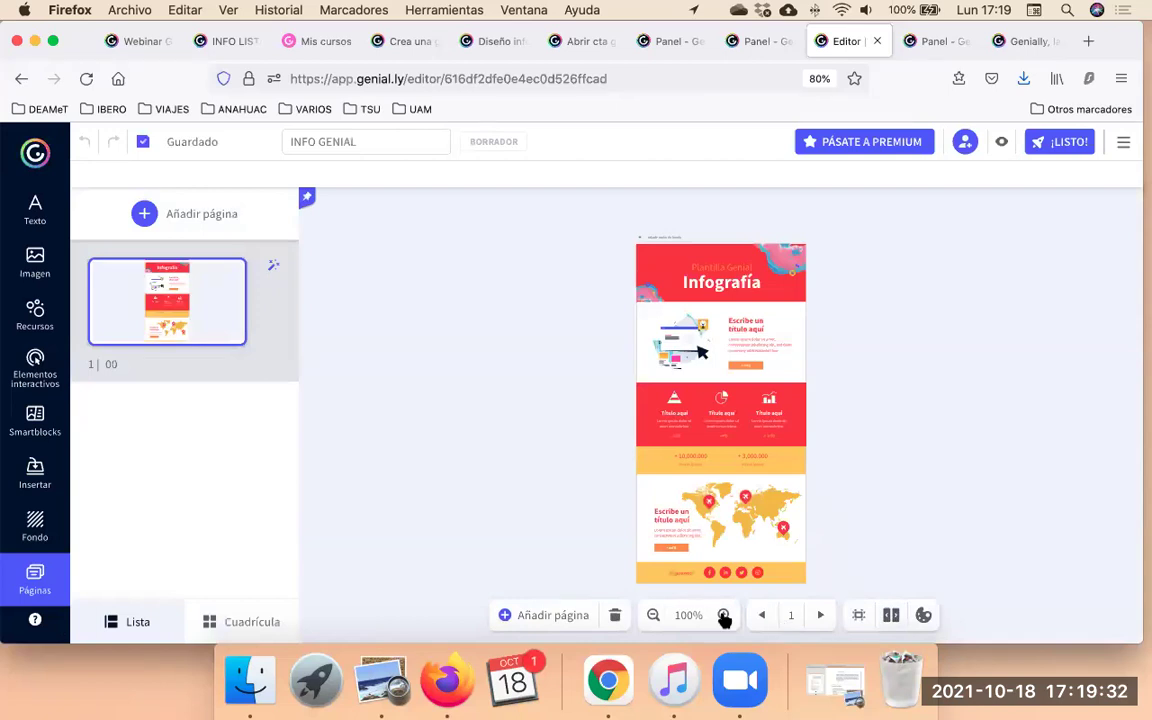
click(723, 615)
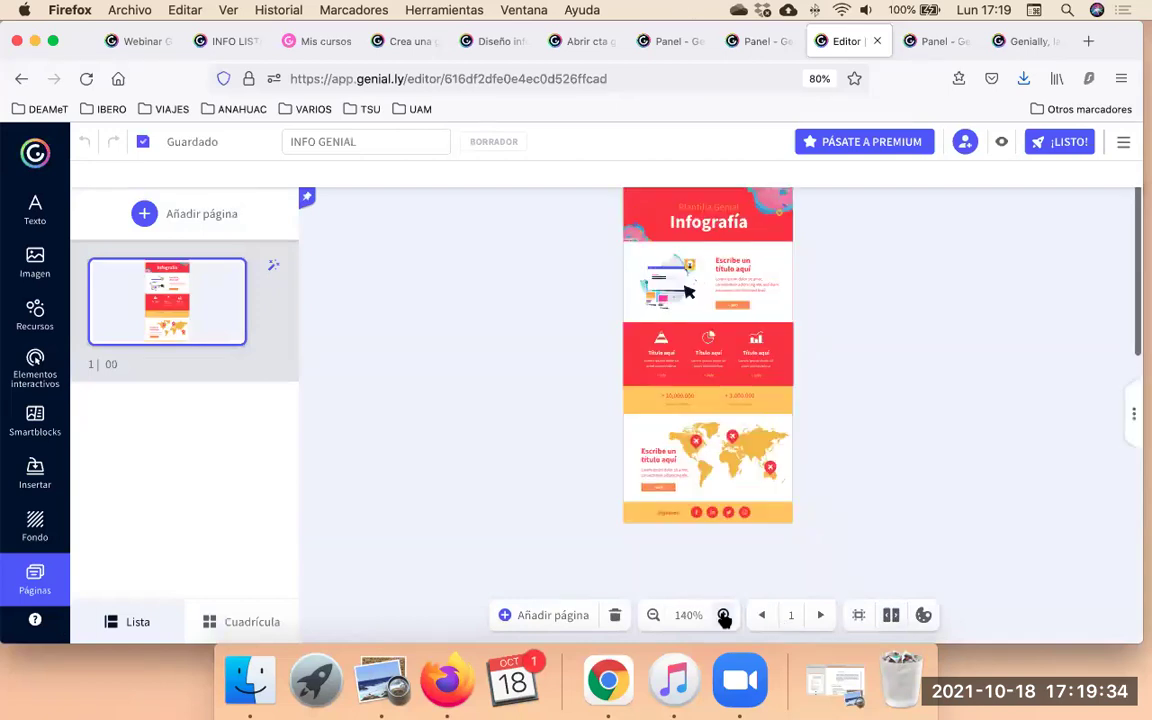
click(723, 615)
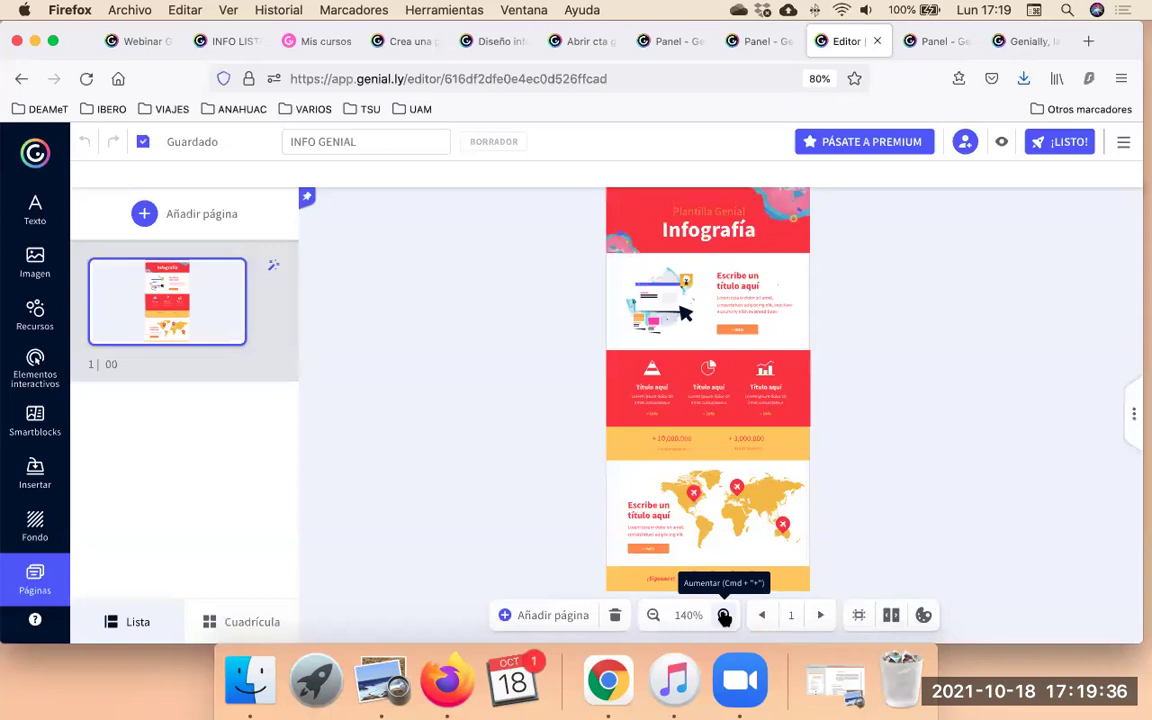
click(723, 615)
click(723, 615)
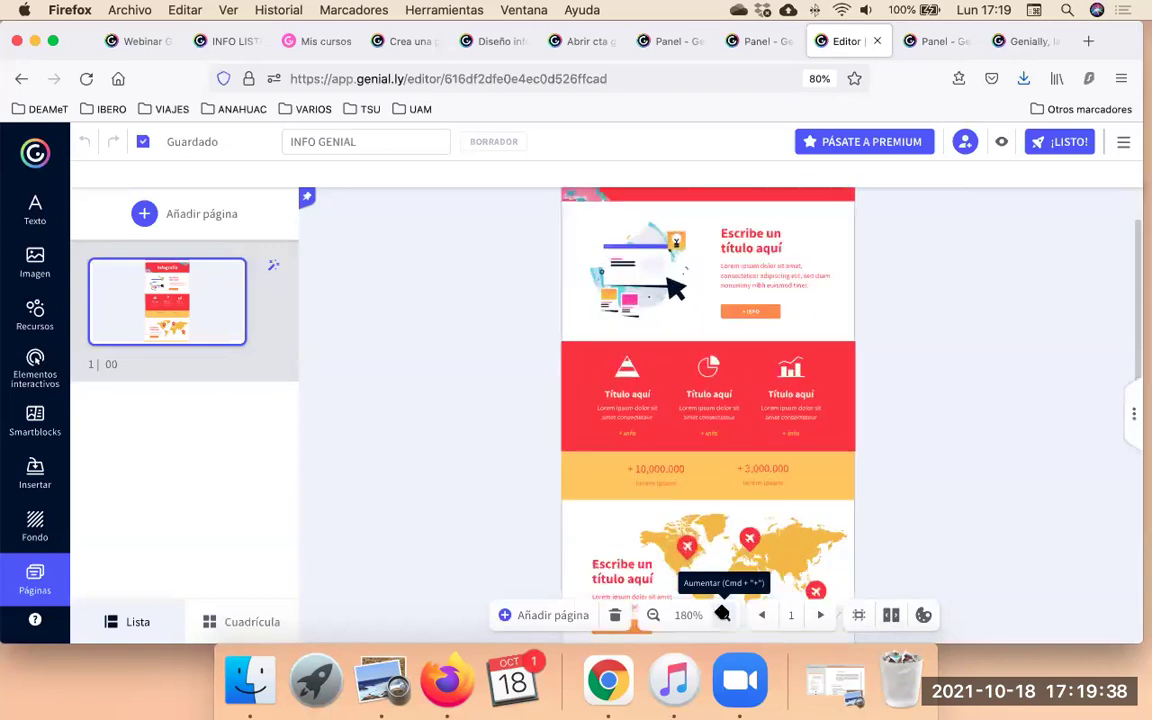
click(723, 615)
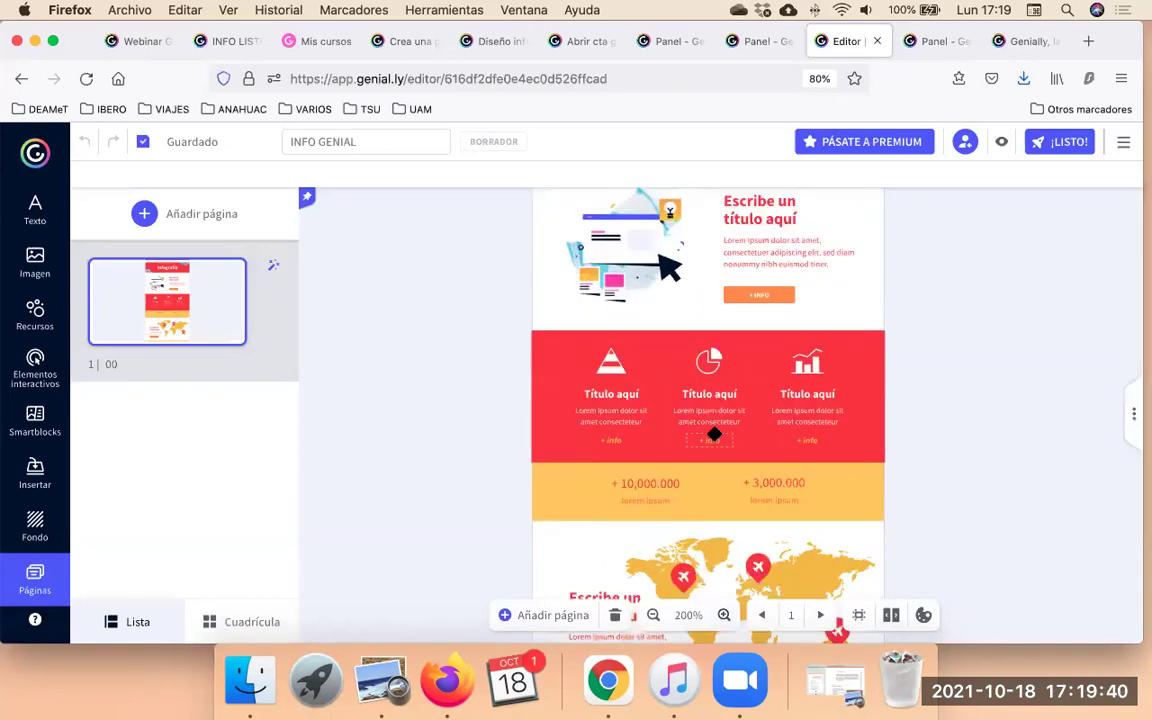
scroll(689, 617, up, 2)
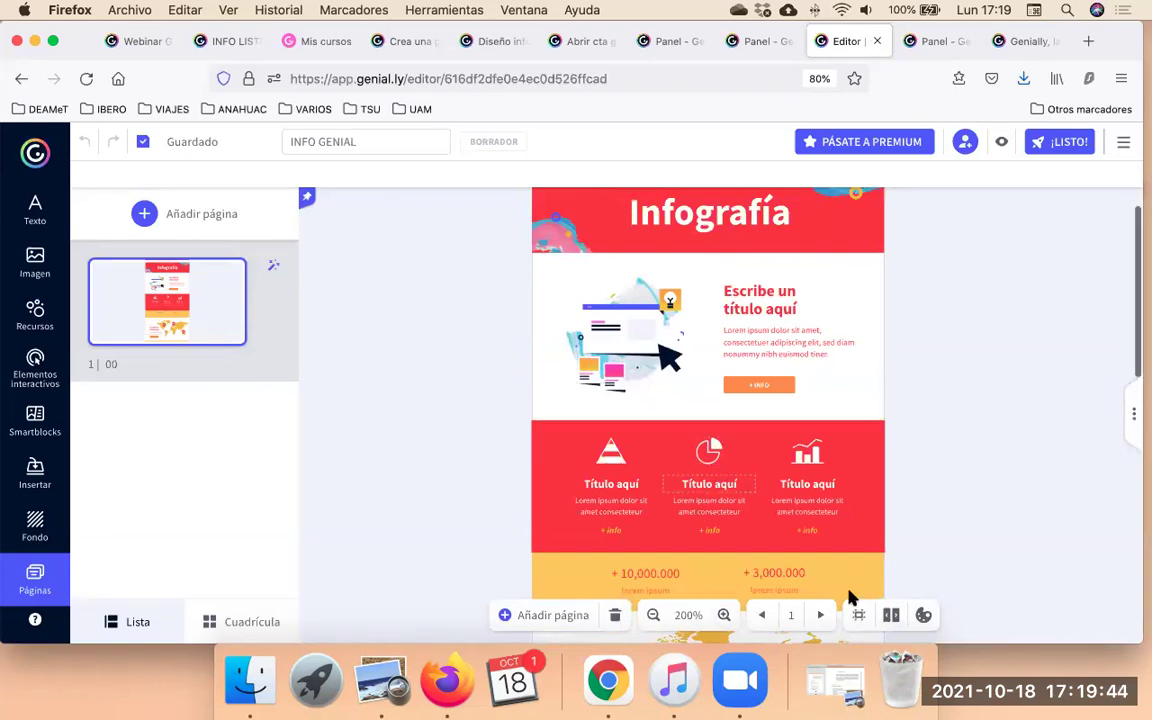
scroll(761, 526, up, 1)
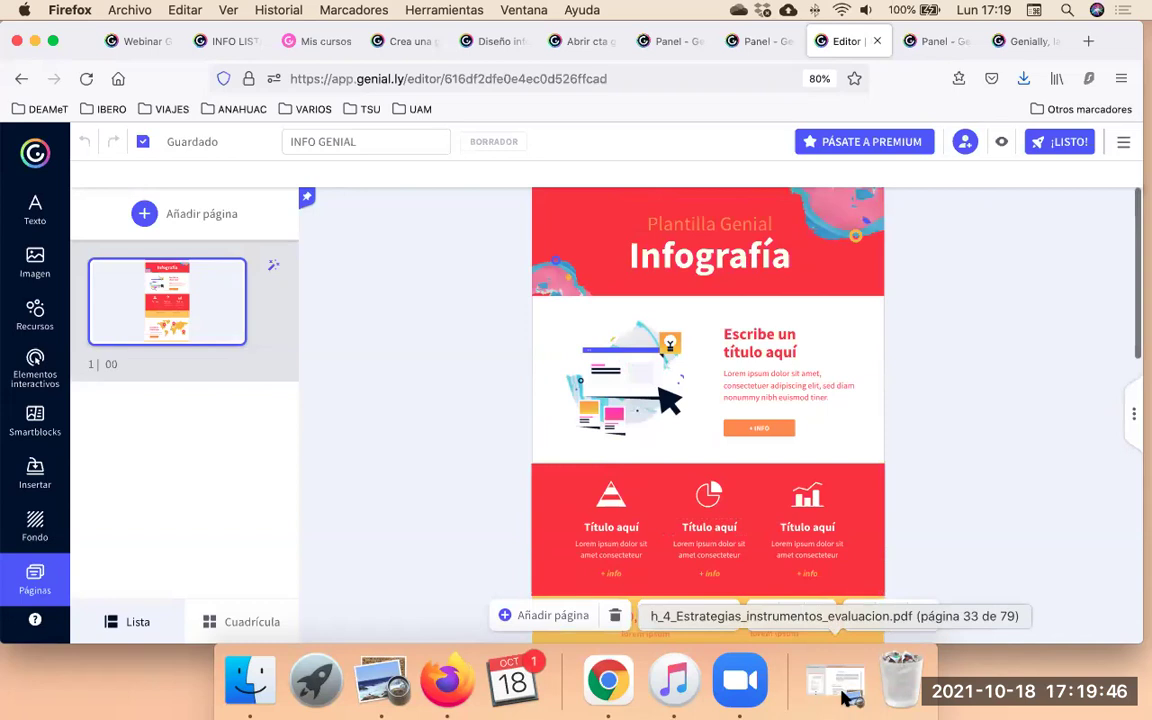
Switch to h_4_Estrategias_instrumentos_evaluacion.pdf in Vista Previa and select the heading "Diario de clase" on page 33.
click(845, 697)
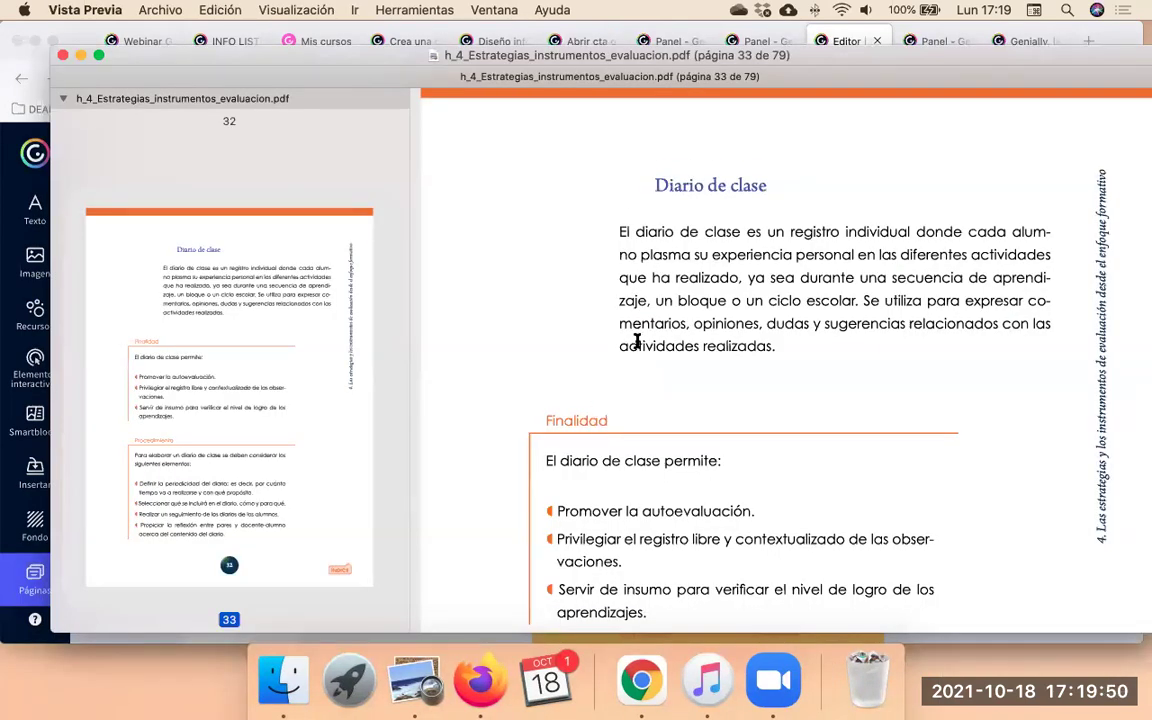
drag(656, 183, 768, 191)
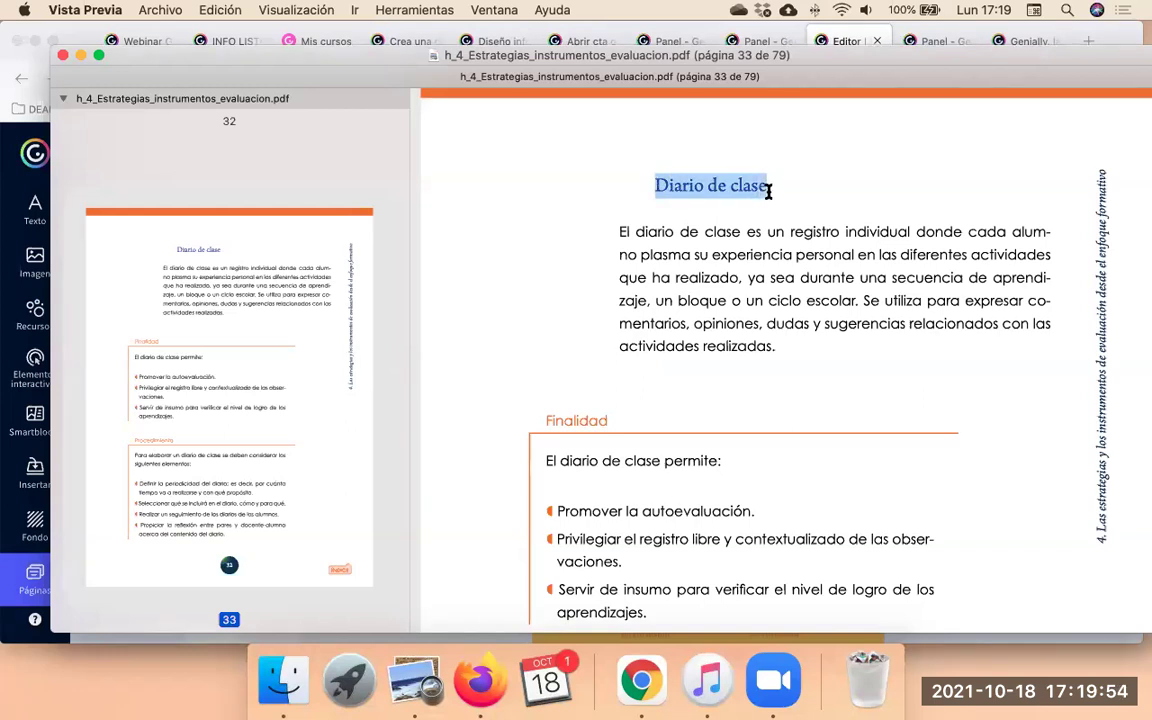
Switch to the Genially editor in Firefox and replace the infographic's main heading with "Diario de Clase".
click(10, 185)
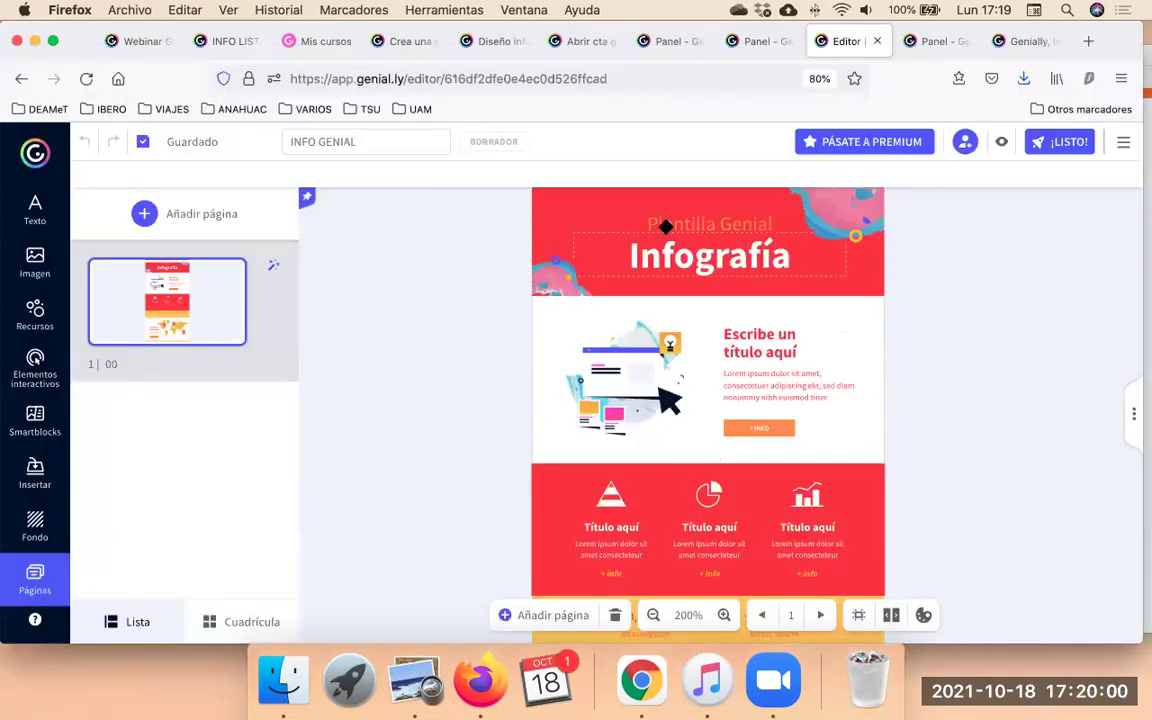
click(782, 258)
double_click(791, 258)
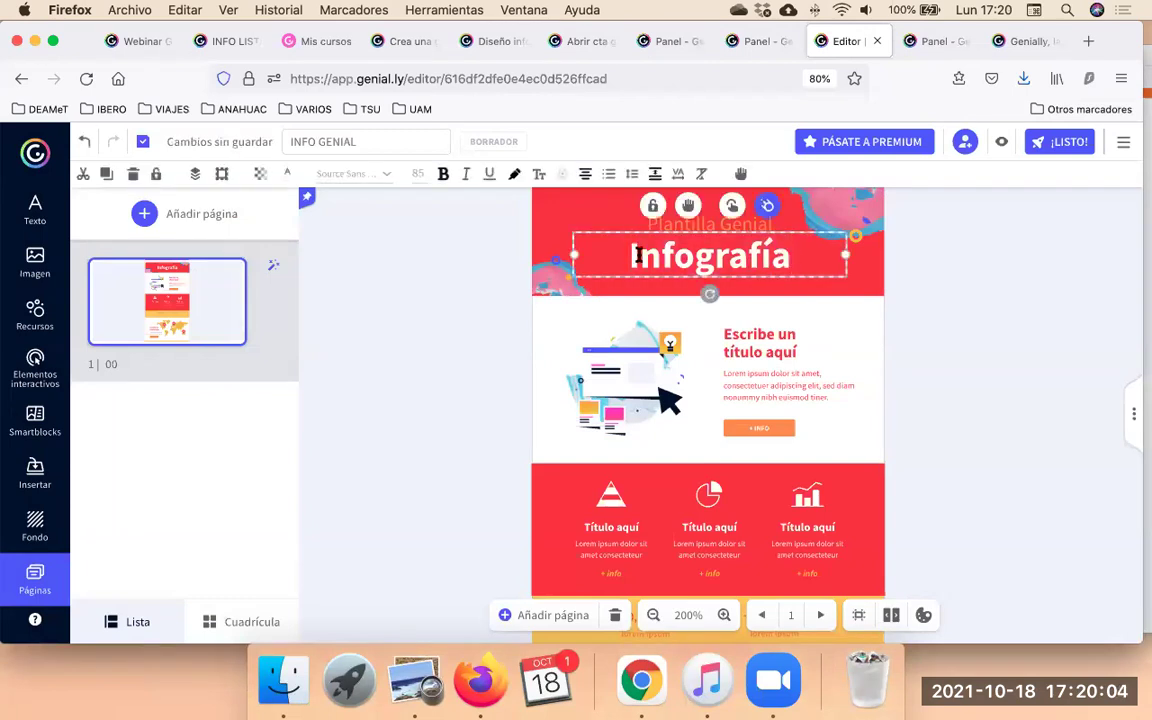
key(BackSpace)
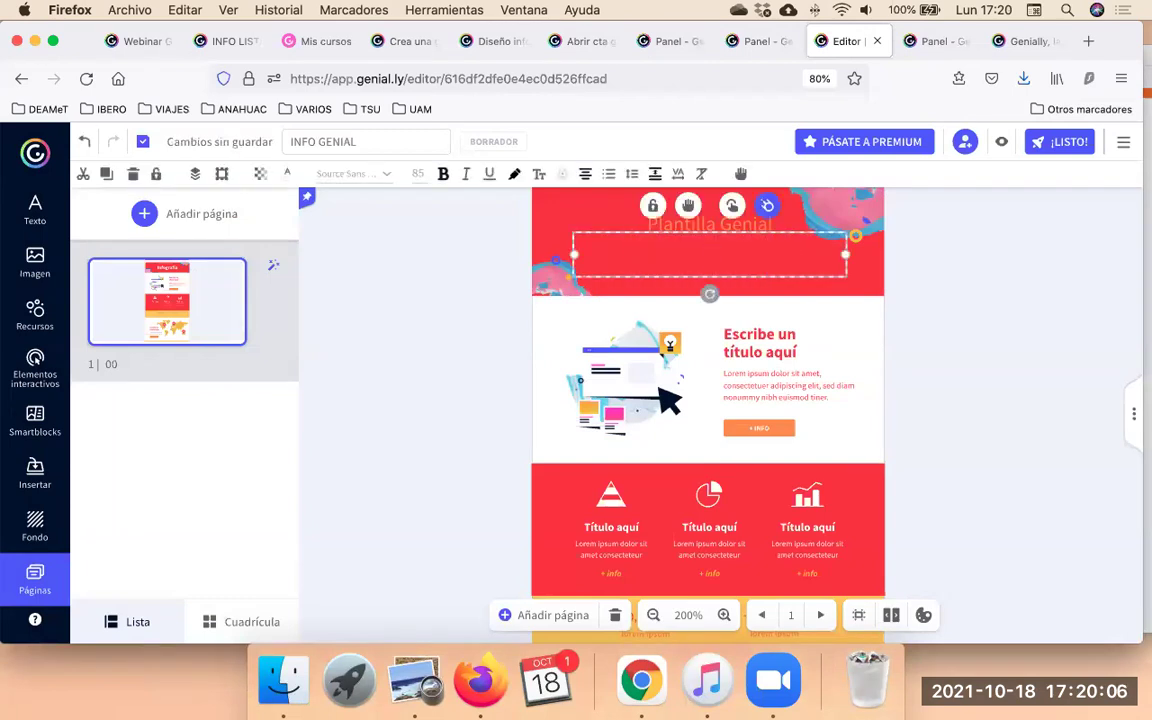
text(Diario)
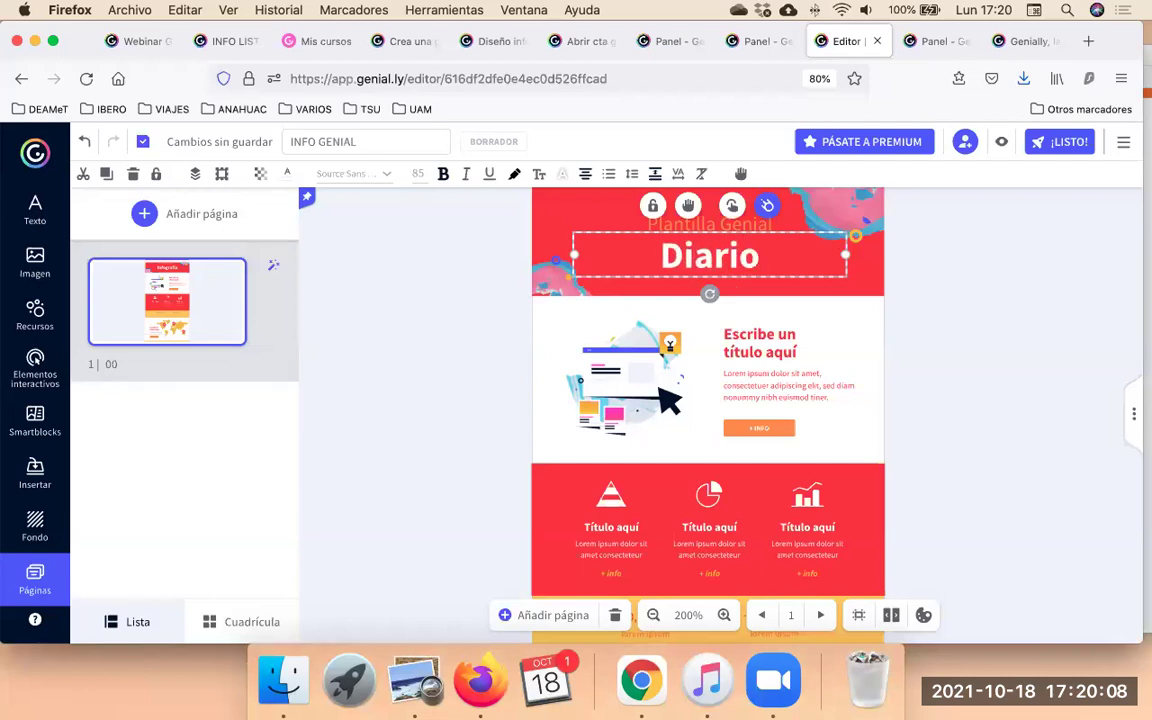
text( de Clse)
key(BackSpace)
key(BackSpace)
text(ase)
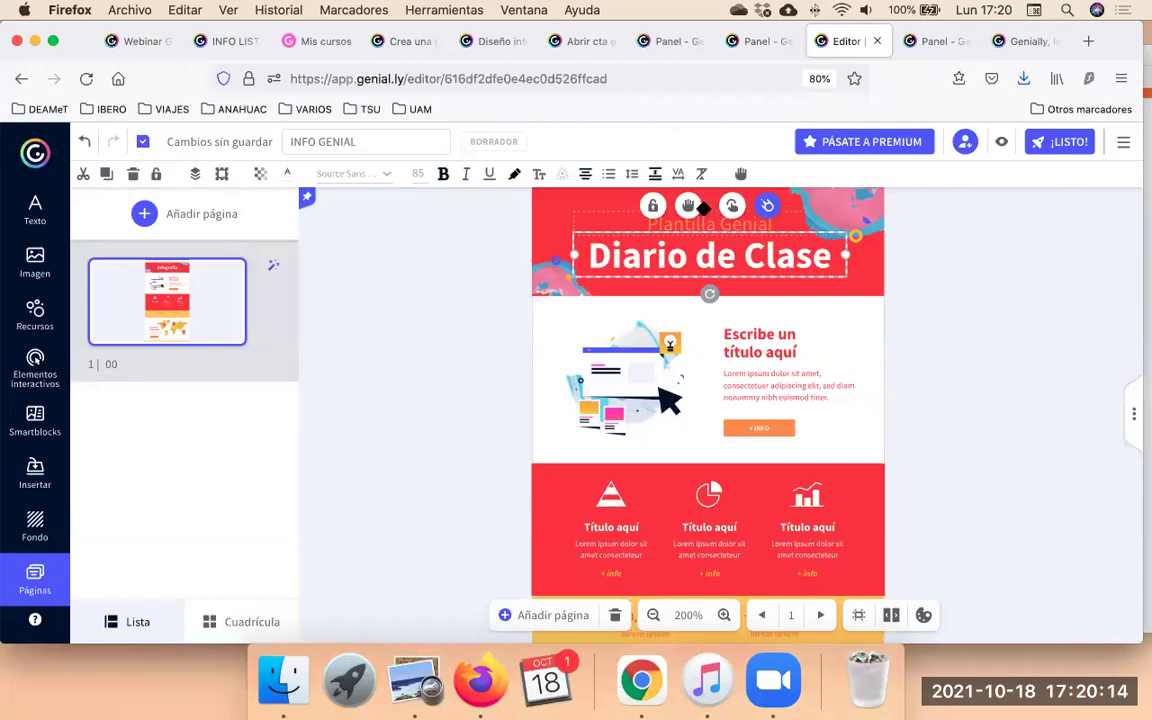
click(996, 295)
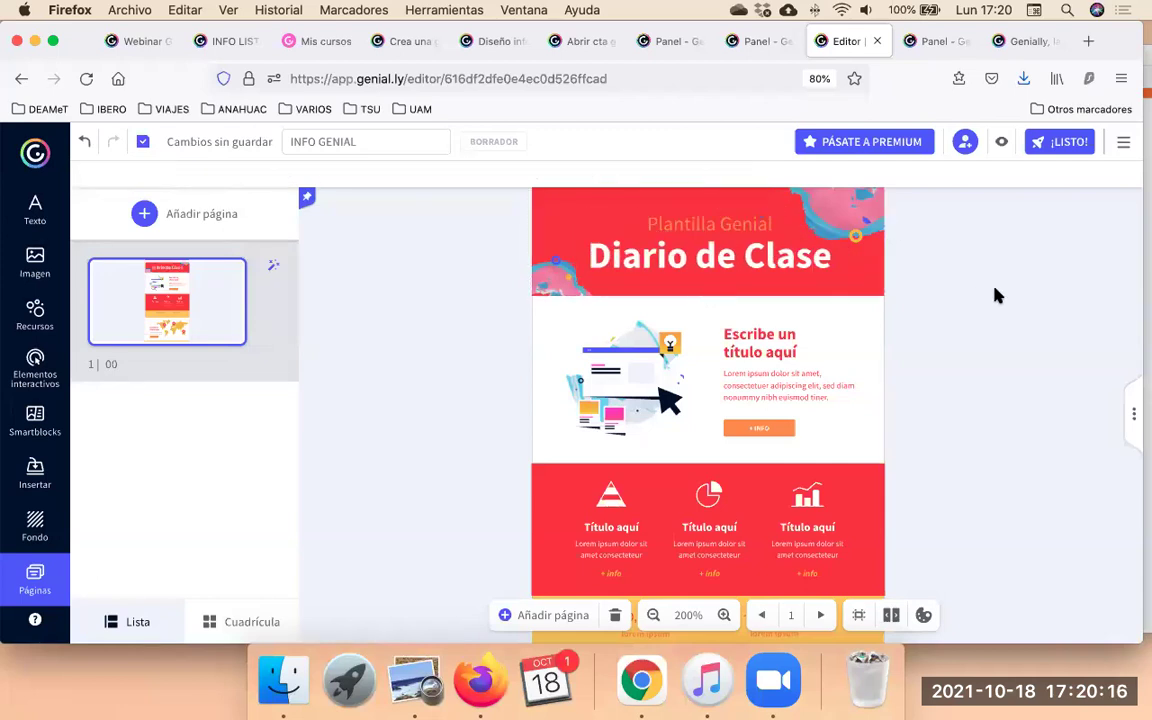
Replace the small line above the main heading with "Instrumentos de Evaluación", correcting the spelling of its last word.
click(738, 217)
key(BackSpace)
key(BackSpace)
key(BackSpace)
key(BackSpace)
key(BackSpace)
key(BackSpace)
key(BackSpace)
key(BackSpace)
key(BackSpace)
key(BackSpace)
key(BackSpace)
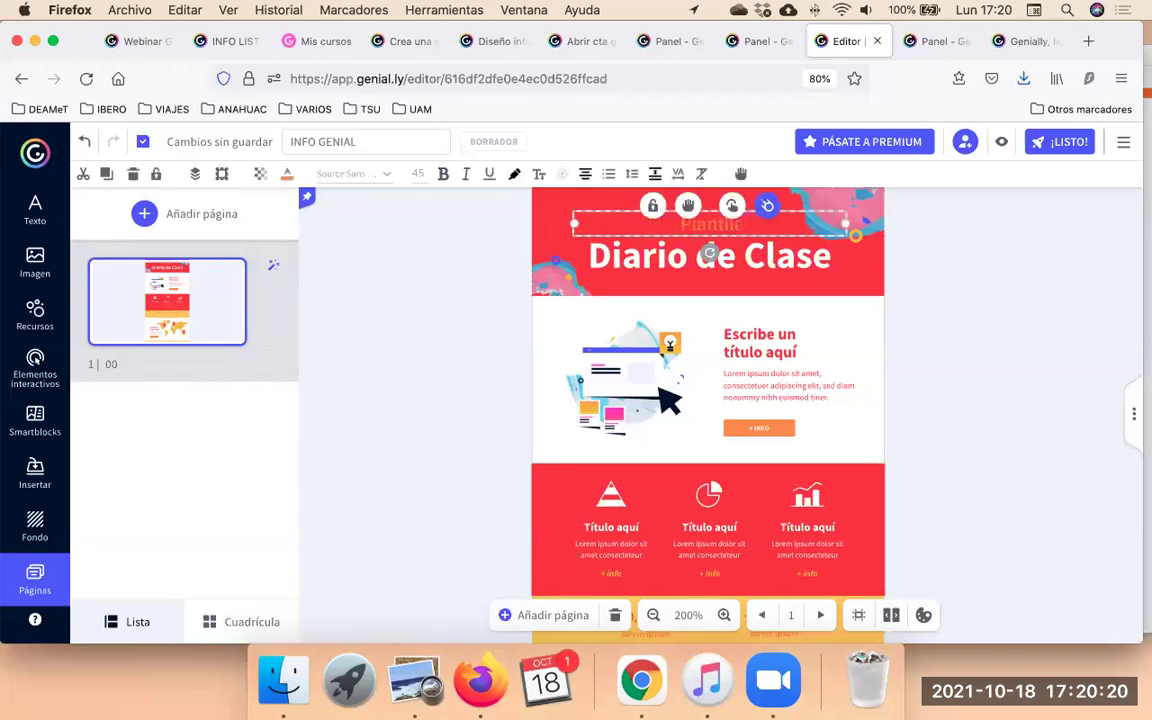
key(BackSpace)
key(BackSpace)
text(Instru)
text(c)
text(entos de)
text( E)
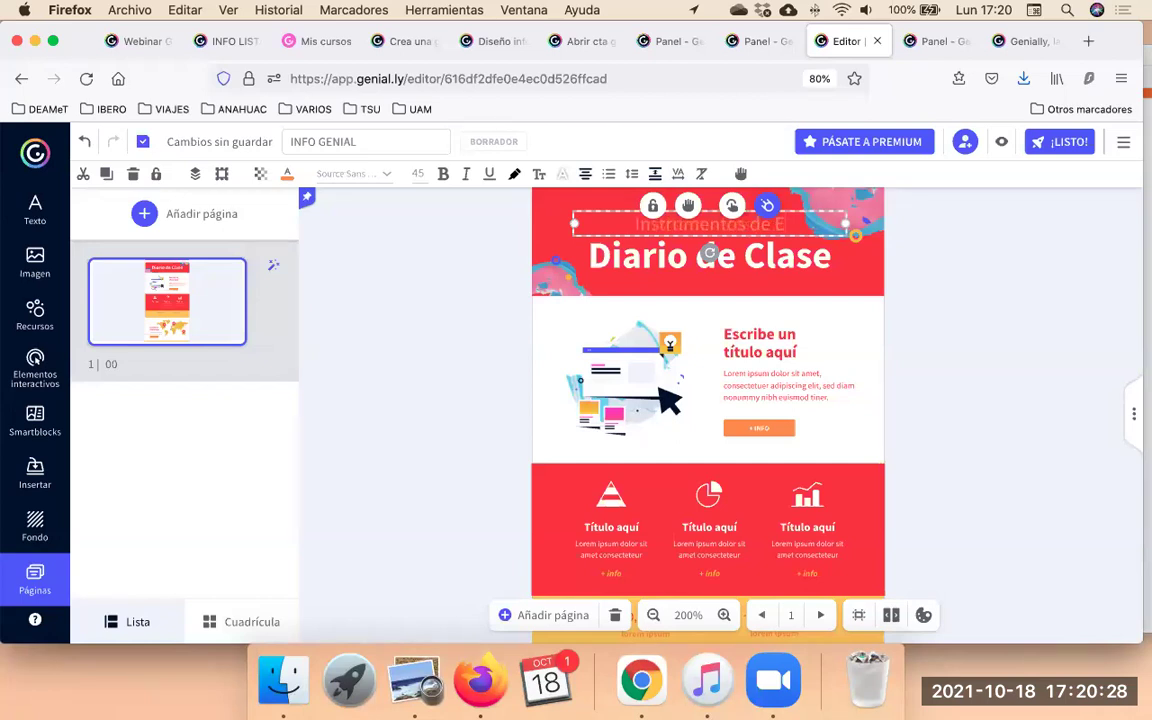
text(valuaci)
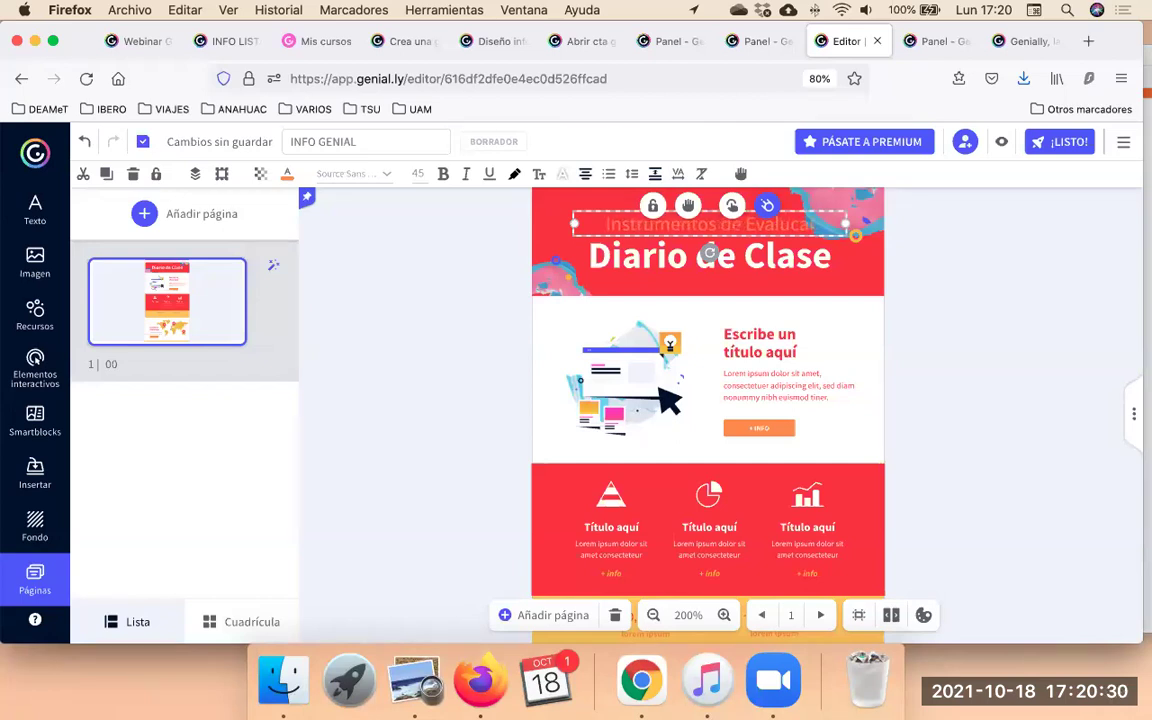
text(on)
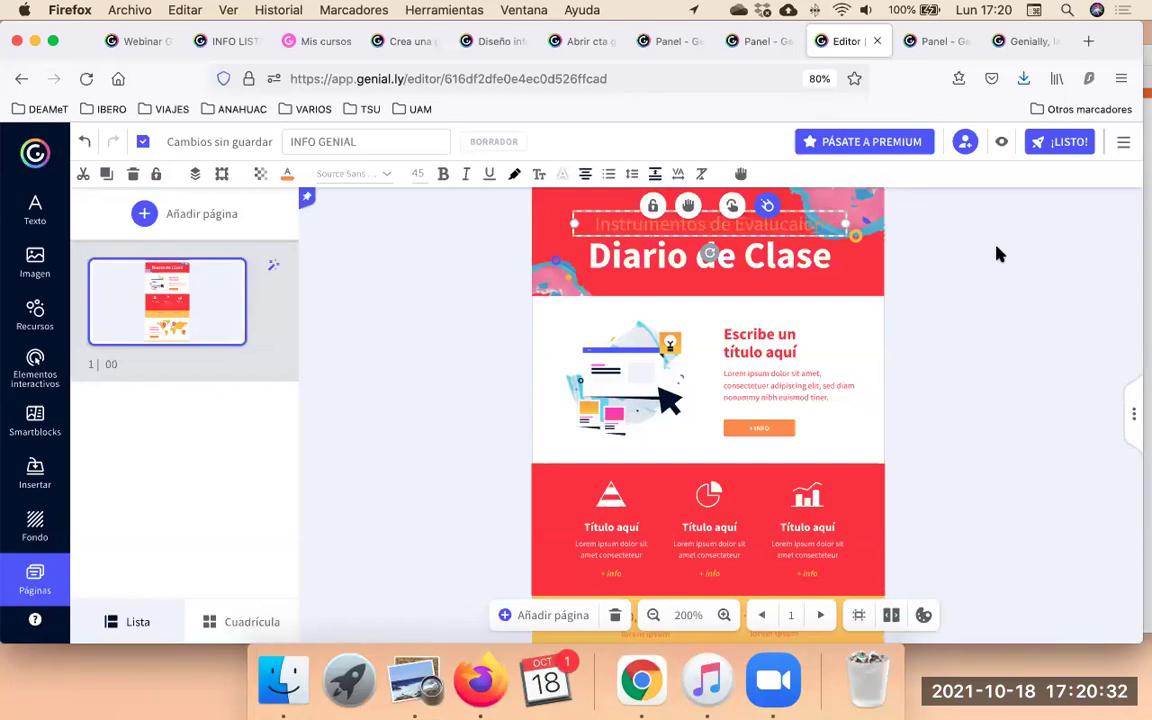
click(895, 217)
click(827, 222)
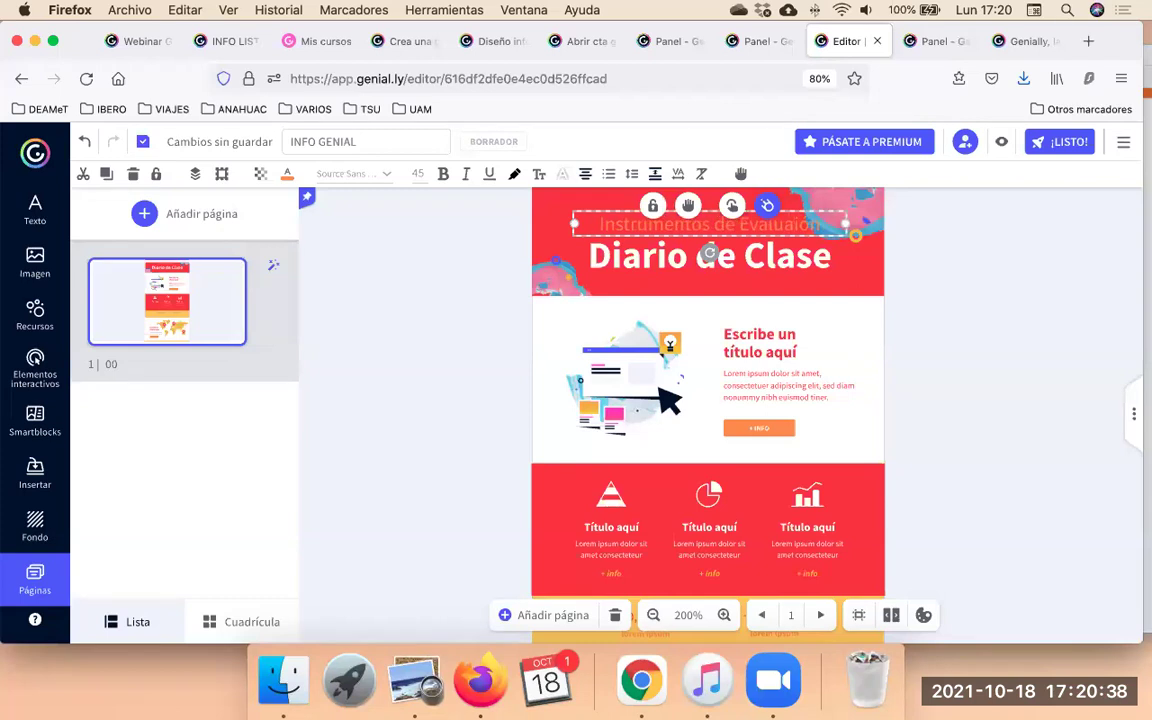
click(972, 221)
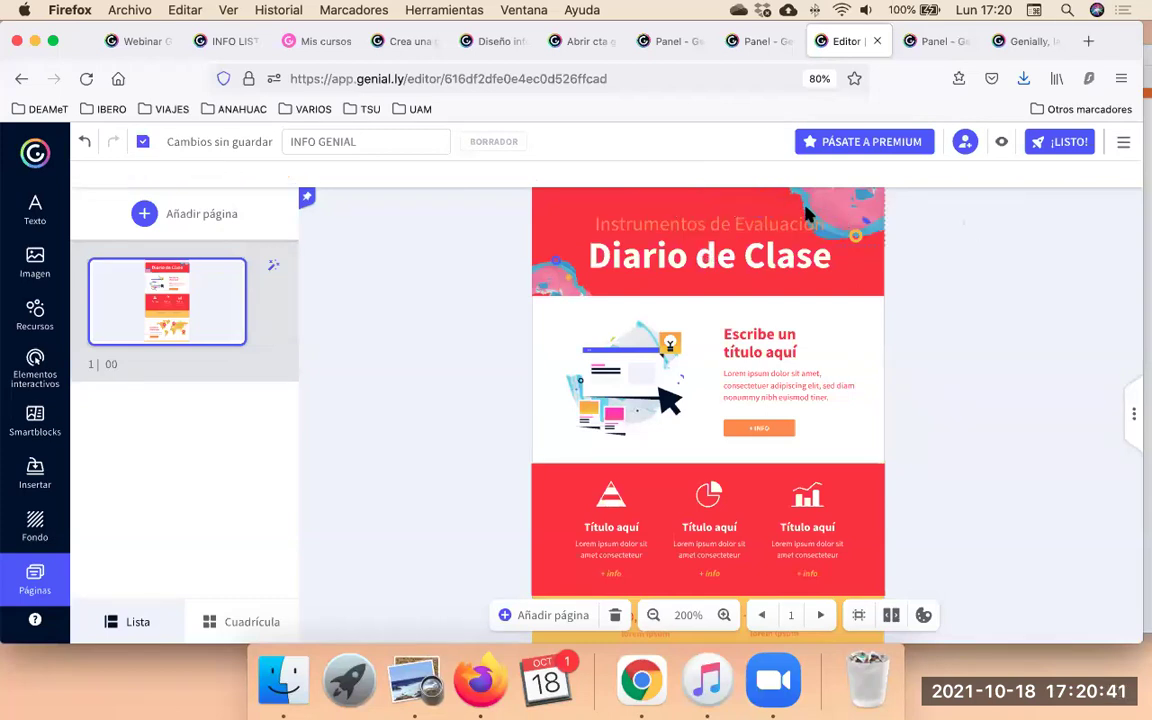
Set the font size of the line "Instrumentos de Evaluación" to 50 px.
click(720, 221)
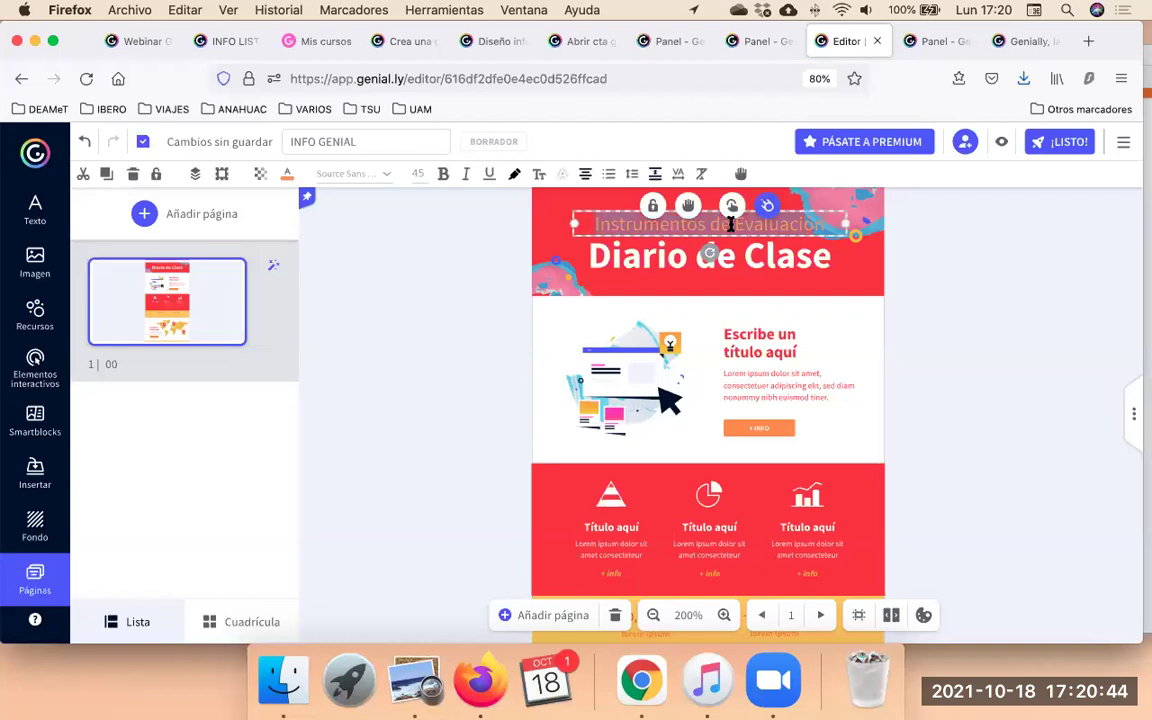
click(420, 176)
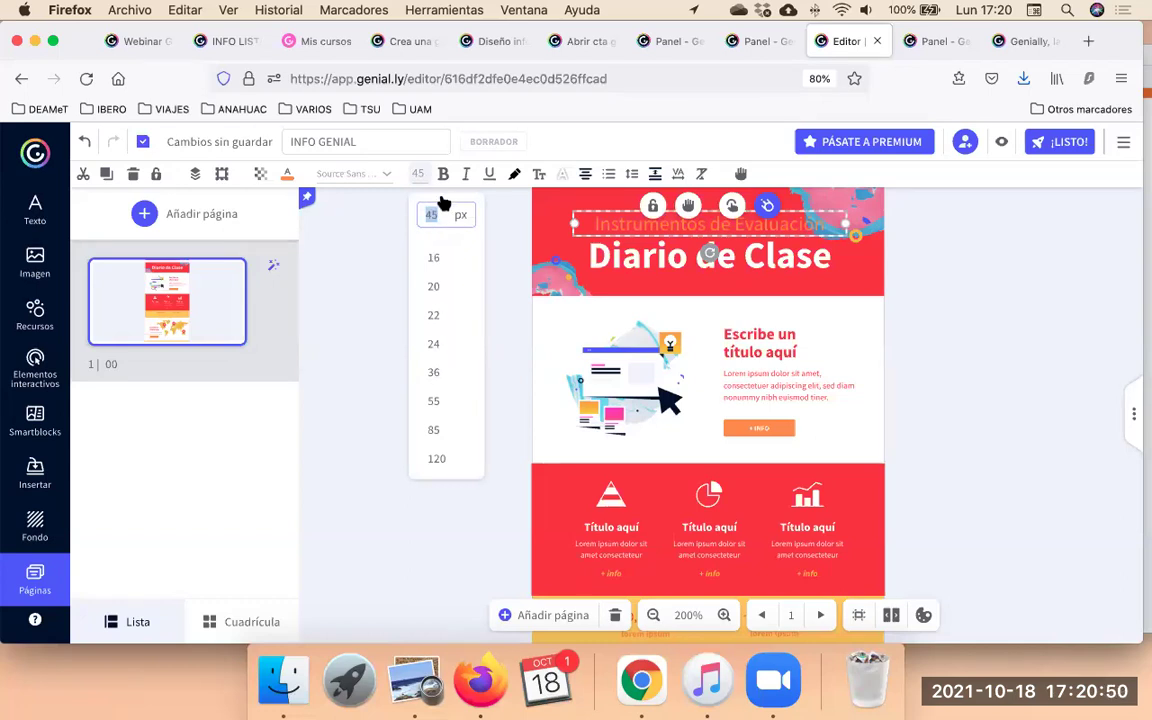
text(5)
key(Return)
click(808, 258)
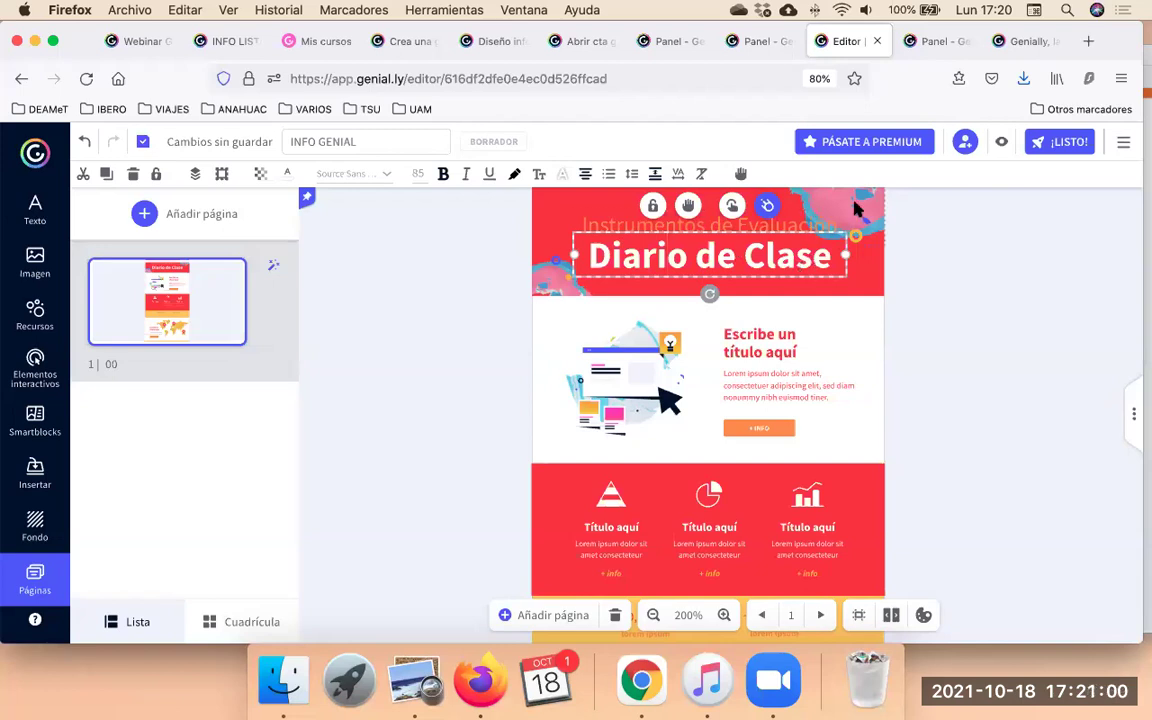
click(962, 304)
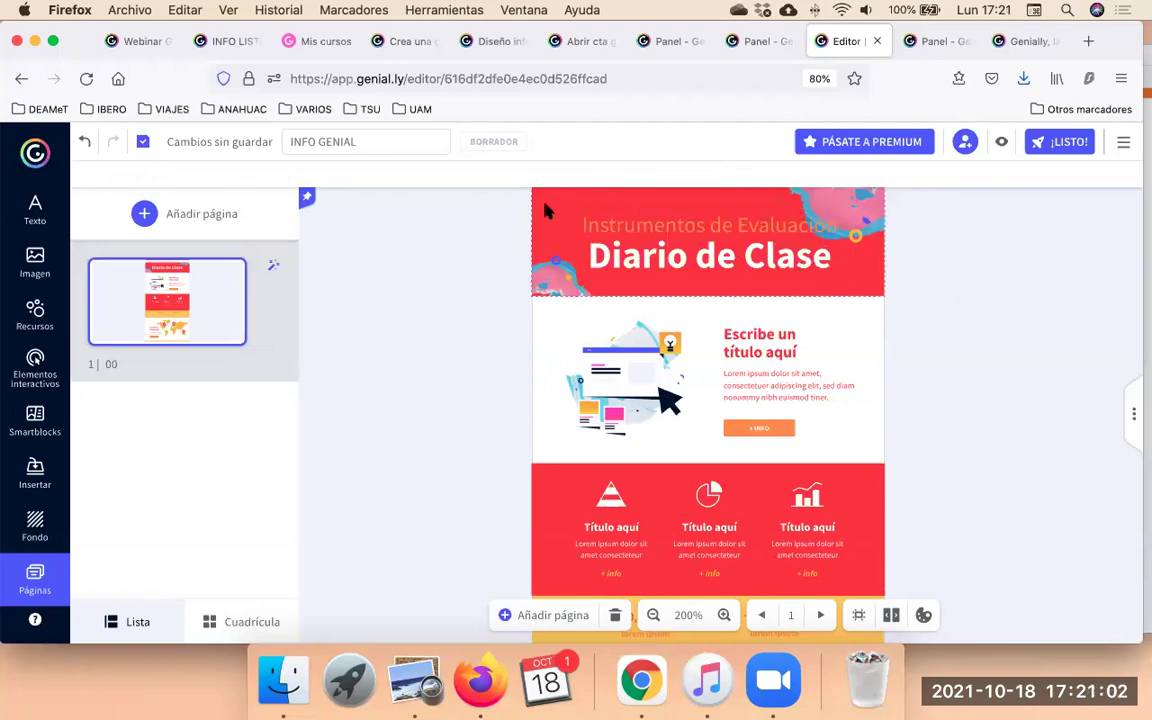
Unlock the red heading background, move it, and resize it to span from just before the title text to the page's right edge.
click(547, 212)
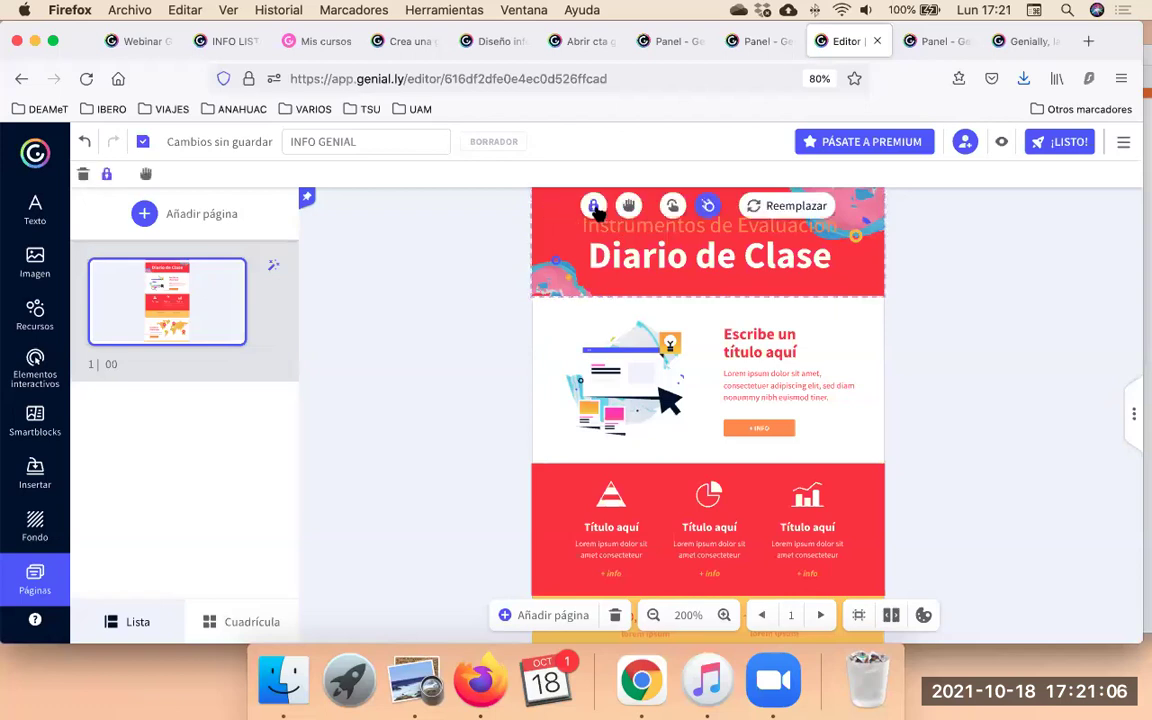
click(594, 206)
drag(512, 211, 679, 200)
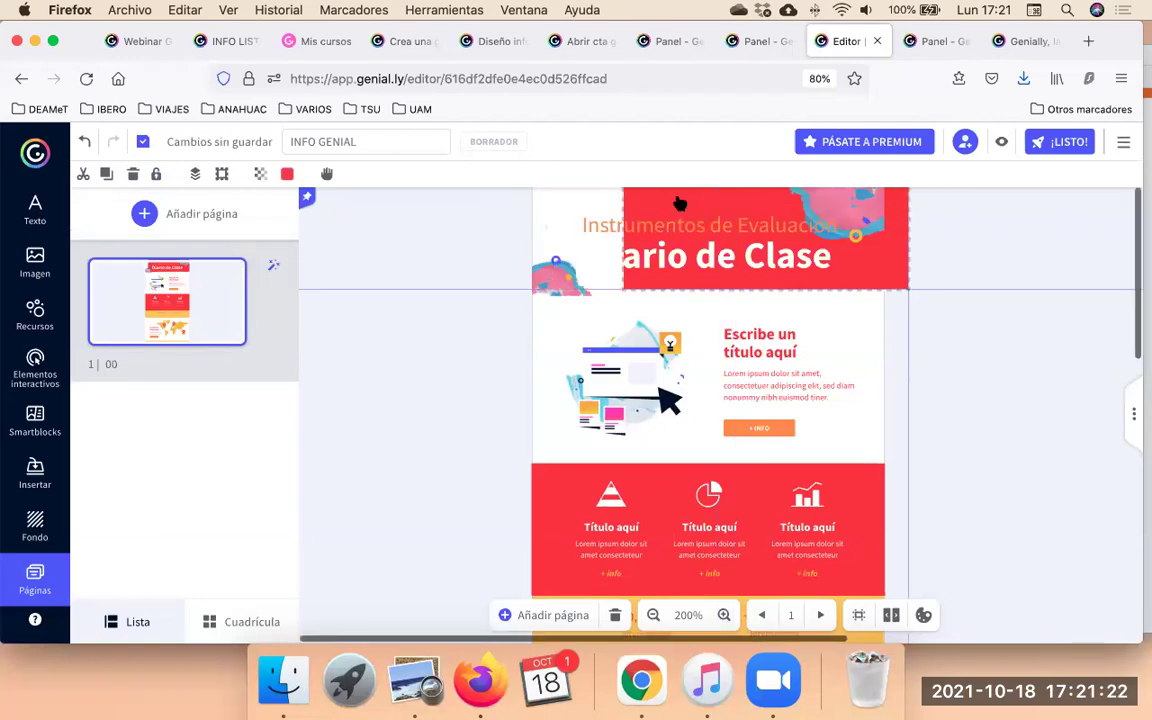
drag(848, 224, 844, 264)
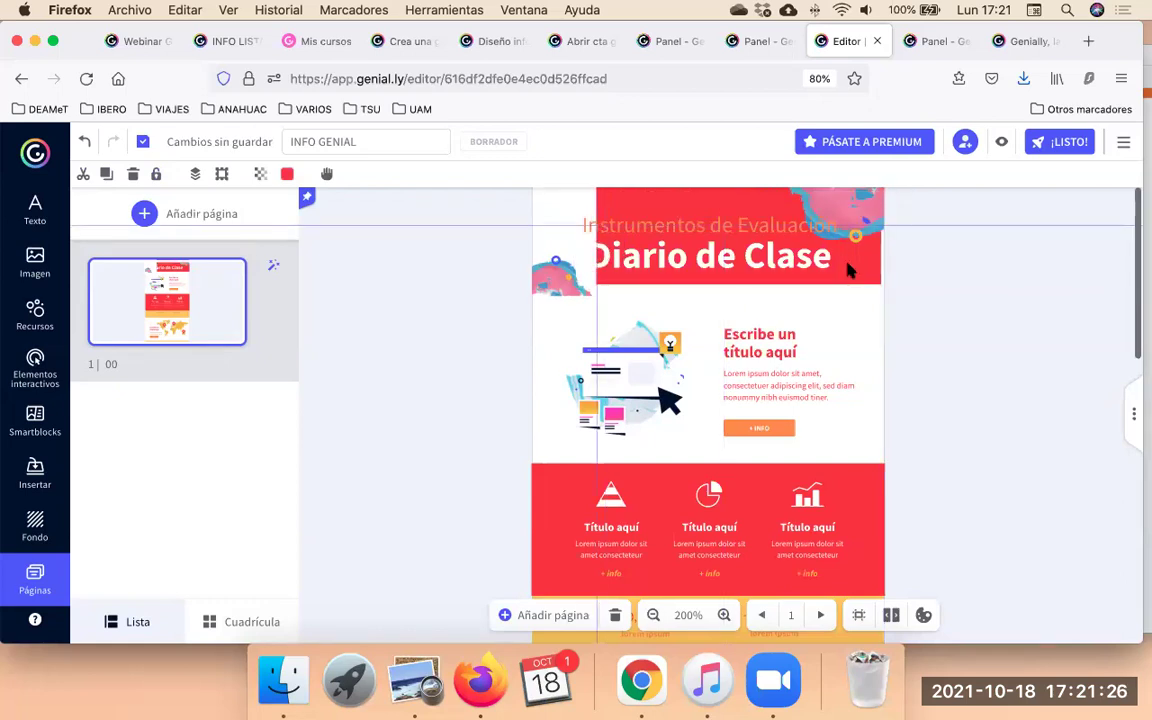
click(597, 226)
drag(594, 226, 568, 236)
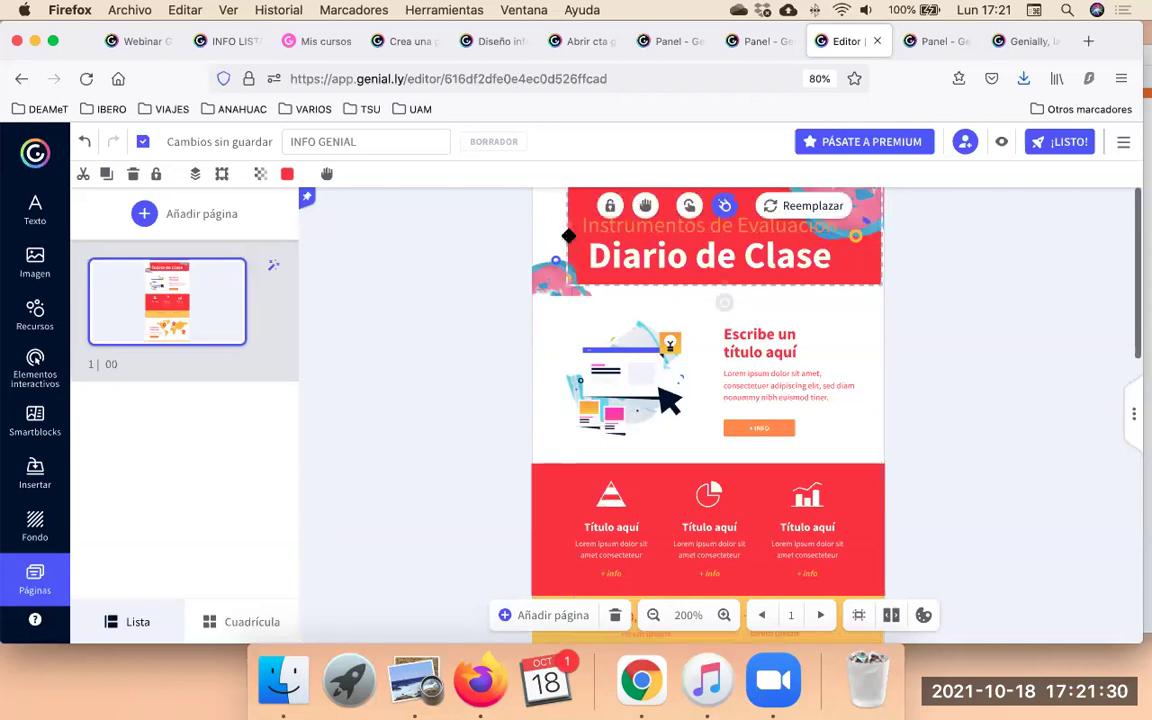
click(881, 282)
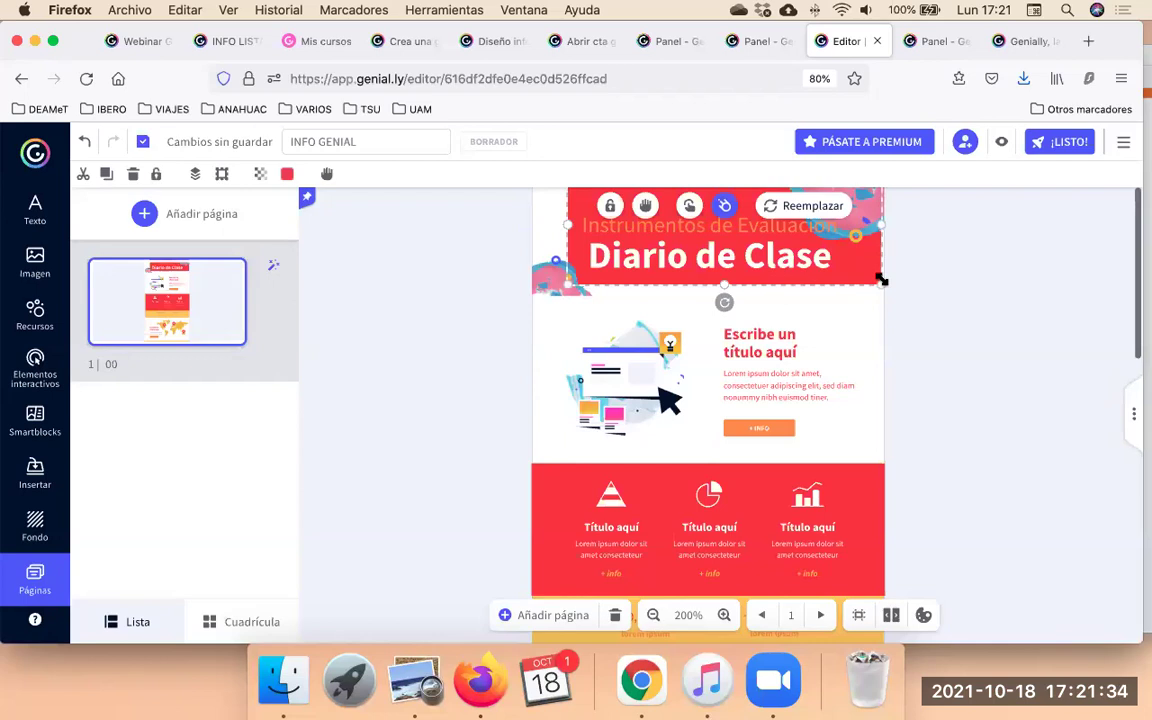
click(930, 252)
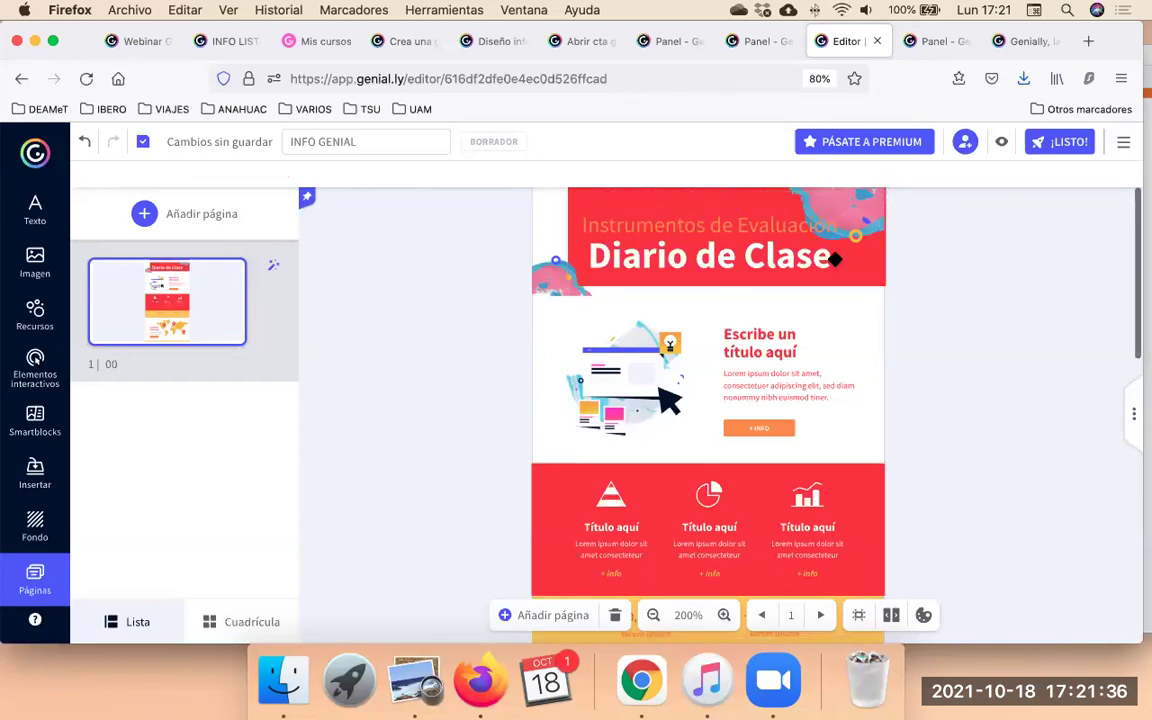
Lock the red heading background, the line "Instrumentos de Evaluación" and the title "Diario de Clase".
click(611, 206)
click(612, 206)
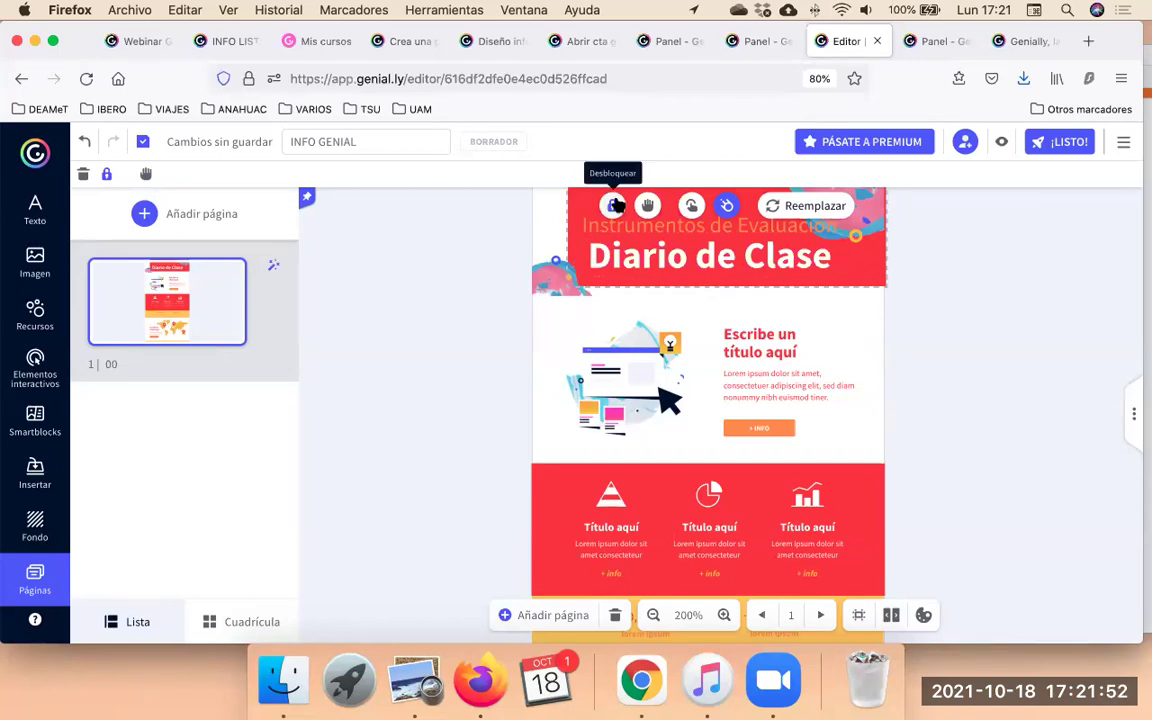
click(692, 225)
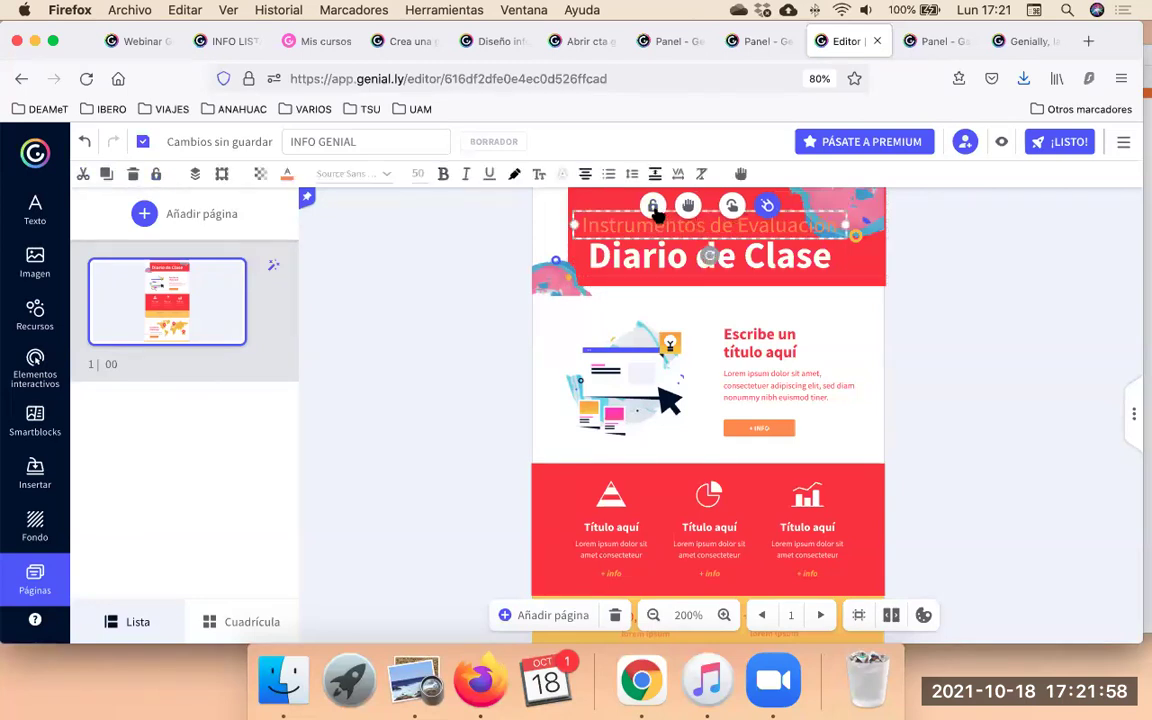
click(653, 207)
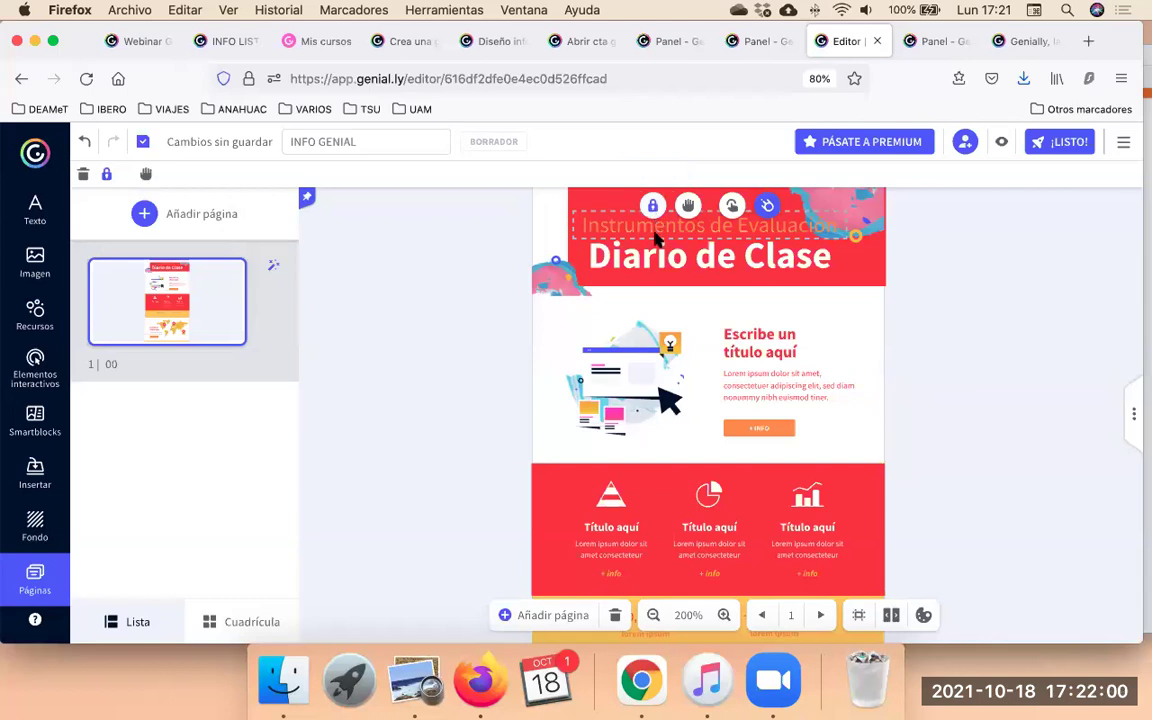
click(655, 254)
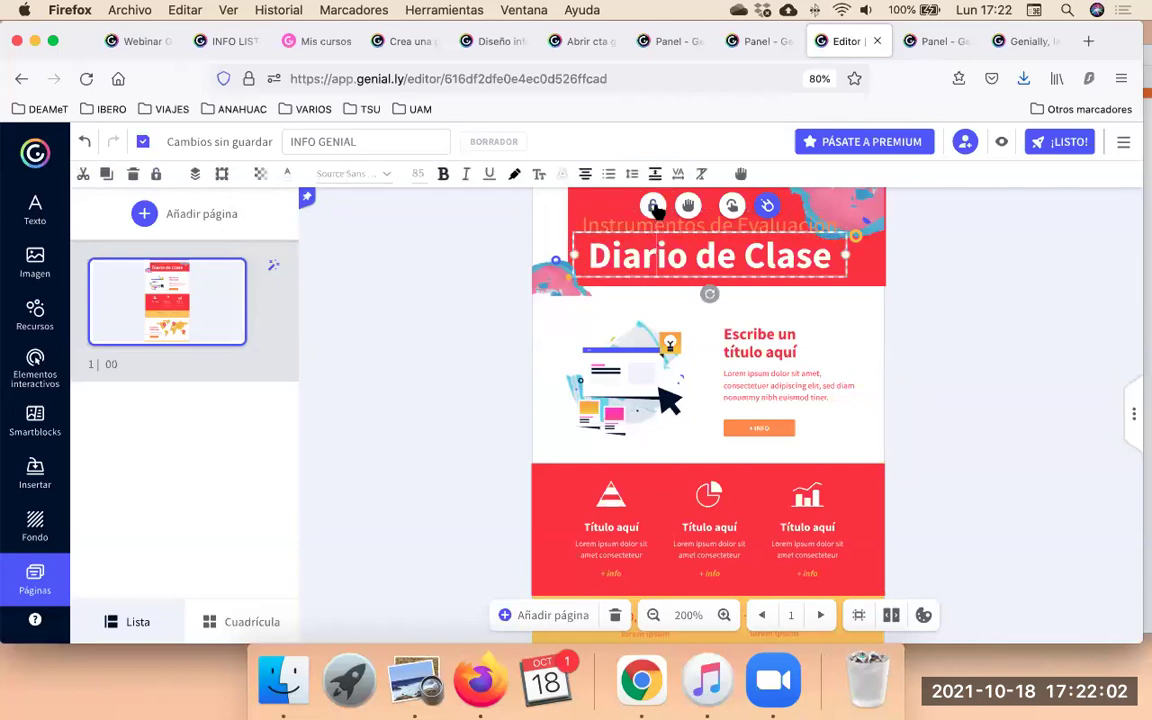
click(655, 207)
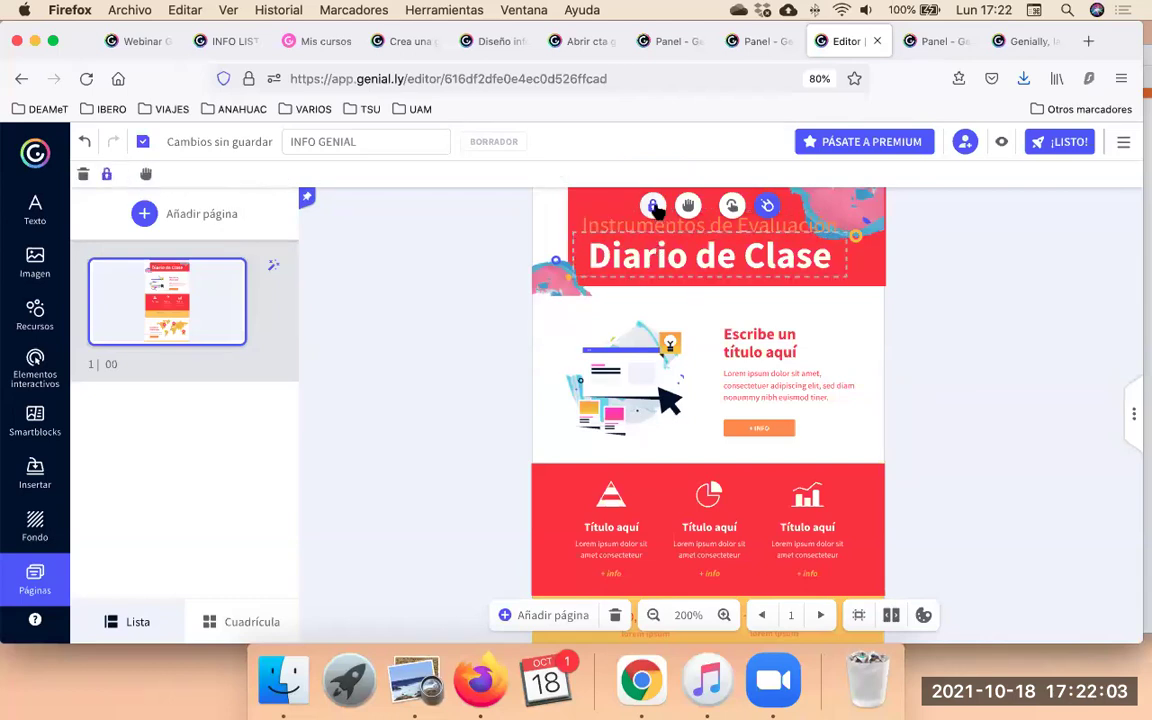
click(949, 267)
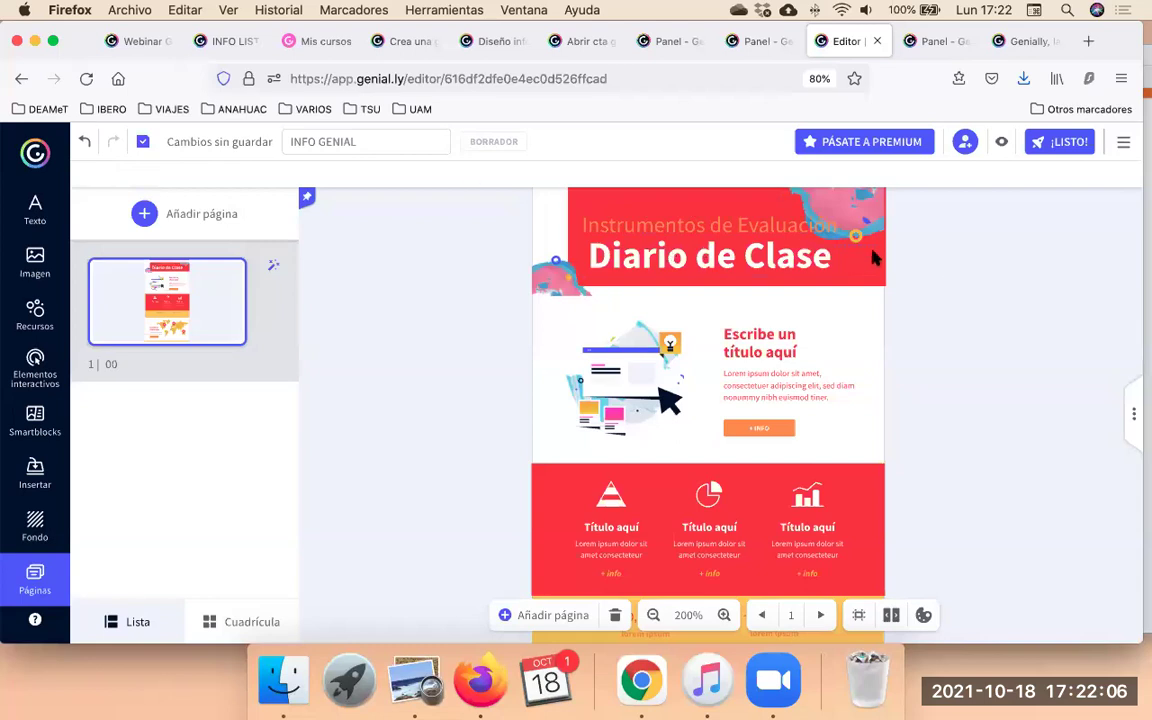
Unlock the line "Instrumentos de Evaluación", colour its text black (#000000) and lock it again.
click(815, 230)
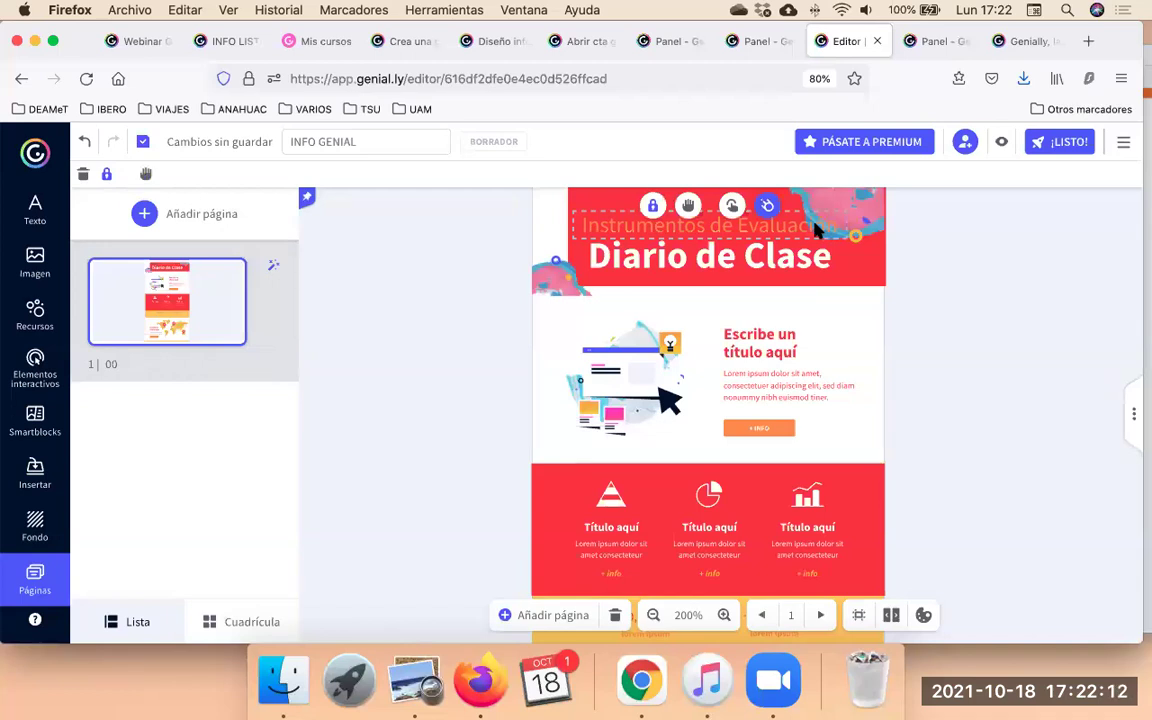
click(652, 207)
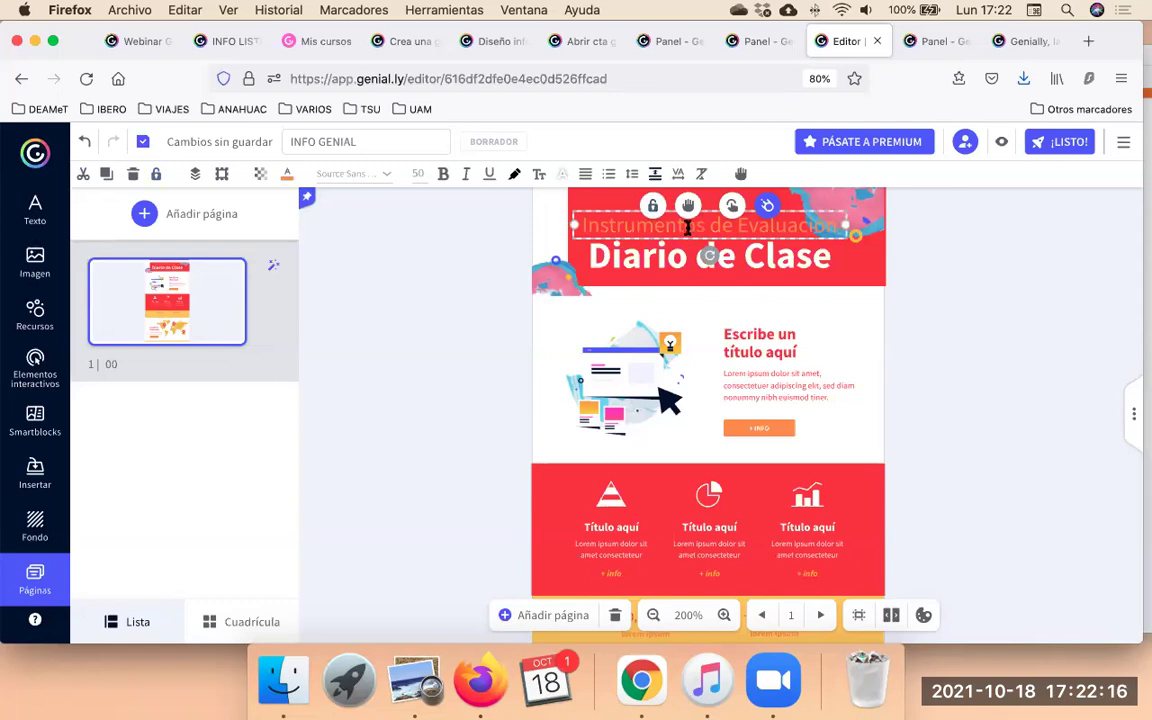
double_click(687, 228)
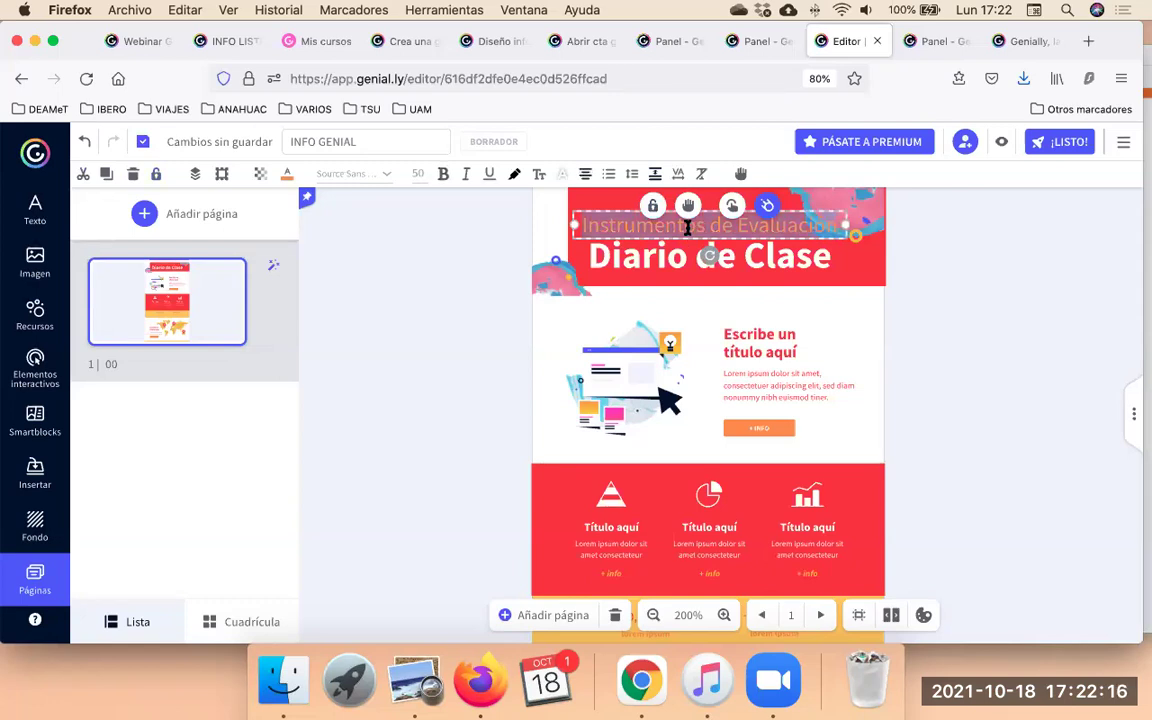
click(287, 176)
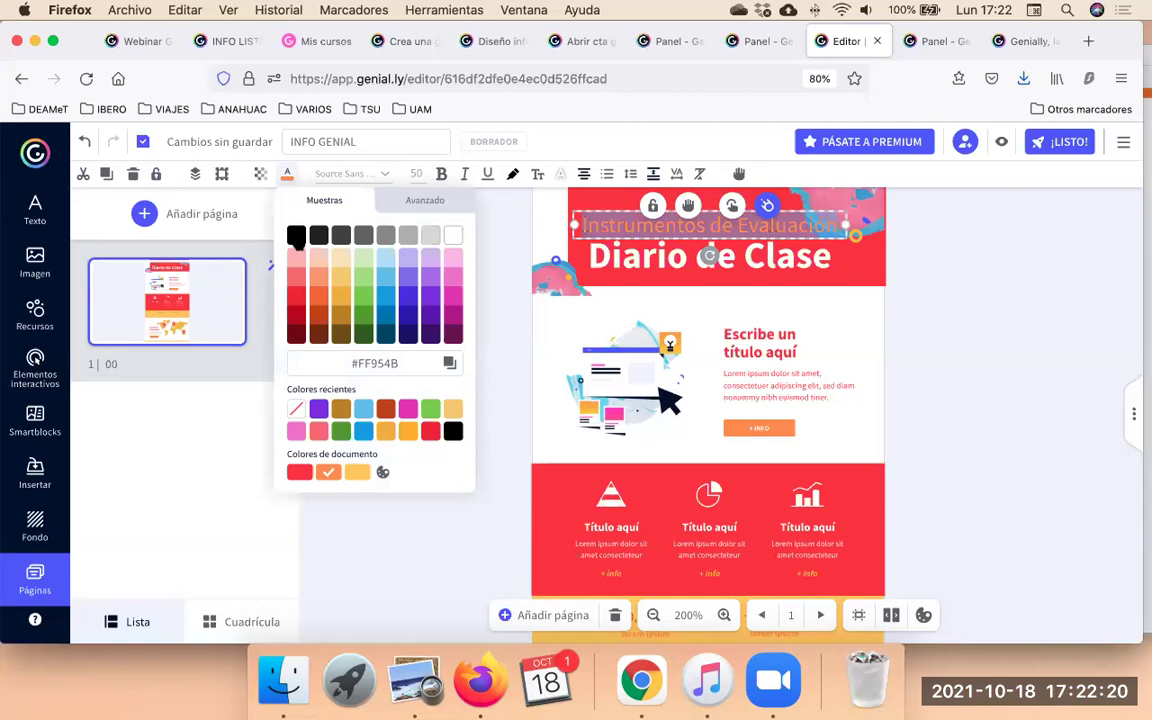
click(296, 235)
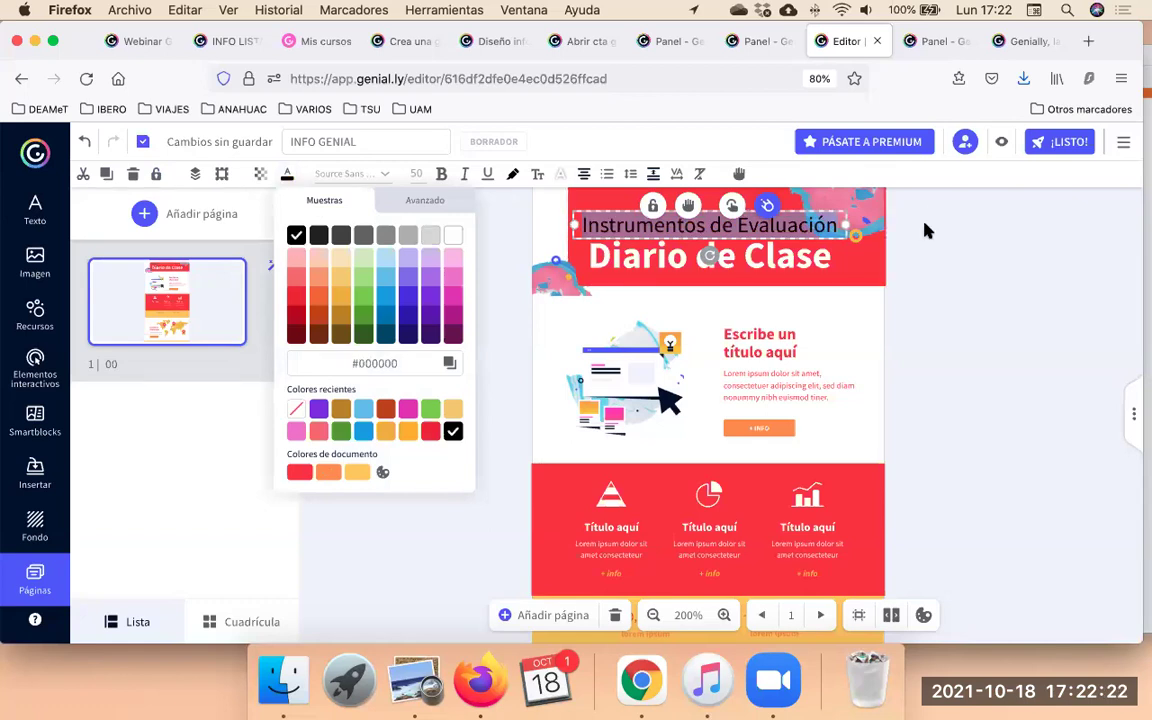
key(Escape)
click(620, 212)
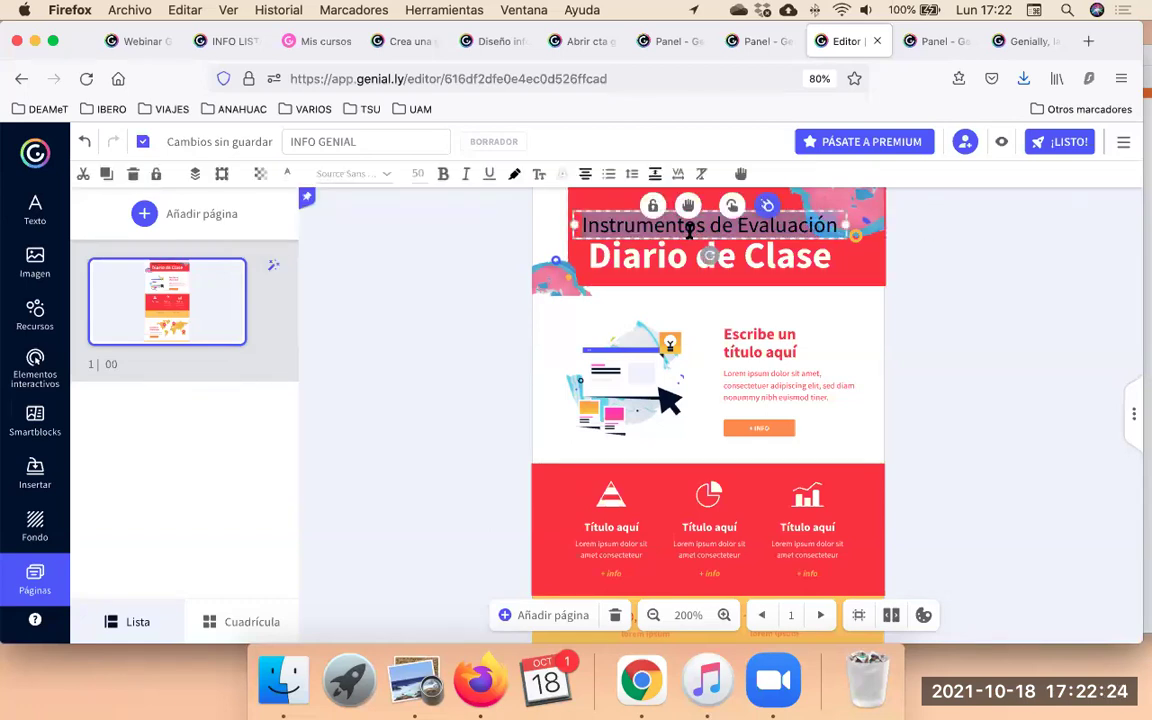
click(652, 206)
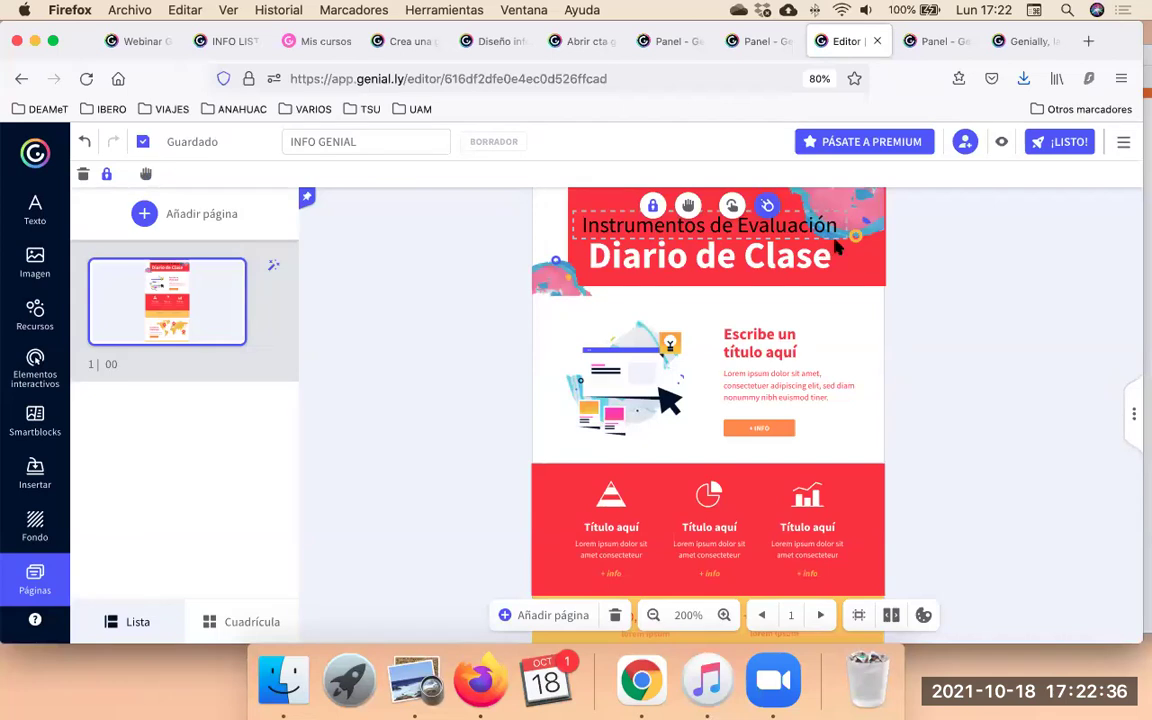
Switch to the evaluation-strategies PDF and copy the paragraph describing the class diary on page 33.
scroll(1036, 380, down, 2)
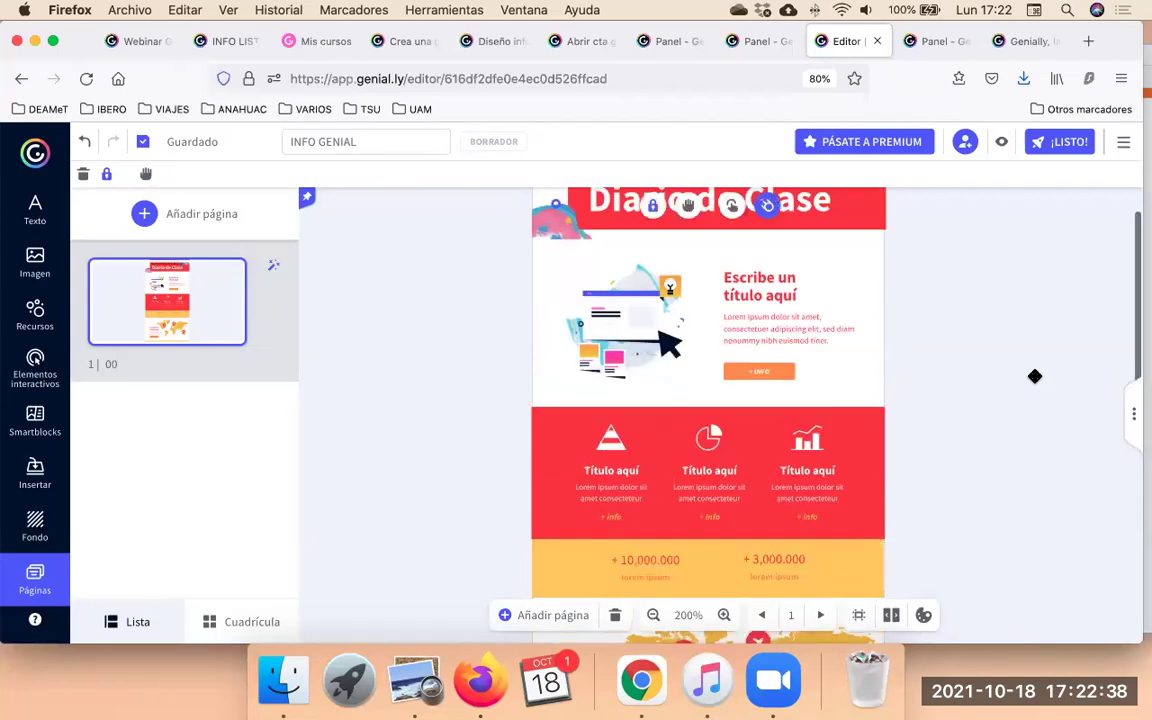
click(668, 291)
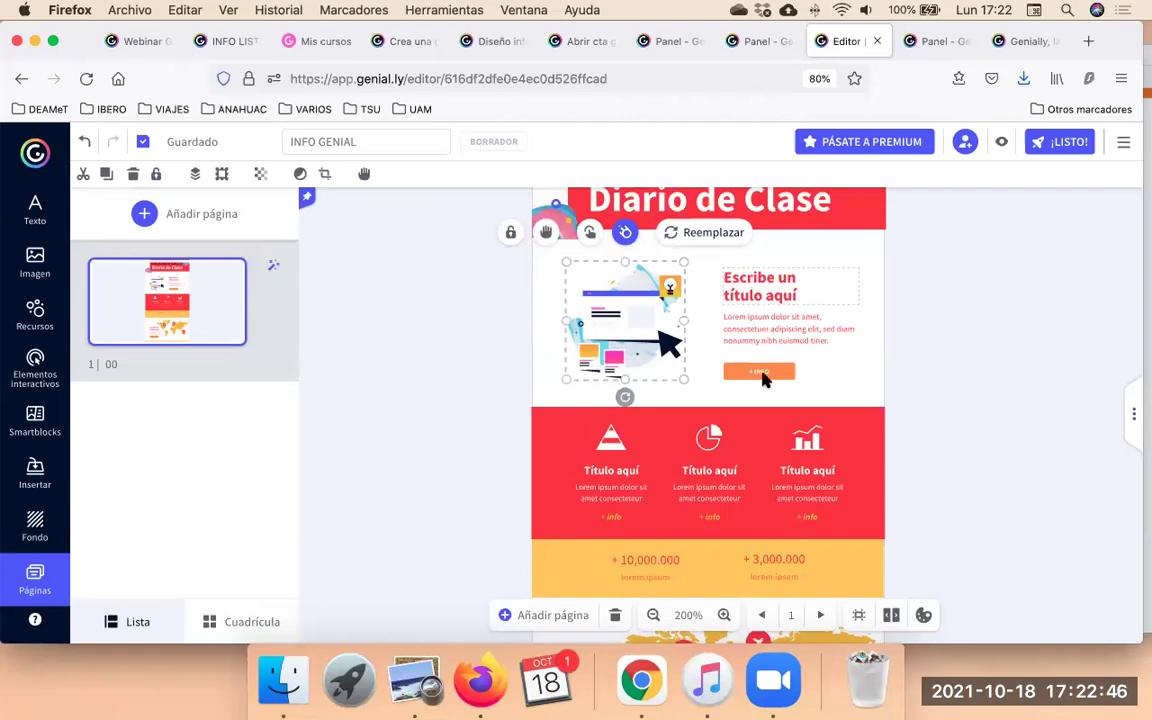
click(752, 285)
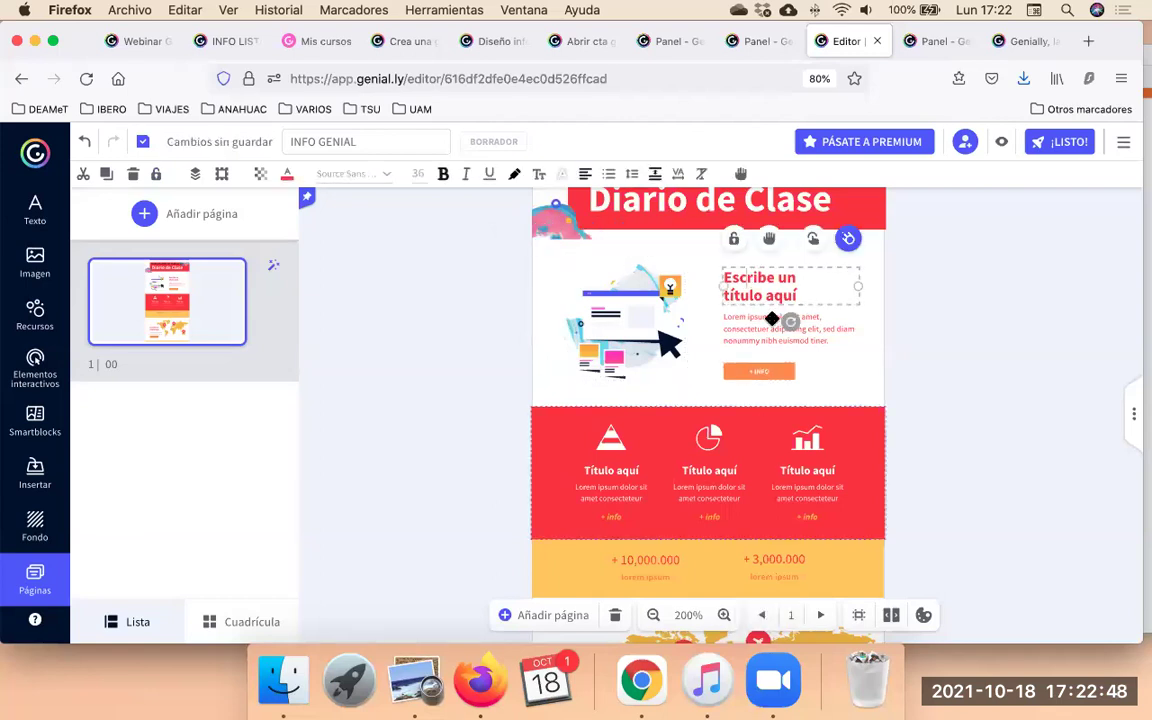
click(416, 680)
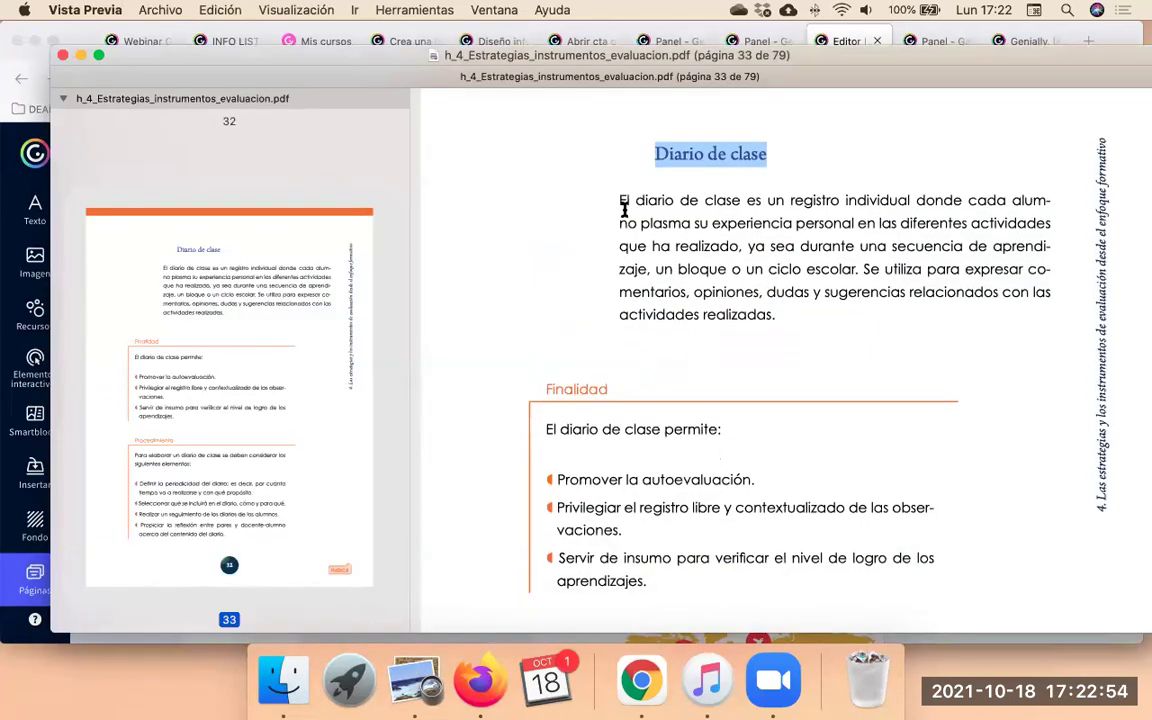
drag(620, 201, 773, 304)
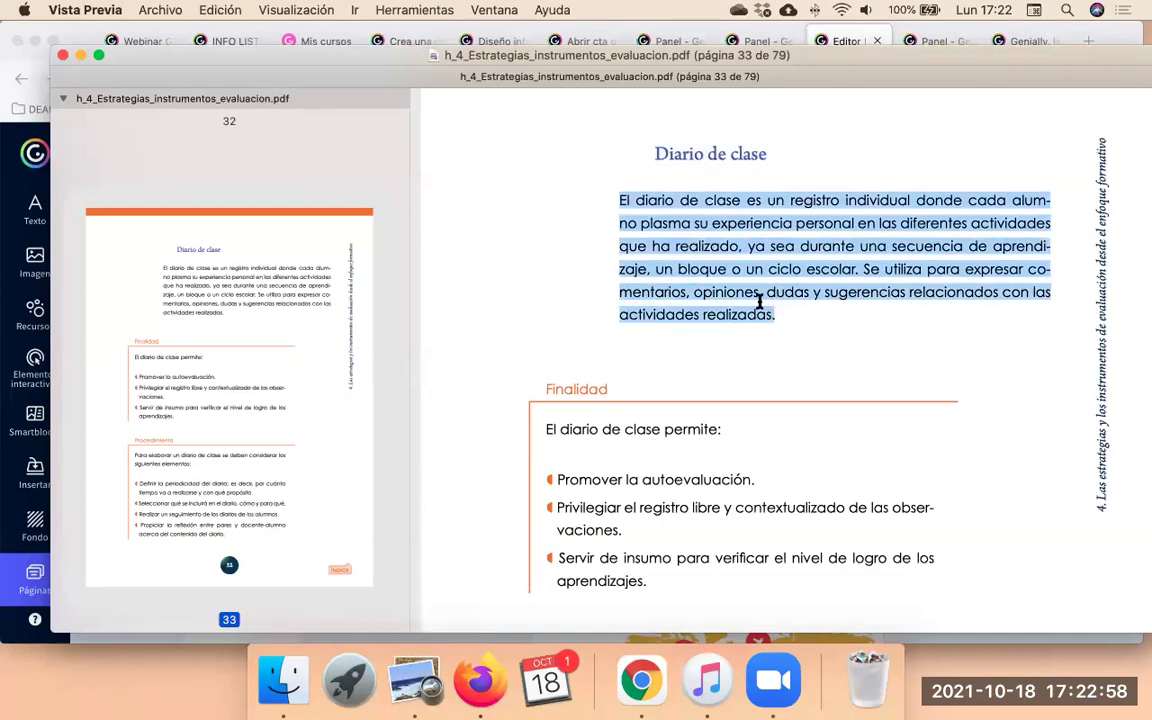
key(super+Tab)
Replace the title "Escribe un título aquí" with "Descripción" and its placeholder paragraph with the copied description.
drag(802, 297, 716, 276)
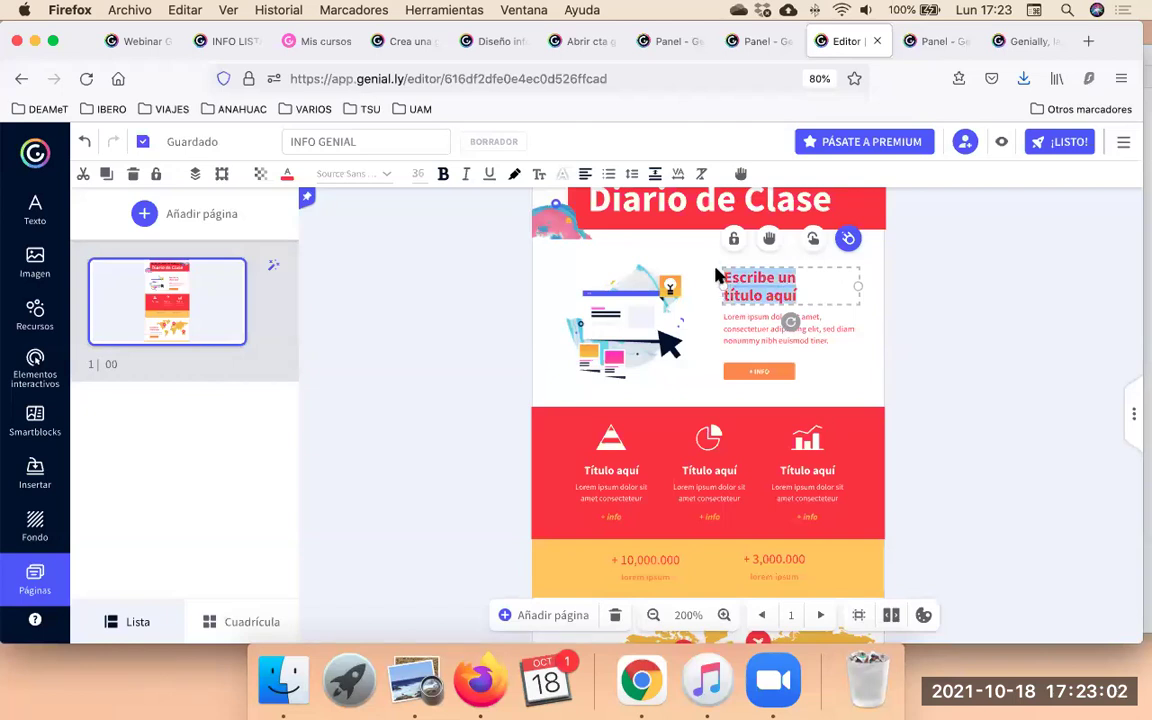
text(Descripción)
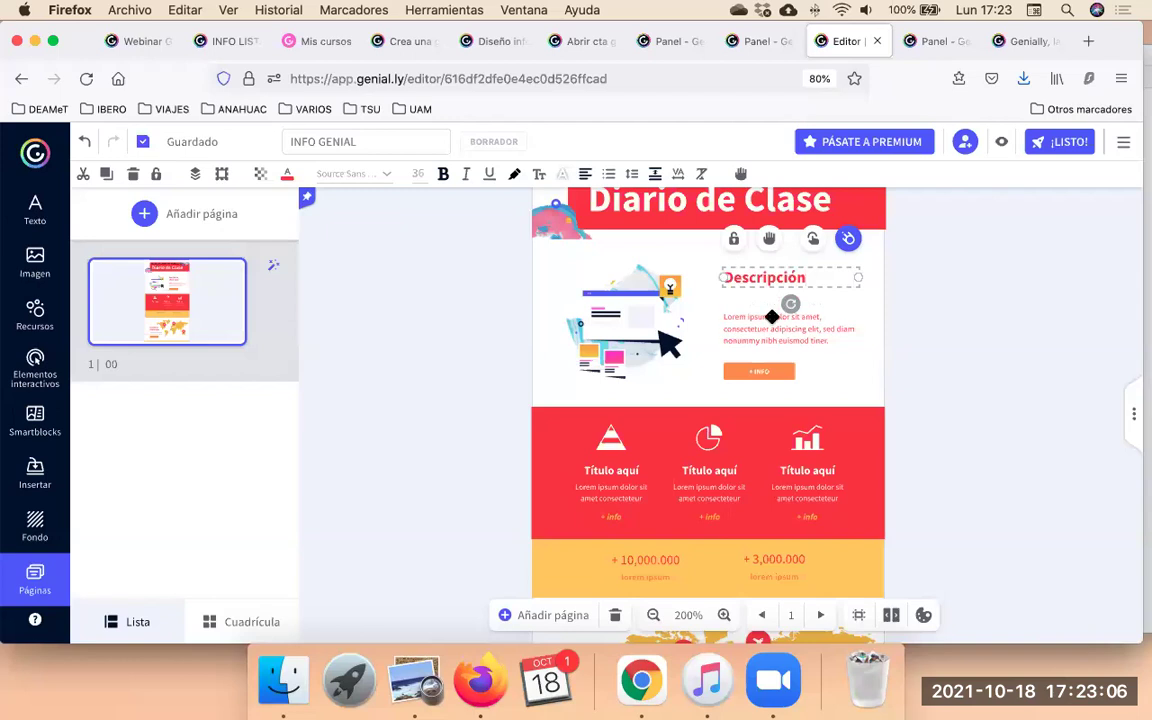
double_click(806, 322)
key(super+v)
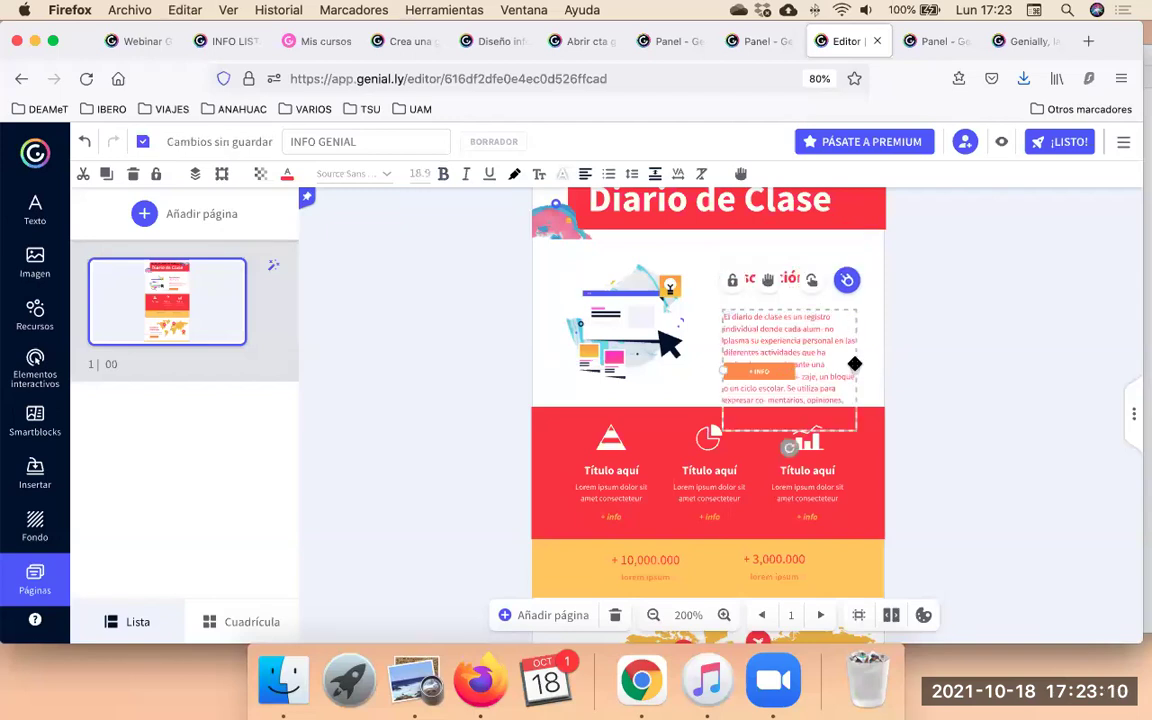
Widen the description paragraph, then move it and the title "Descripción" up so the text clears the "+ INFO" button.
drag(897, 362, 905, 364)
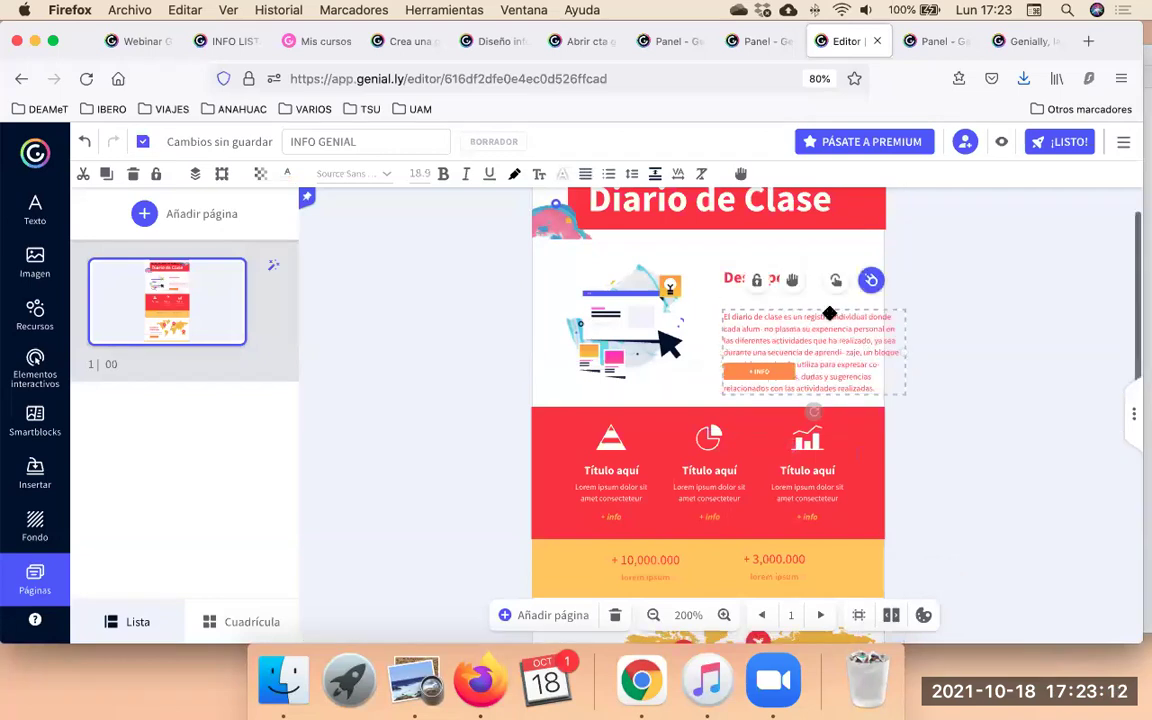
drag(804, 298, 781, 284)
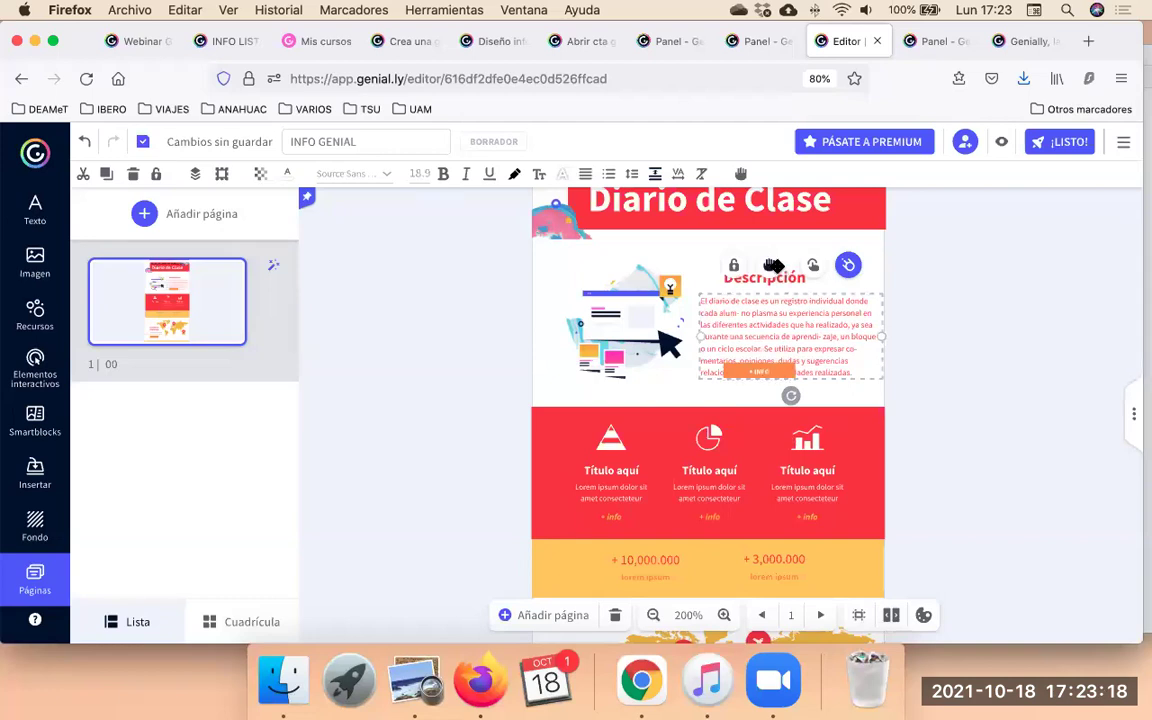
click(977, 265)
drag(737, 276, 748, 252)
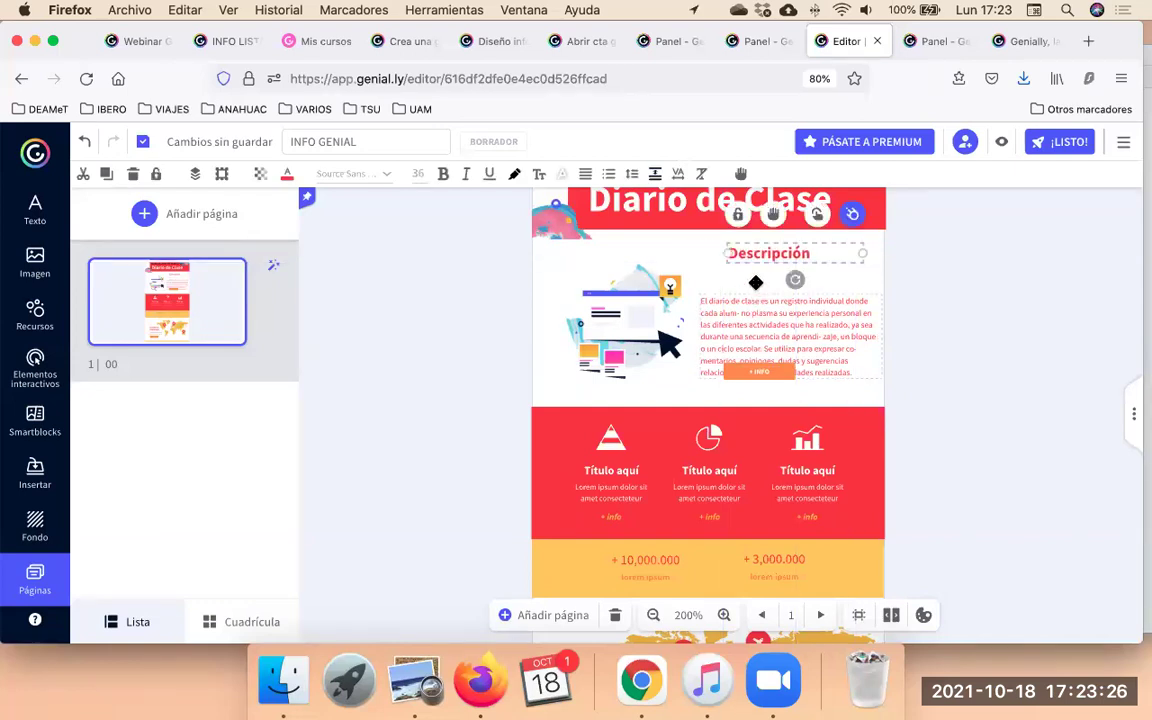
drag(758, 311, 757, 290)
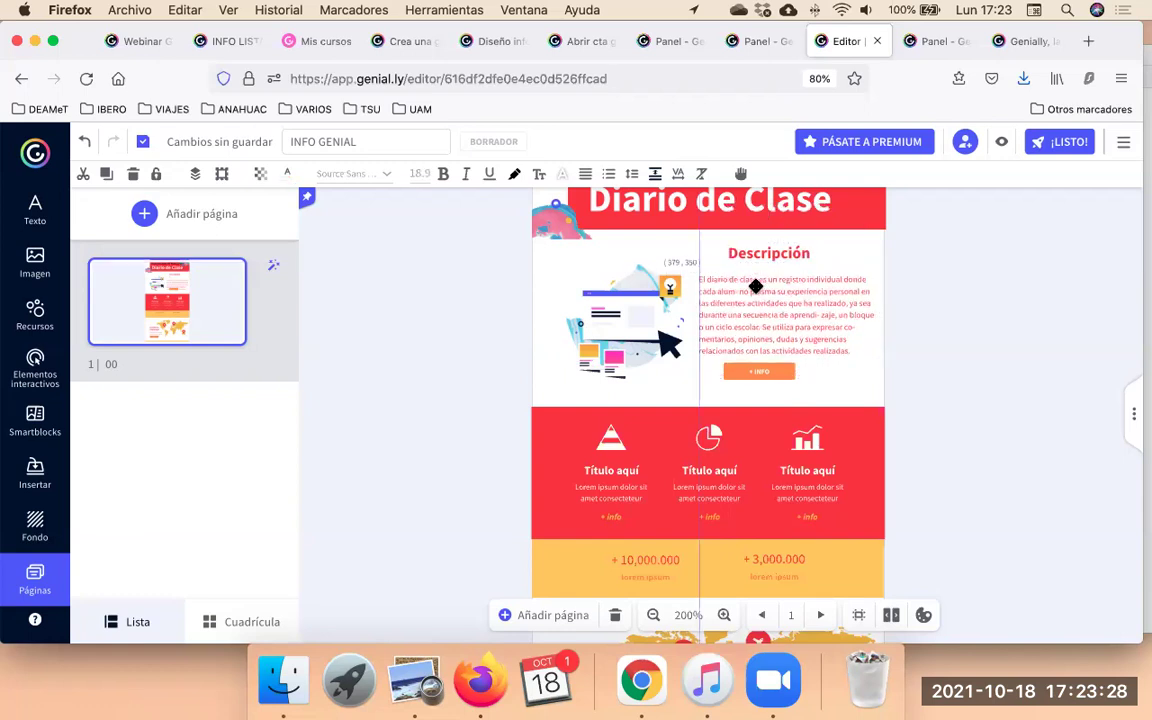
key(Escape)
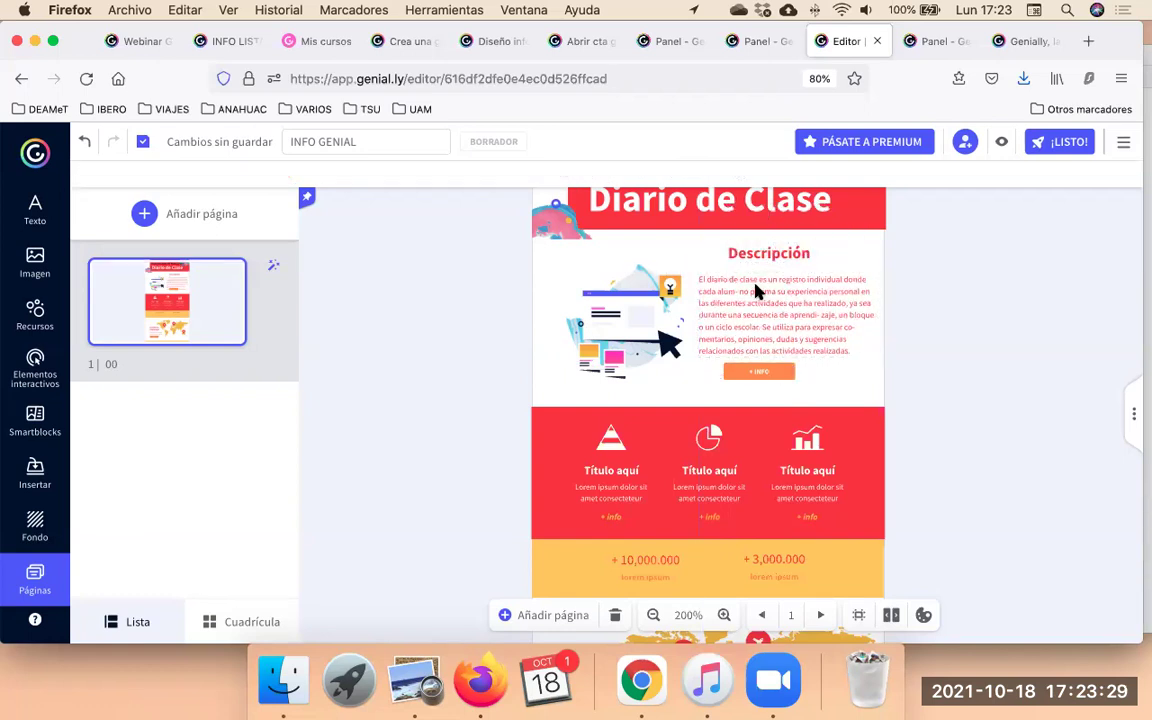
click(785, 373)
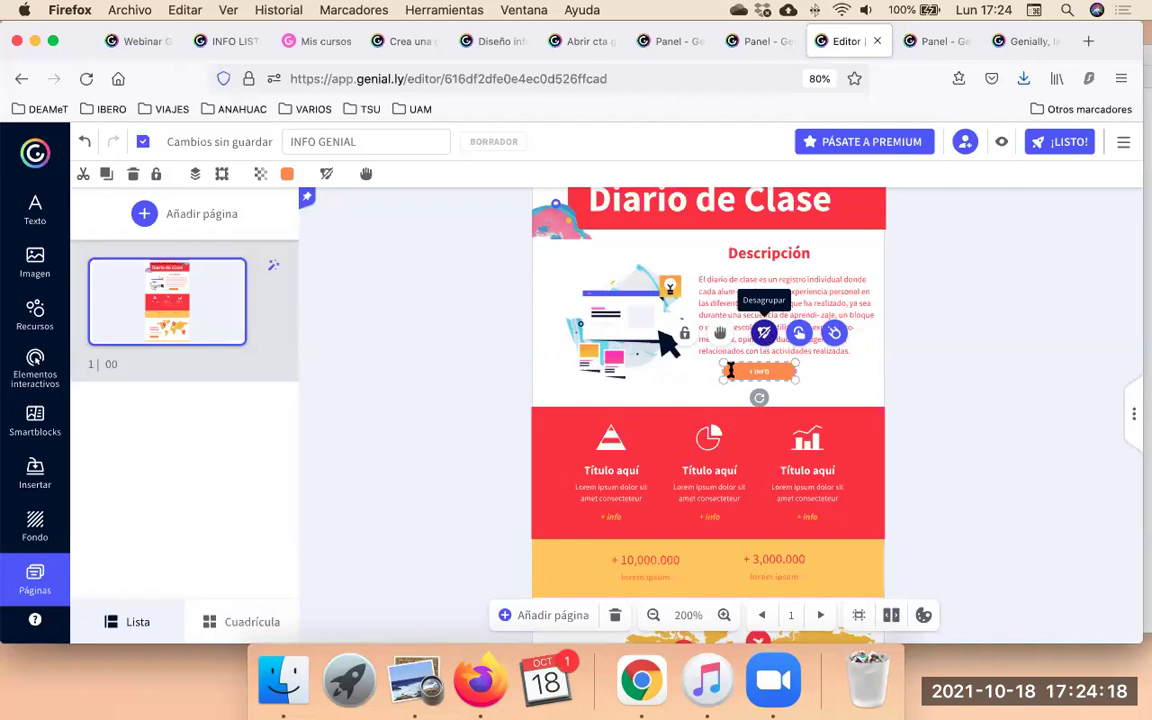
click(764, 332)
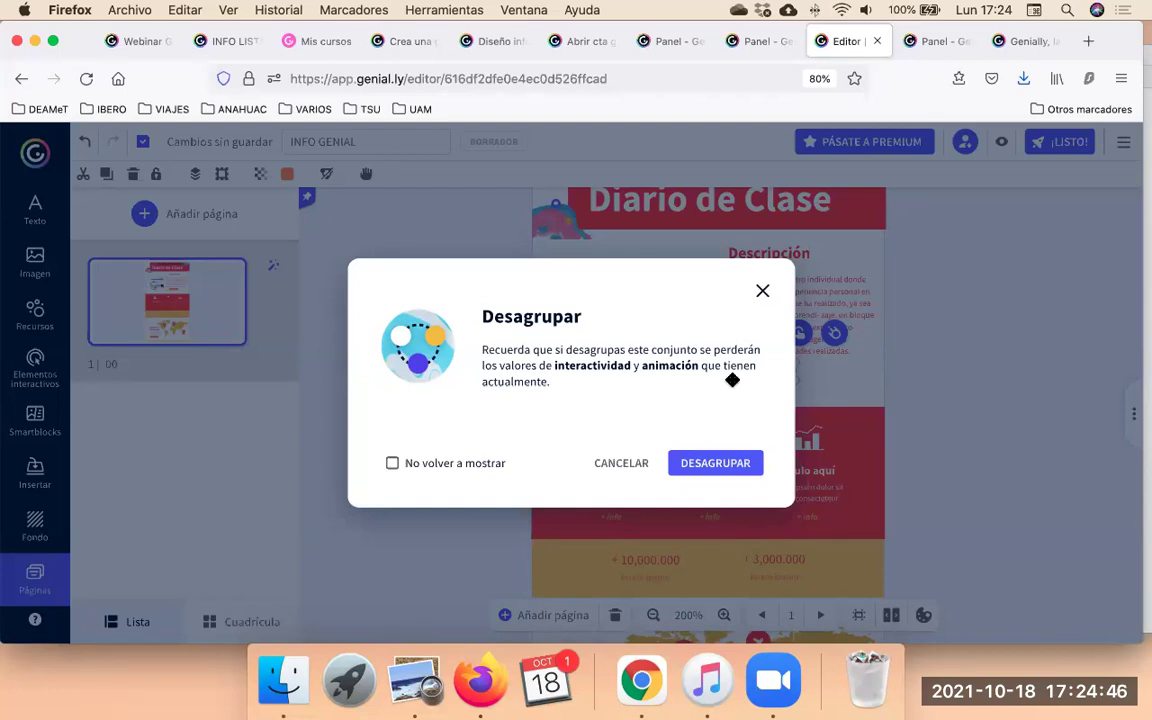
click(621, 463)
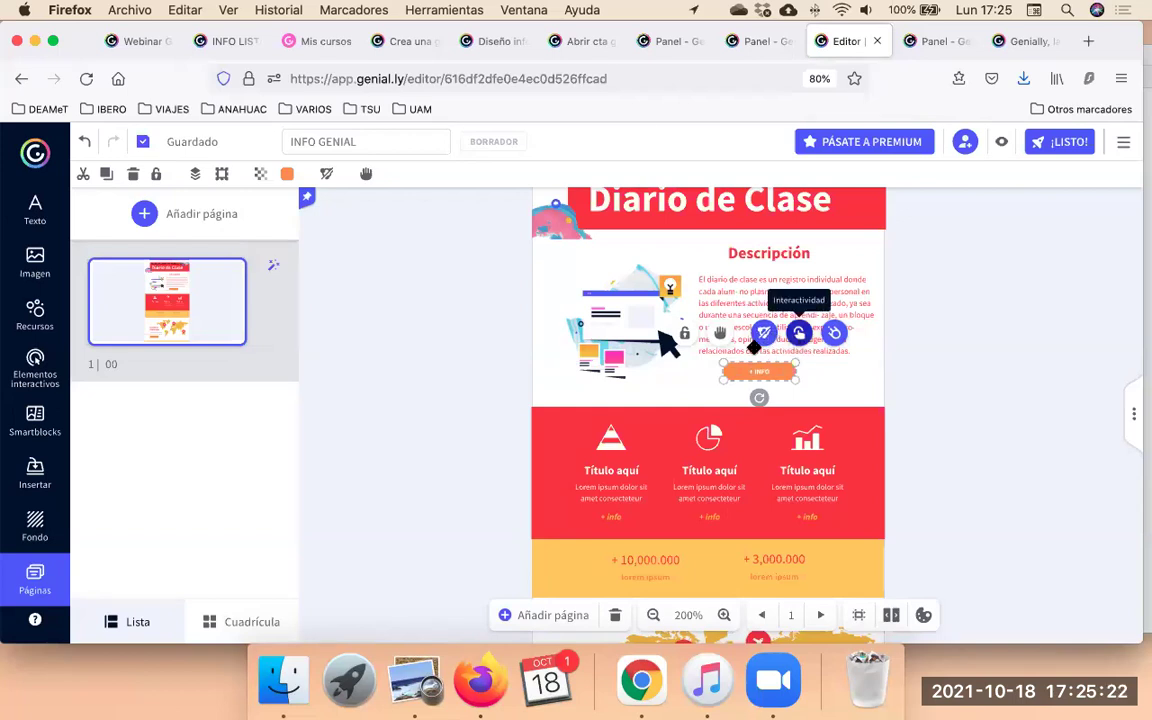
Edit the "+ INFO" button's interactive window, replacing its placeholder heading with "Asignaturas en donde se aplicará".
click(798, 334)
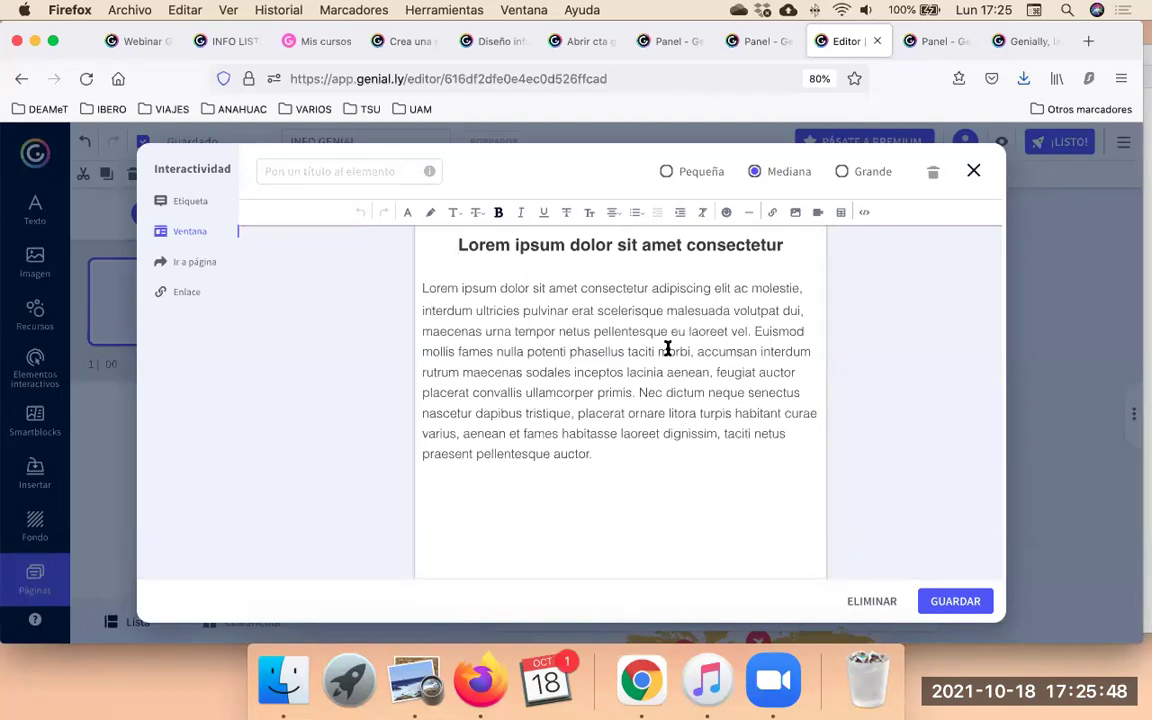
drag(789, 246, 516, 246)
key(BackSpace)
key(BackSpace)
key(BackSpace)
key(BackSpace)
key(BackSpace)
key(BackSpace)
key(BackSpace)
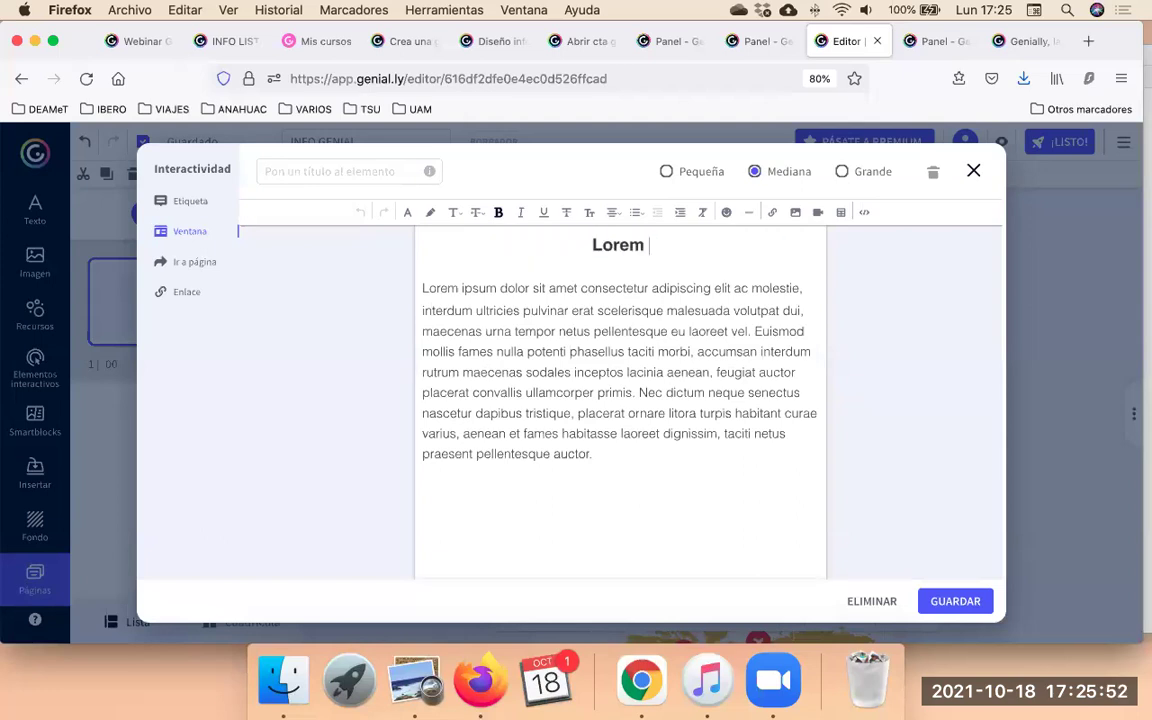
text(A)
key(BackSpace)
text(Cl)
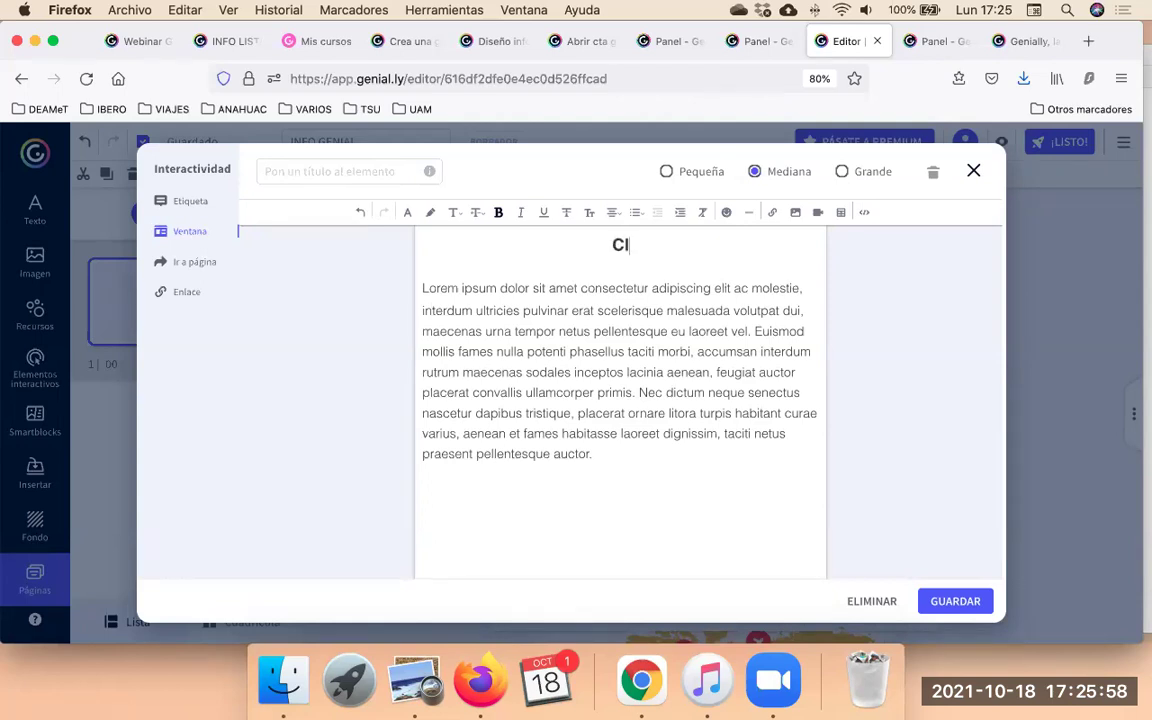
text(ases)
key(BackSpace)
key(BackSpace)
key(BackSpace)
key(BackSpace)
key(BackSpace)
key(BackSpace)
text(Asignaturas)
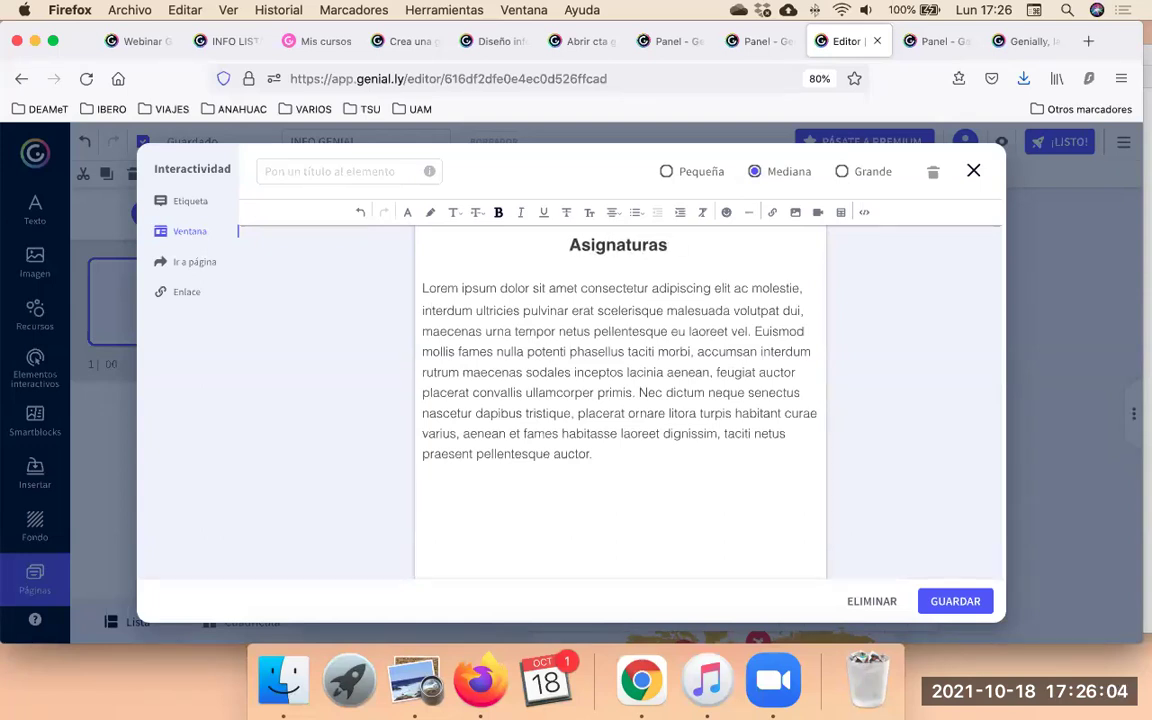
text( en donde se )
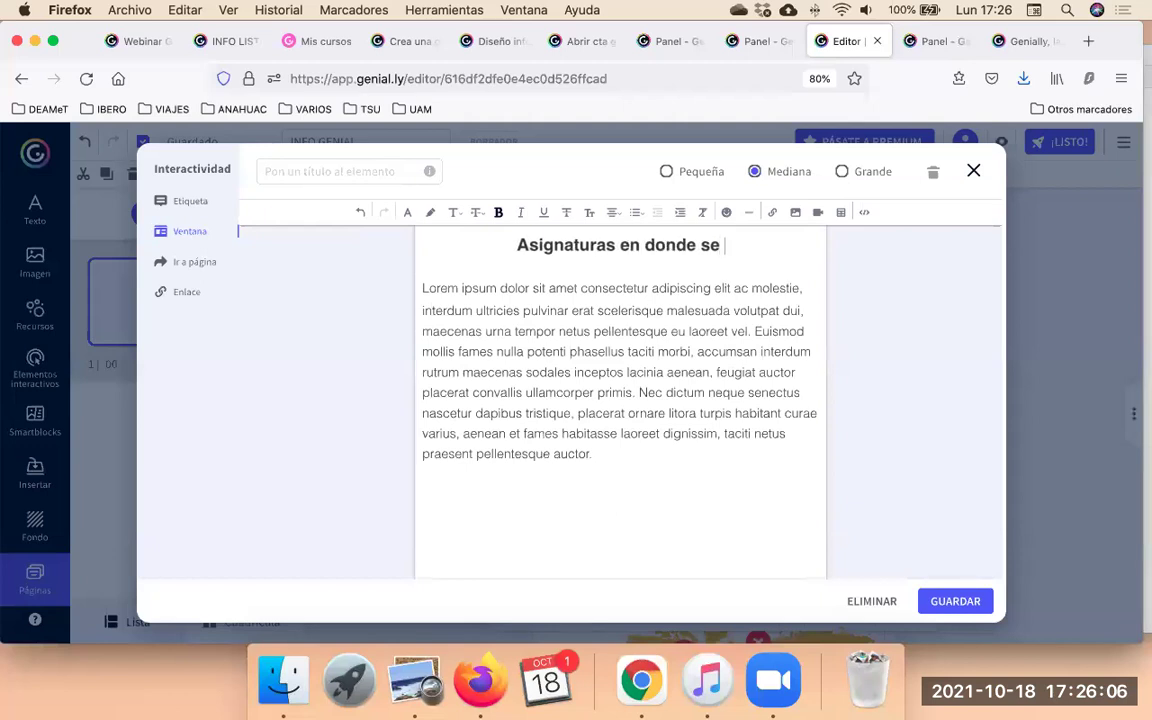
text(aplicará)
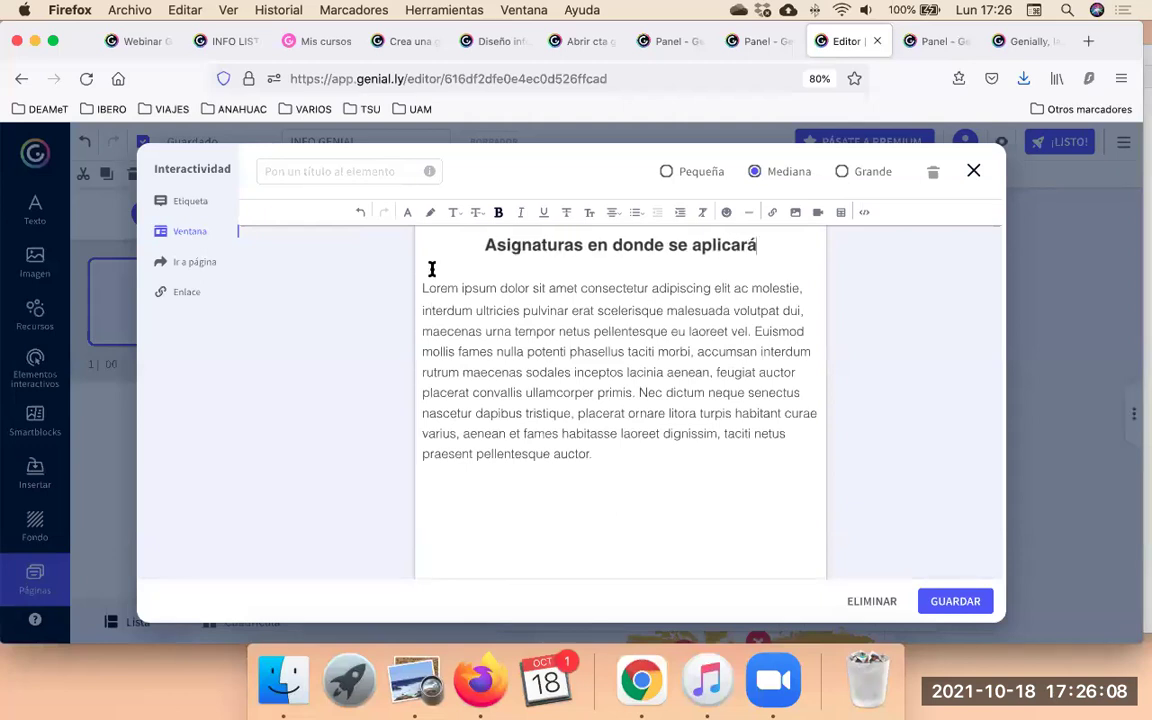
Replace the placeholder paragraph under the window's heading with two lines, "Lógica" and "Matemáticas aplicadad".
drag(593, 454, 461, 288)
key(BackSpace)
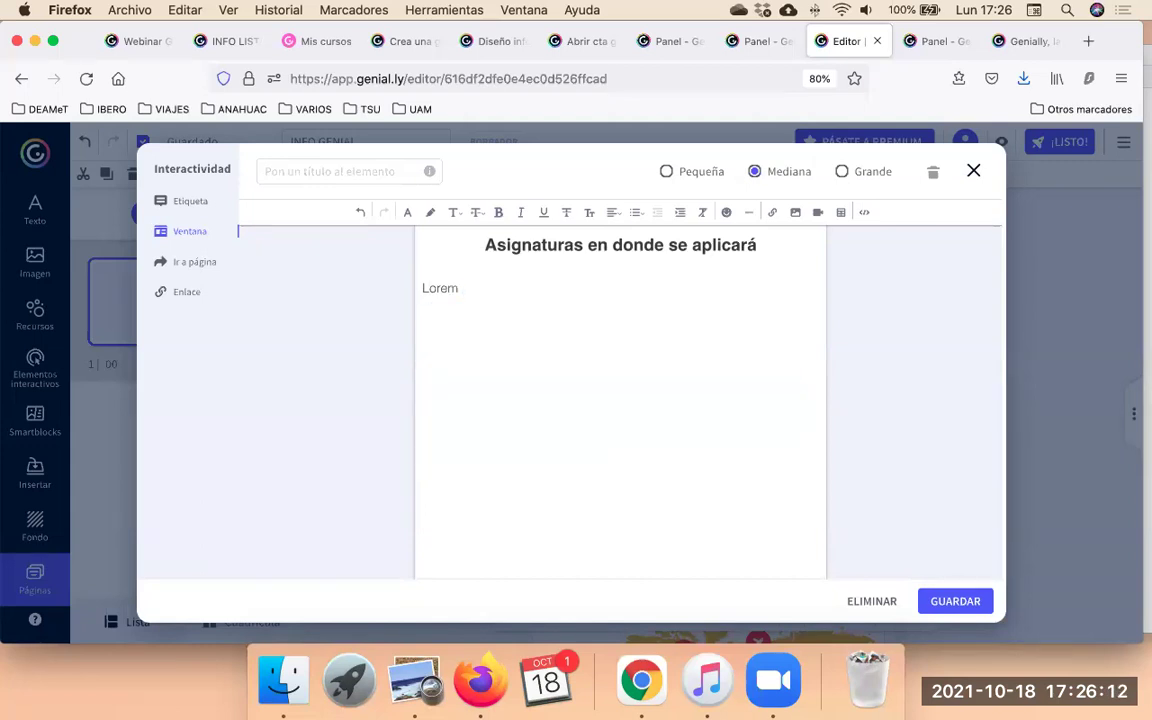
key(BackSpace)
key(BackSpace)
key(BackSpace)
key(BackSpace)
text(L)
text(ógica )
text(Matemát)
text(icas aplicaf)
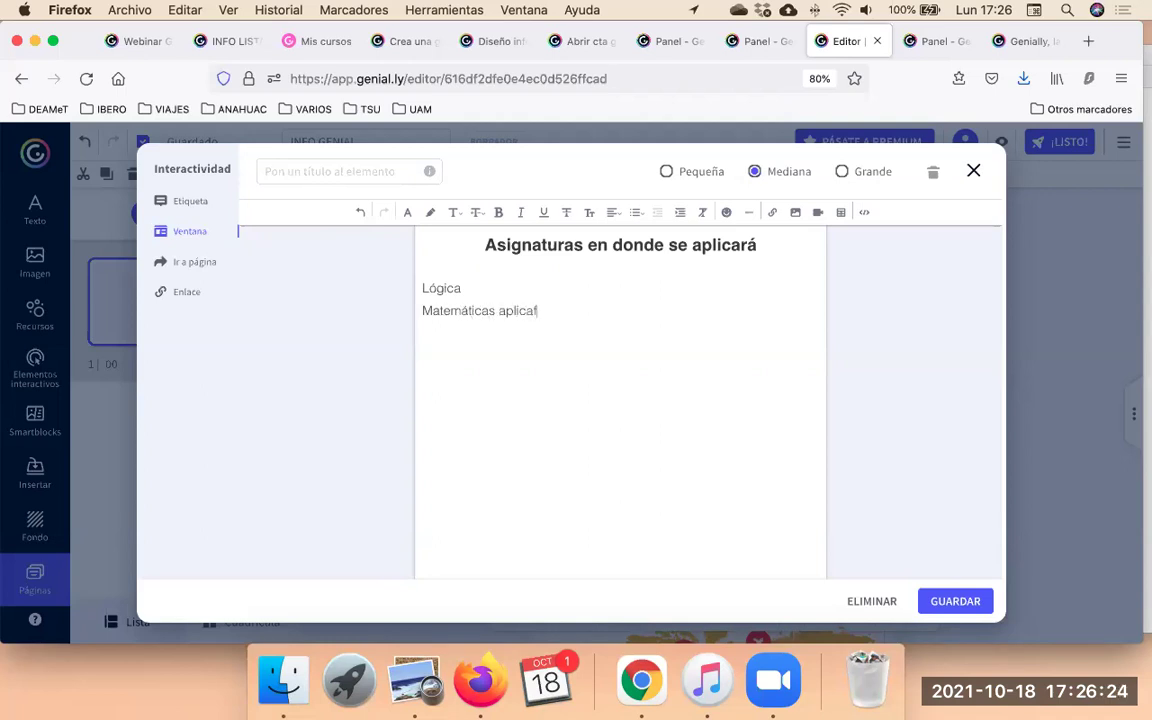
key(BackSpace)
text(dad)
Format the two subject lines as a bulleted list.
key(shift+Up)
key(super+shift+Left)
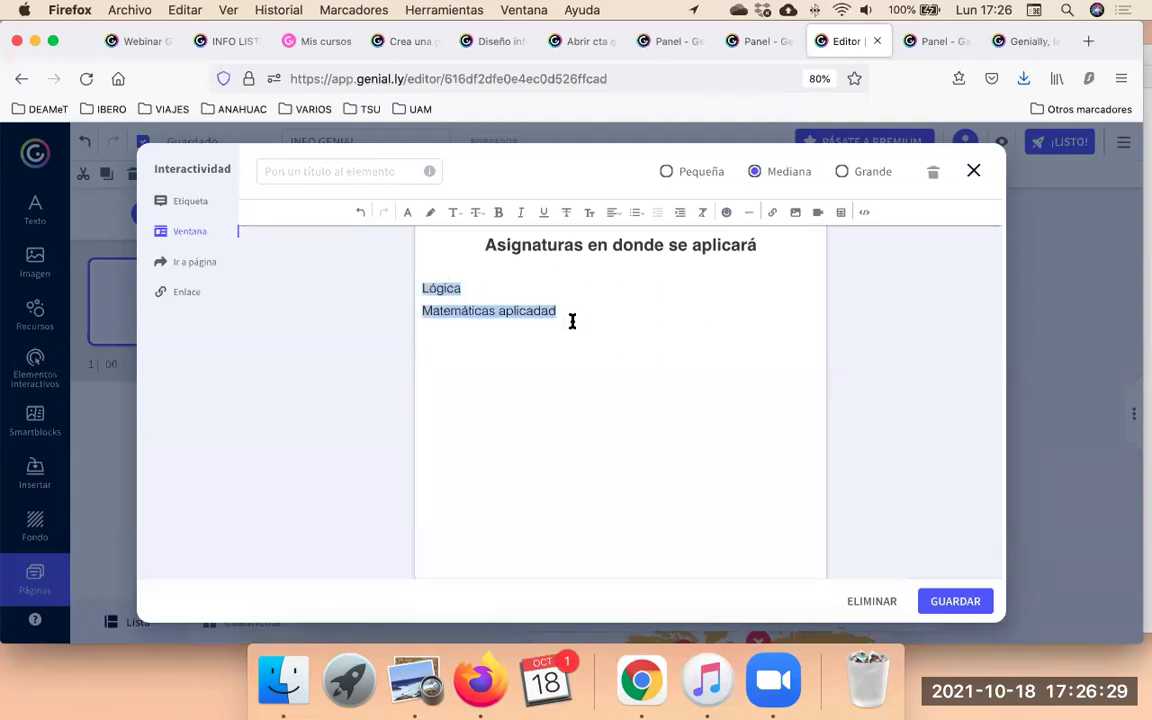
click(634, 216)
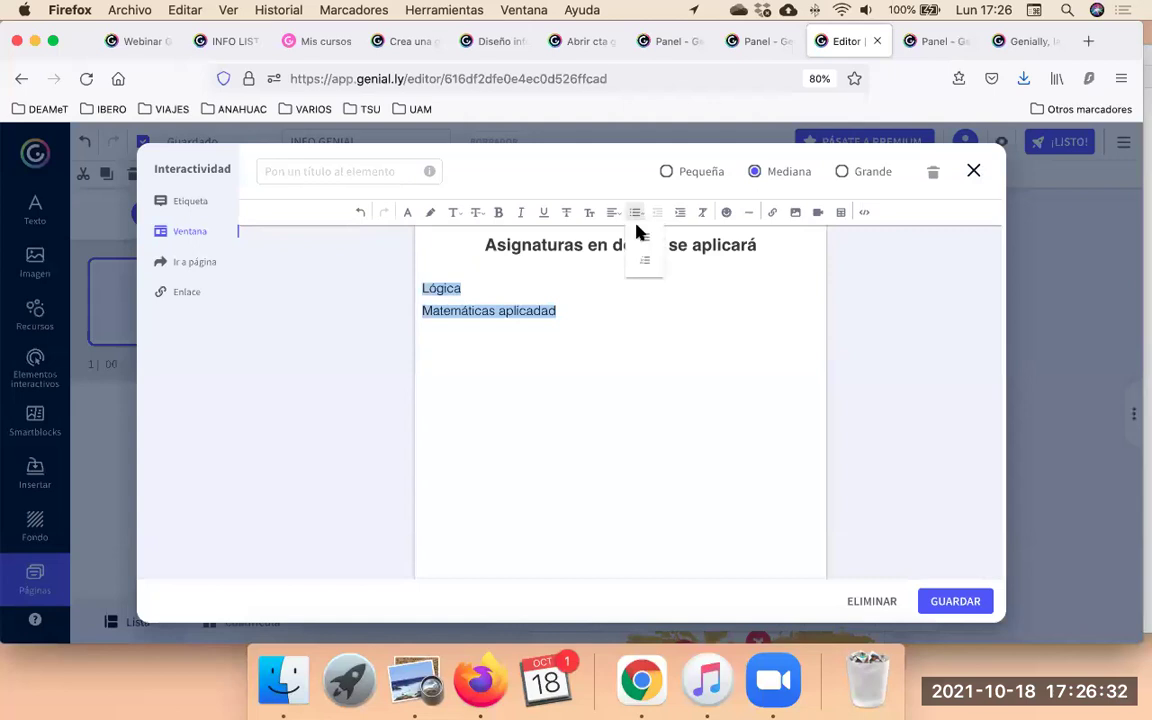
click(640, 237)
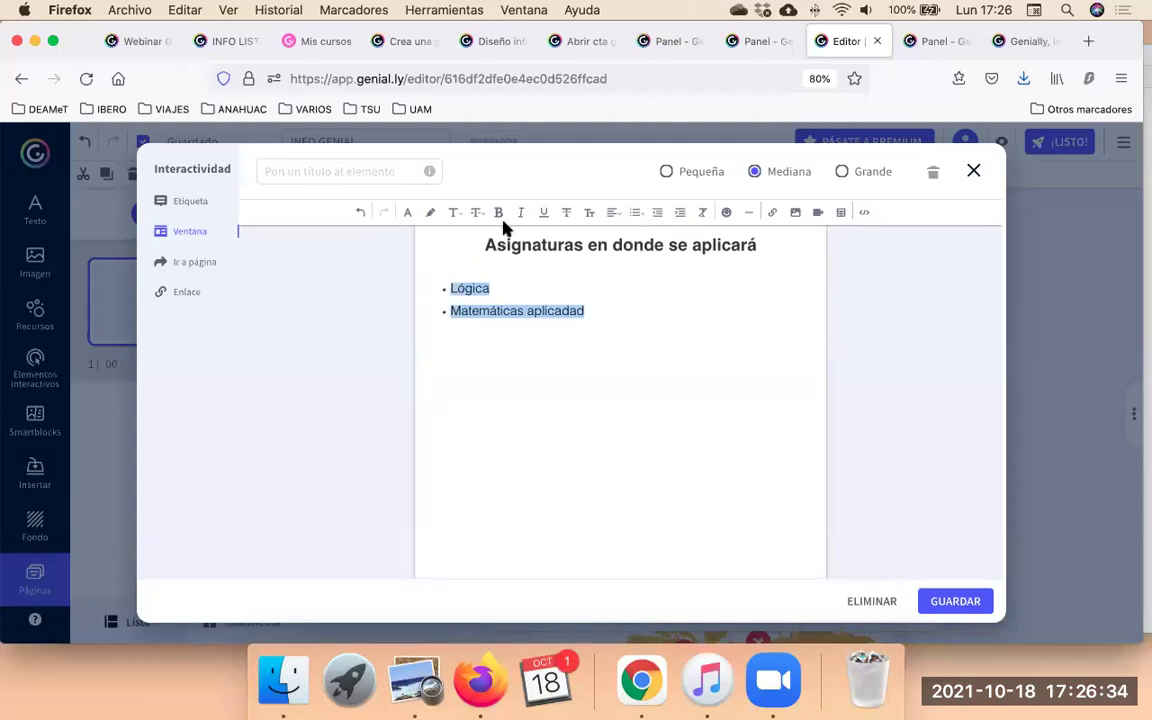
Format the two bulleted subjects in red, the largest available font size and the Tahoma font.
click(407, 214)
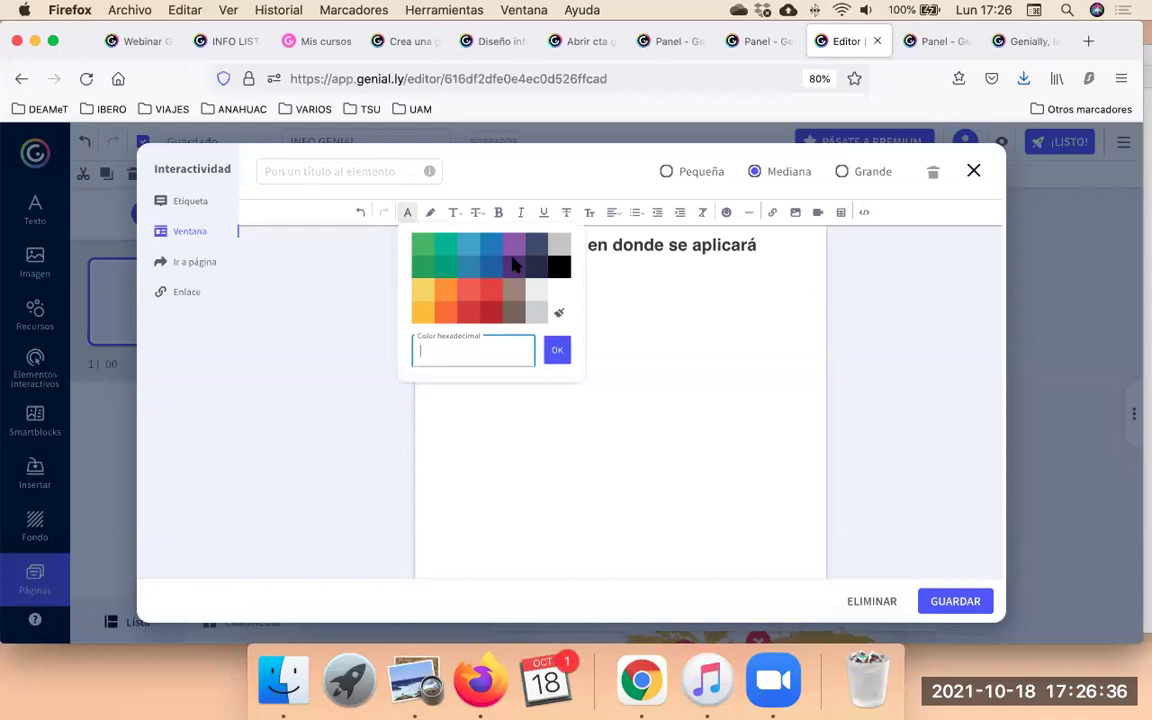
click(478, 214)
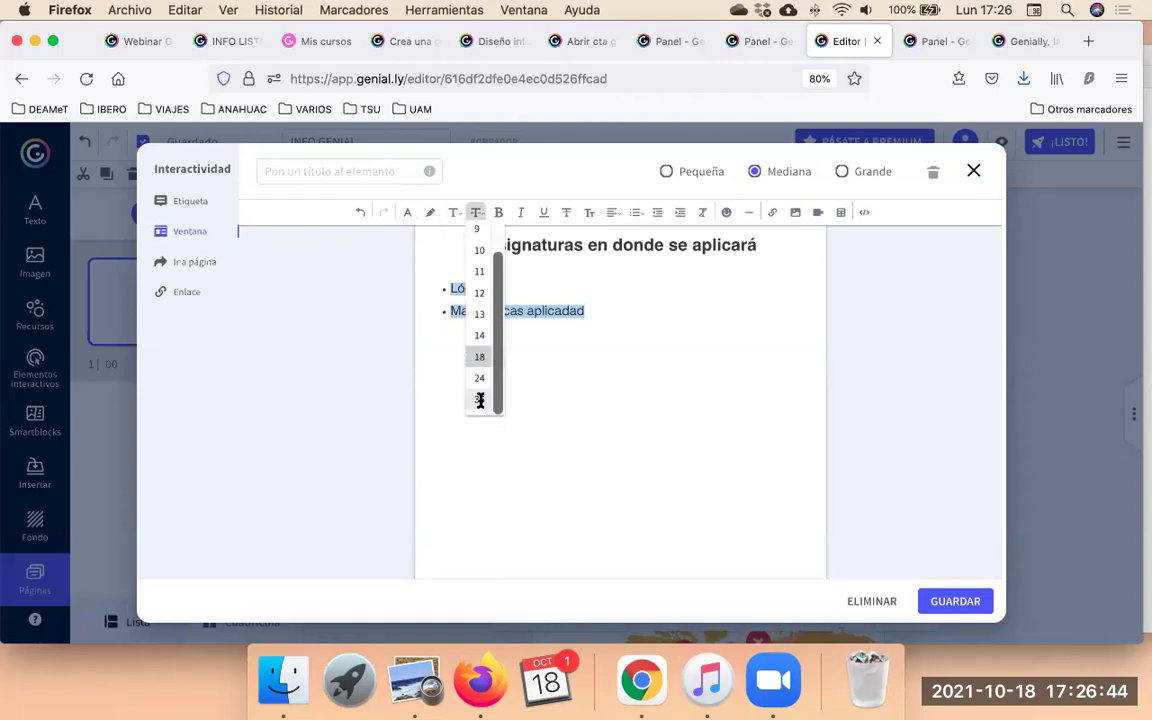
click(480, 400)
click(455, 213)
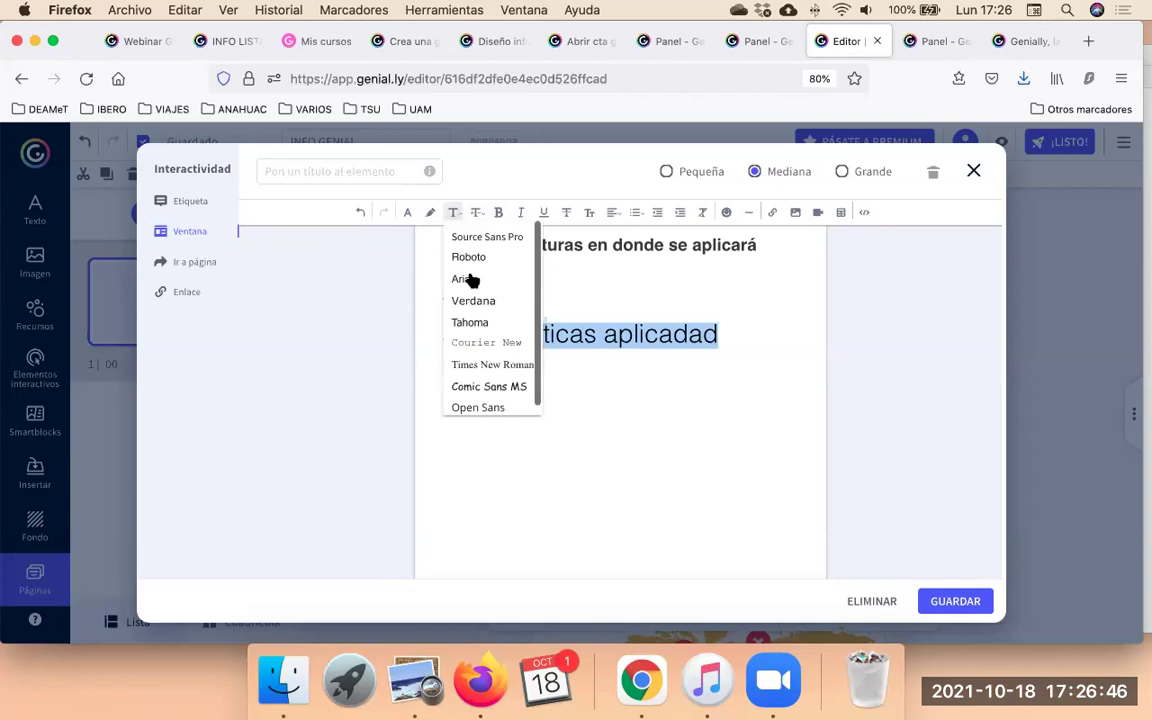
click(476, 323)
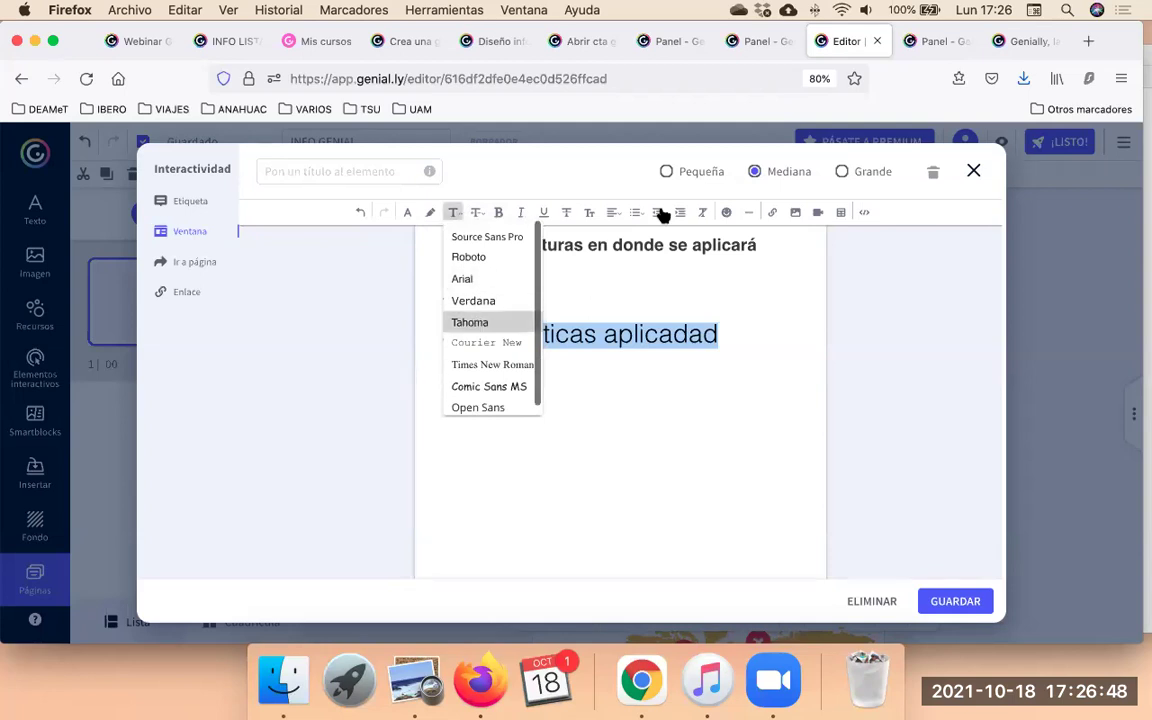
Correct the last word of the second bullet to "aplicadas" and start a new line after it.
click(717, 334)
key(BackSpace)
text(s)
key(Return)
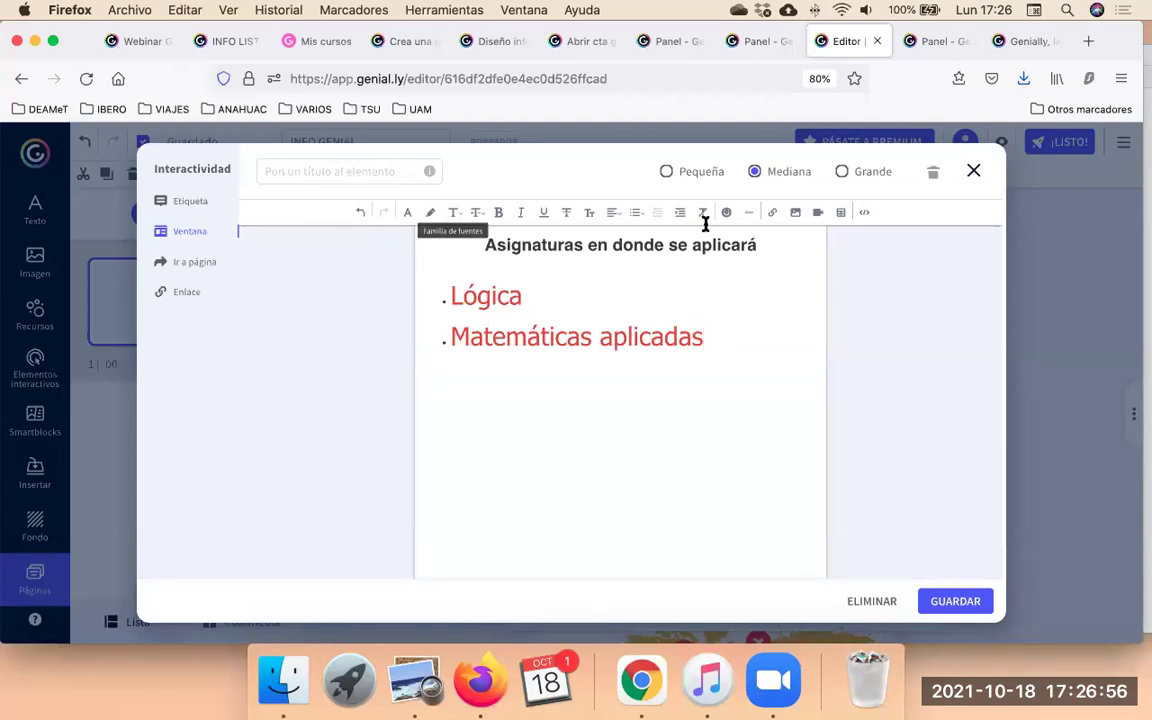
Insert the desktop image oca.png into the pop-up window below the bulleted subjects.
click(795, 213)
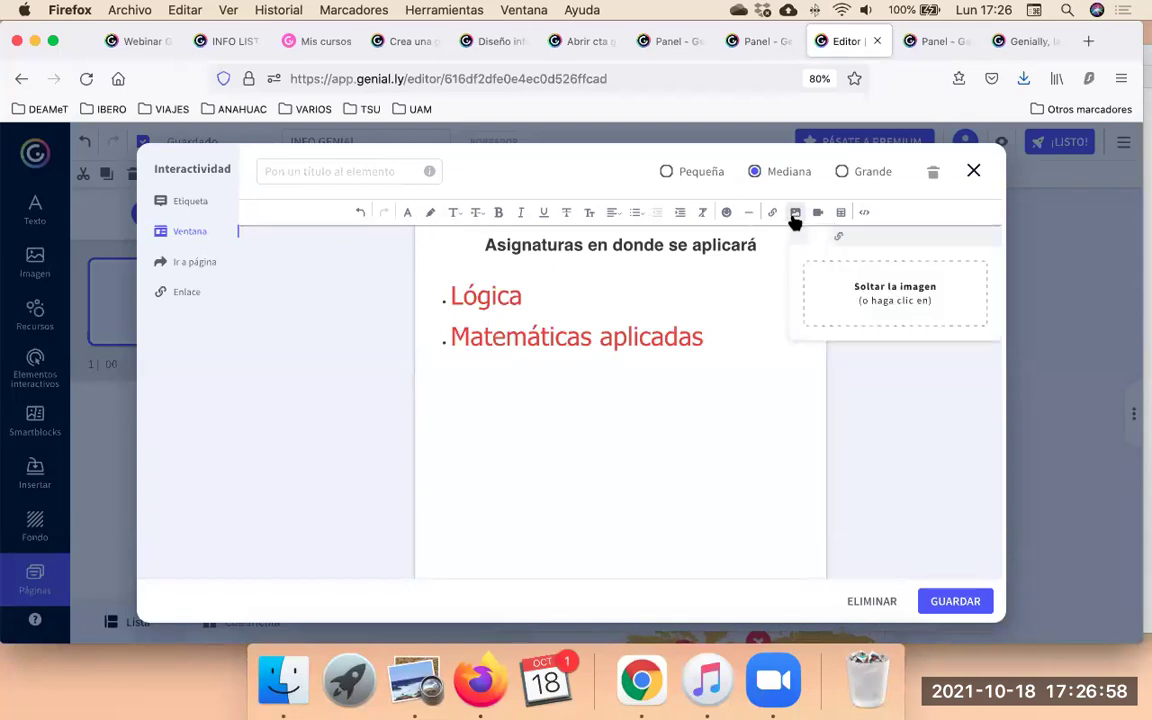
click(281, 662)
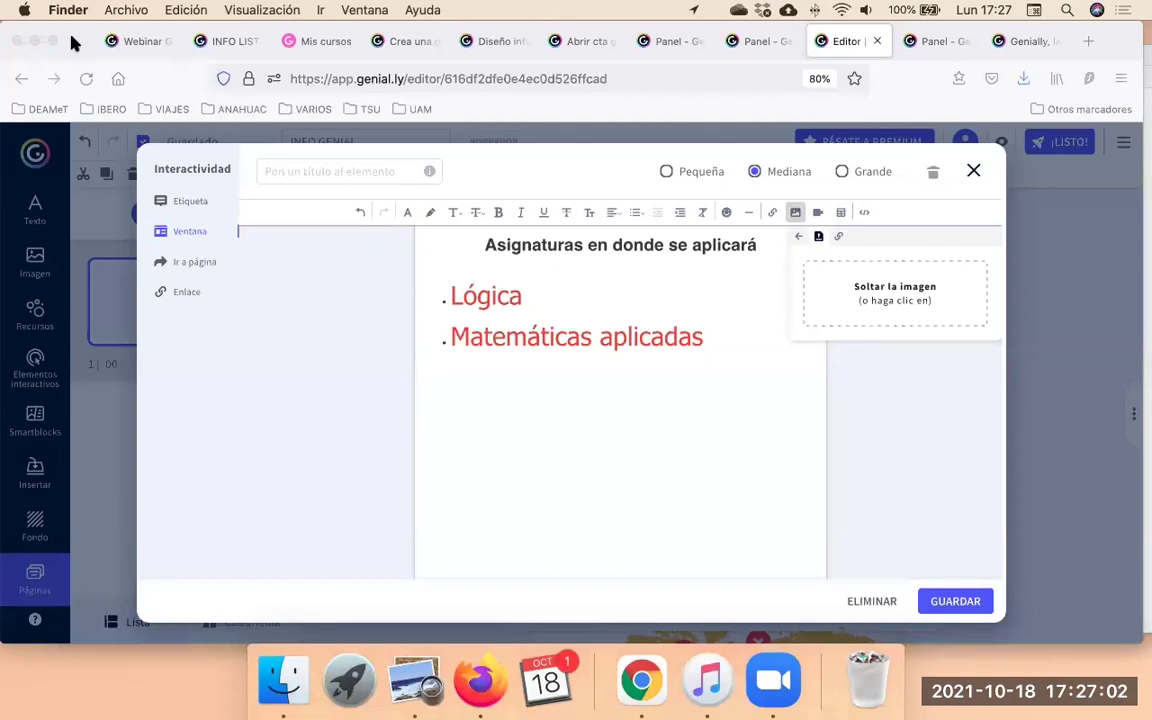
drag(75, 42, 197, 28)
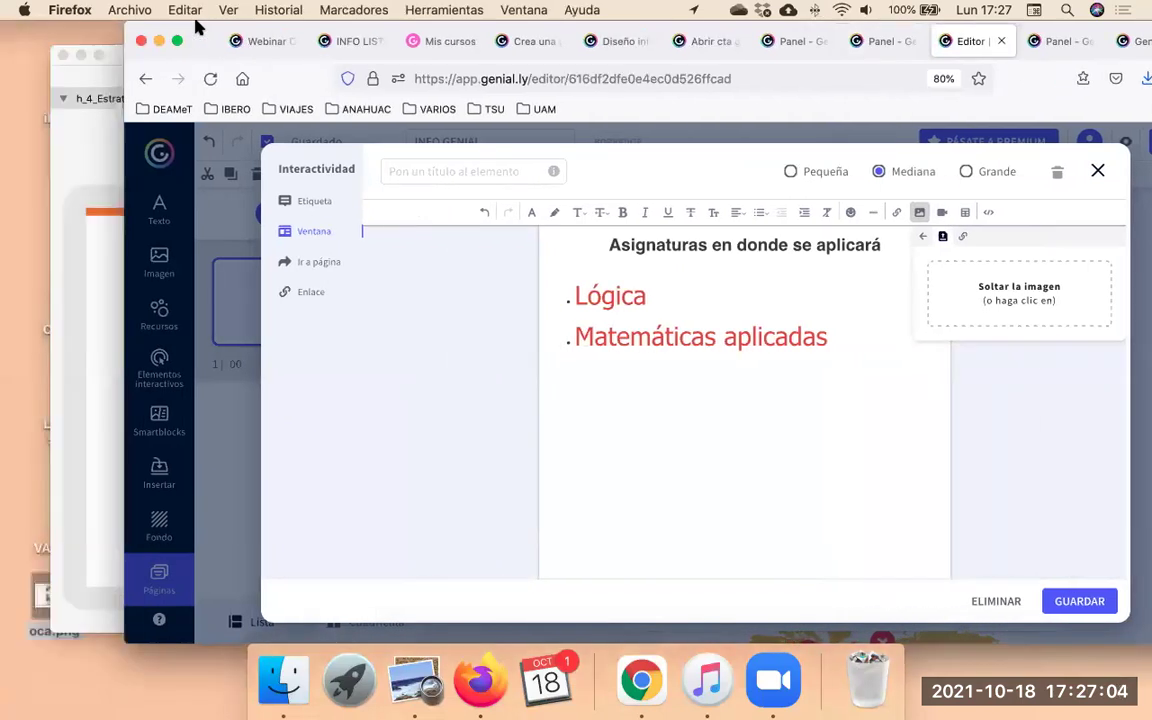
click(40, 595)
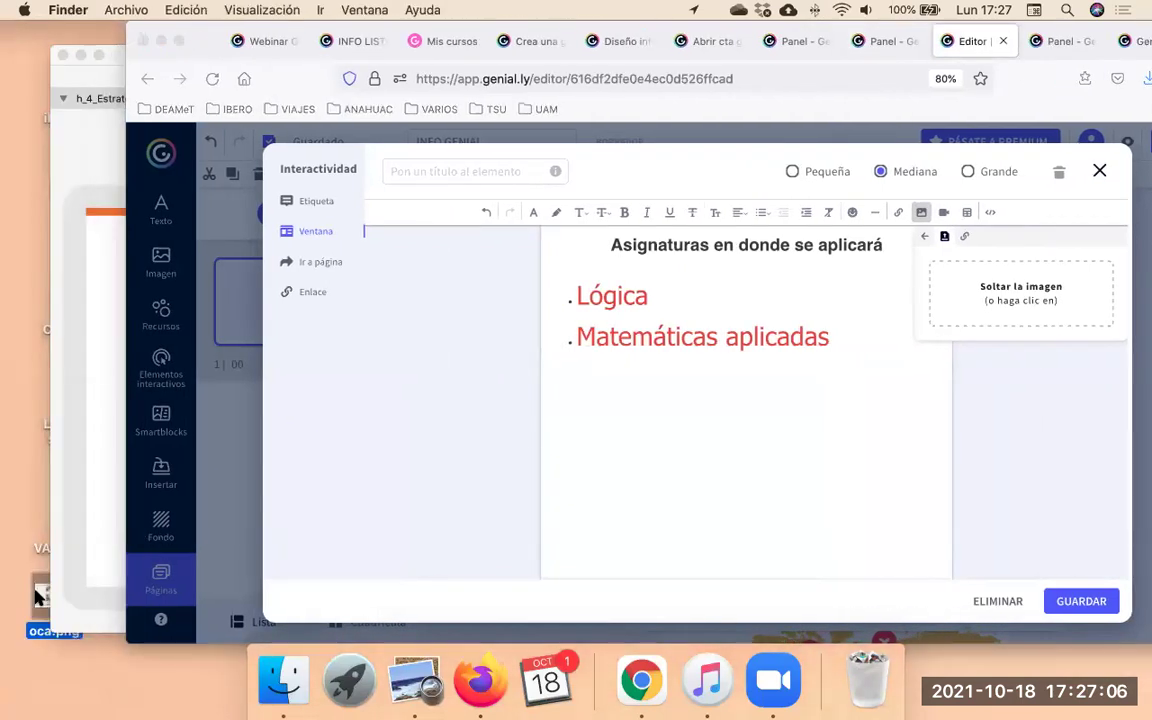
drag(37, 597, 979, 294)
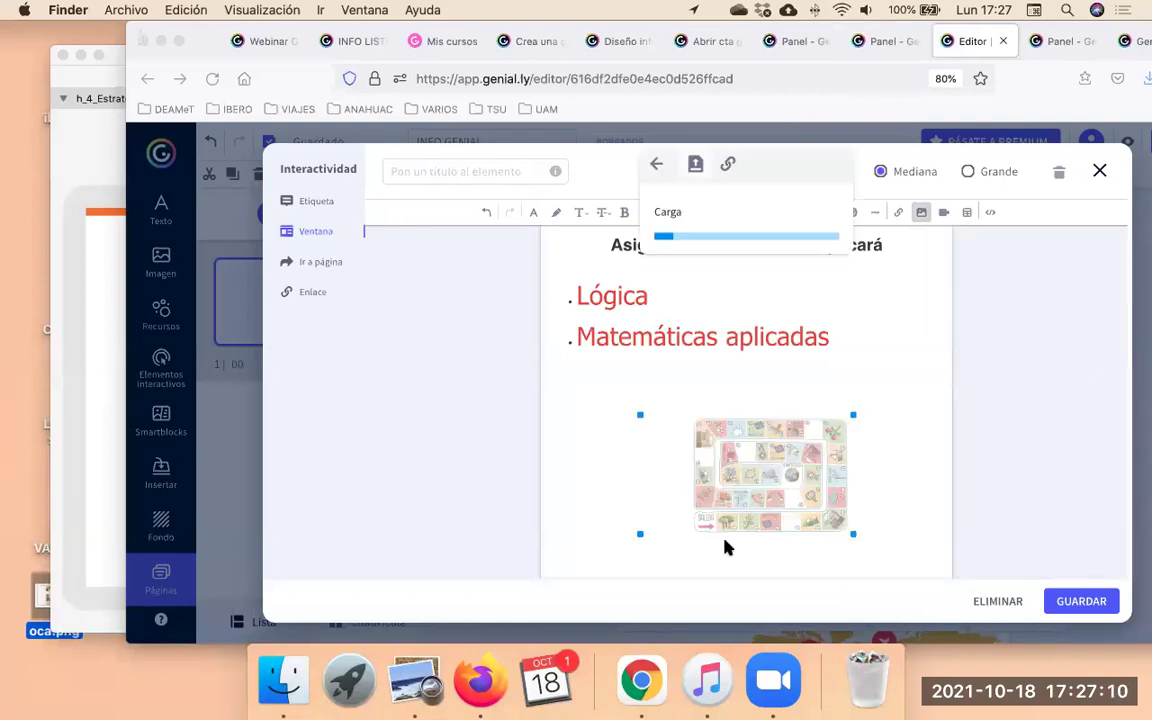
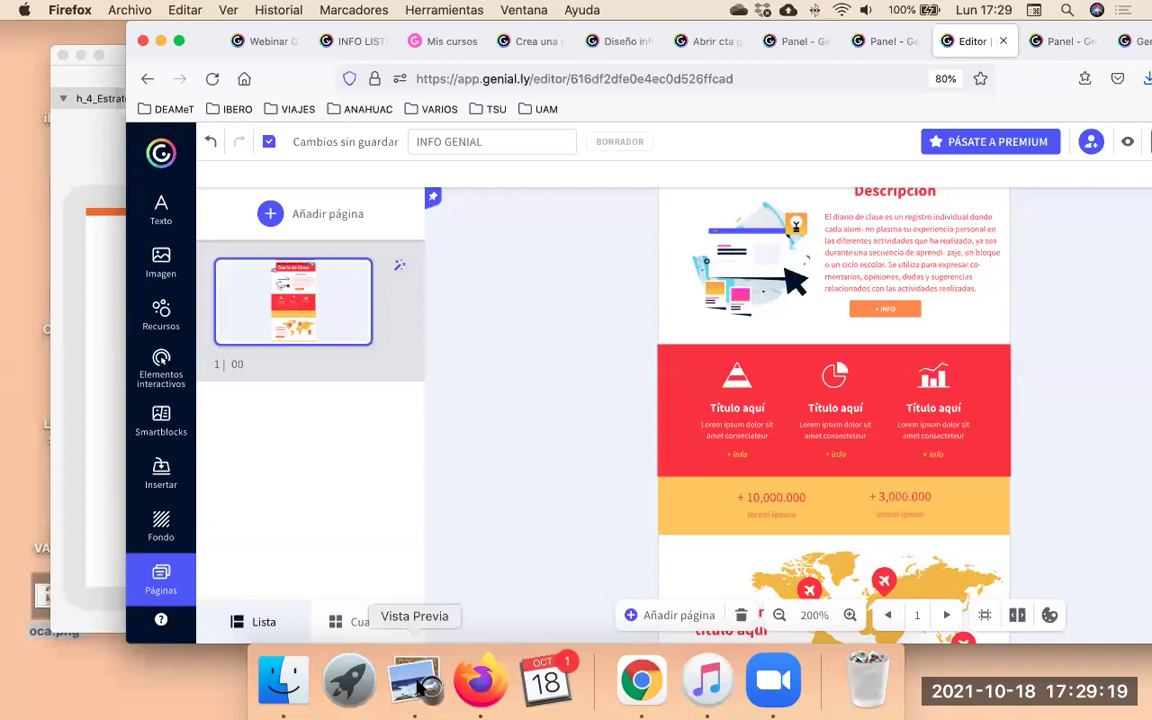
Copy the heading "Finalidad" from the PDF in Vista Previa and replace the first column's title in the infographic's red band with it.
click(415, 682)
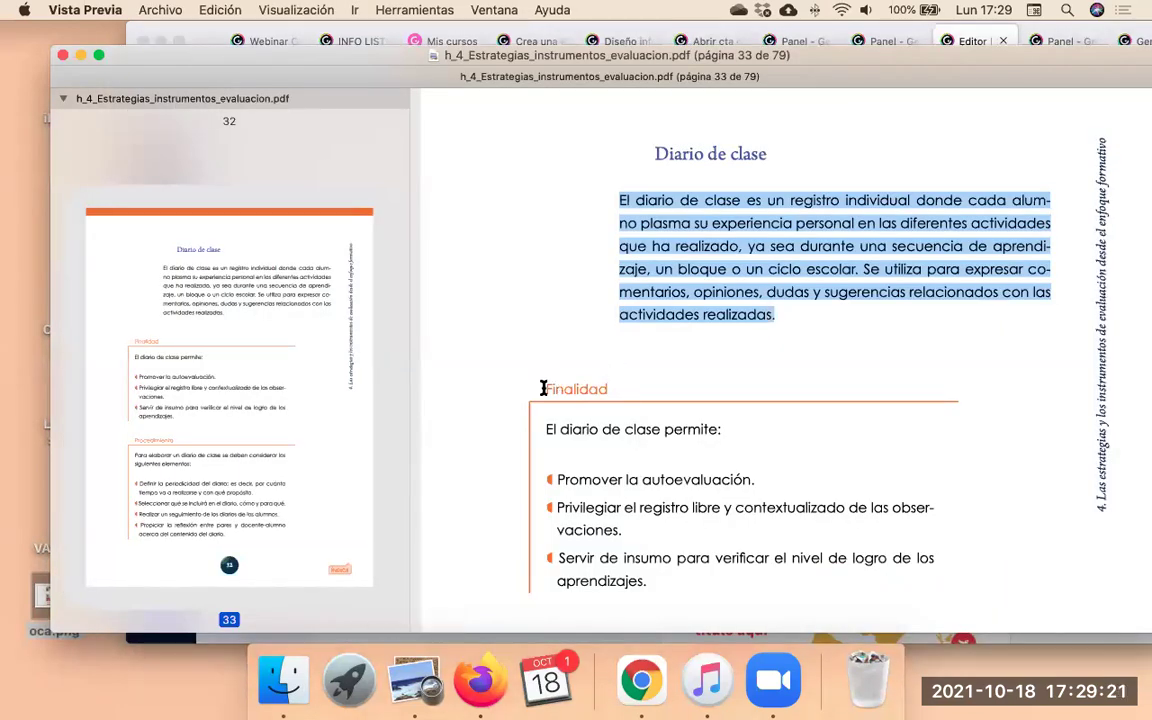
double_click(602, 390)
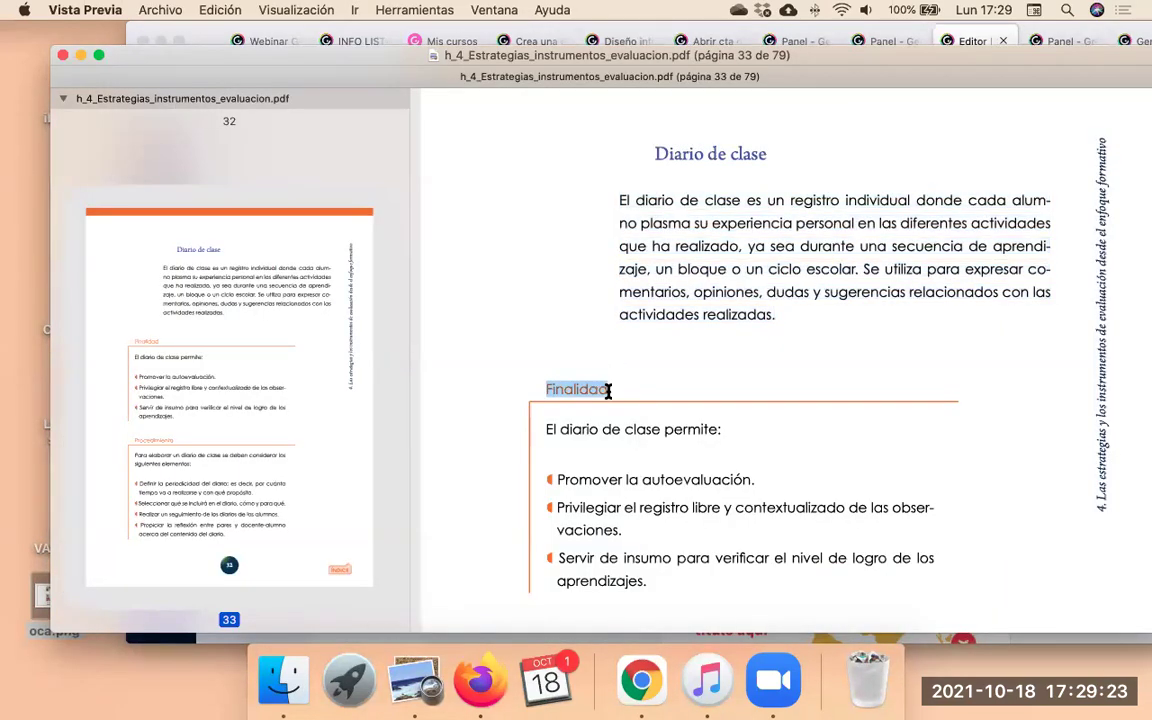
key(super+c)
key(super+Tab)
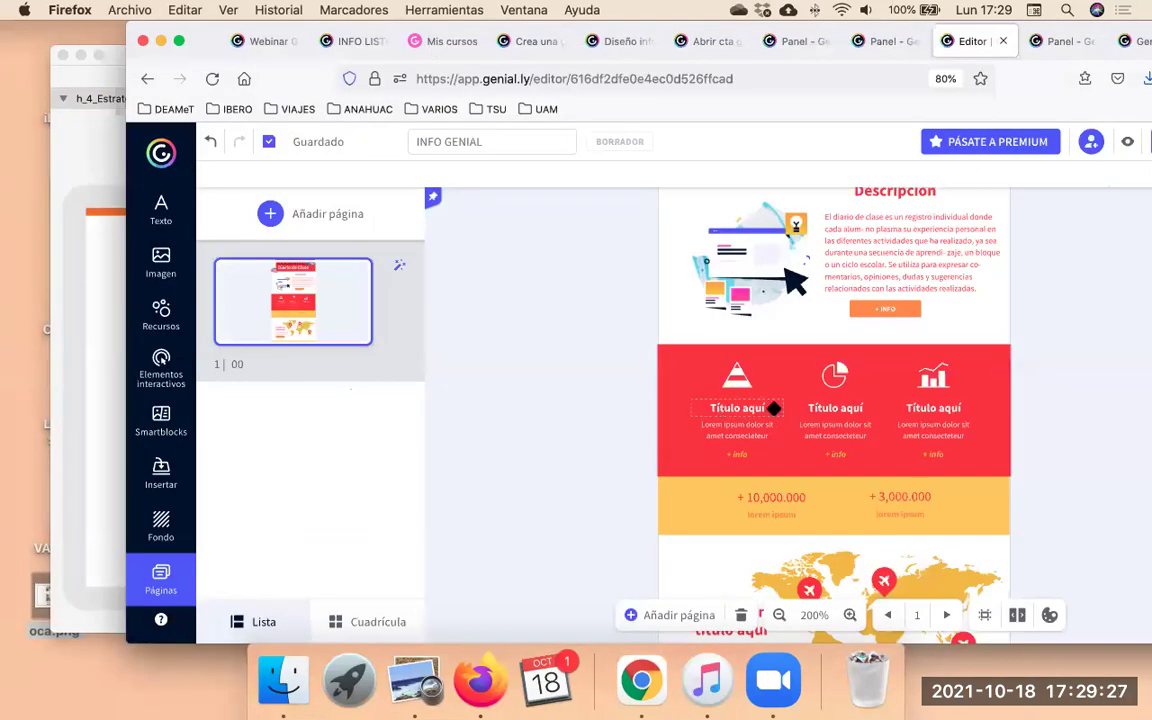
click(772, 408)
drag(772, 408, 714, 408)
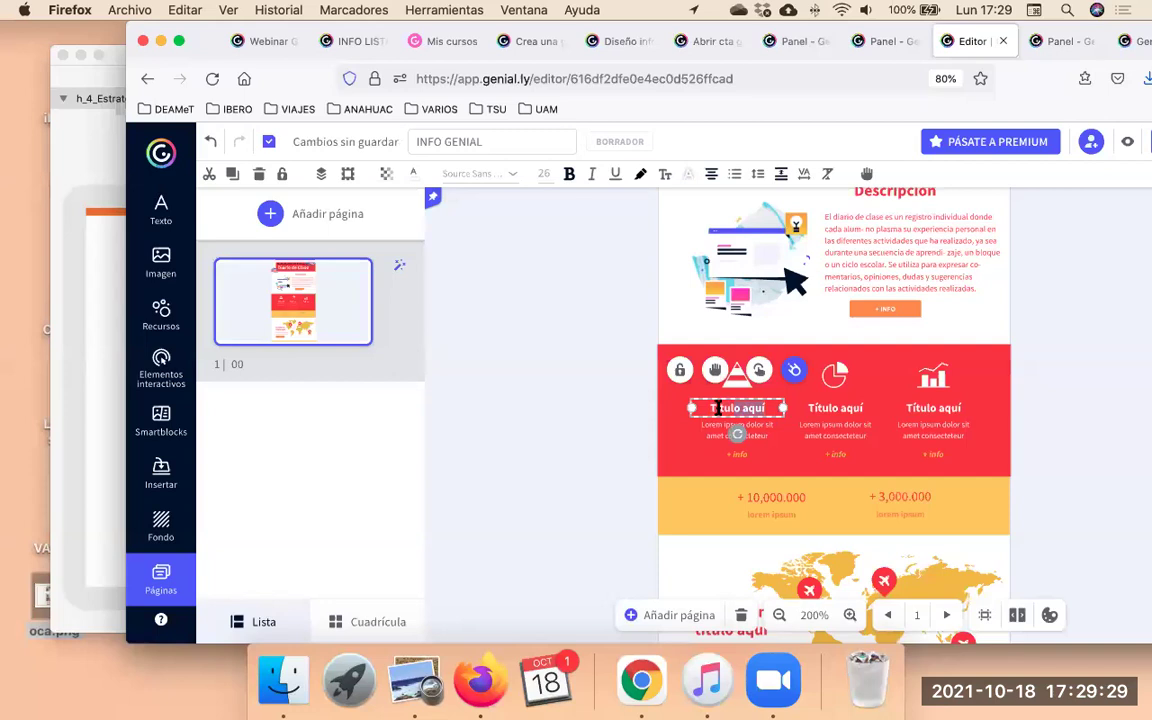
key(super+v)
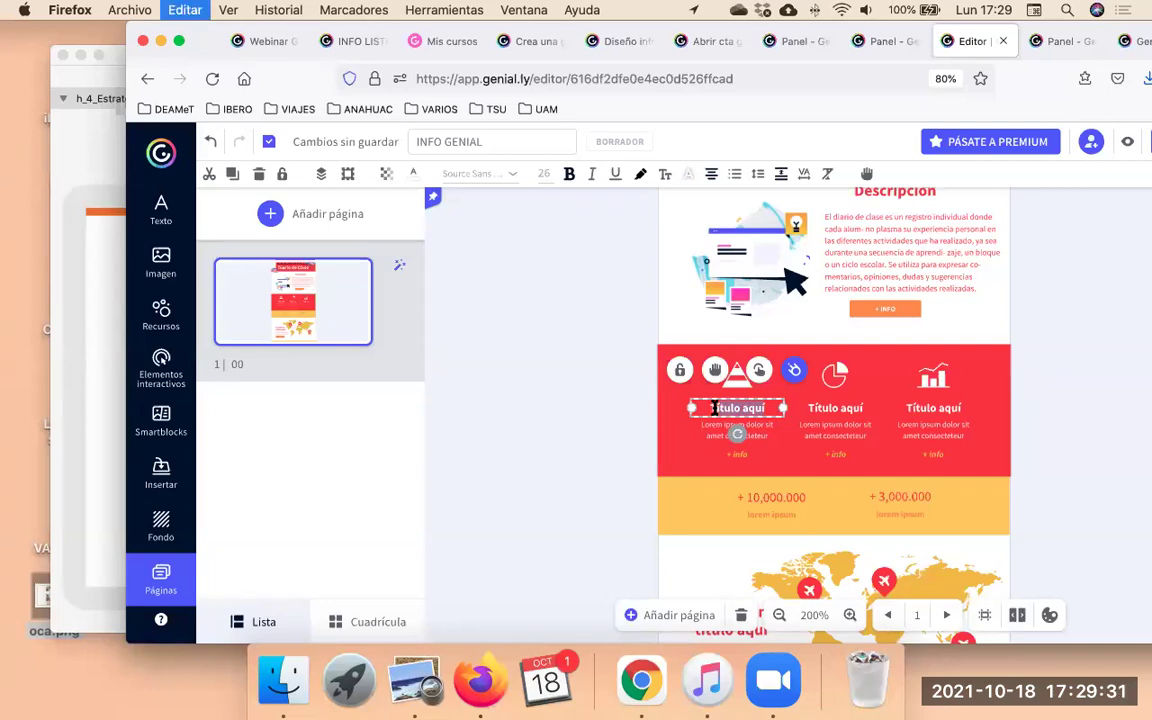
key(BackSpace)
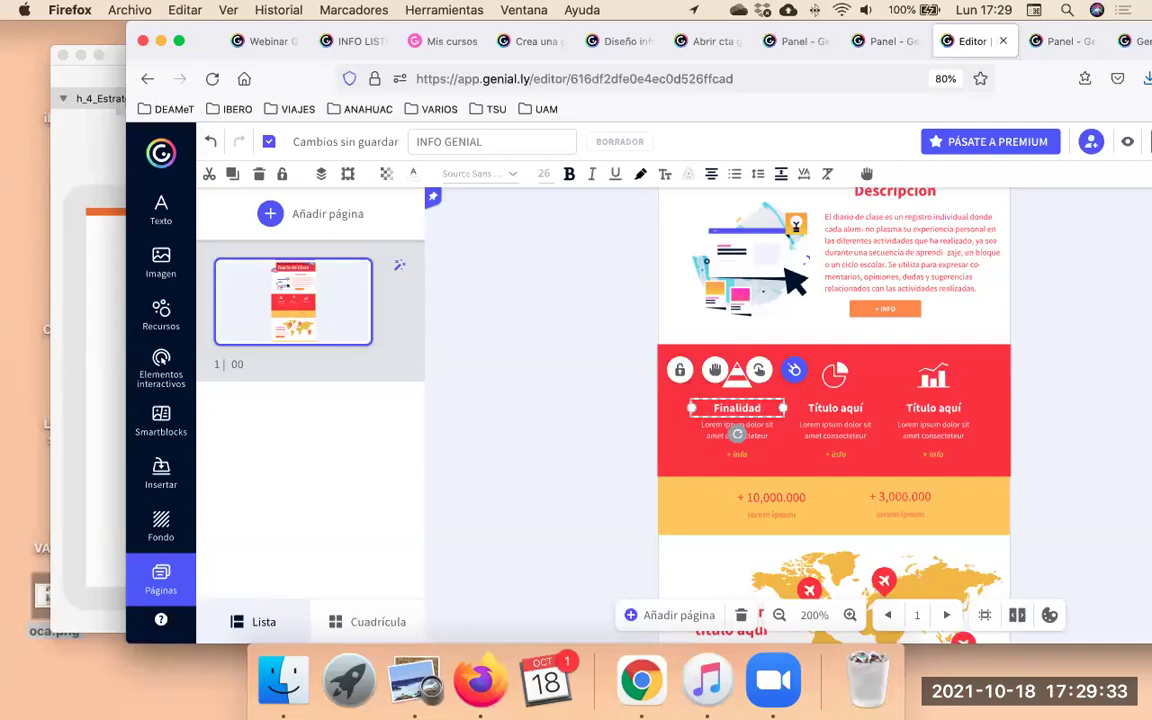
Find the next section heading in the PDF and replace the second column's title in the red band with "Procedimiento".
key(super+Tab)
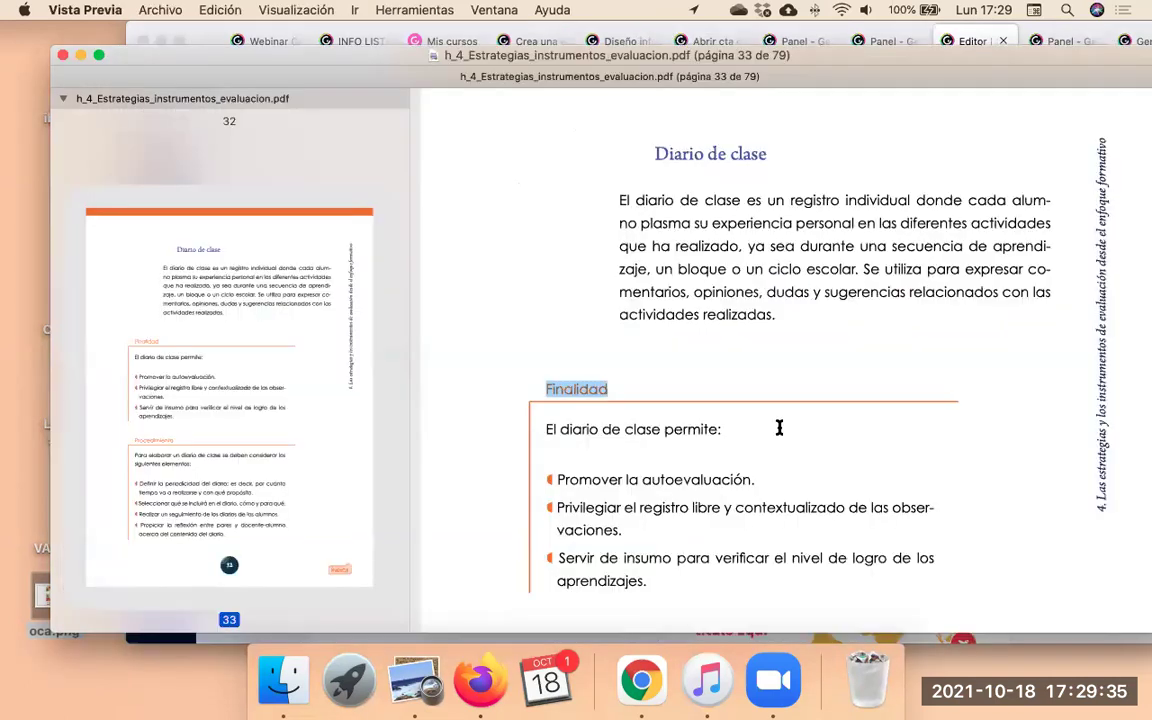
scroll(779, 428, down, 5)
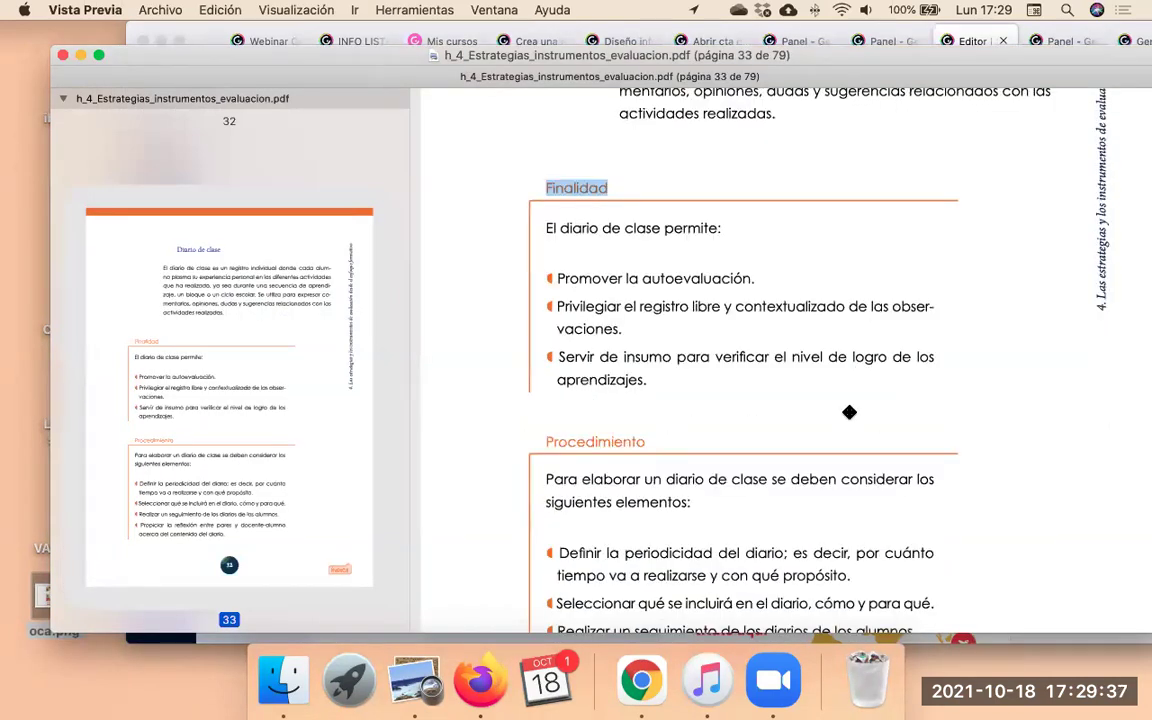
key(super+Tab)
key(super+Tab)
double_click(640, 445)
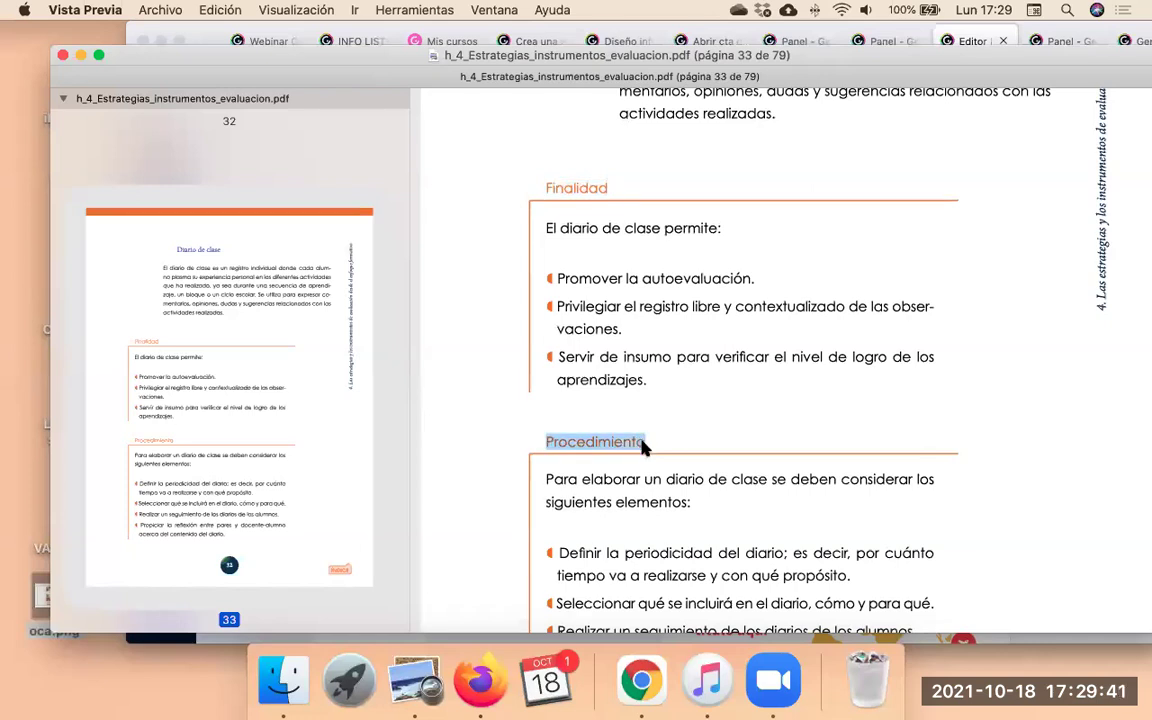
key(super+Tab)
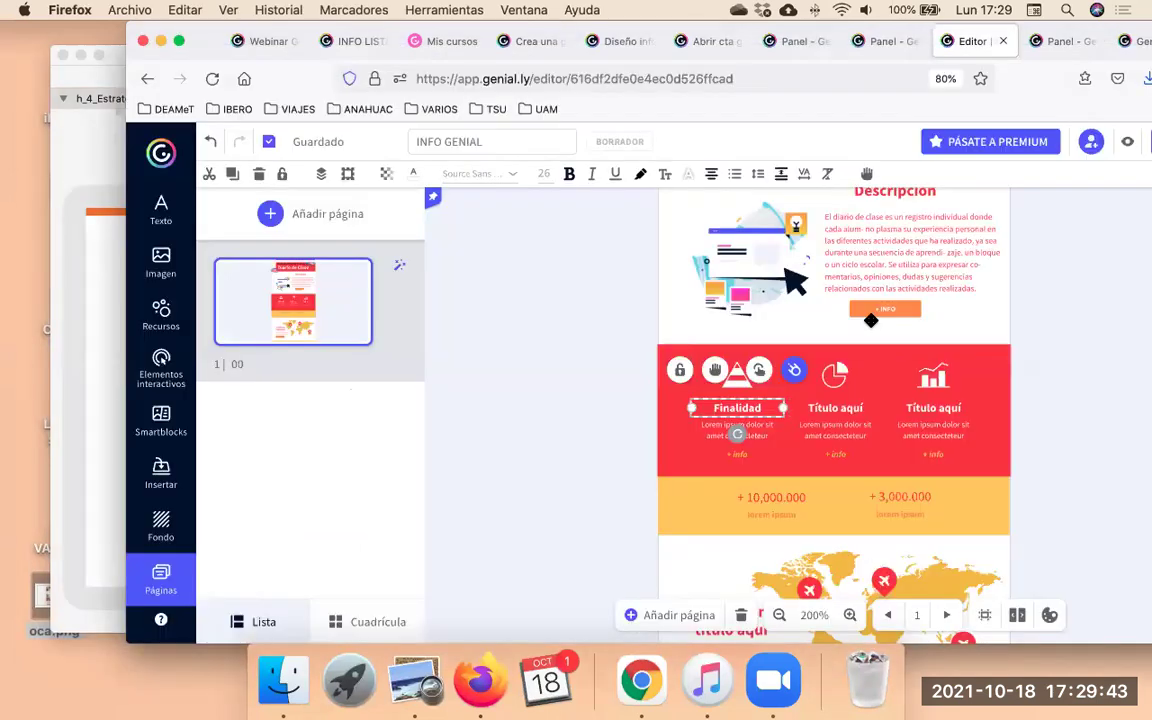
double_click(860, 407)
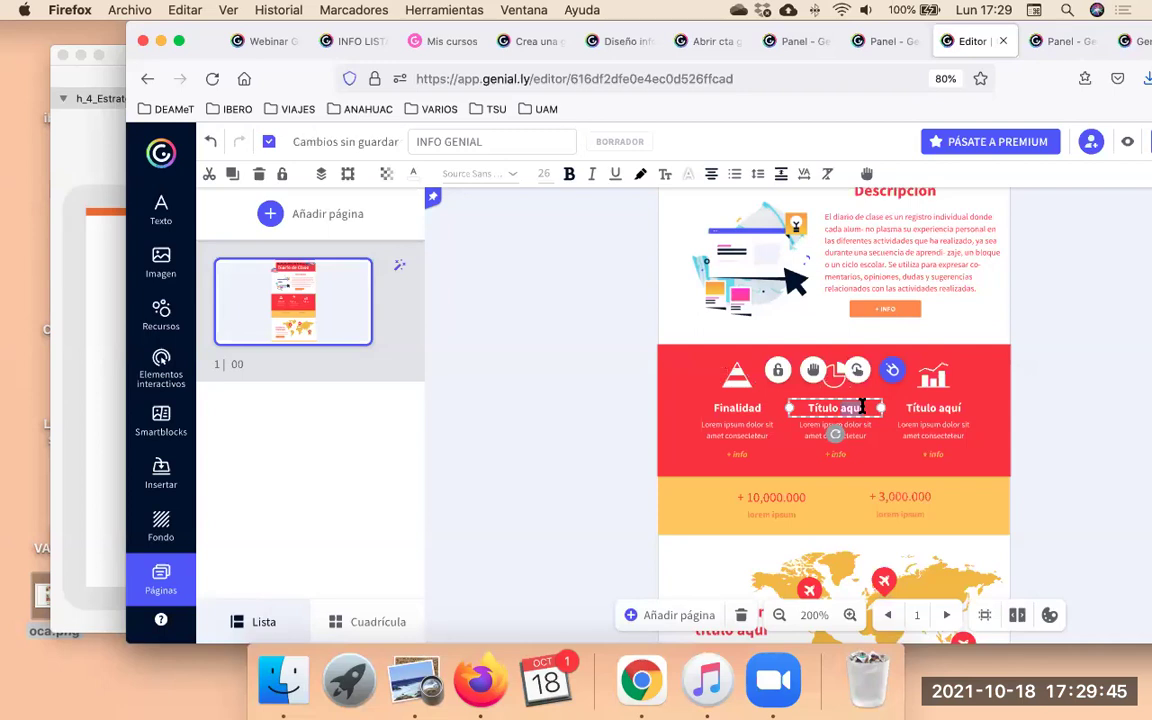
key(BackSpace)
key(BackSpace)
key(BackSpace)
key(BackSpace)
key(BackSpace)
text(rocedimiento)
key(Home)
key(Delete)
text(P)
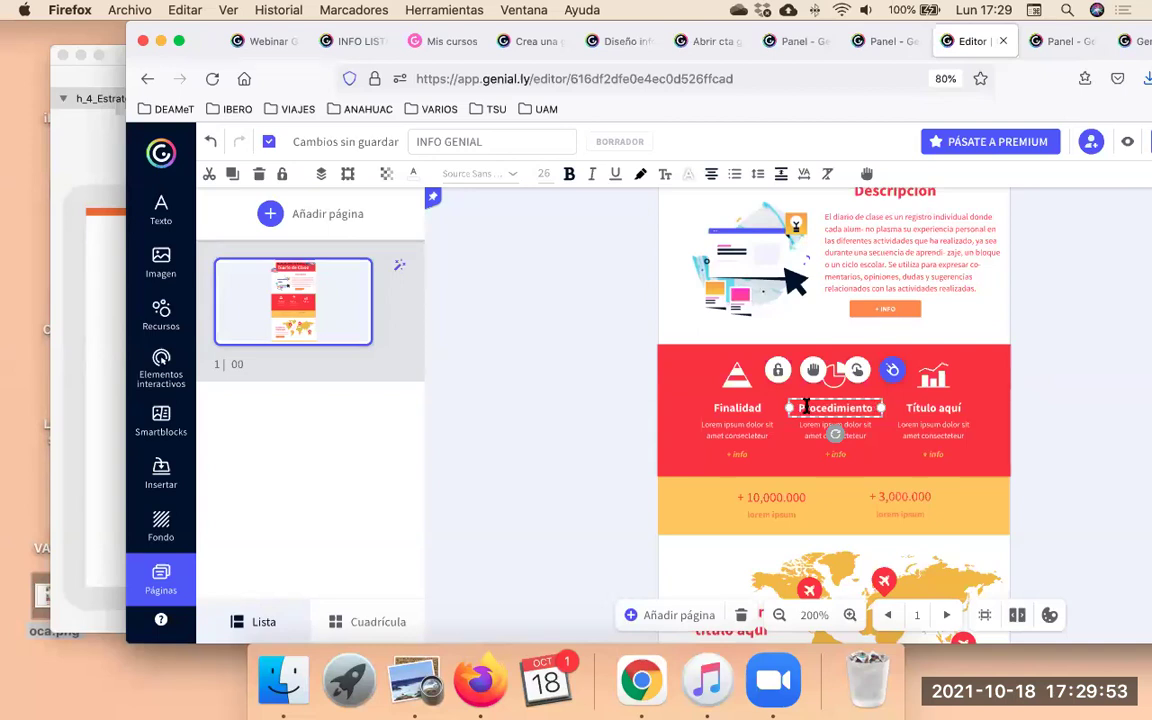
Find the heading on the PDF's following page and replace the third column's title in the red band with "Ejemplo".
key(super+Tab)
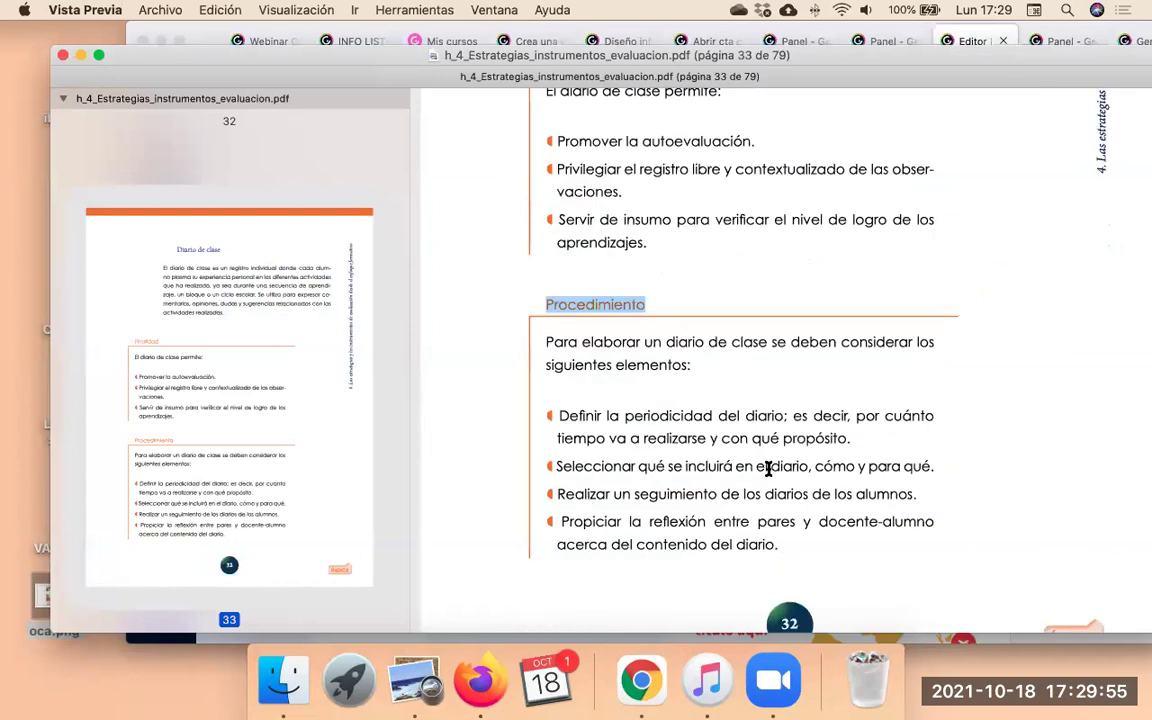
scroll(768, 468, down, 10)
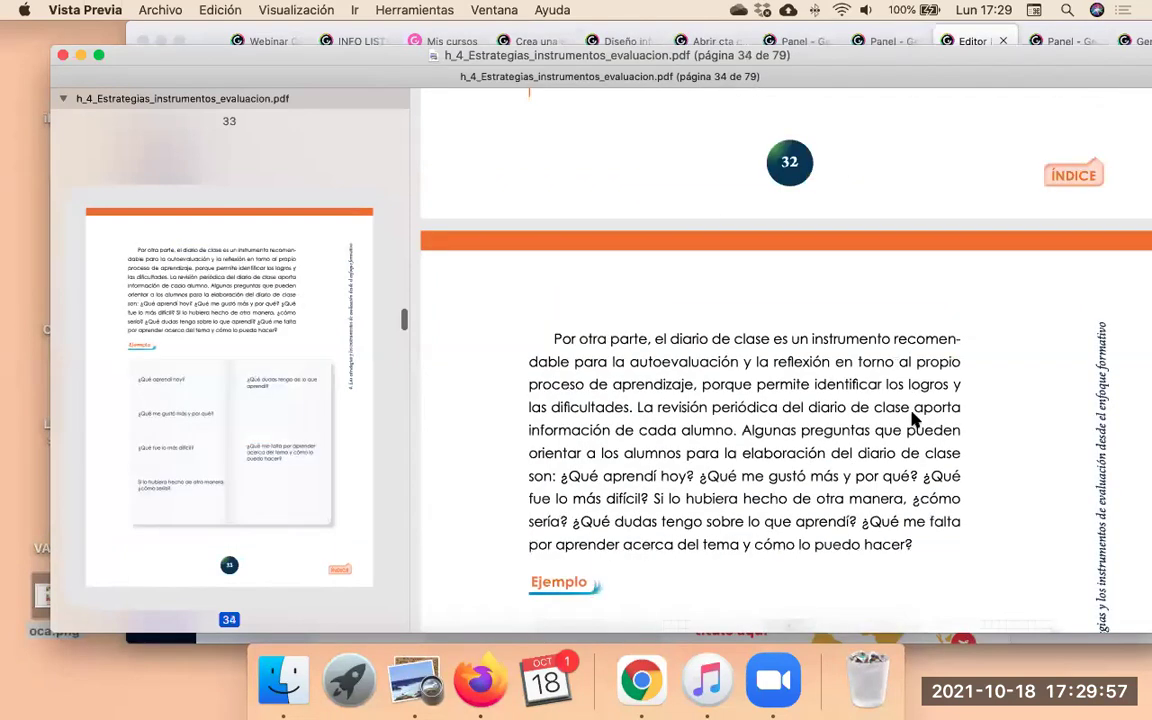
key(super+Tab)
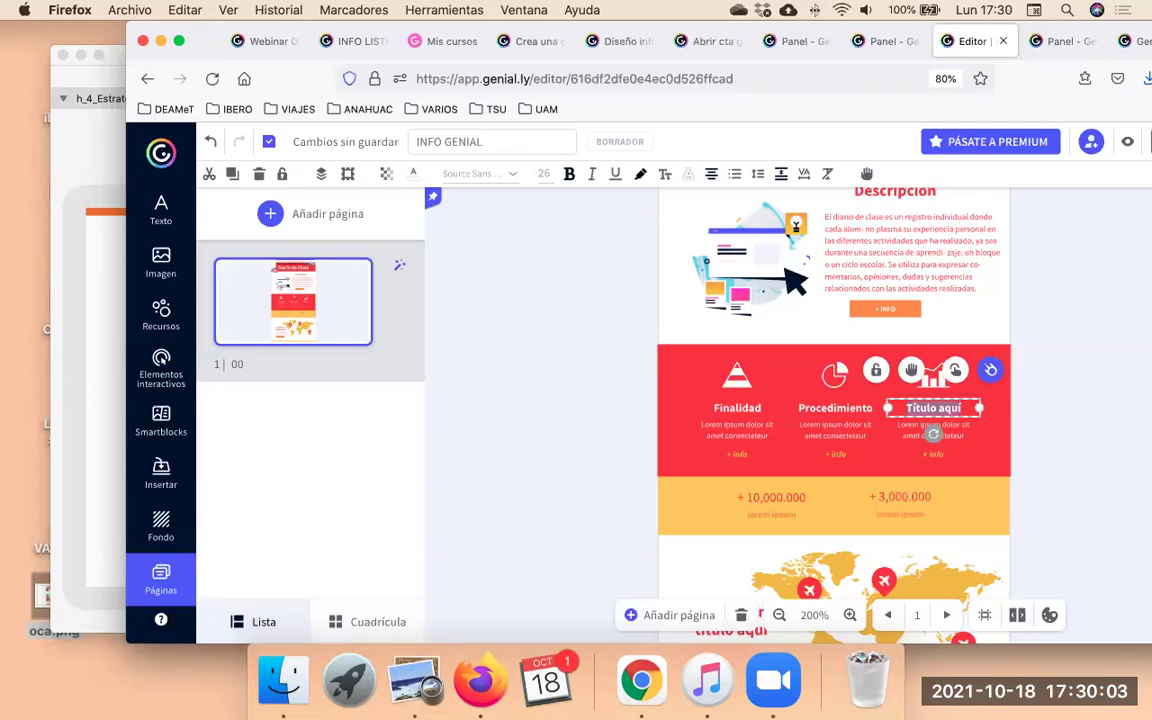
key(BackSpace)
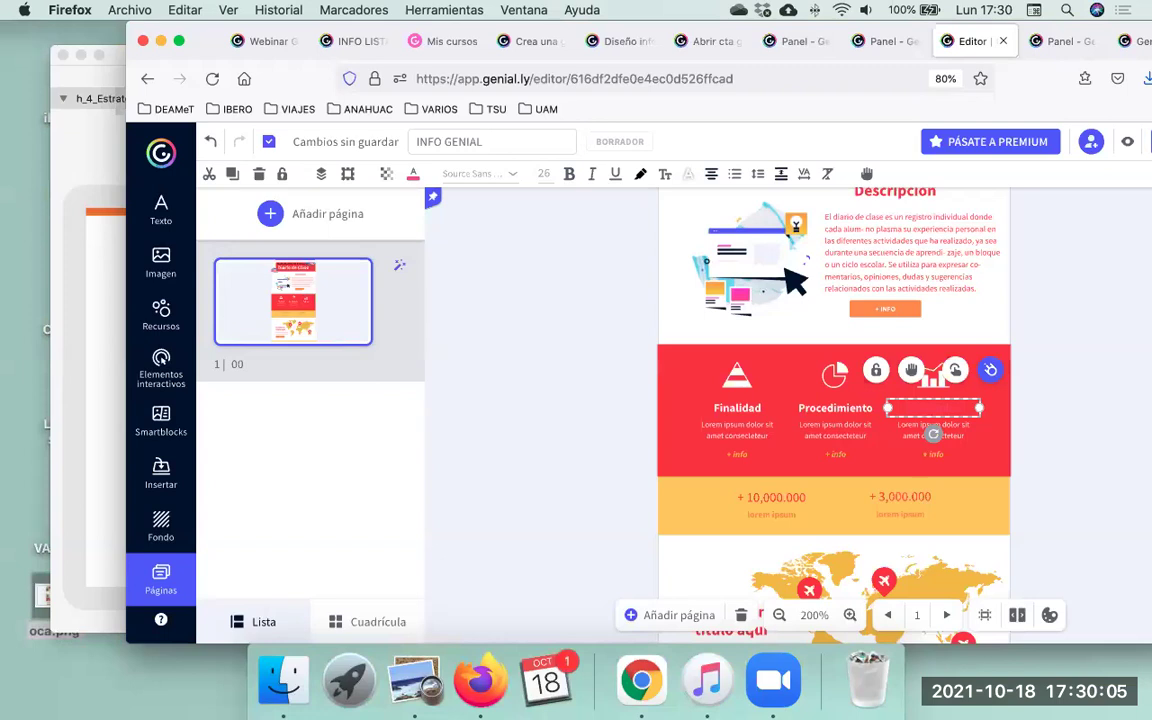
key(super+z)
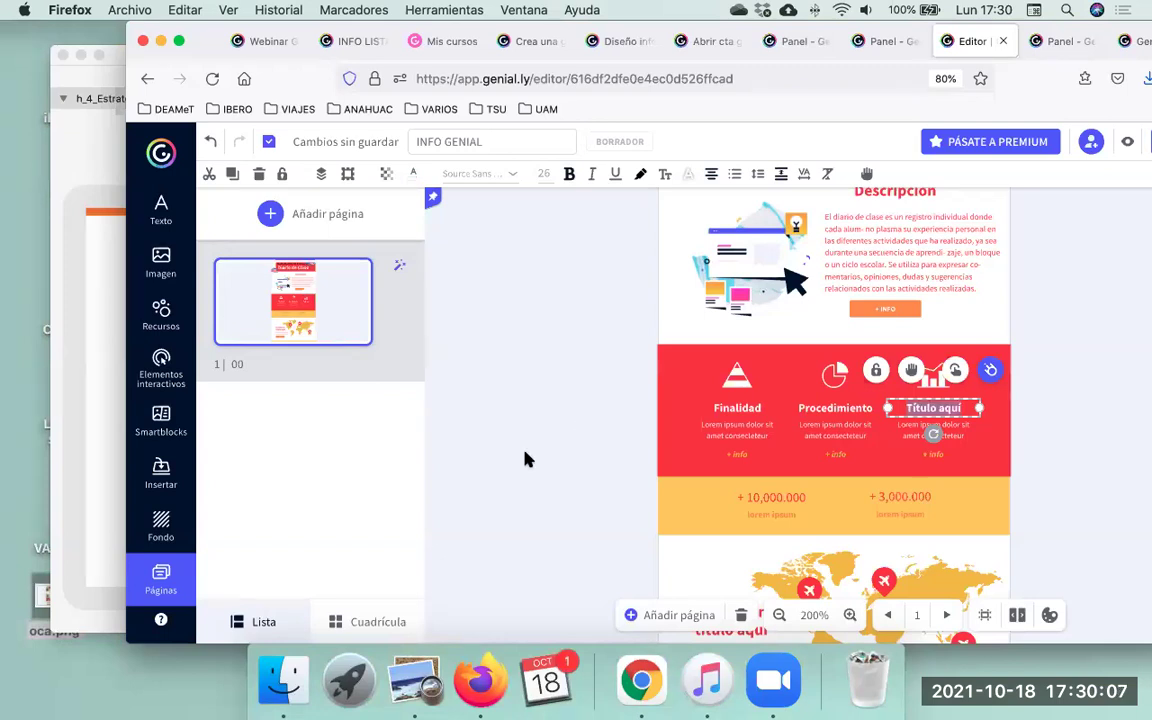
key(super+Tab)
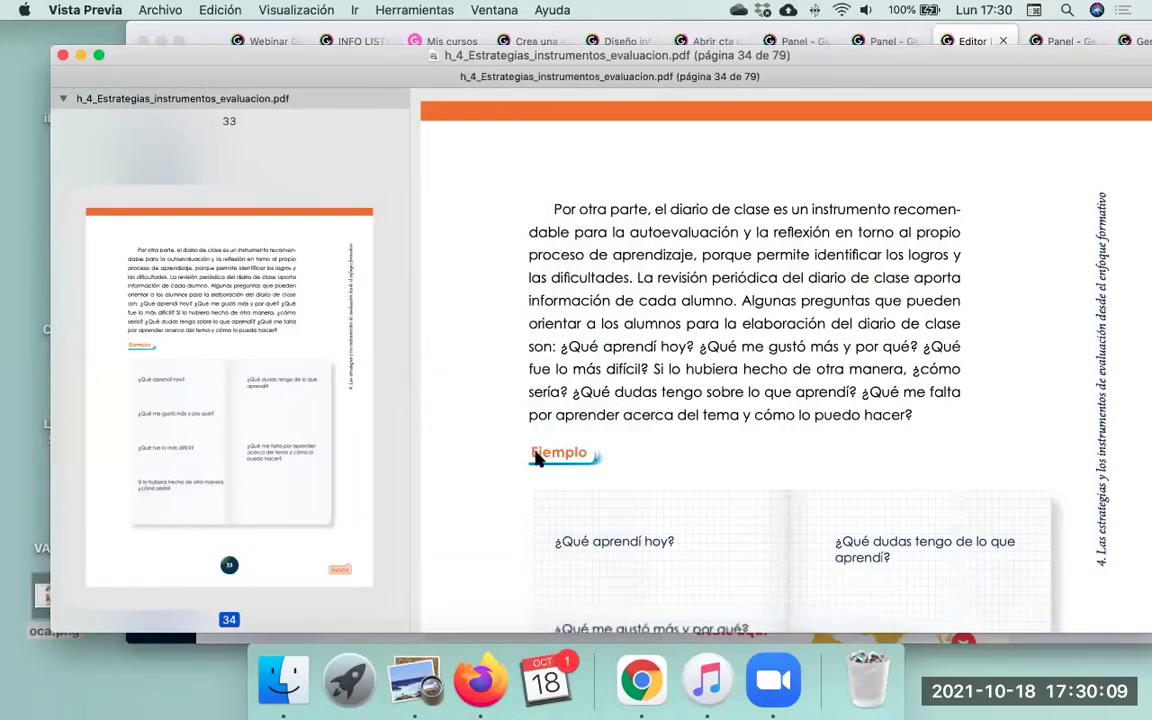
key(super+a)
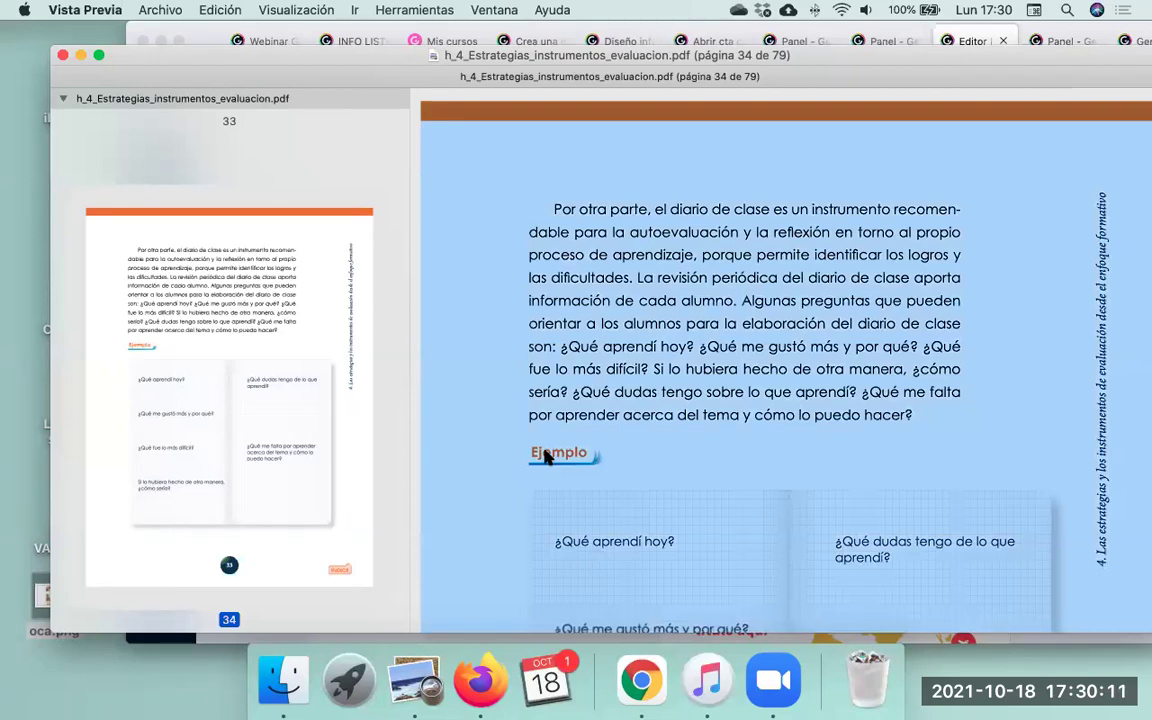
click(545, 404)
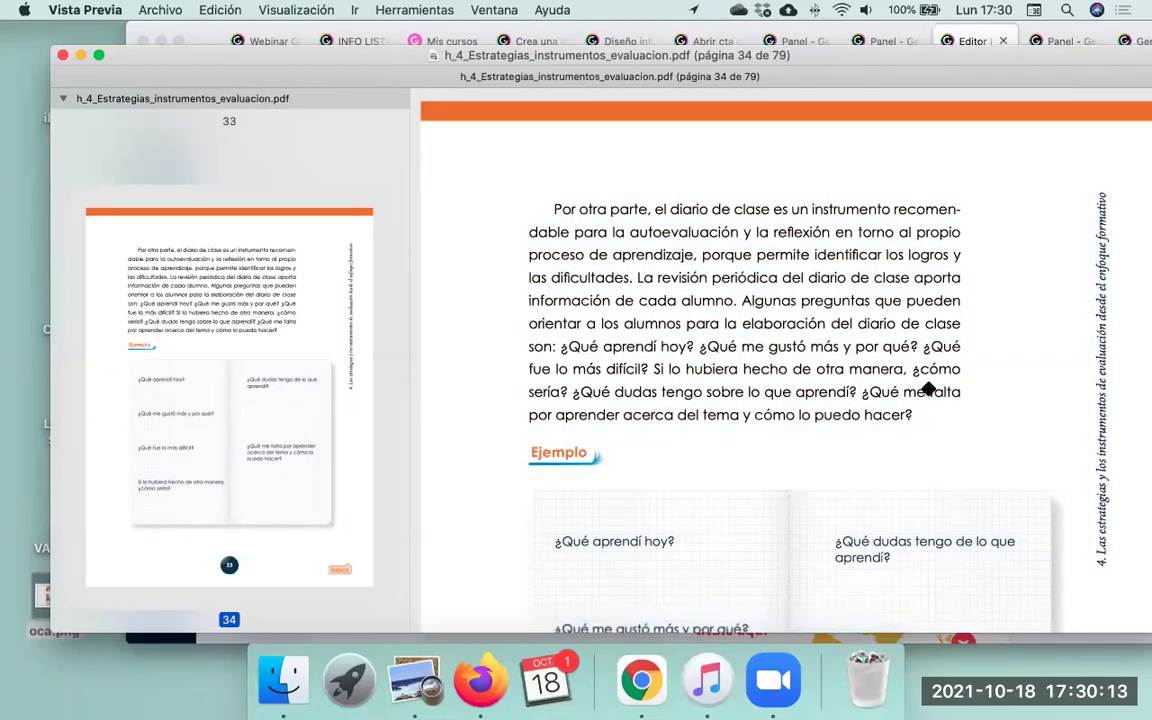
key(super+Tab)
text(Tejemplo)
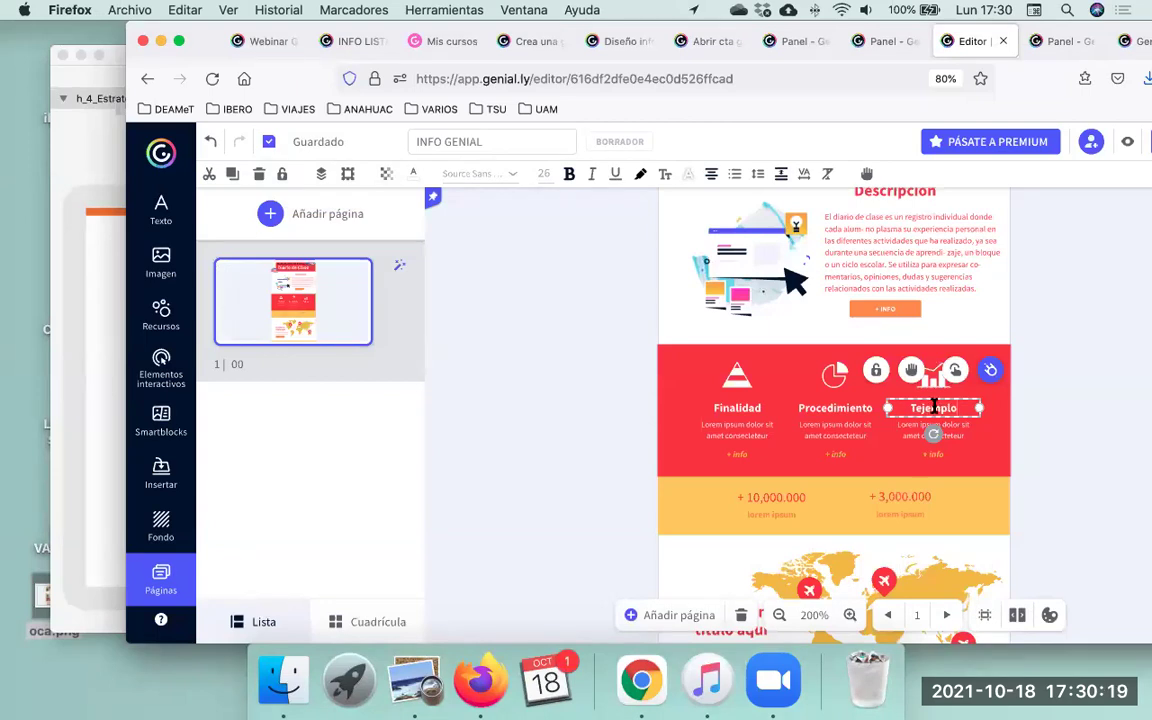
key(BackSpace)
key(BackSpace)
text(E)
Delete the three placeholder paragraphs beneath the Finalidad, Procedimiento and Ejemplo titles.
click(721, 425)
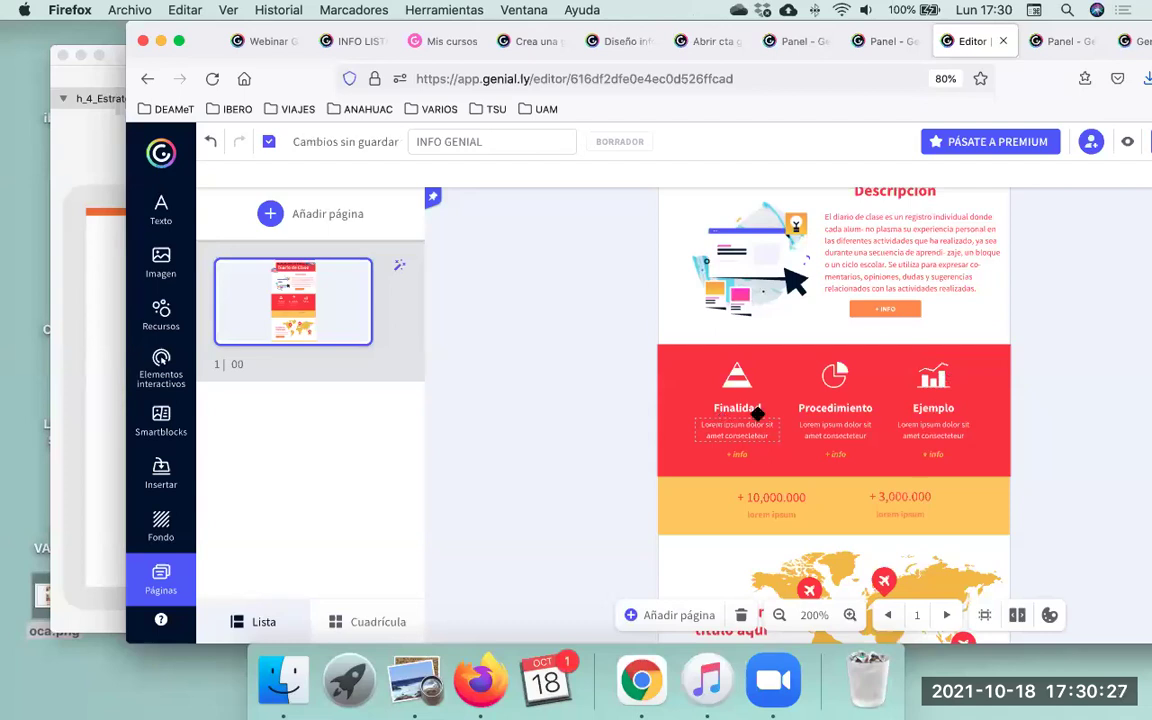
double_click(758, 420)
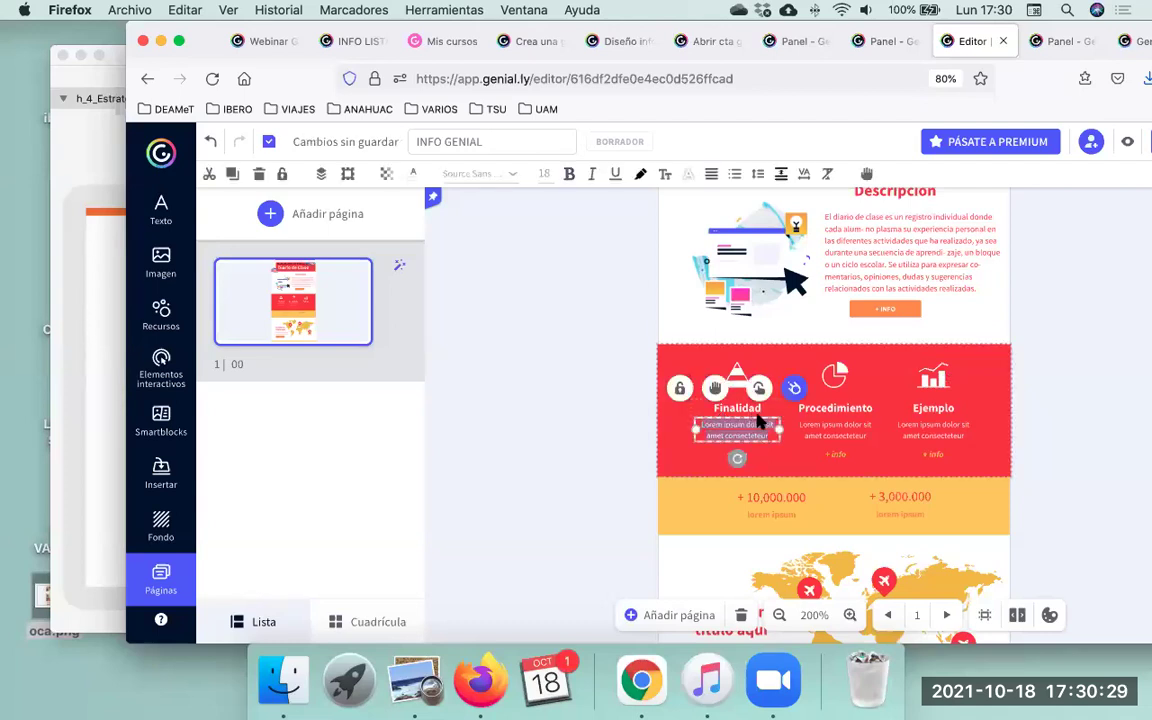
click(818, 424)
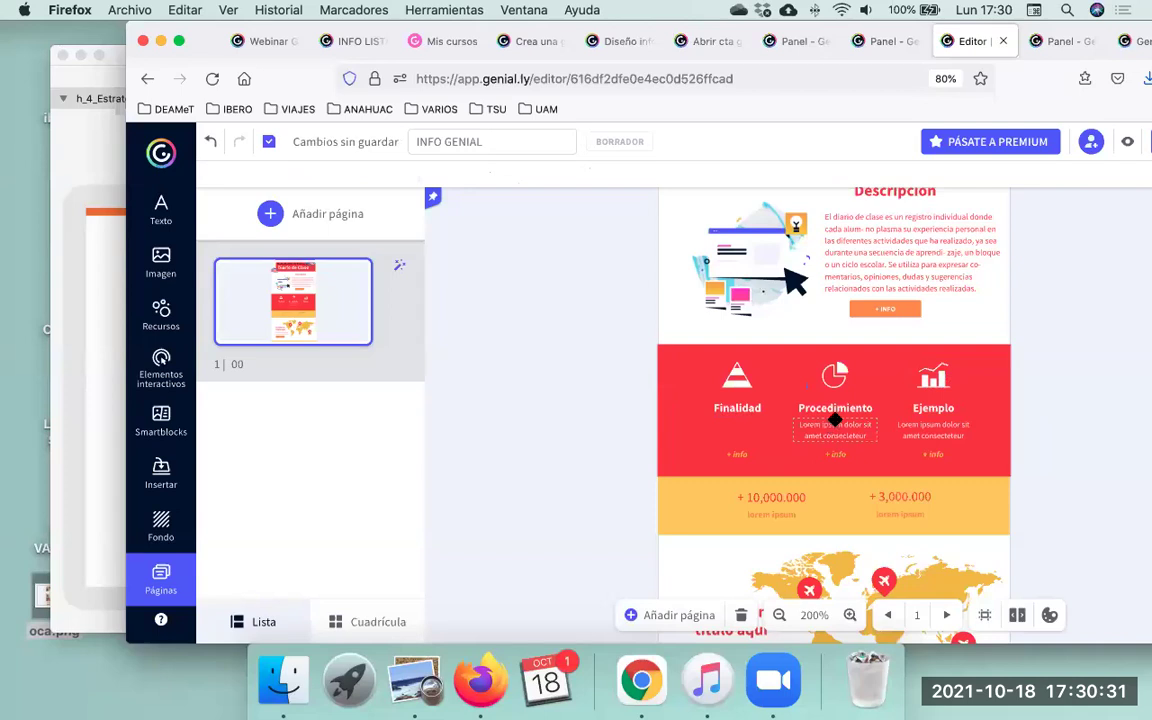
double_click(835, 421)
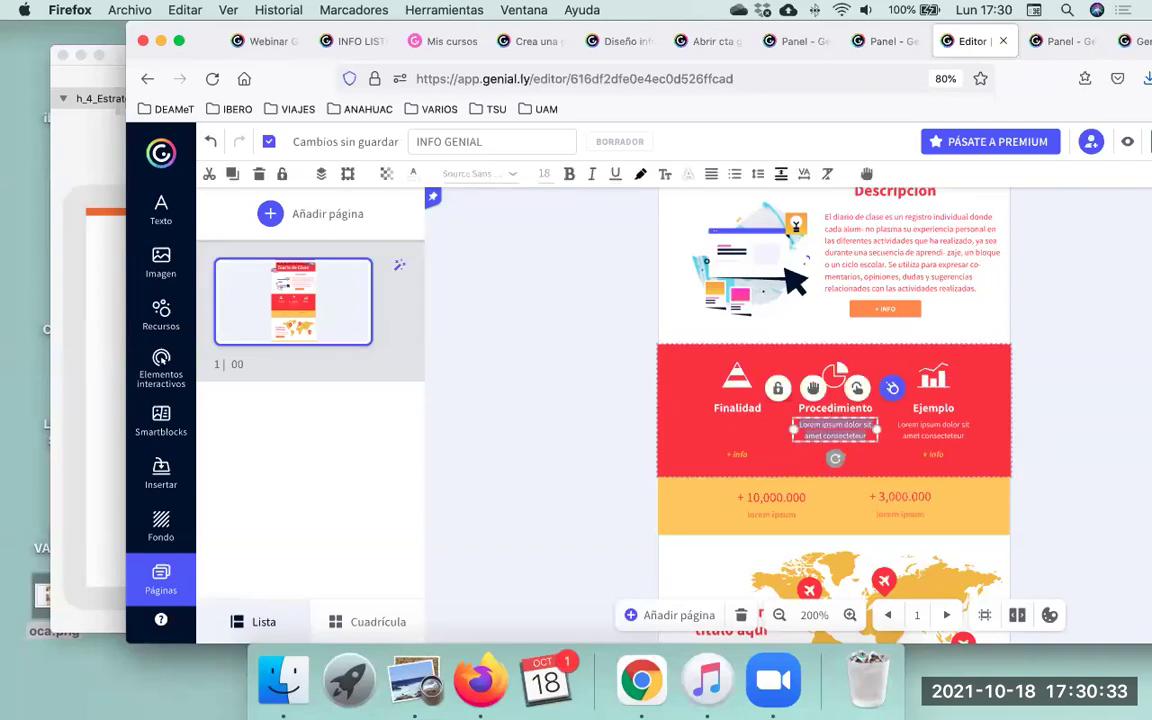
key(BackSpace)
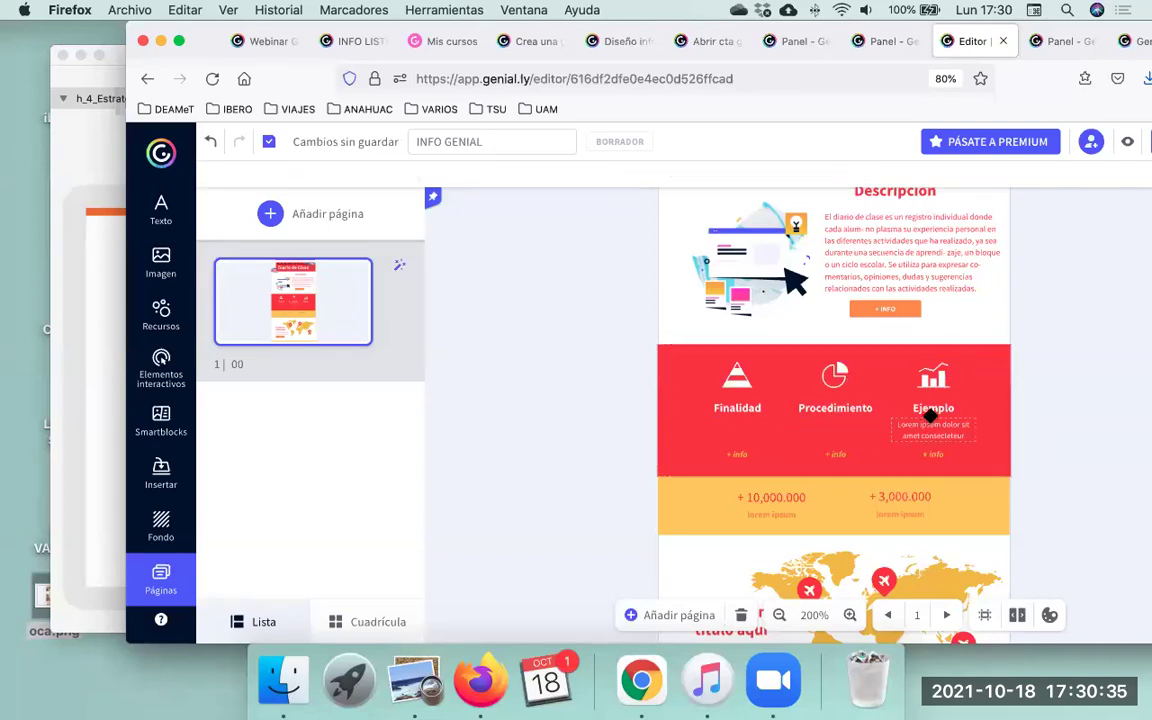
click(930, 420)
key(BackSpace)
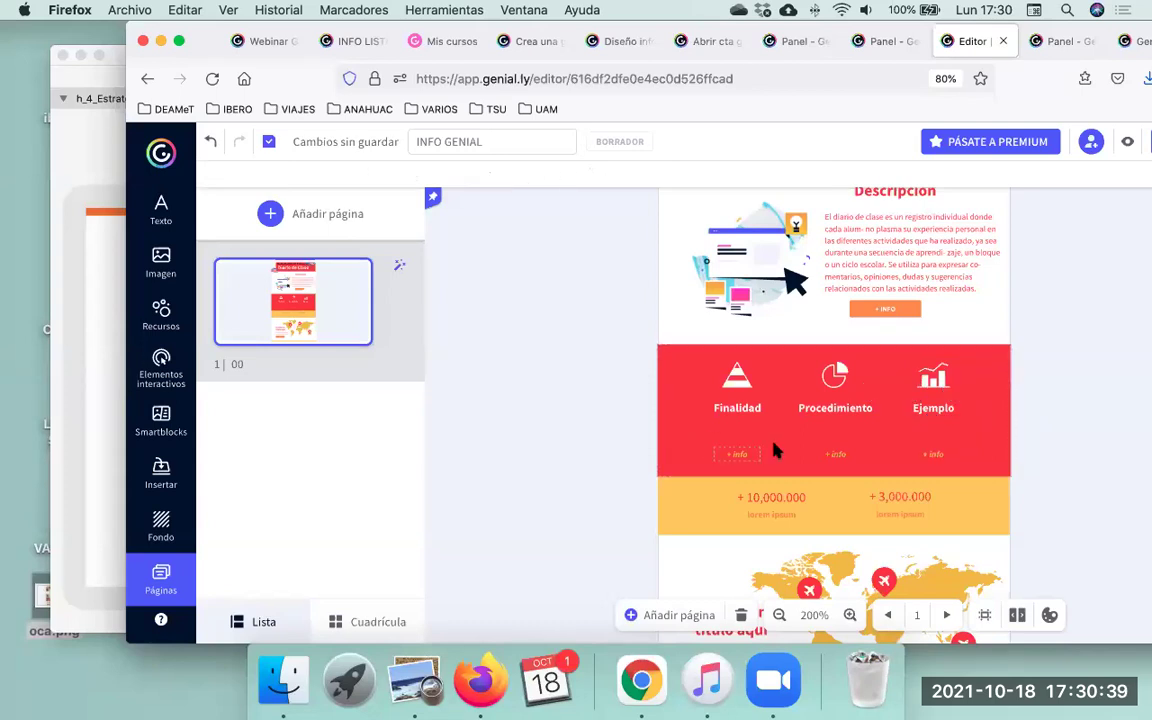
Move the "+ info" labels of the Finalidad and Procedimiento columns up closer to their titles.
drag(743, 432, 836, 432)
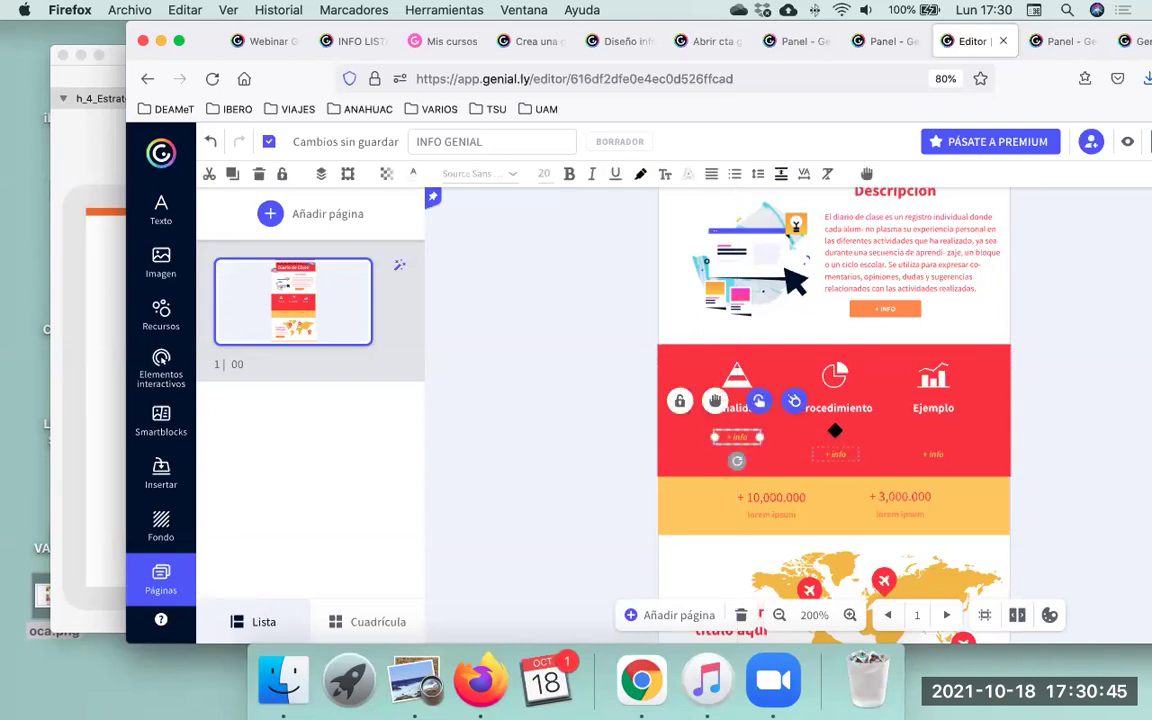
drag(835, 430, 880, 454)
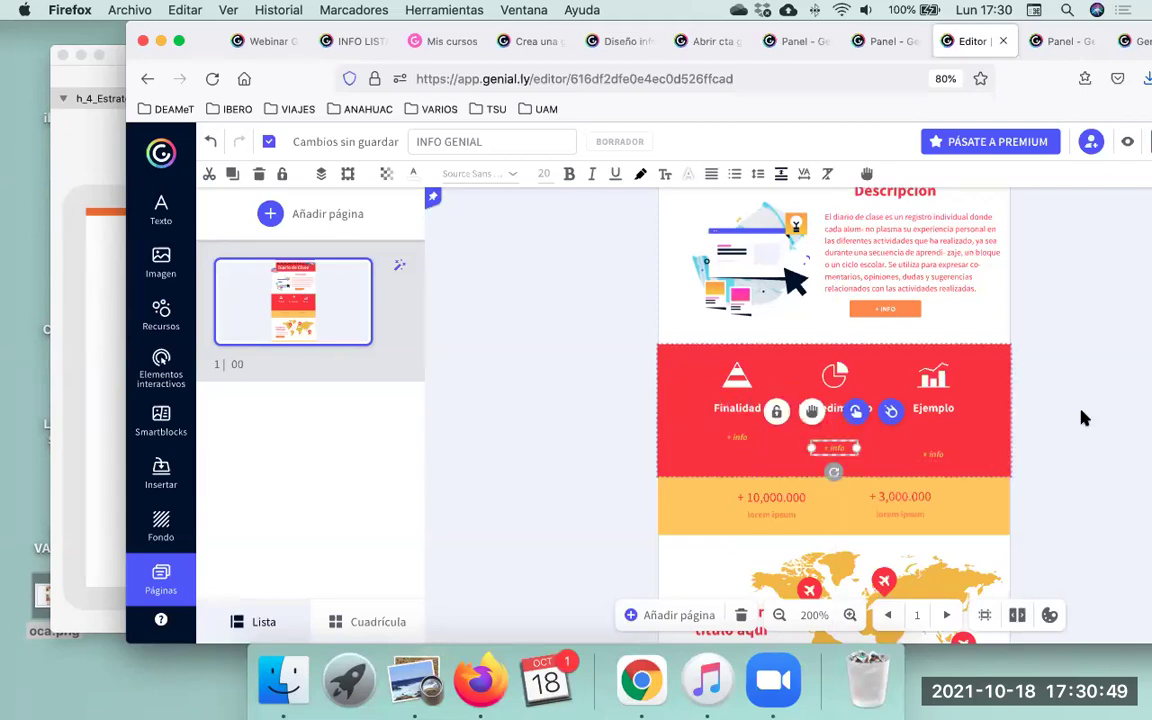
click(735, 396)
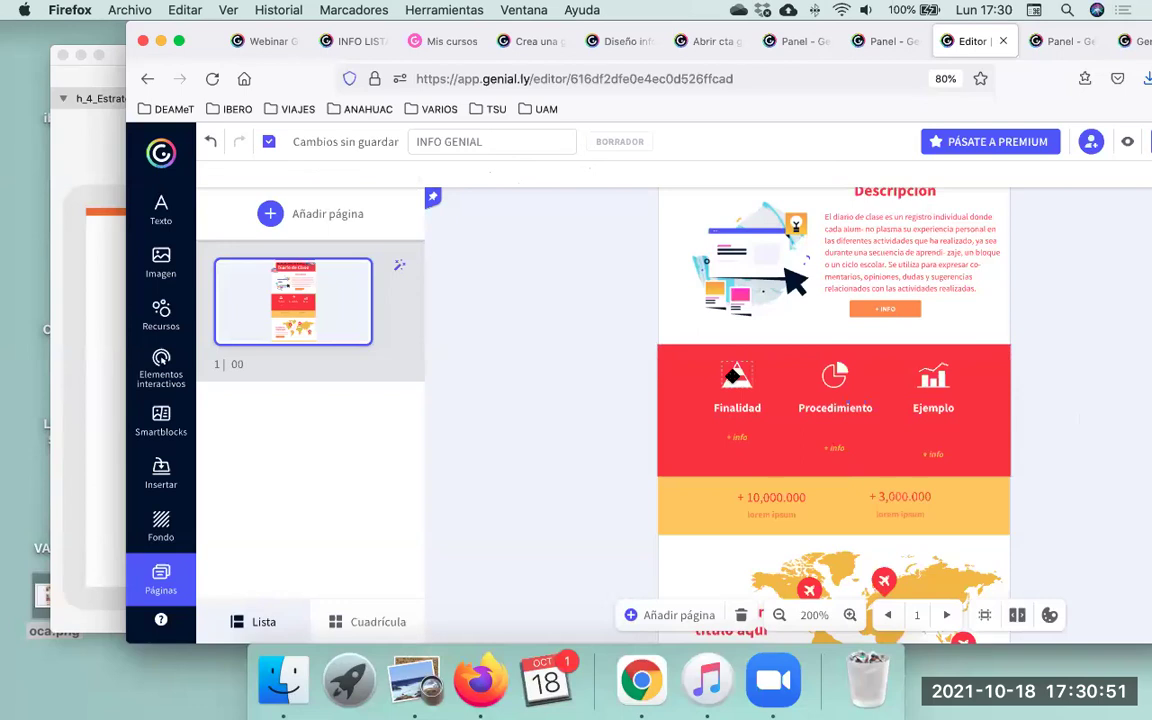
Replace the pyramid icon above Finalidad with the concentric-circles target icon from the resource library.
click(734, 377)
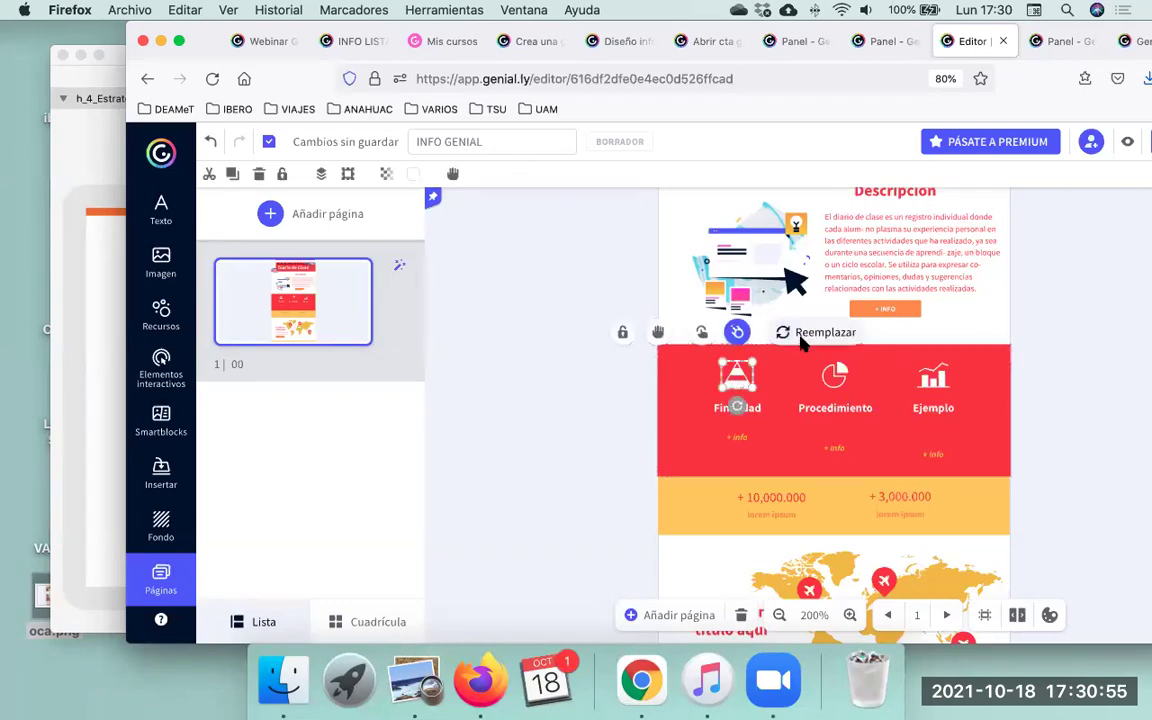
click(803, 343)
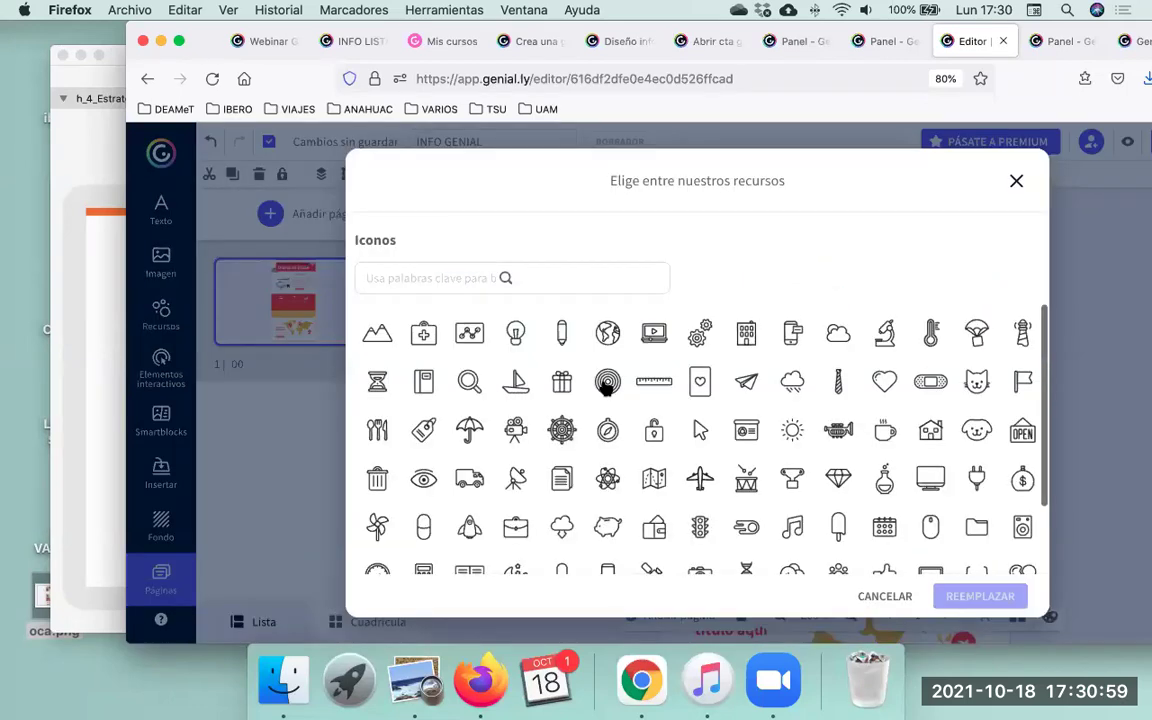
scroll(703, 479, down, 1)
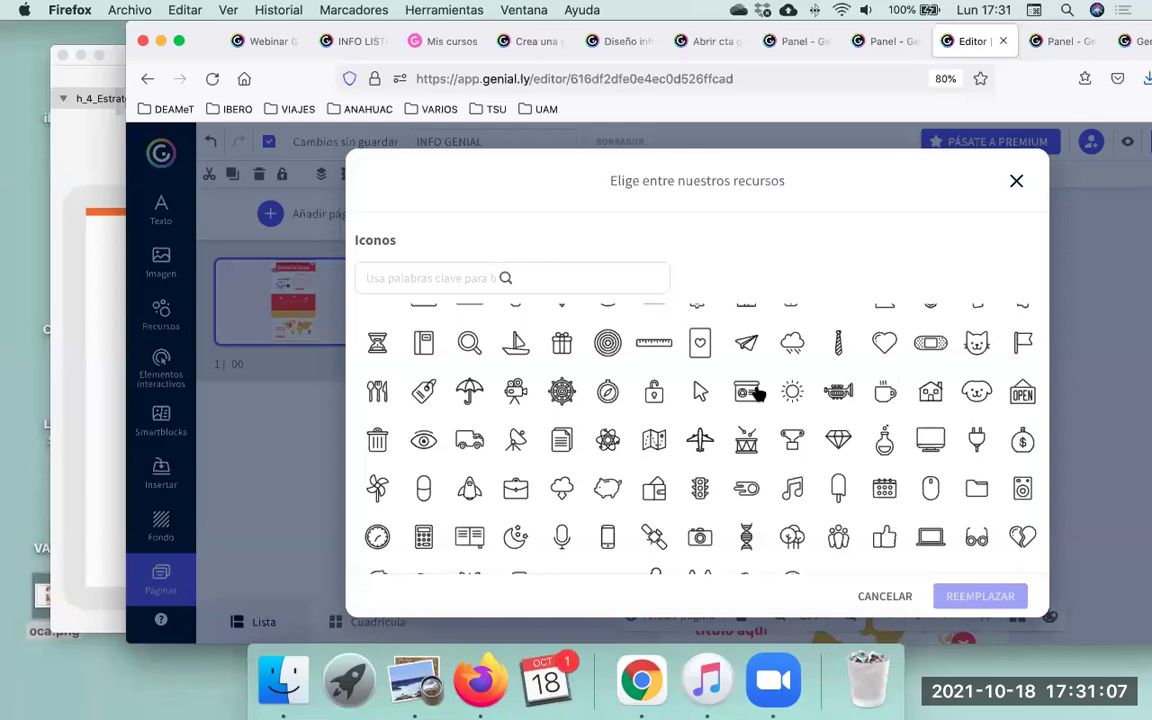
click(607, 343)
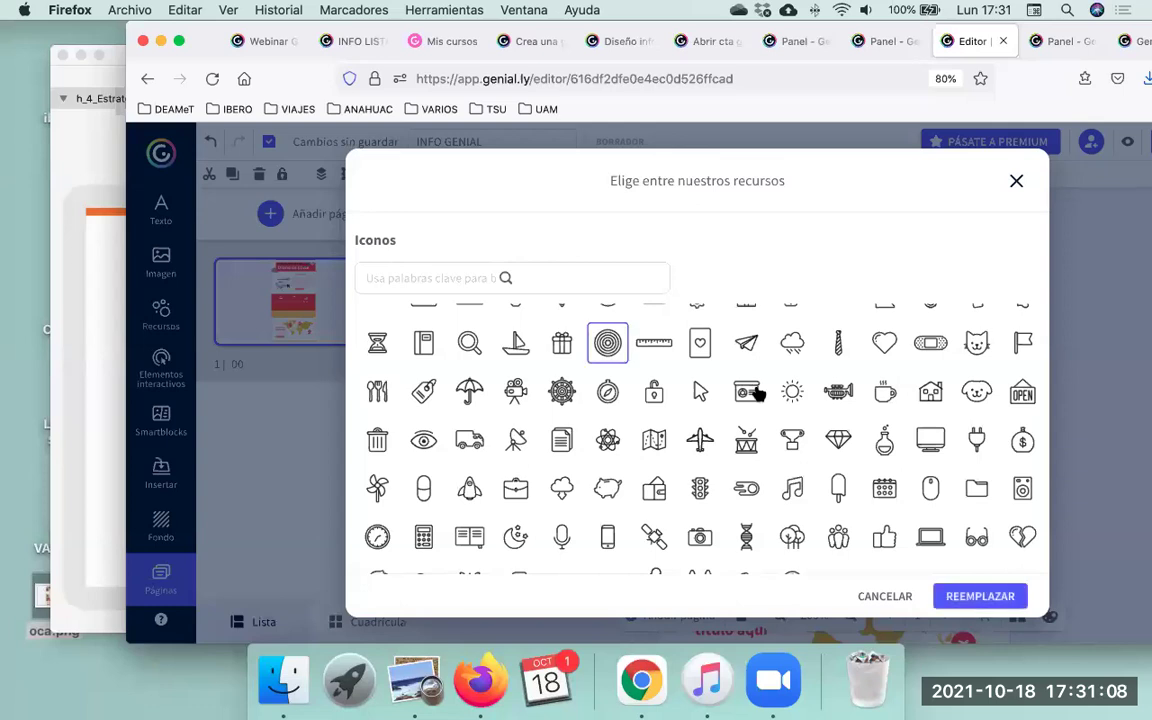
click(966, 595)
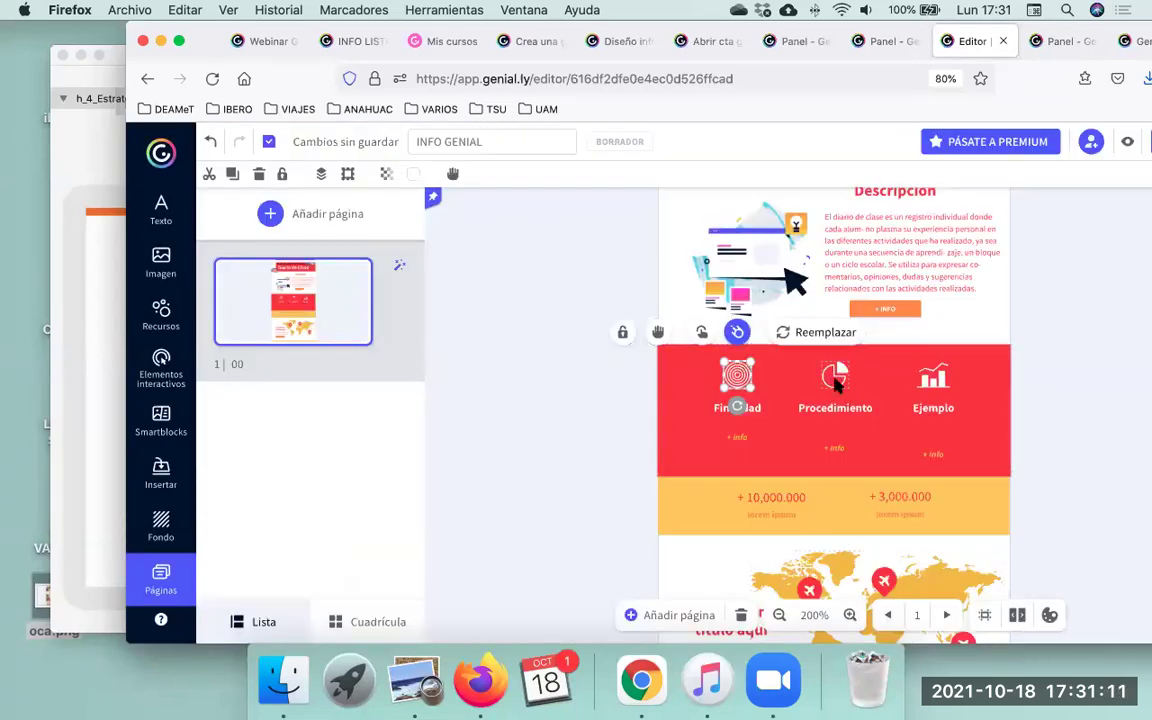
Replace the pie-chart icon above Procedimiento with the orange circular up-arrow icon, found by searching the icons for "ciclo".
click(836, 380)
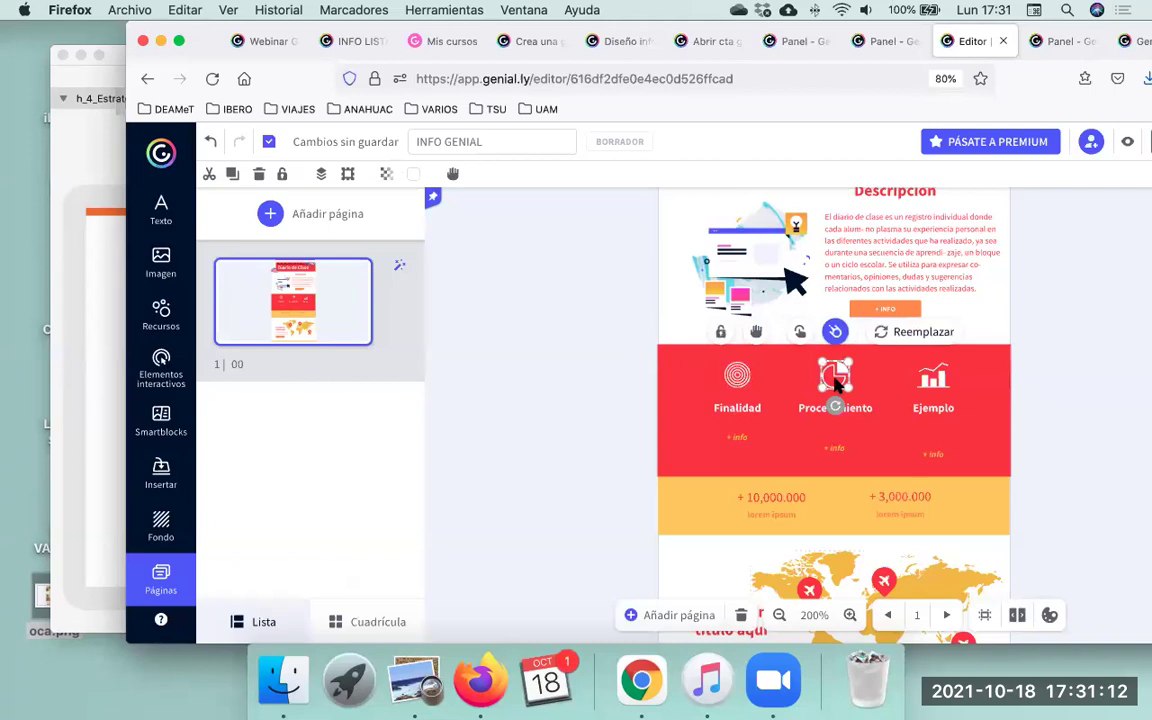
click(915, 332)
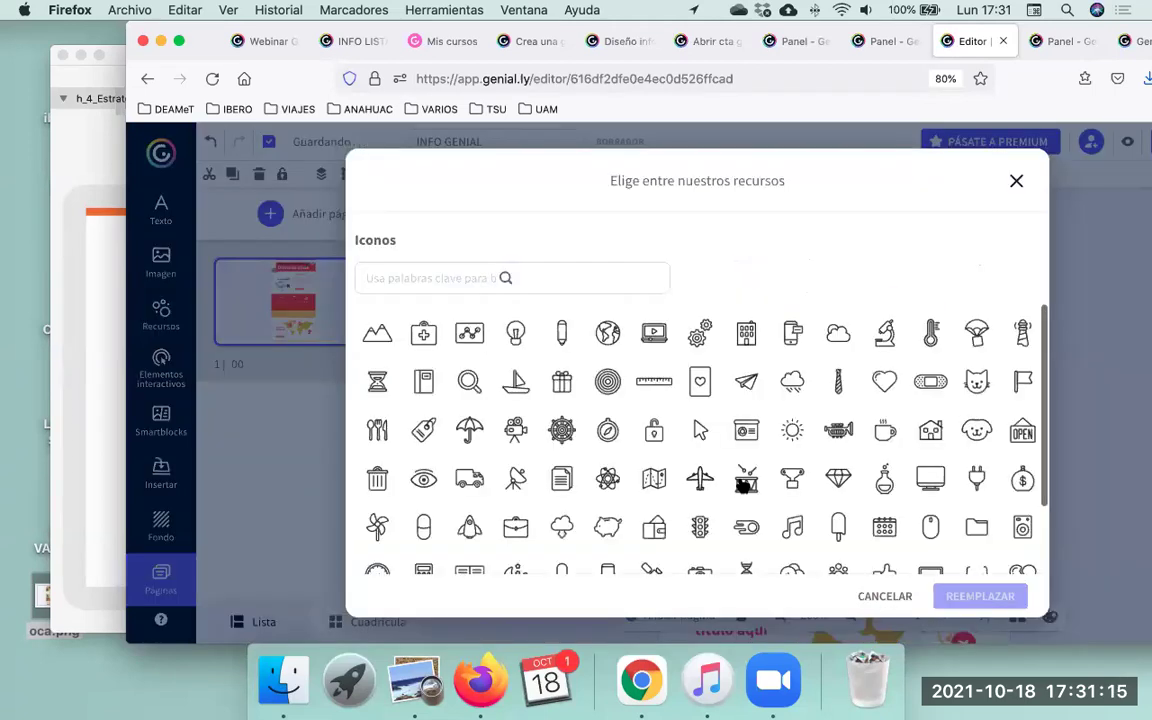
scroll(745, 484, down, 1)
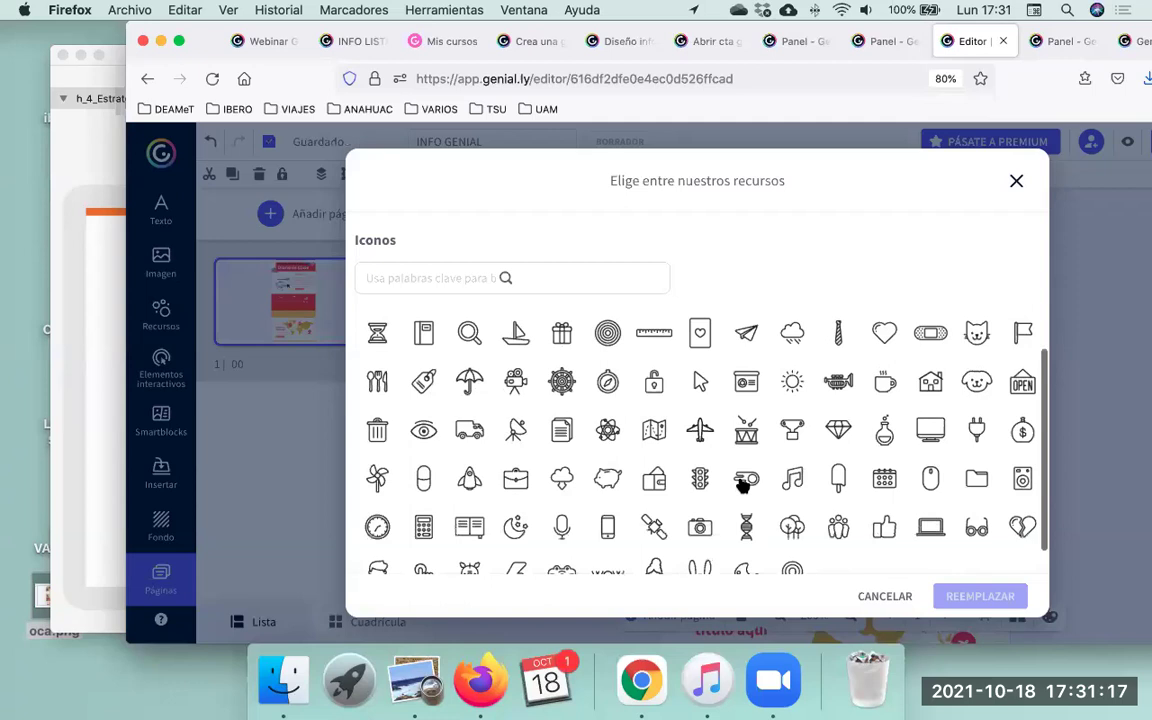
scroll(745, 484, down, 1)
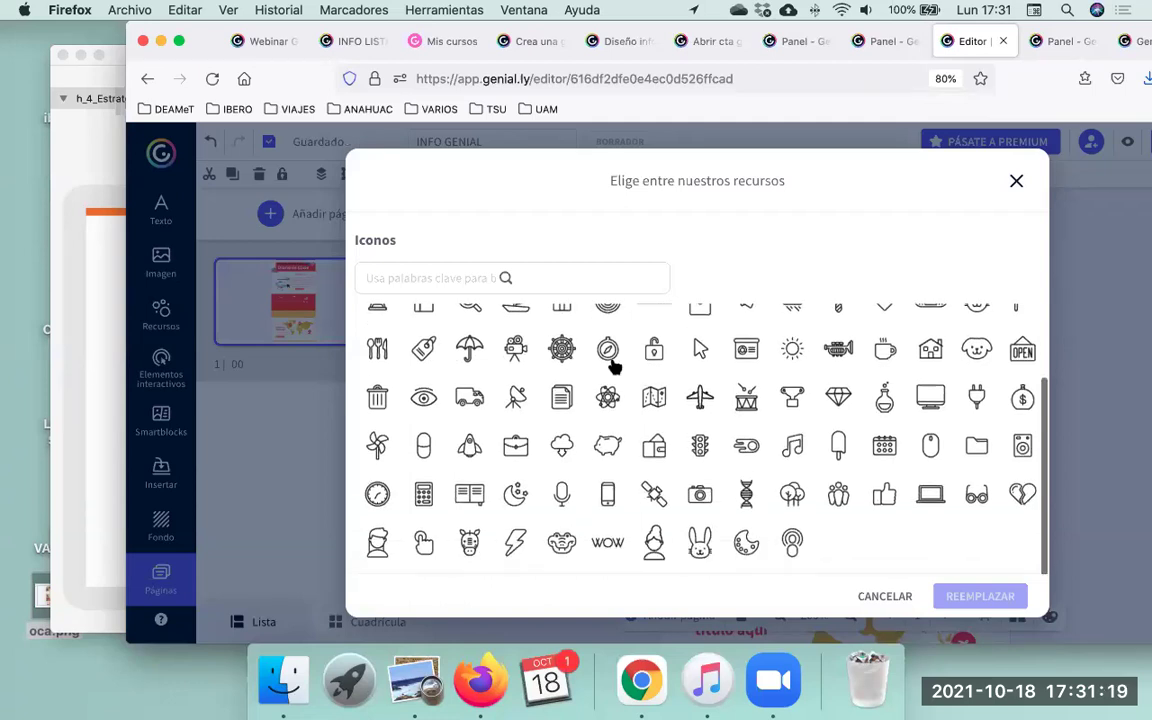
scroll(612, 367, up, 2)
click(366, 278)
text(ciclo)
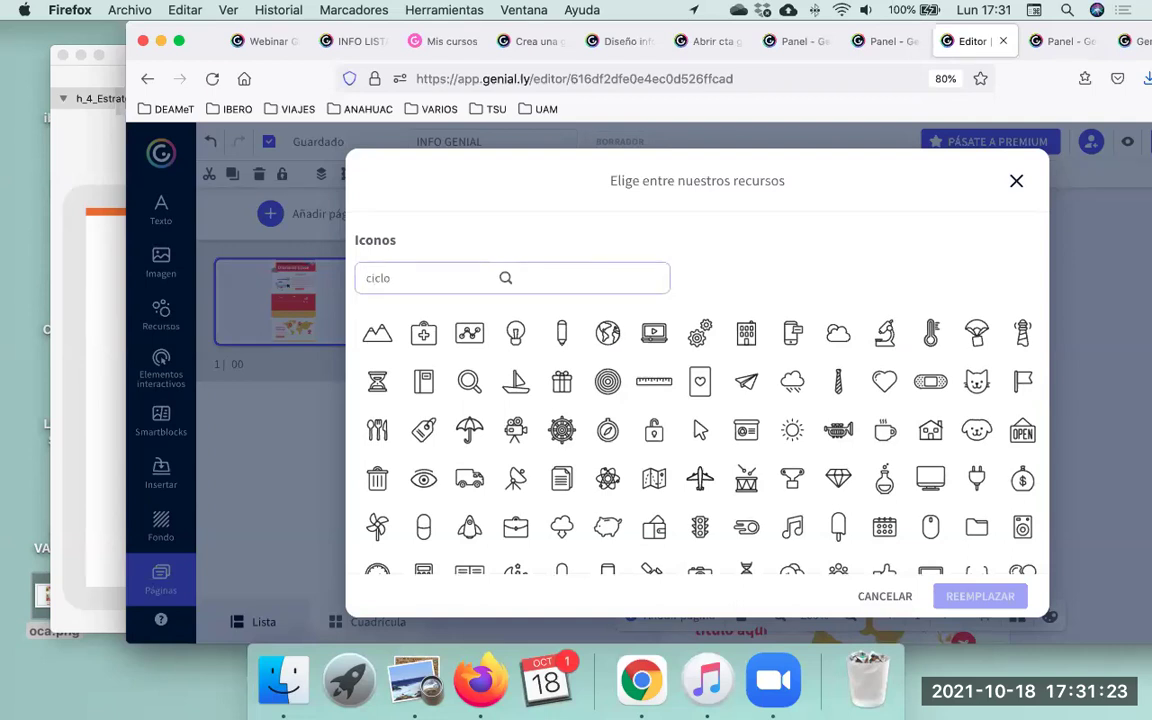
key(Return)
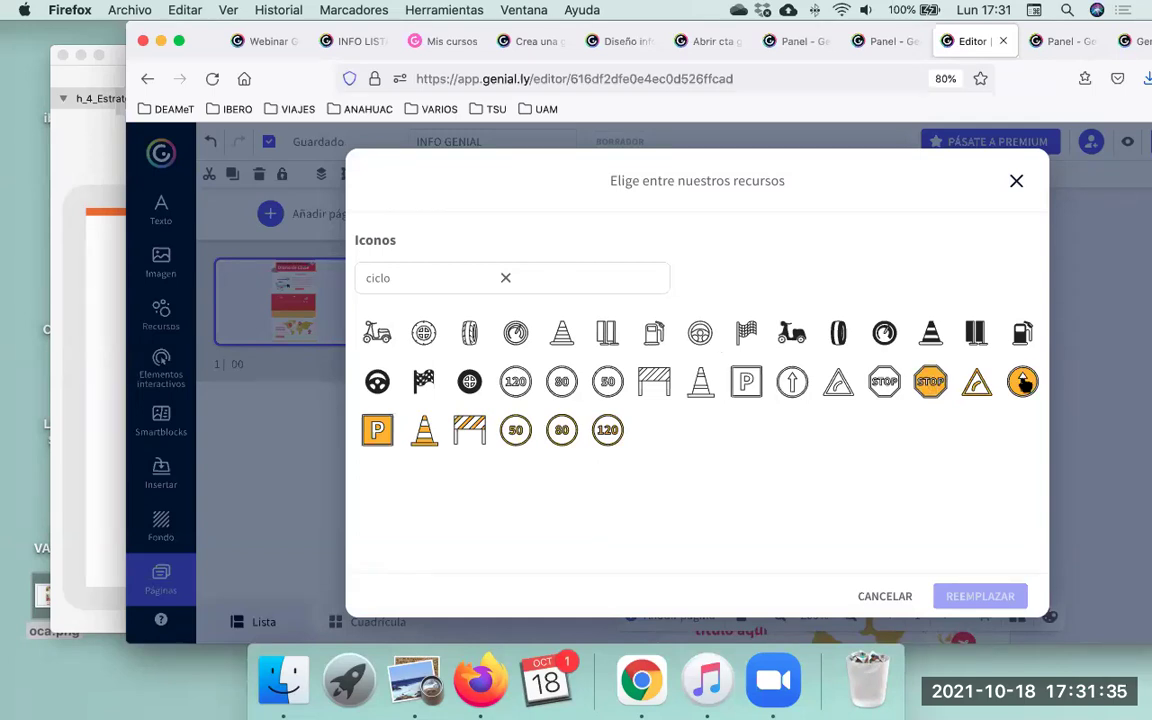
click(1023, 382)
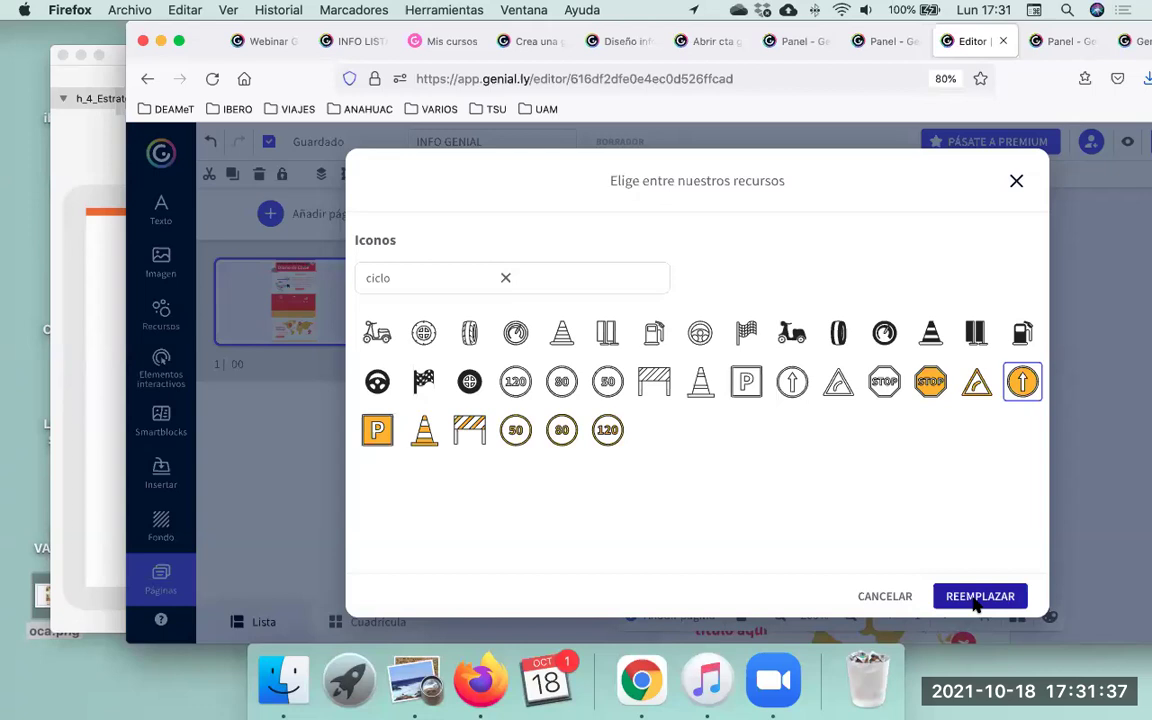
click(975, 600)
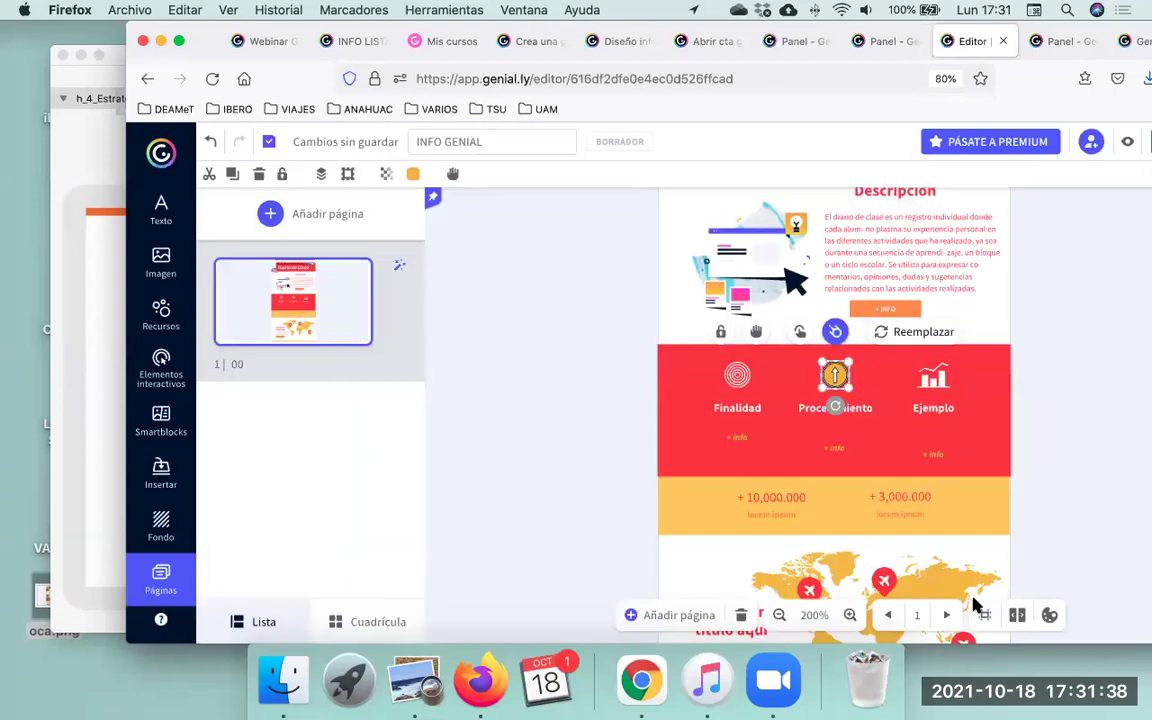
Open the icon replacement for the bar chart above Ejemplo, browse the icons and search for "ejemplo".
click(933, 378)
click(1003, 340)
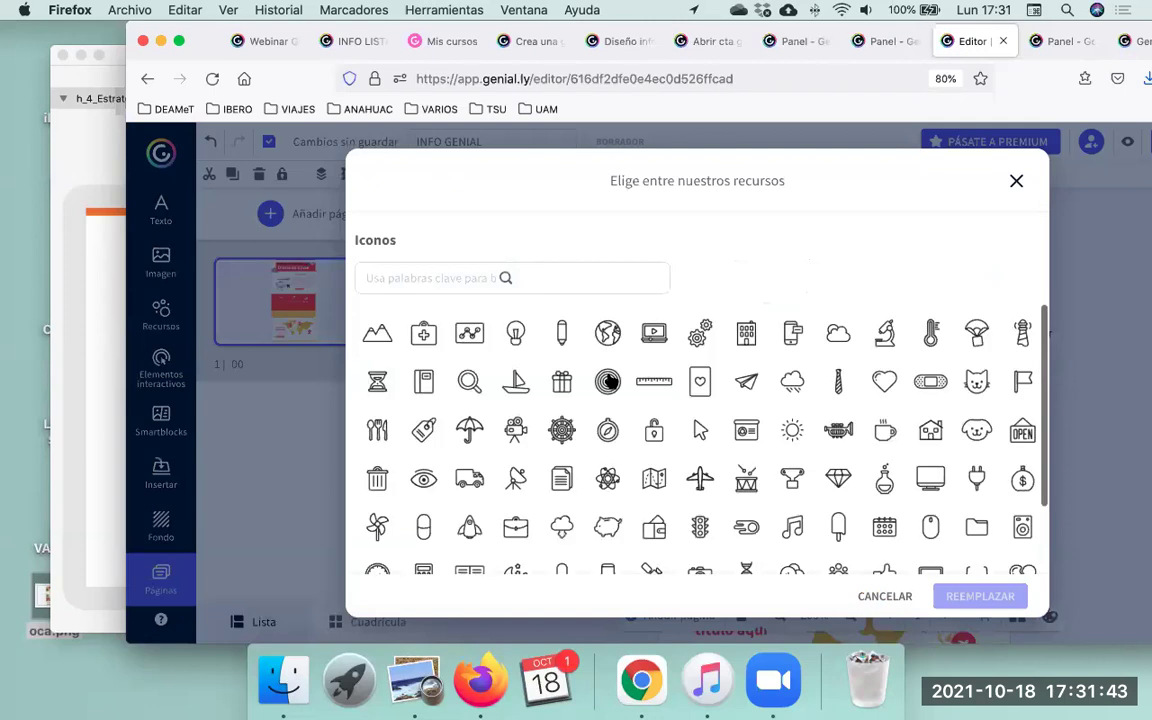
scroll(609, 381, down, 3)
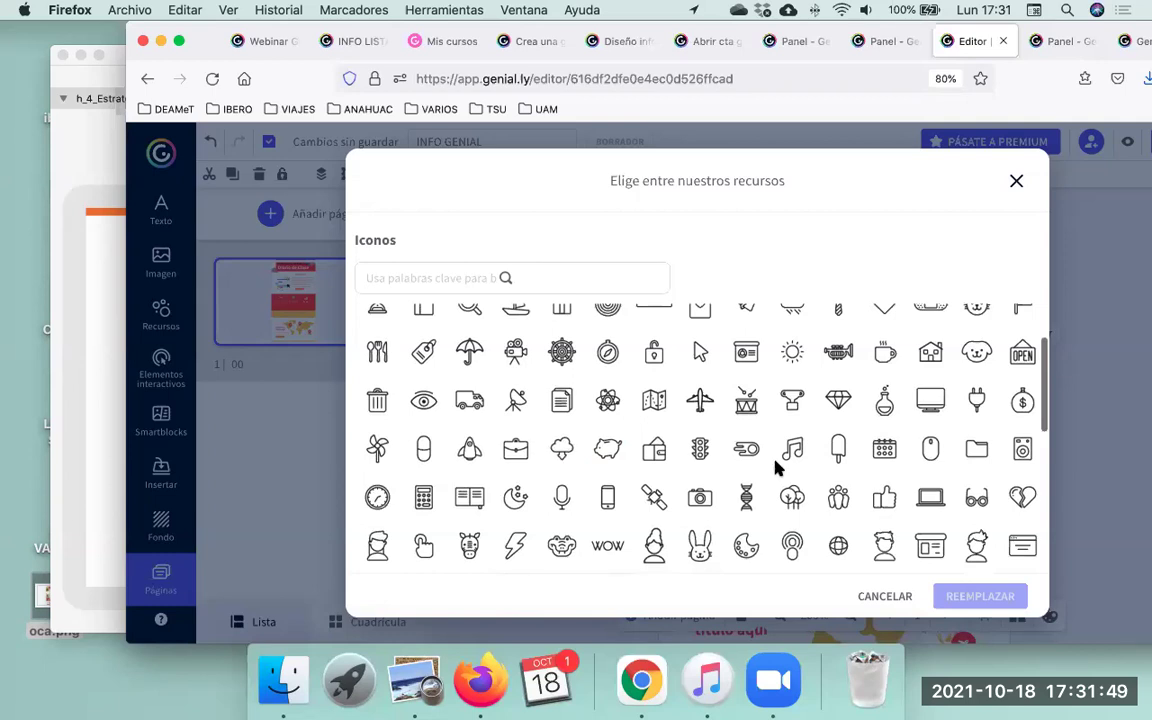
scroll(800, 470, down, 1)
scroll(887, 476, down, 7)
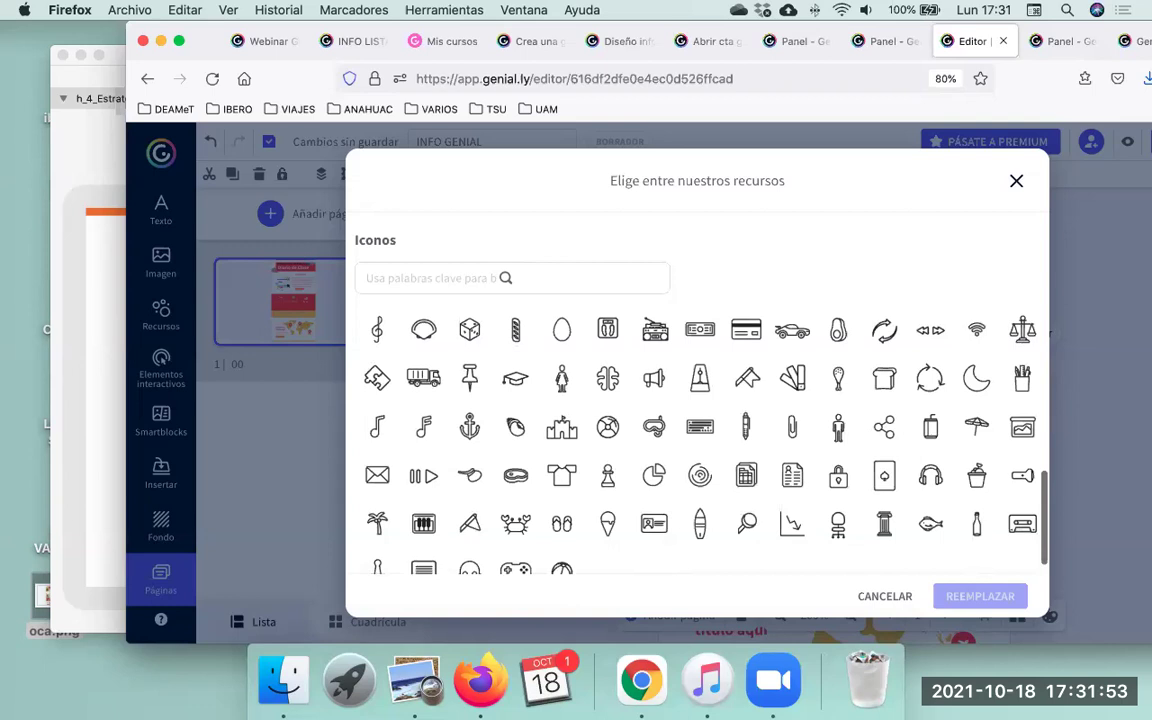
click(424, 277)
text(ejemplo)
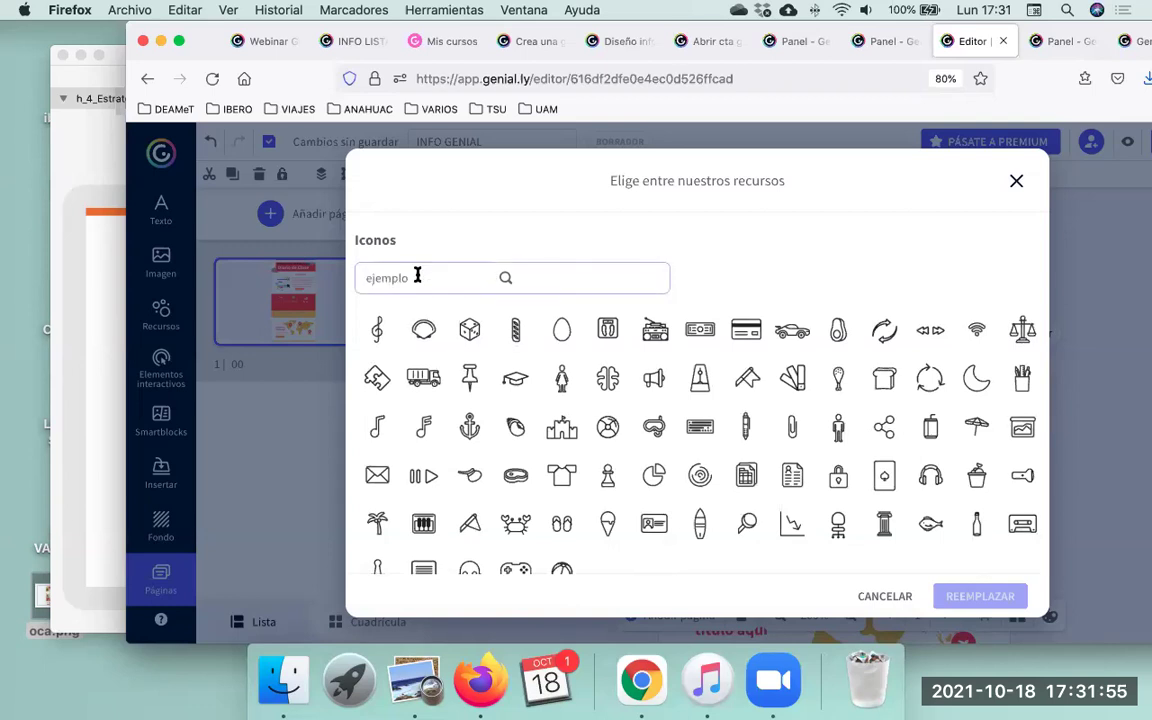
click(507, 279)
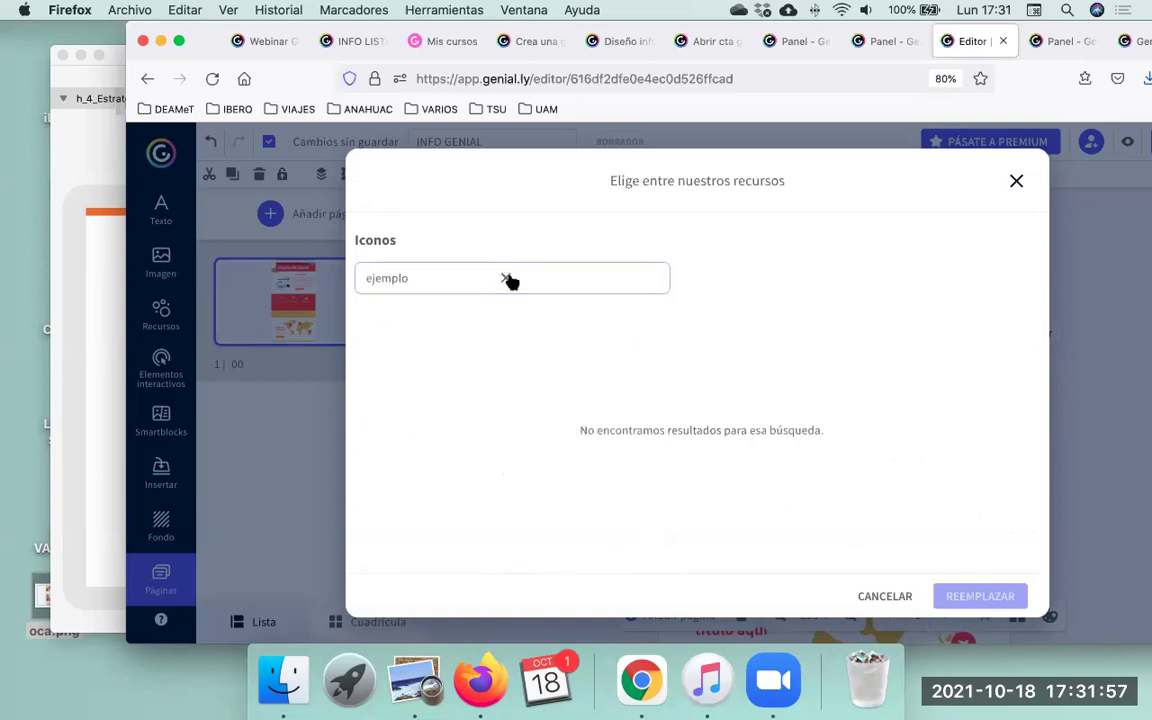
Search the icons for "cuaderno" and replace the Ejemplo column's icon with the outlined open notebook.
double_click(419, 279)
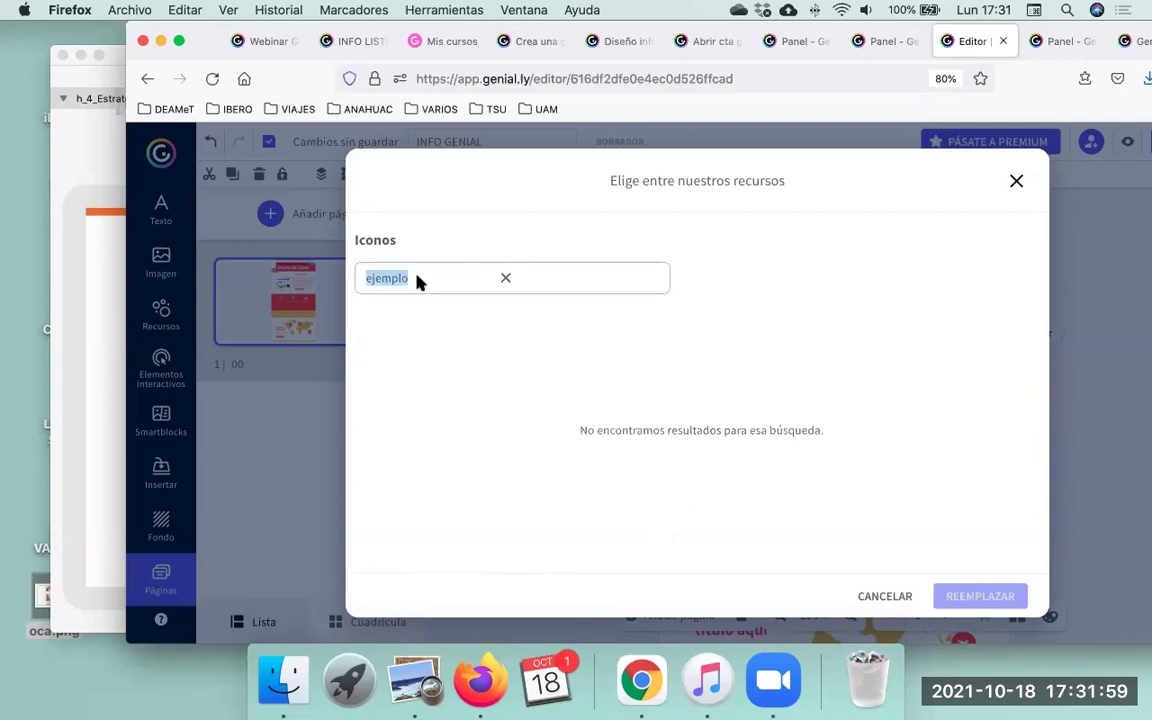
key(BackSpace)
text(cuaderno)
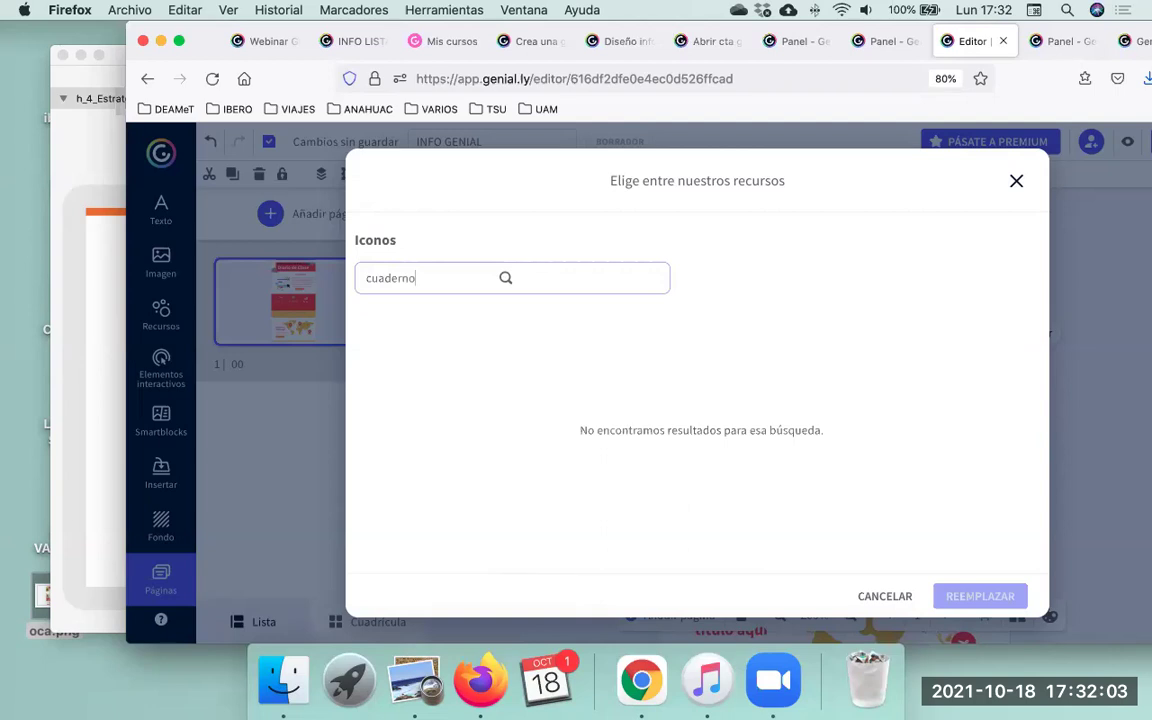
key(Return)
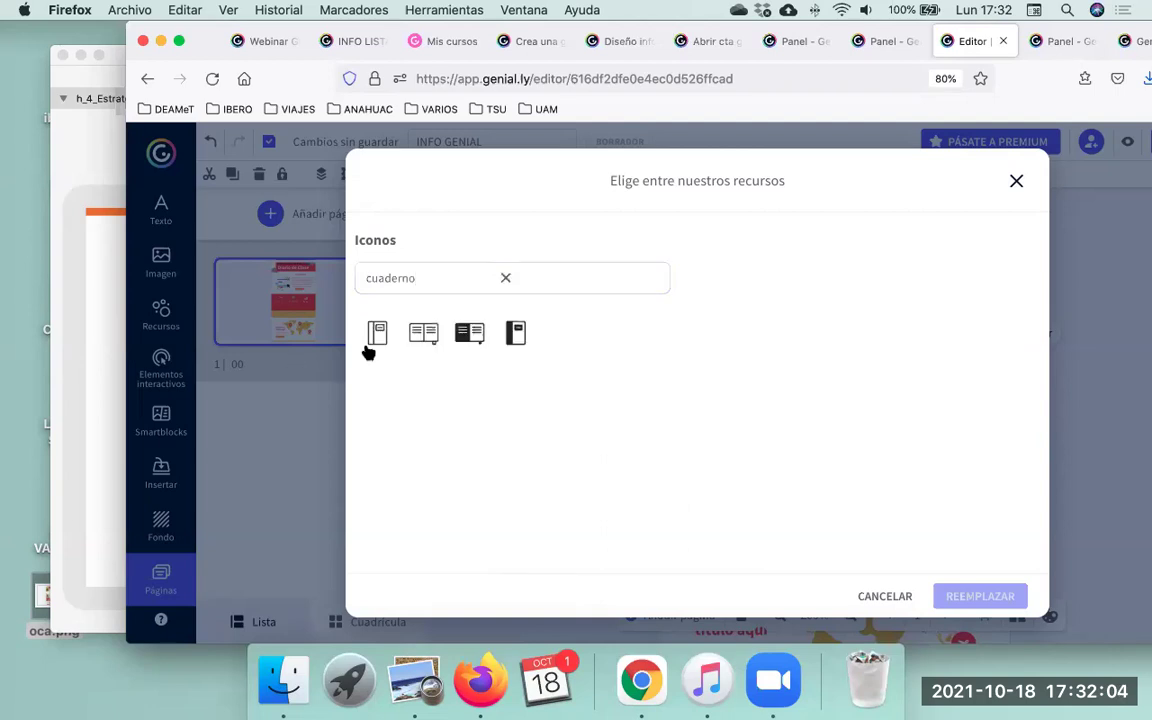
click(423, 335)
click(1000, 596)
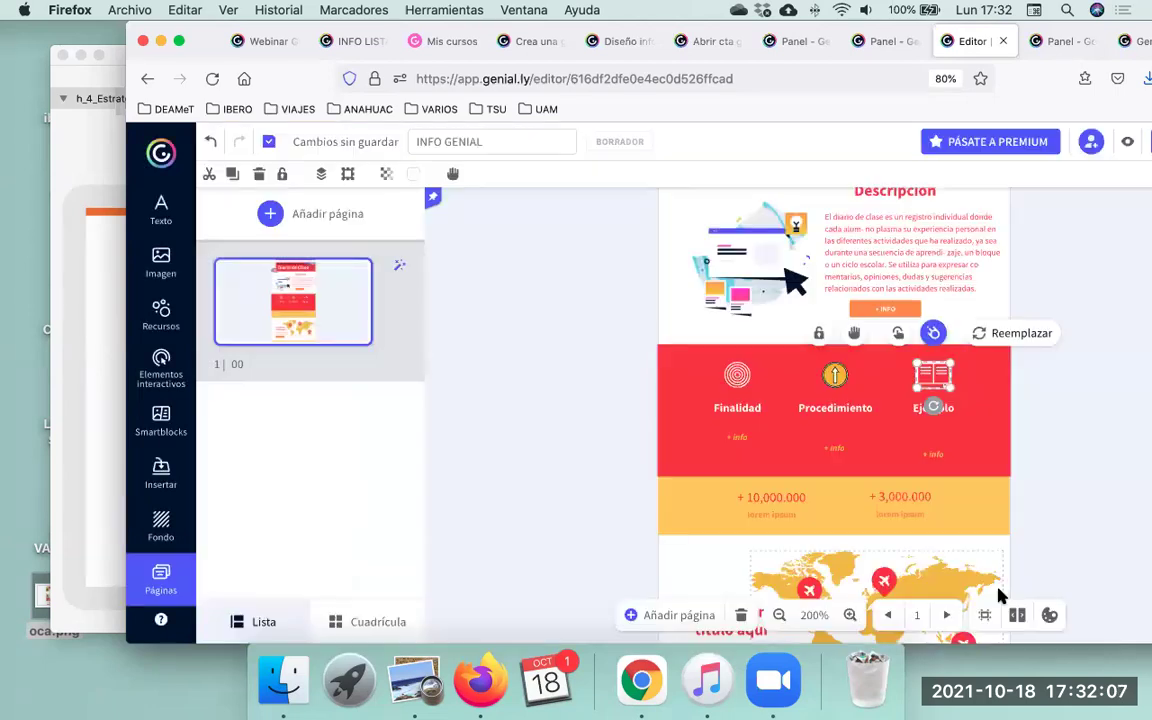
click(1059, 443)
Open the interactivity settings of Finalidad's "+ info" label and replace the placeholder heading of its Etiqueta with "Finalidad".
click(736, 437)
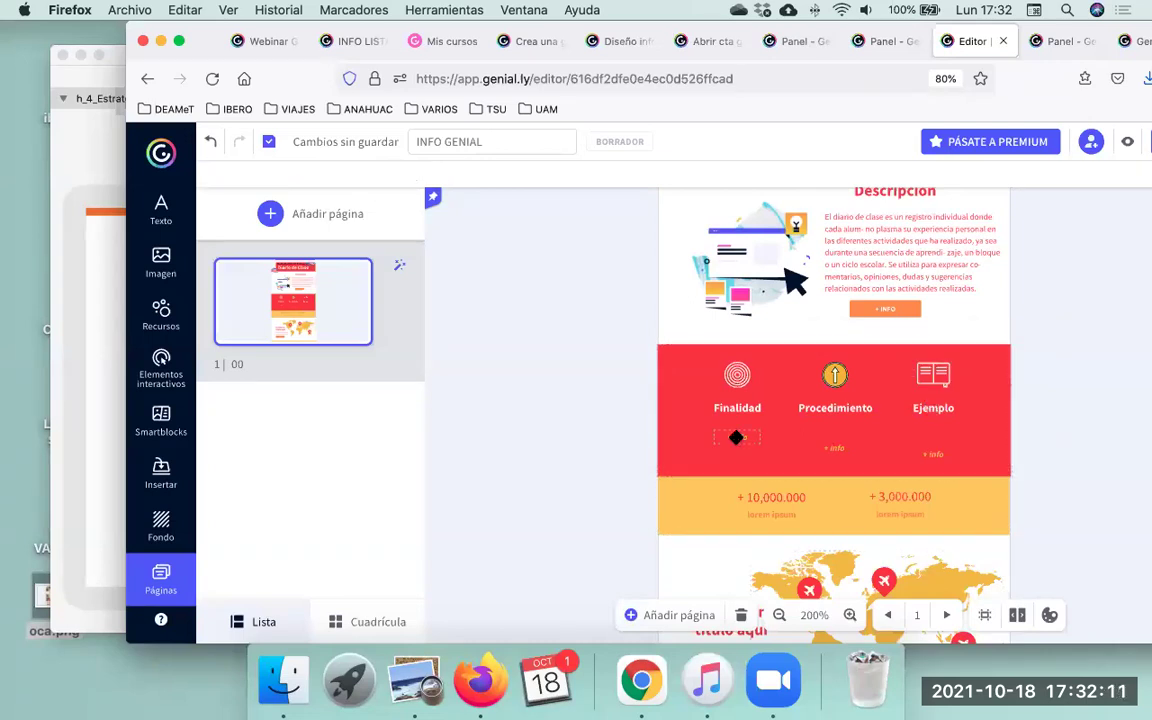
click(736, 437)
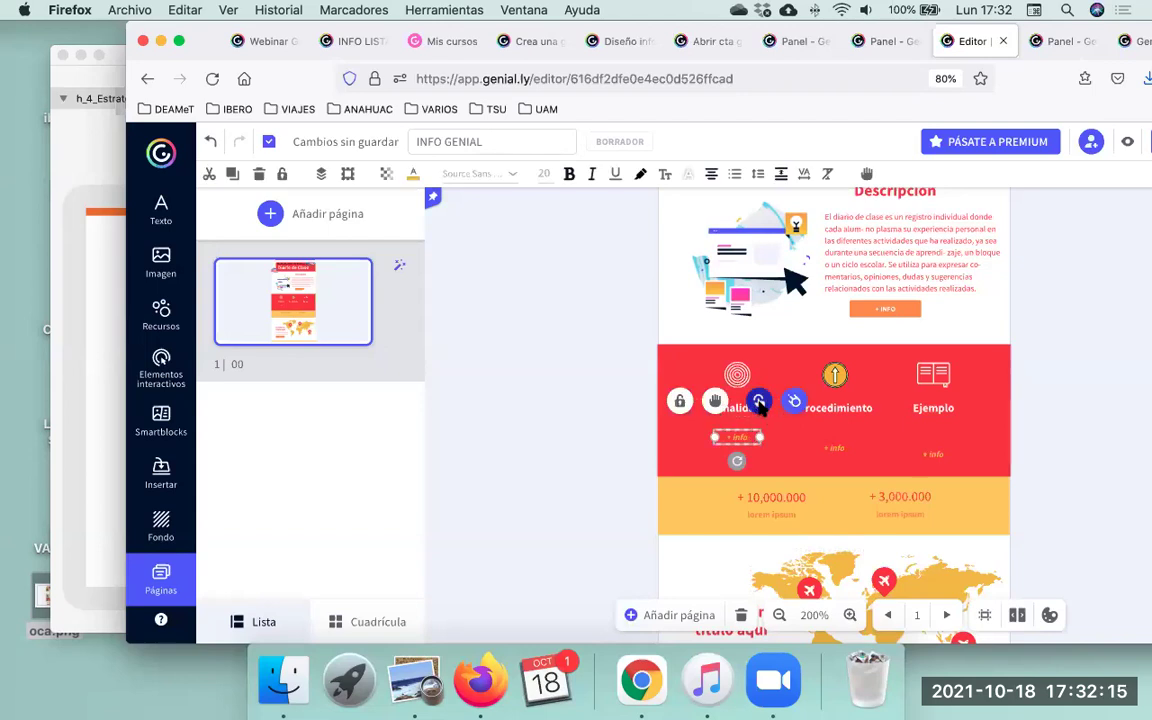
click(758, 403)
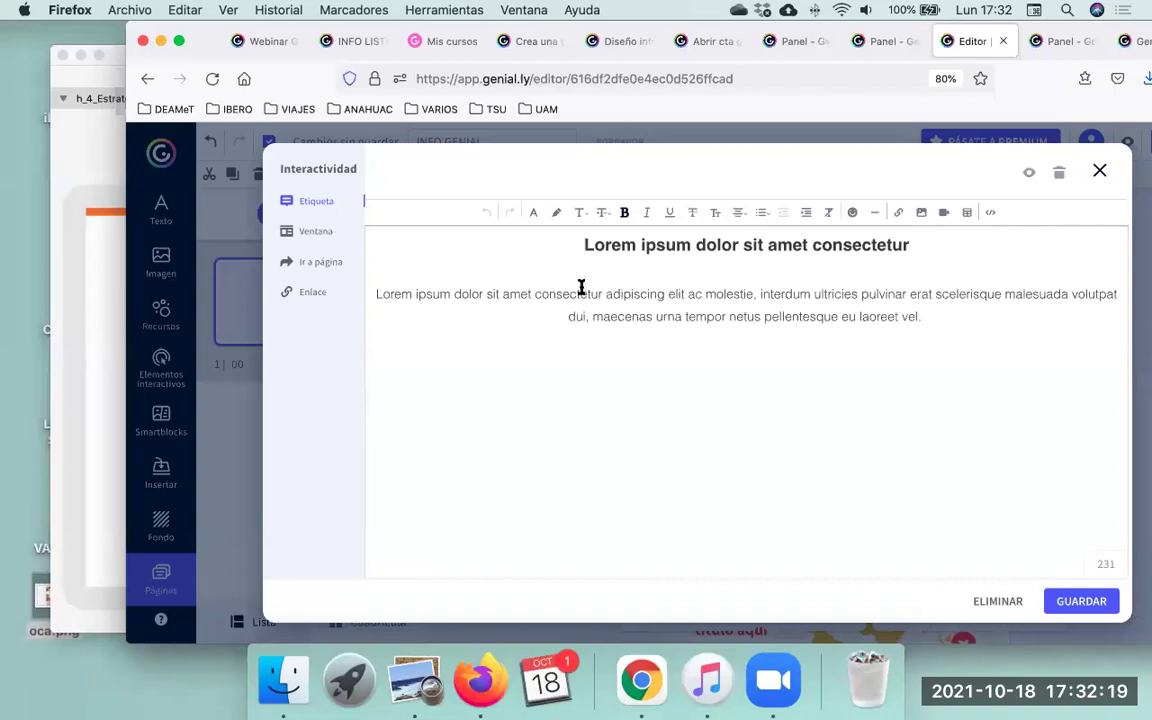
drag(873, 241, 882, 241)
text(Finalidad)
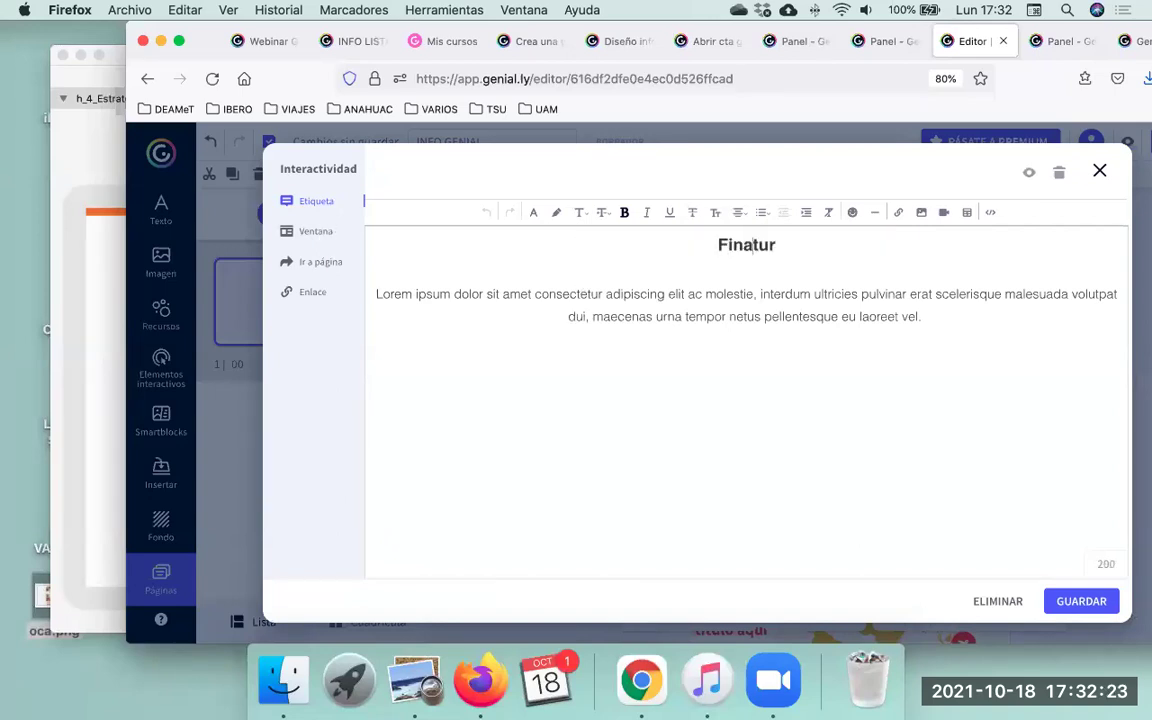
key(BackSpace)
key(BackSpace)
key(BackSpace)
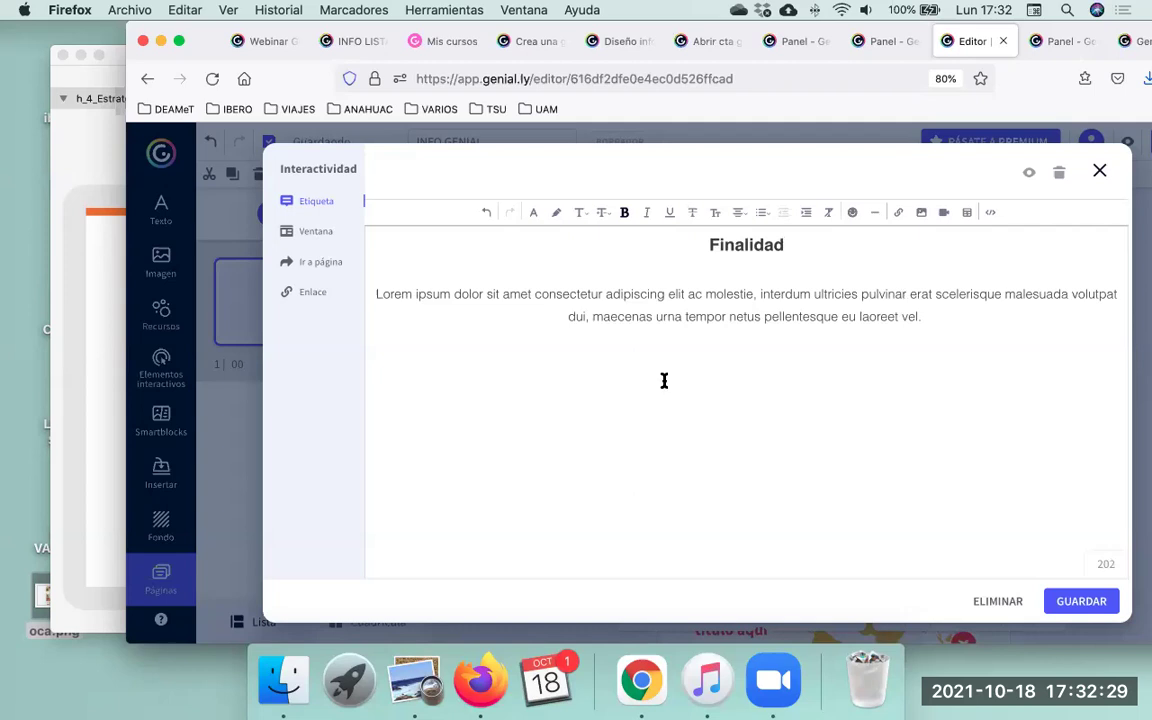
Copy the three Finalidad bullet points from the PDF in Vista Previa and replace the Etiqueta's placeholder paragraph with them.
key(super+Tab)
scroll(663, 380, up, 10)
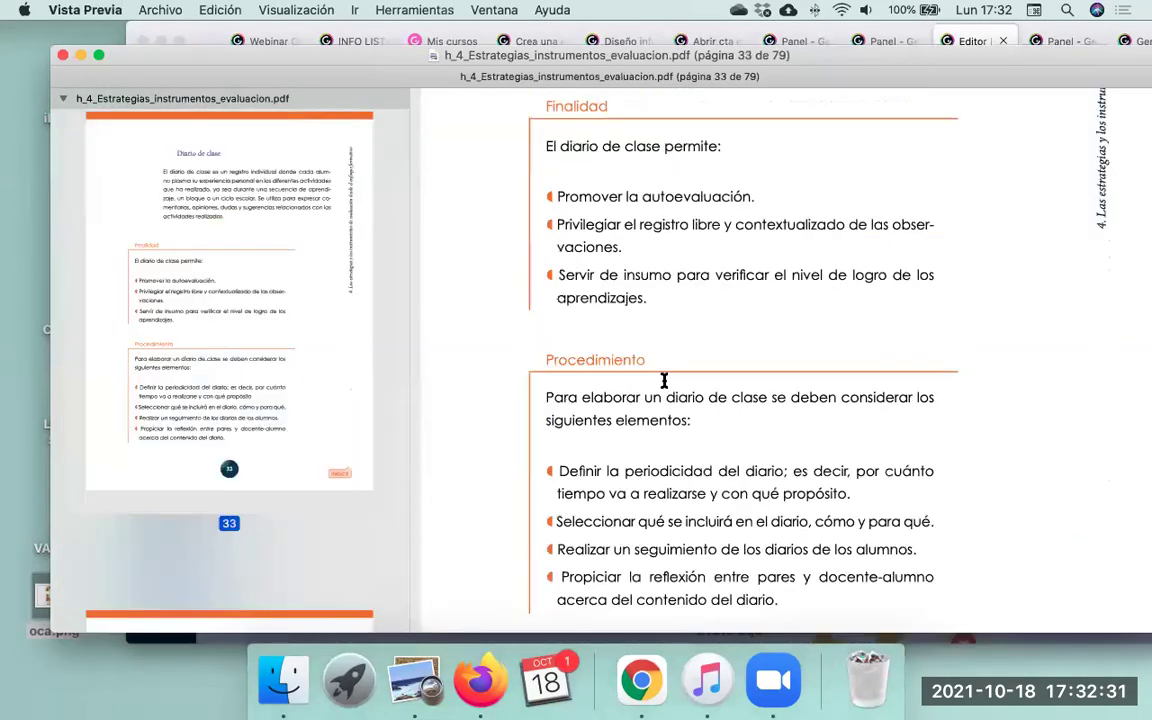
scroll(600, 314, up, 3)
drag(553, 313, 666, 415)
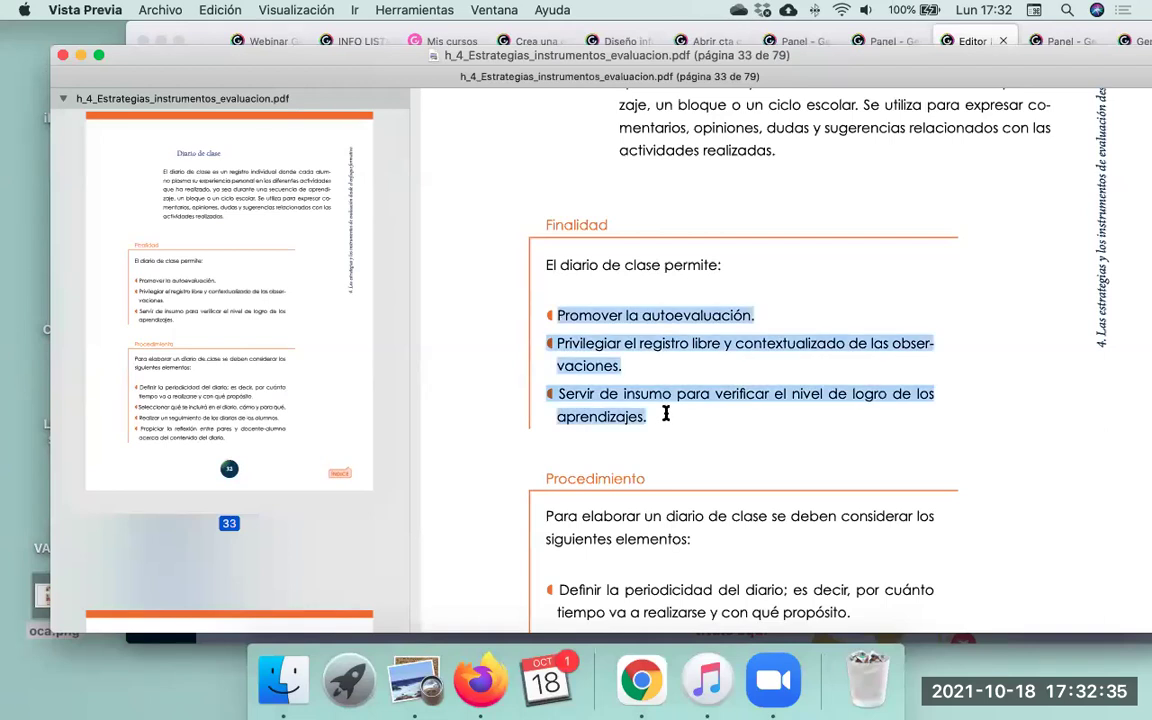
key(super+Tab)
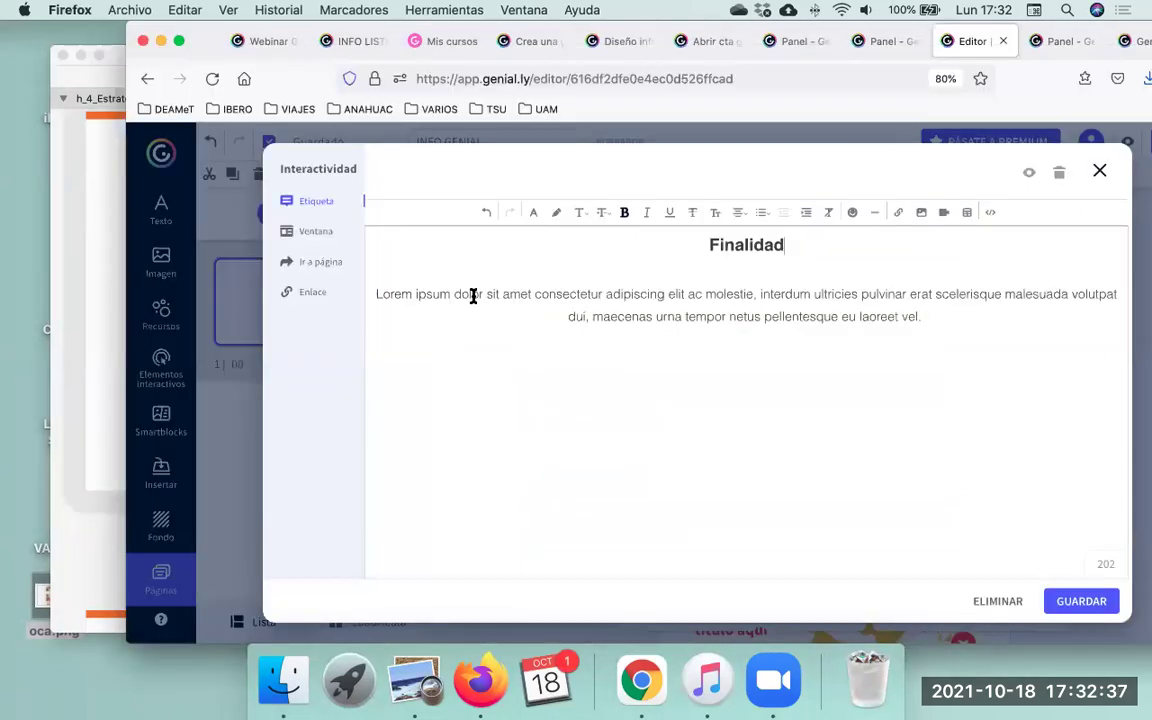
triple_click(818, 358)
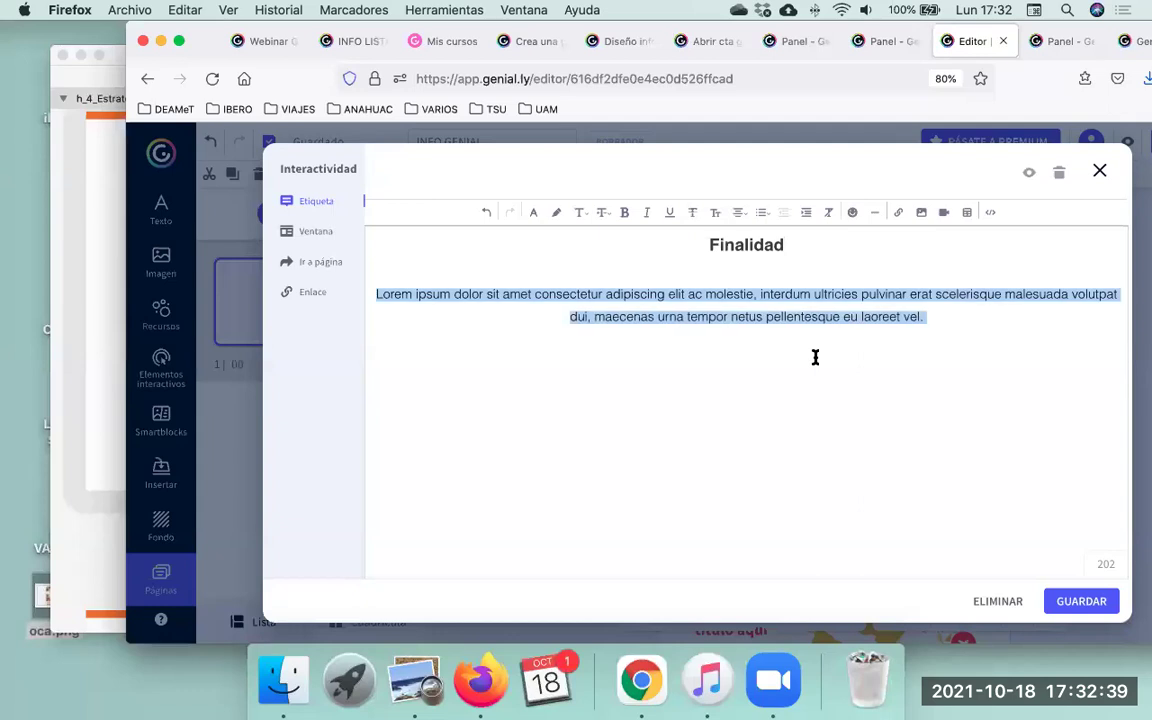
text(promover la autoevaluación. o privilegiar el registro libre y contextualizado de las obser- vaciones o Servir de insumo para verificar el nivel de logro de los aprendizajes.)
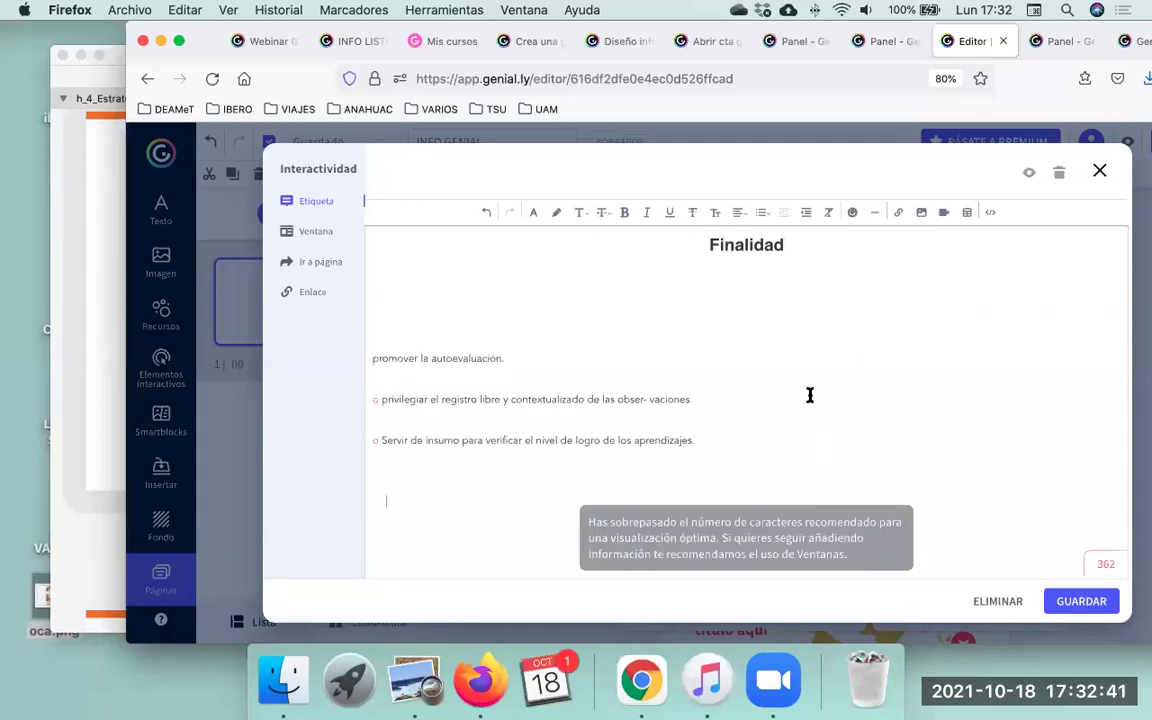
Clear the pasted Finalidad points from the Etiqueta's body, keeping the heading, and paste them in again.
click(792, 396)
key(super+a)
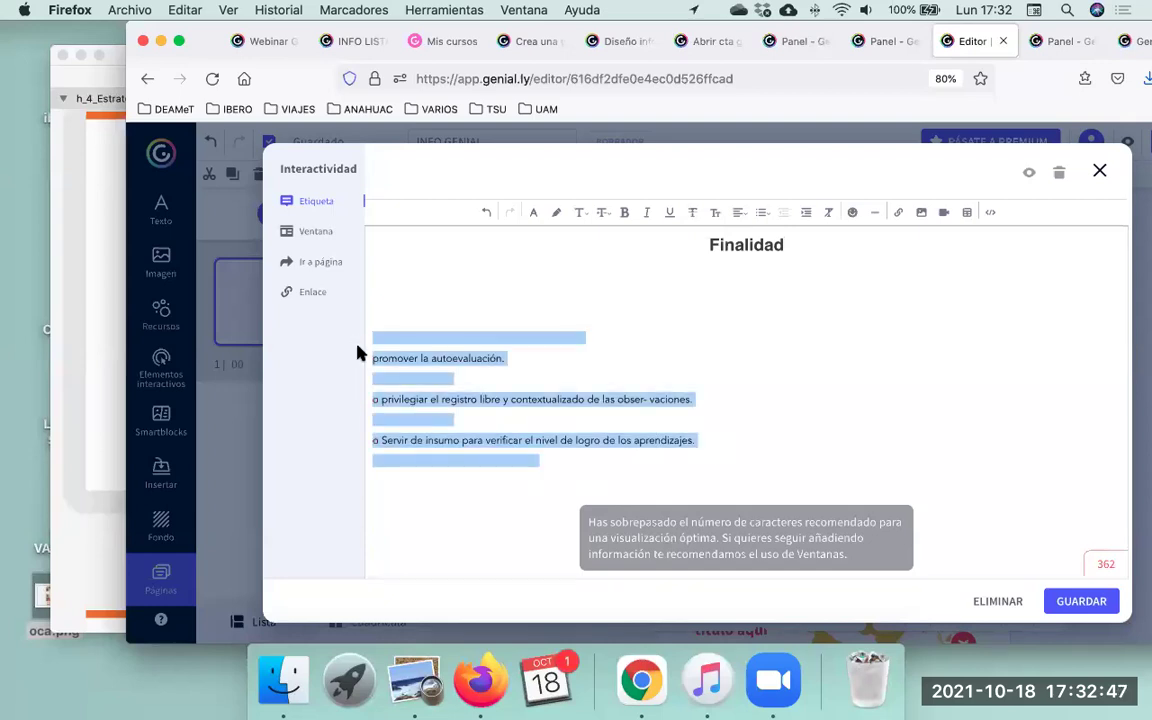
key(BackSpace)
key(BackSpace)
key(BackSpace)
key(BackSpace)
key(BackSpace)
key(BackSpace)
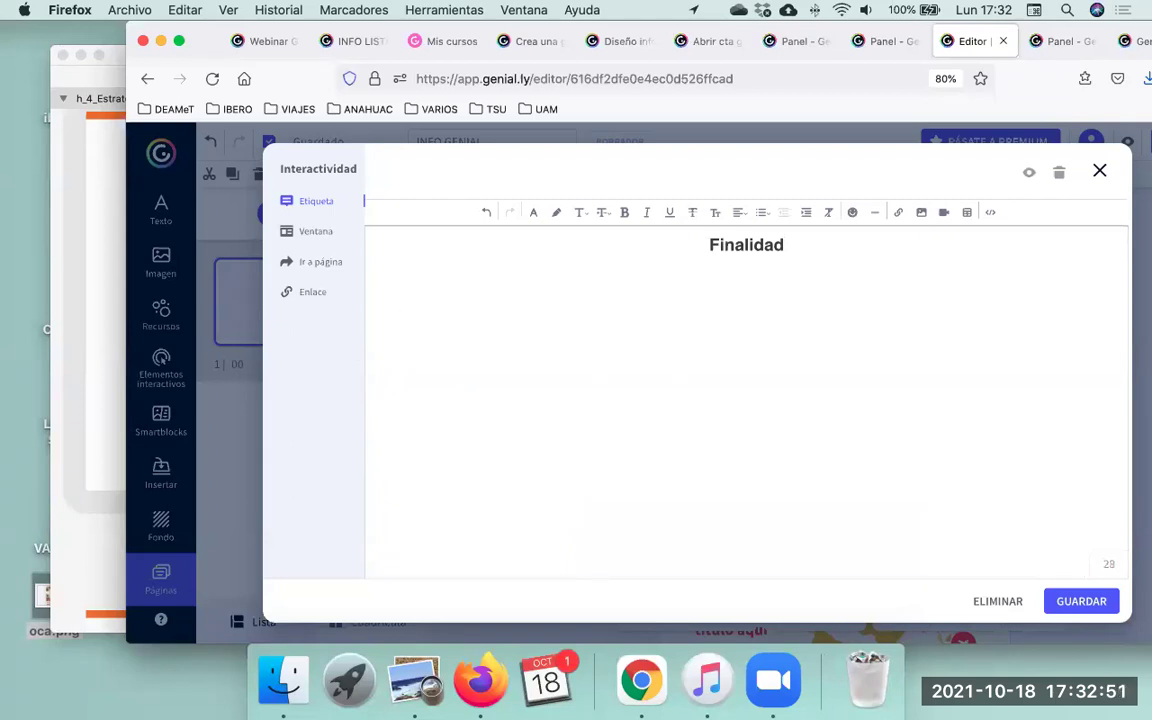
key(super+v)
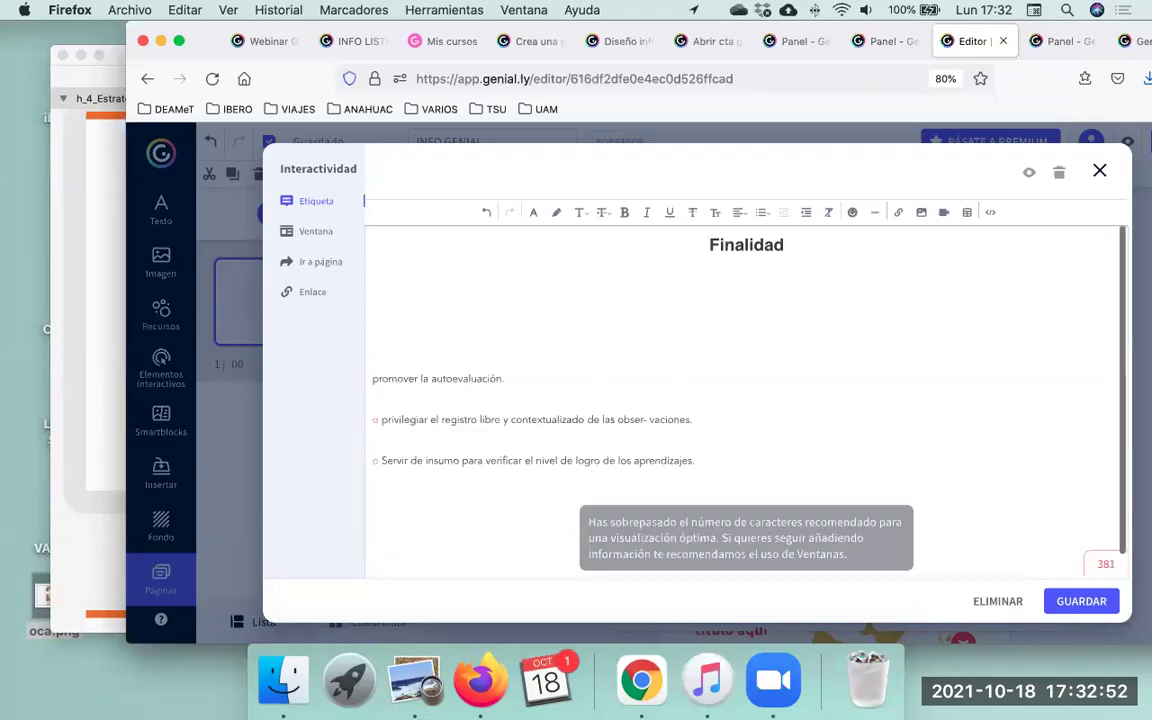
Switch the interactivity to Ventana and remove the "o" markers before the second and third Finalidad points, keeping each on its own line.
click(317, 234)
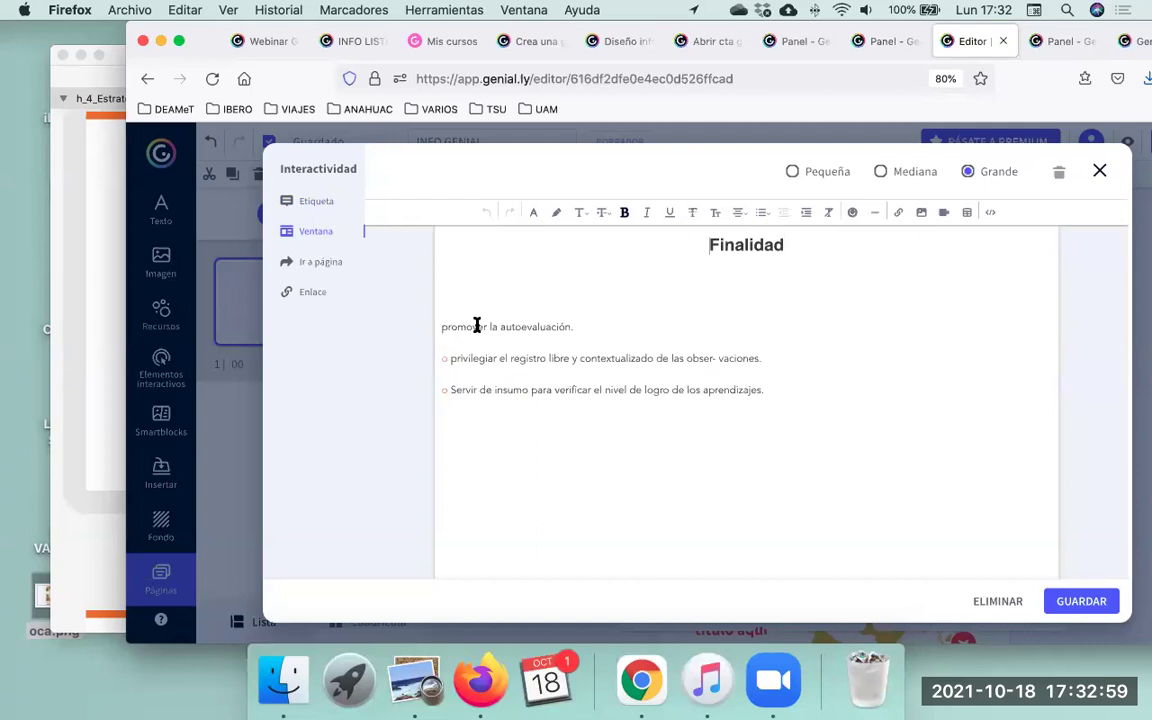
drag(442, 327, 527, 392)
click(525, 358)
click(449, 358)
key(BackSpace)
key(BackSpace)
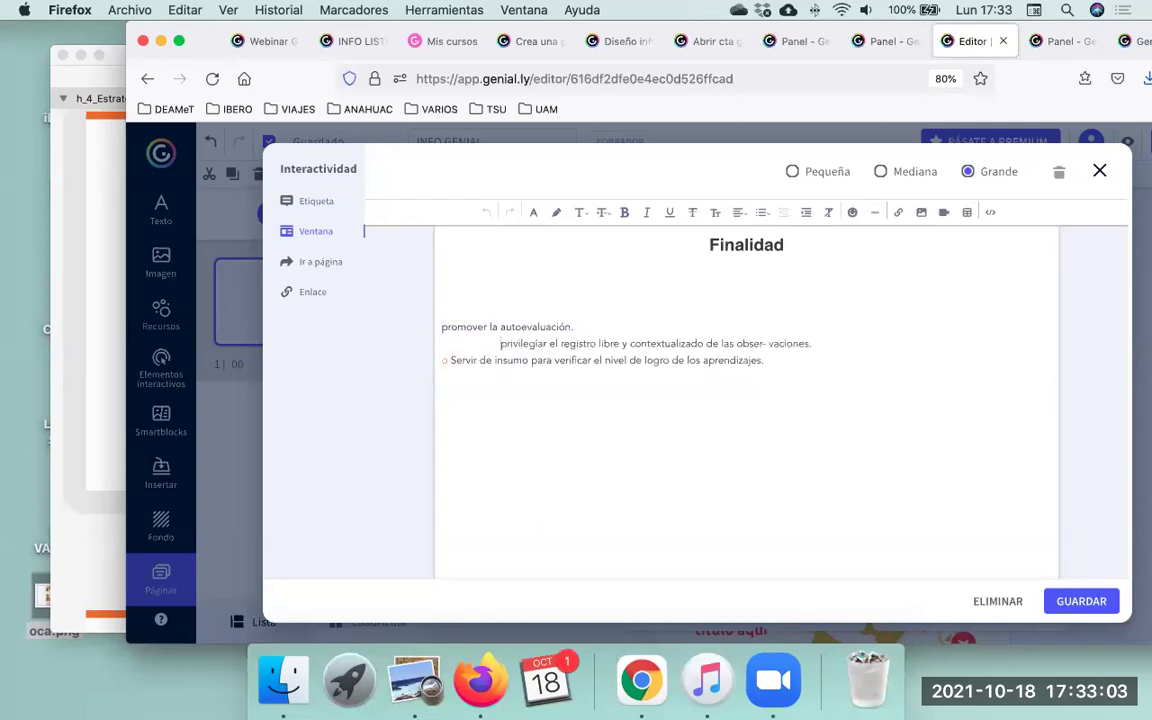
key(Return)
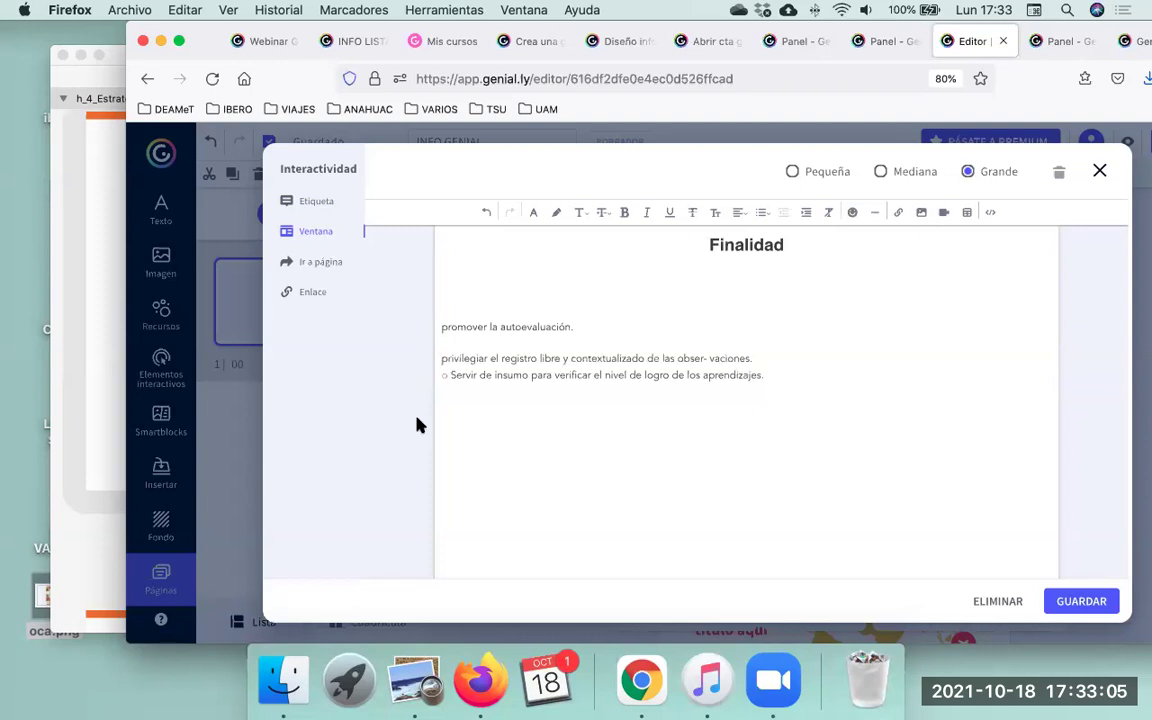
click(450, 374)
key(BackSpace)
key(BackSpace)
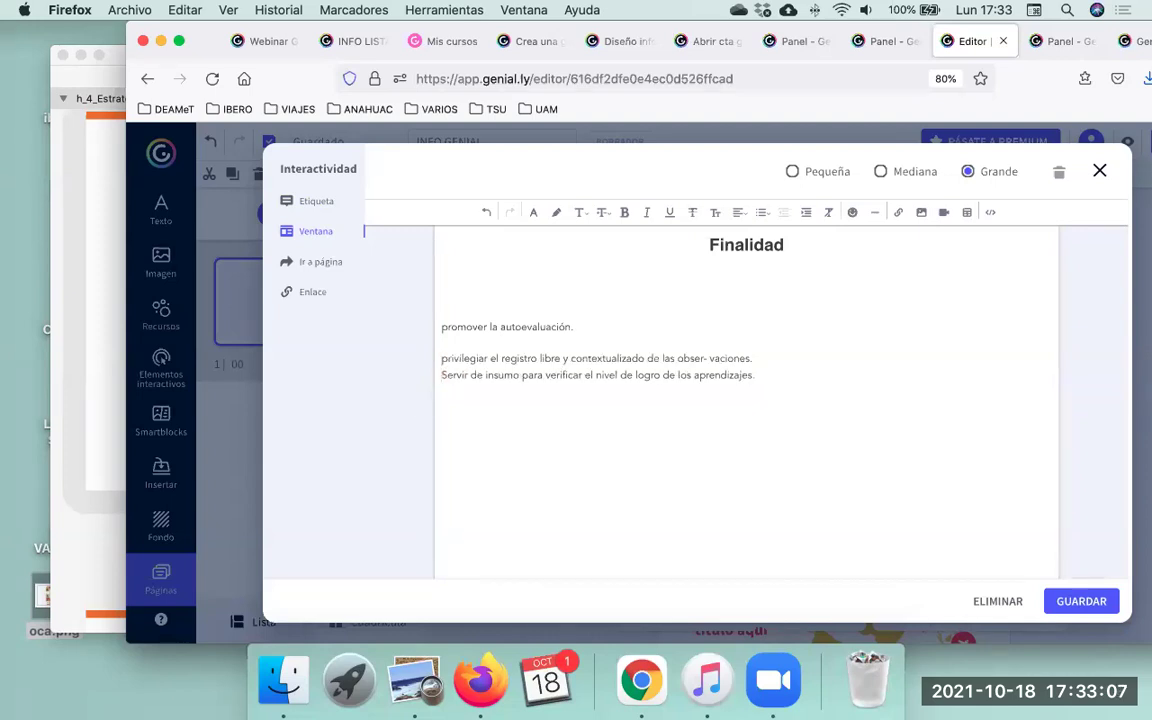
key(Return)
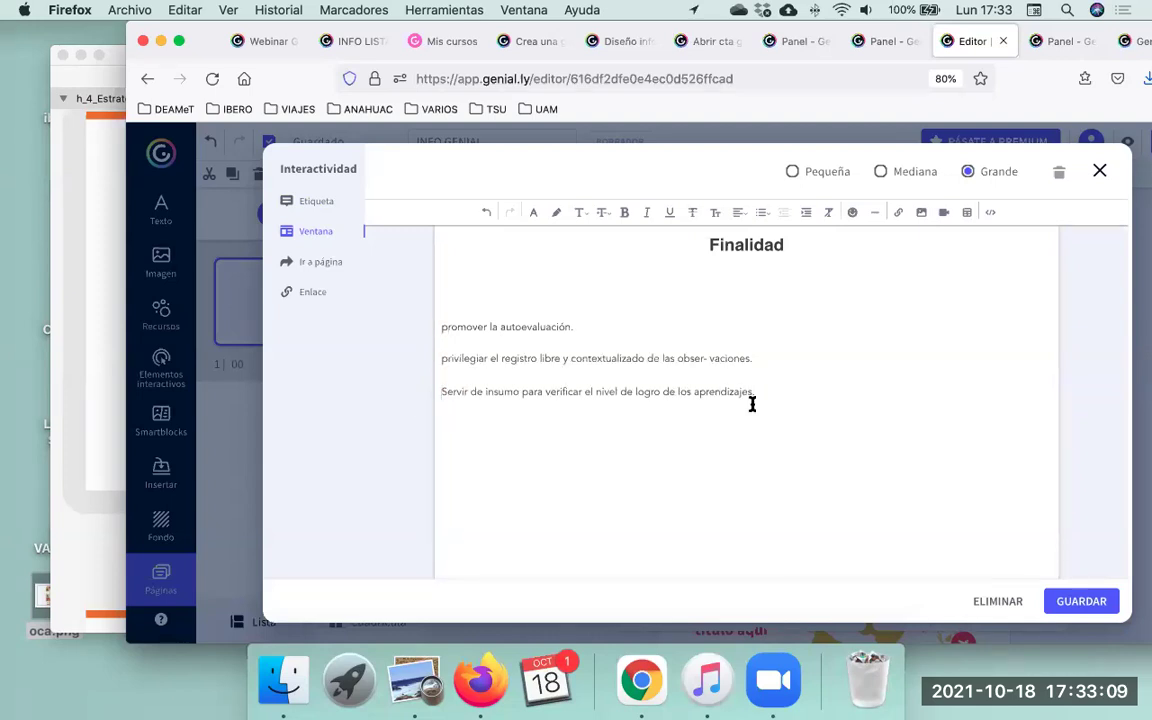
Format the three Finalidad points below the heading as a bulleted list.
key(super+a)
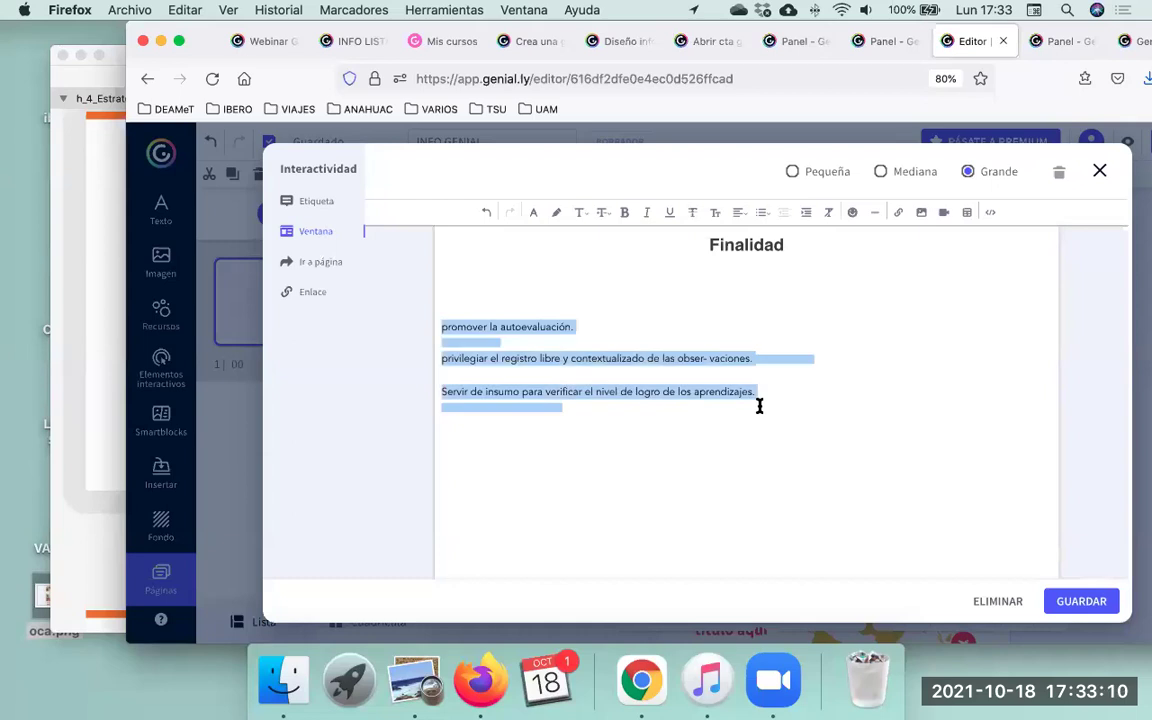
click(762, 216)
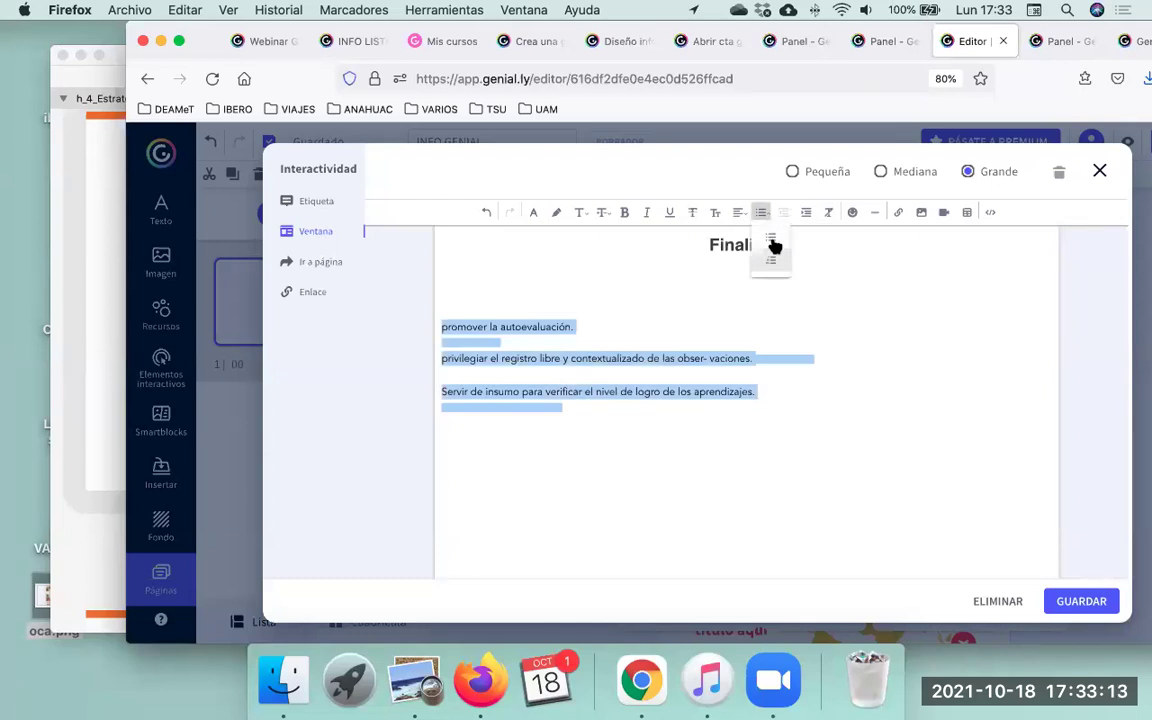
click(771, 238)
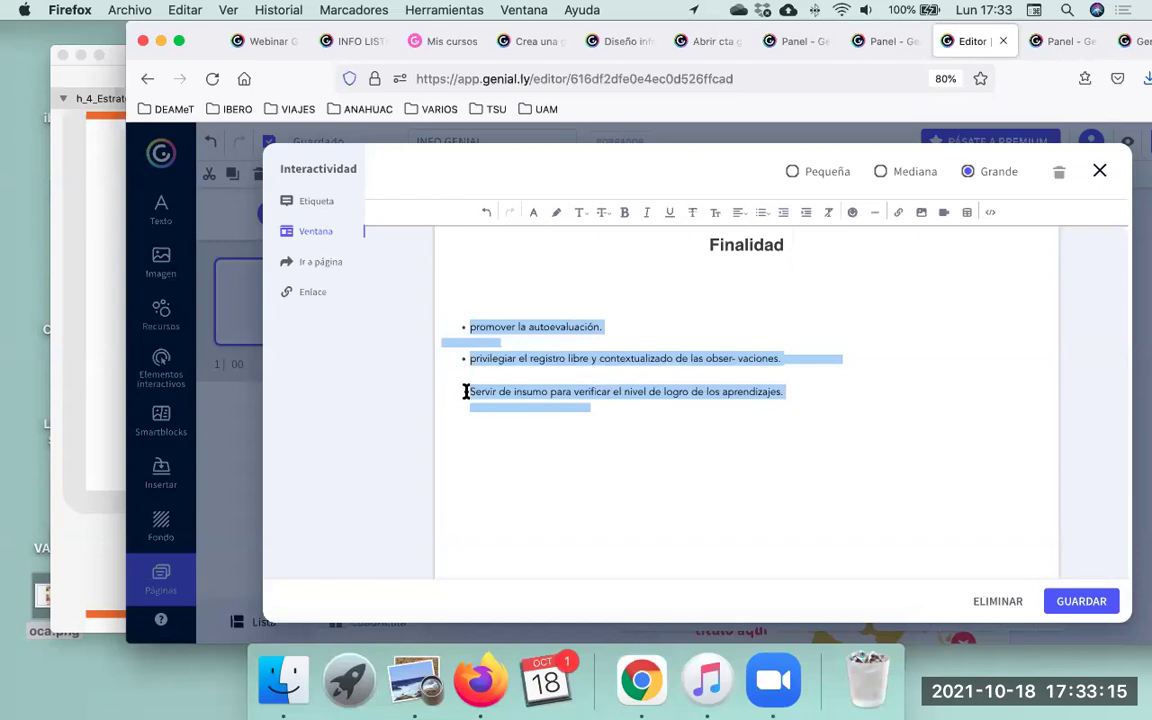
Remove the blank lines between the three Finalidad bullets so they form one compact list.
click(545, 391)
key(super+Left)
key(BackSpace)
key(BackSpace)
key(Return)
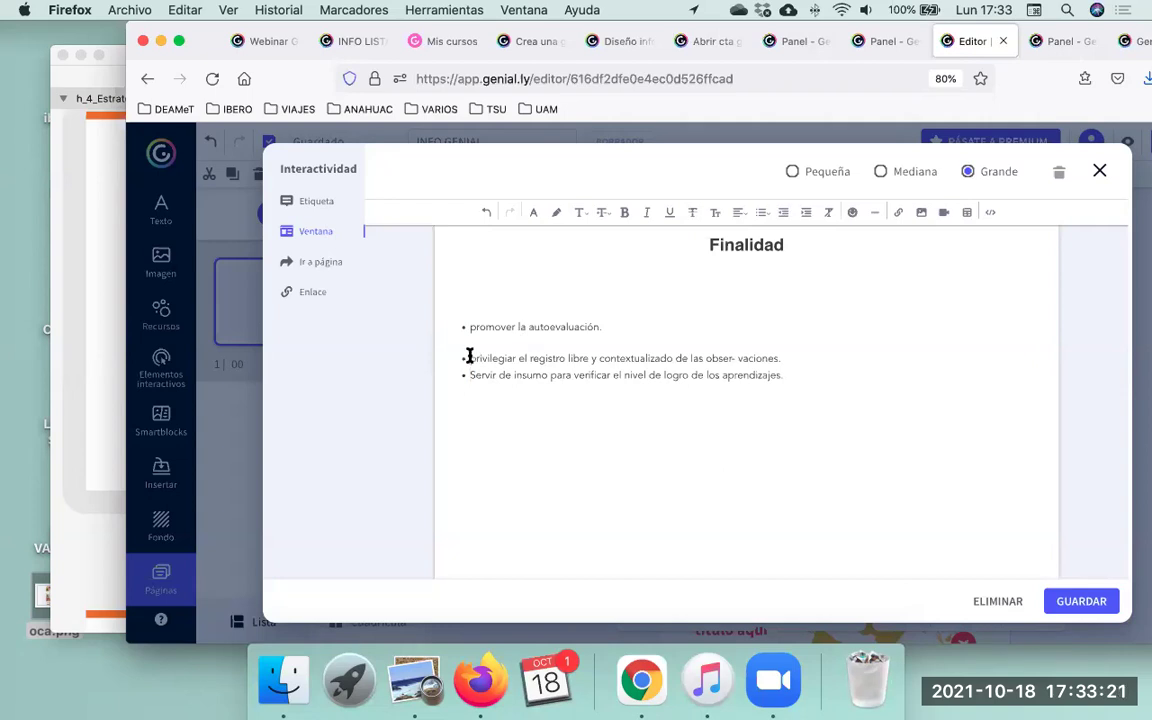
key(BackSpace)
key(BackSpace)
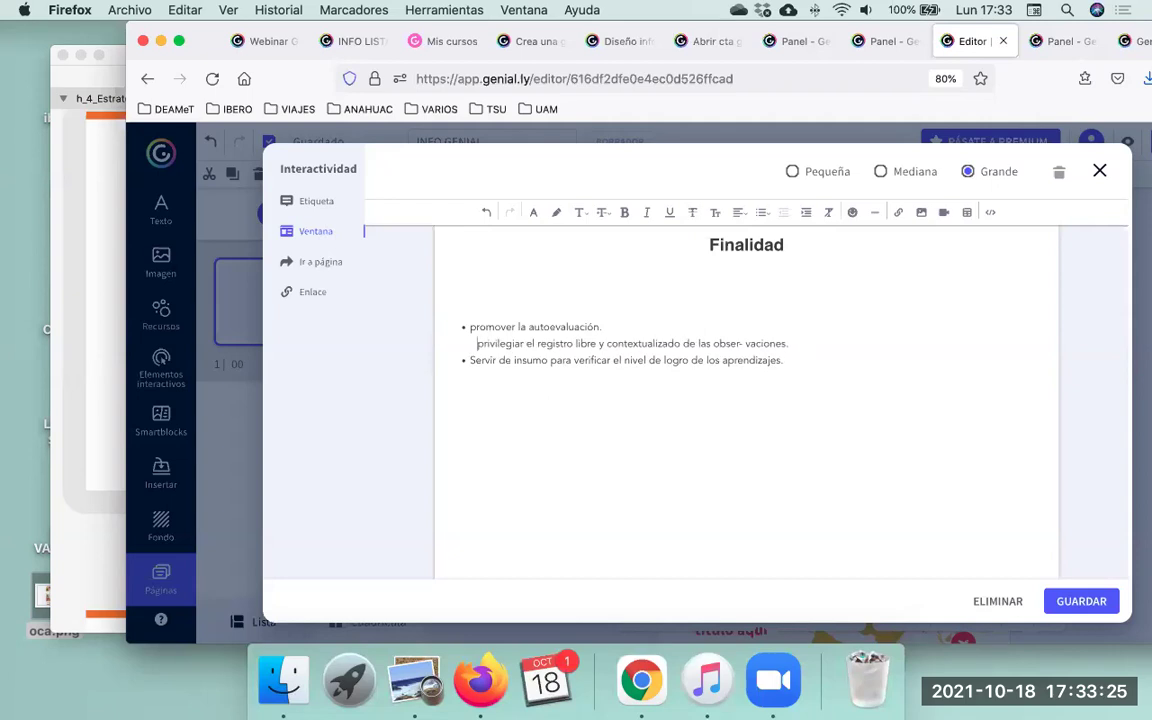
key(BackSpace)
key(BackSpace)
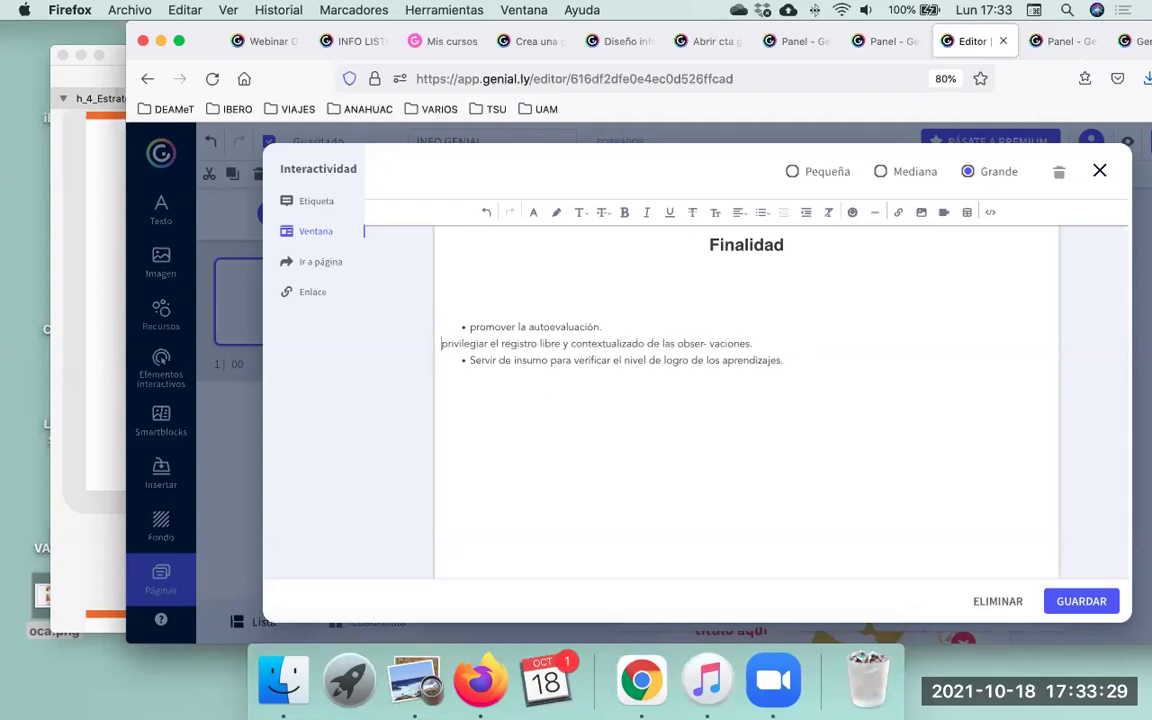
key(BackSpace)
key(Return)
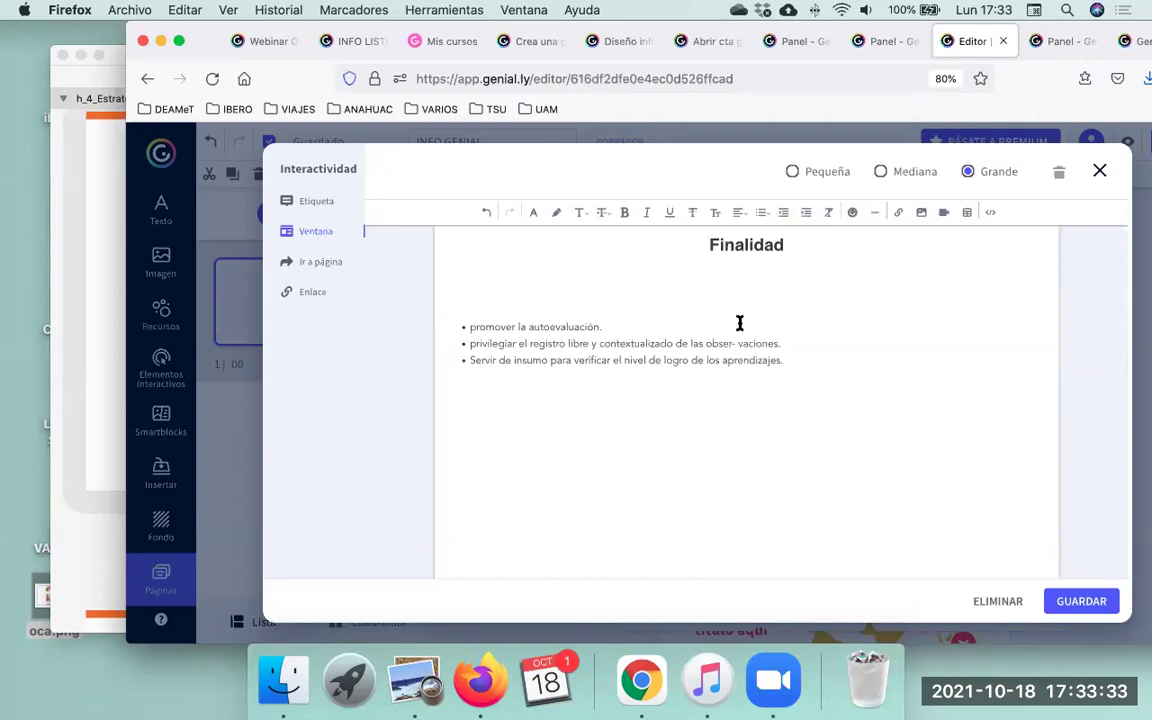
Change the text color of the three Finalidad bullet points to red.
key(super+a)
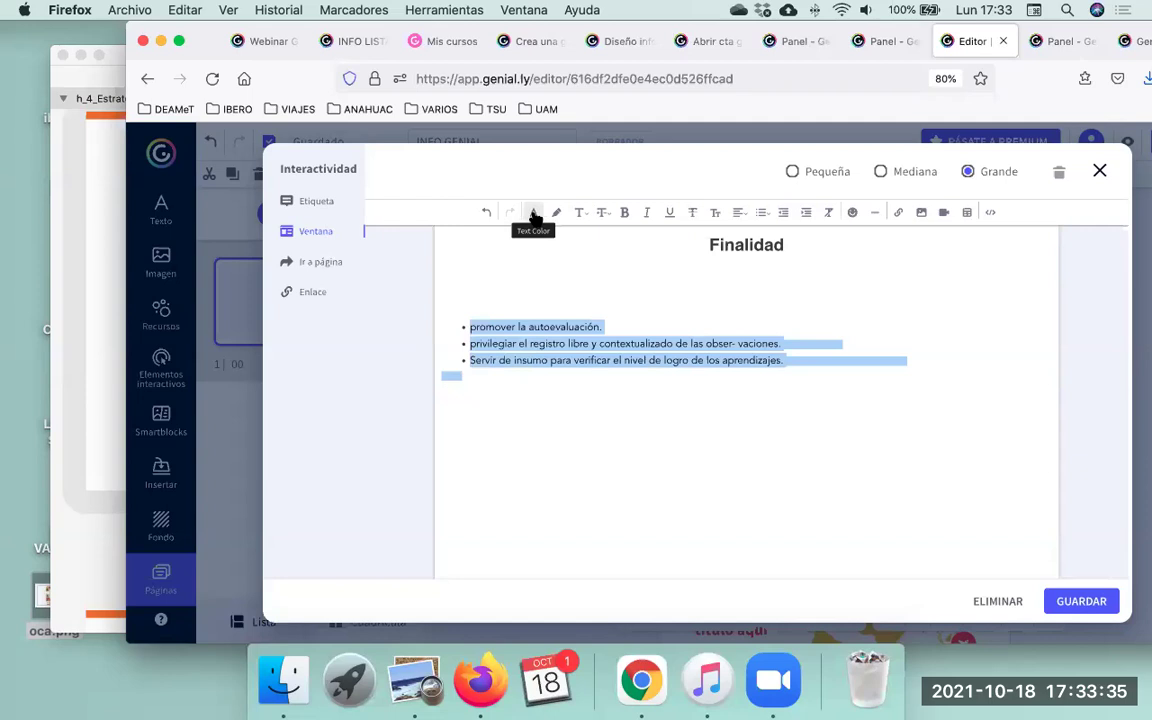
click(534, 214)
click(591, 283)
click(561, 375)
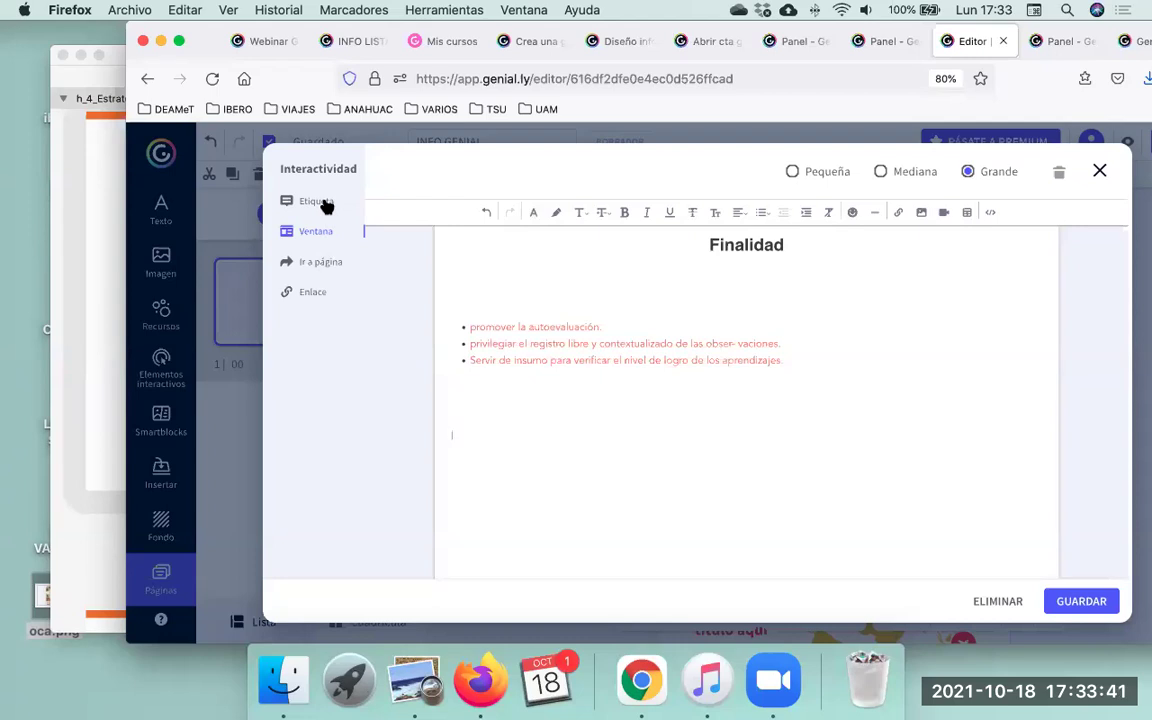
Switch the interactivity to Etiqueta and delete the extra blank lines between the Finalidad heading and the bullet list.
click(316, 201)
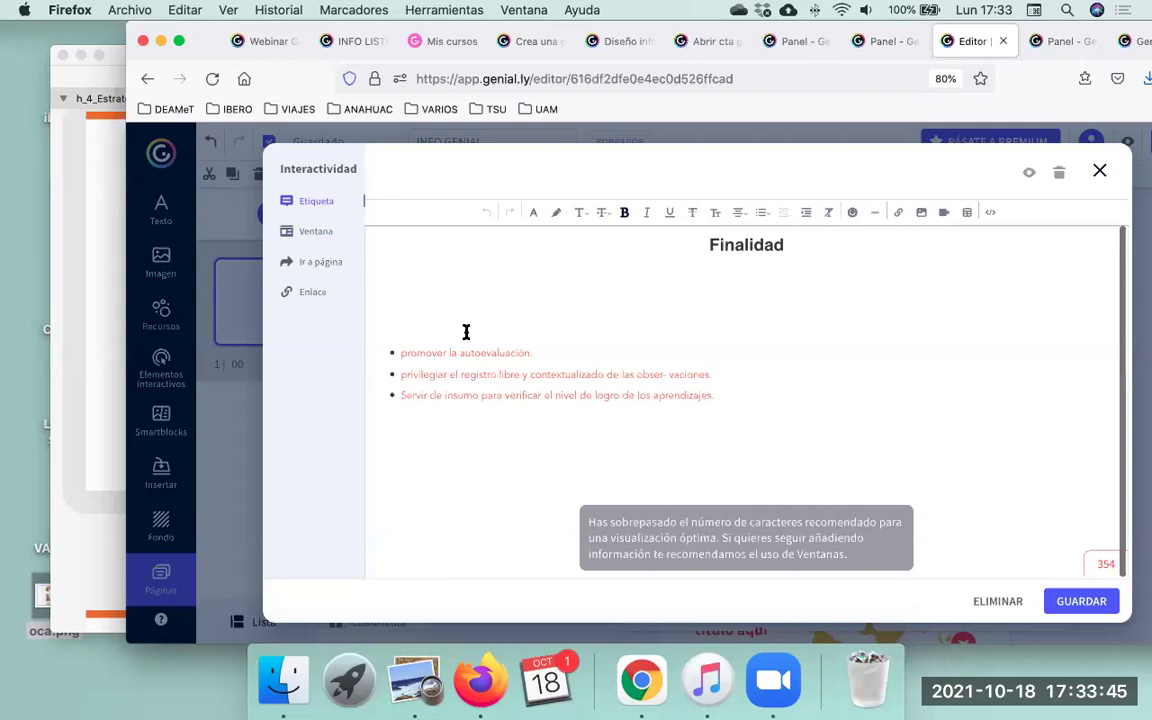
click(445, 316)
key(BackSpace)
key(BackSpace)
key(BackSpace)
key(BackSpace)
key(BackSpace)
key(BackSpace)
key(BackSpace)
key(BackSpace)
key(BackSpace)
key(BackSpace)
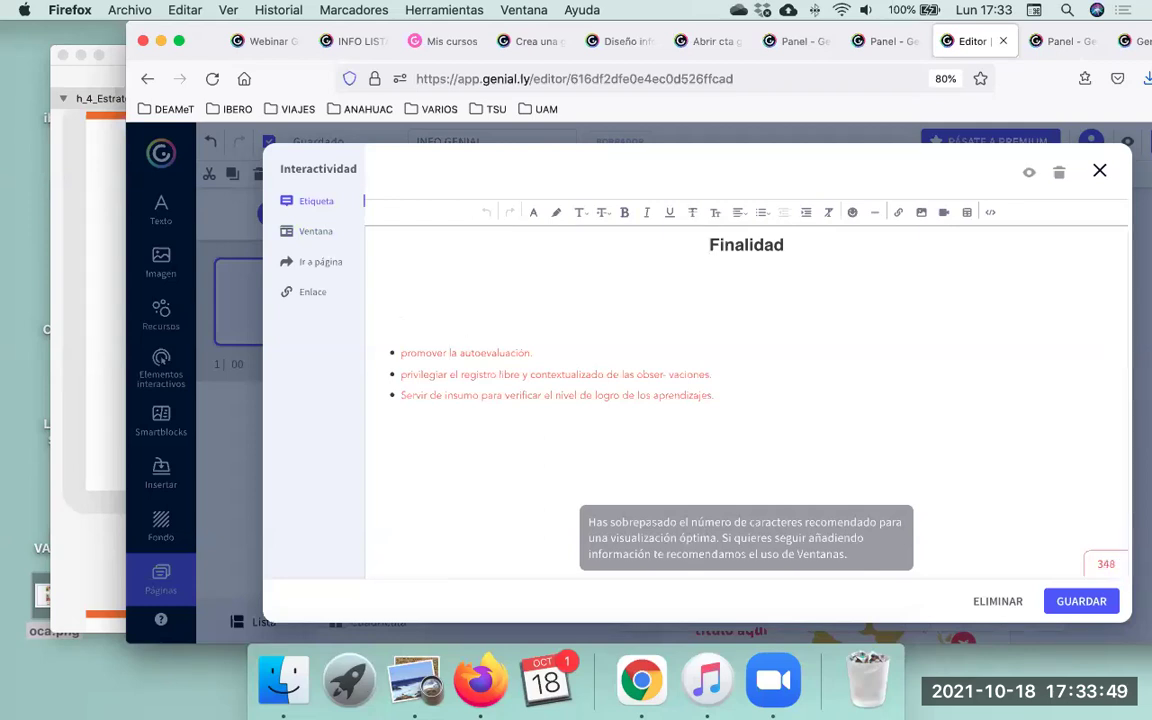
key(BackSpace)
key(BackSpace)
key(BackSpace)
key(BackSpace)
key(BackSpace)
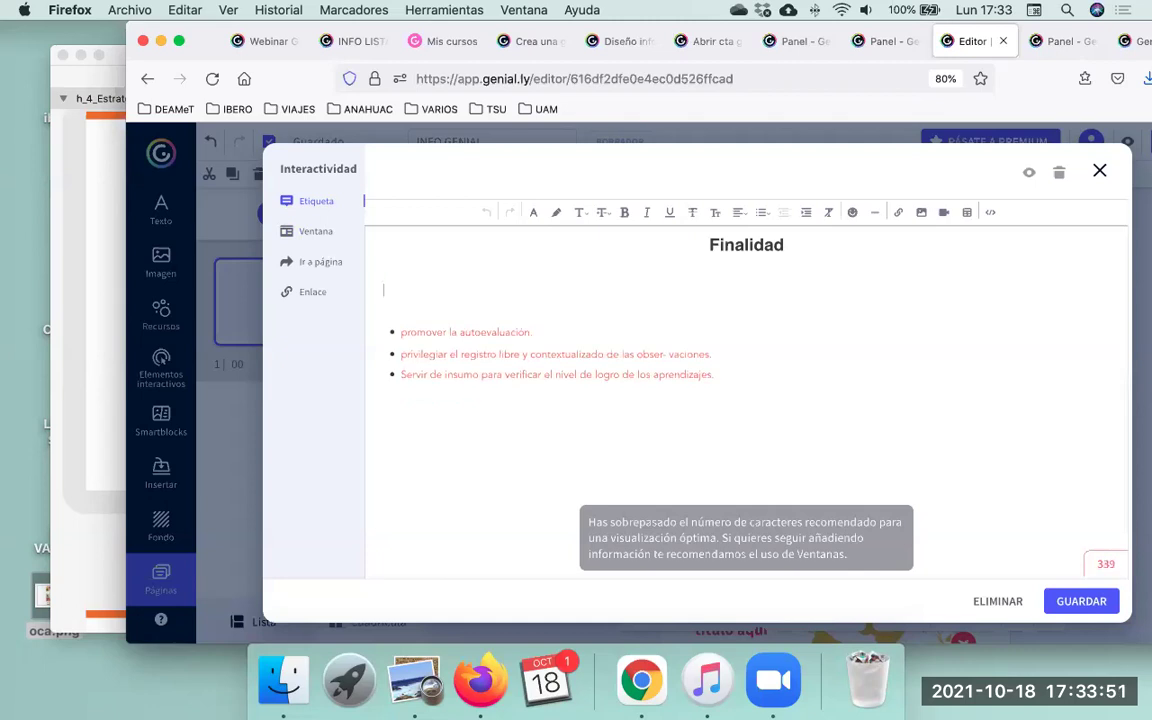
key(BackSpace)
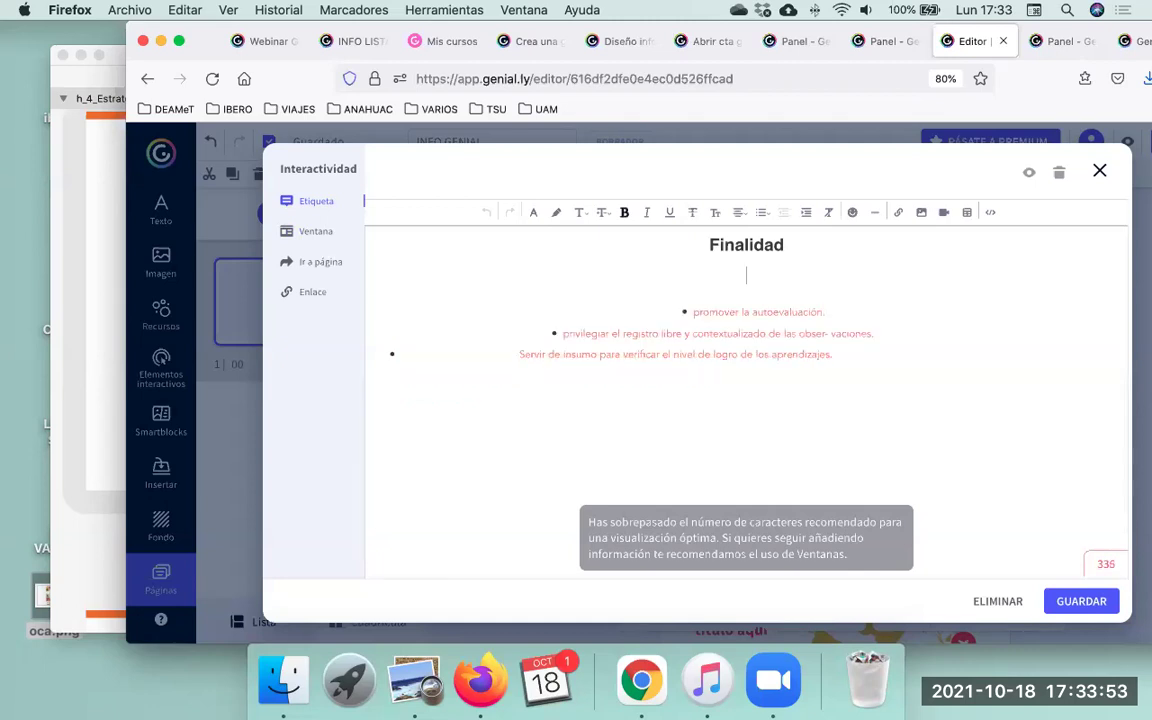
key(BackSpace)
Left-align the three bullet points under the Finalidad heading.
click(678, 290)
shift+click(759, 361)
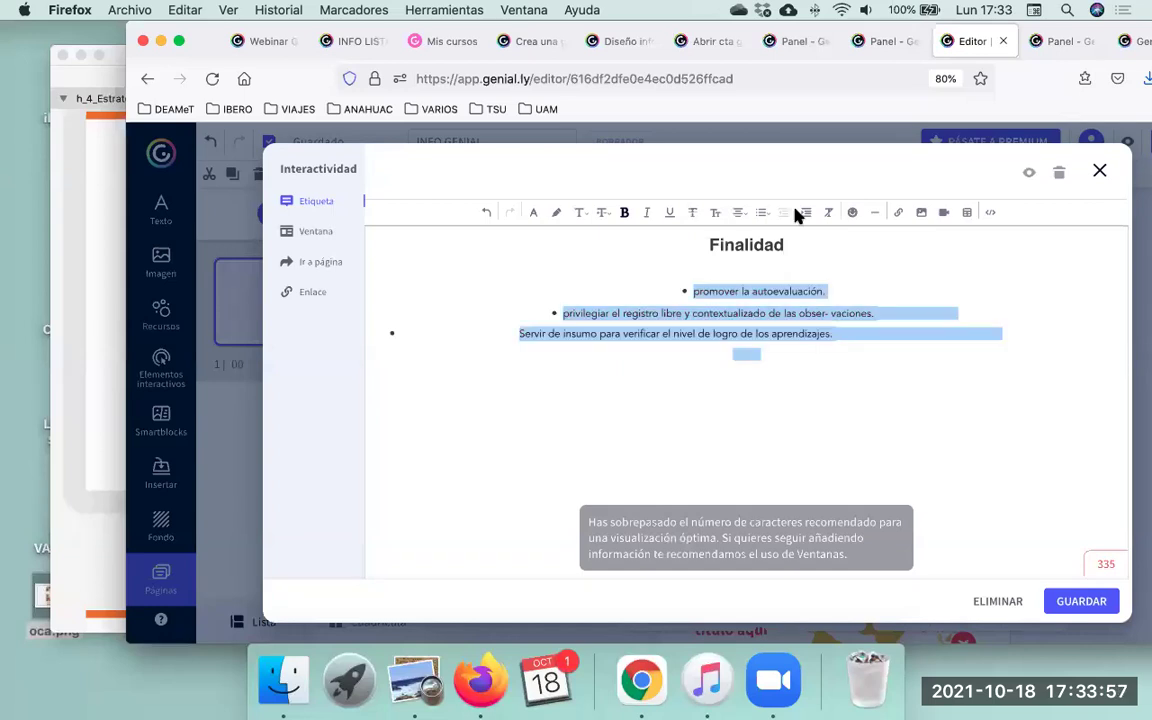
click(740, 215)
click(740, 245)
click(650, 396)
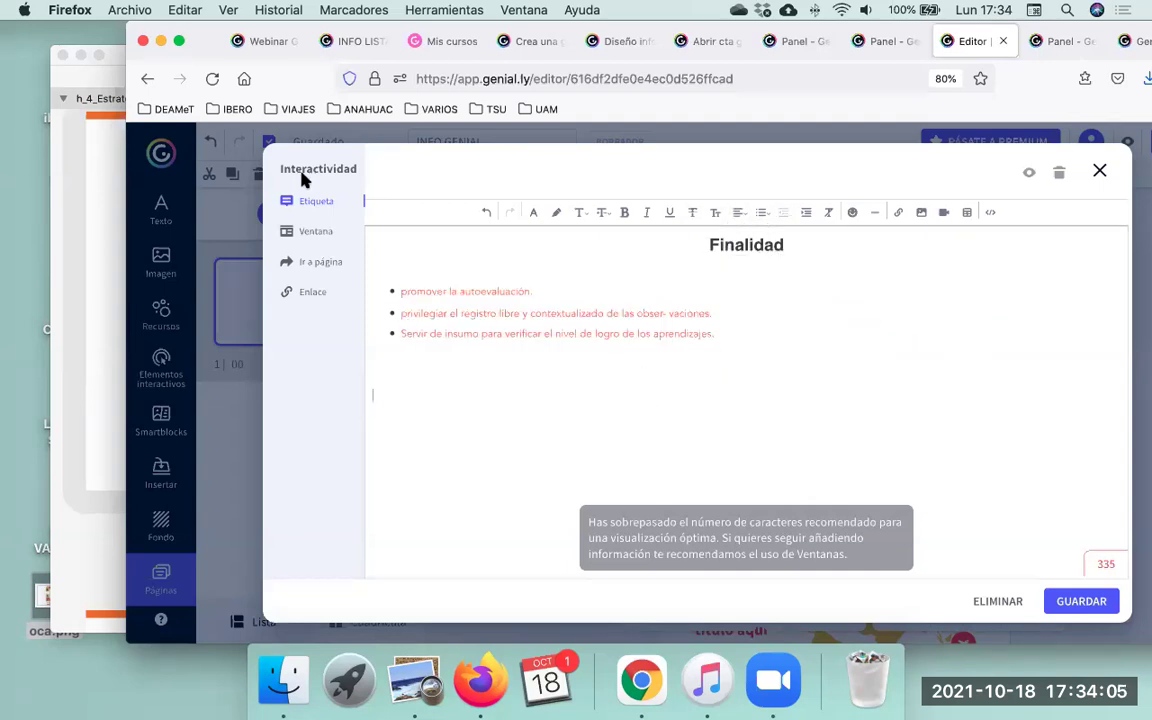
Choose Ventana as Finalidad's interactivity, keeping the Grande size, and save it.
click(338, 233)
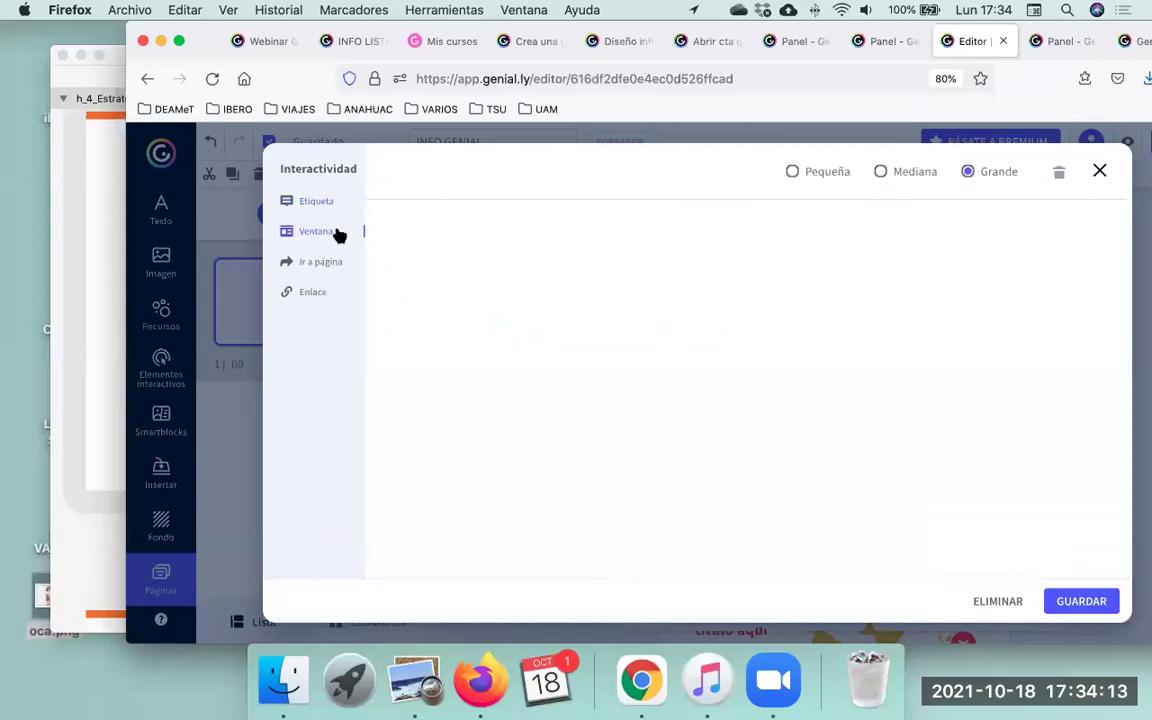
click(1078, 602)
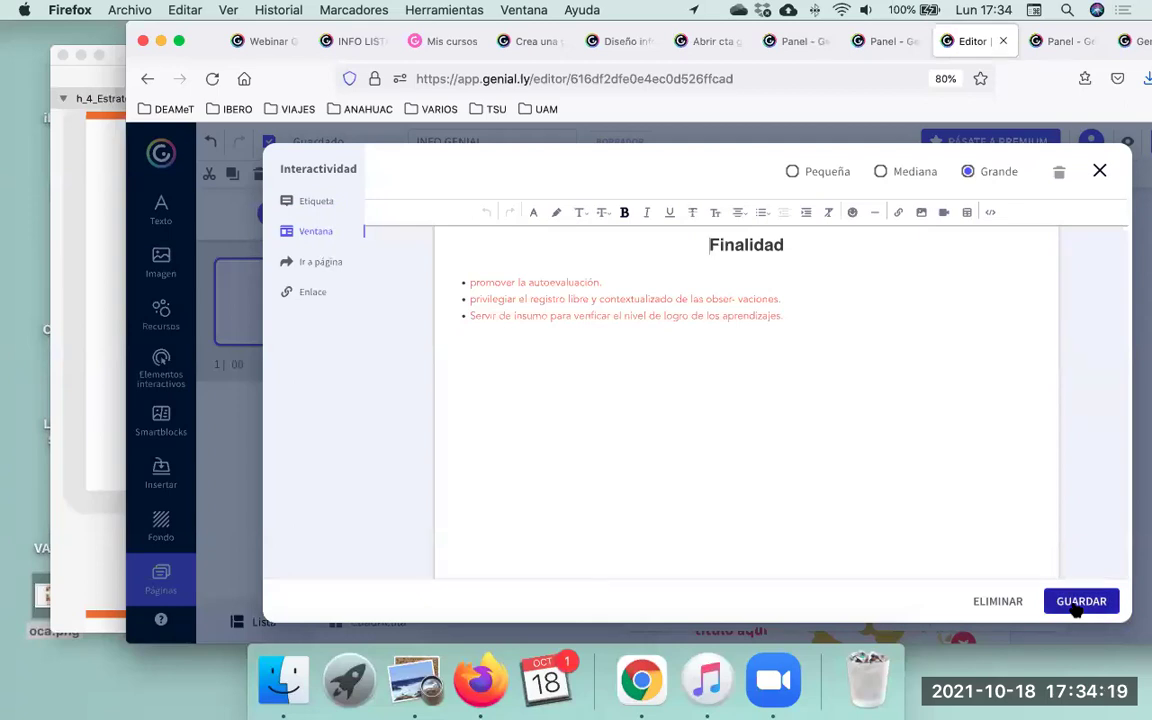
click(1077, 604)
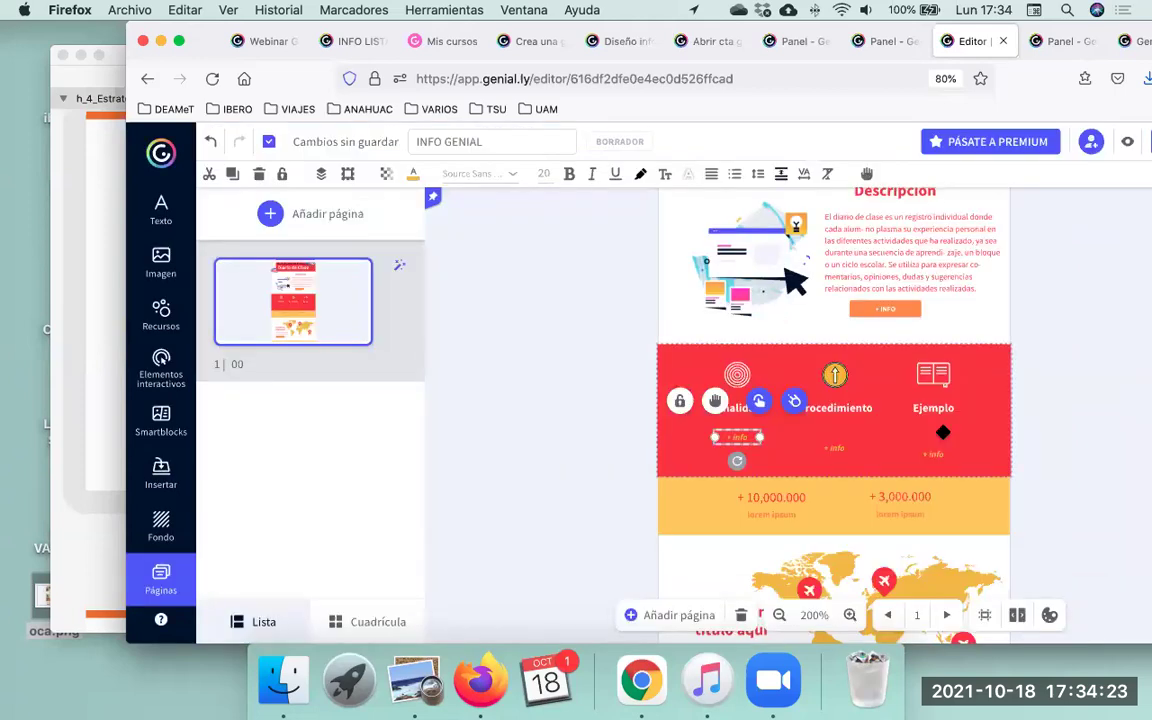
Rotate the illustration beside the Descripción text slightly counterclockwise.
click(793, 452)
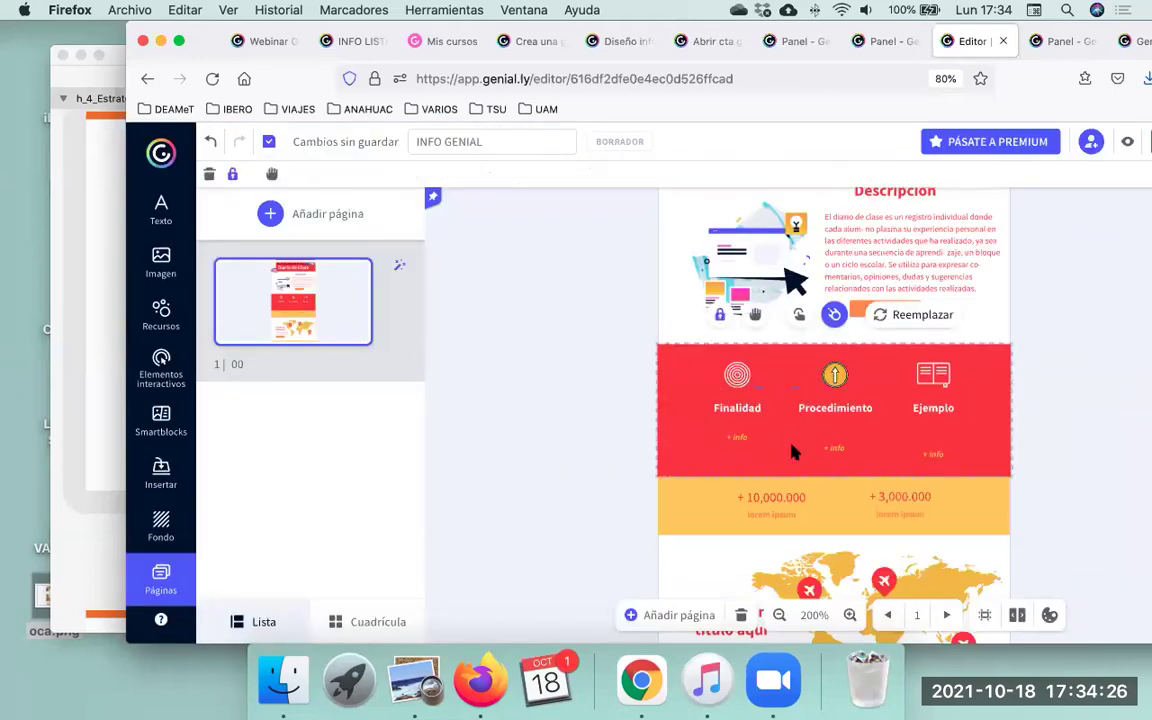
click(736, 437)
click(737, 378)
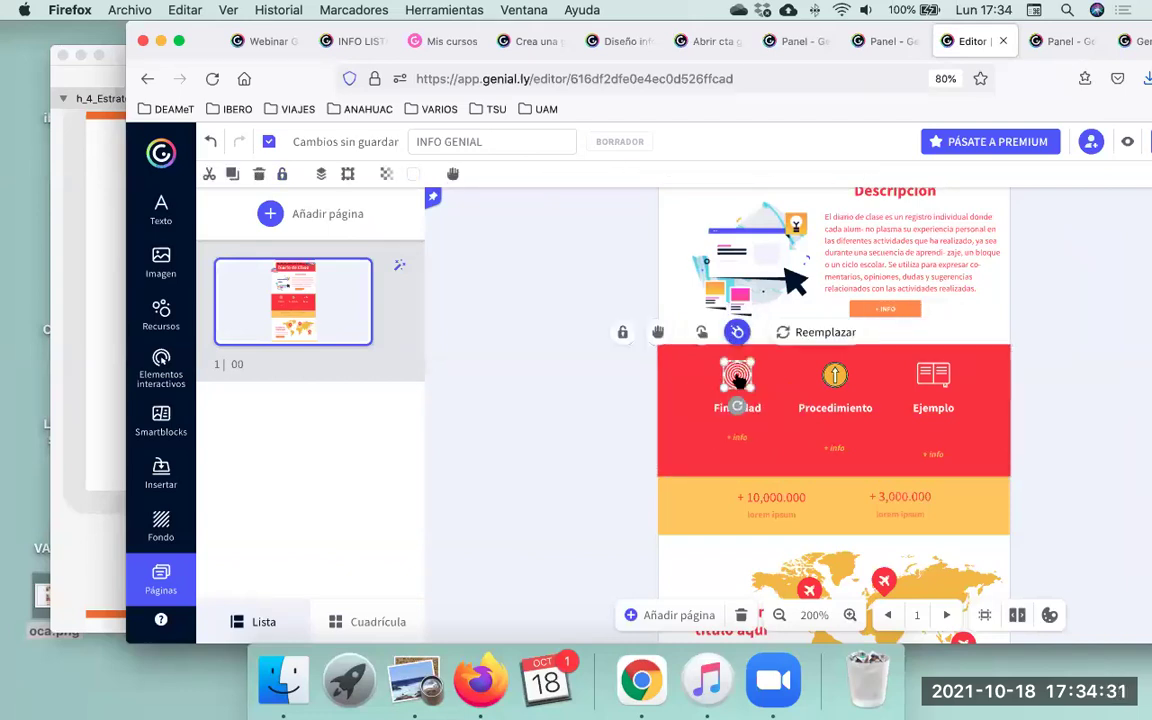
click(760, 260)
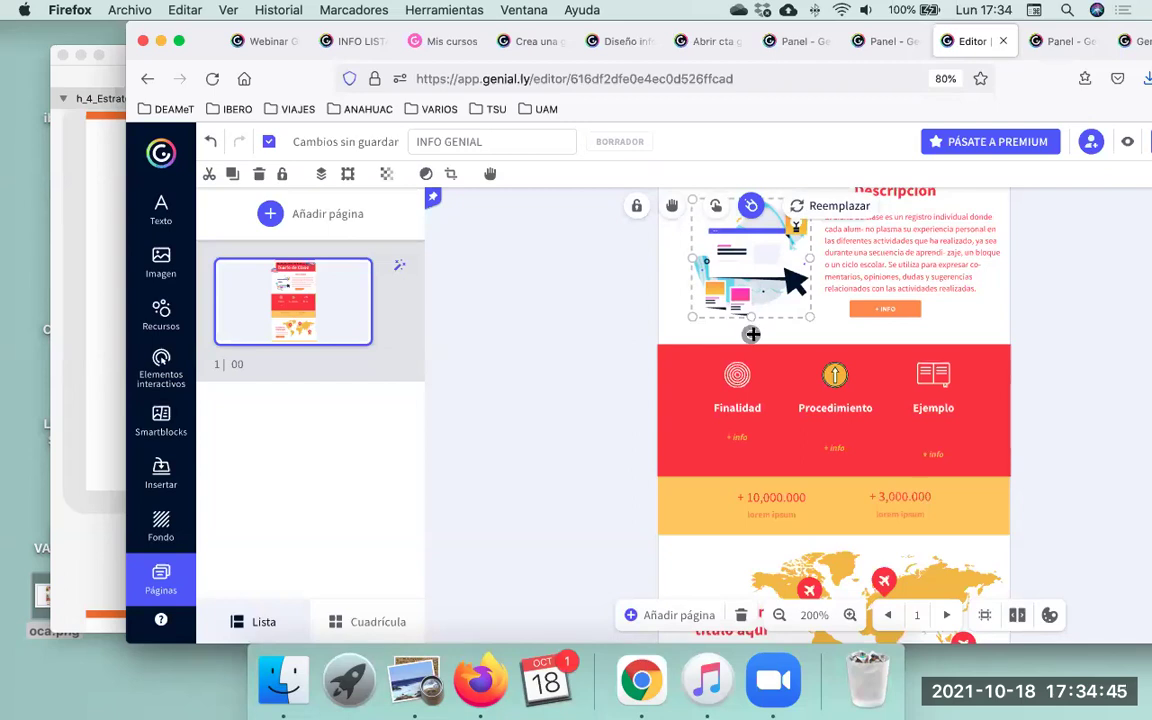
drag(751, 334, 782, 328)
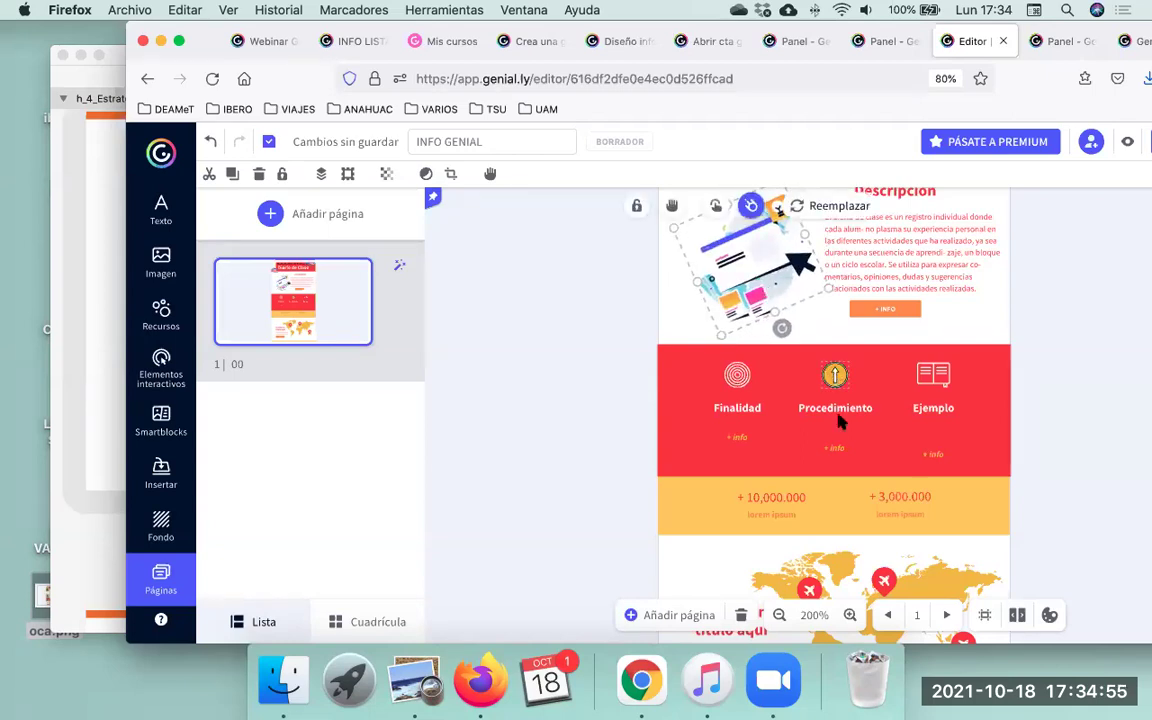
Rotate the arrow icon above Procedimiento slightly counterclockwise.
click(836, 378)
drag(846, 407, 849, 403)
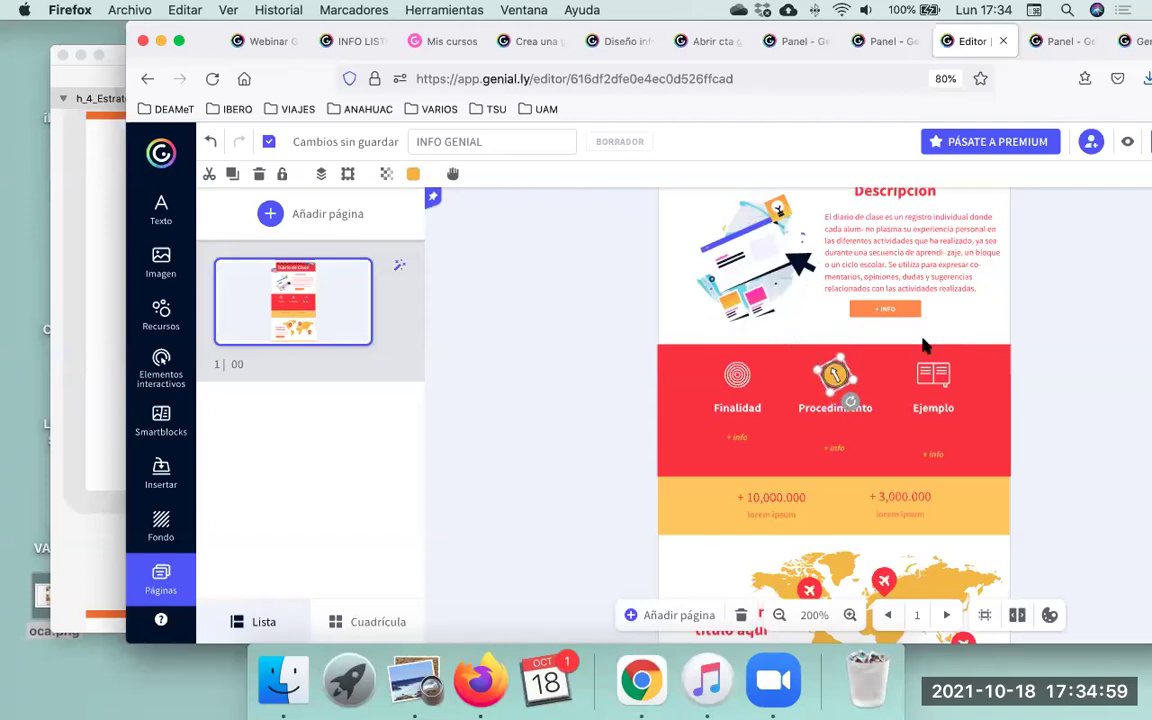
click(922, 308)
scroll(921, 334, up, 3)
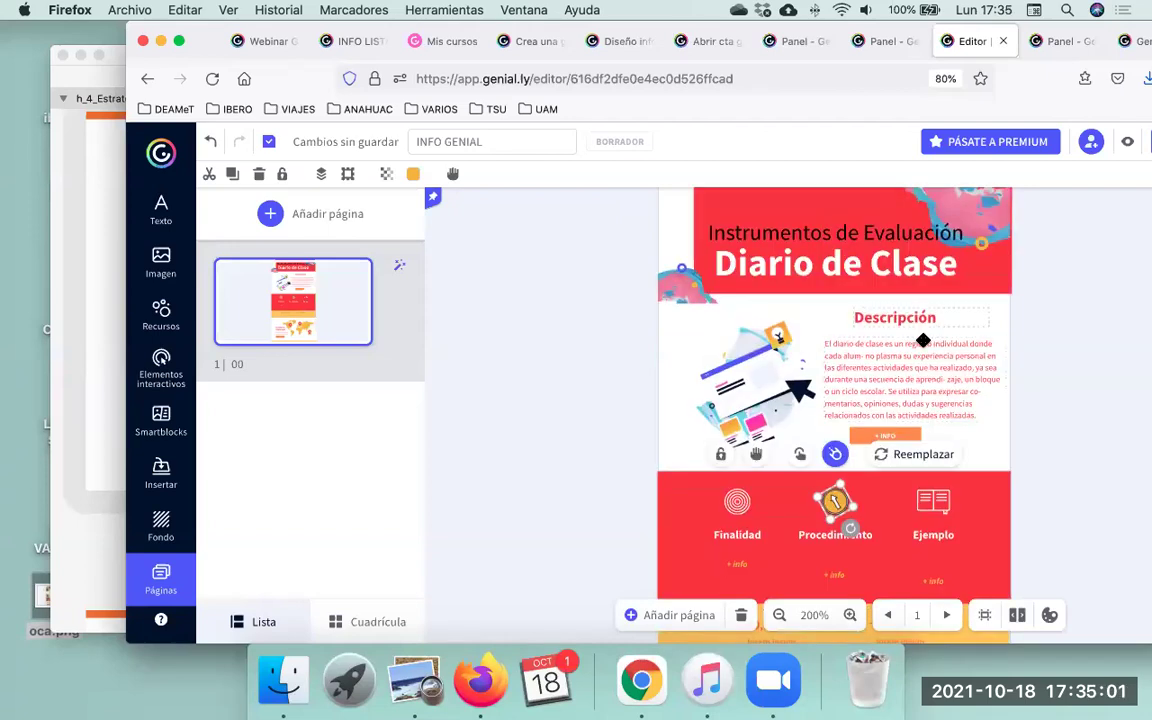
Rotate the Descripción heading very slightly clockwise and deselect it.
click(917, 341)
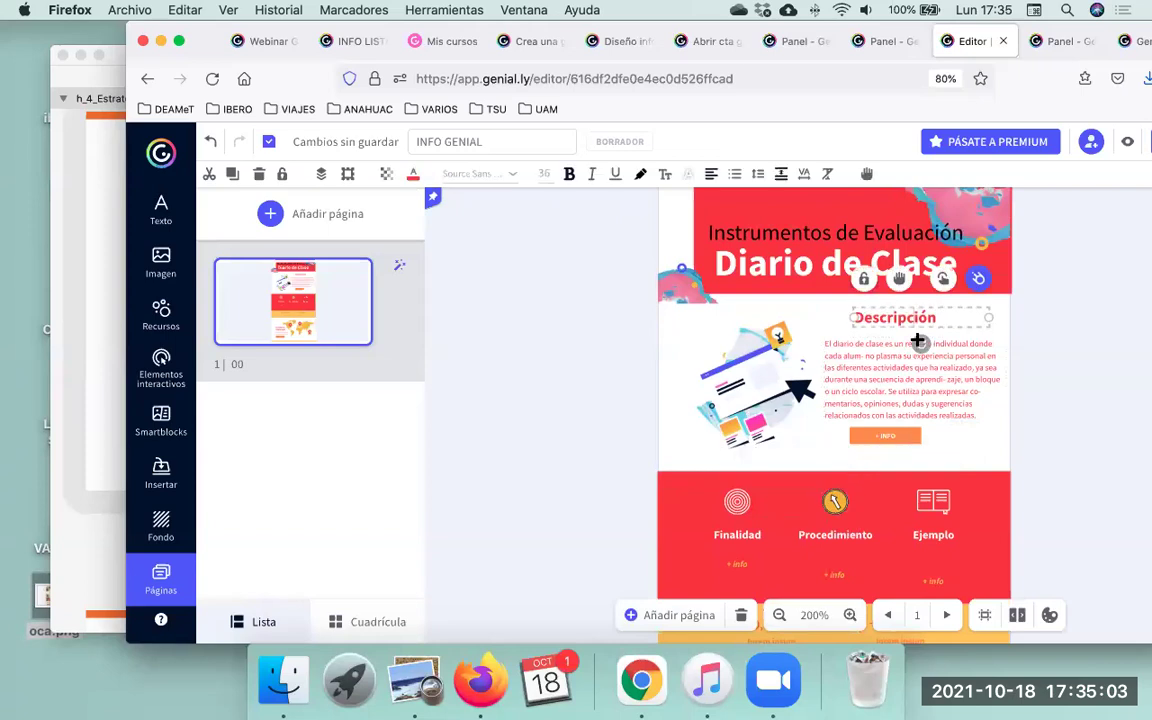
mouse_move(926, 342)
mouse_down()
mouse_move(920, 303)
mouse_move(933, 329)
mouse_move(918, 342)
mouse_up()
click(1057, 383)
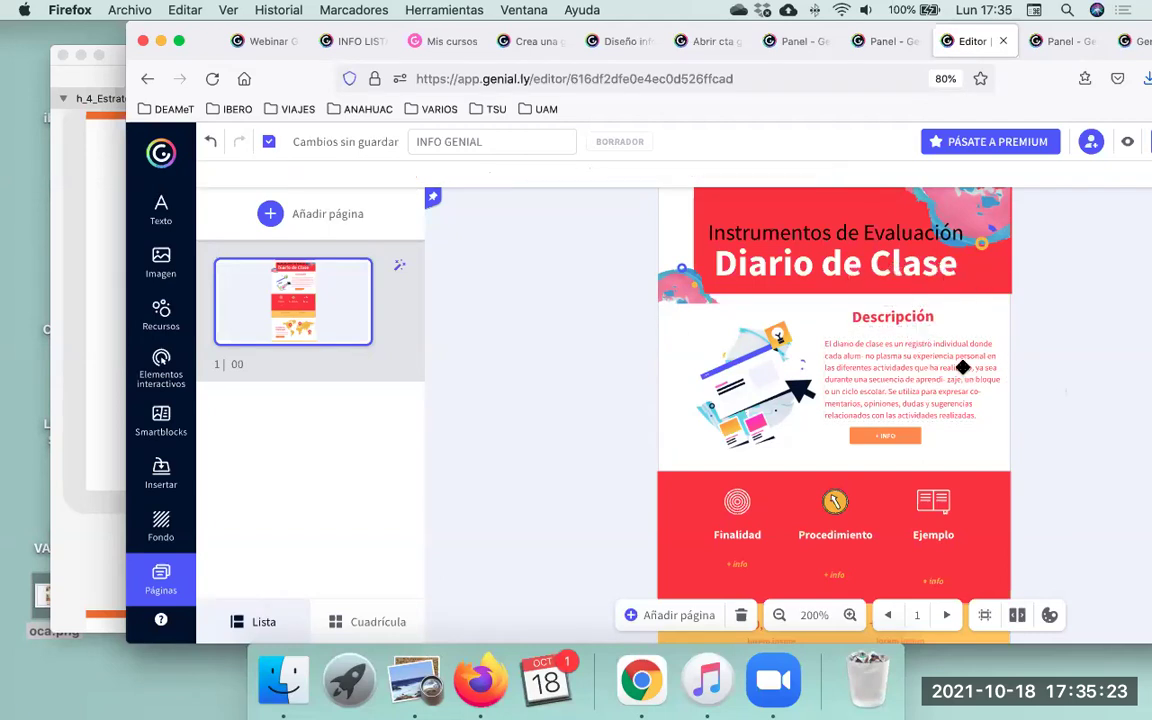
scroll(840, 528, down, 2)
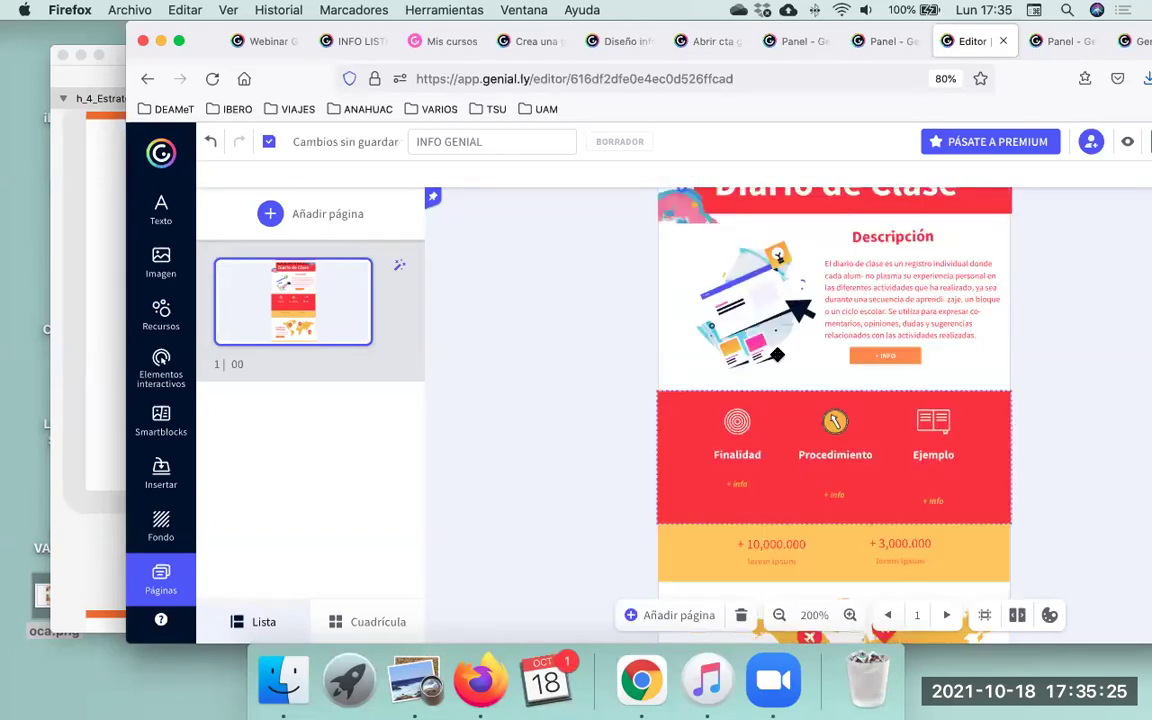
click(703, 222)
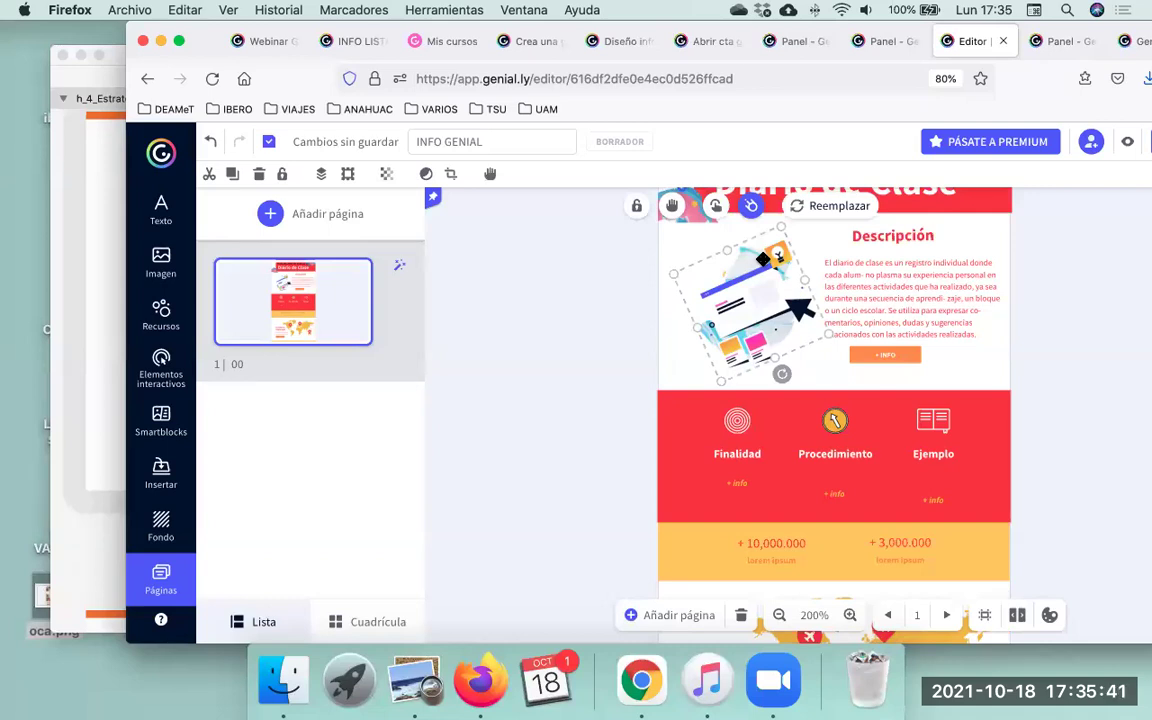
click(1033, 485)
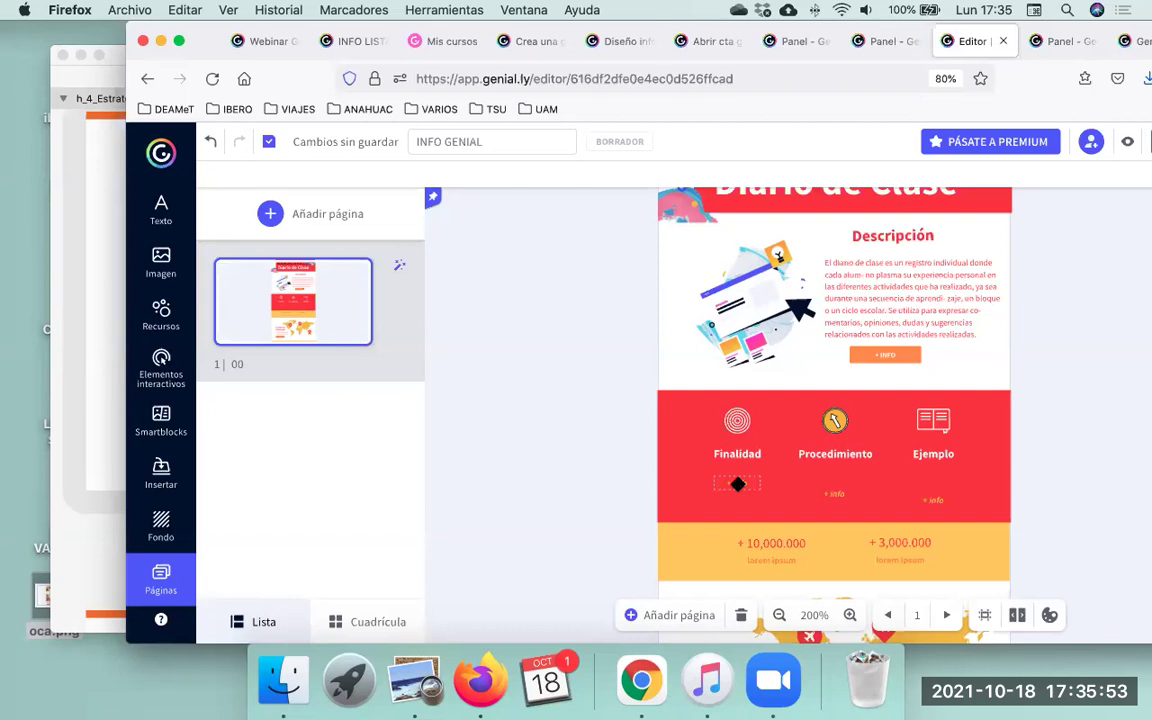
click(738, 484)
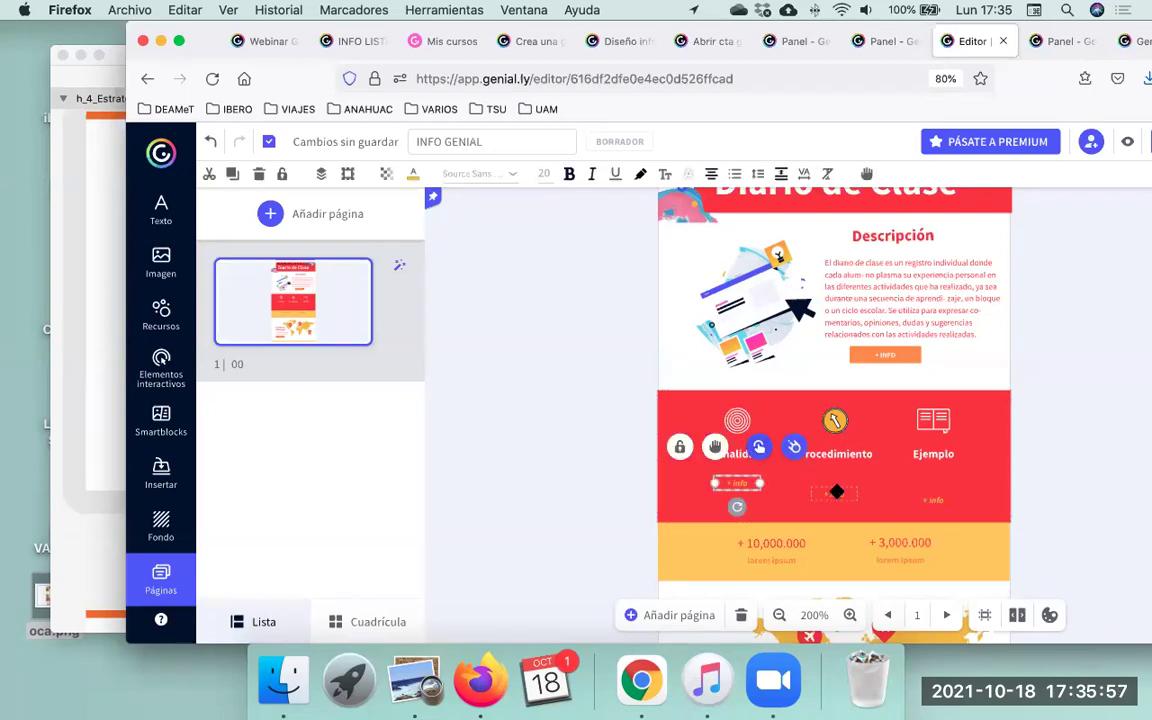
Open the interactivity of the + info text under Procedimiento and delete the placeholder paragraph from its Etiqueta.
click(837, 490)
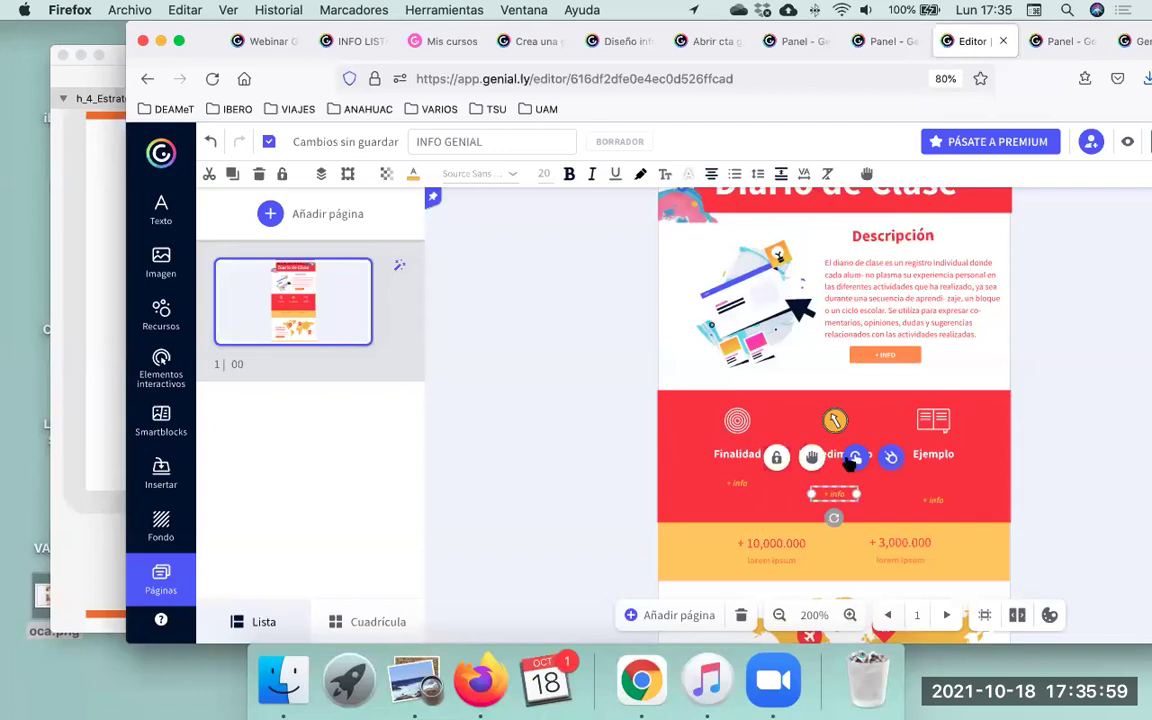
click(855, 457)
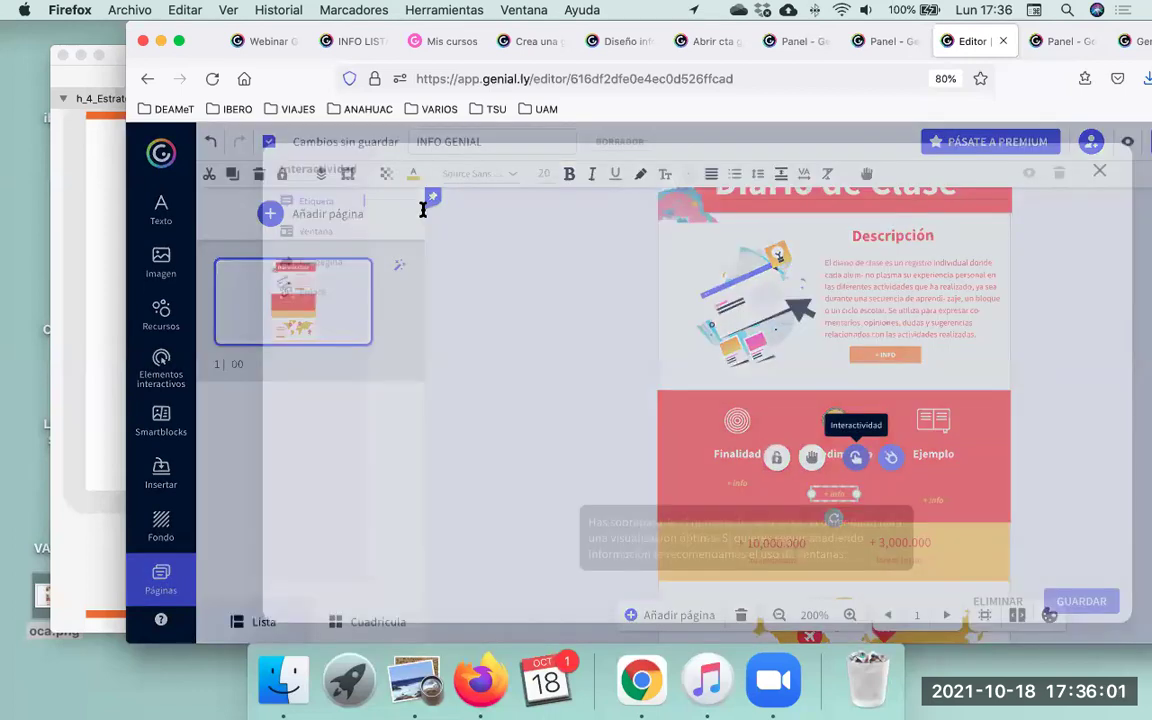
click(373, 281)
shift+click(878, 302)
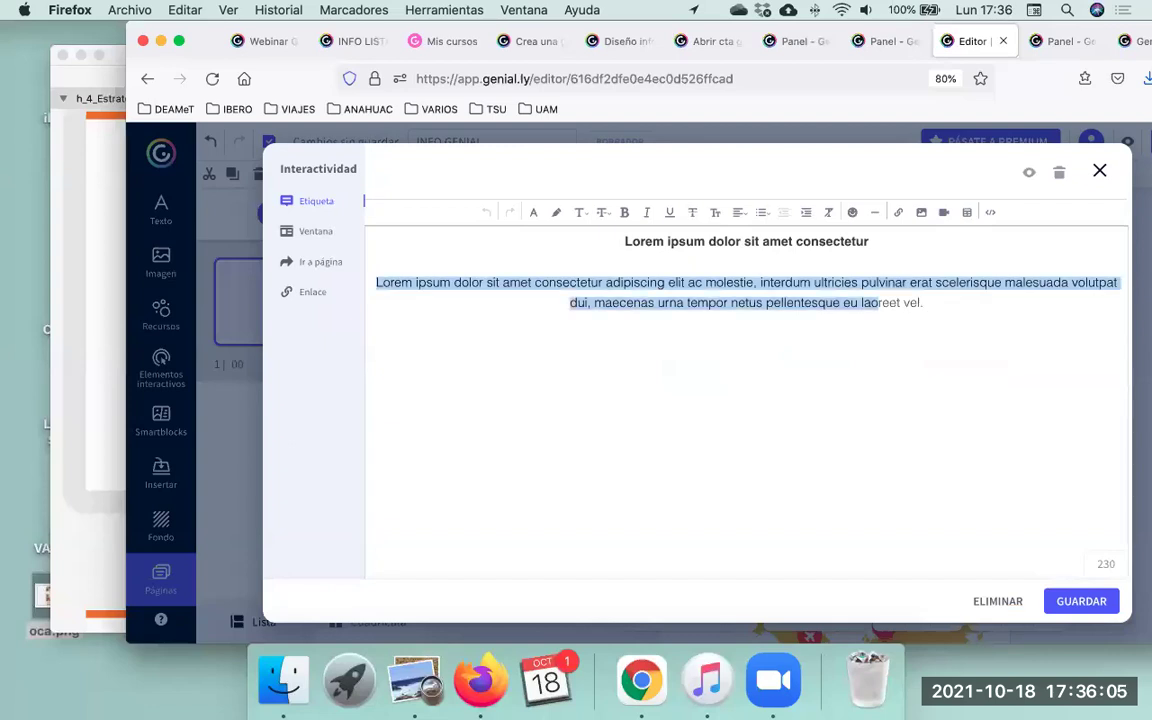
key(BackSpace)
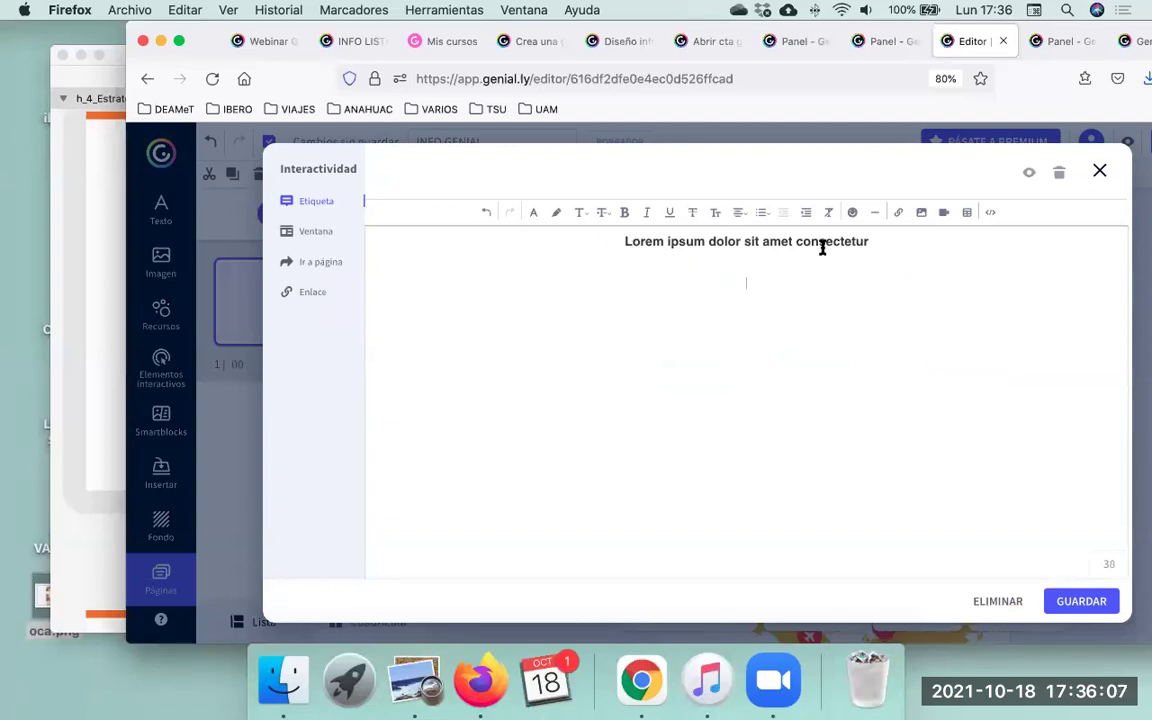
Replace the placeholder heading in Procedimiento's Etiqueta with "Ver el procedimiento".
triple_click(823, 247)
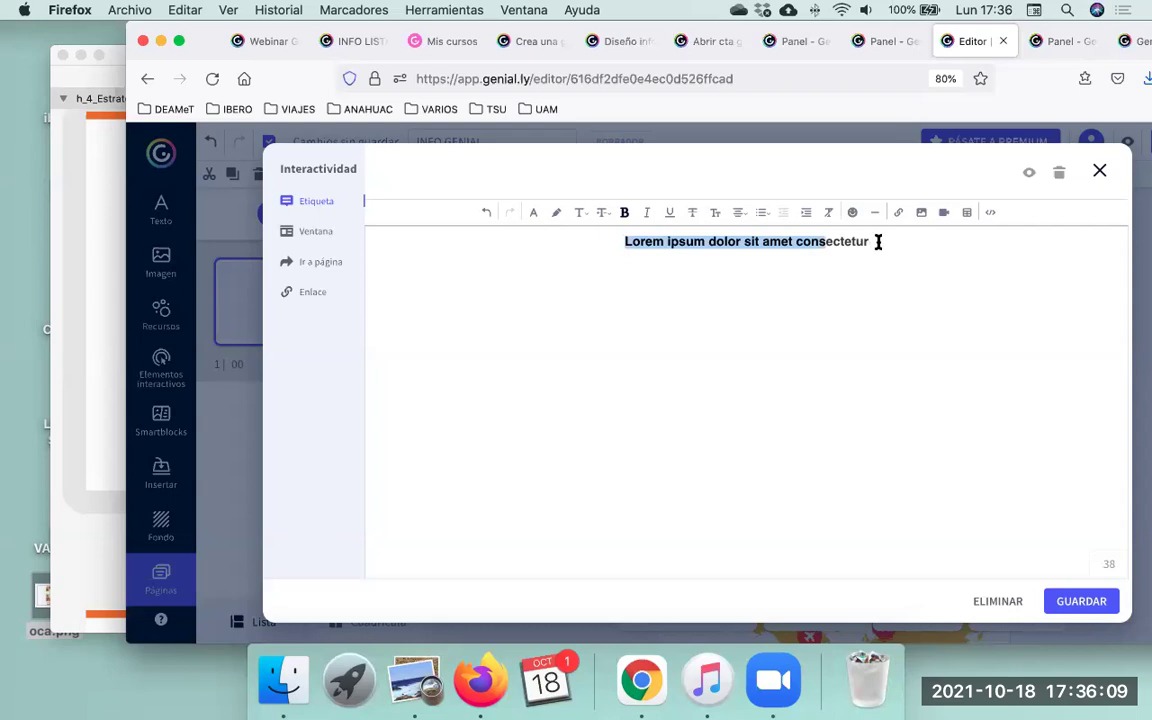
click(878, 241)
key(BackSpace)
key(BackSpace)
key(BackSpace)
key(BackSpace)
key(BackSpace)
key(BackSpace)
key(BackSpace)
key(BackSpace)
key(BackSpace)
key(BackSpace)
key(BackSpace)
key(BackSpace)
key(BackSpace)
key(BackSpace)
key(BackSpace)
key(BackSpace)
key(BackSpace)
key(BackSpace)
key(BackSpace)
key(BackSpace)
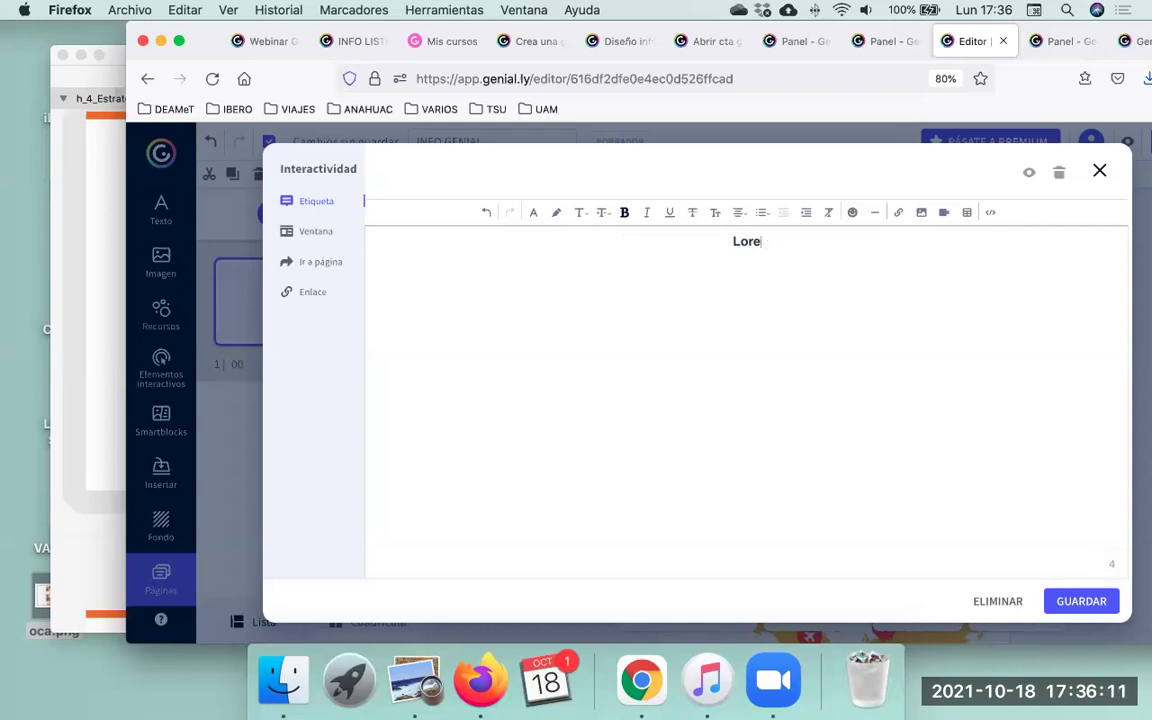
text(Ver el procedimiento)
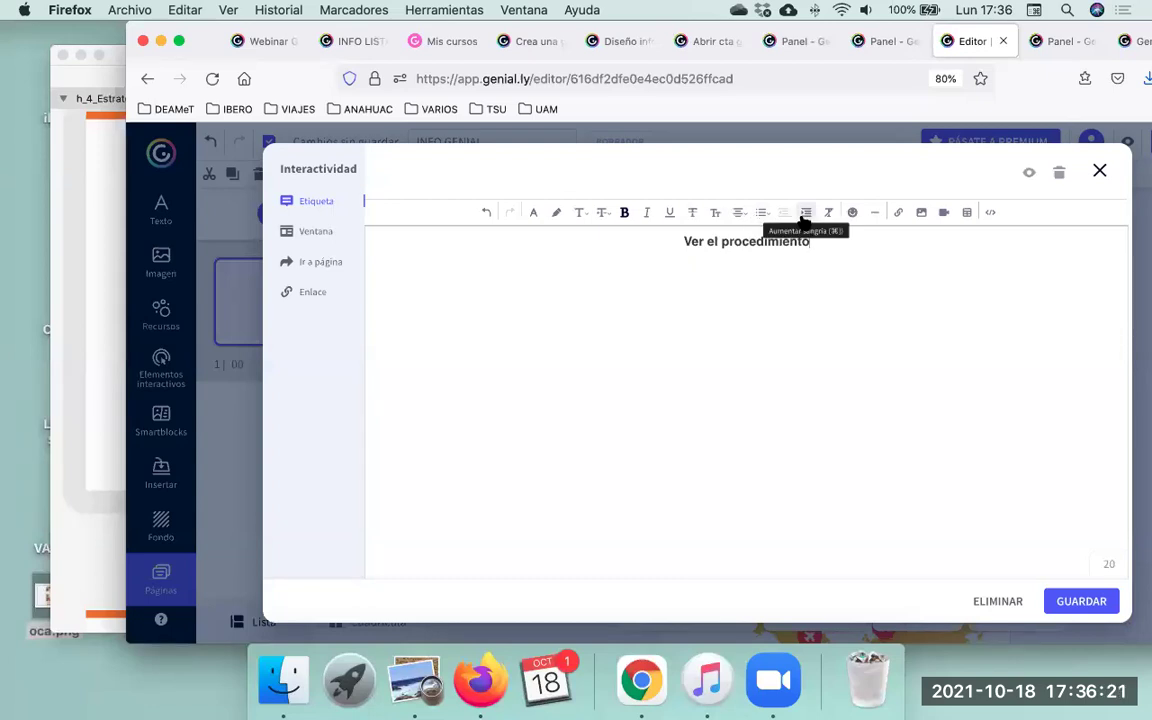
Align the "Ver el procedimiento" label text to the left and save the interactivity.
click(737, 213)
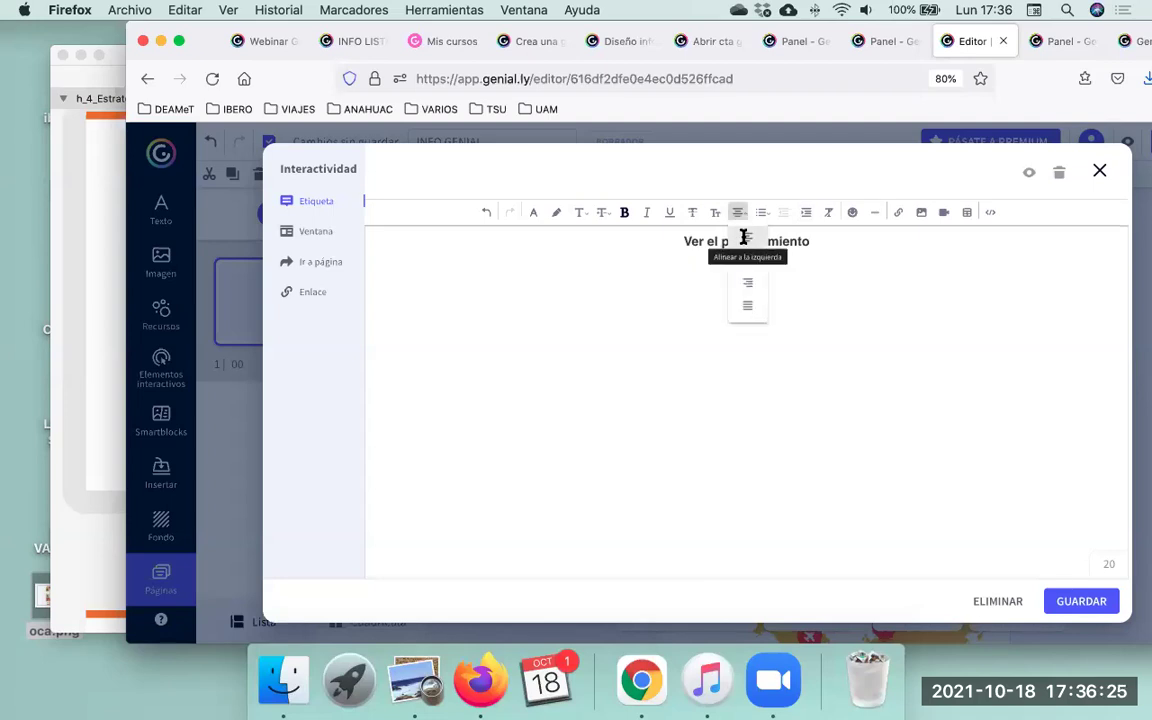
click(744, 236)
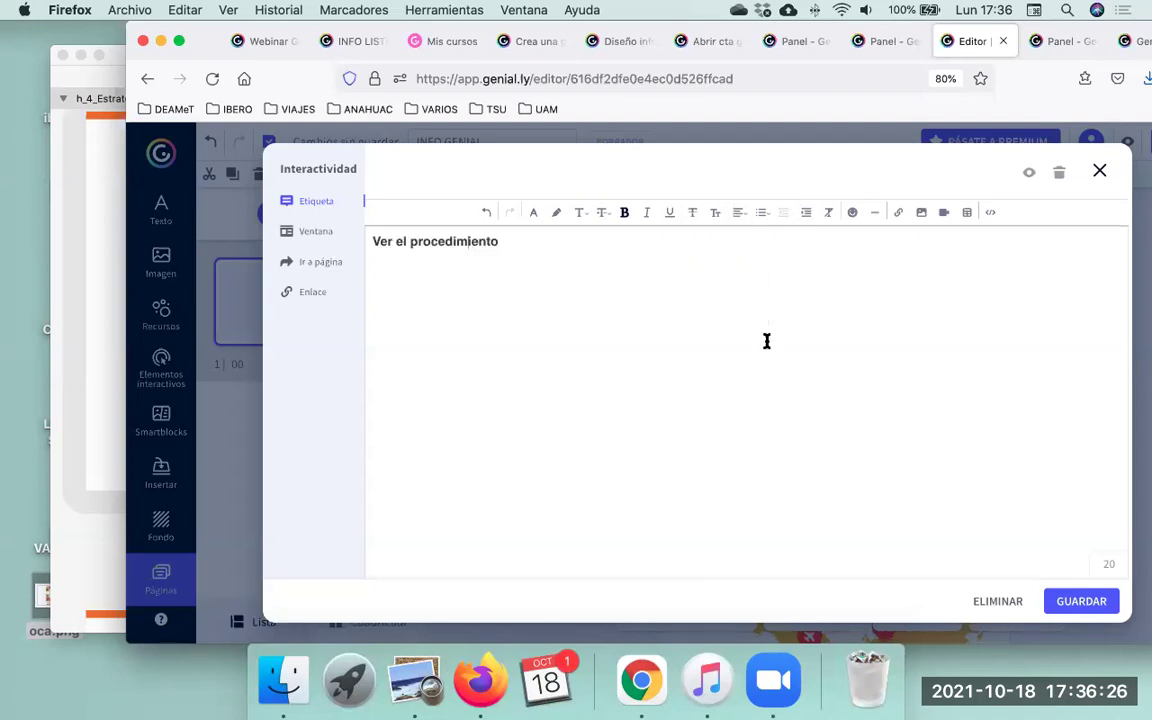
click(1080, 602)
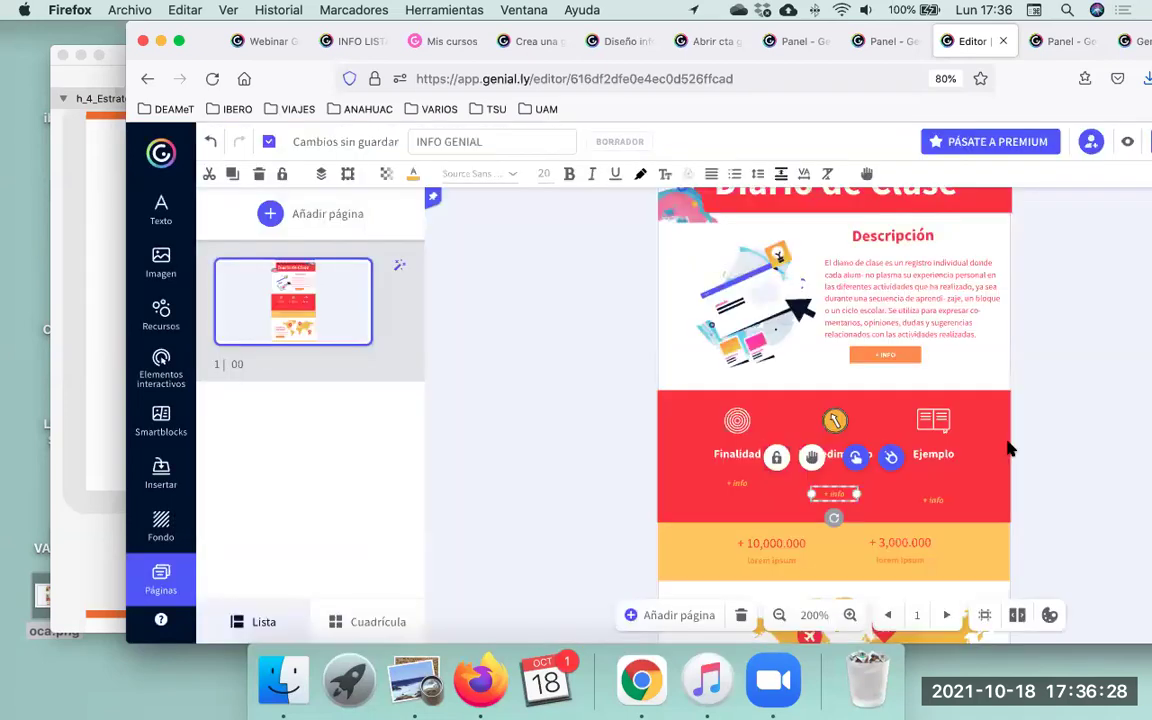
Select the + info text under Ejemplo, copy the address of the open Genially webinar presentation, and return to the infographic editor.
click(925, 500)
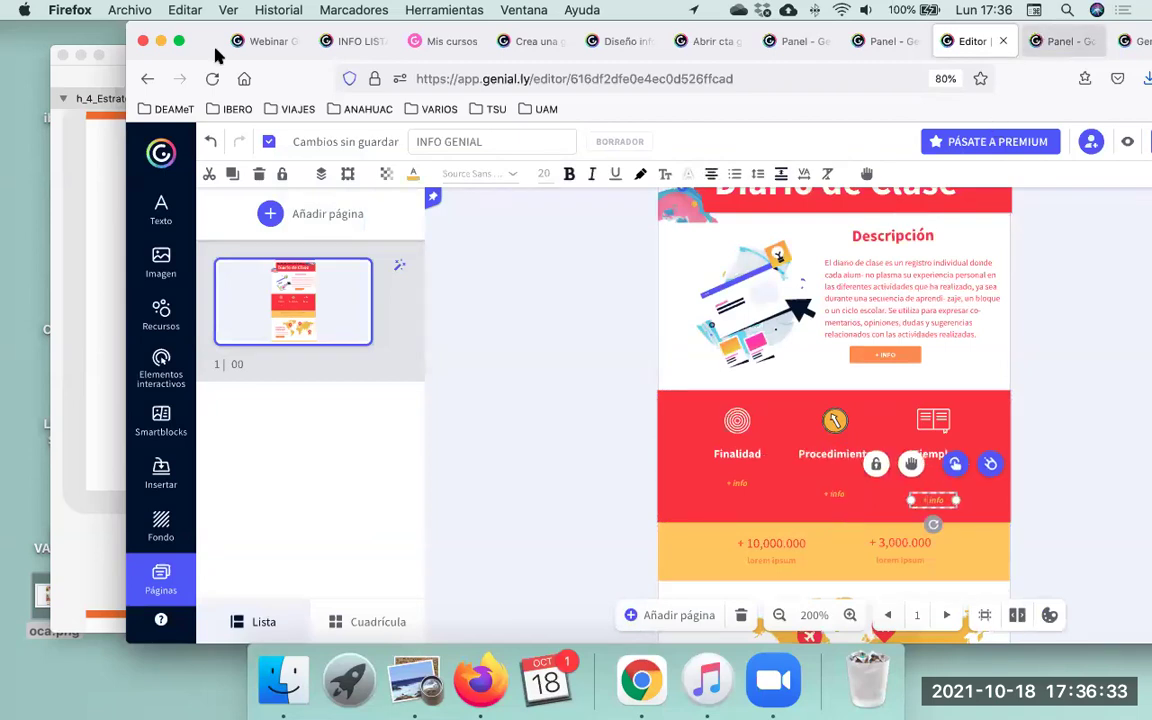
drag(215, 57, 143, 79)
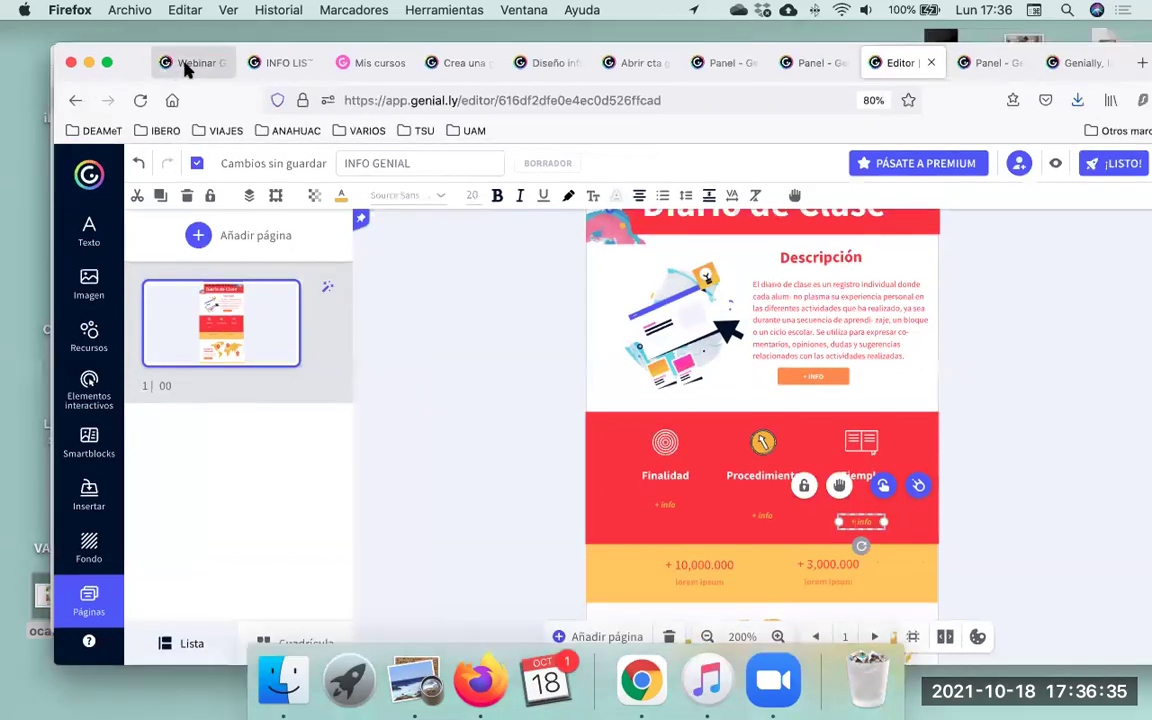
click(186, 66)
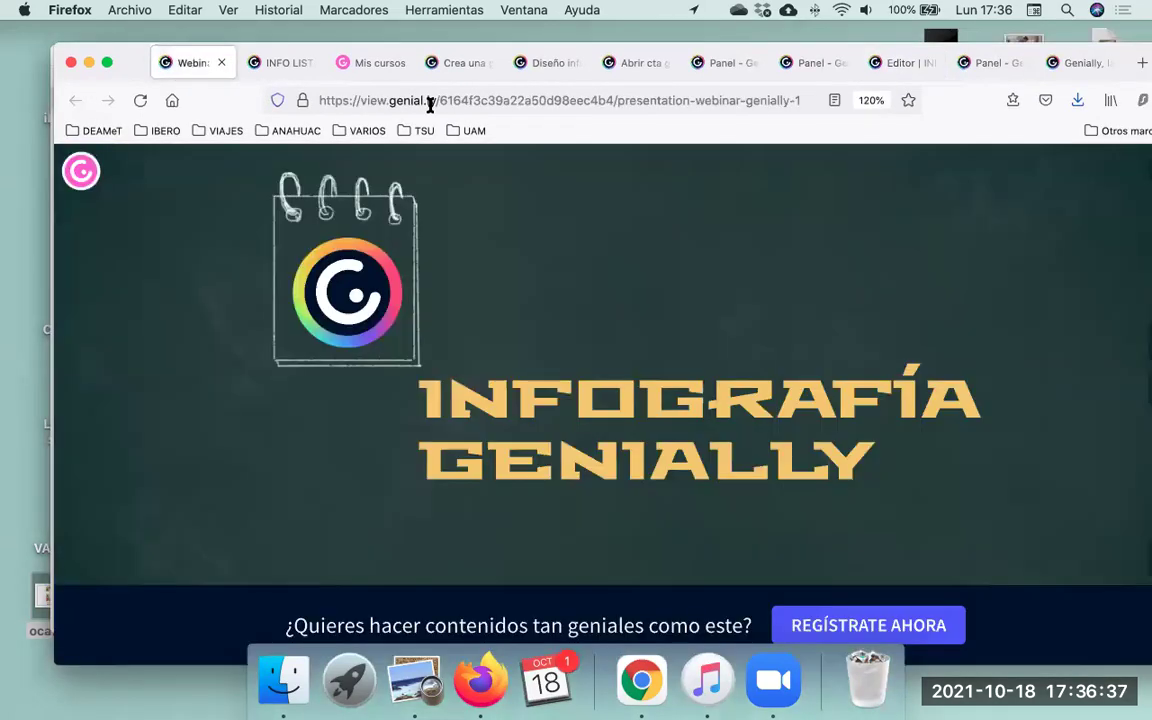
click(430, 102)
key(super+c)
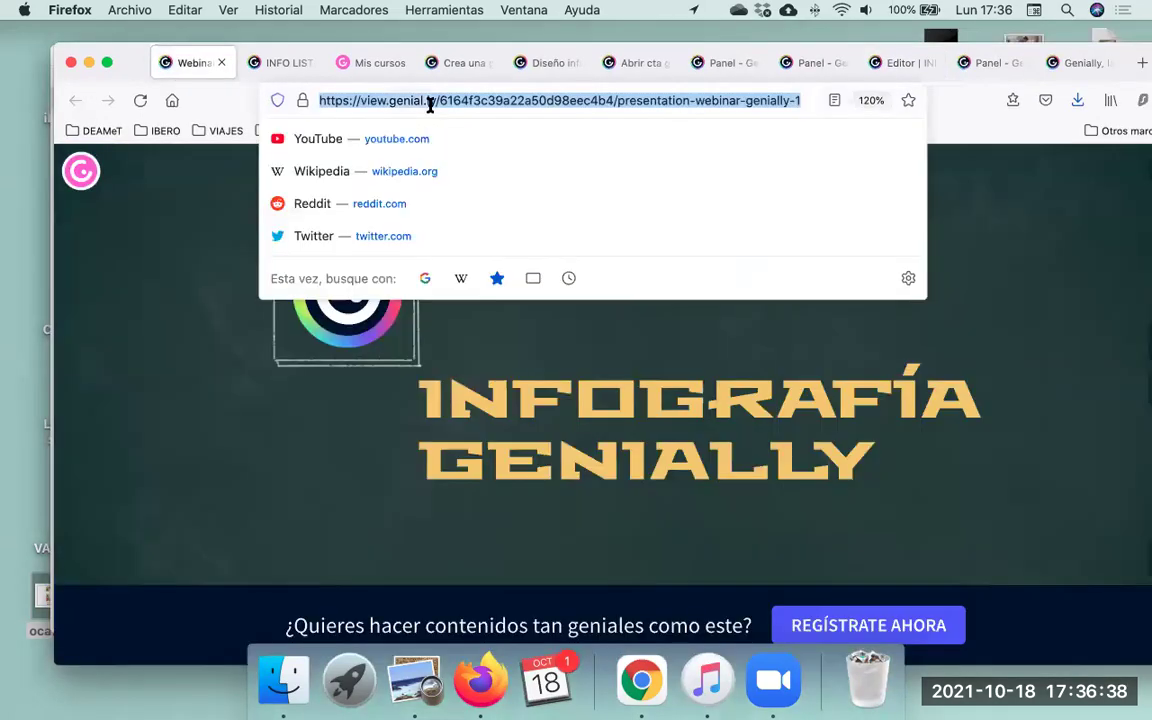
click(1058, 62)
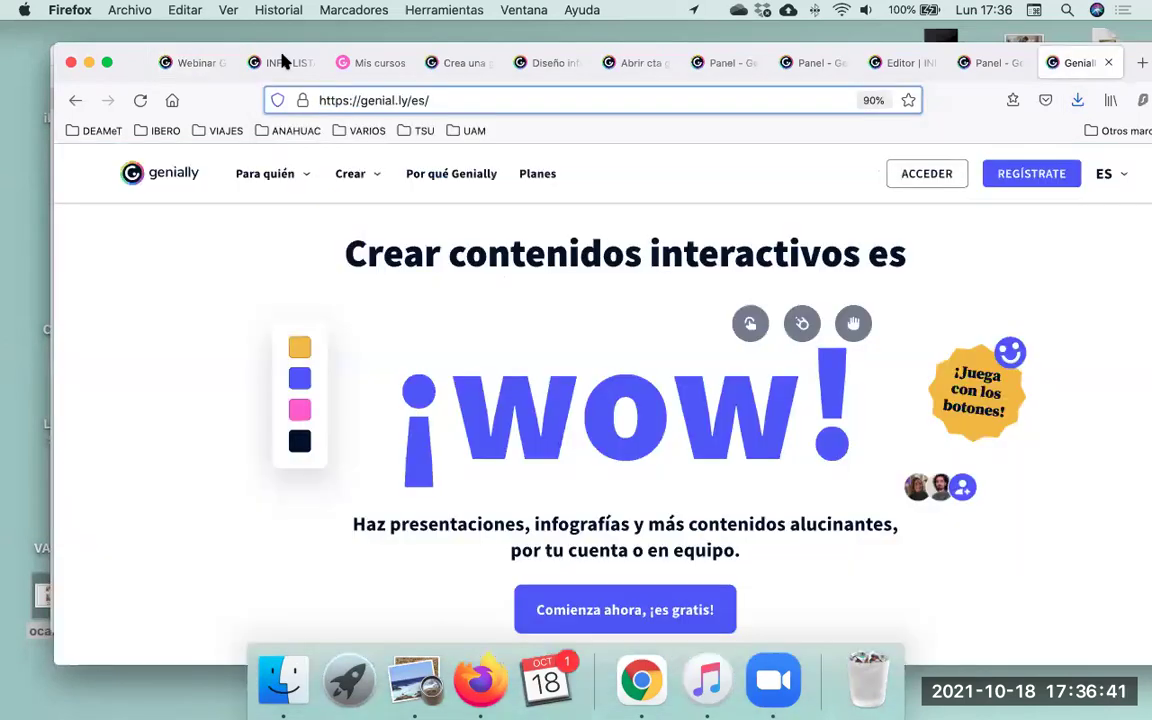
click(280, 62)
click(716, 62)
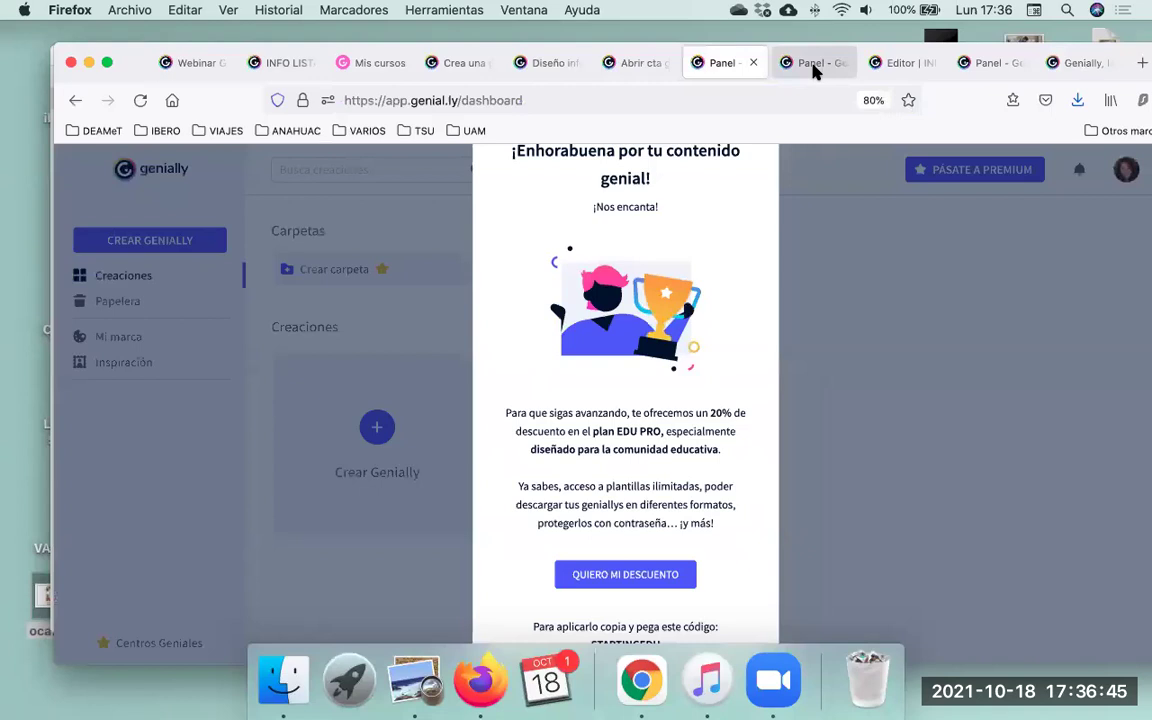
click(813, 64)
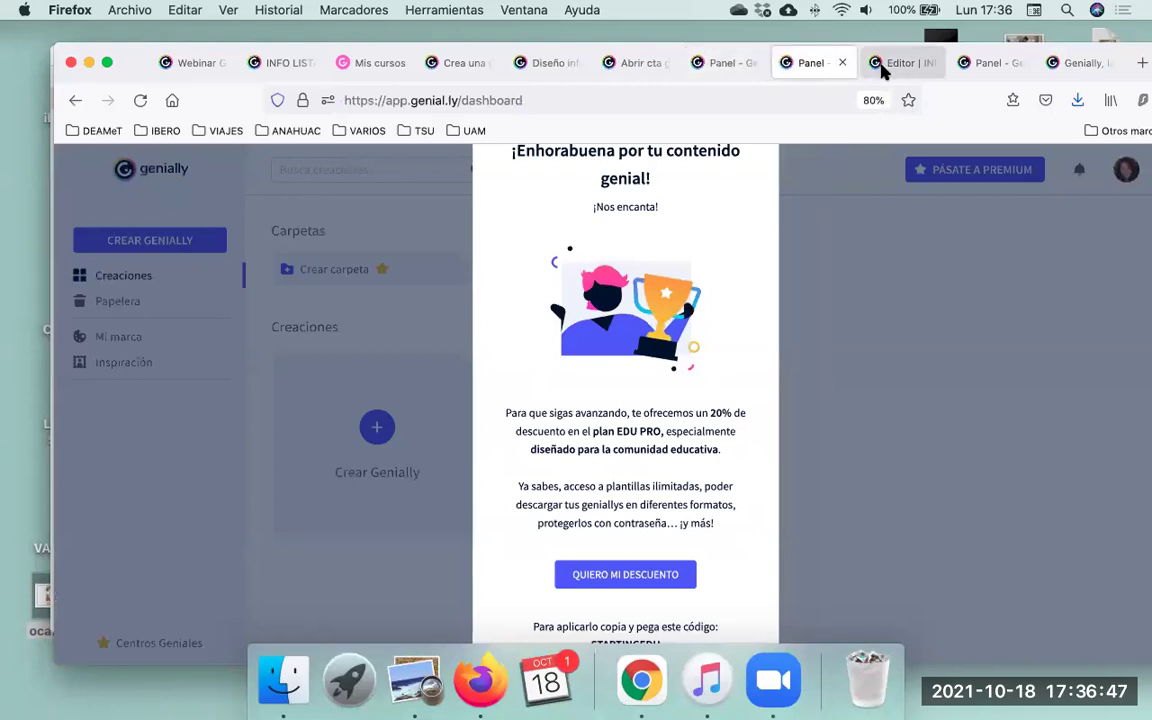
click(882, 66)
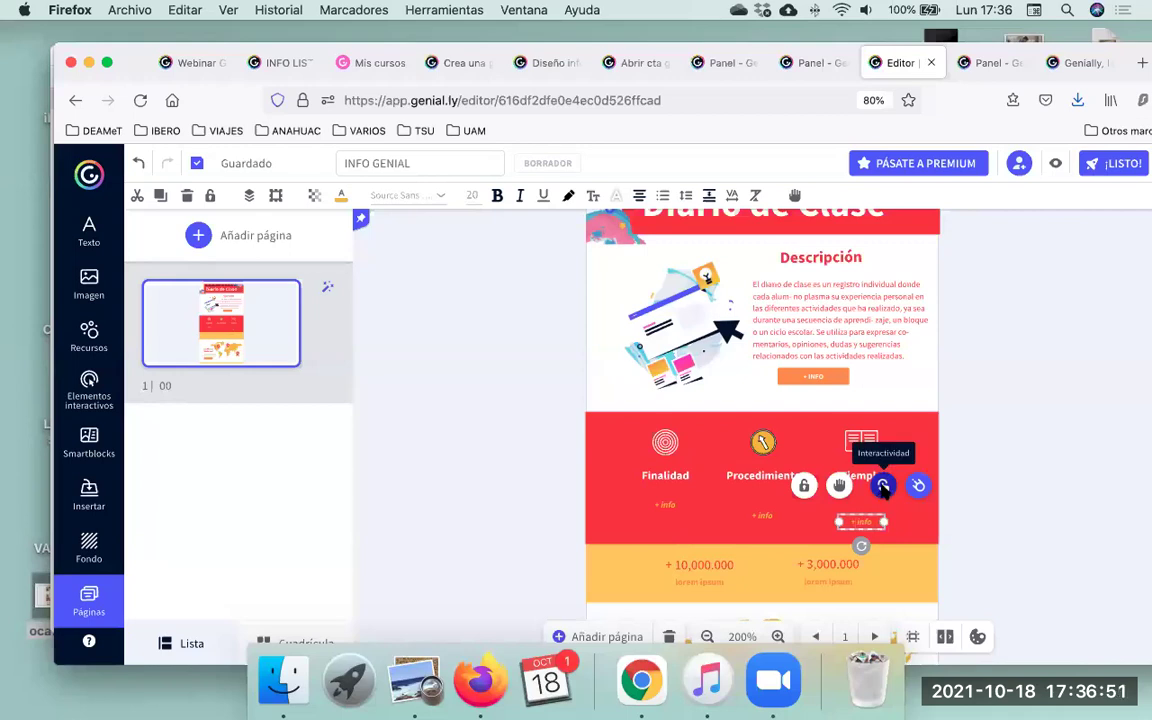
Choose Enlace as the interactivity of Ejemplo's + info text, paste the copied presentation address, keep opening in a new tab, and save.
click(882, 487)
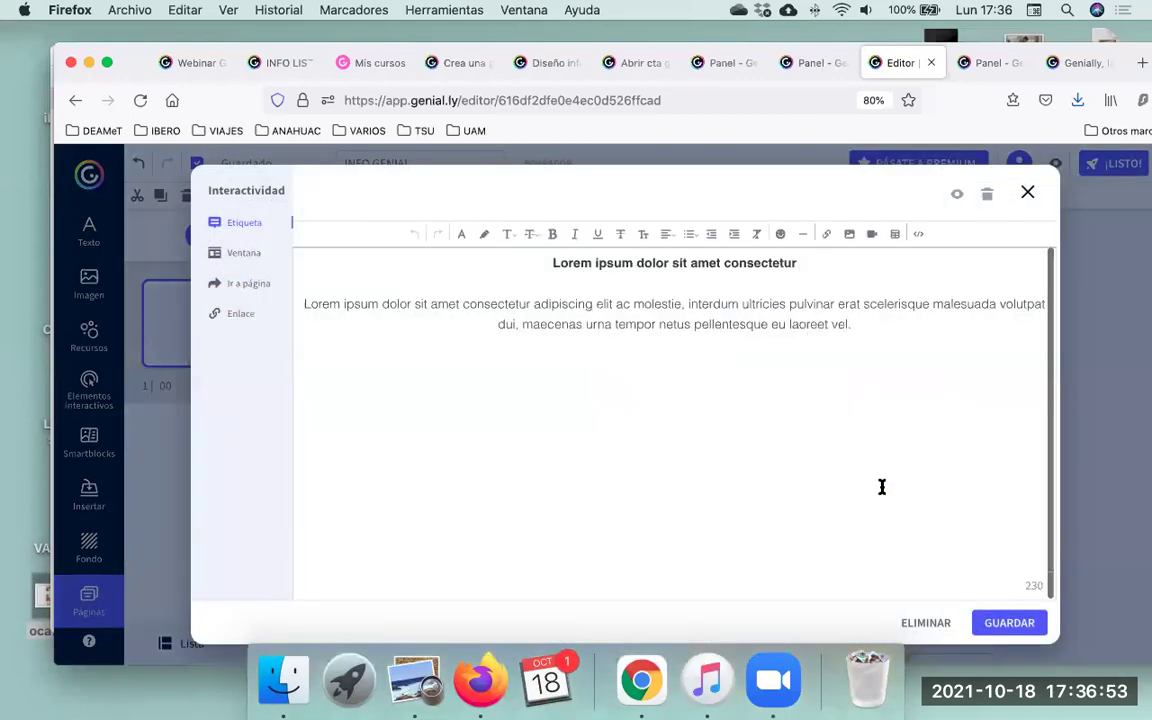
click(228, 318)
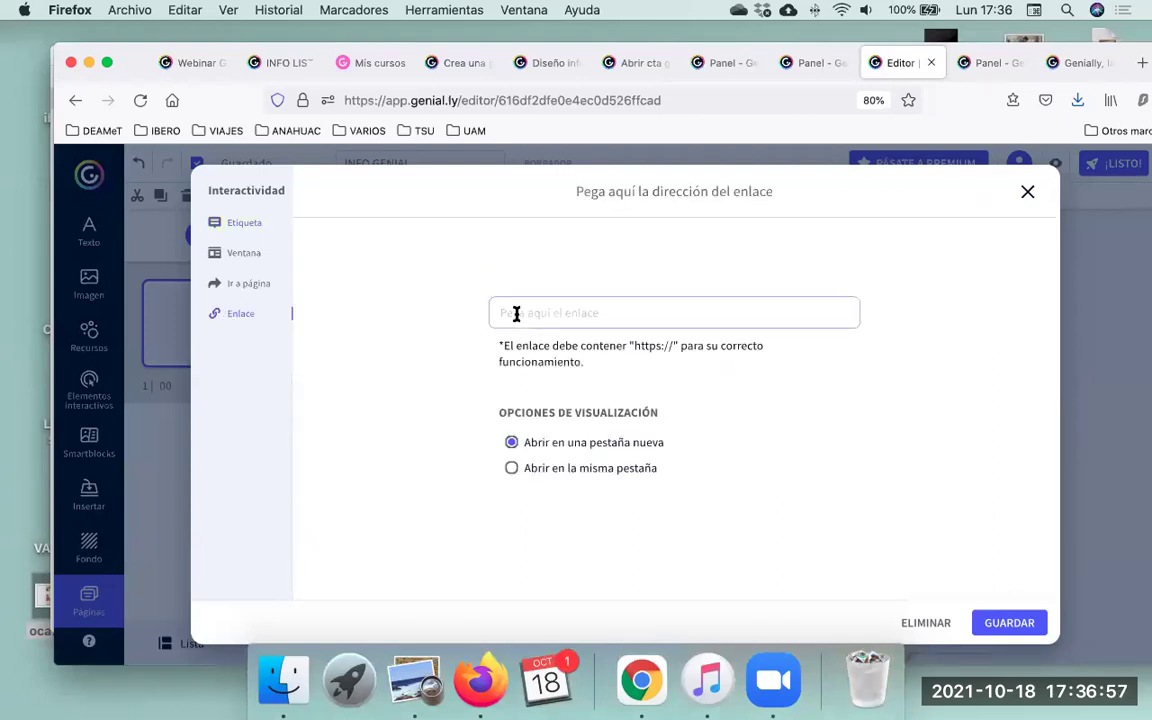
click(516, 314)
key(super+v)
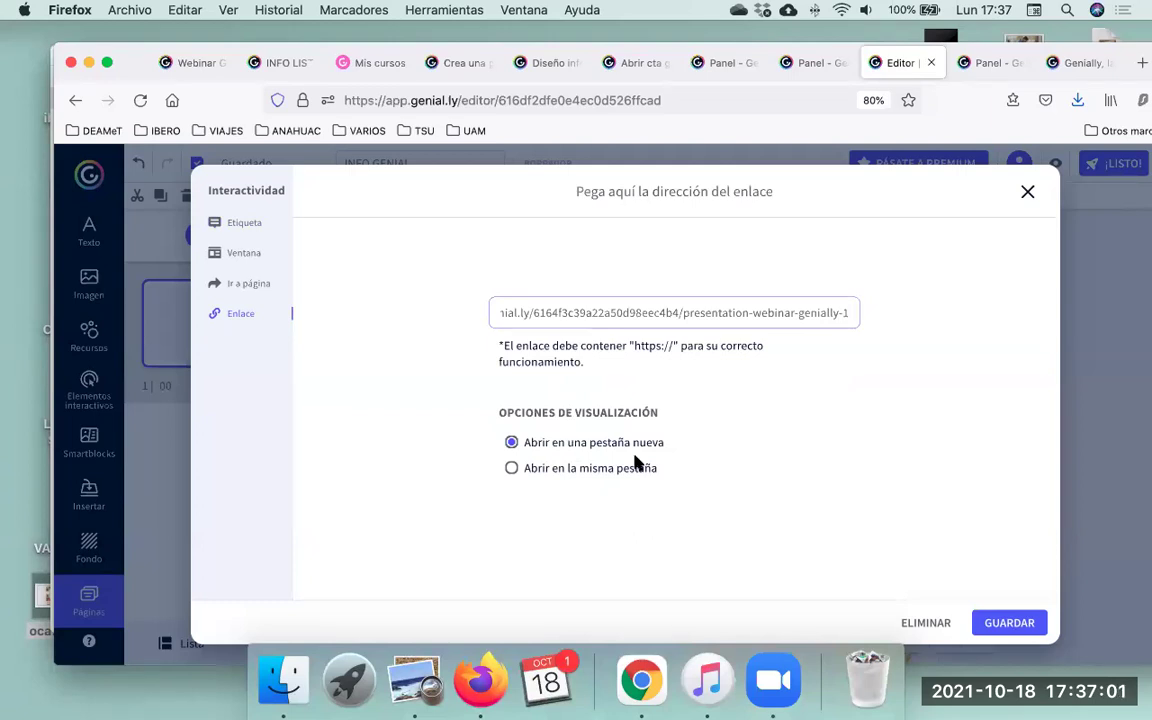
click(1020, 623)
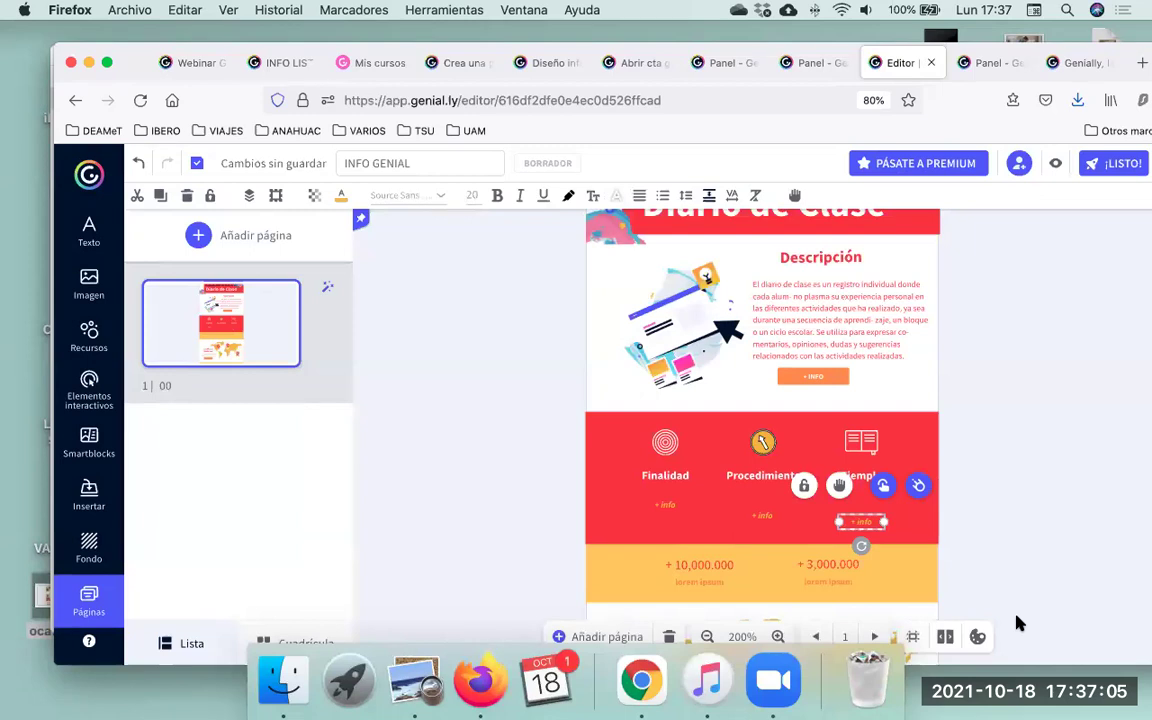
Review the link settings of Ejemplo's + info text, close them without changes, and deselect the text.
click(882, 486)
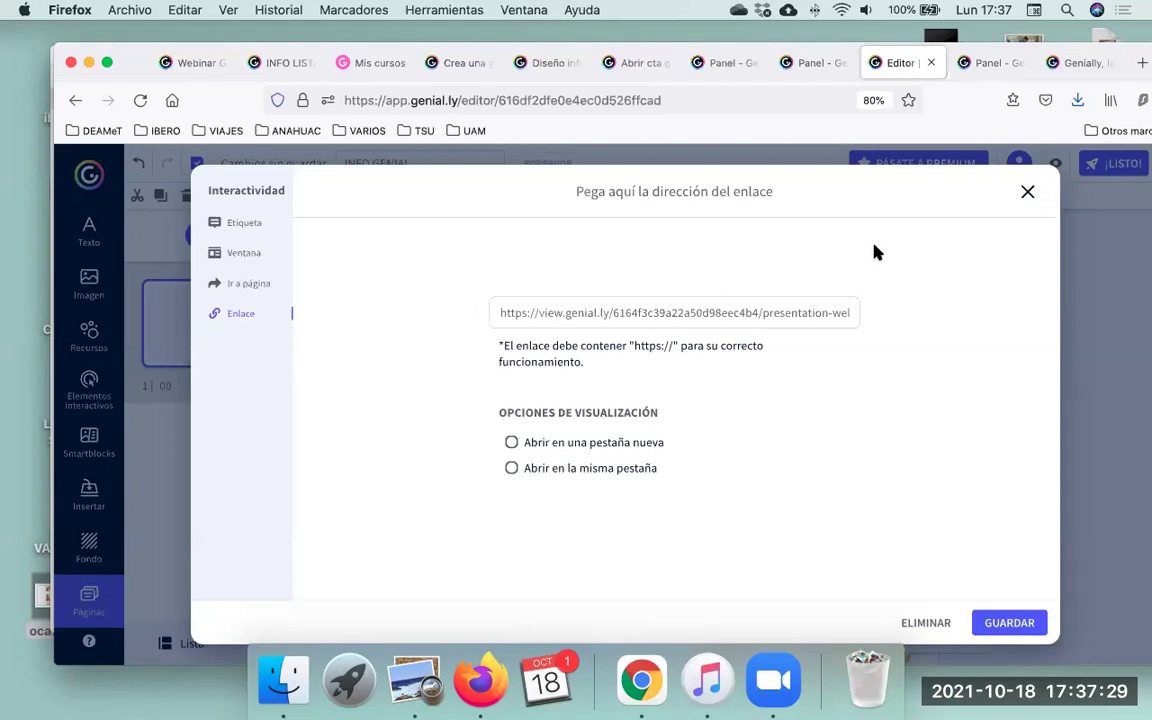
click(1028, 193)
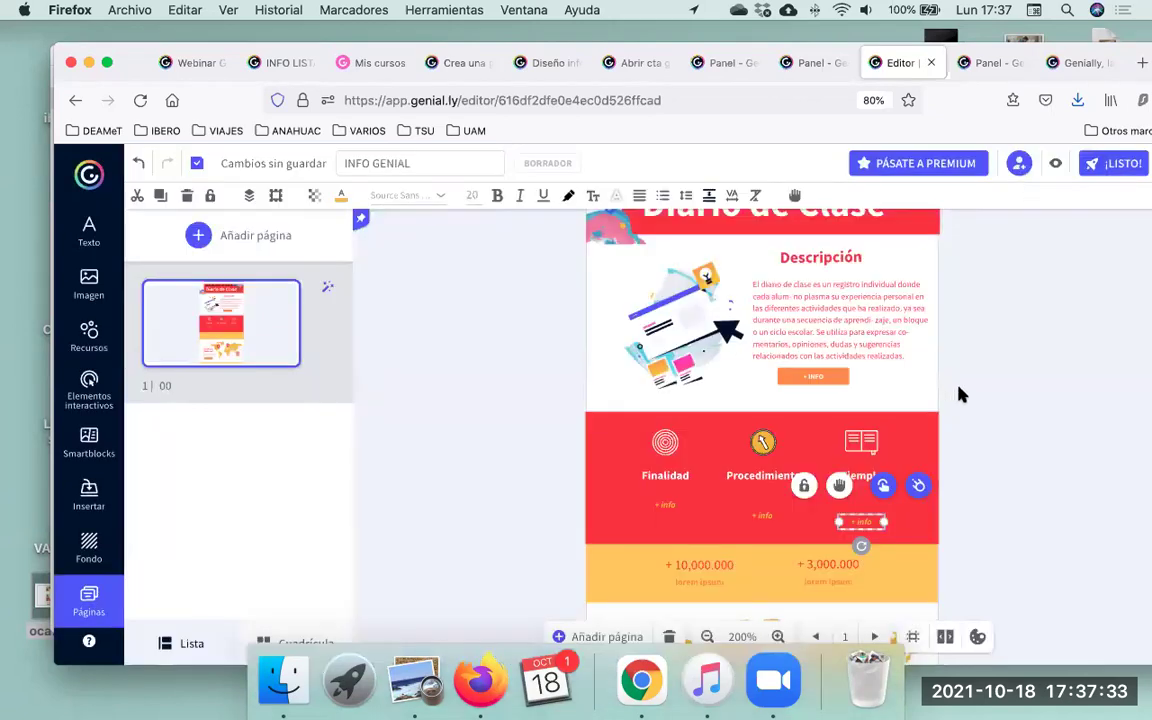
click(940, 552)
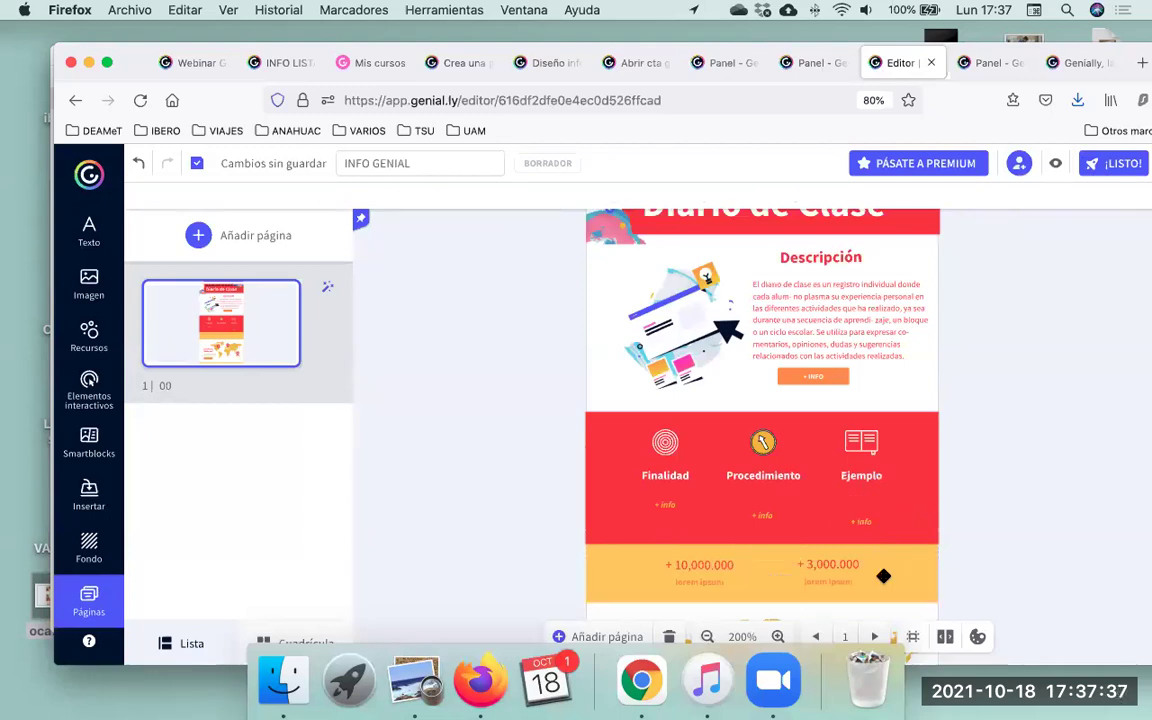
Replace the placeholder title beside the world map with "Uso" and delete the lorem ipsum text beneath it.
scroll(883, 576, down, 3)
scroll(884, 573, up, 3)
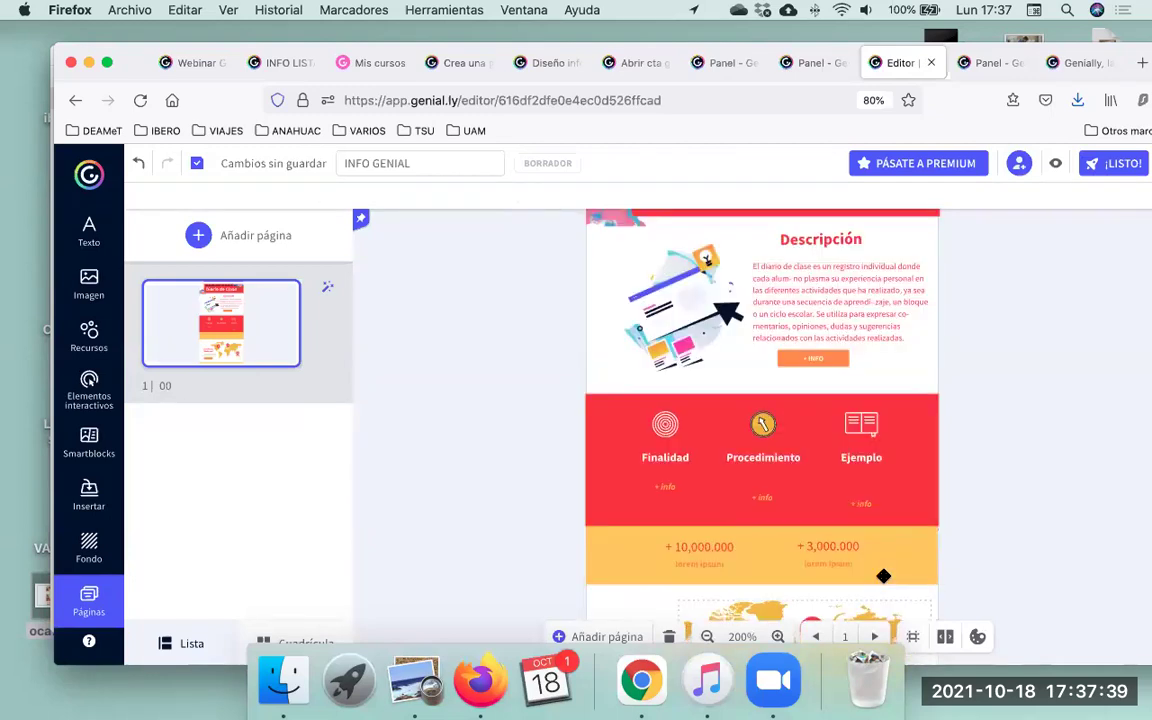
scroll(884, 573, down, 5)
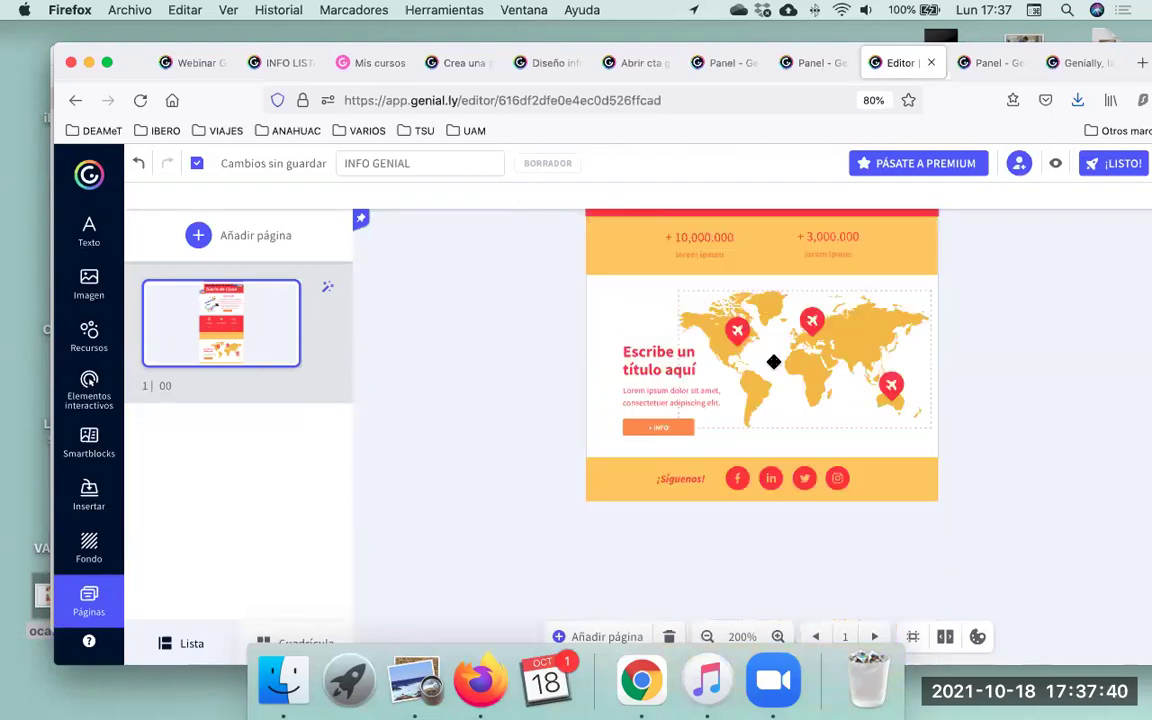
click(645, 351)
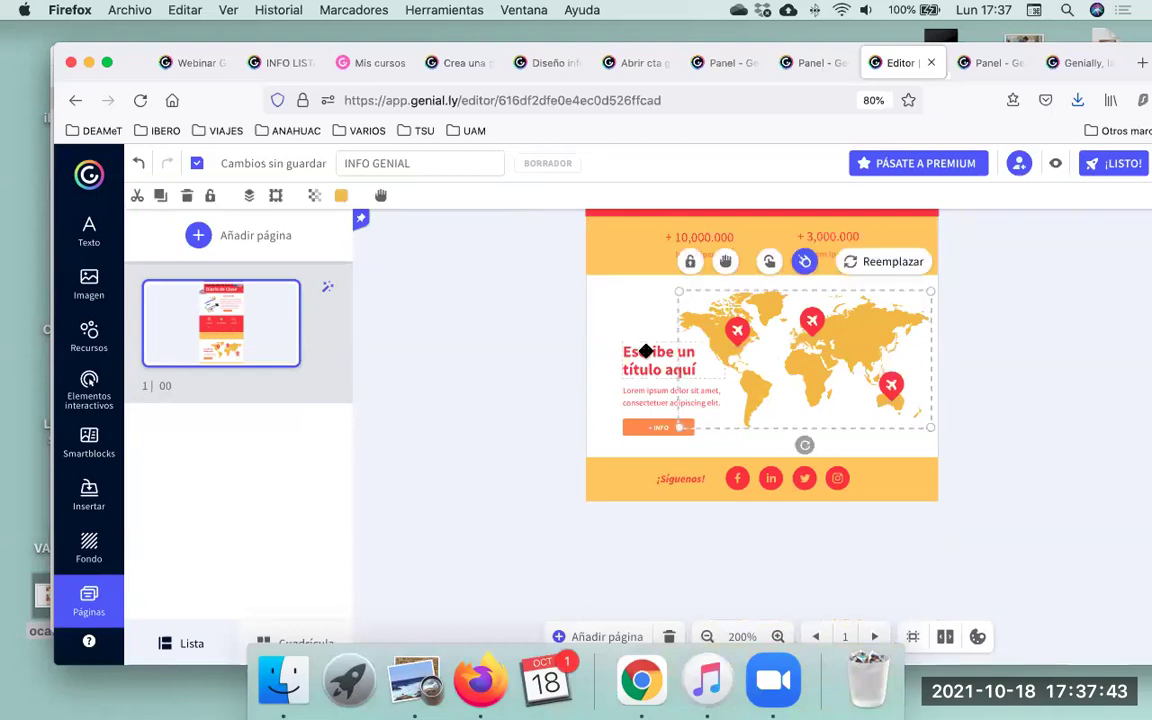
double_click(704, 370)
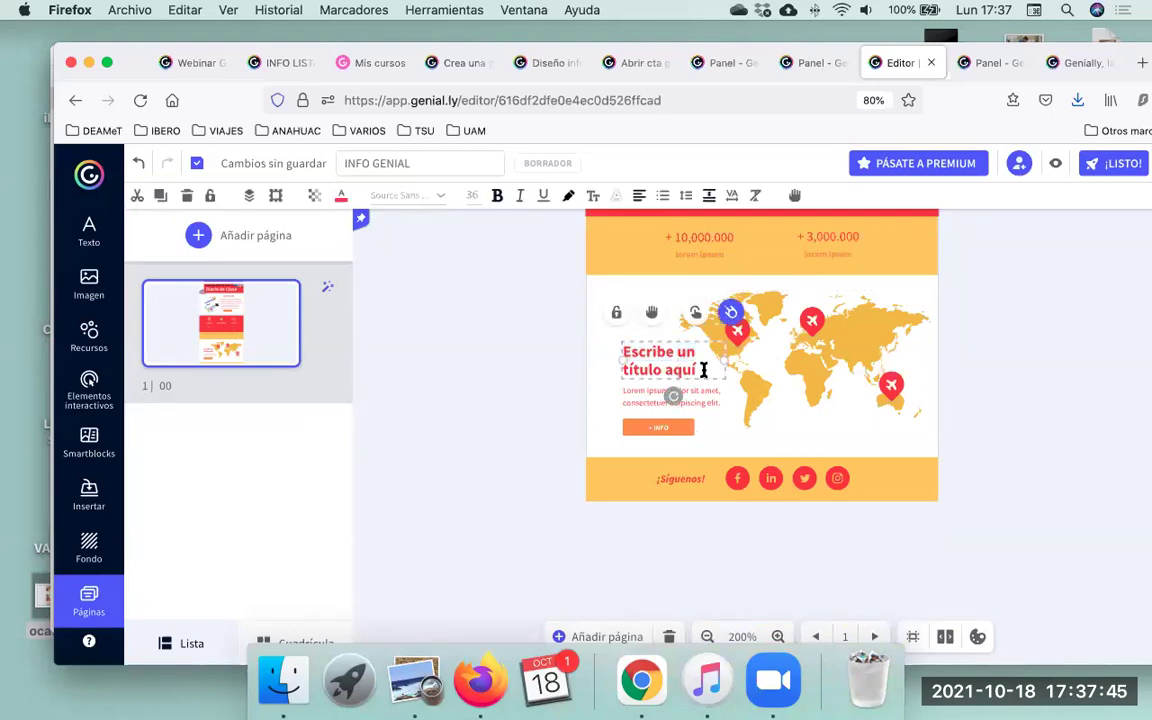
drag(704, 370, 615, 354)
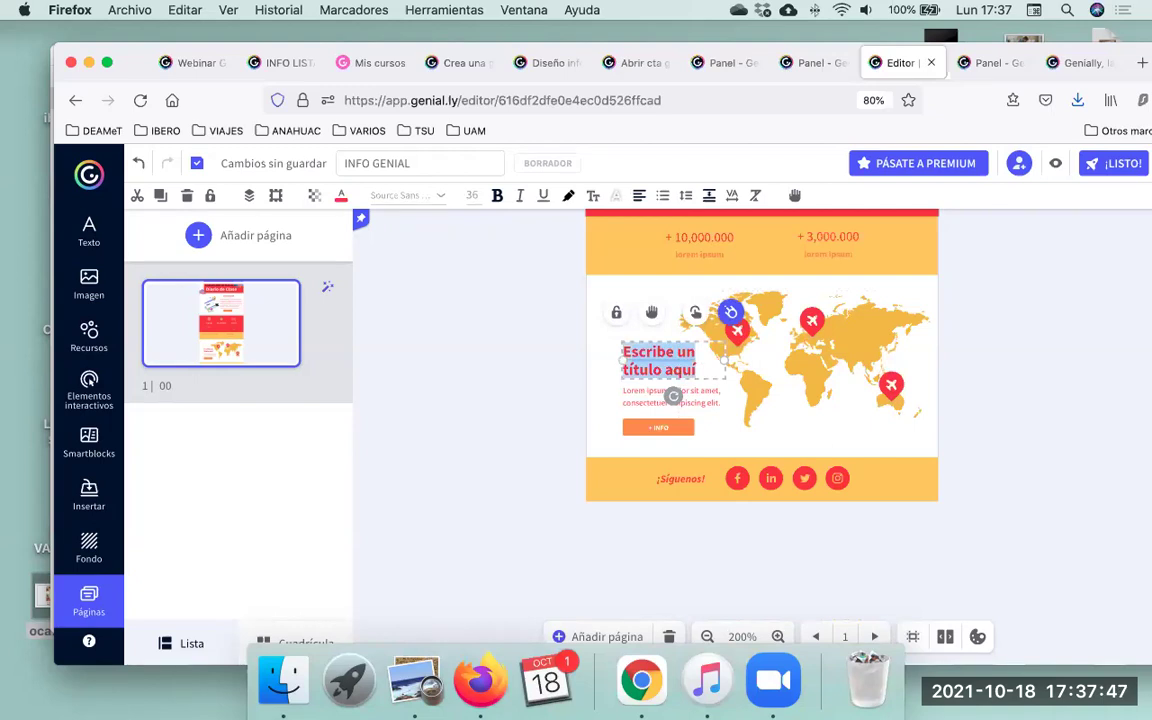
text(Uso de)
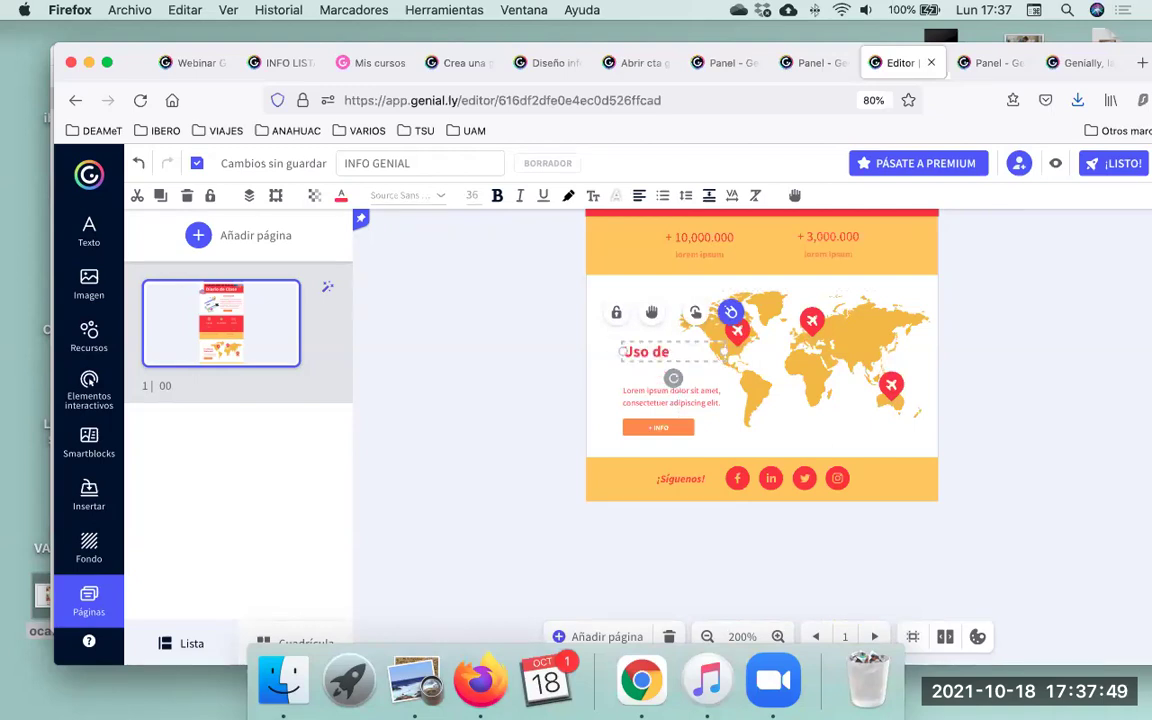
key(BackSpace)
key(BackSpace)
key(BackSpace)
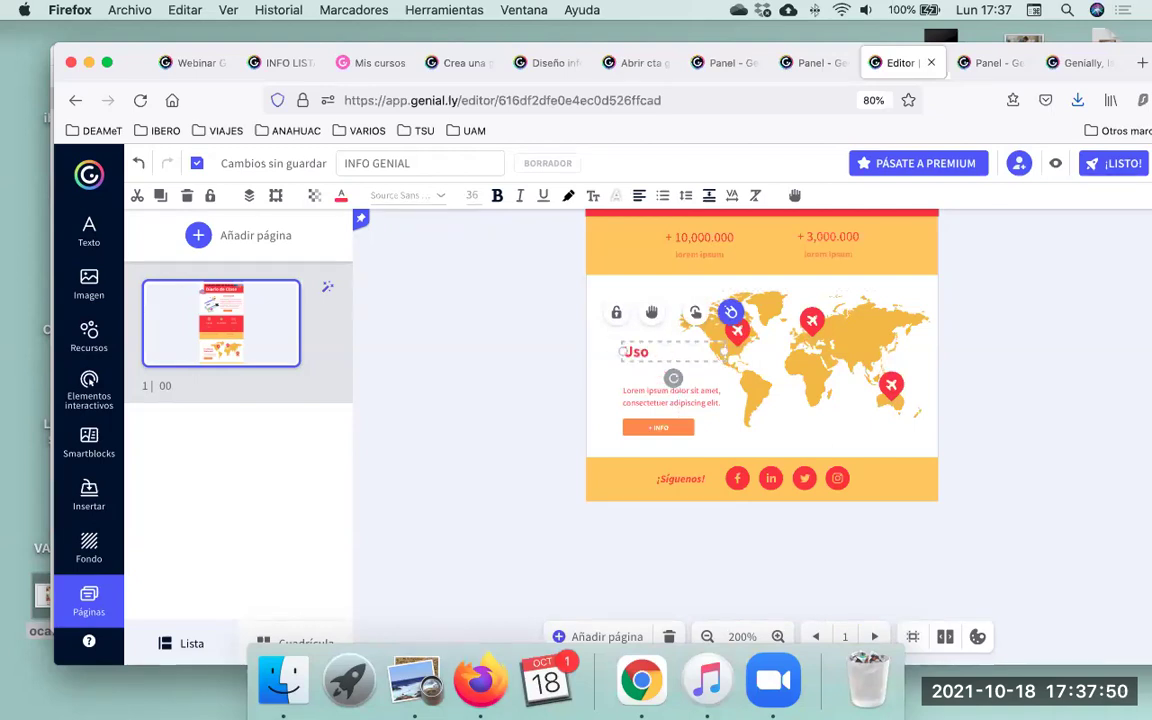
double_click(649, 390)
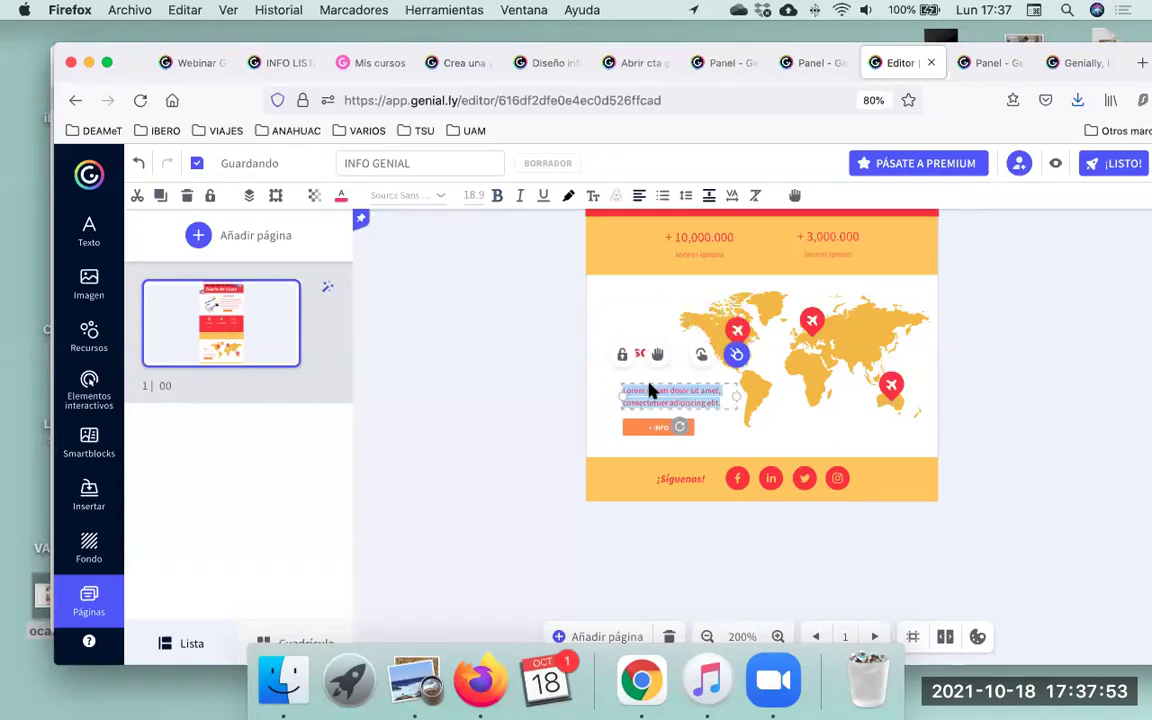
key(BackSpace)
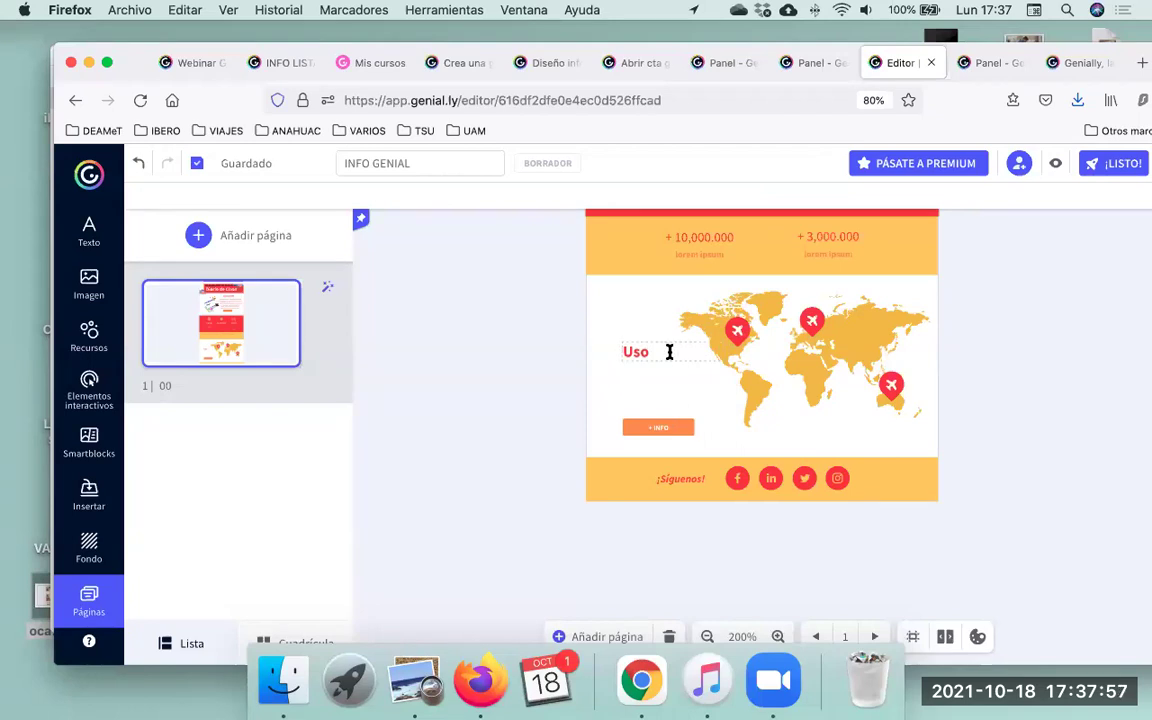
Extend the title beside the world map to read "Uso del instrumento a nivel mundial".
click(669, 352)
text(d)
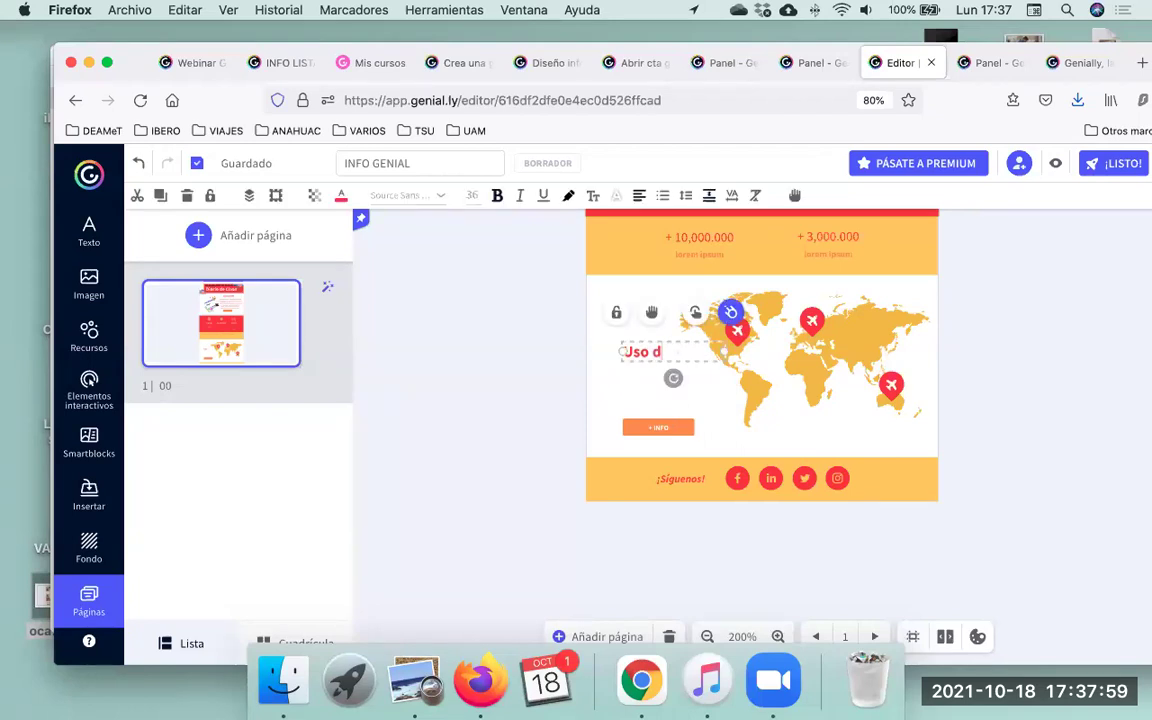
text(el instrume)
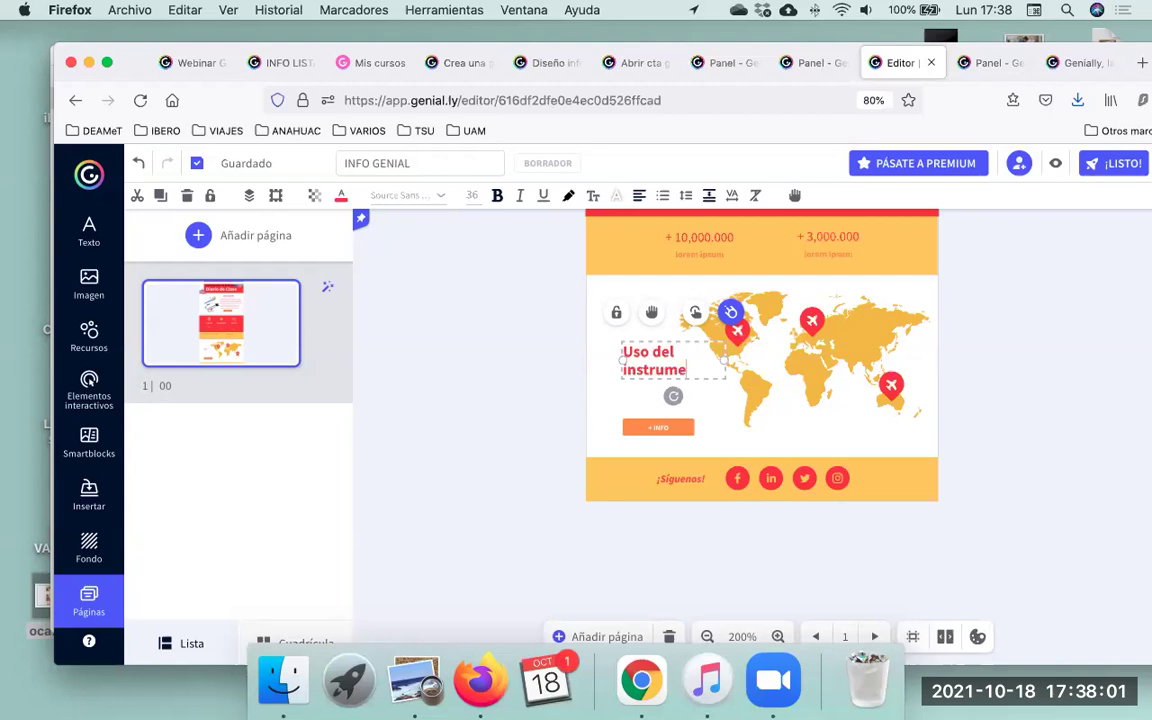
text(nto a nivel m)
text(undial)
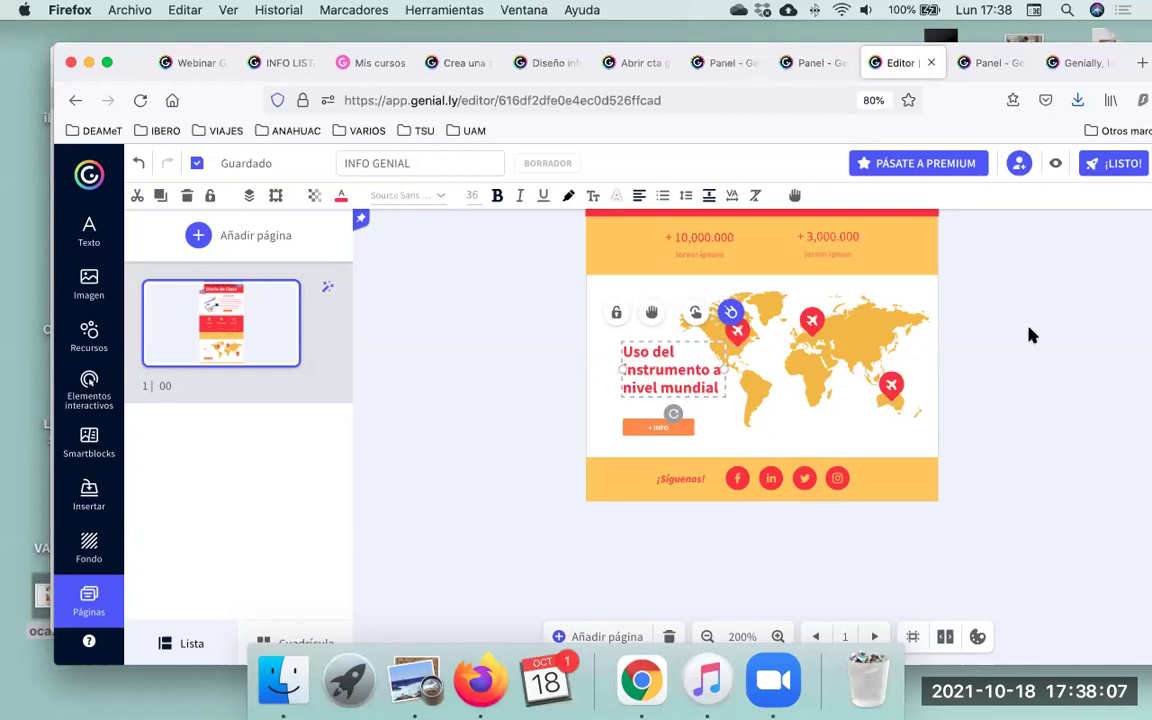
Review the link settings of the Facebook icon in the ¡Síguenos! footer and close them without changes.
click(818, 322)
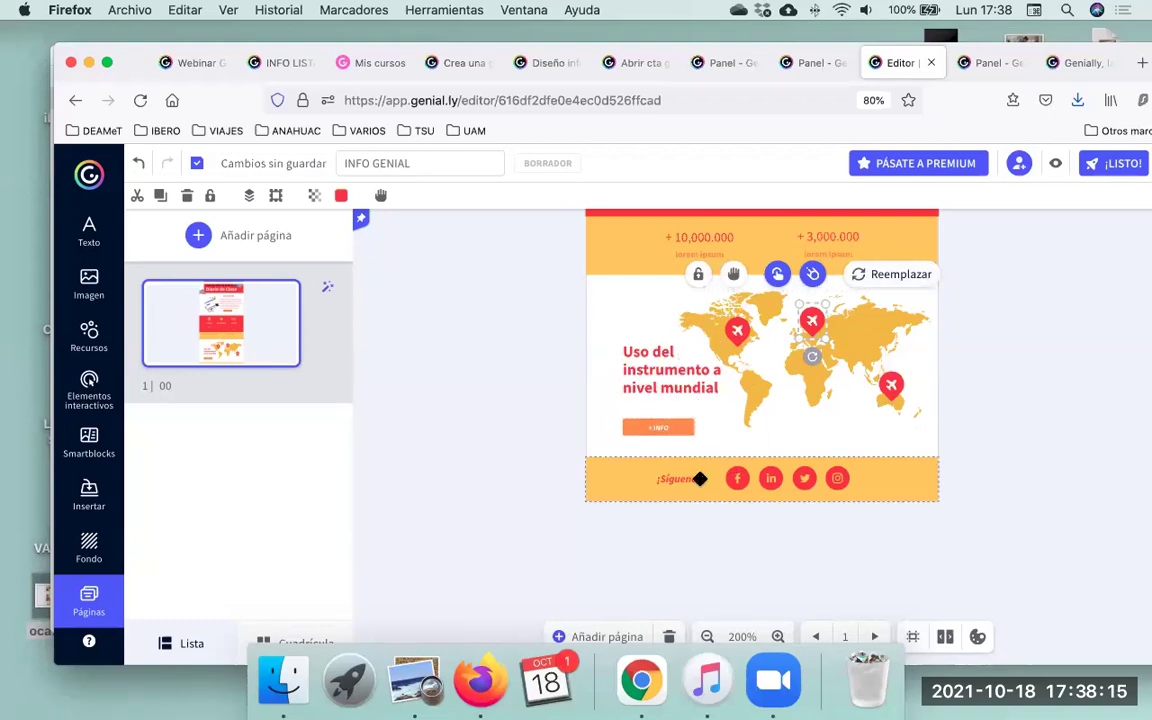
click(737, 478)
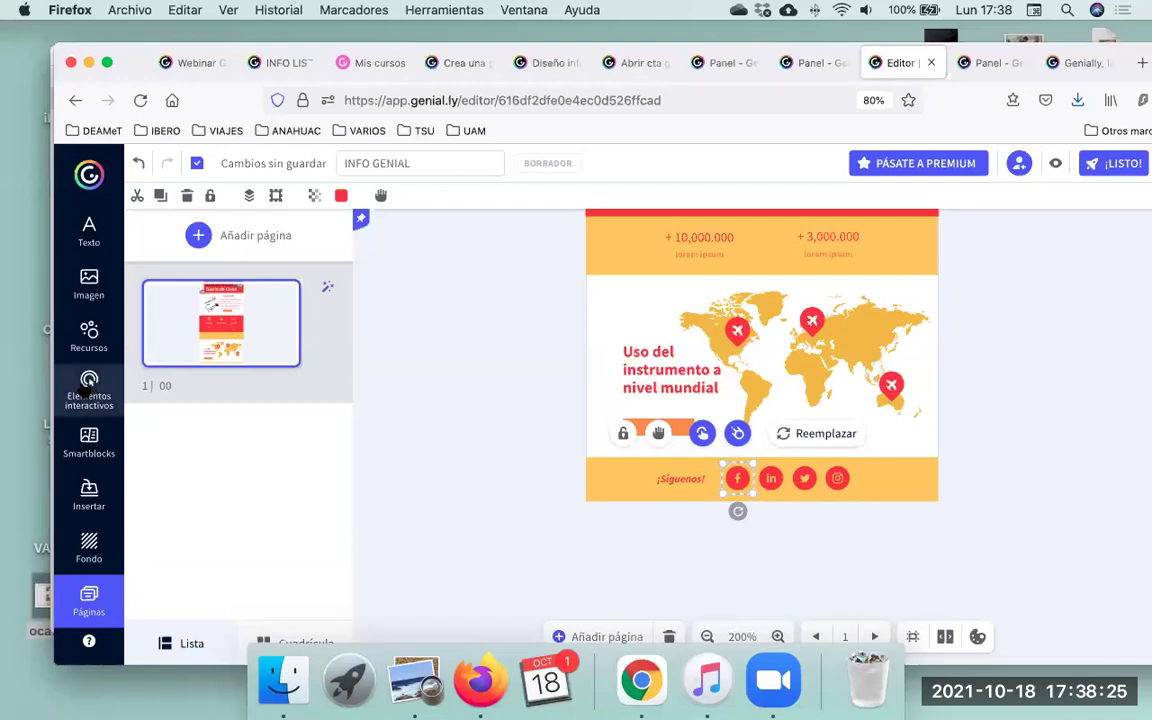
click(702, 433)
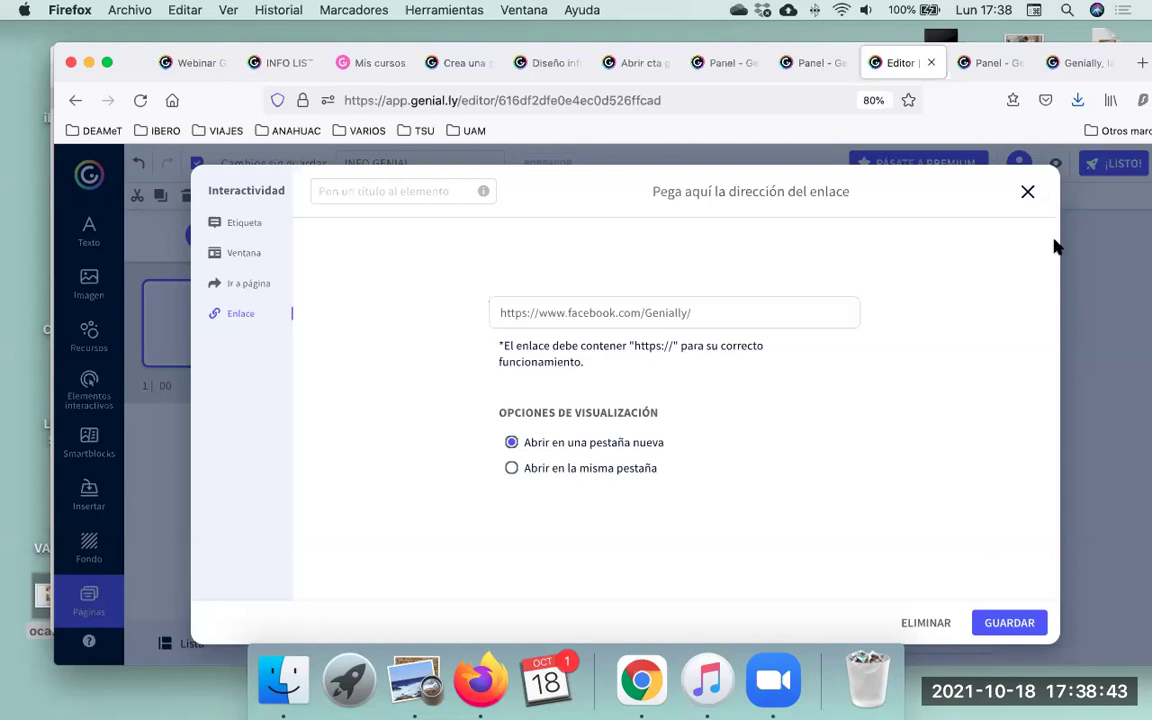
click(1027, 193)
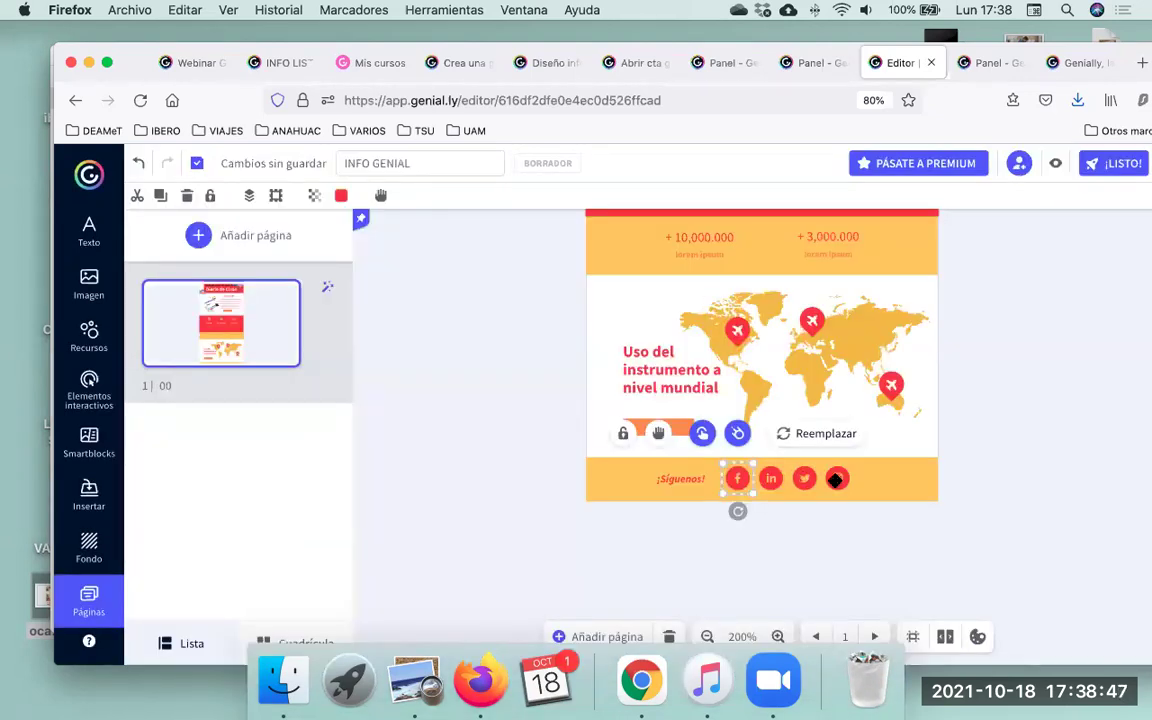
Delete the Instagram, Twitter, LinkedIn and Facebook icons from the ¡Síguenos! footer.
click(836, 479)
key(Delete)
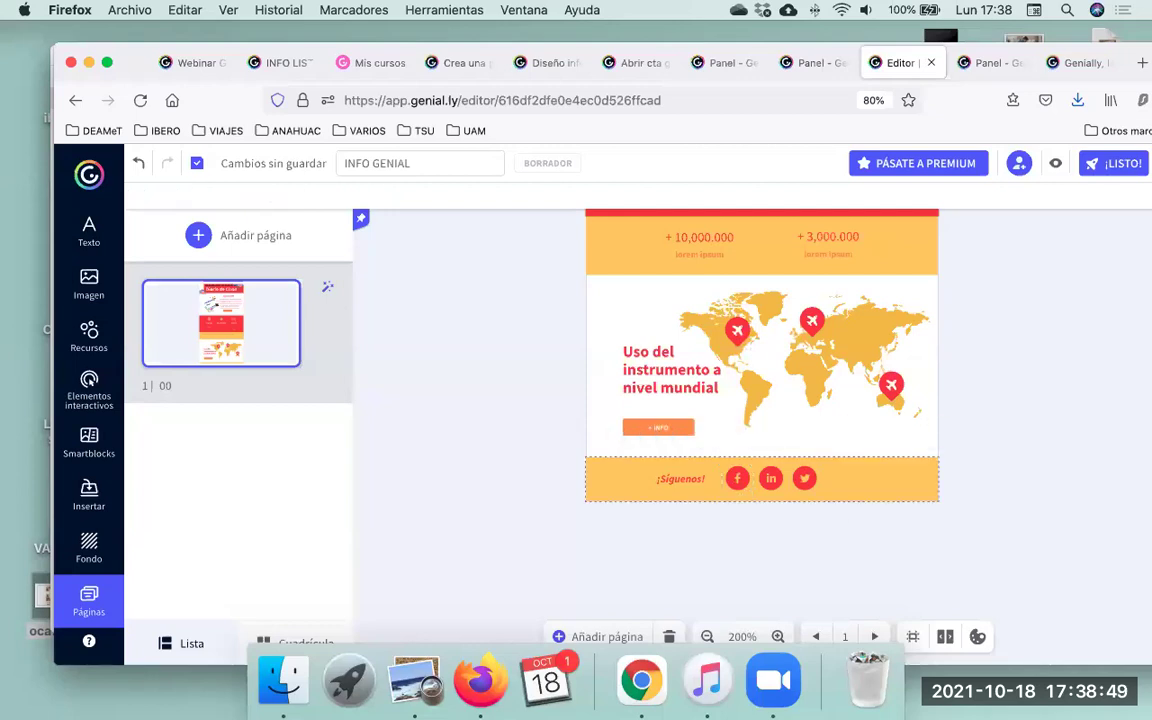
click(805, 478)
key(Delete)
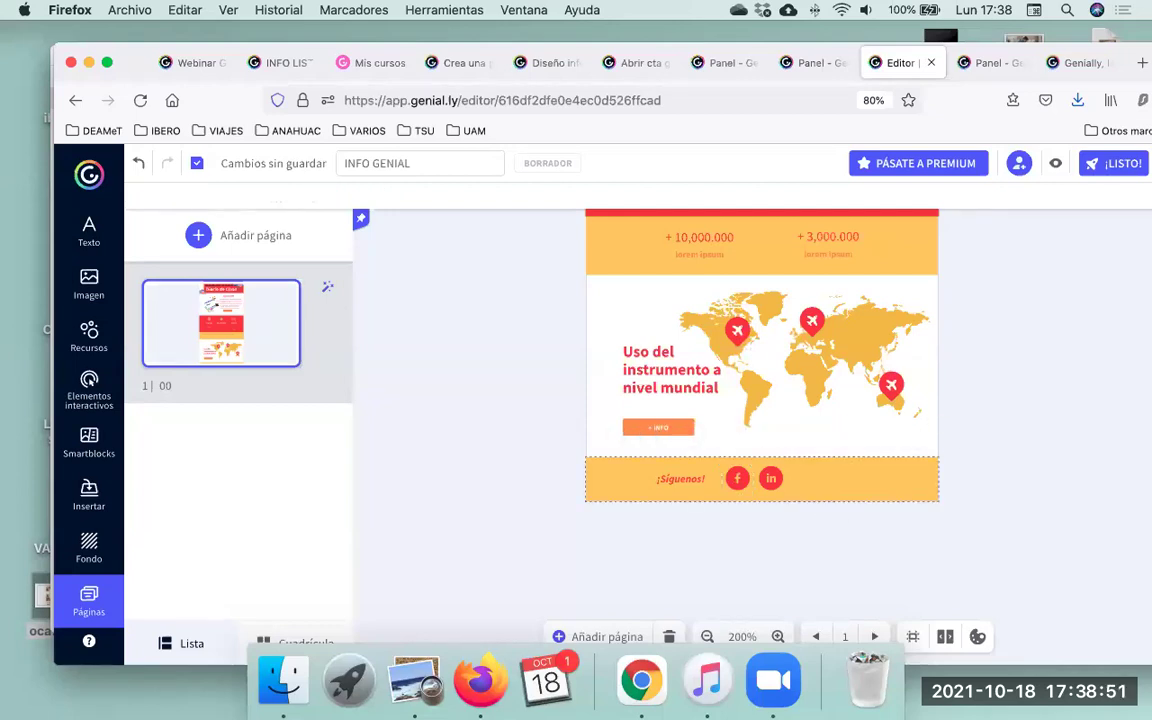
click(770, 478)
key(Delete)
click(737, 478)
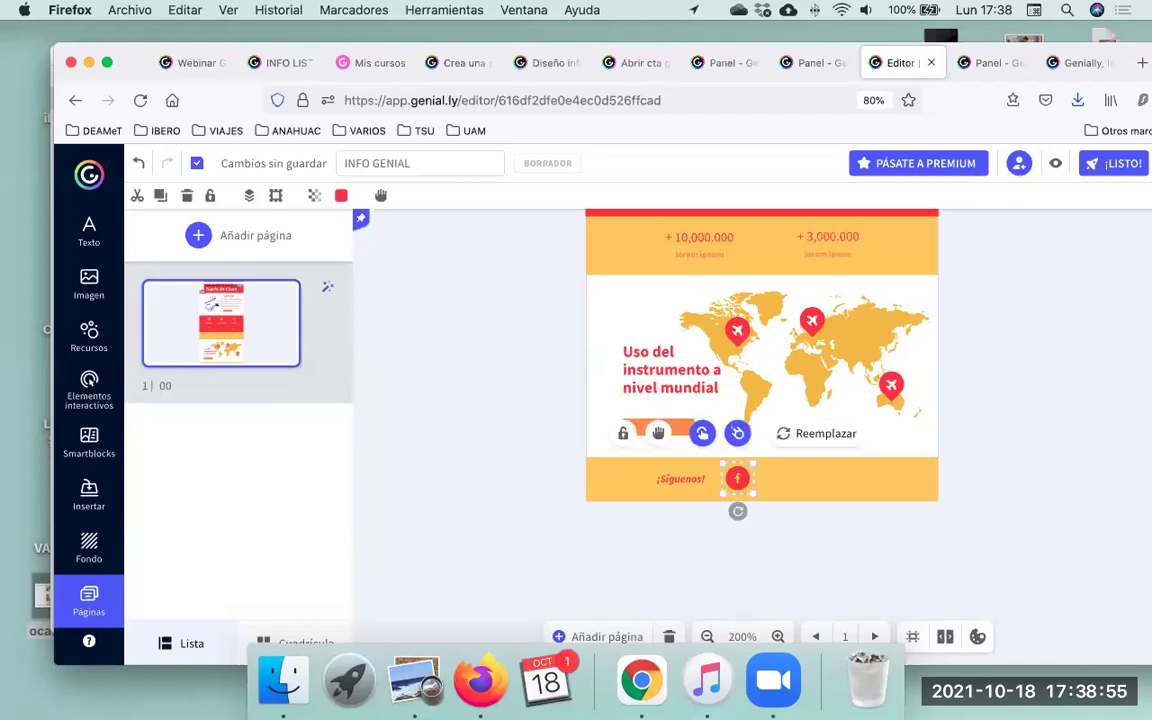
key(Delete)
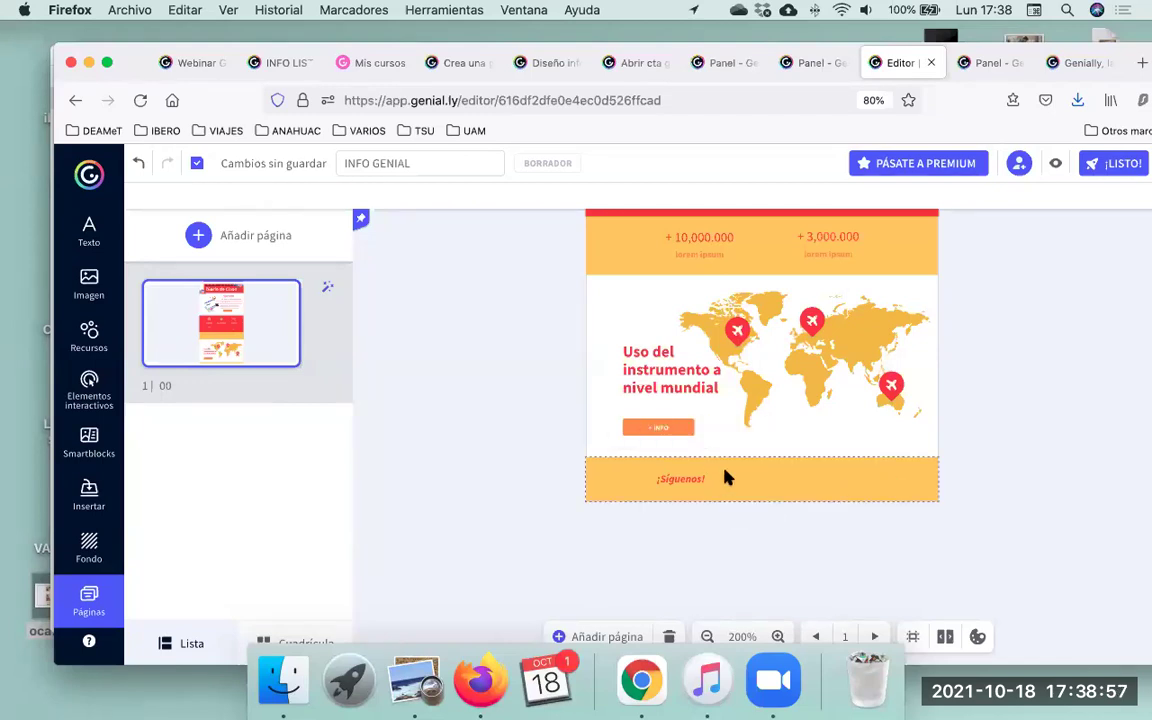
Look over the infographic's header, Descripción and the Finalidad, Procedimiento and Ejemplo sections in the editor.
scroll(727, 478, up, 8)
scroll(727, 479, down, 1)
scroll(727, 478, down, 6)
scroll(727, 478, up, 2)
scroll(727, 478, up, 5)
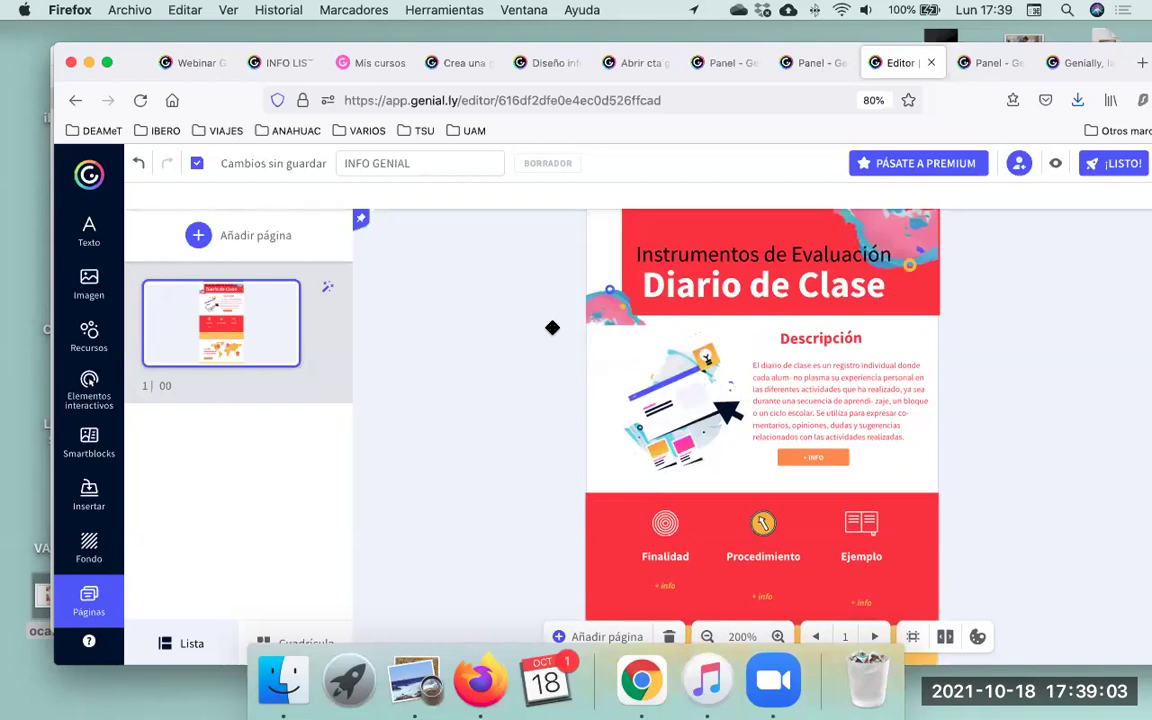
click(660, 390)
click(712, 218)
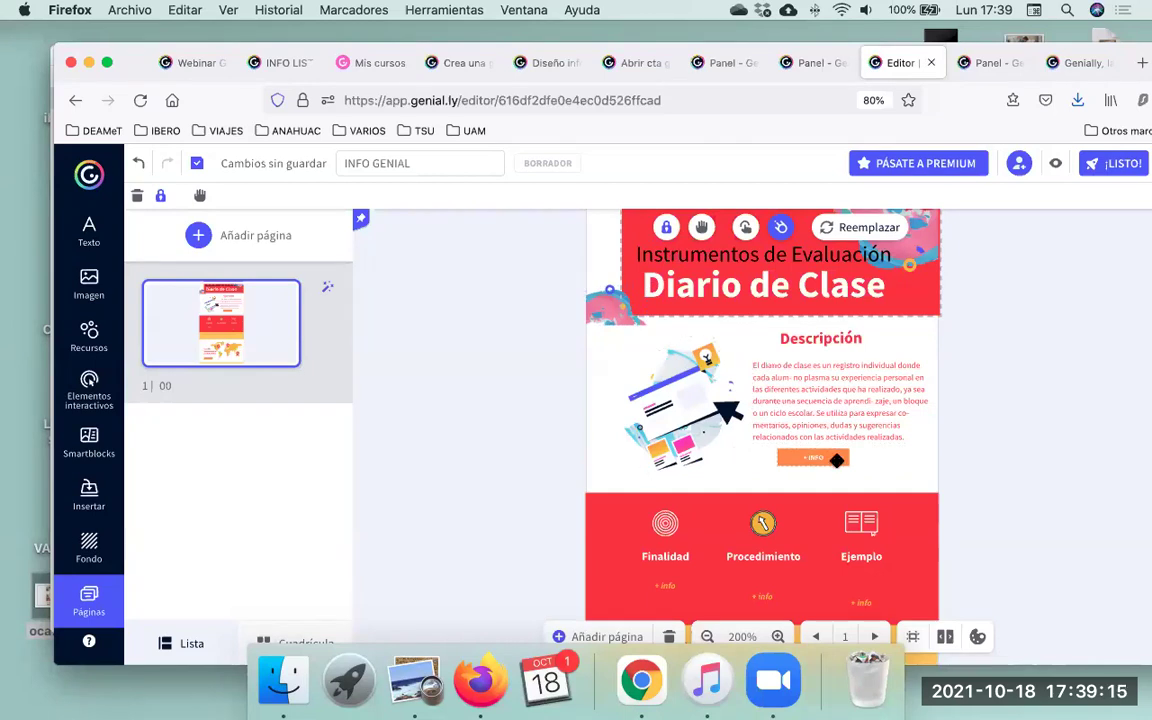
scroll(837, 459, down, 2)
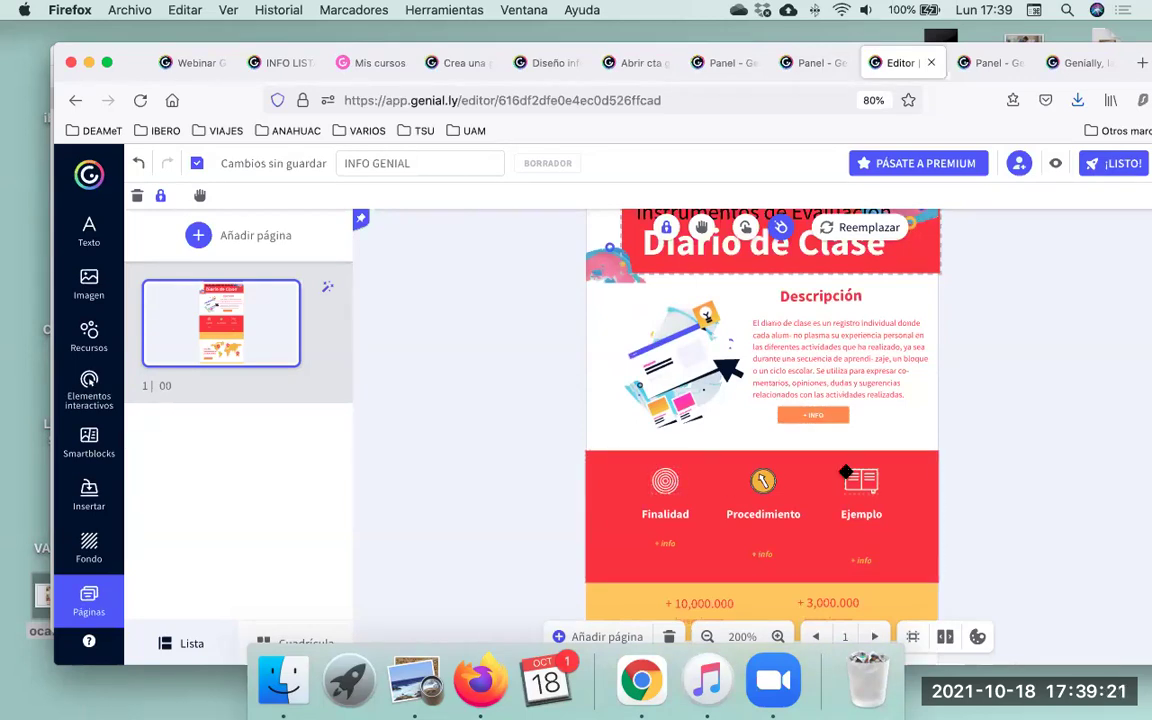
scroll(846, 471, down, 1)
scroll(846, 471, up, 3)
scroll(845, 471, down, 1)
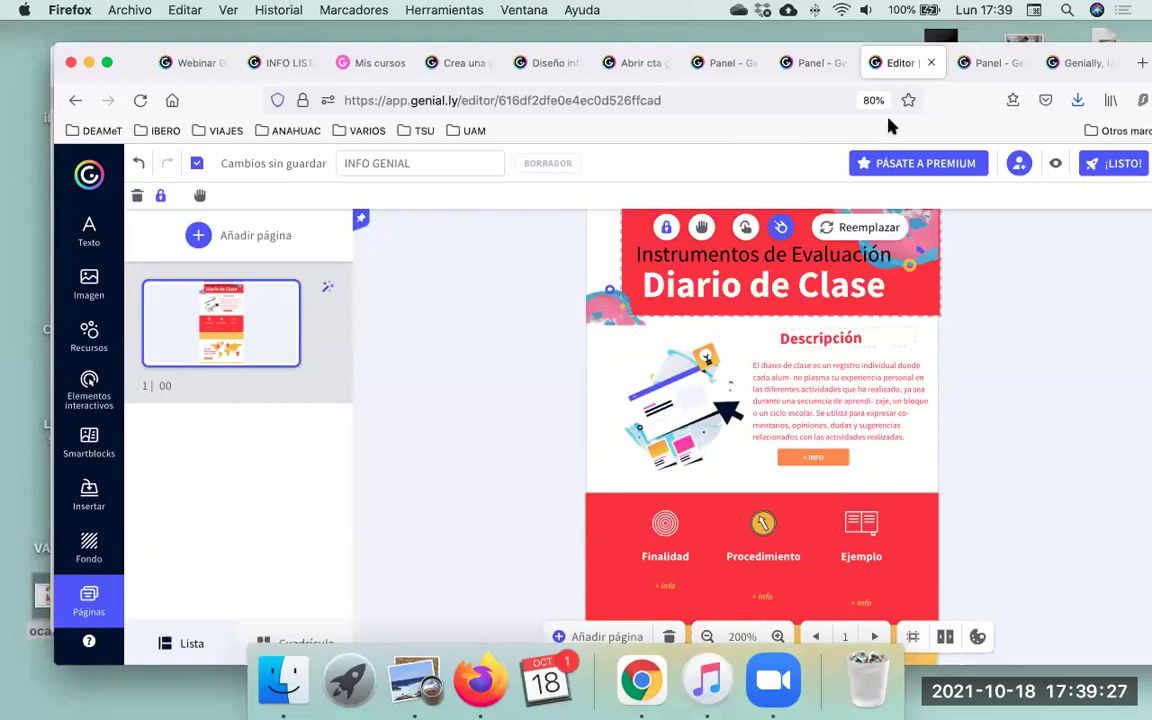
Preview the infographic, check the pop-up window of Descripción's + INFO button, and close the pop-up.
click(1056, 167)
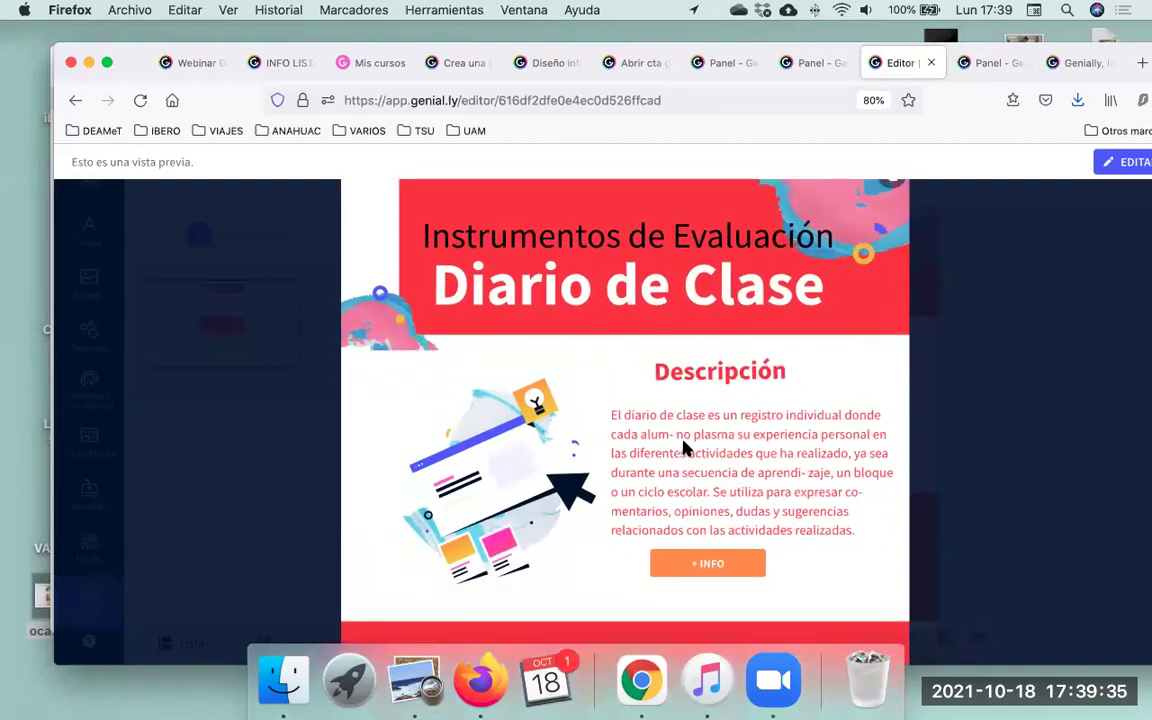
scroll(591, 354, down, 2)
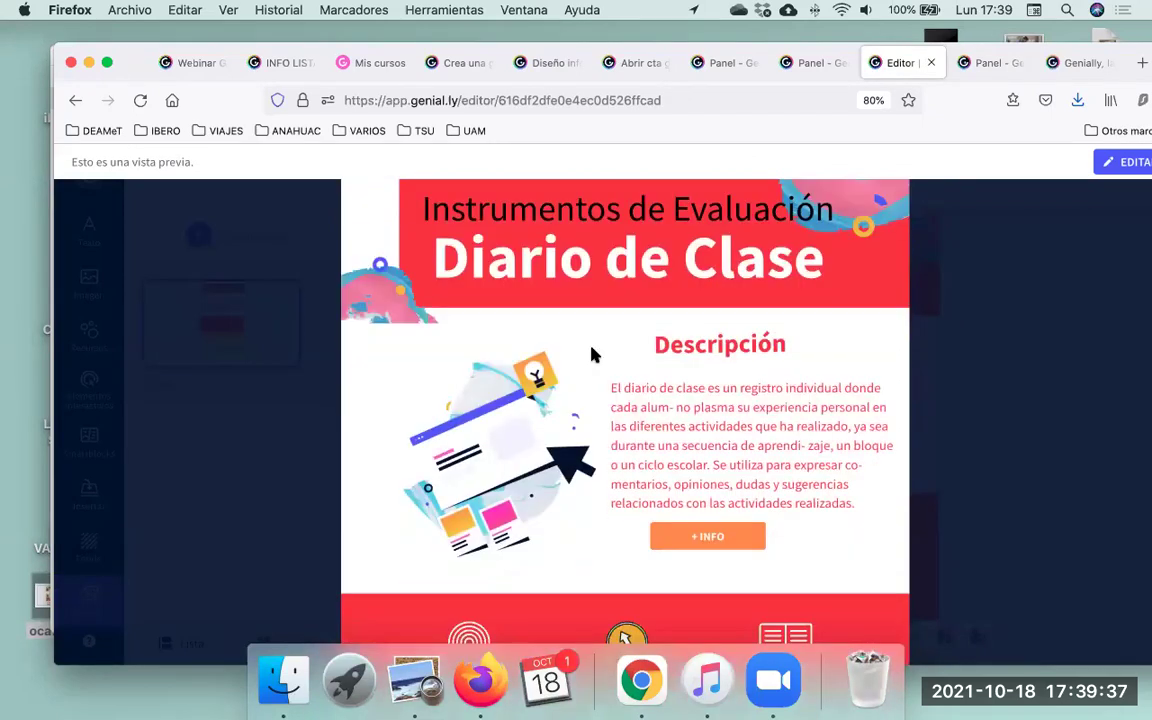
scroll(643, 330, down, 1)
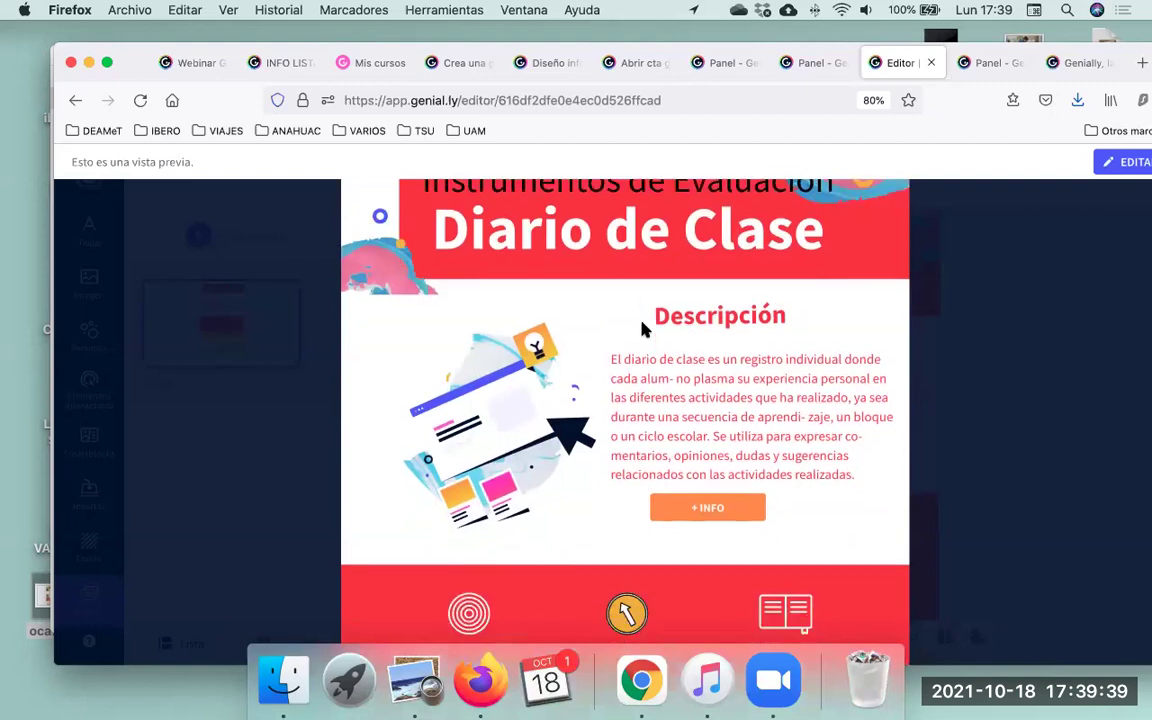
scroll(643, 330, down, 2)
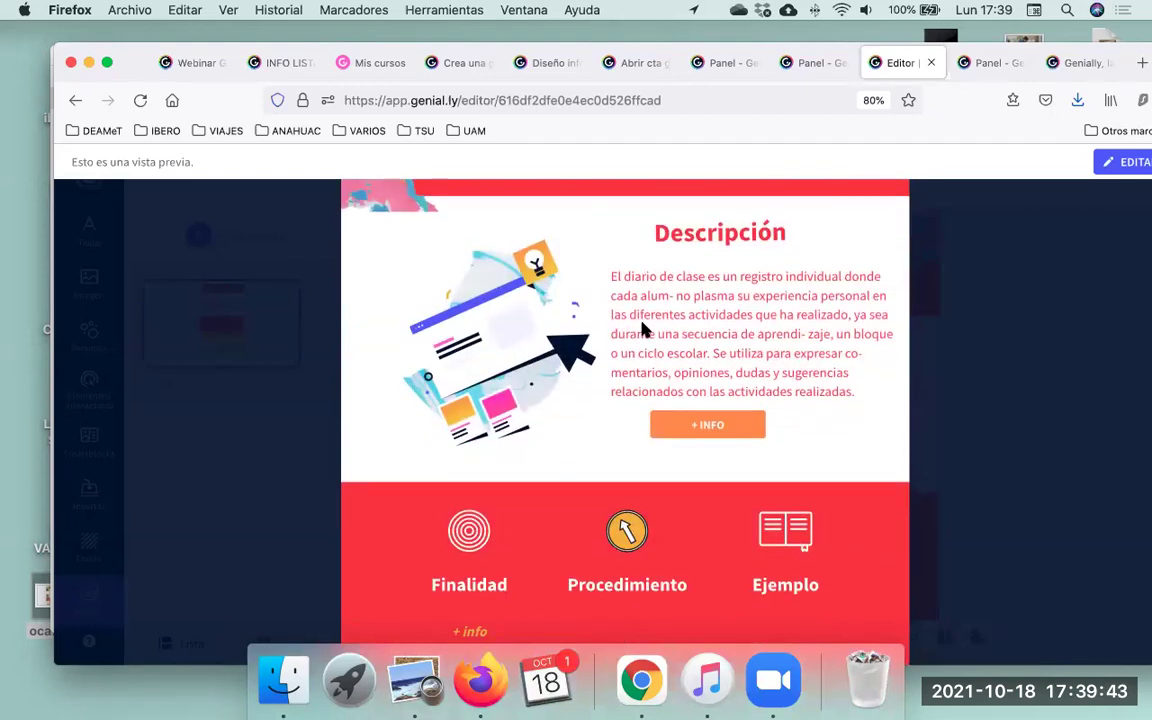
scroll(700, 376, down, 1)
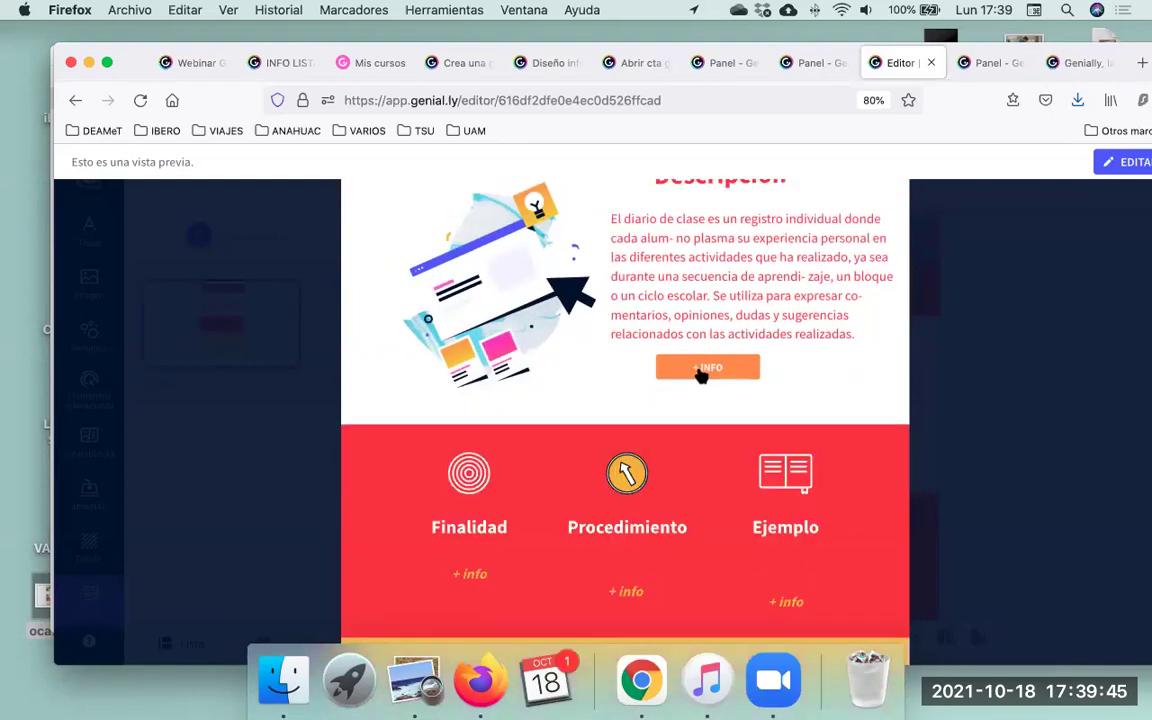
click(703, 372)
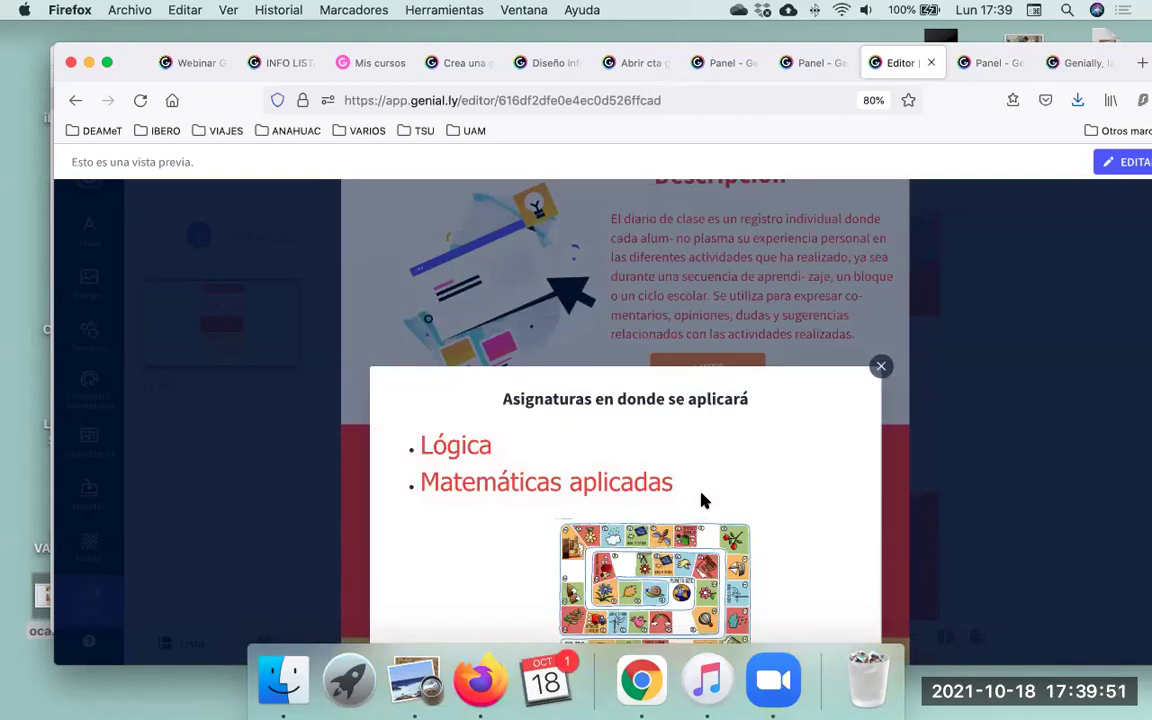
scroll(703, 500, down, 3)
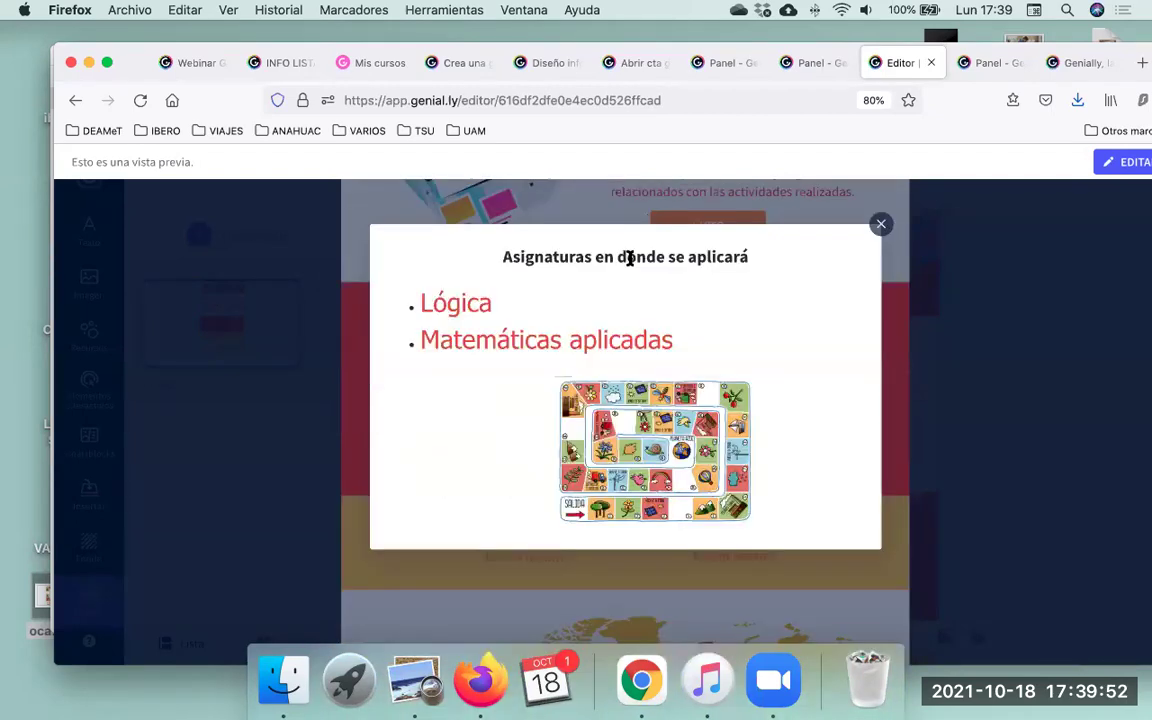
click(880, 224)
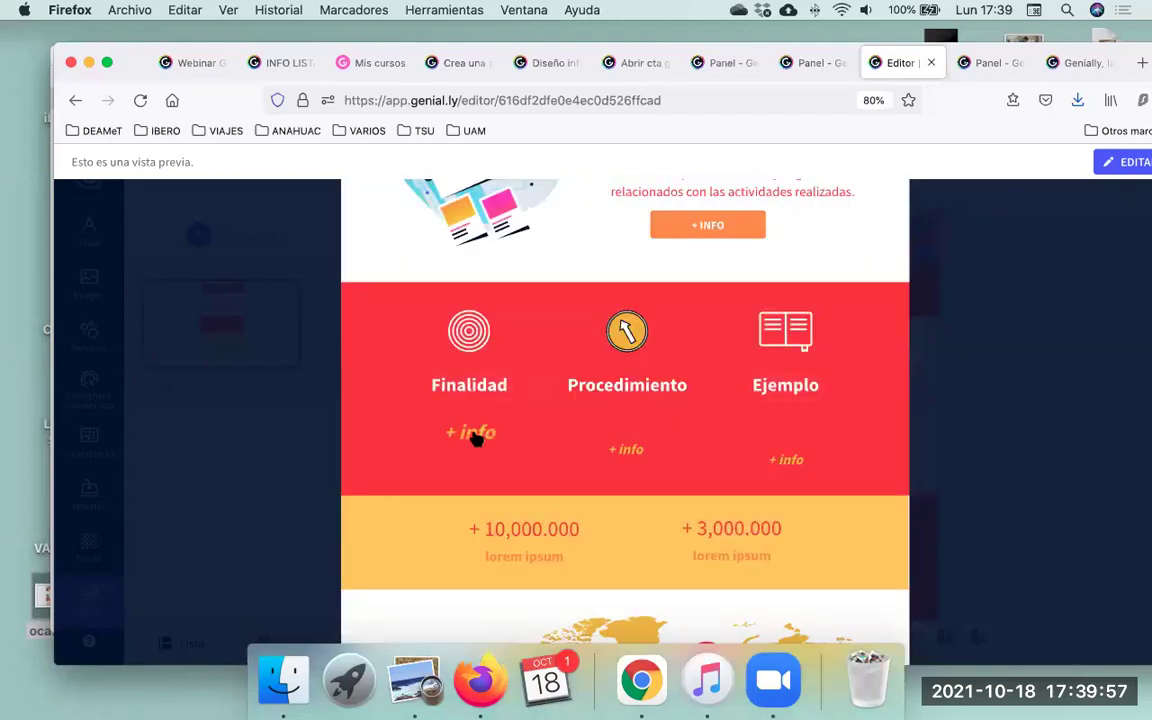
Test the + info texts of Finalidad, Procedimiento and Ejemplo in the preview.
click(476, 436)
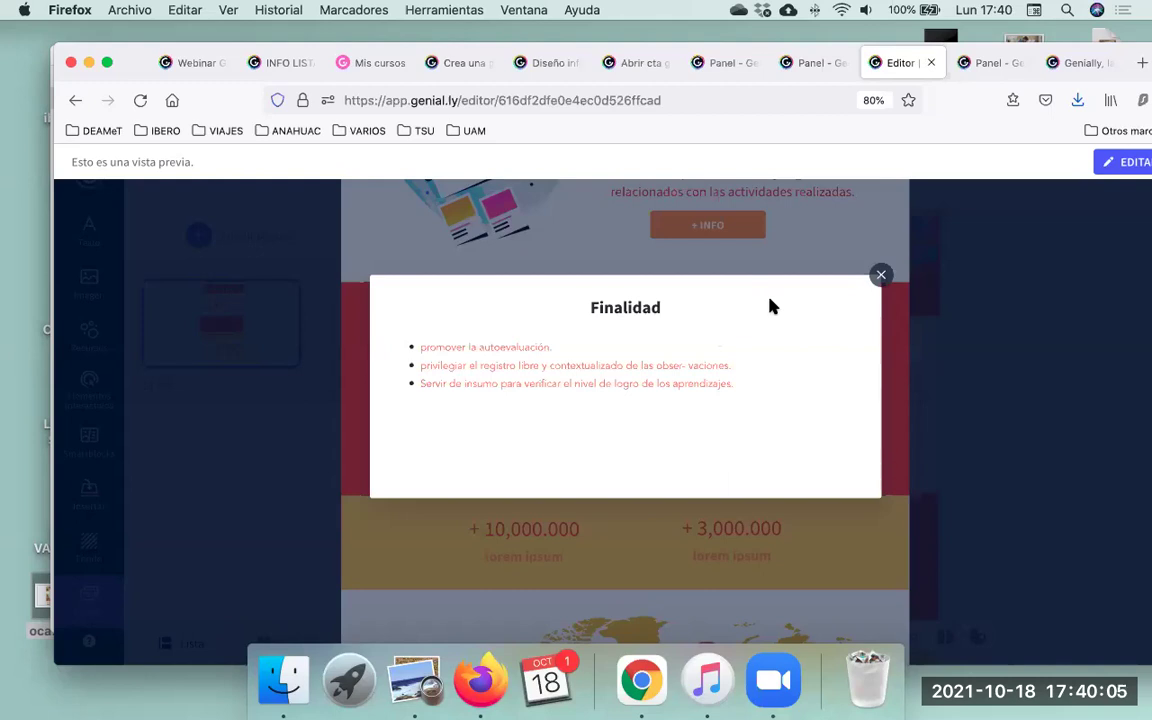
click(881, 275)
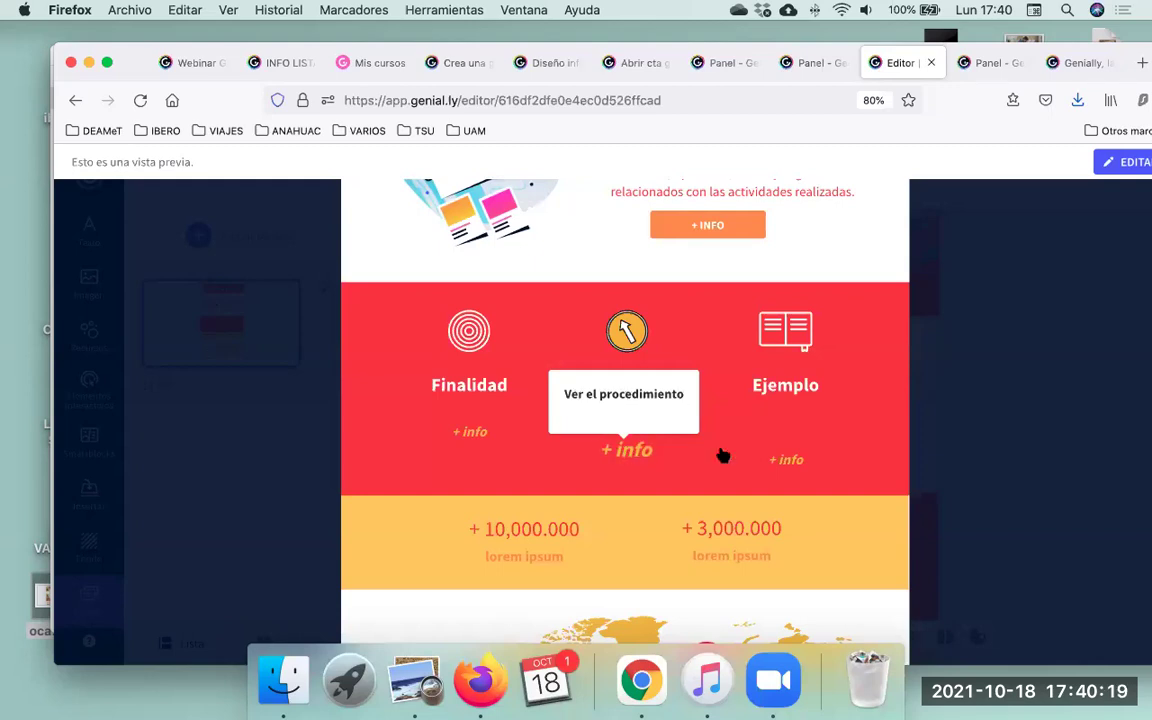
click(785, 461)
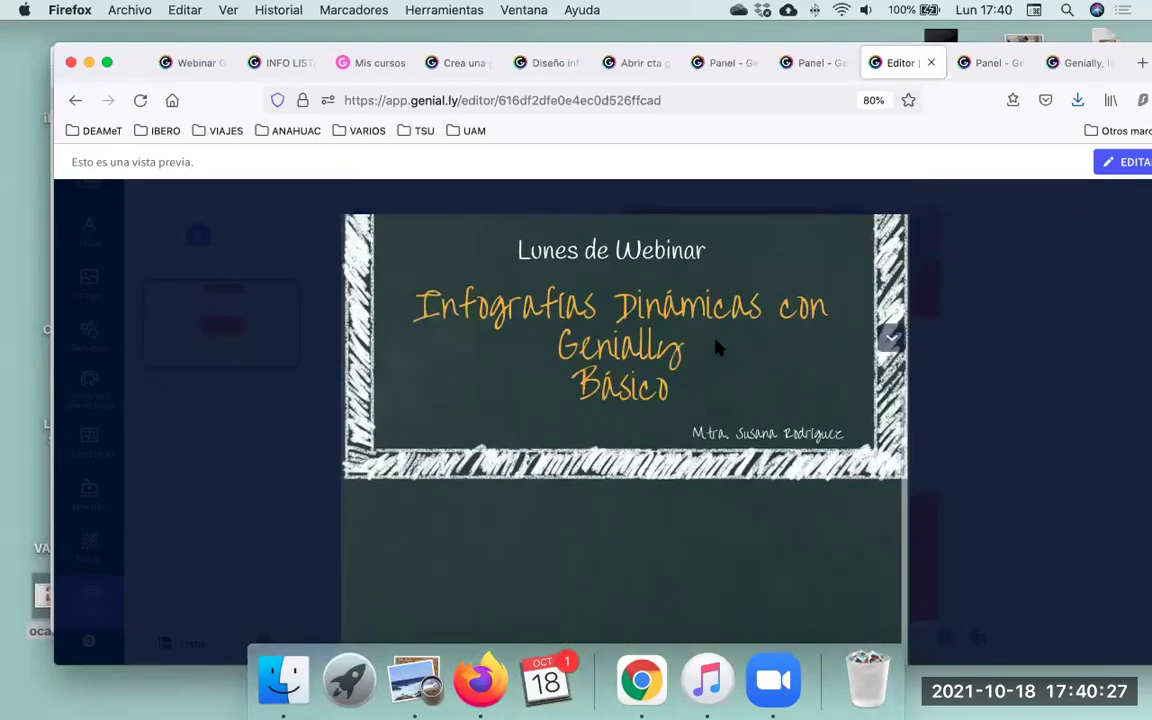
Look through the embedded webinar infographic in the preview, return to the editor and check the page's sections.
scroll(716, 347, down, 10)
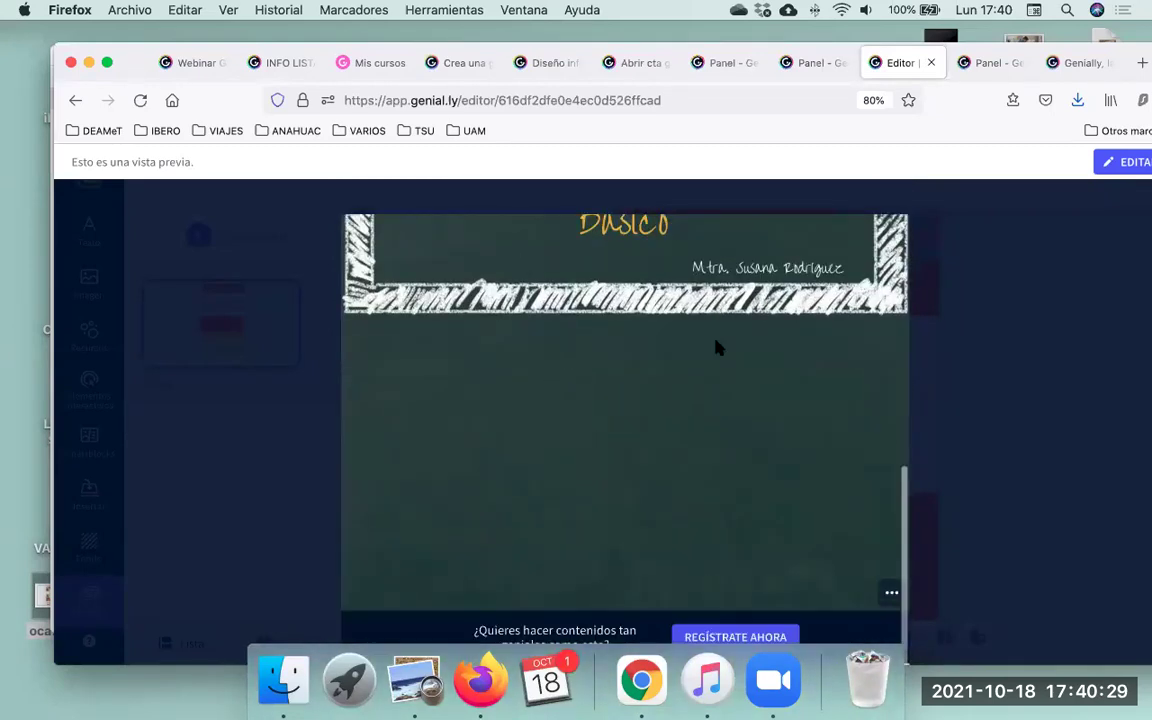
scroll(716, 347, up, 10)
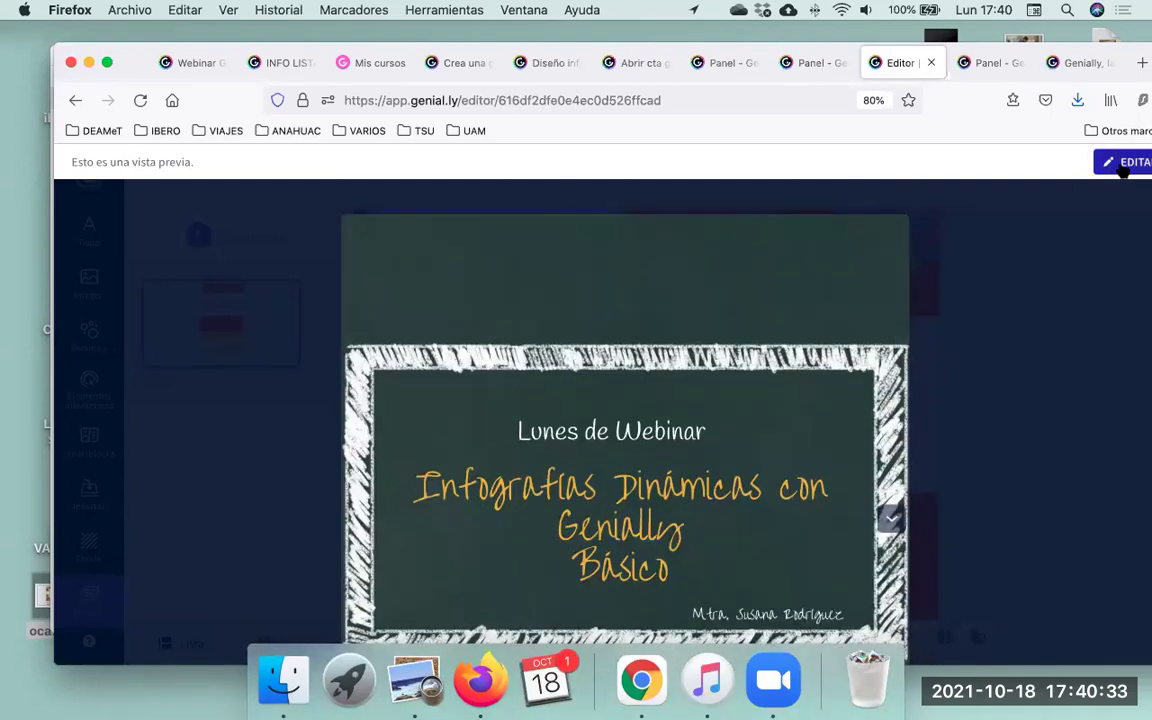
click(1123, 163)
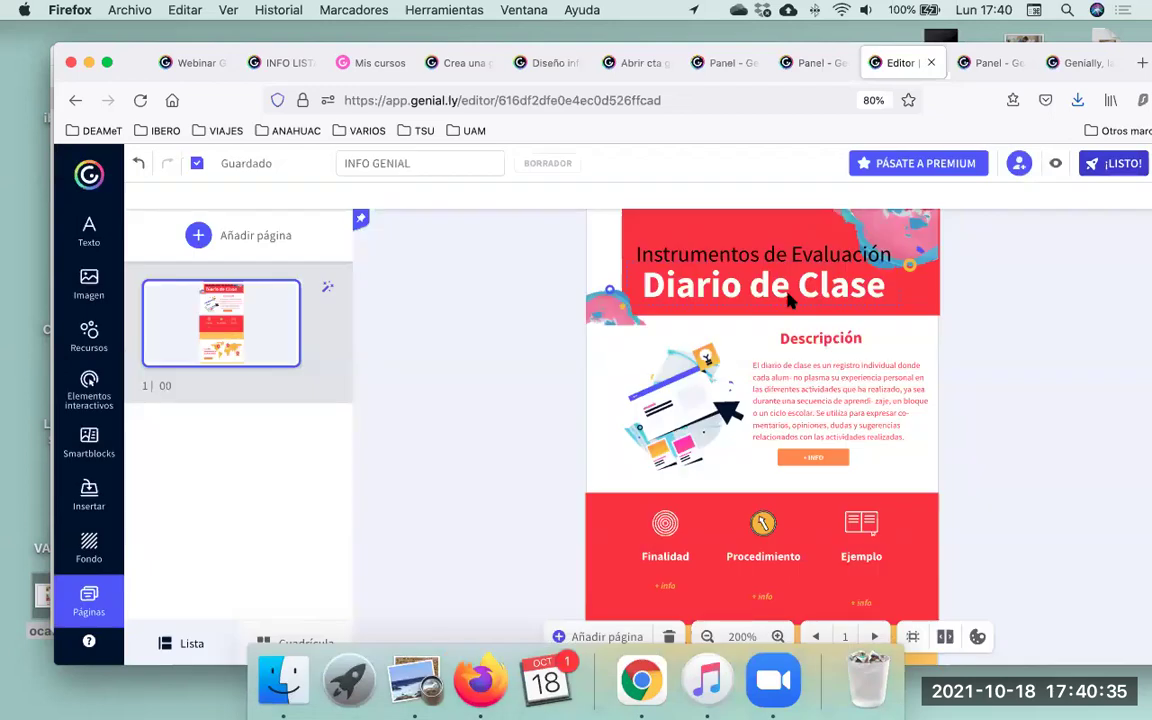
scroll(831, 376, down, 3)
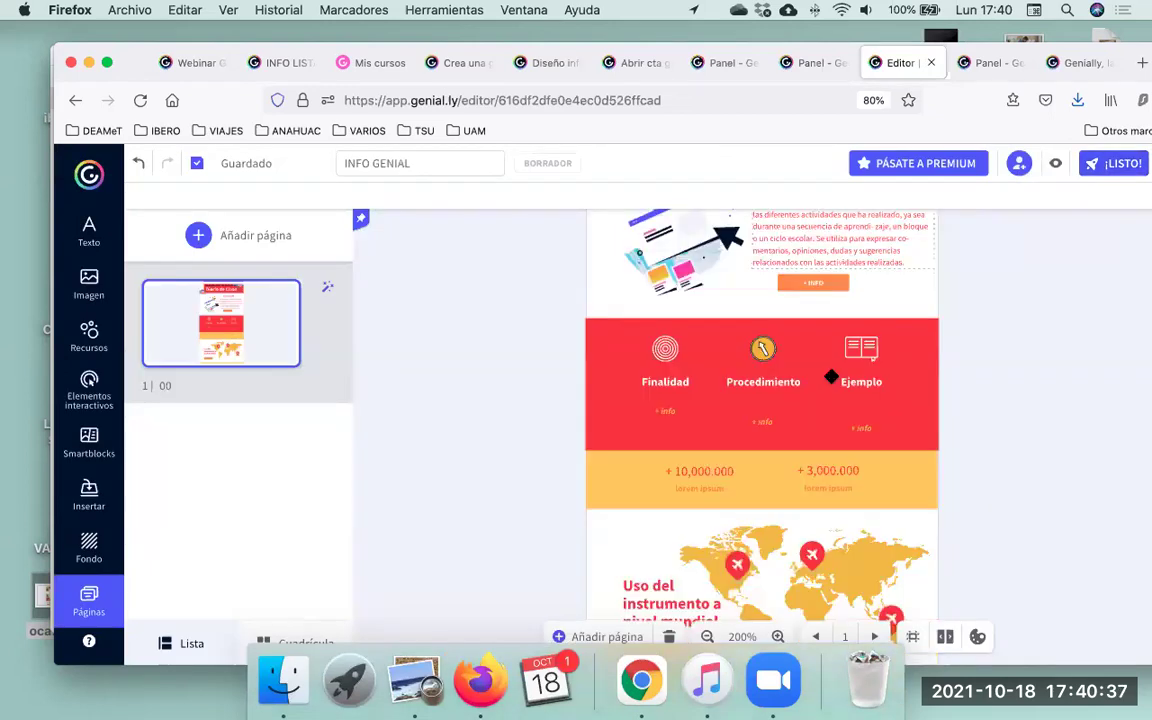
scroll(831, 376, up, 3)
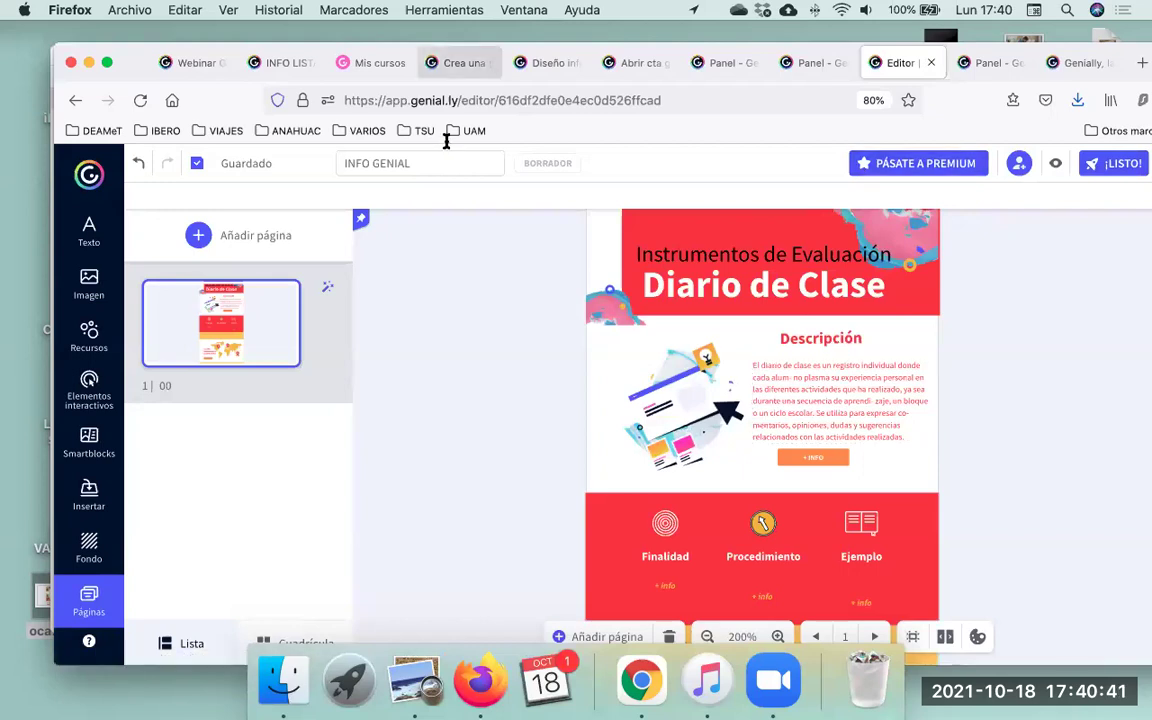
Rename the infographic project as "Infografía Genially Webinar".
click(419, 163)
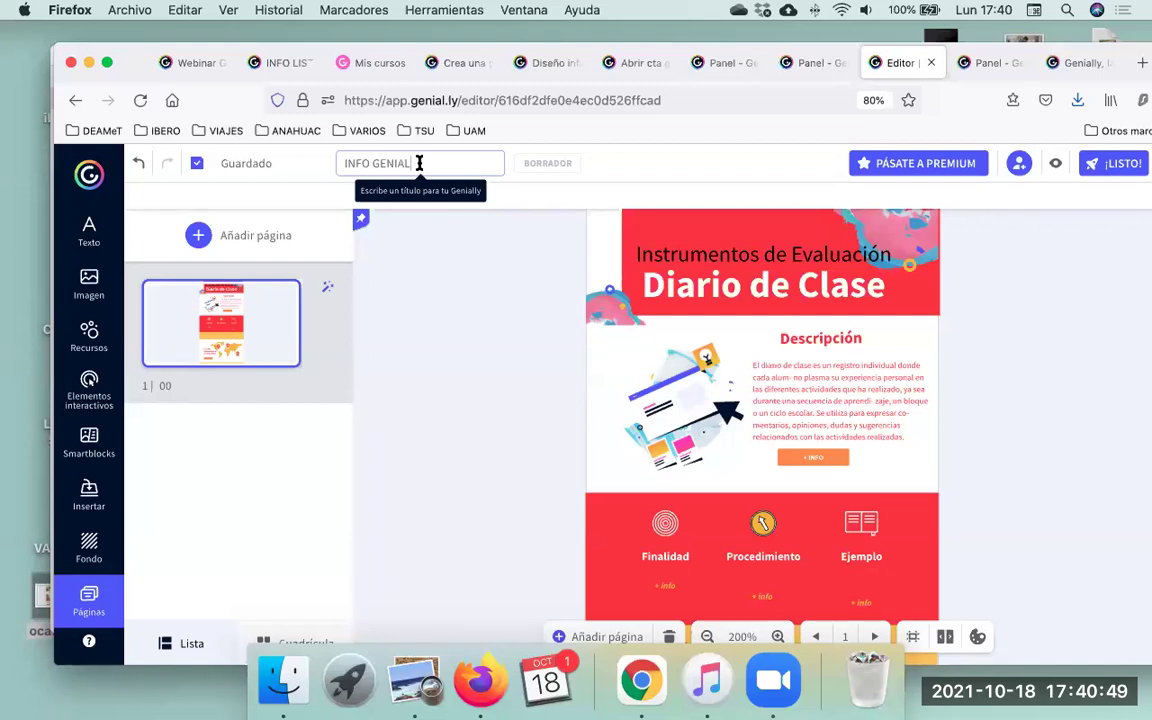
key(super+a)
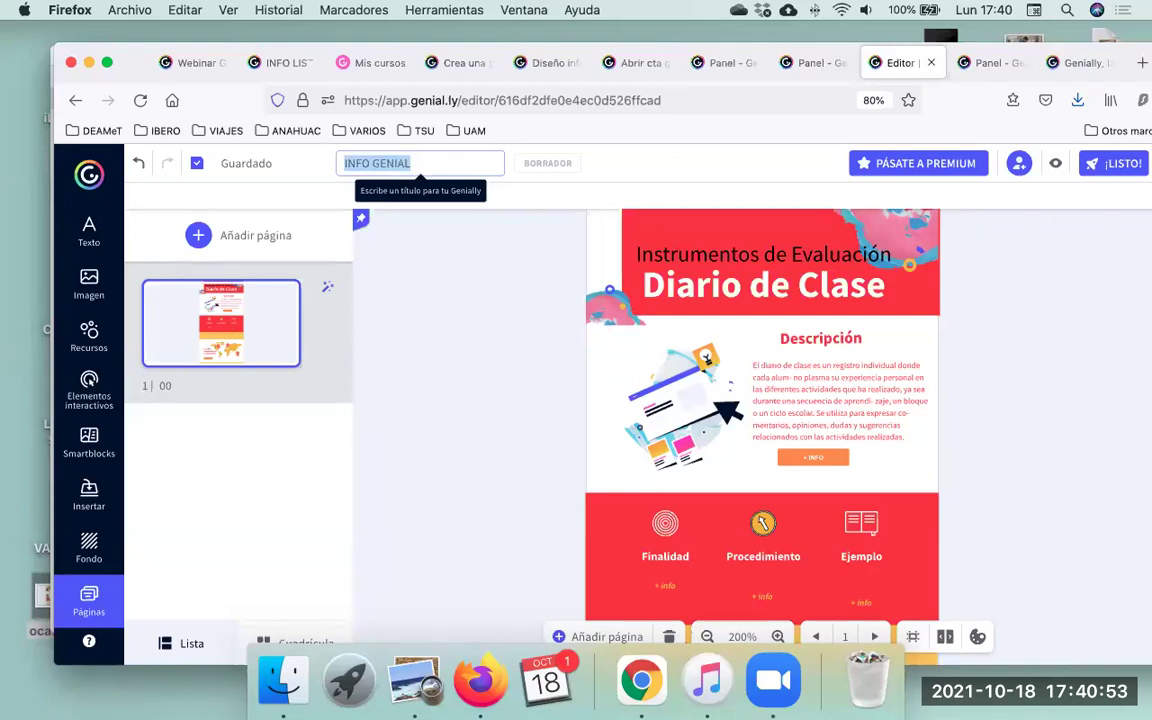
text(Infografía Genially)
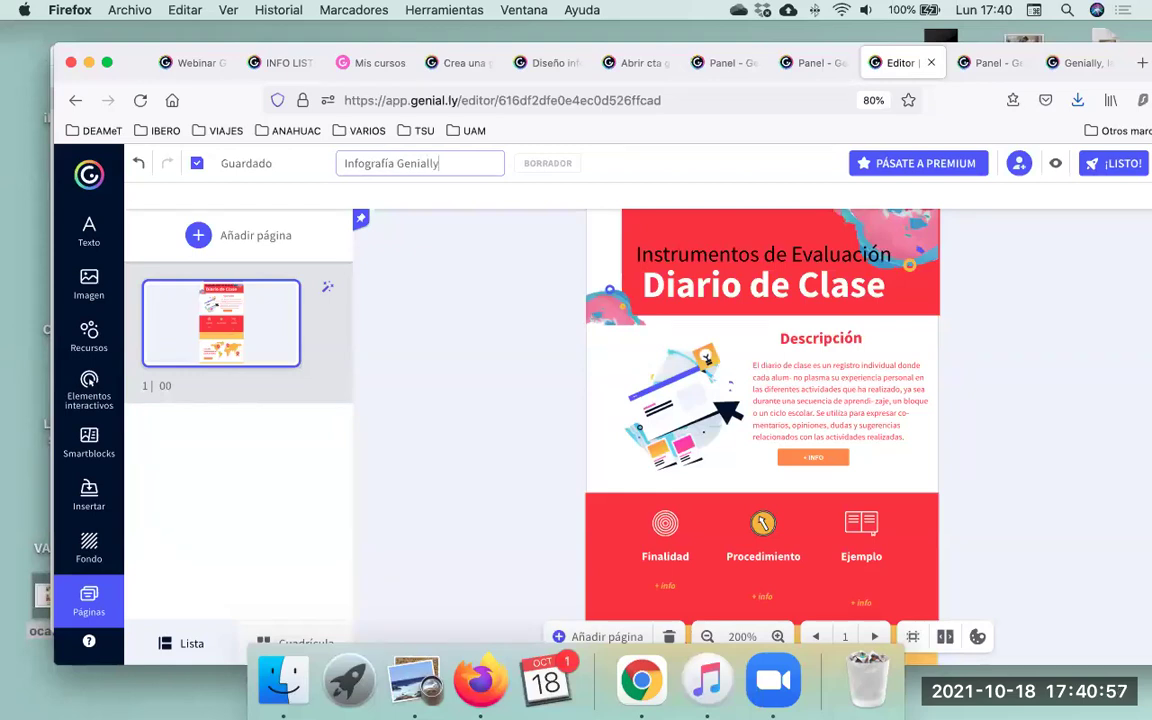
text( Webinar)
click(443, 280)
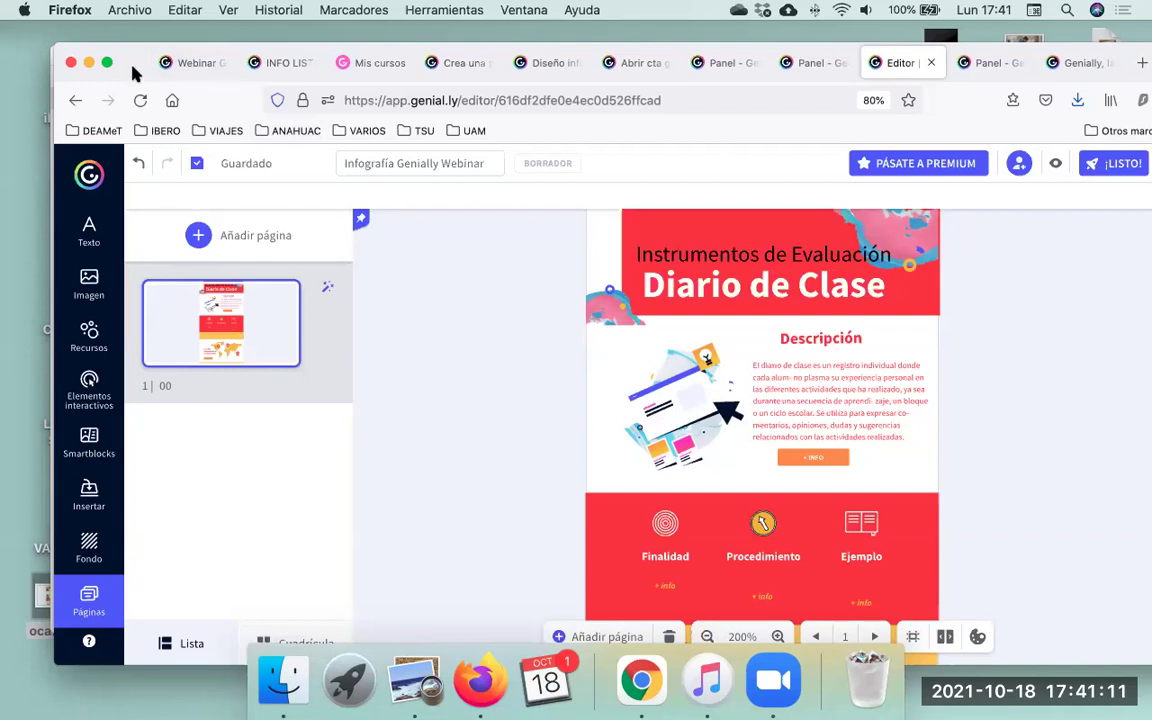
Open the publishing options for the infographic and try switching the Reutilizable option on and off again.
drag(133, 73, 79, 54)
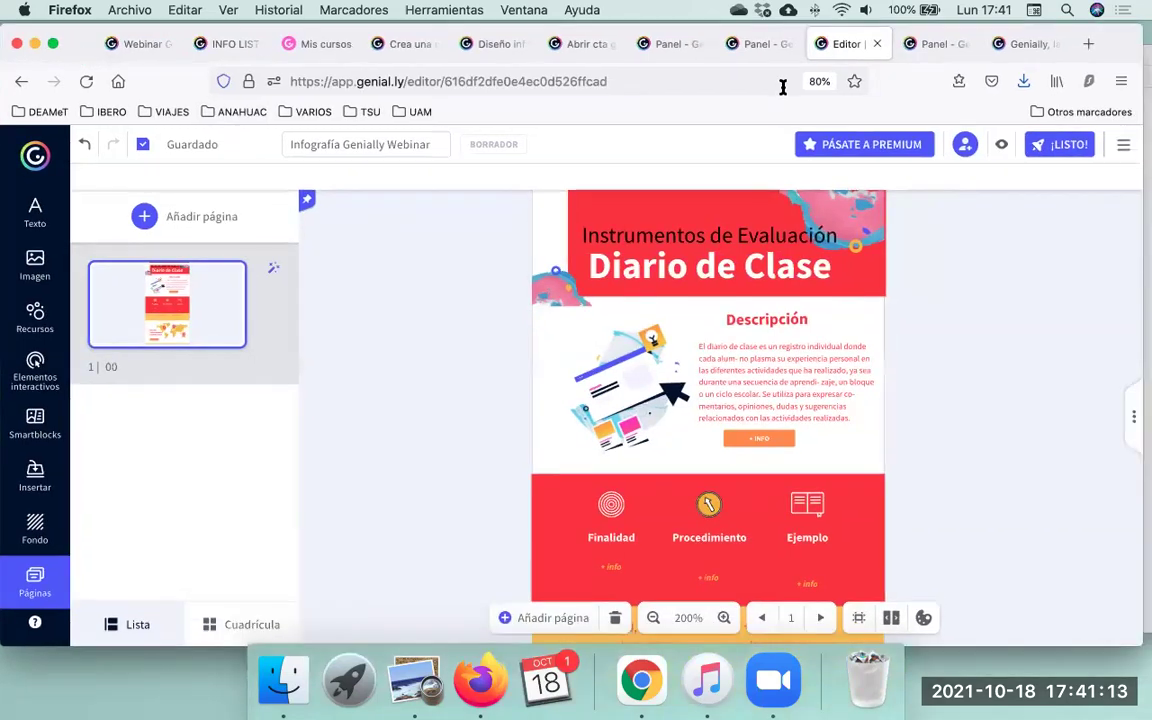
click(1046, 148)
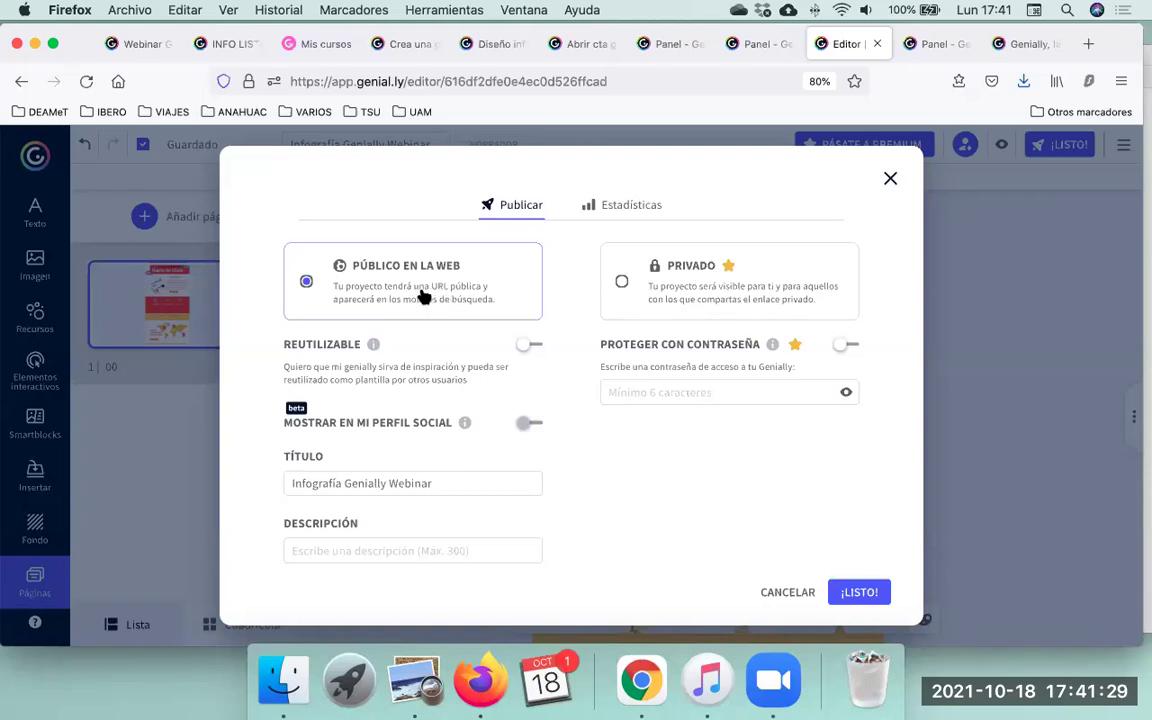
drag(823, 37, 789, 46)
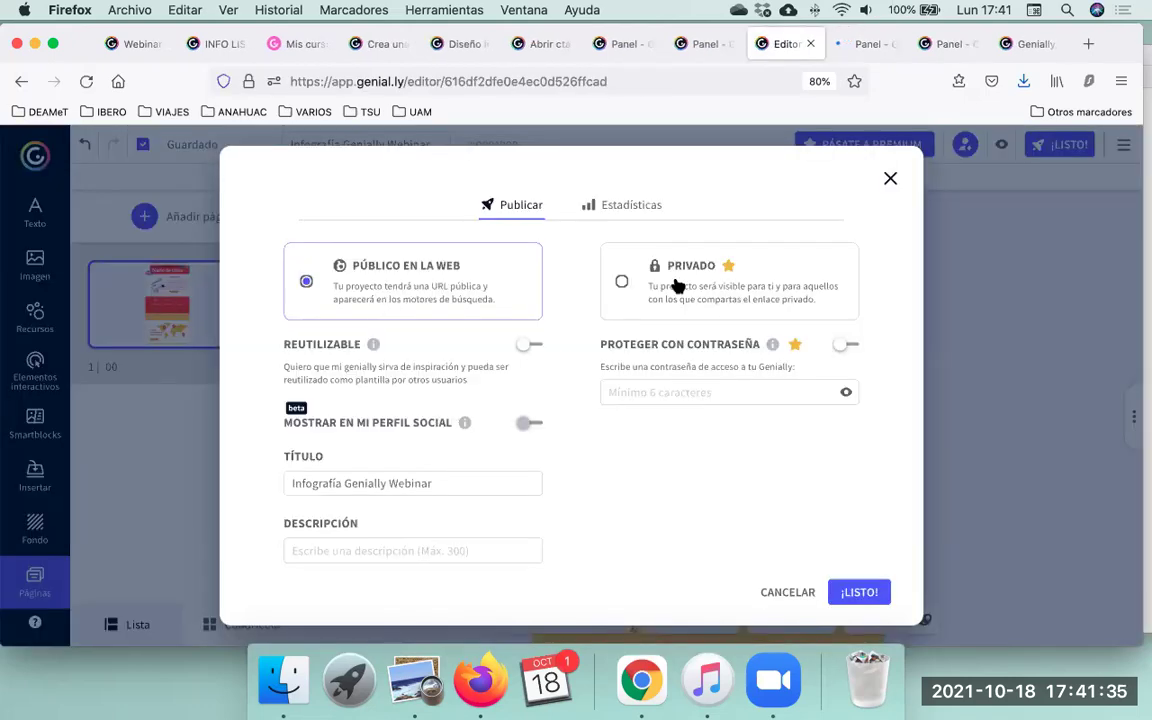
mouse_move(677, 287)
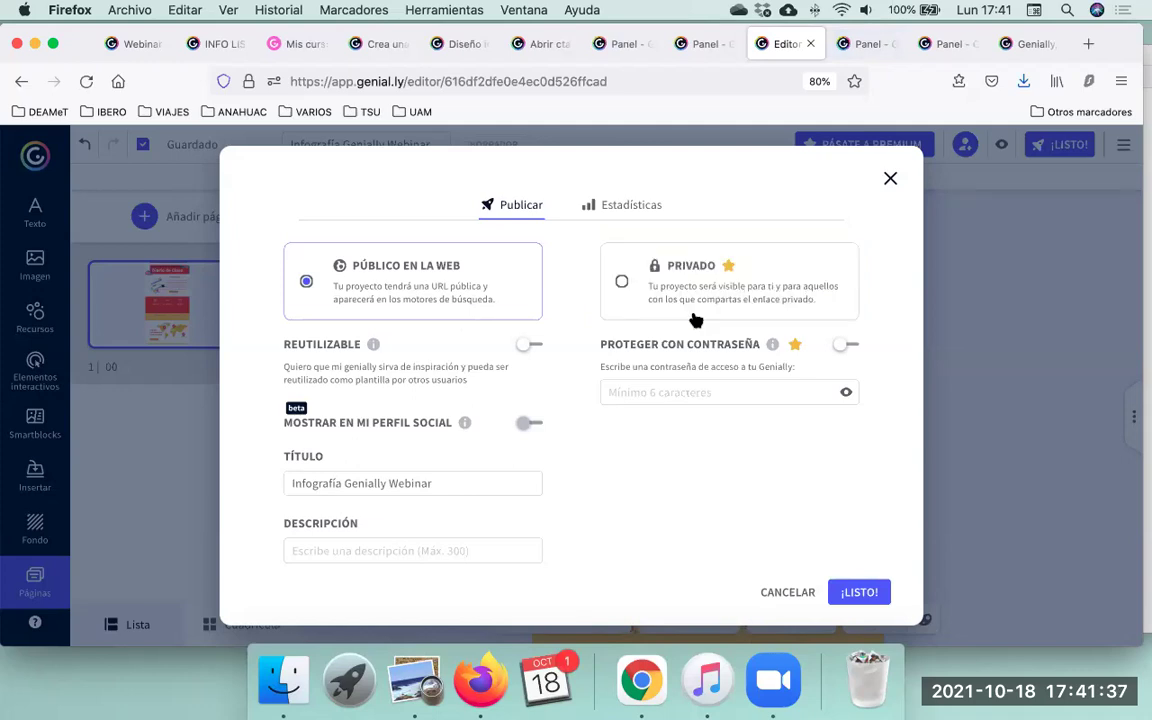
click(526, 346)
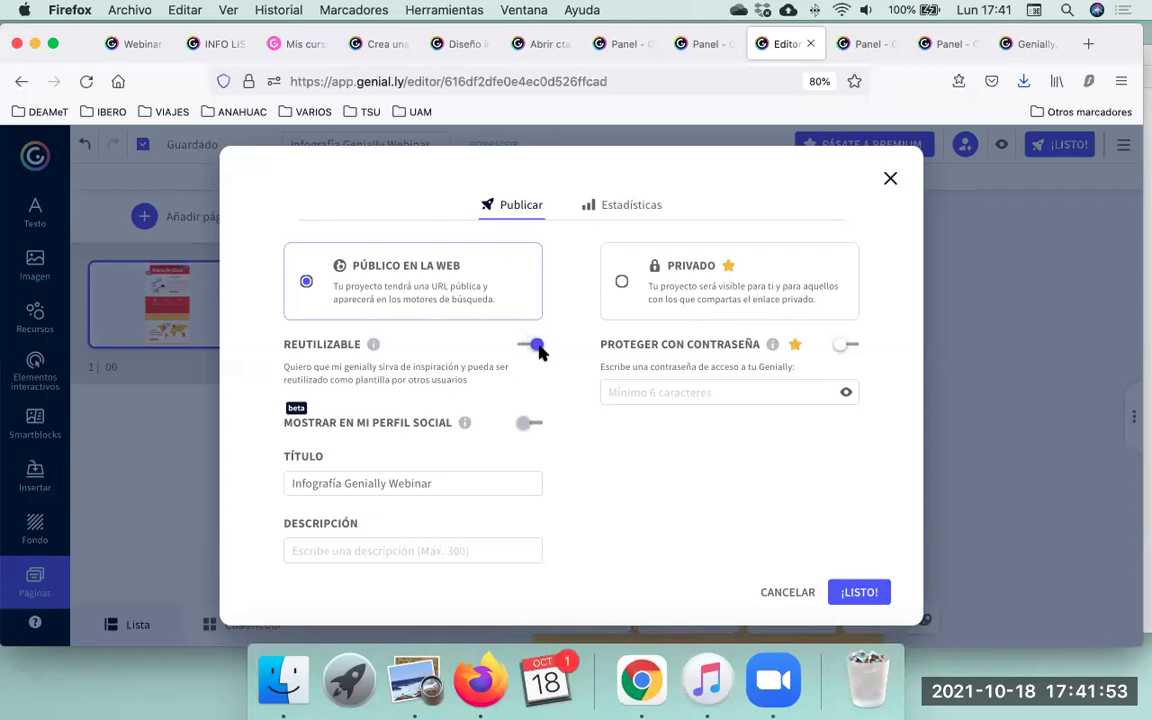
click(537, 347)
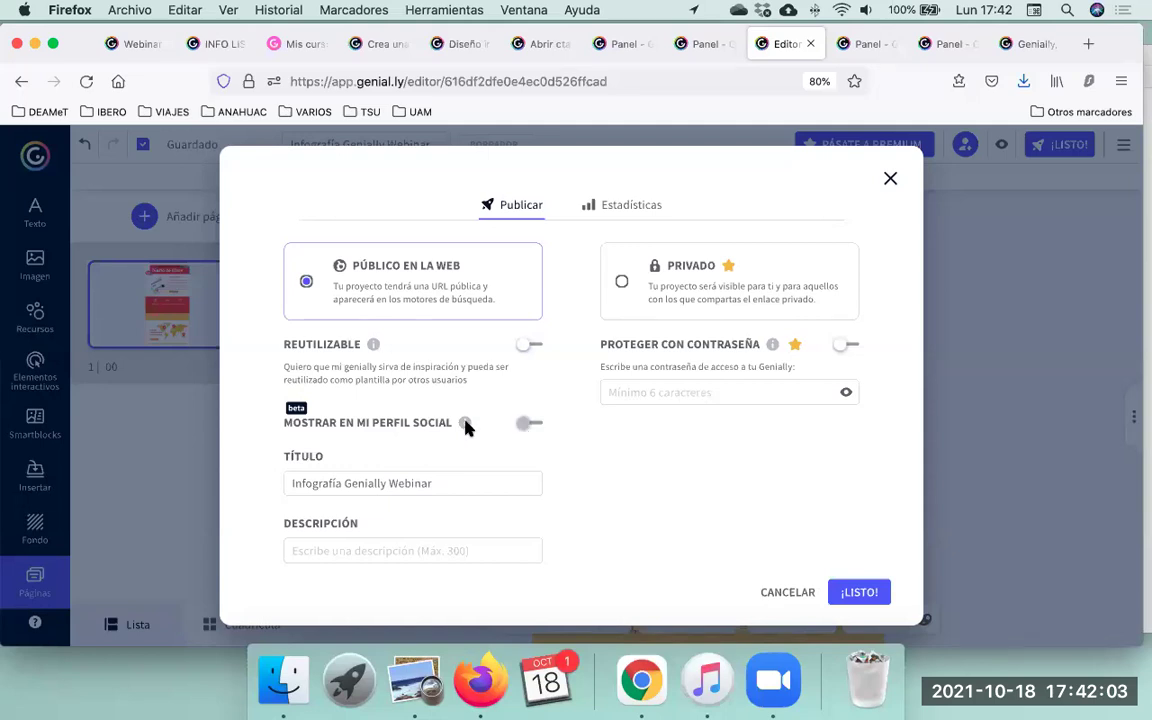
Review the title, description and premium privacy options, then publish the infographic as Público en la web.
mouse_move(464, 424)
click(386, 481)
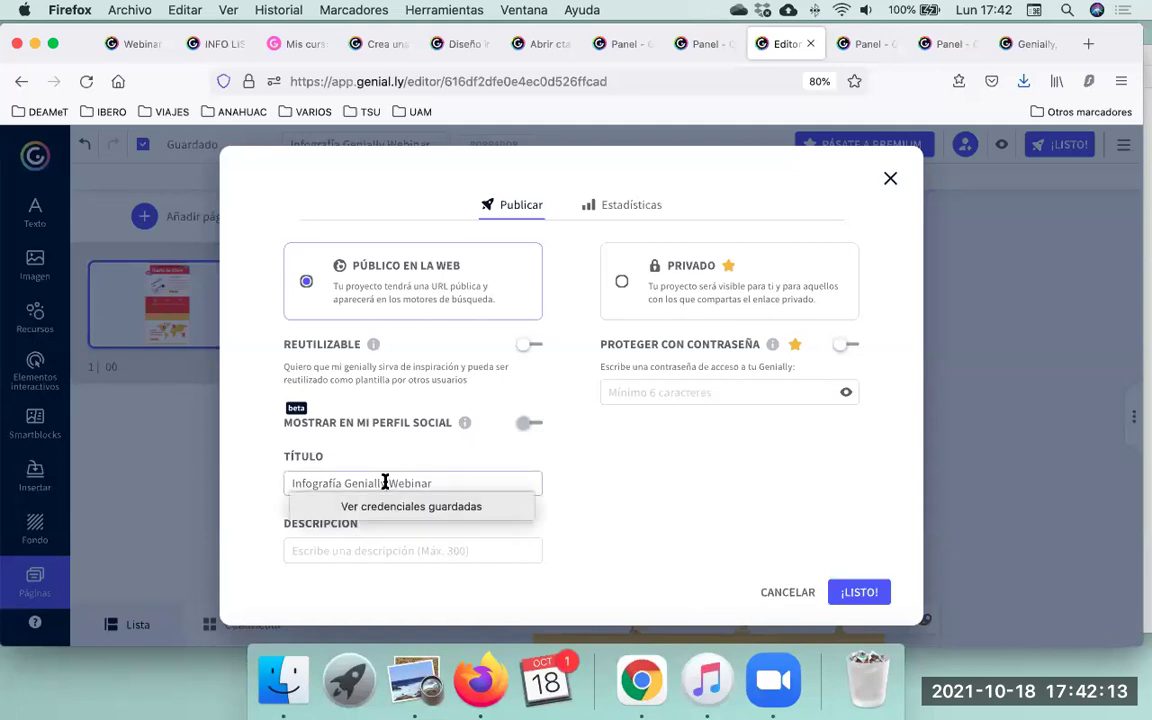
click(458, 481)
click(460, 550)
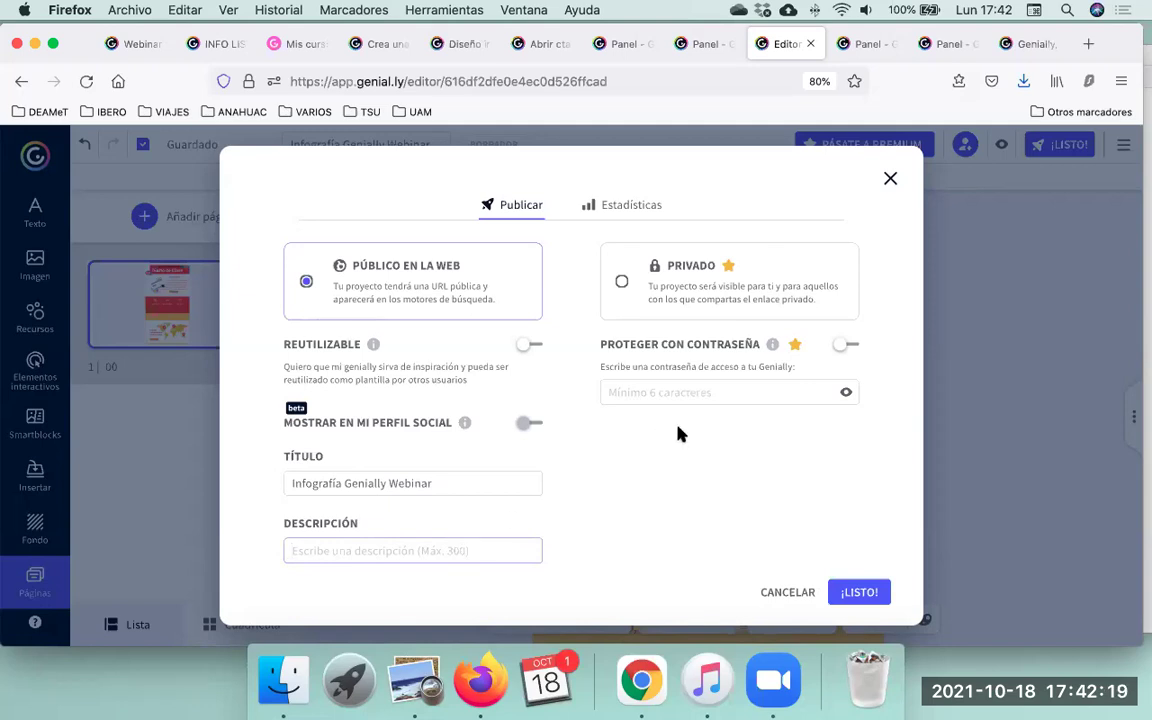
mouse_move(656, 394)
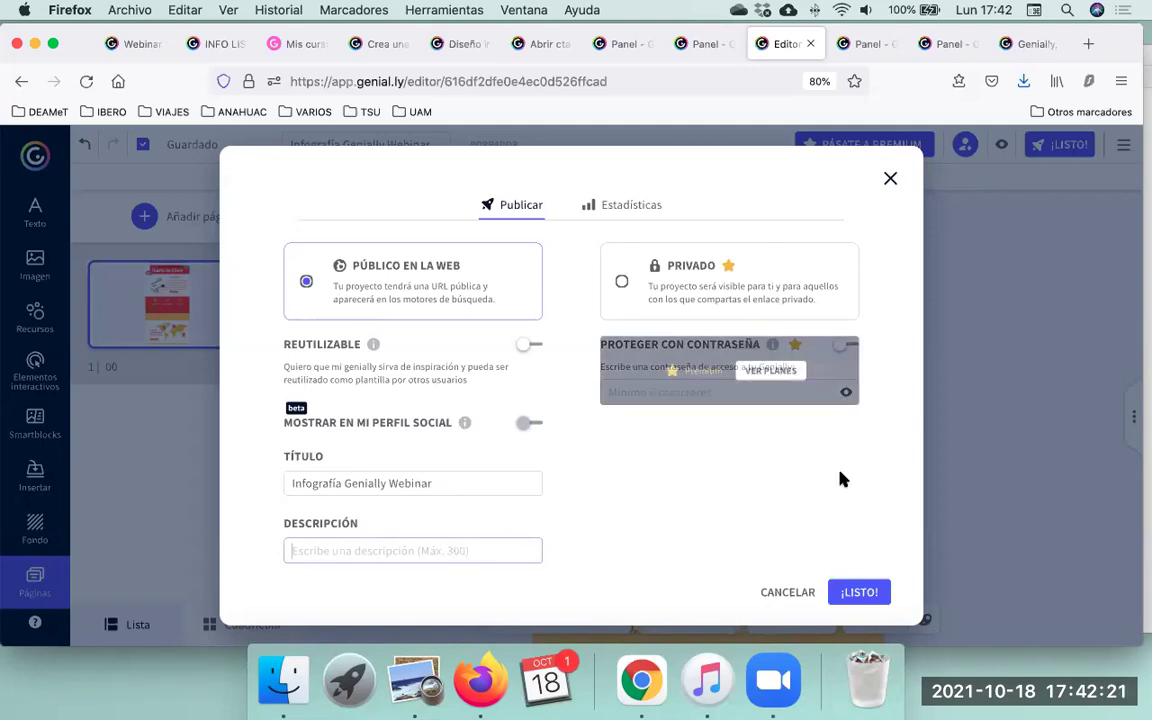
mouse_move(724, 262)
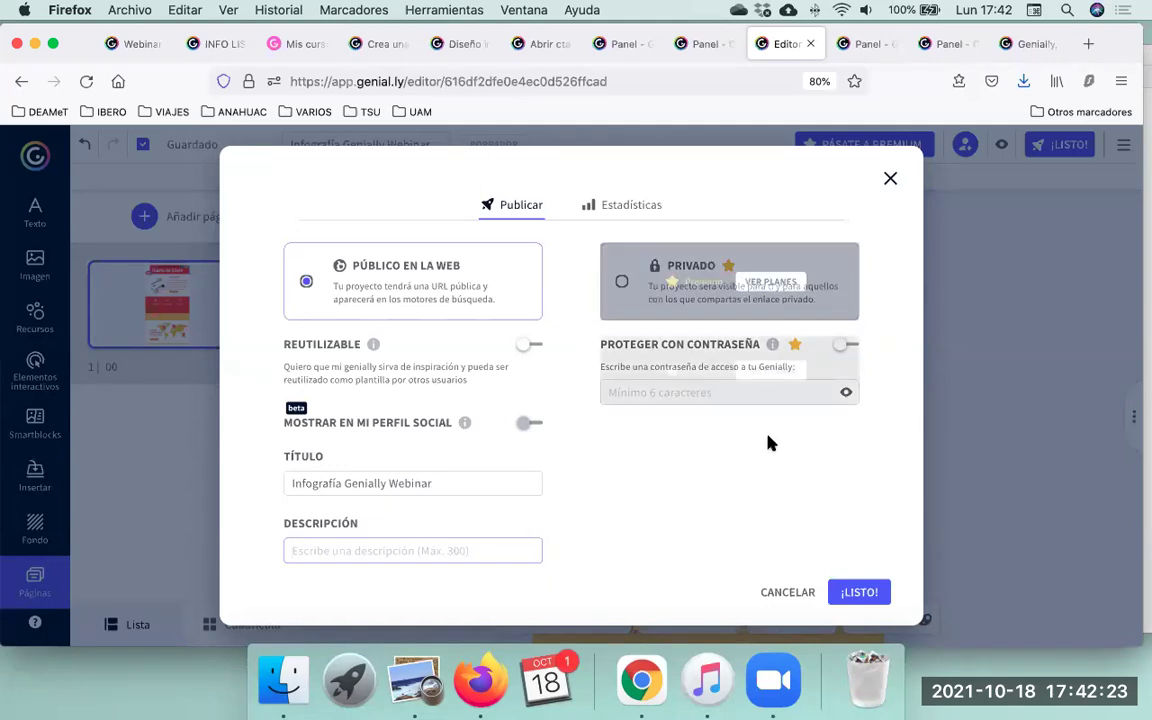
click(856, 594)
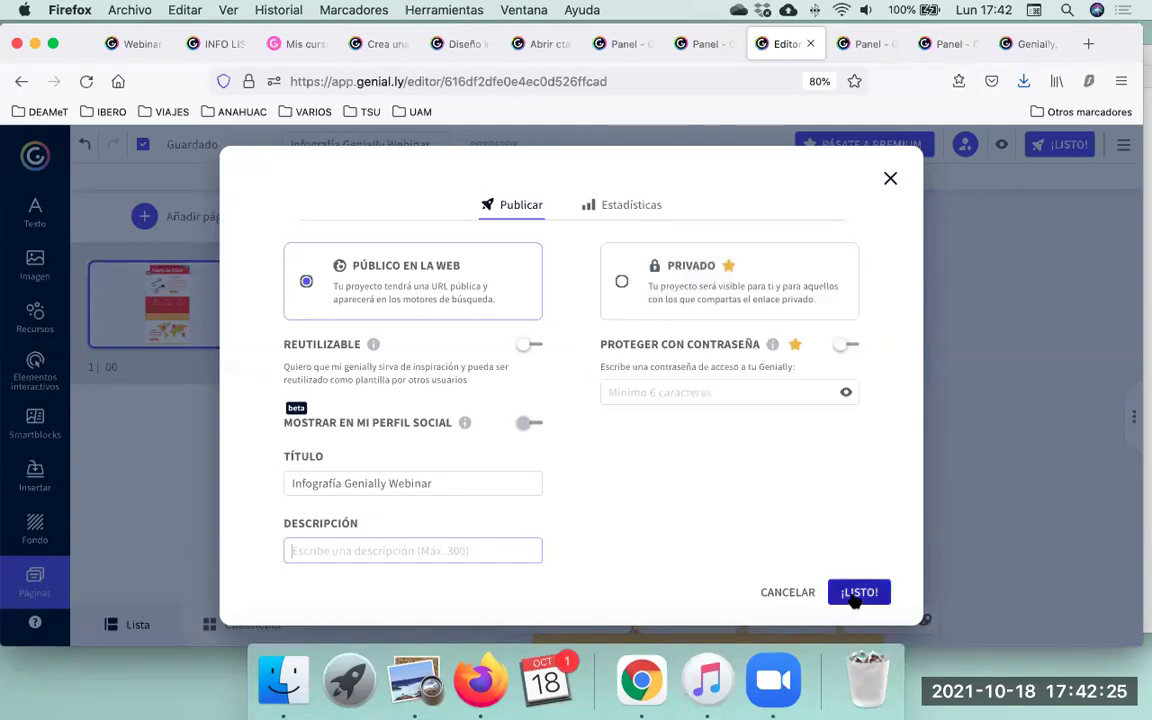
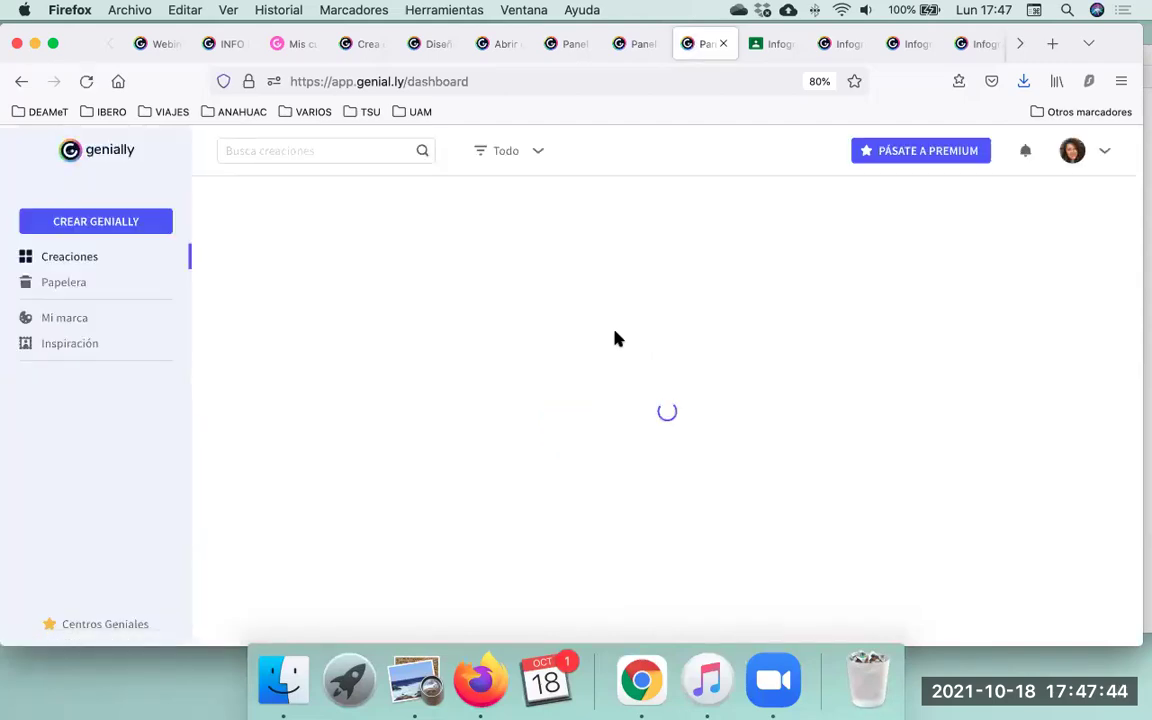
Review the management options available for the Infografía Genially Webinar creation on the dashboard and close them.
mouse_move(620, 415)
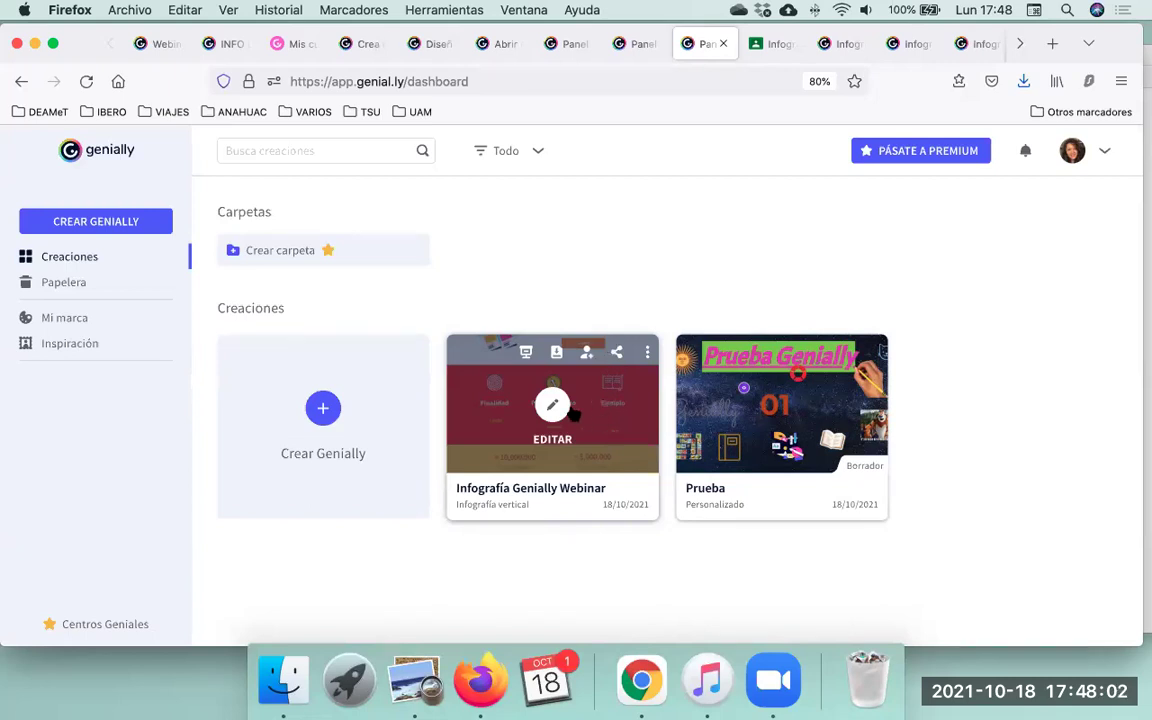
click(647, 353)
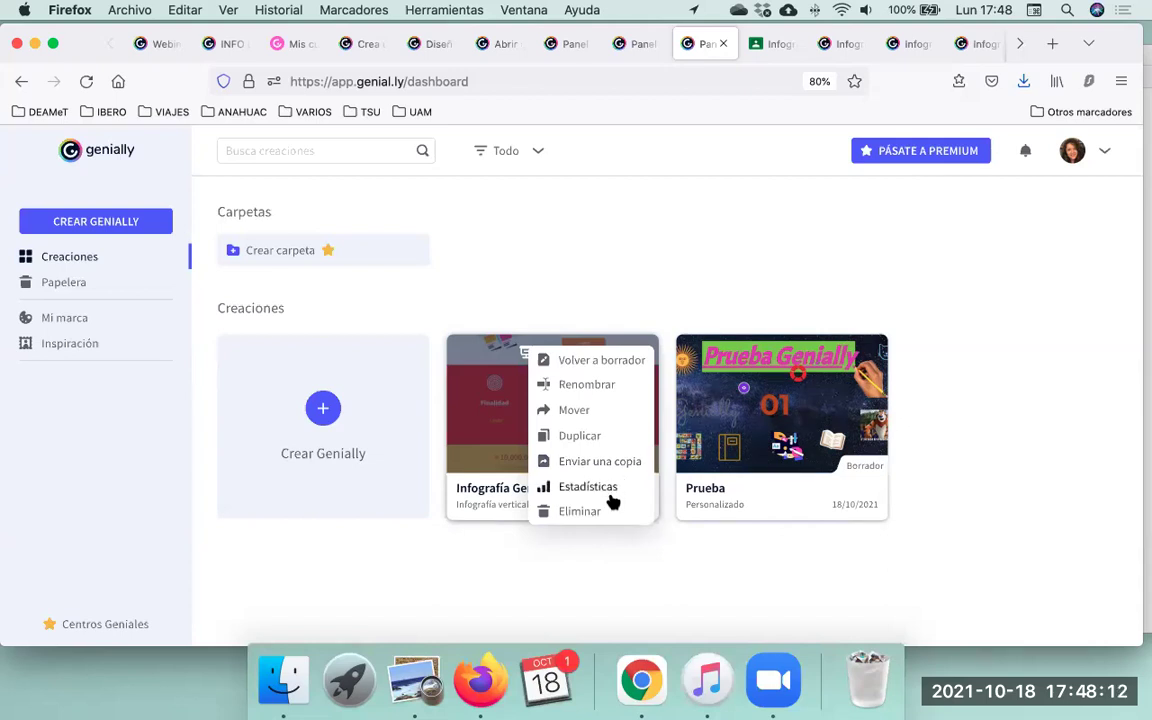
click(733, 227)
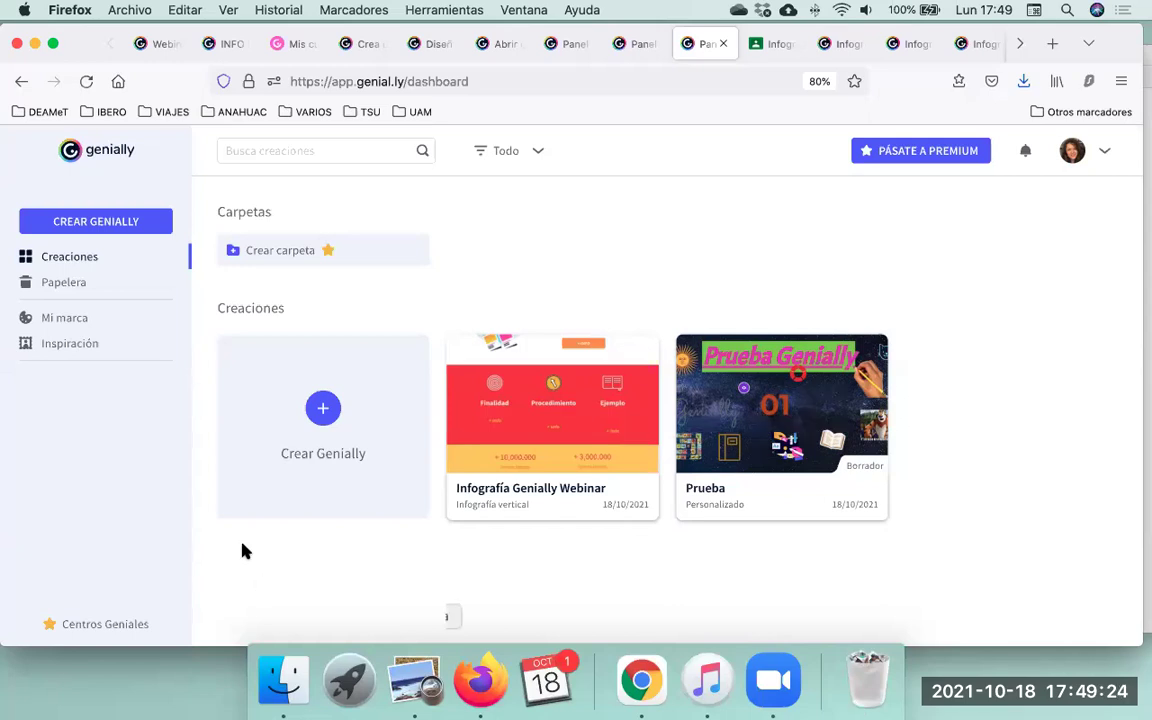
mouse_move(538, 412)
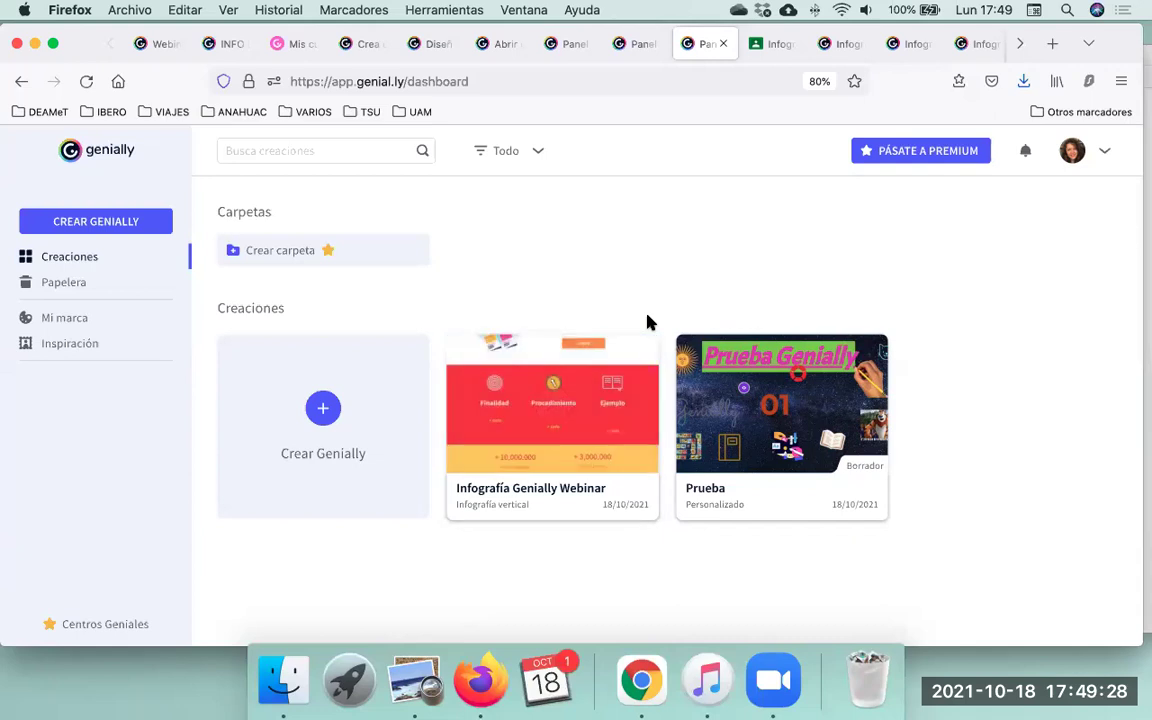
mouse_move(647, 355)
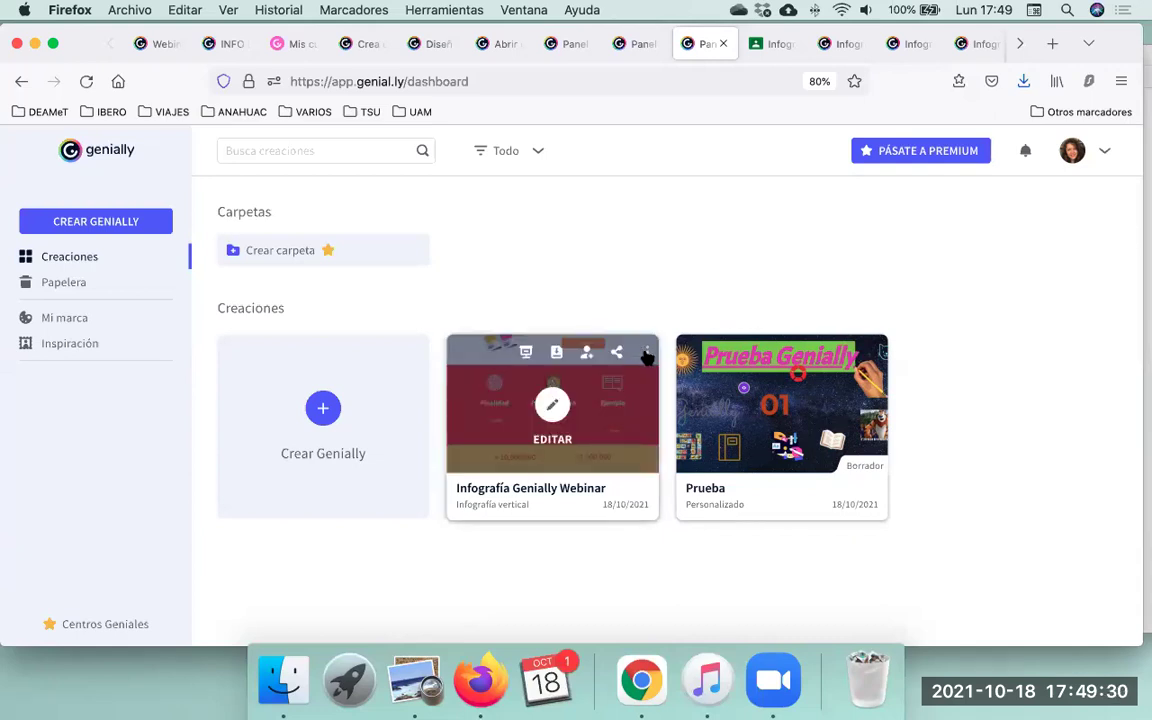
click(647, 356)
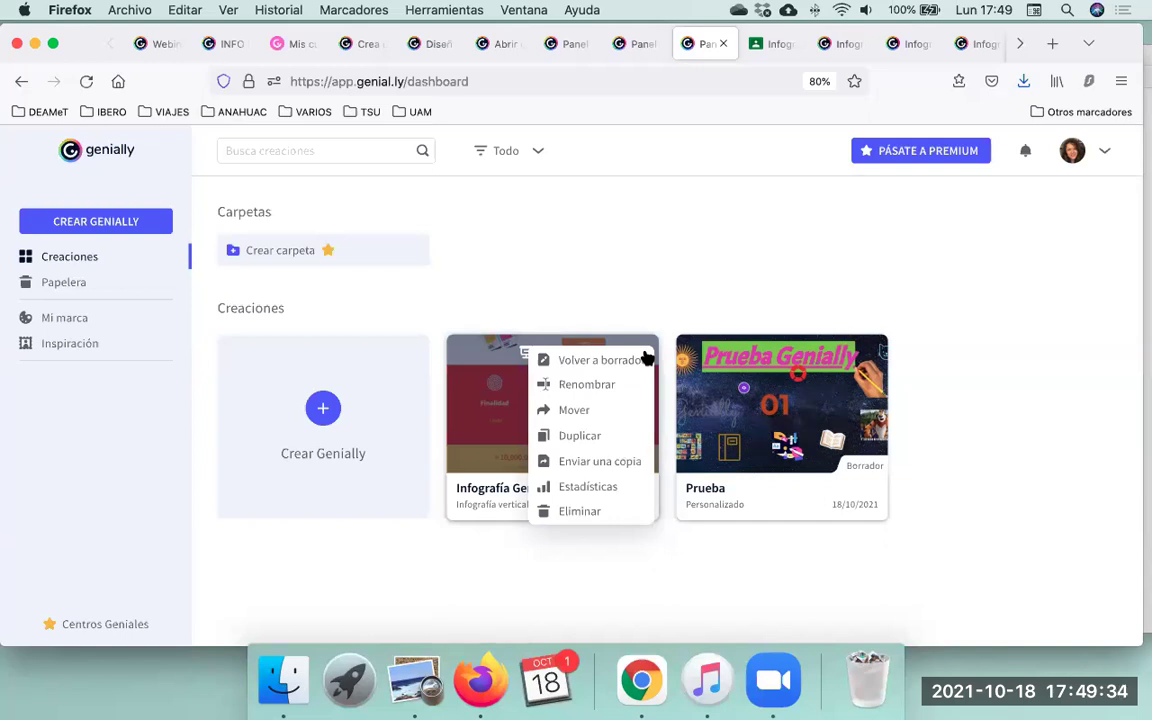
click(624, 281)
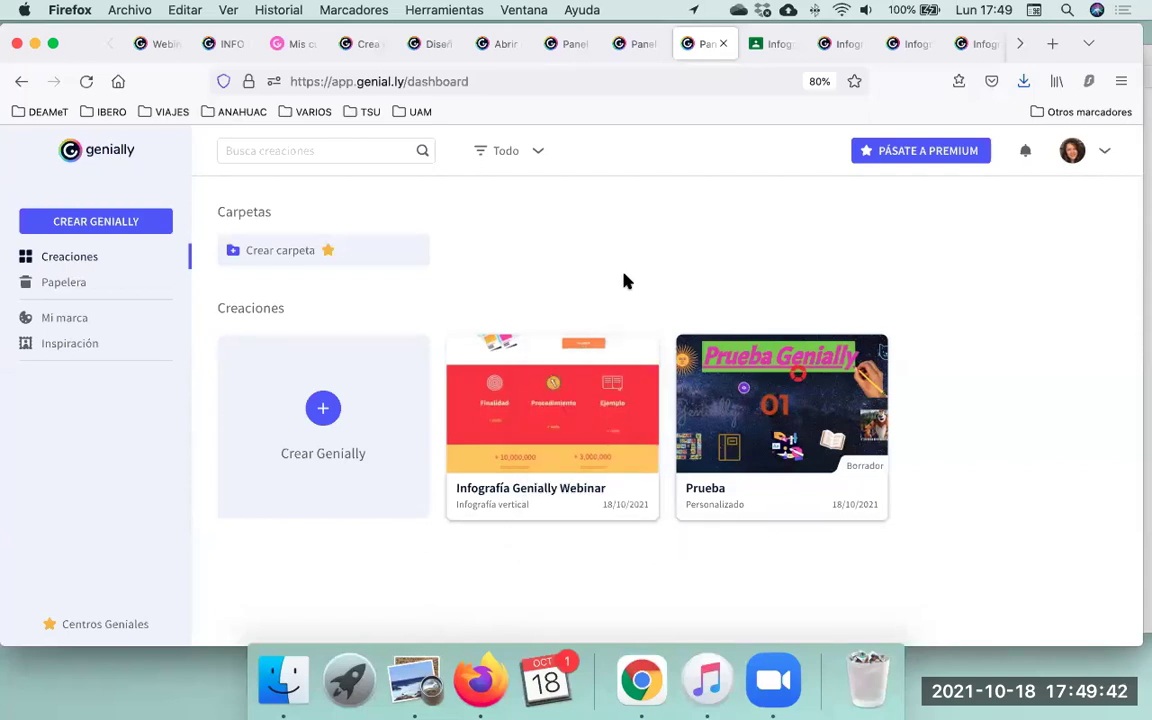
Reopen Infografía Genially Webinar for editing and add a second page based on the template's page 00.
mouse_move(606, 414)
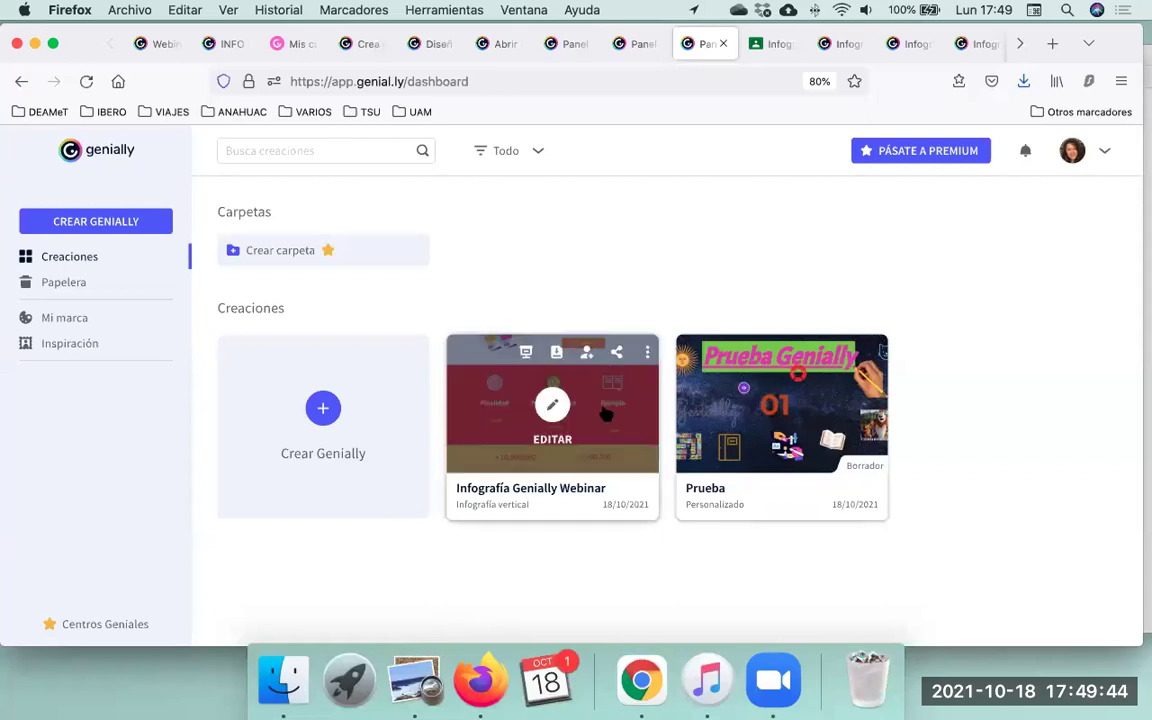
click(551, 407)
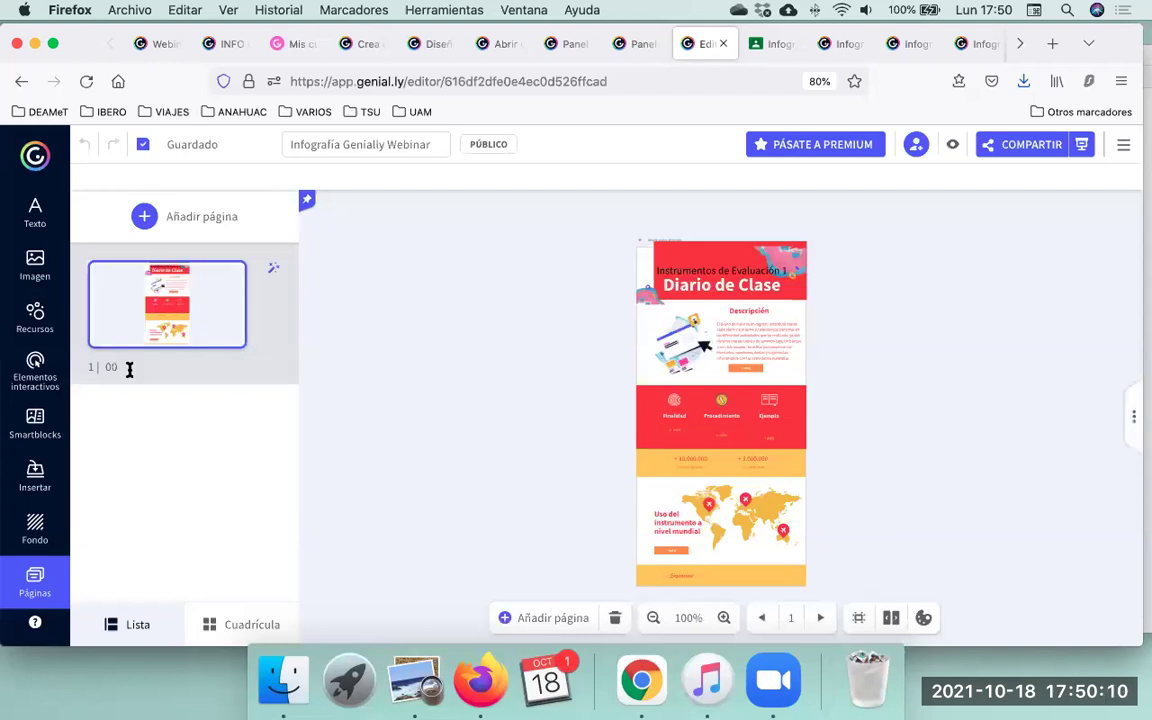
click(143, 218)
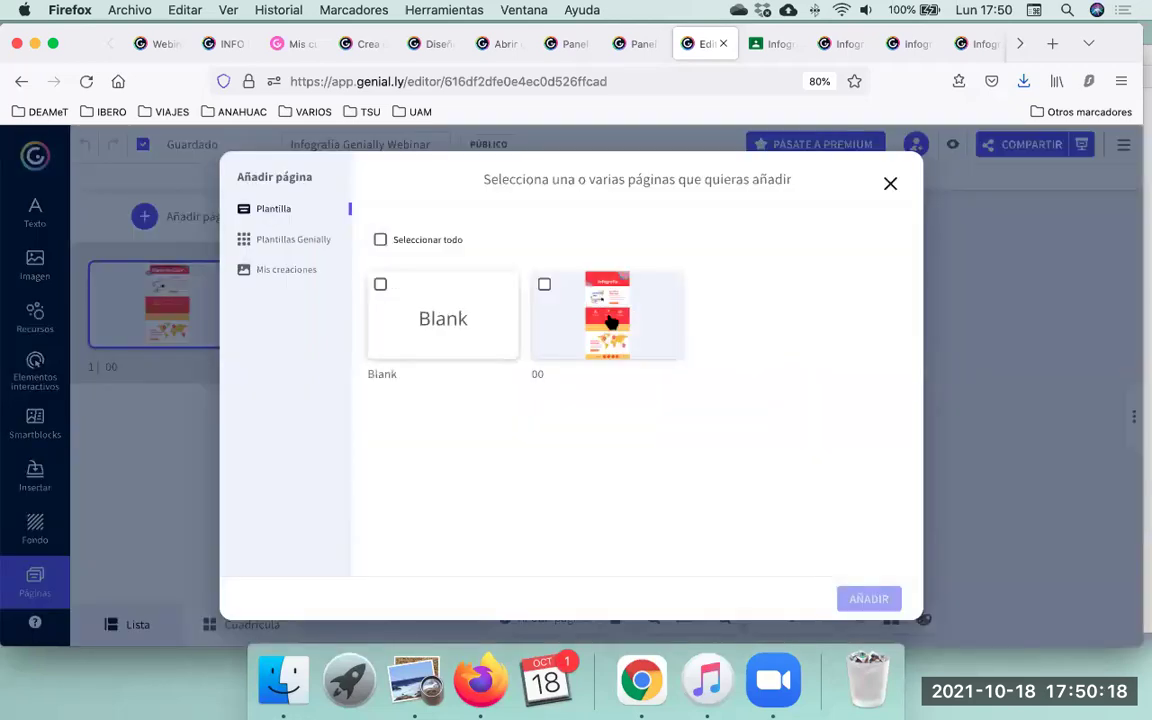
click(611, 322)
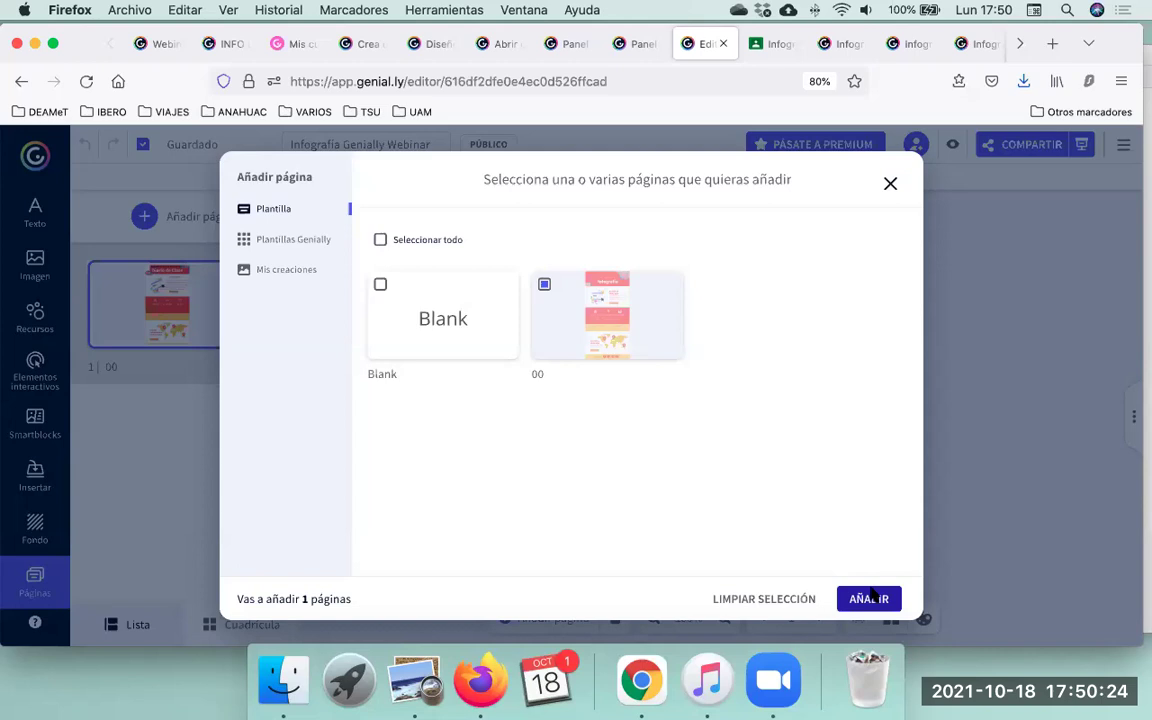
click(870, 597)
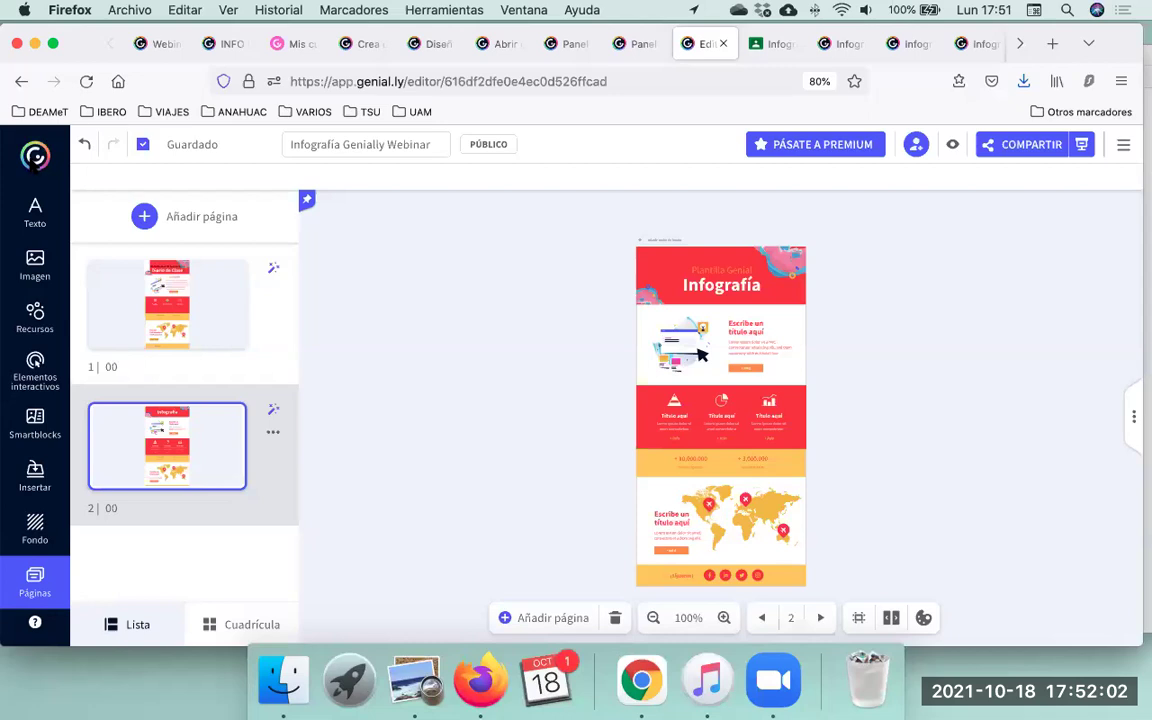
Return to the dashboard, start a new Genially and browse the Infografía vertical templates.
click(33, 160)
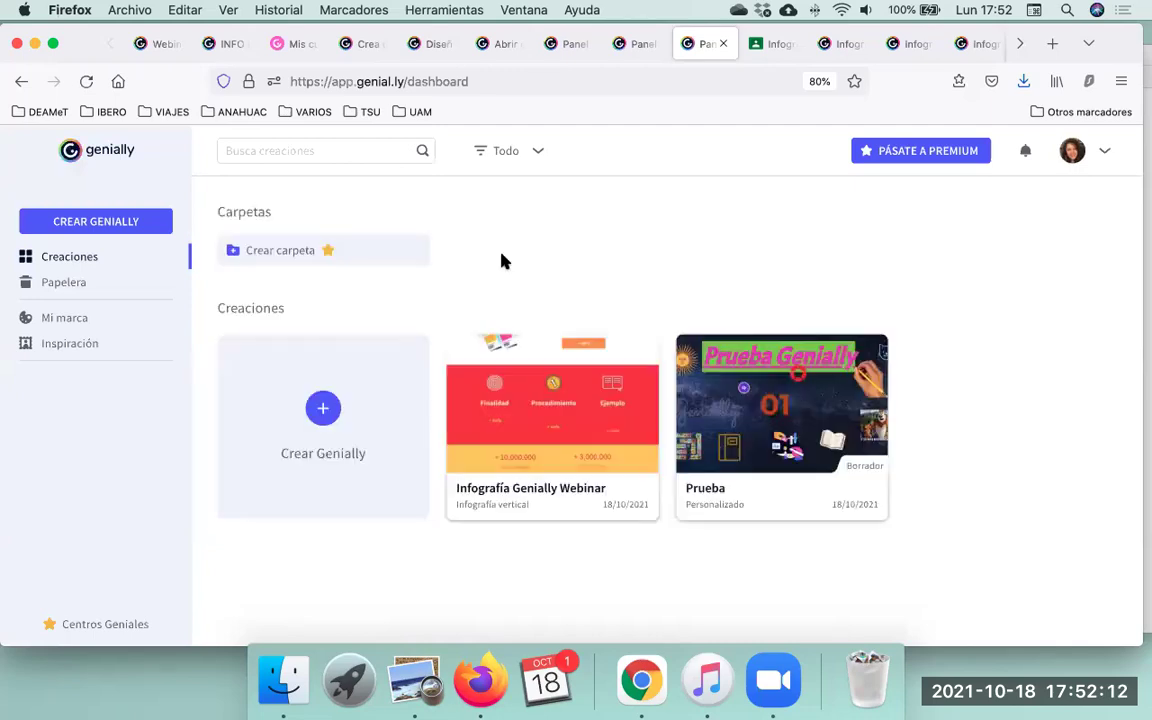
click(93, 222)
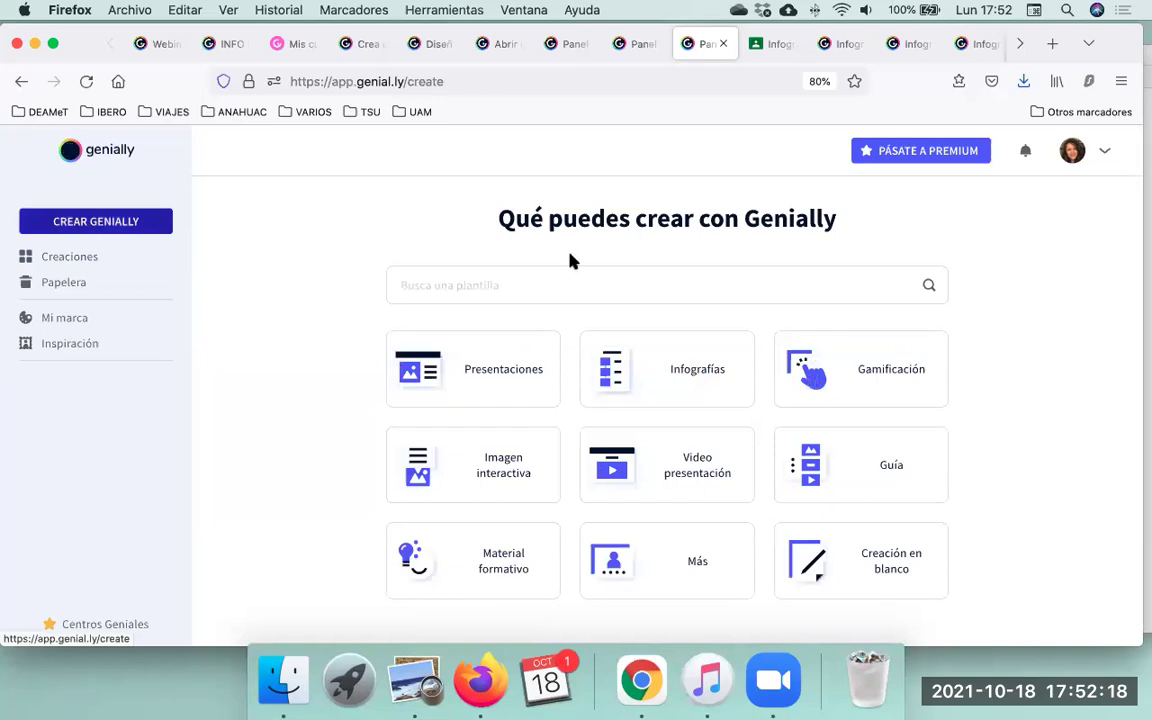
mouse_move(652, 366)
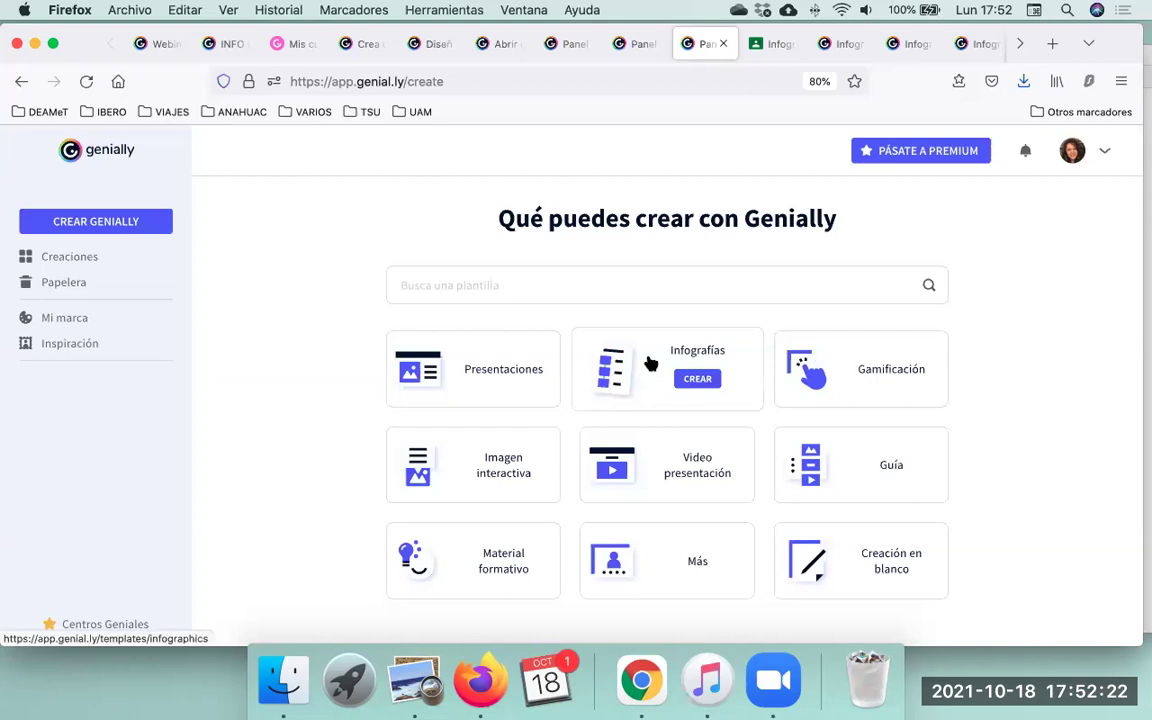
click(650, 364)
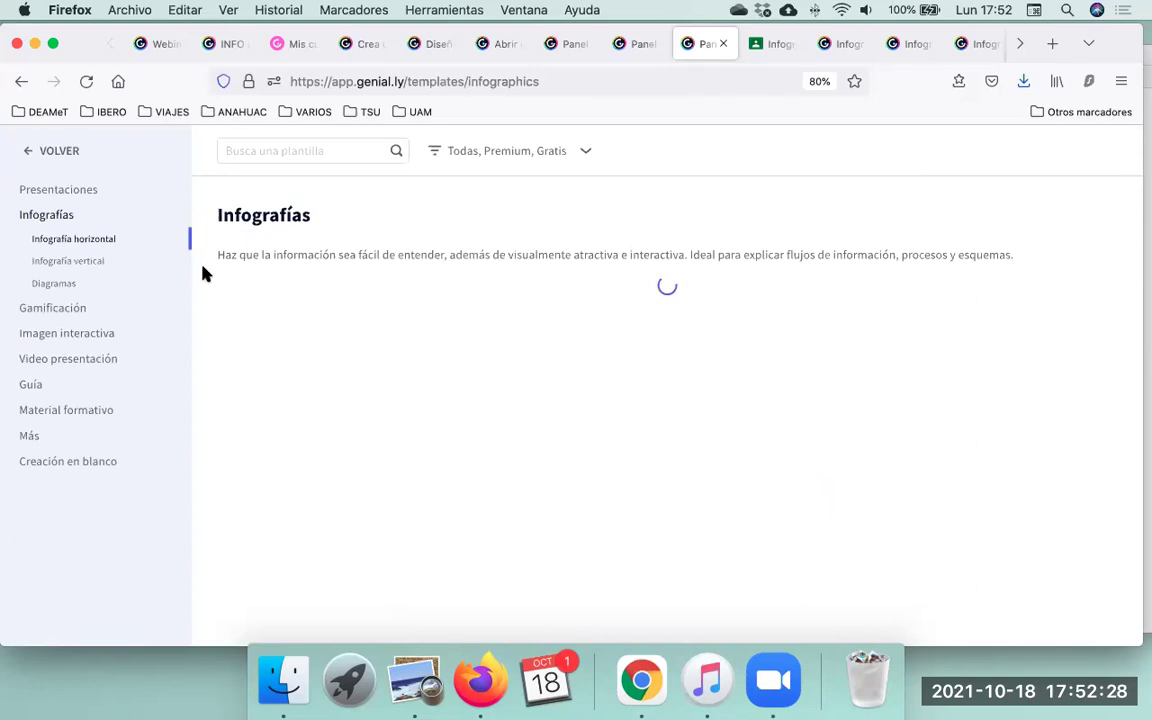
click(115, 268)
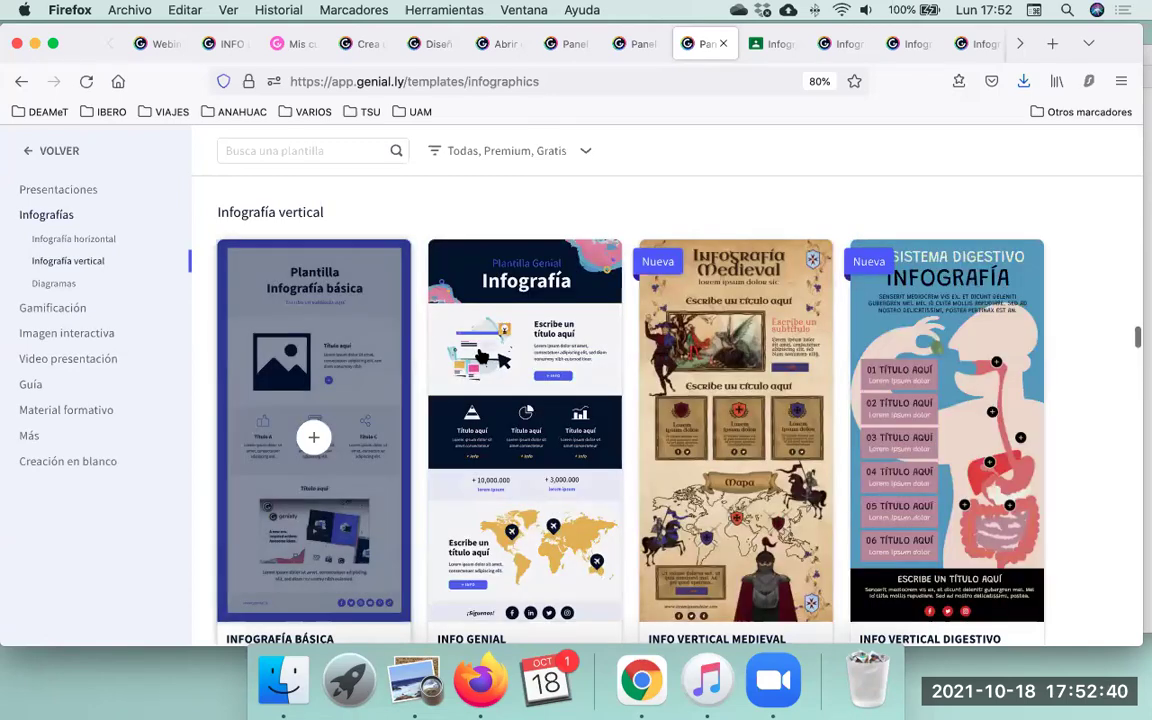
scroll(524, 400, down, 1)
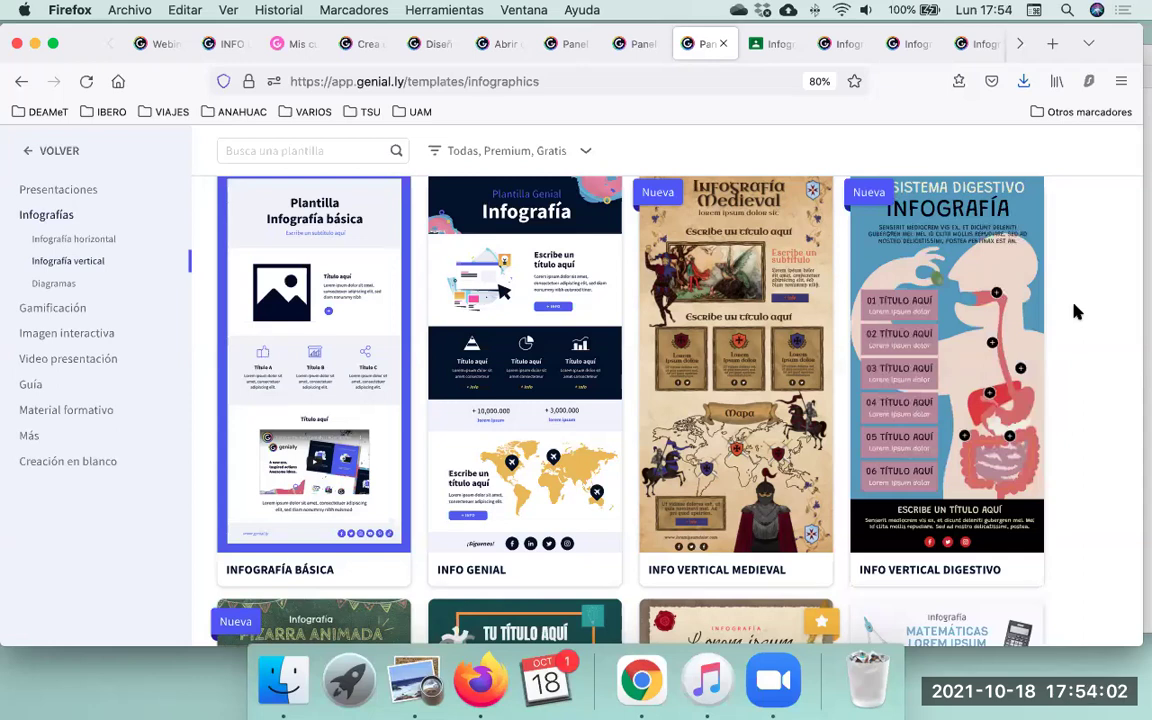
mouse_move(343, 298)
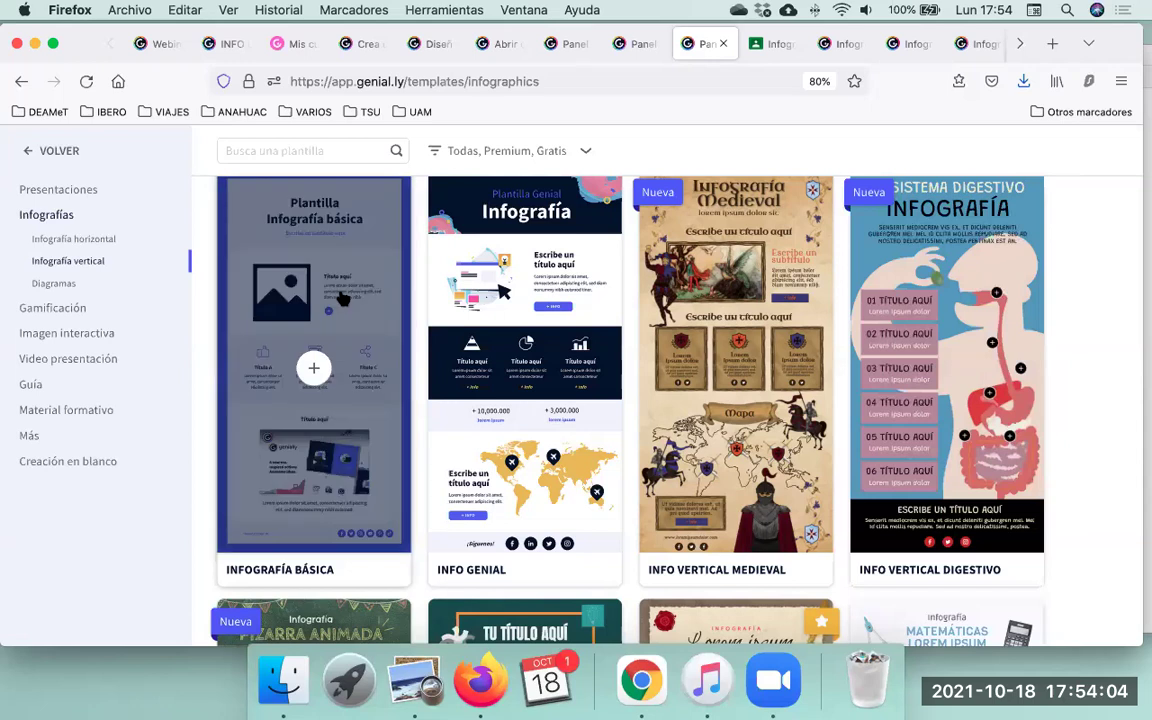